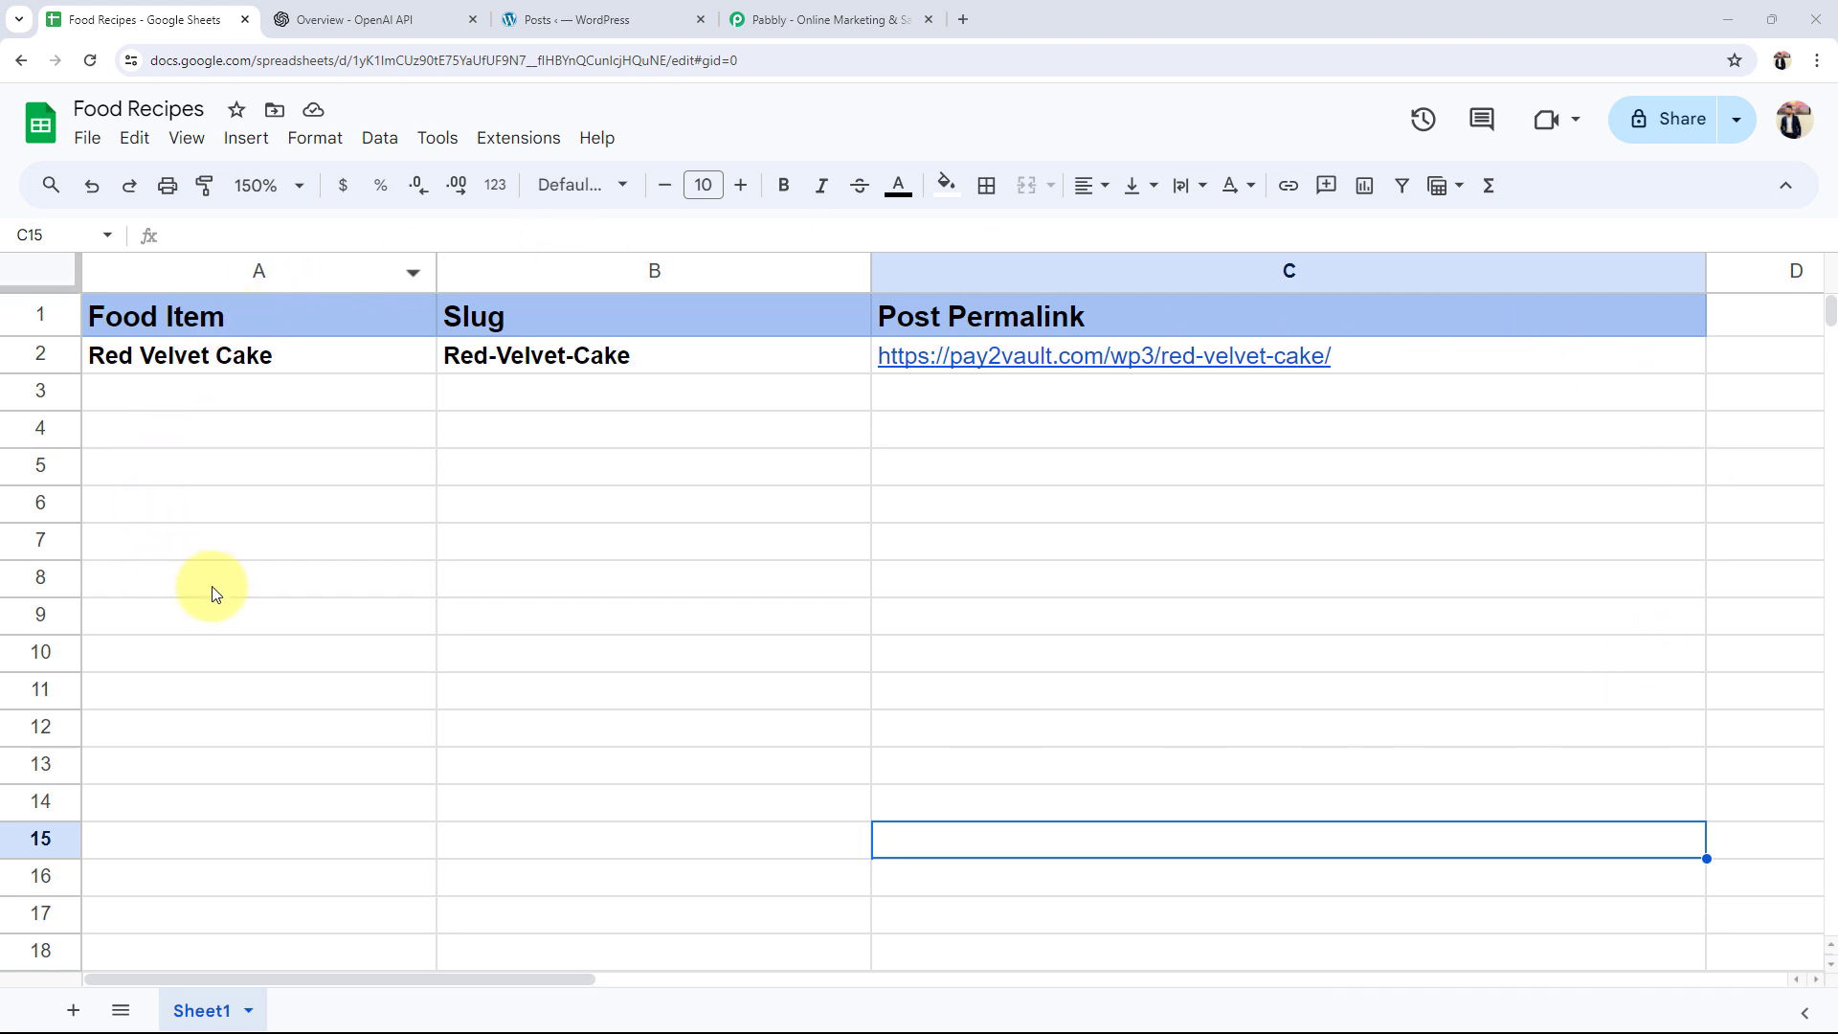
Step: Examine the food item and slug of the Red Velvet Cake entry in the Food Recipes sheet
click(670, 573)
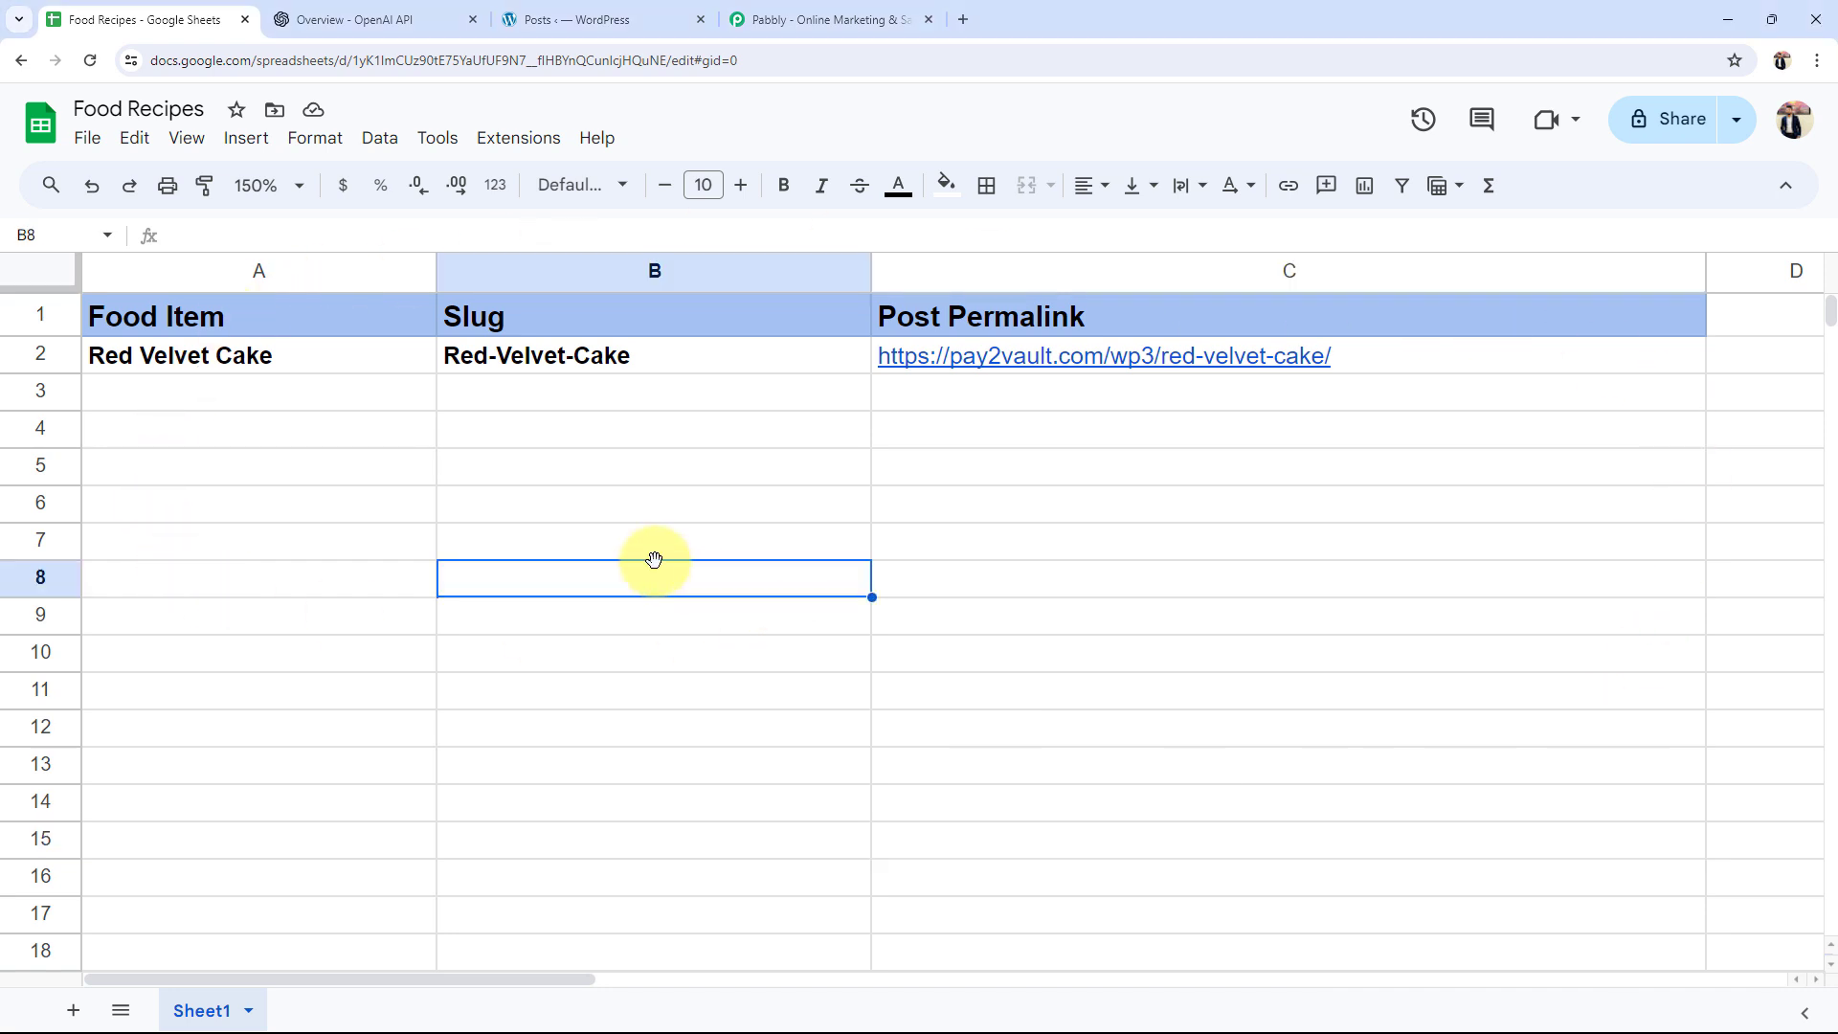
click(168, 367)
click(529, 369)
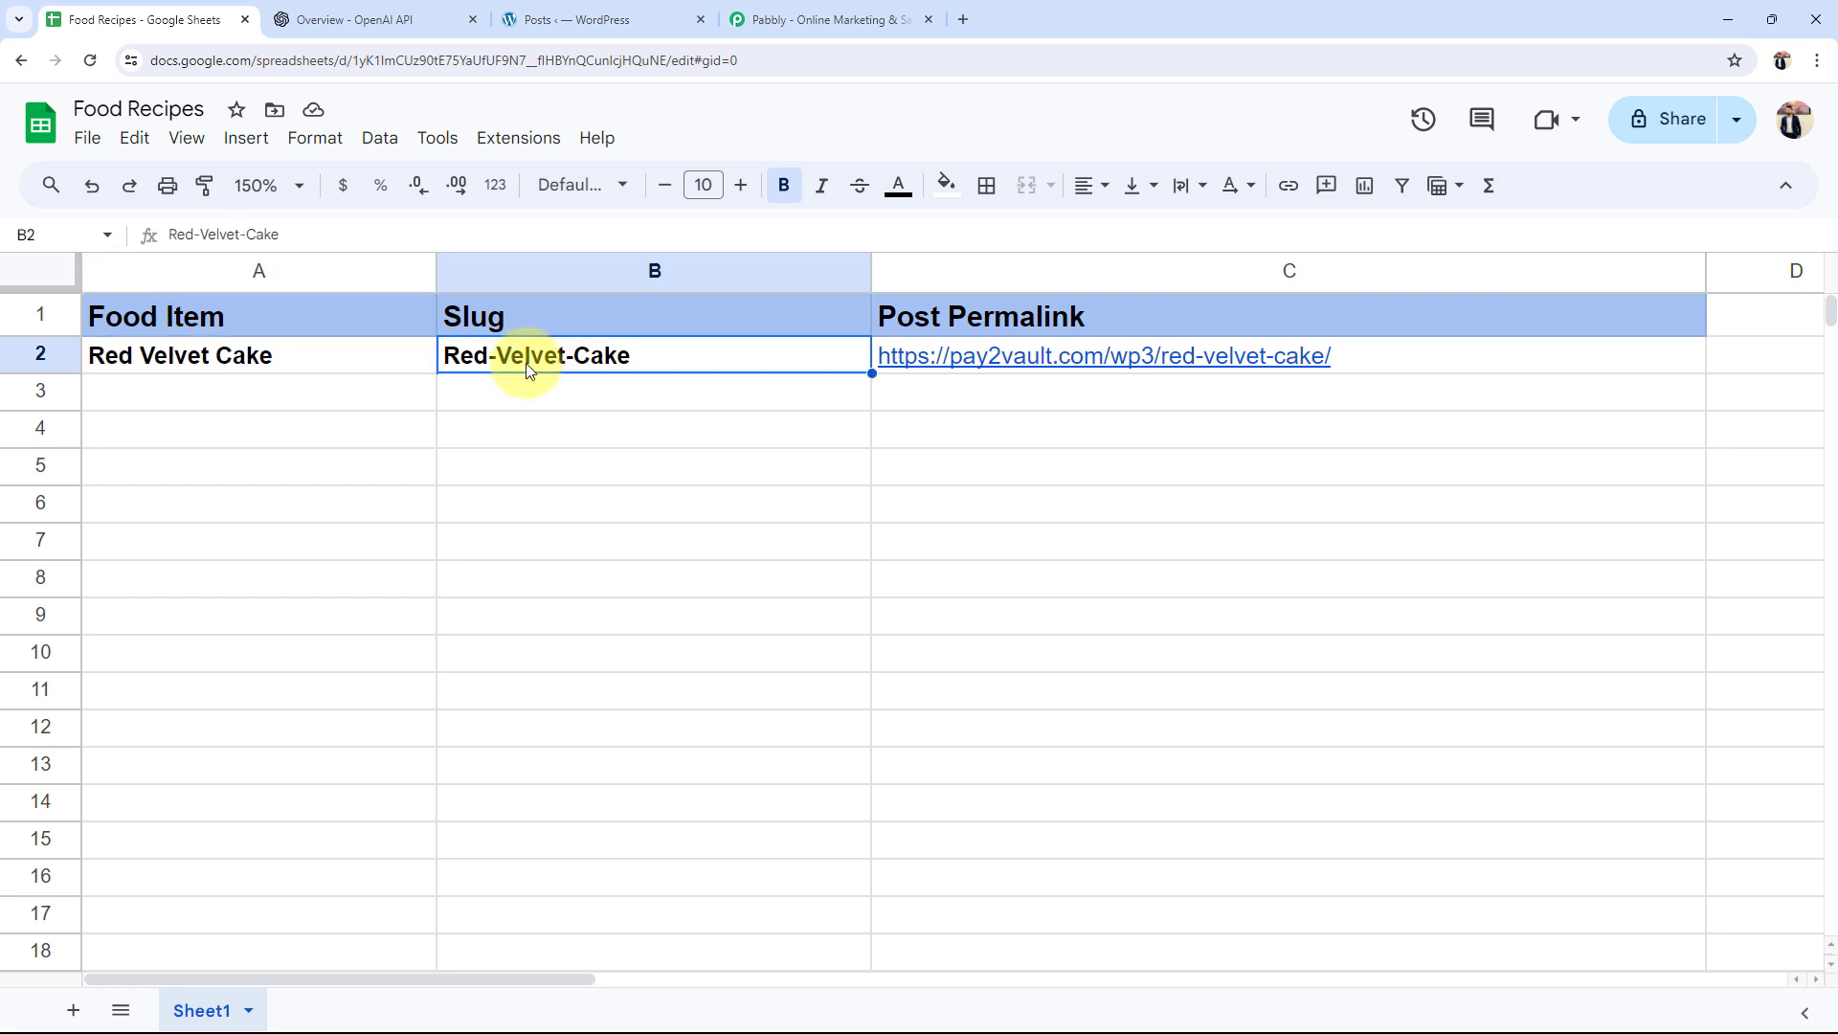
click(378, 507)
click(130, 370)
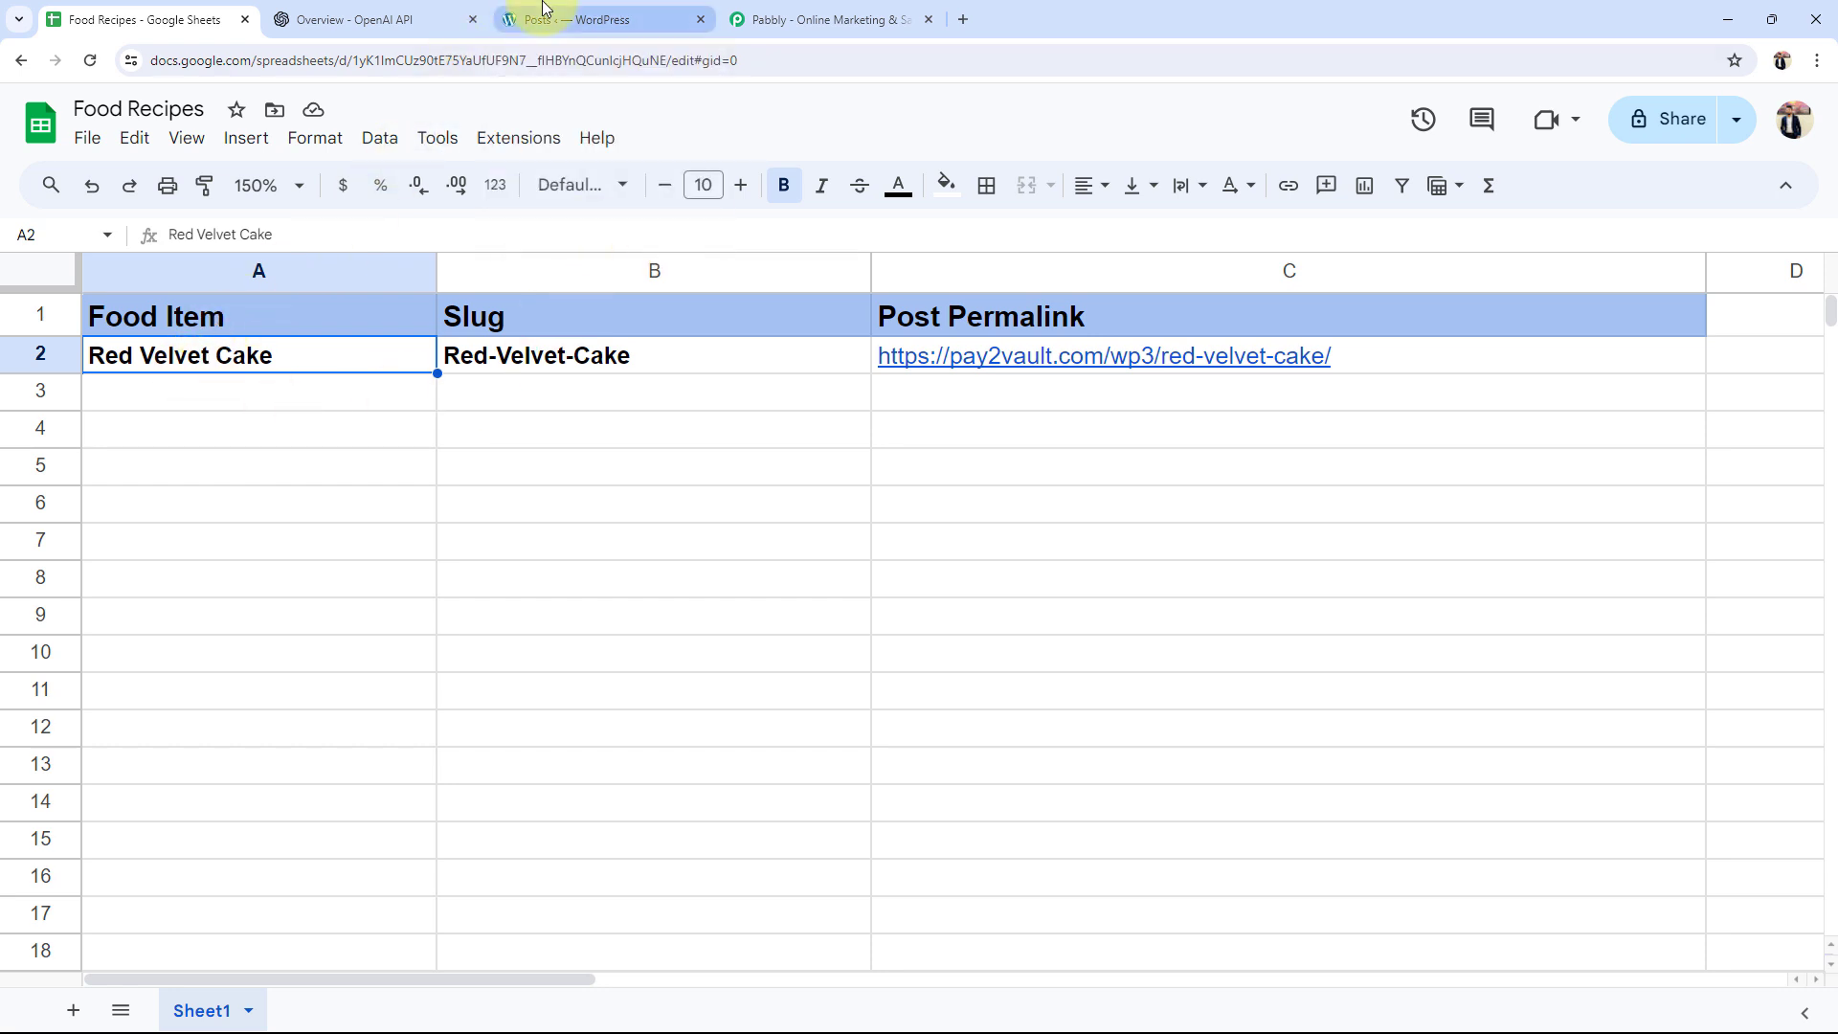
click(1215, 505)
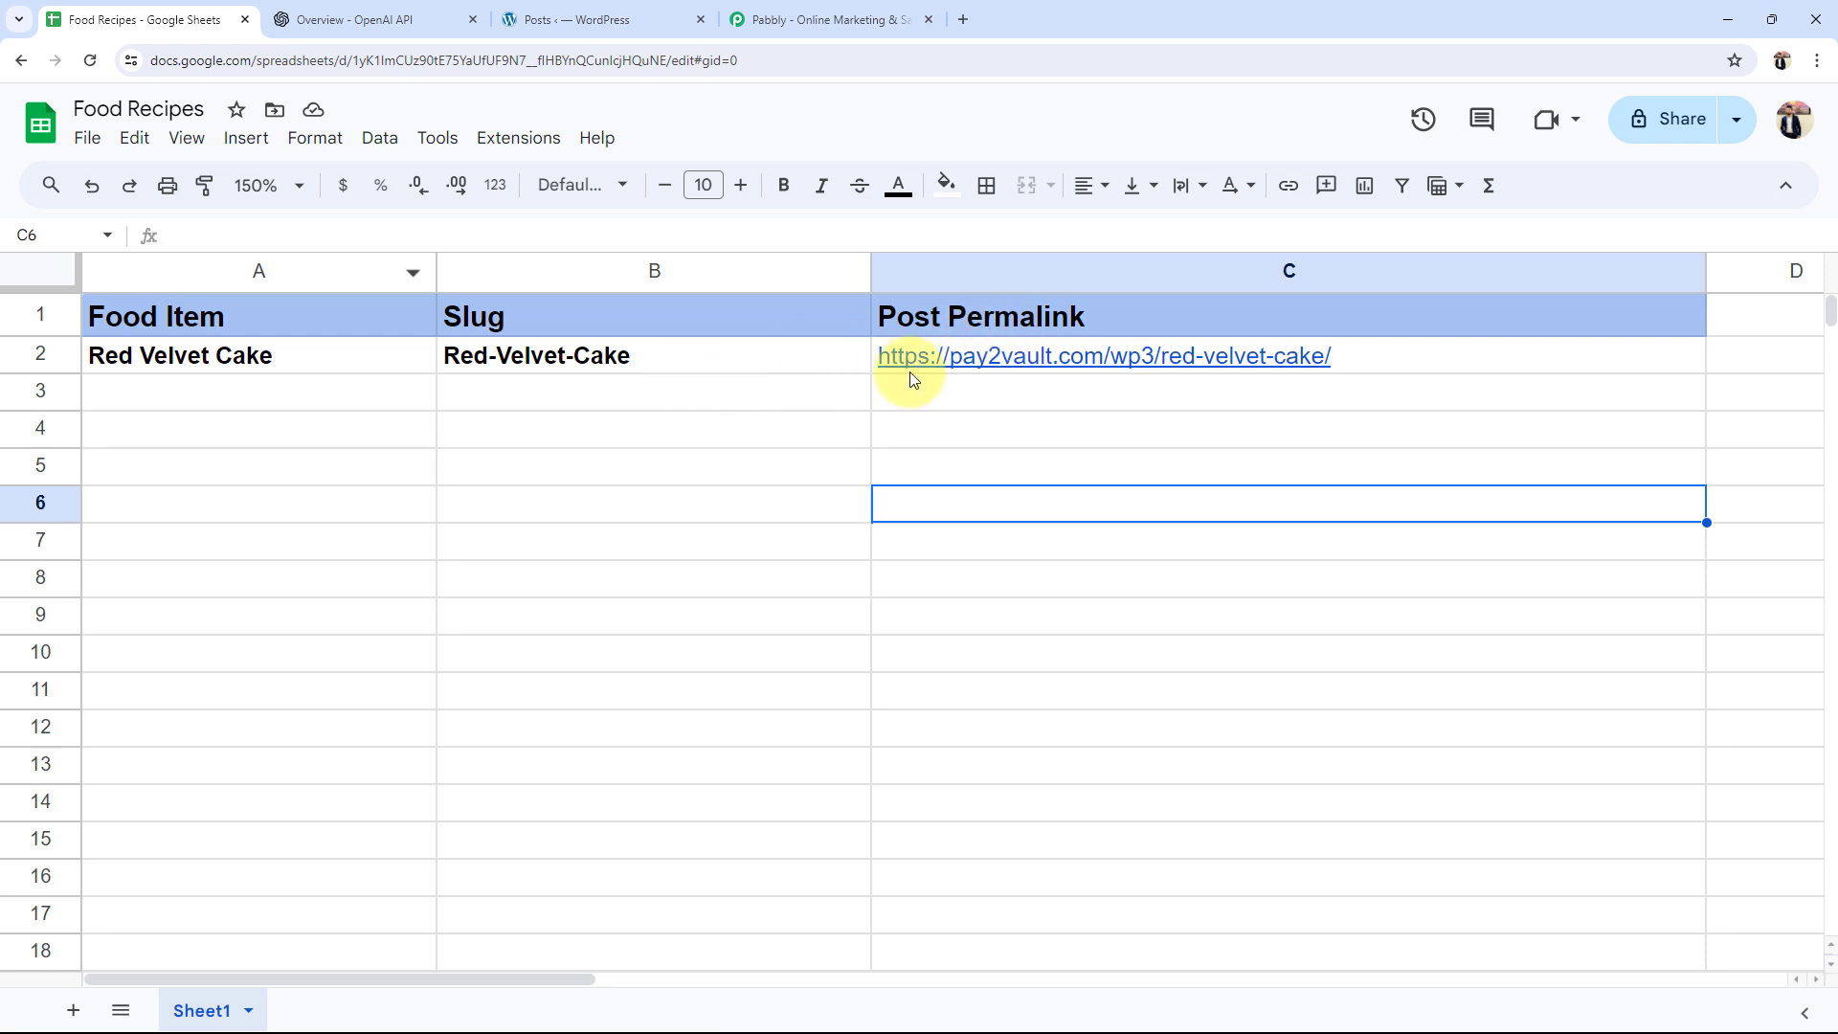
Step: Open the Red Velvet Cake post permalink from the sheet and review the recipe's title, ingredients and instructions
click(942, 365)
click(952, 416)
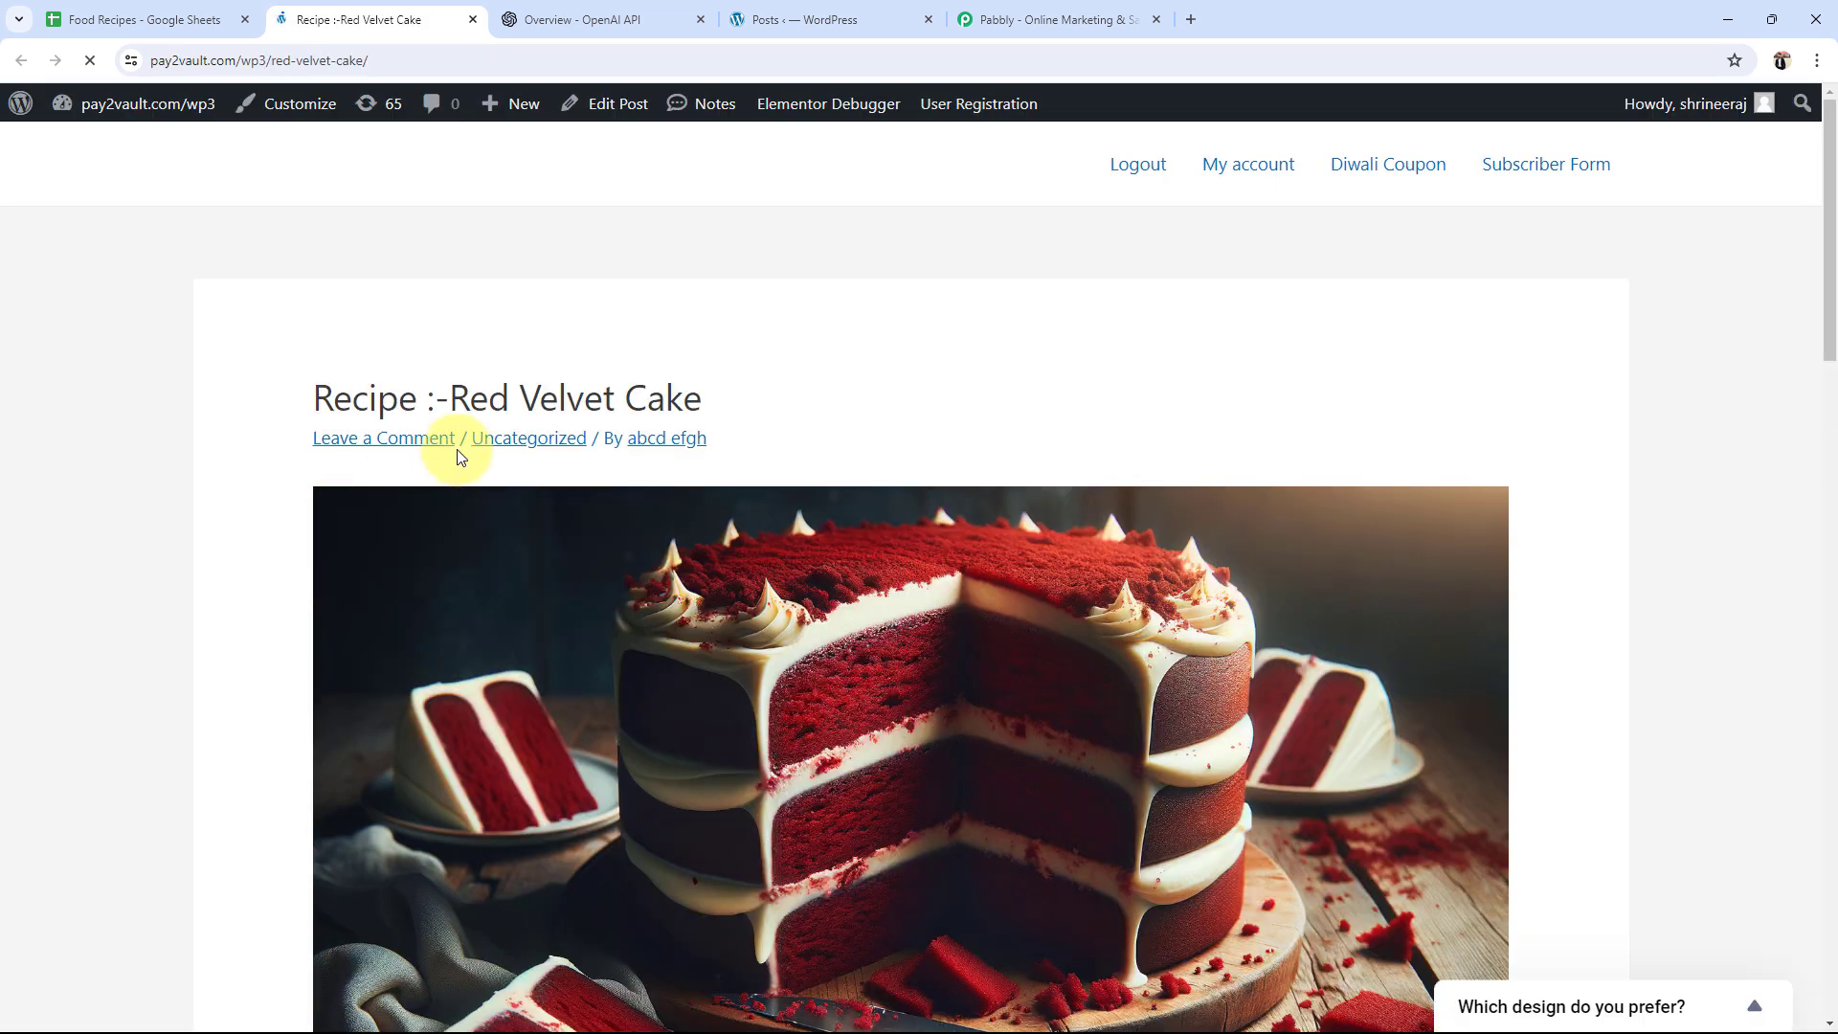
drag(446, 392, 850, 377)
click(849, 377)
scroll(250, 562, down, 9)
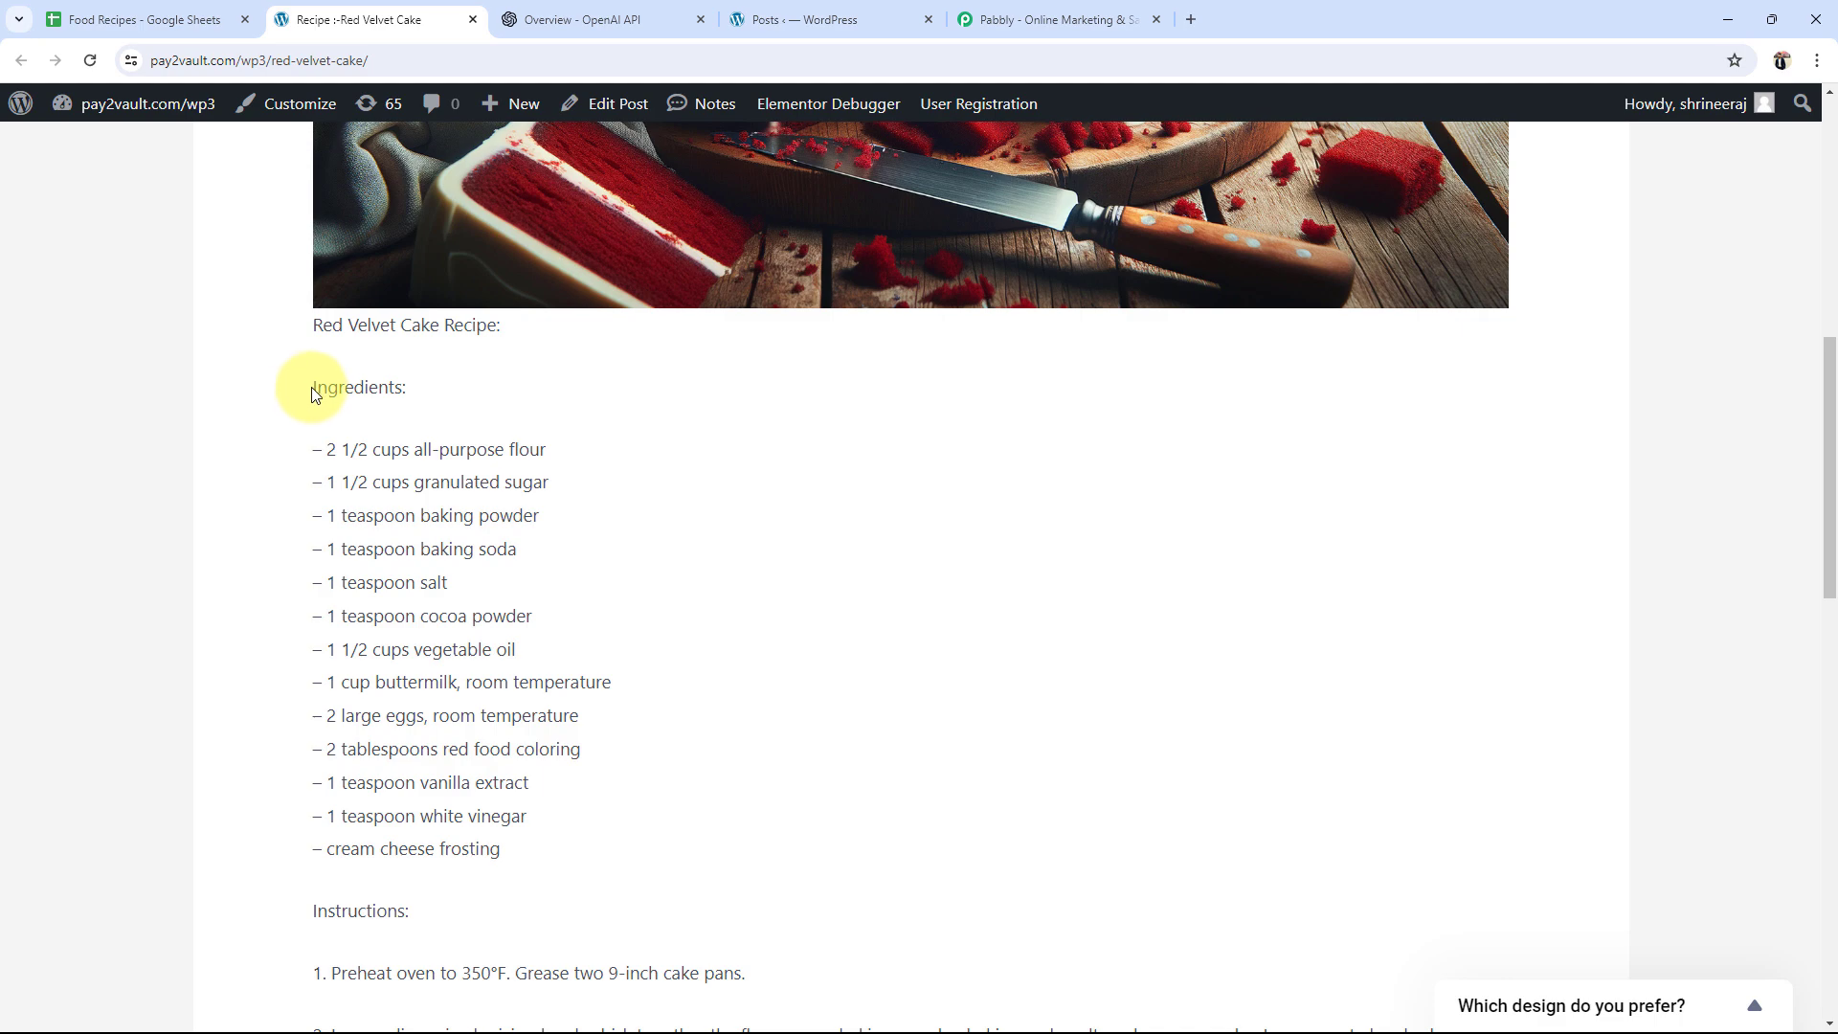
drag(312, 386, 824, 777)
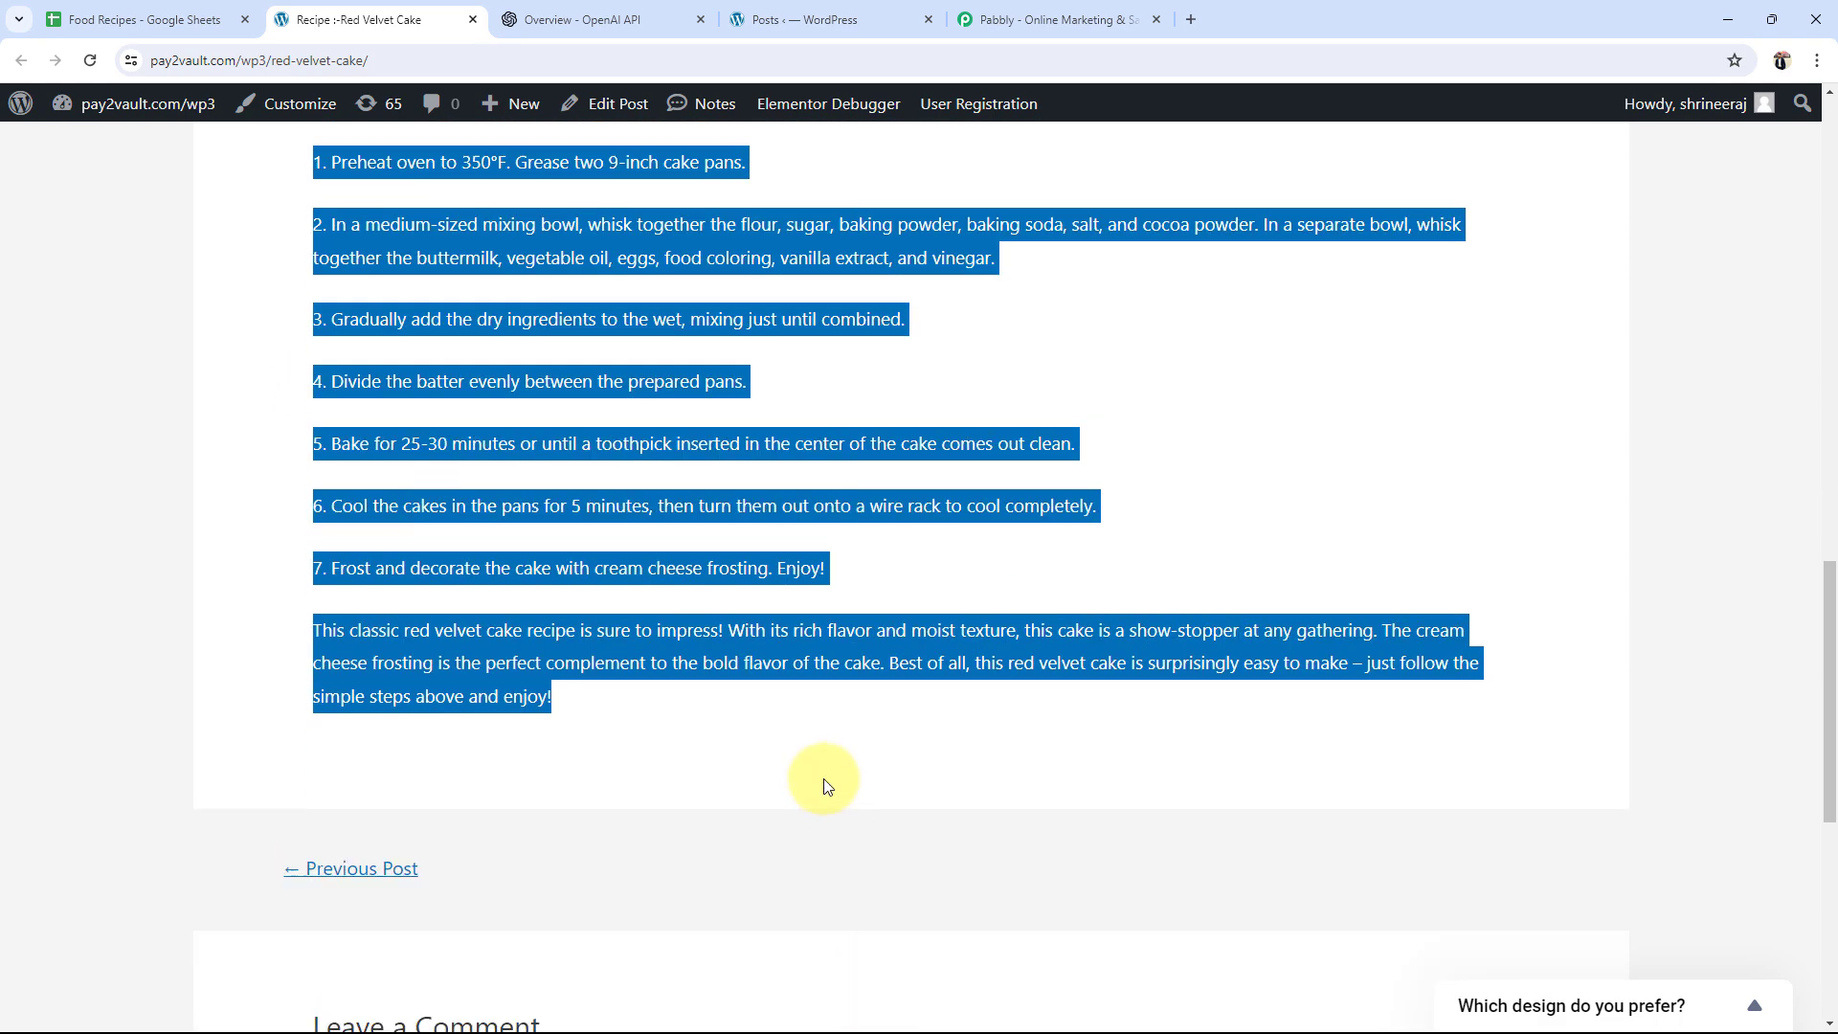
click(829, 764)
scroll(239, 635, up, 15)
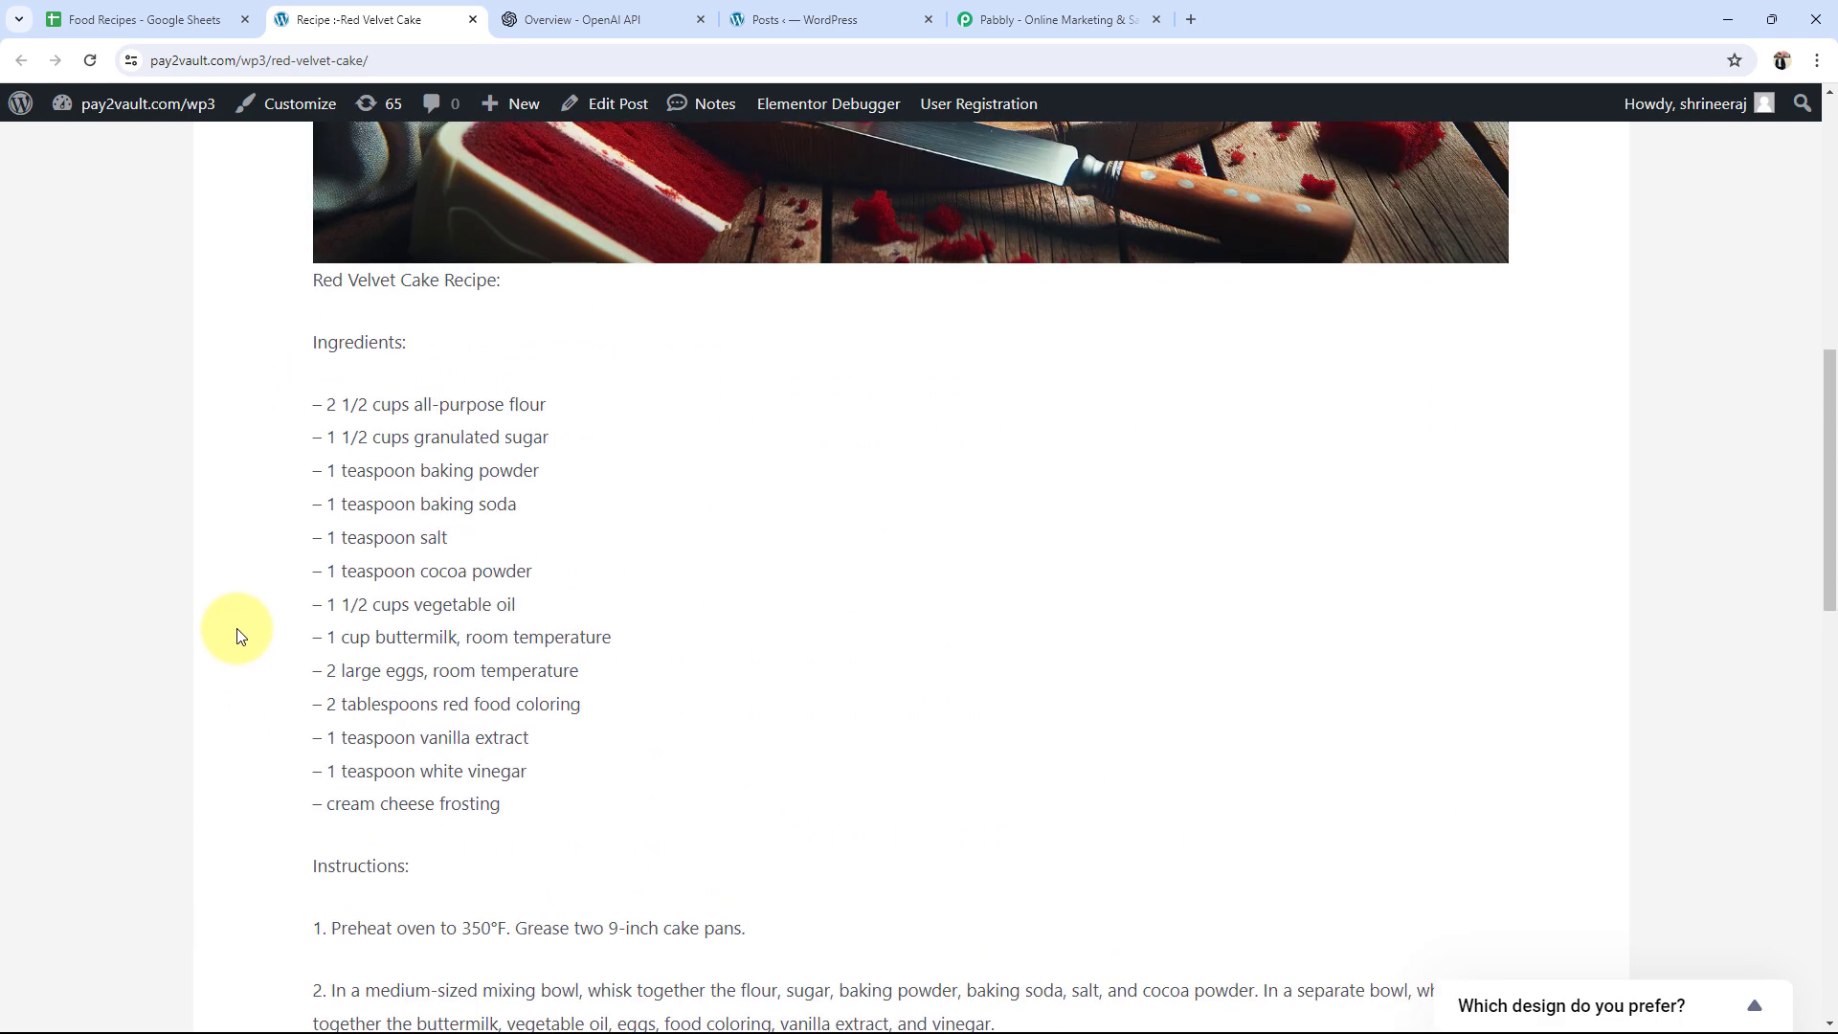
scroll(239, 635, up, 2)
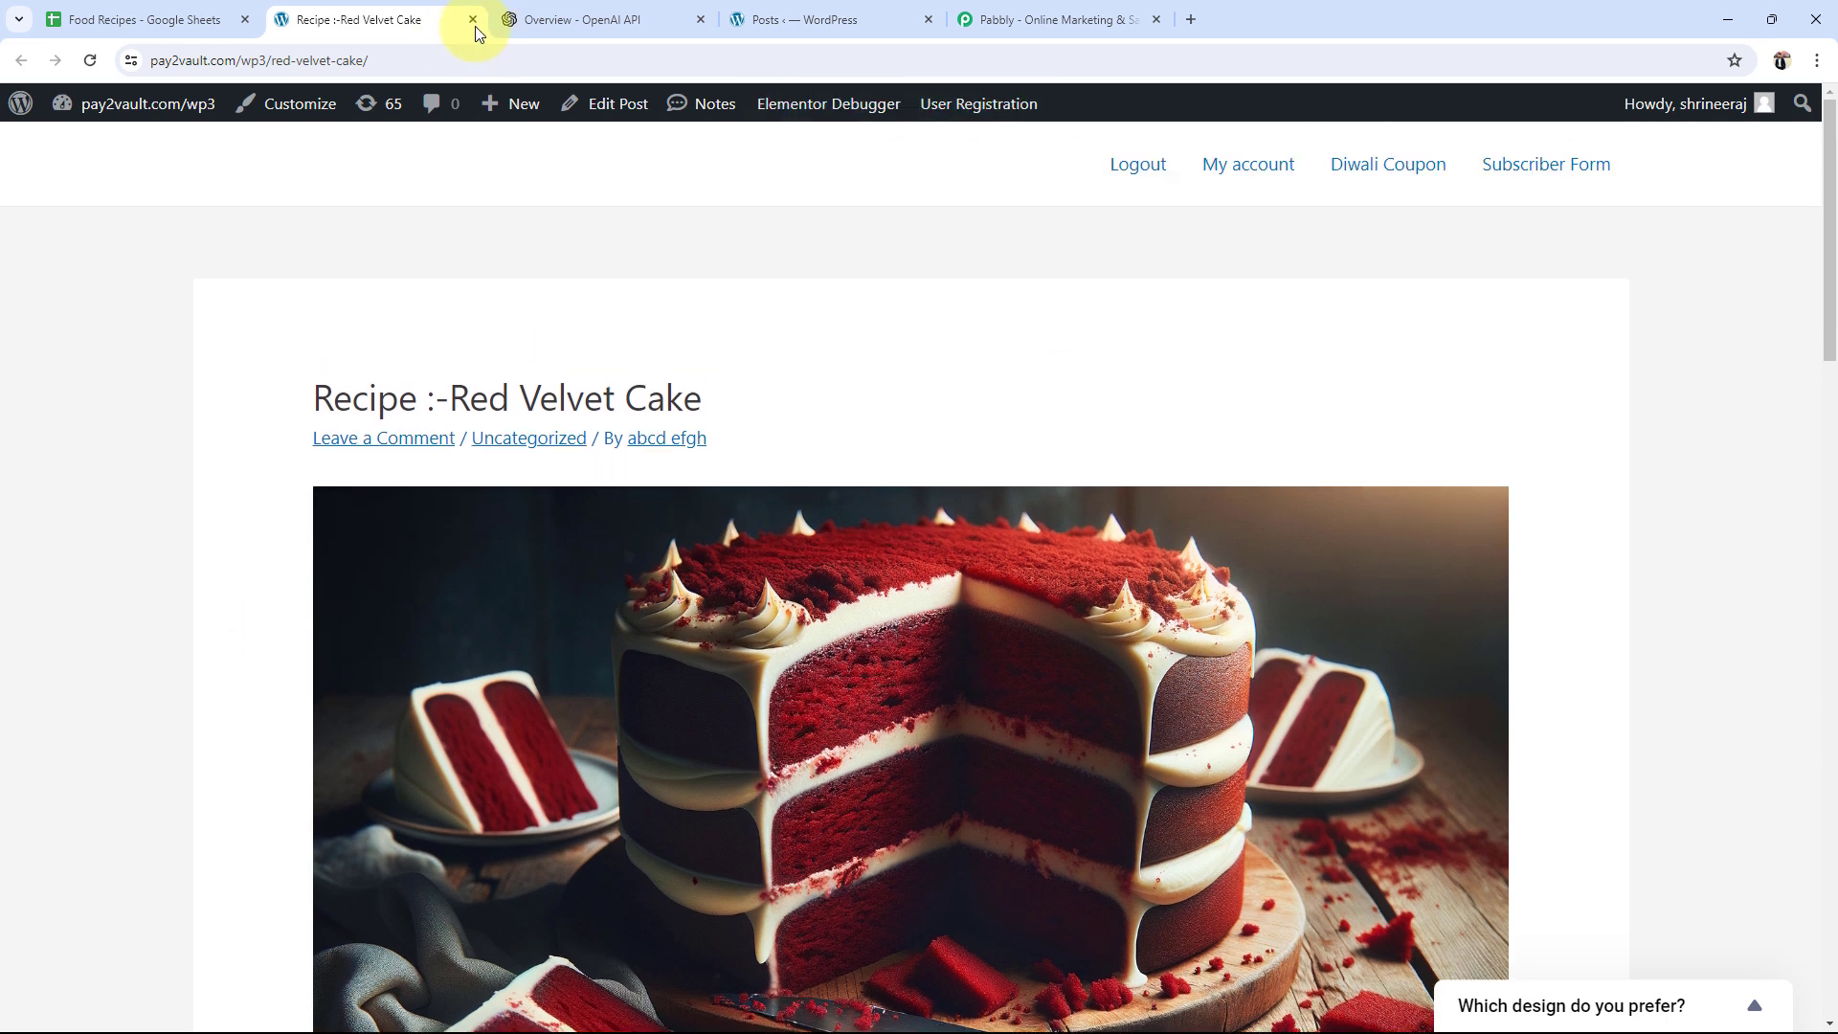
Step: Close the recipe page, then sign in to Pabbly and open the Pabbly Connect dashboard
click(1048, 27)
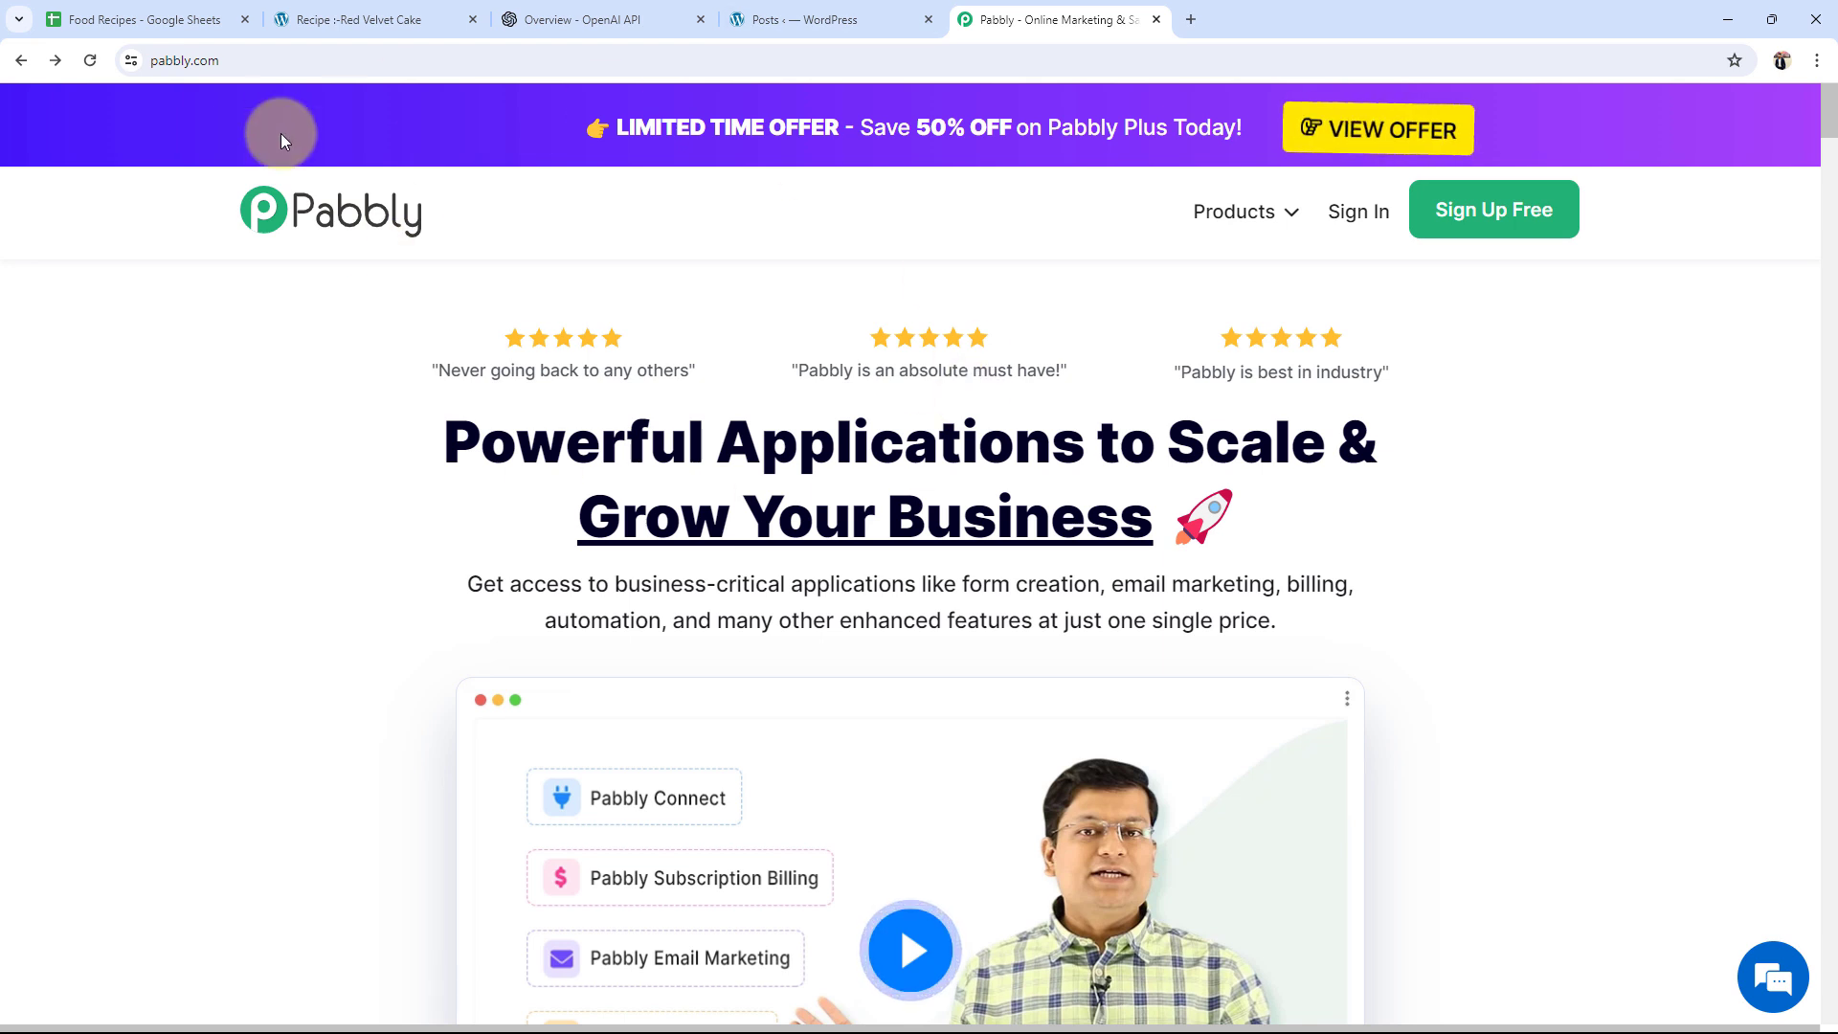
click(473, 20)
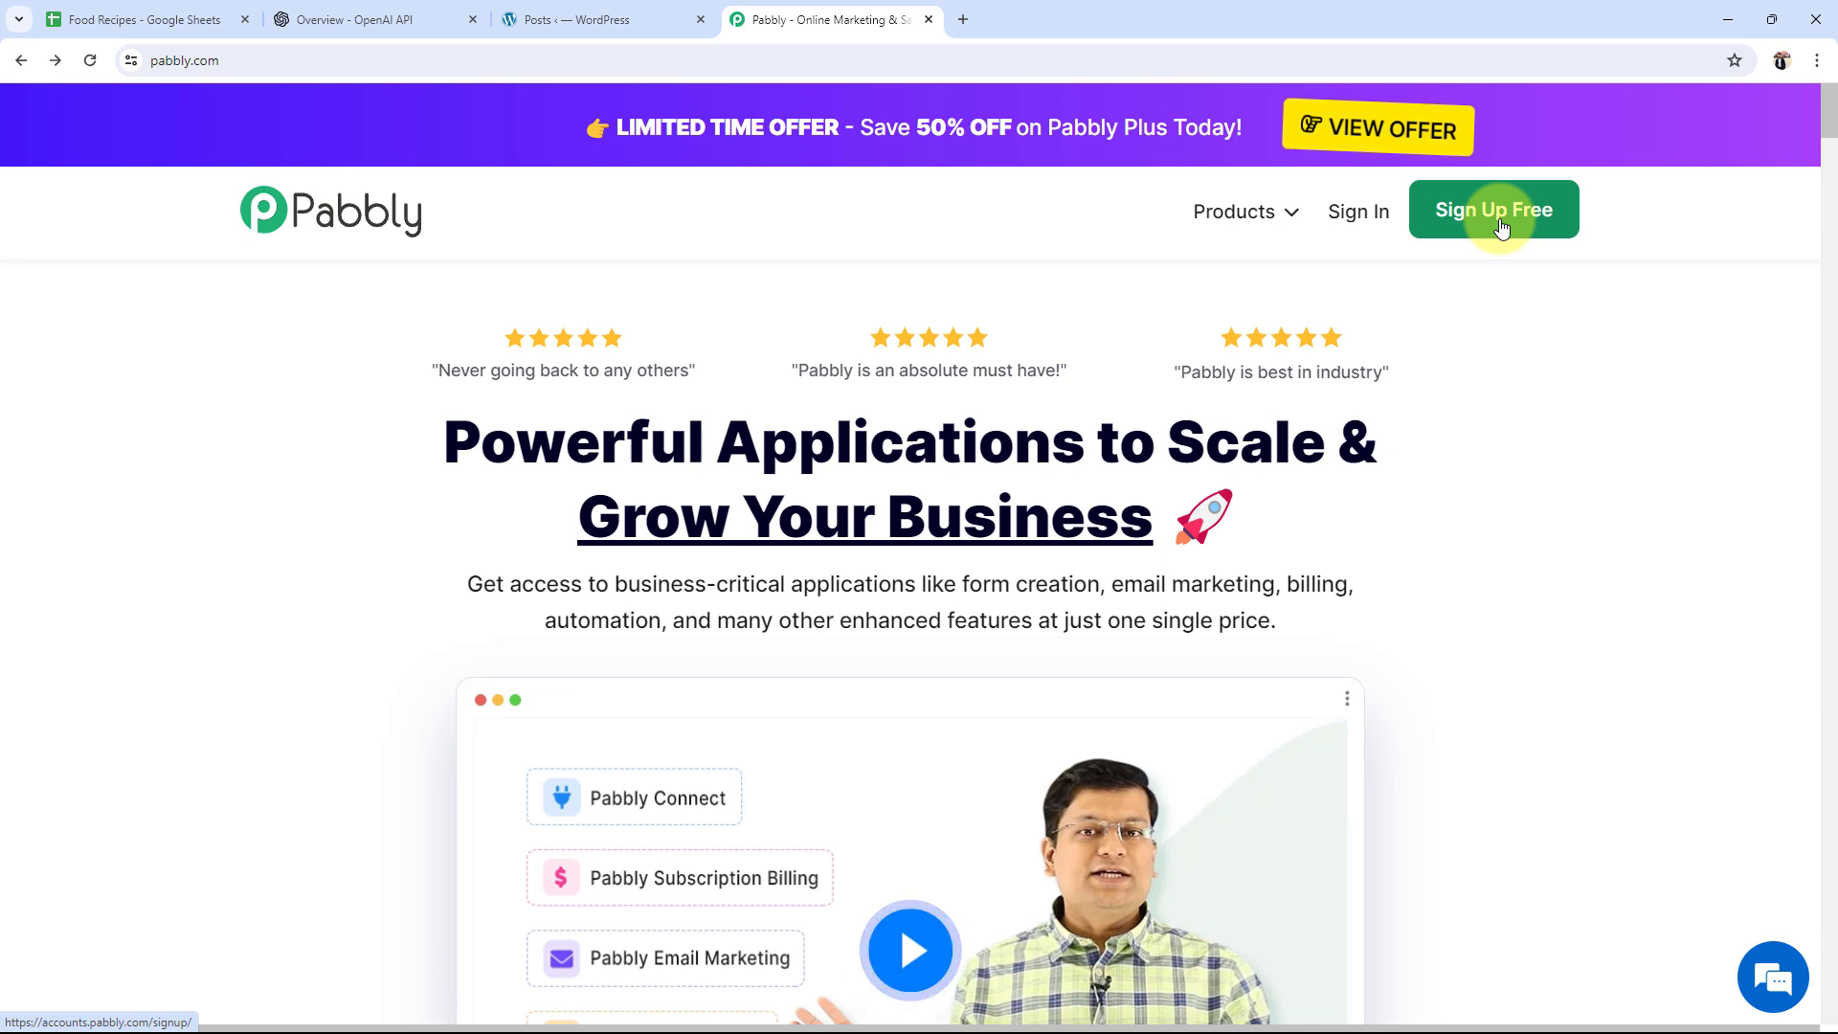
click(1369, 216)
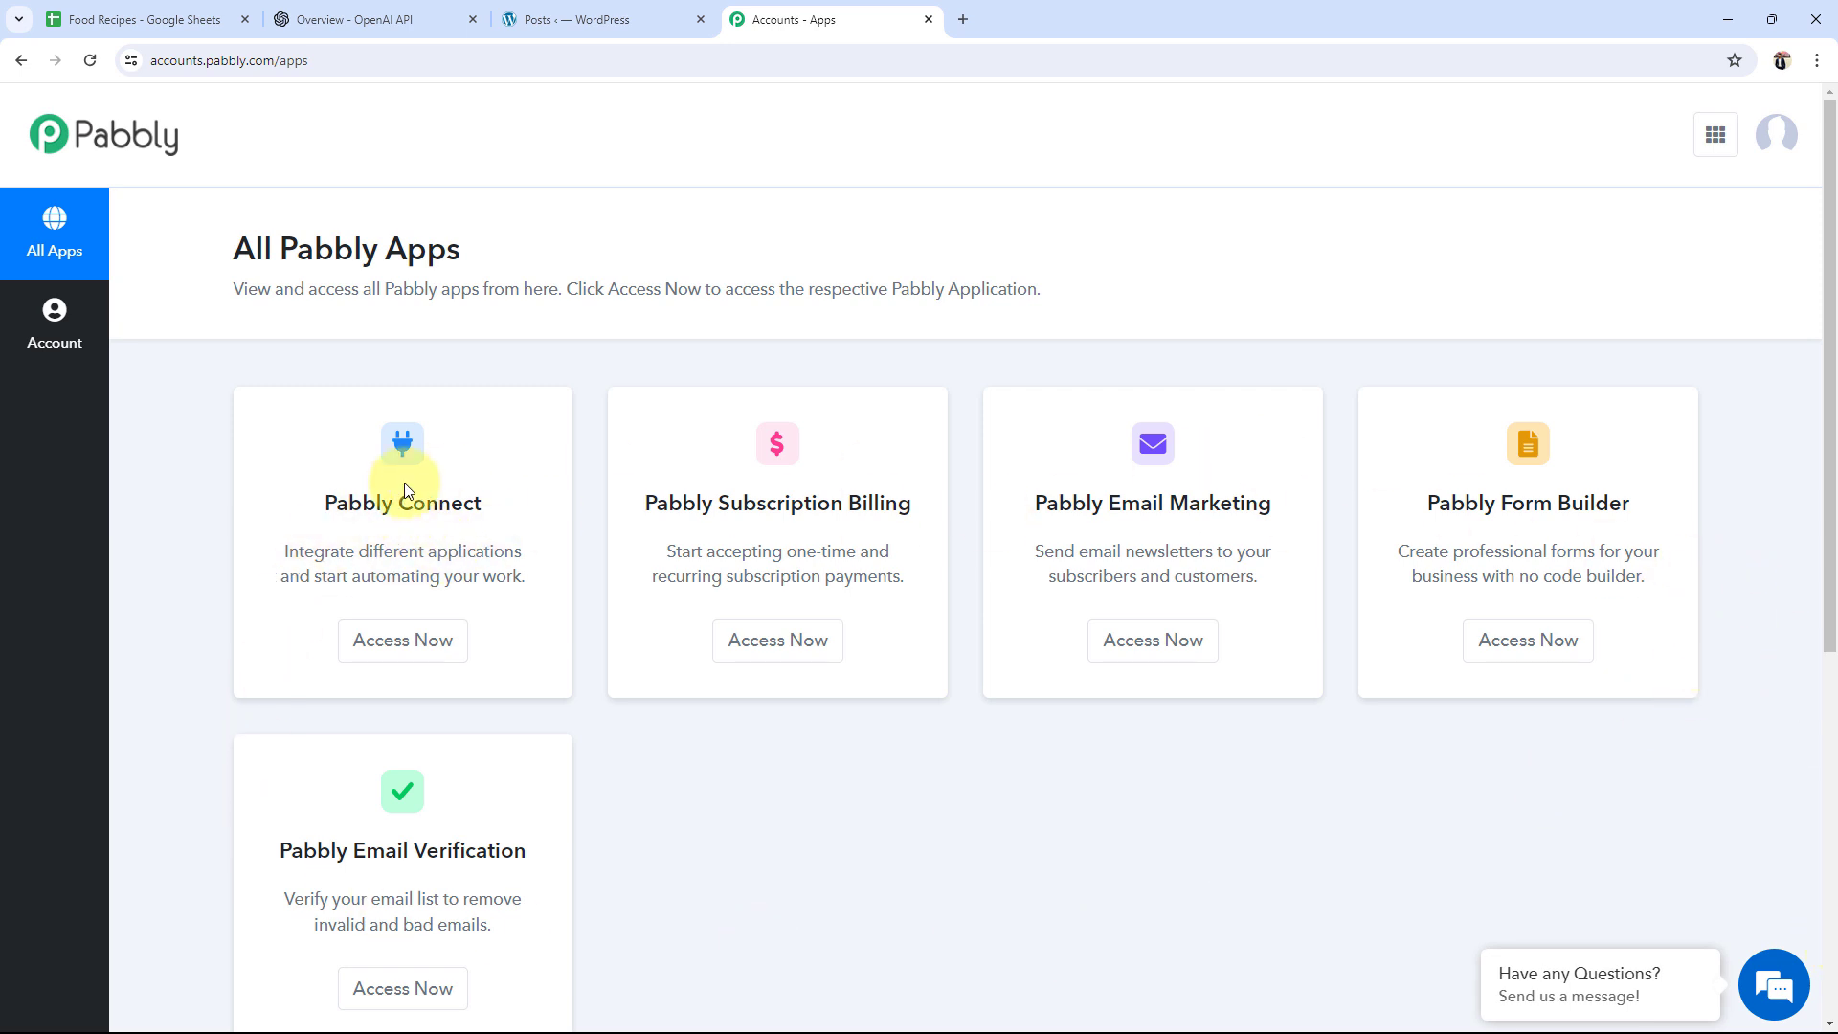
drag(320, 508, 504, 506)
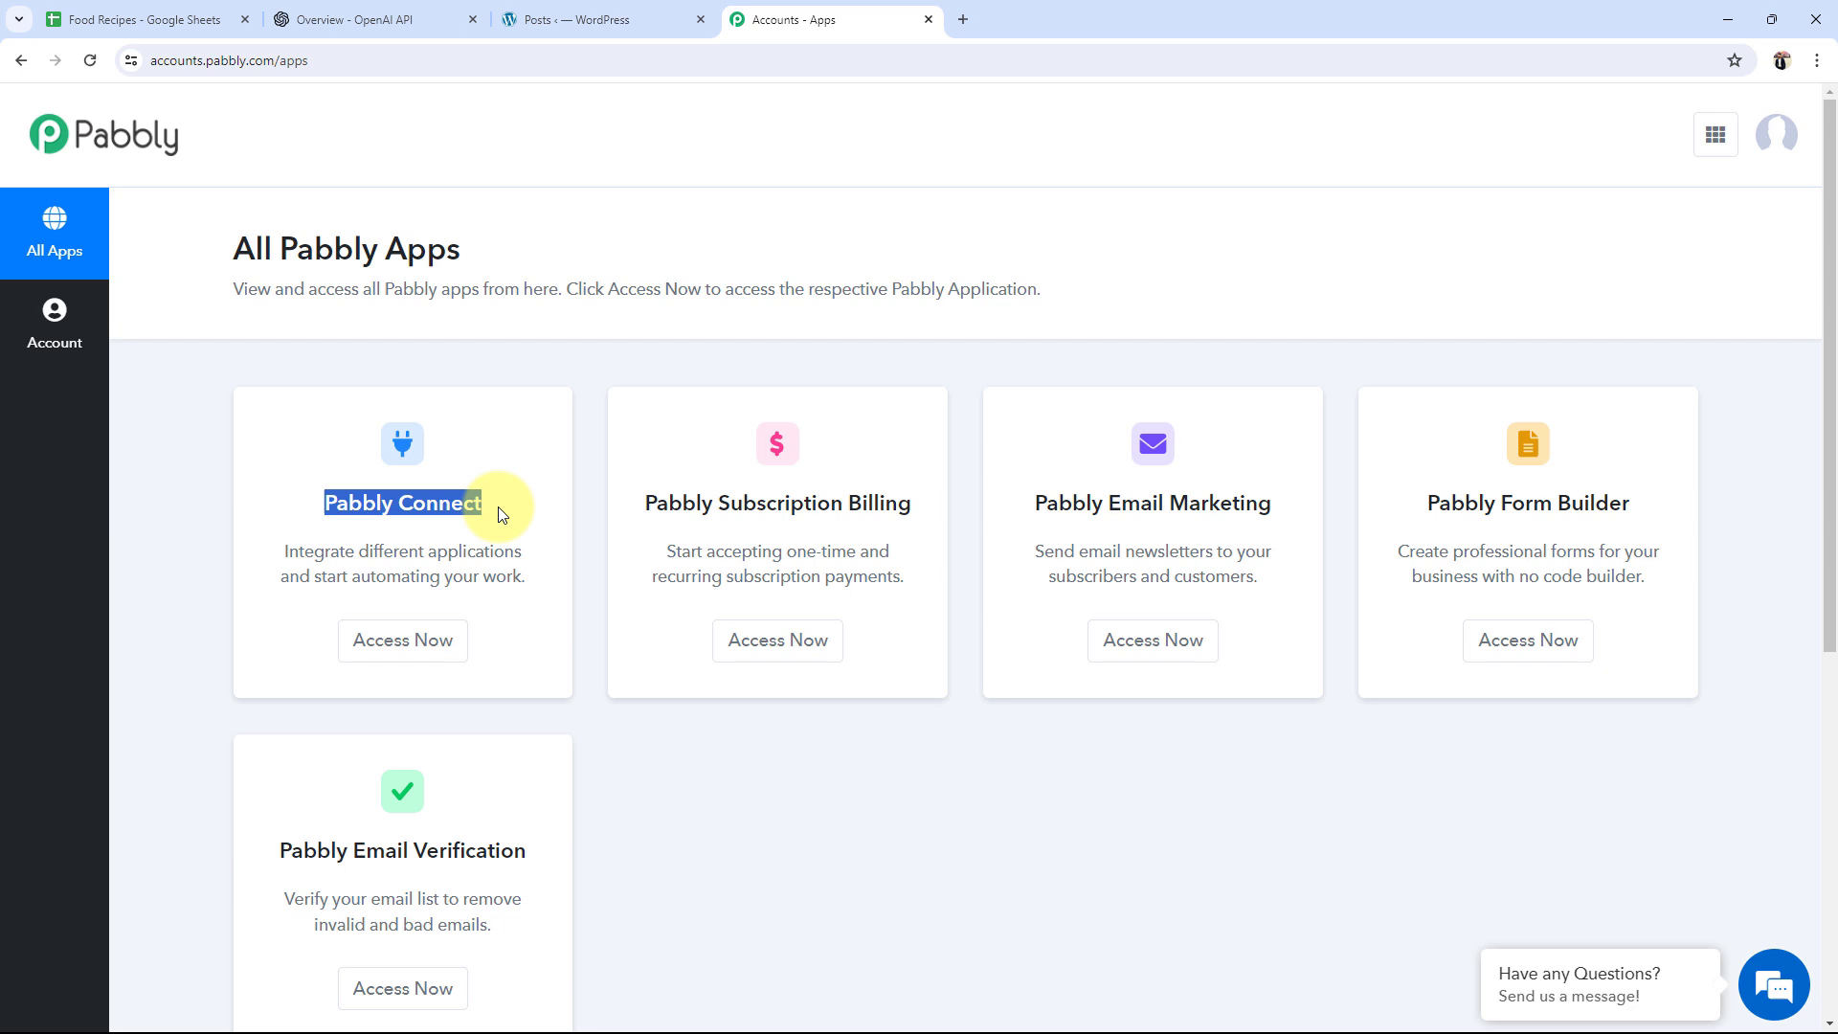
click(401, 654)
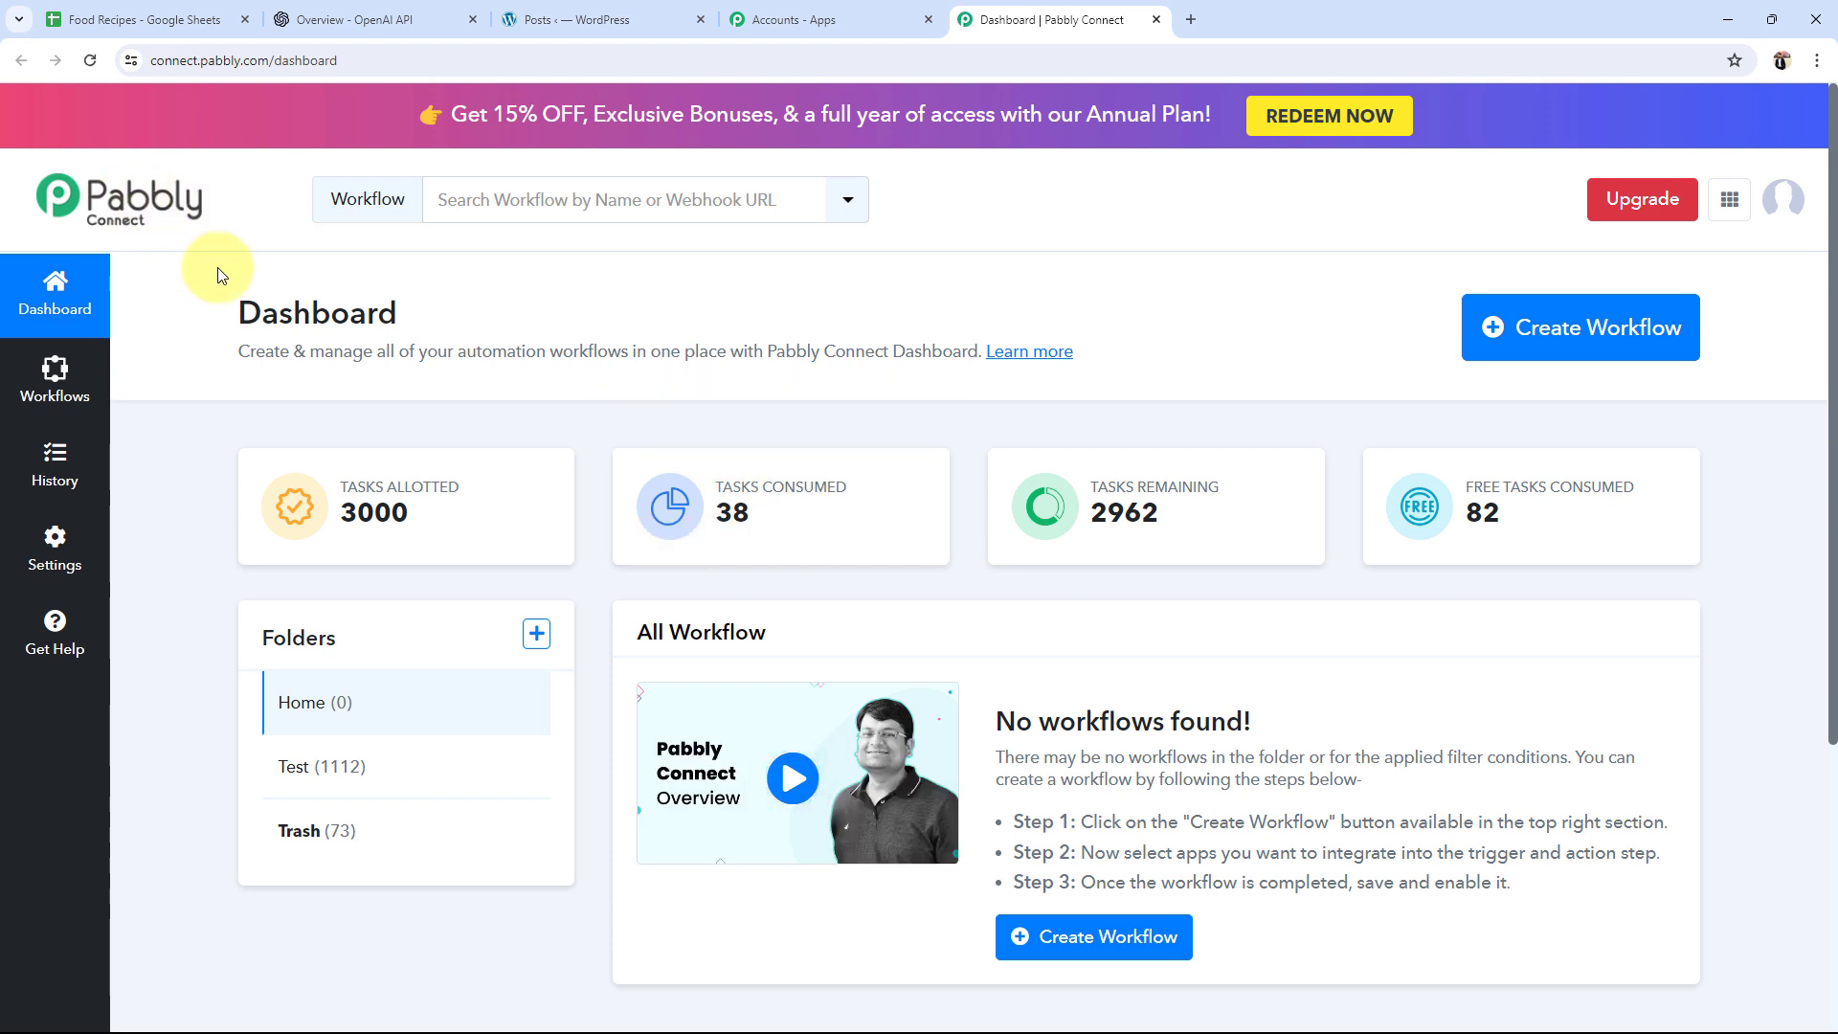
drag(222, 314, 550, 321)
click(546, 320)
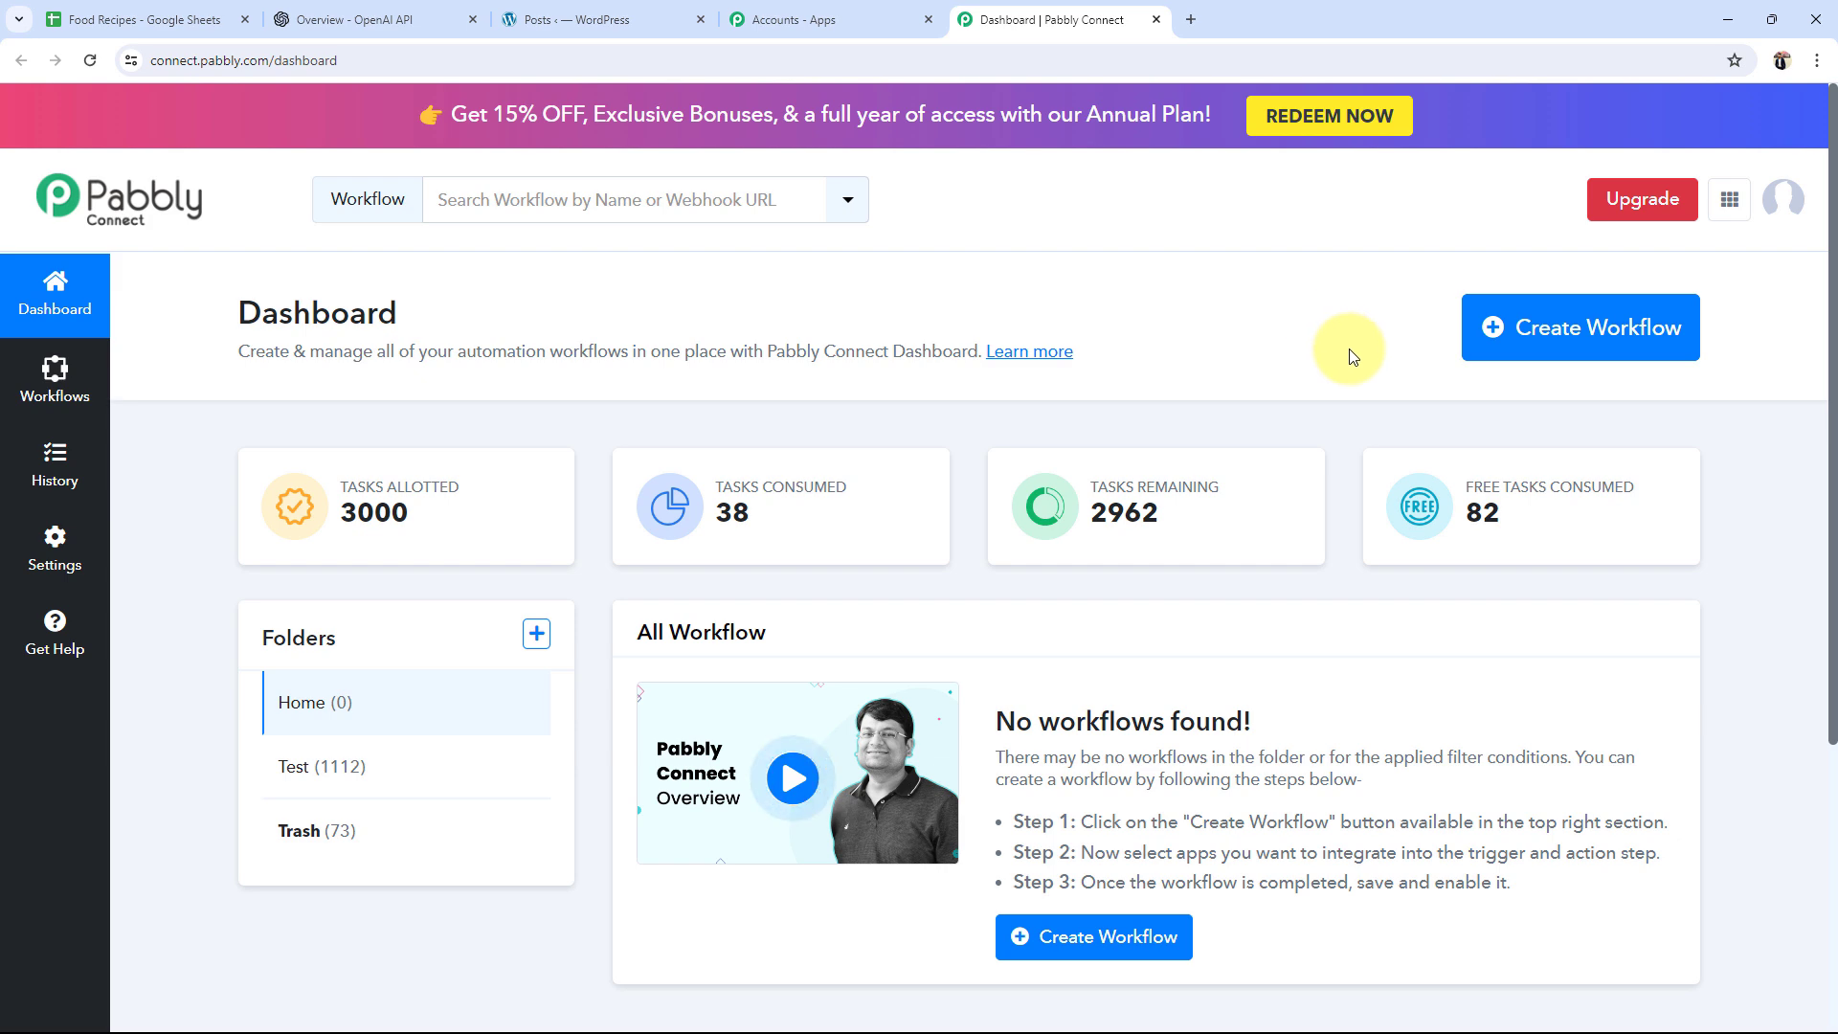
Step: Create a workflow named "Write Recipes Automatically for Food Blogging Website" in the Home folder and collapse its trigger step
click(1577, 331)
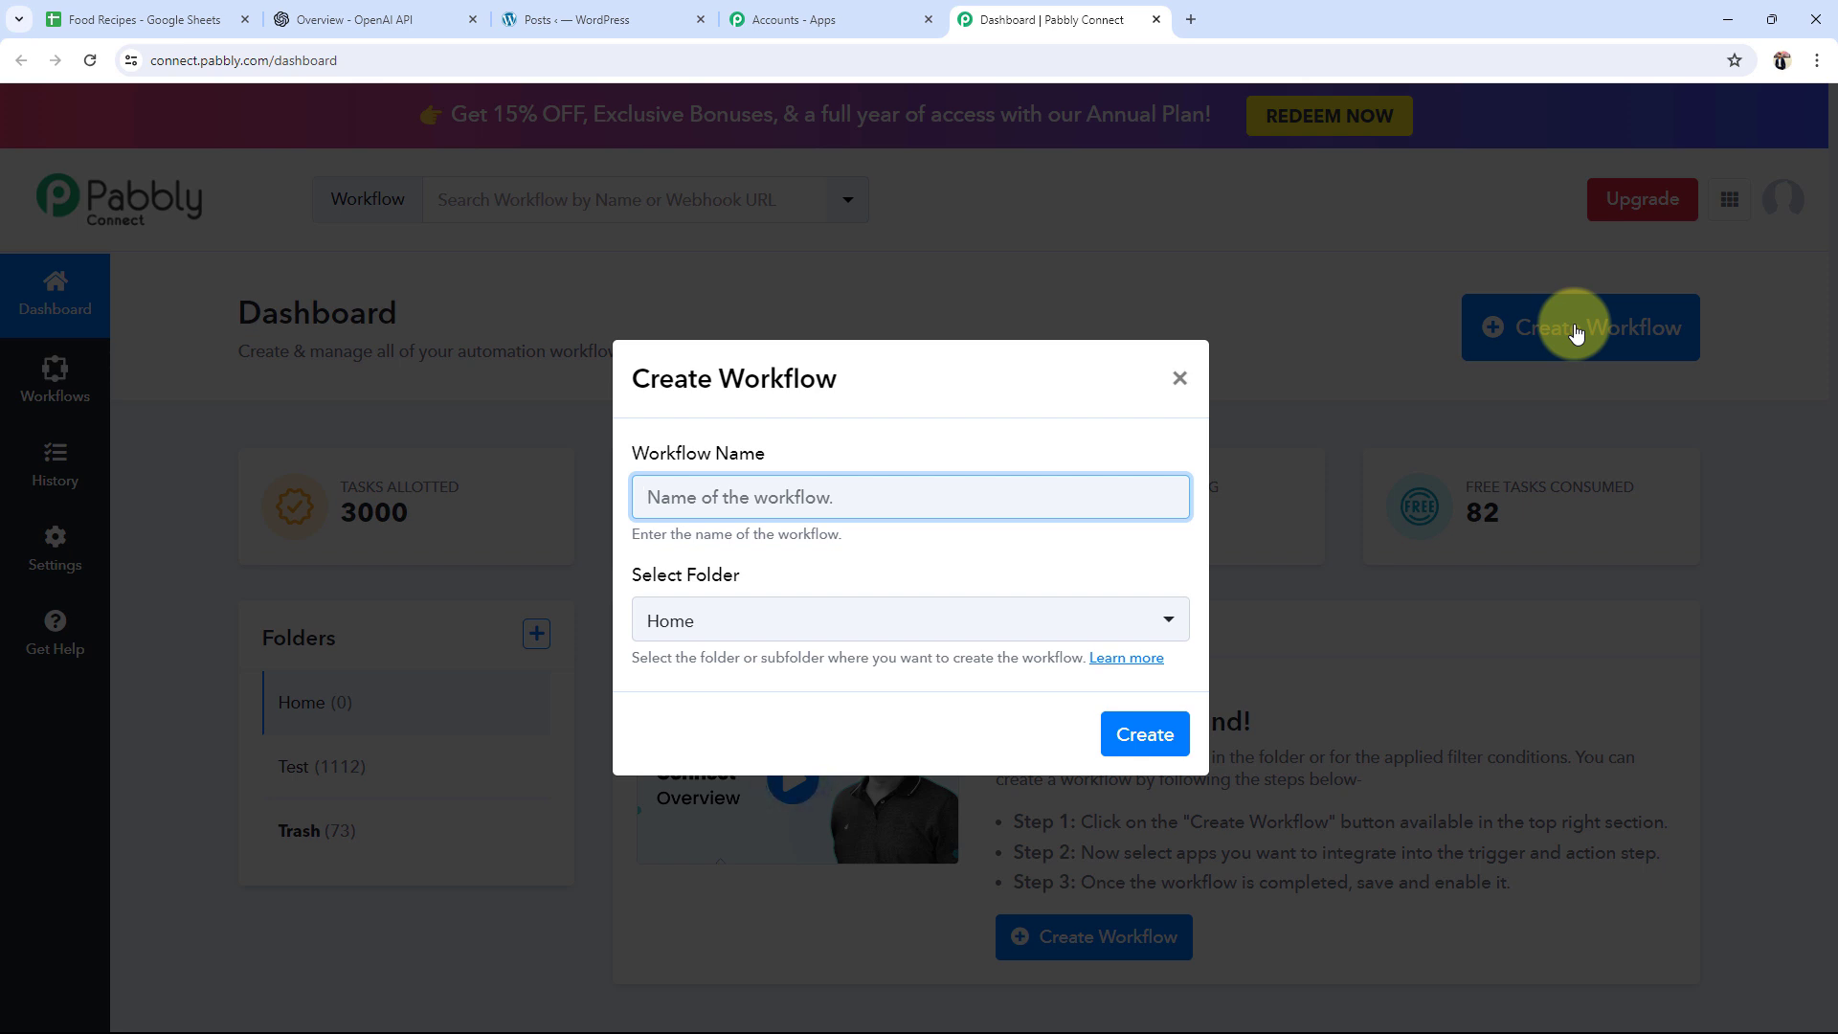
text(Write Recipes Automatically for Food Blogging Website)
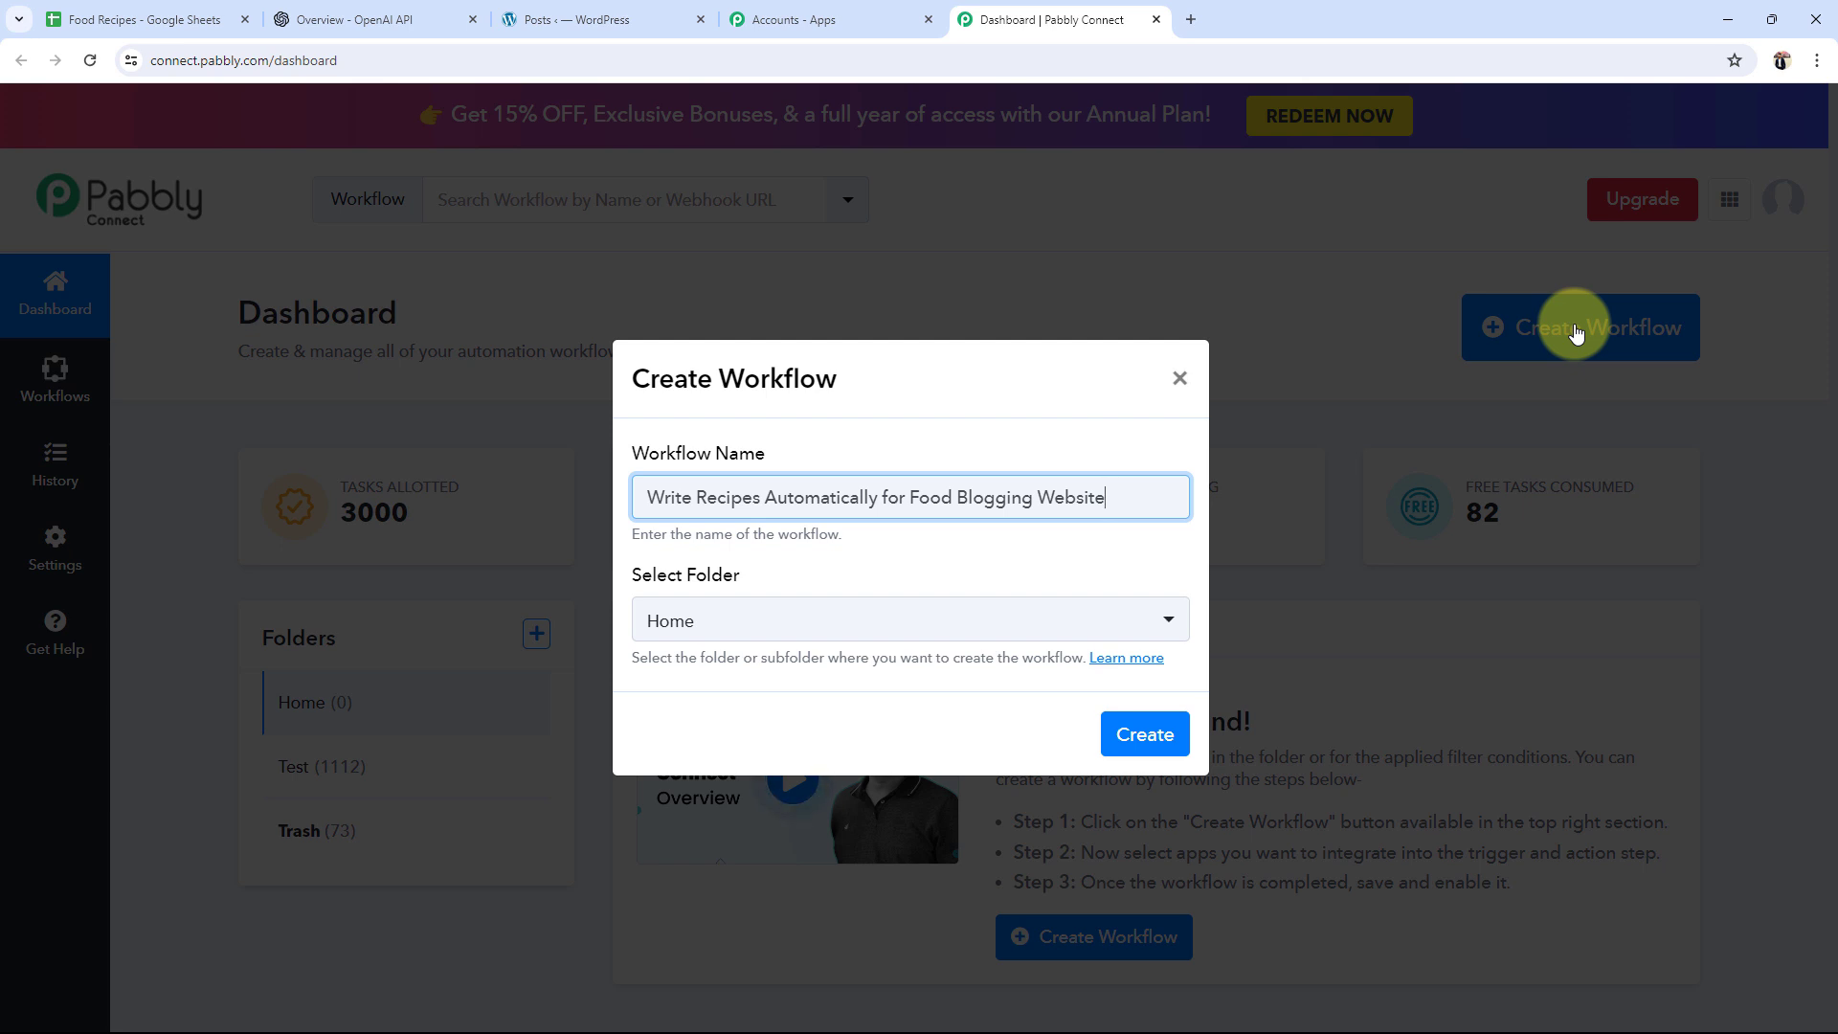
click(751, 627)
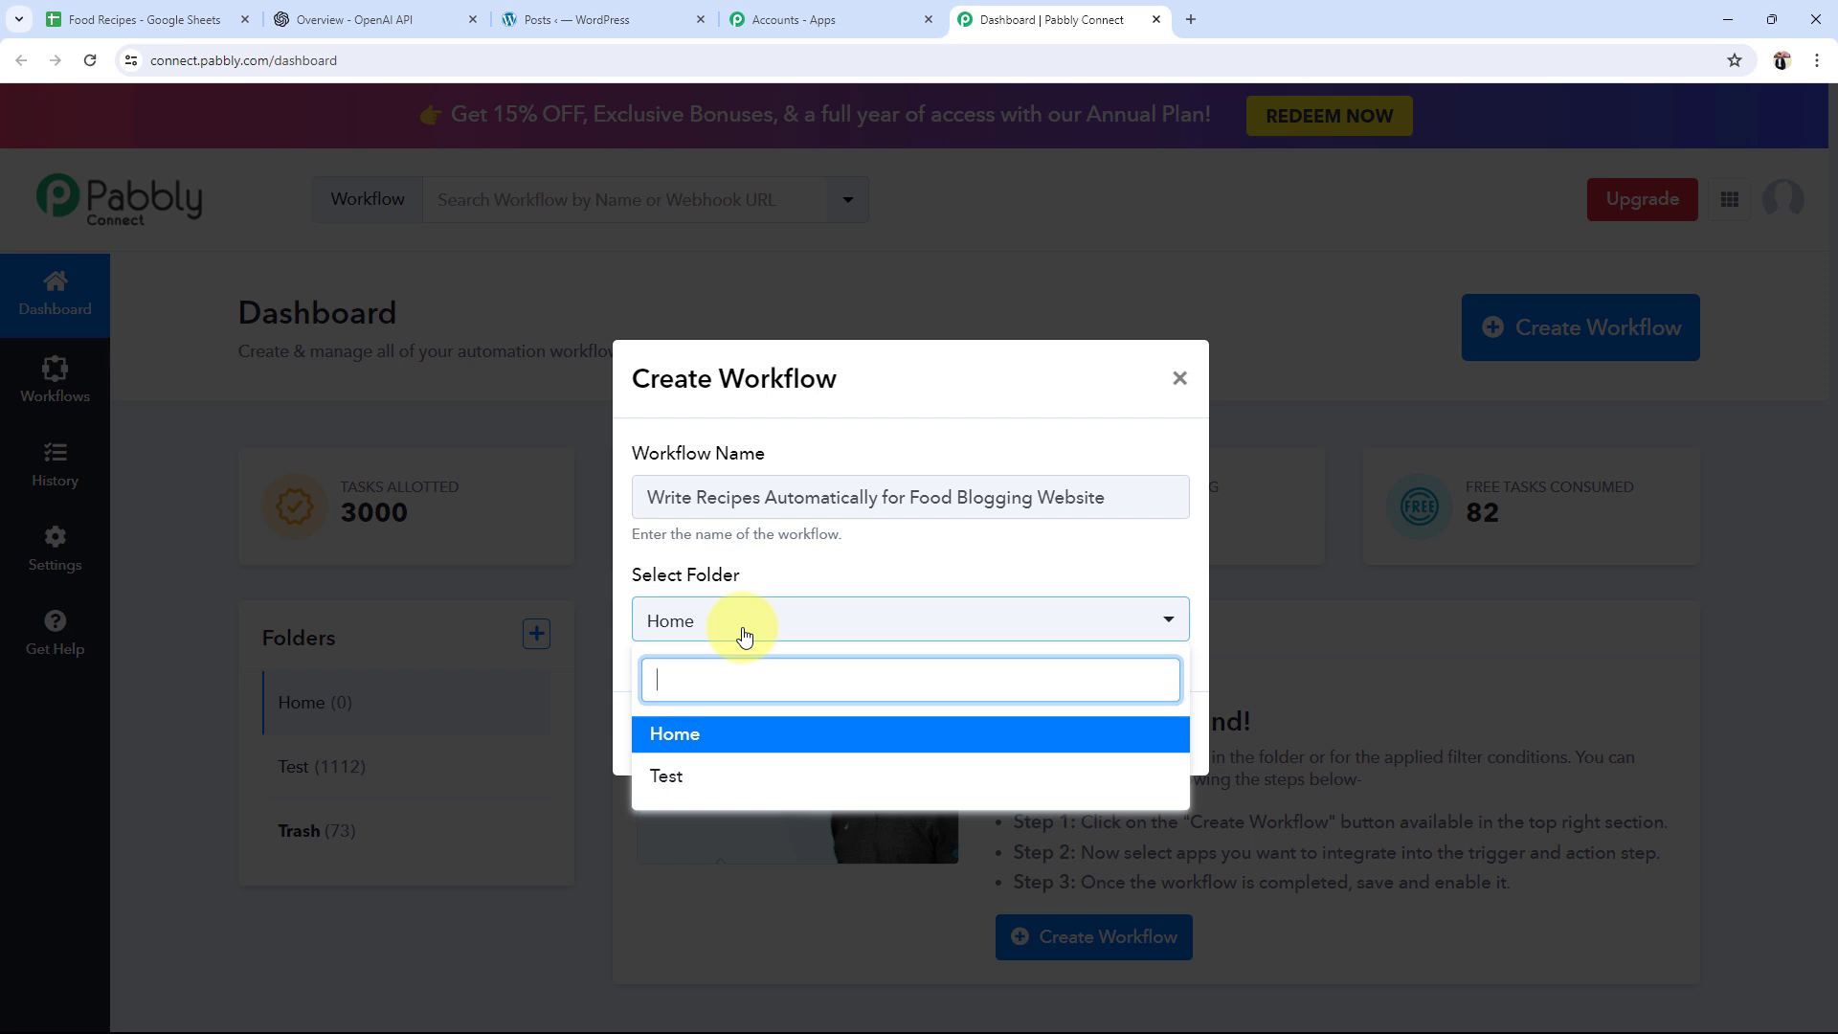
click(677, 739)
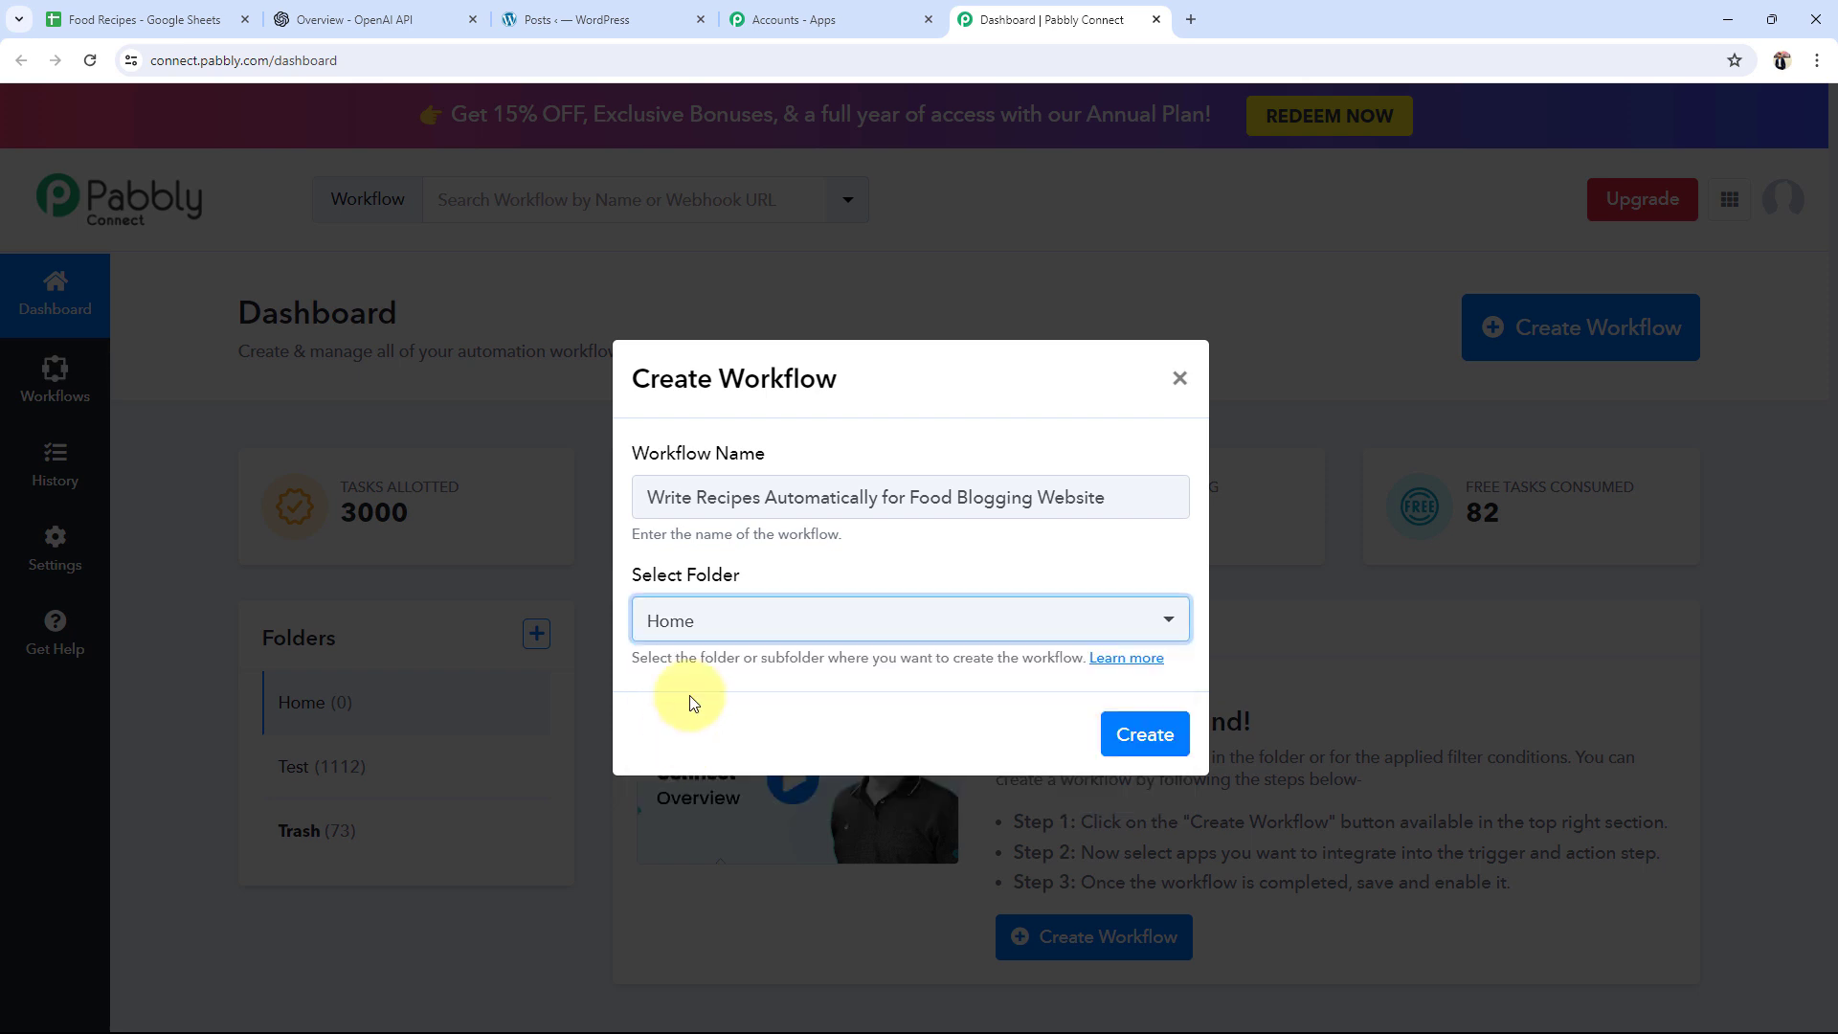
click(1144, 735)
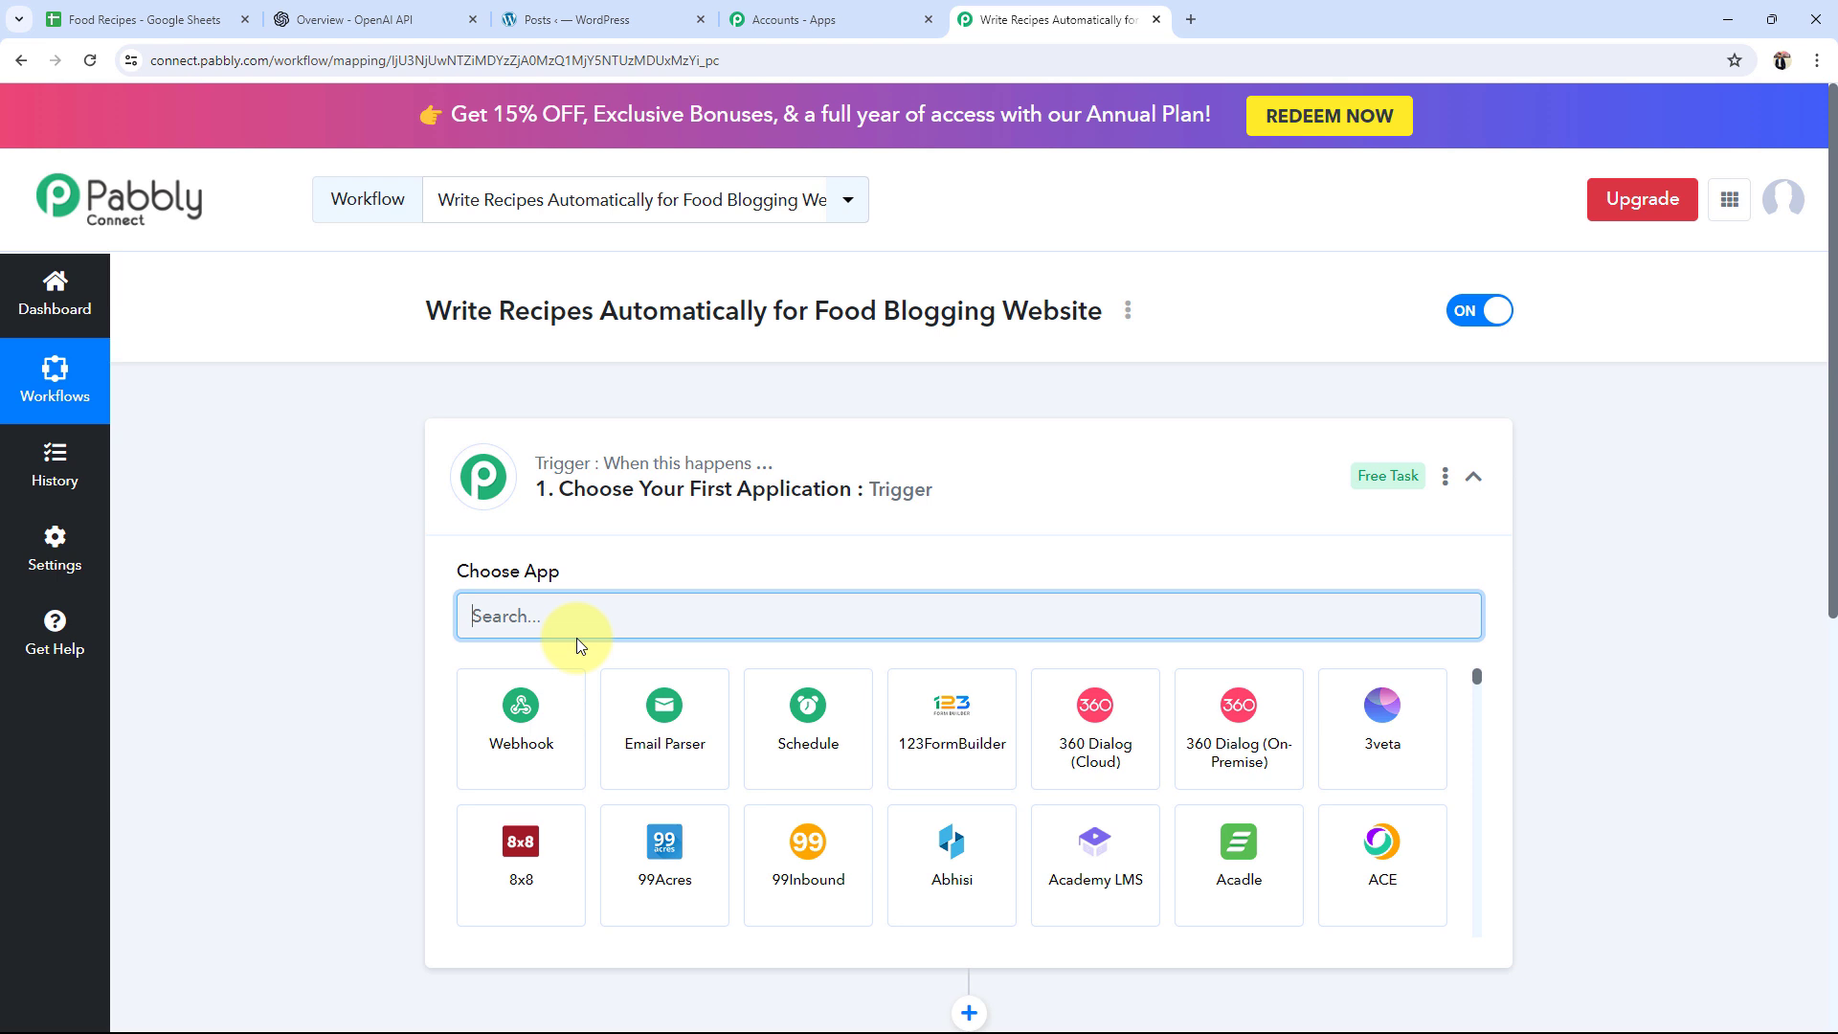
click(888, 507)
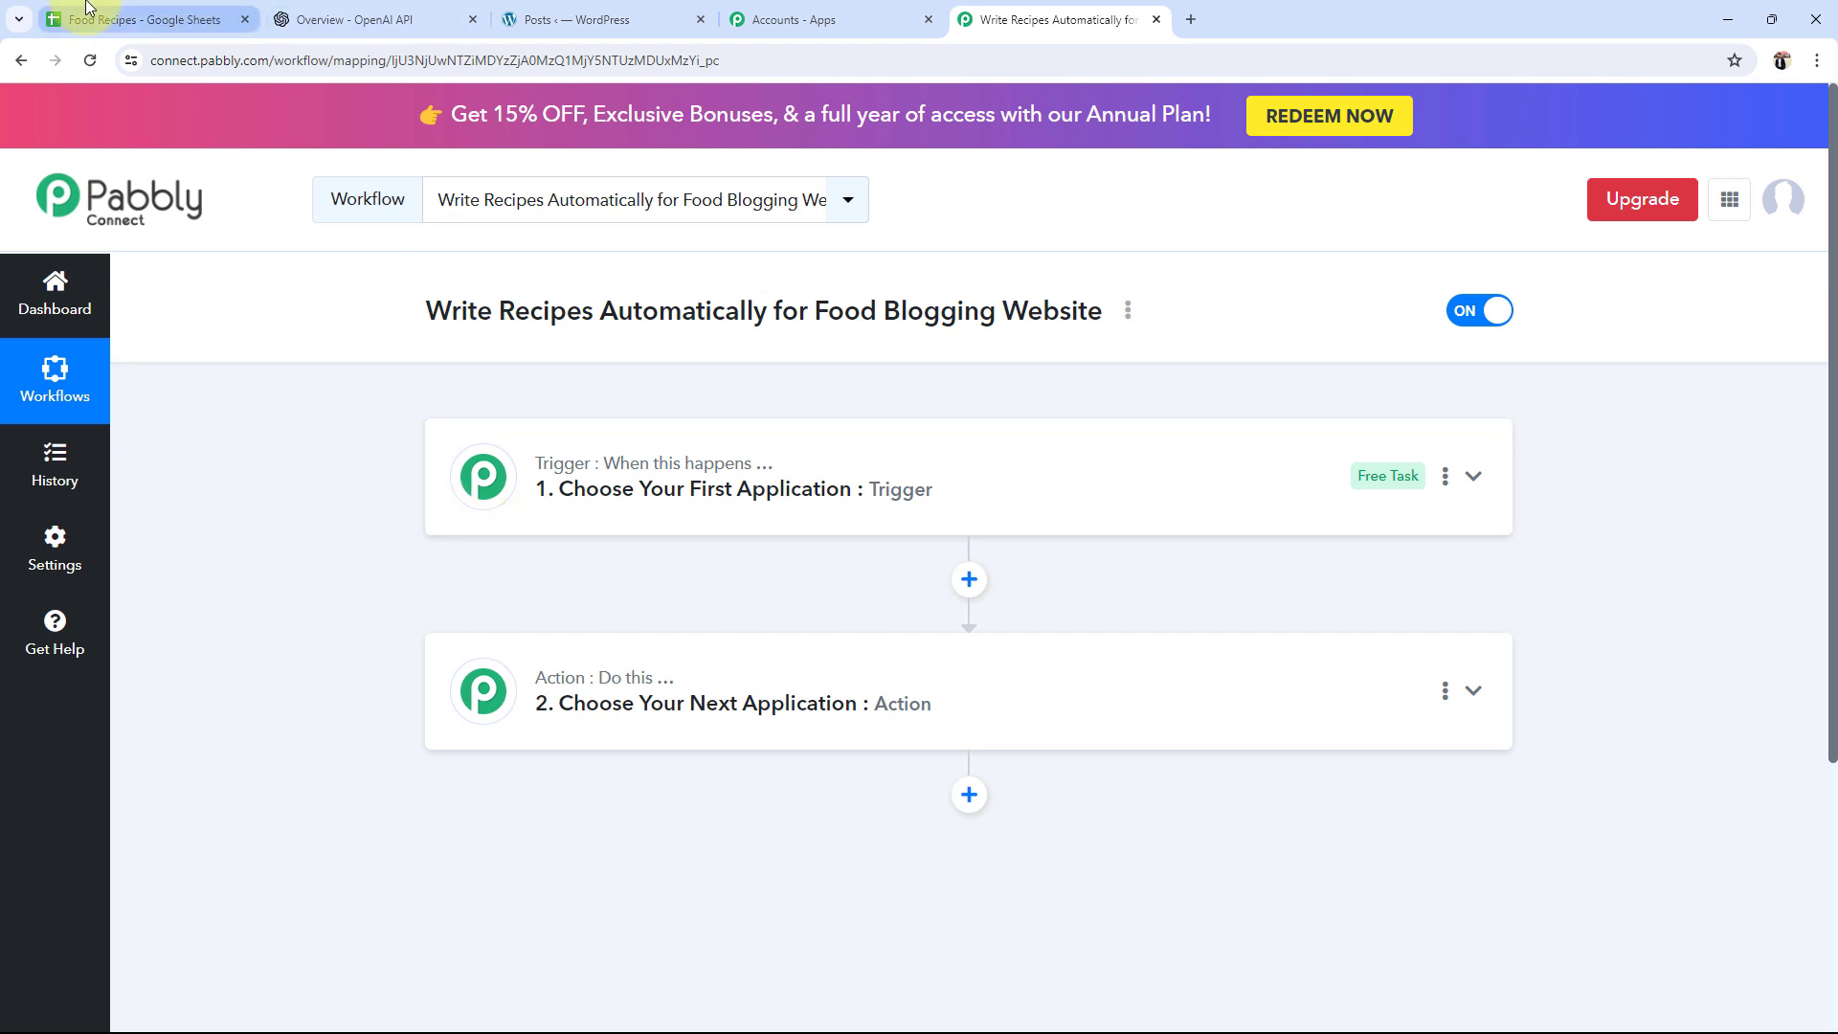
Step: Look over the OpenAI and WordPress pages, then examine the food item cells in the Food Recipes sheet
click(144, 19)
click(336, 11)
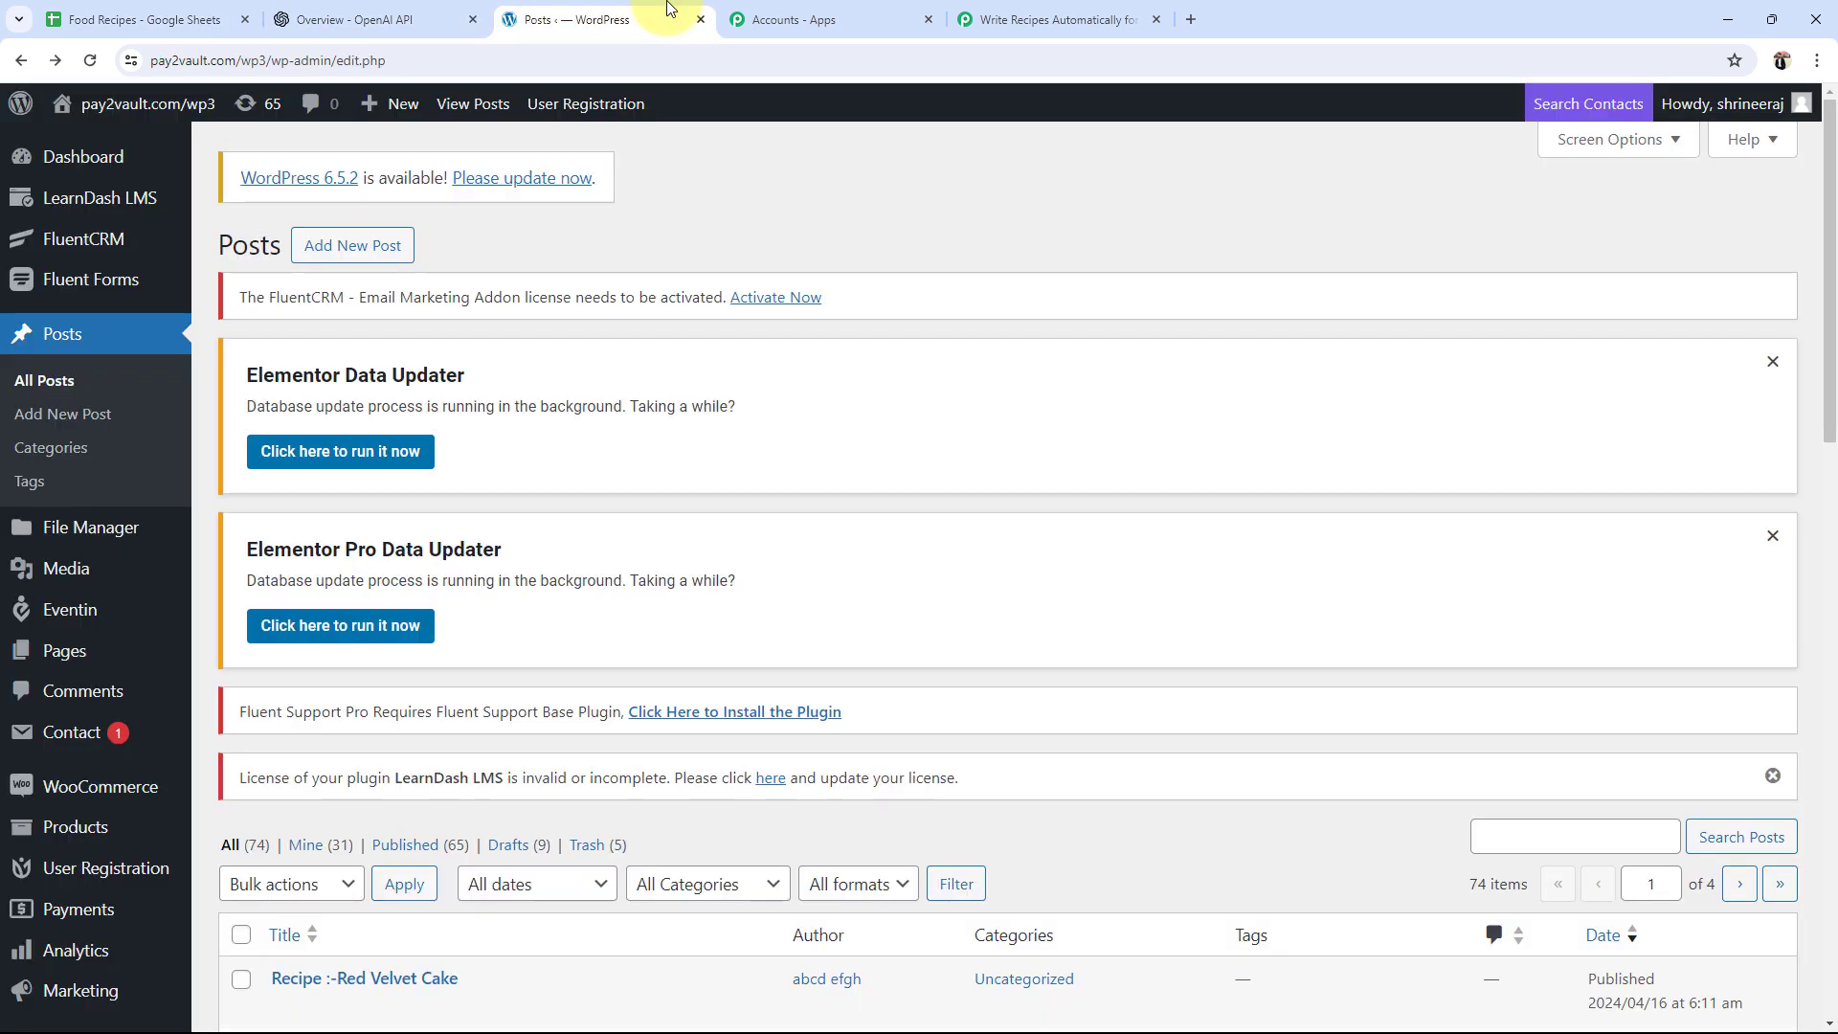
click(661, 18)
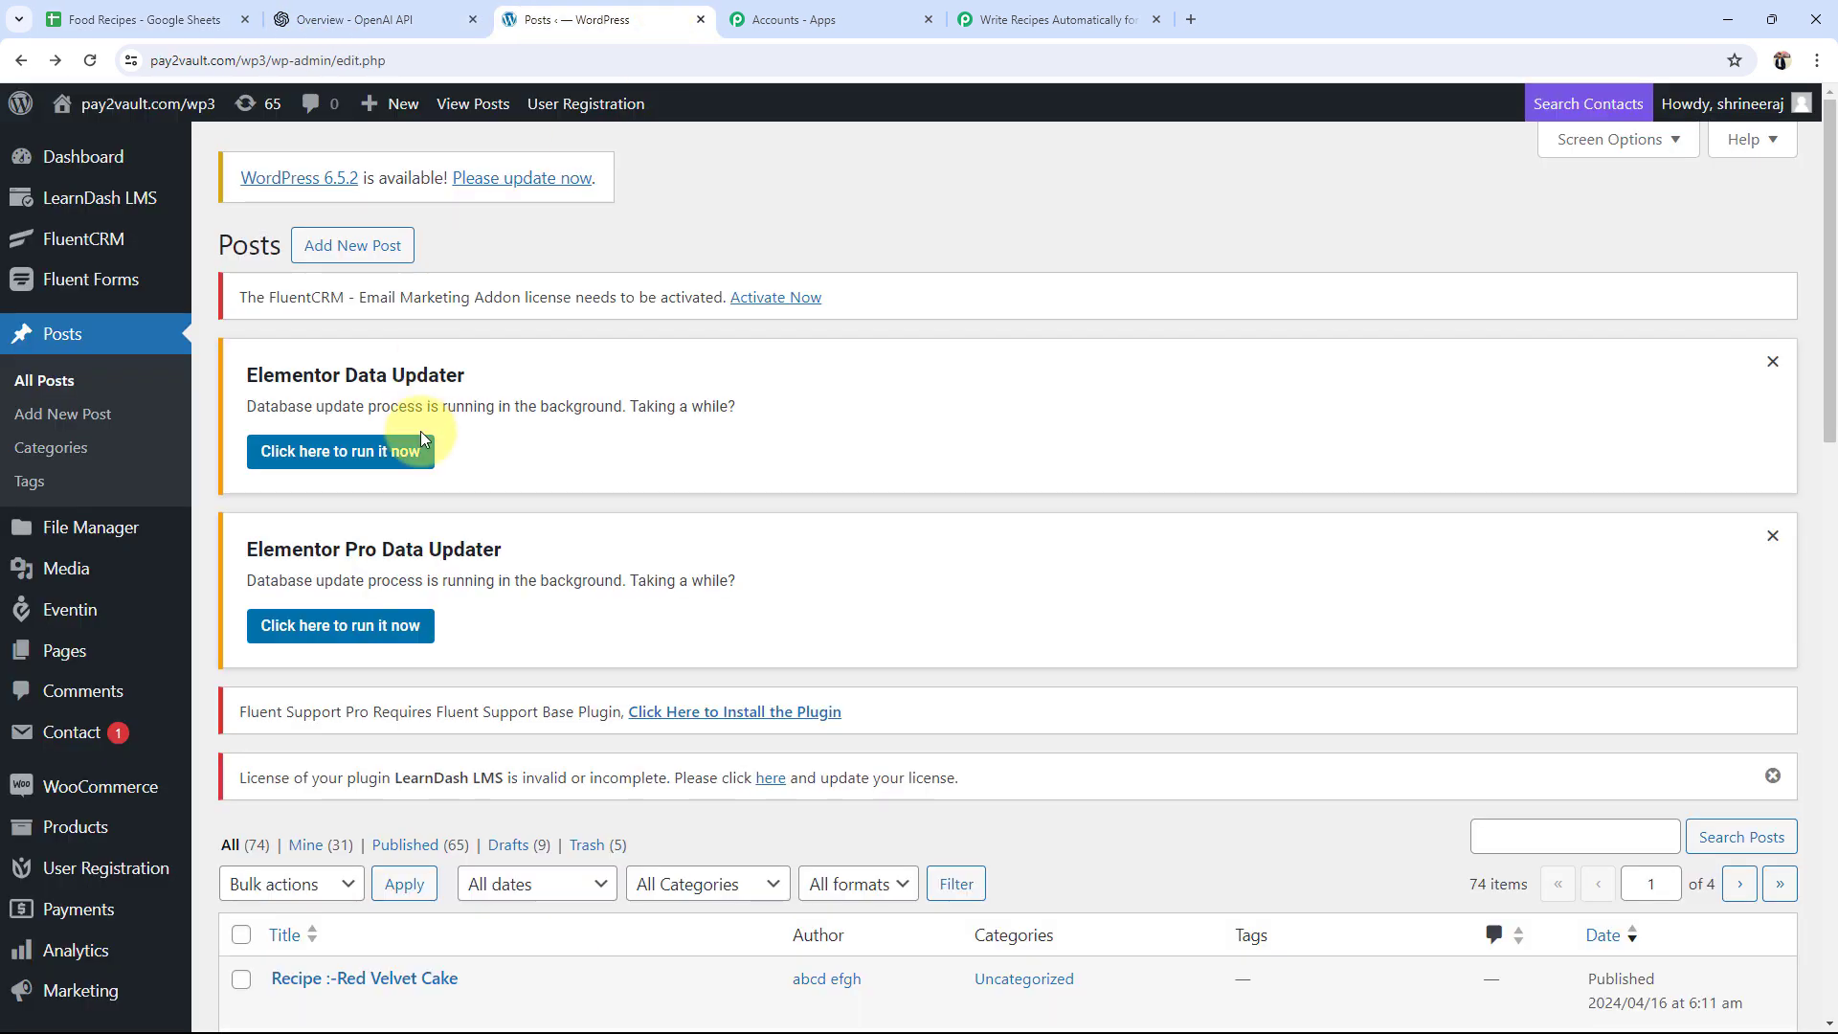
click(182, 19)
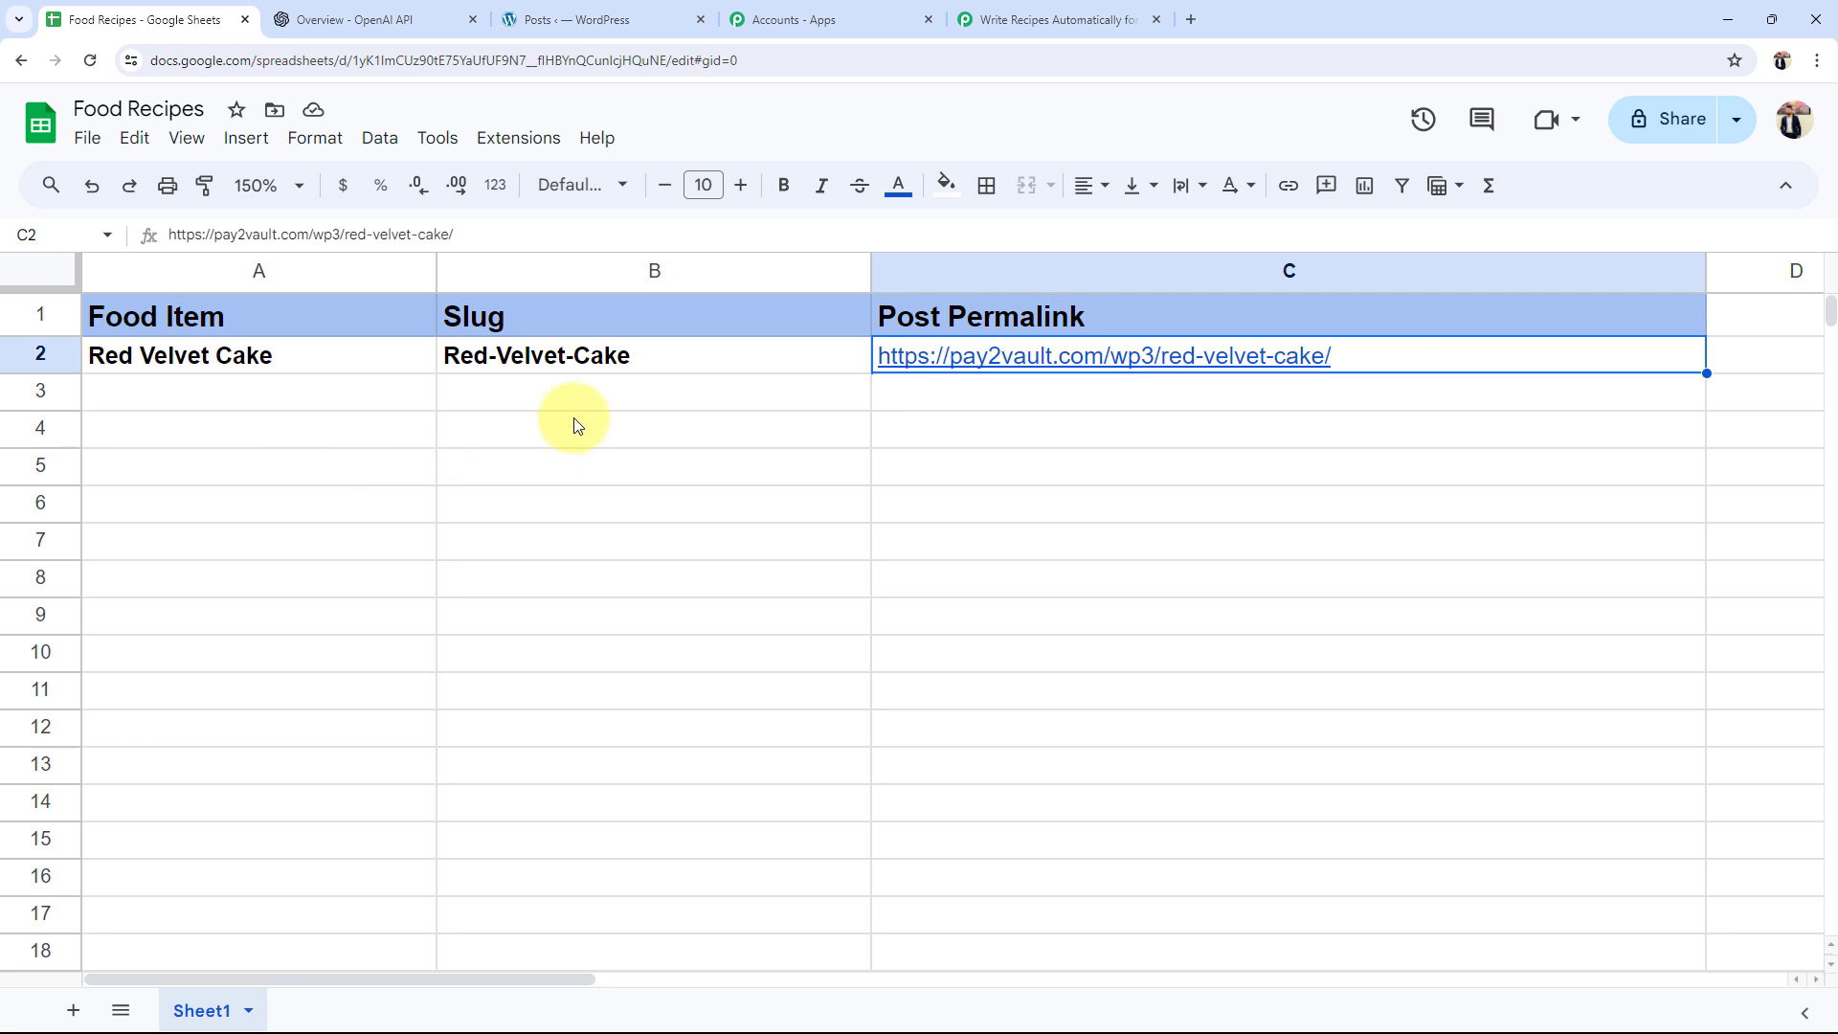
click(1023, 440)
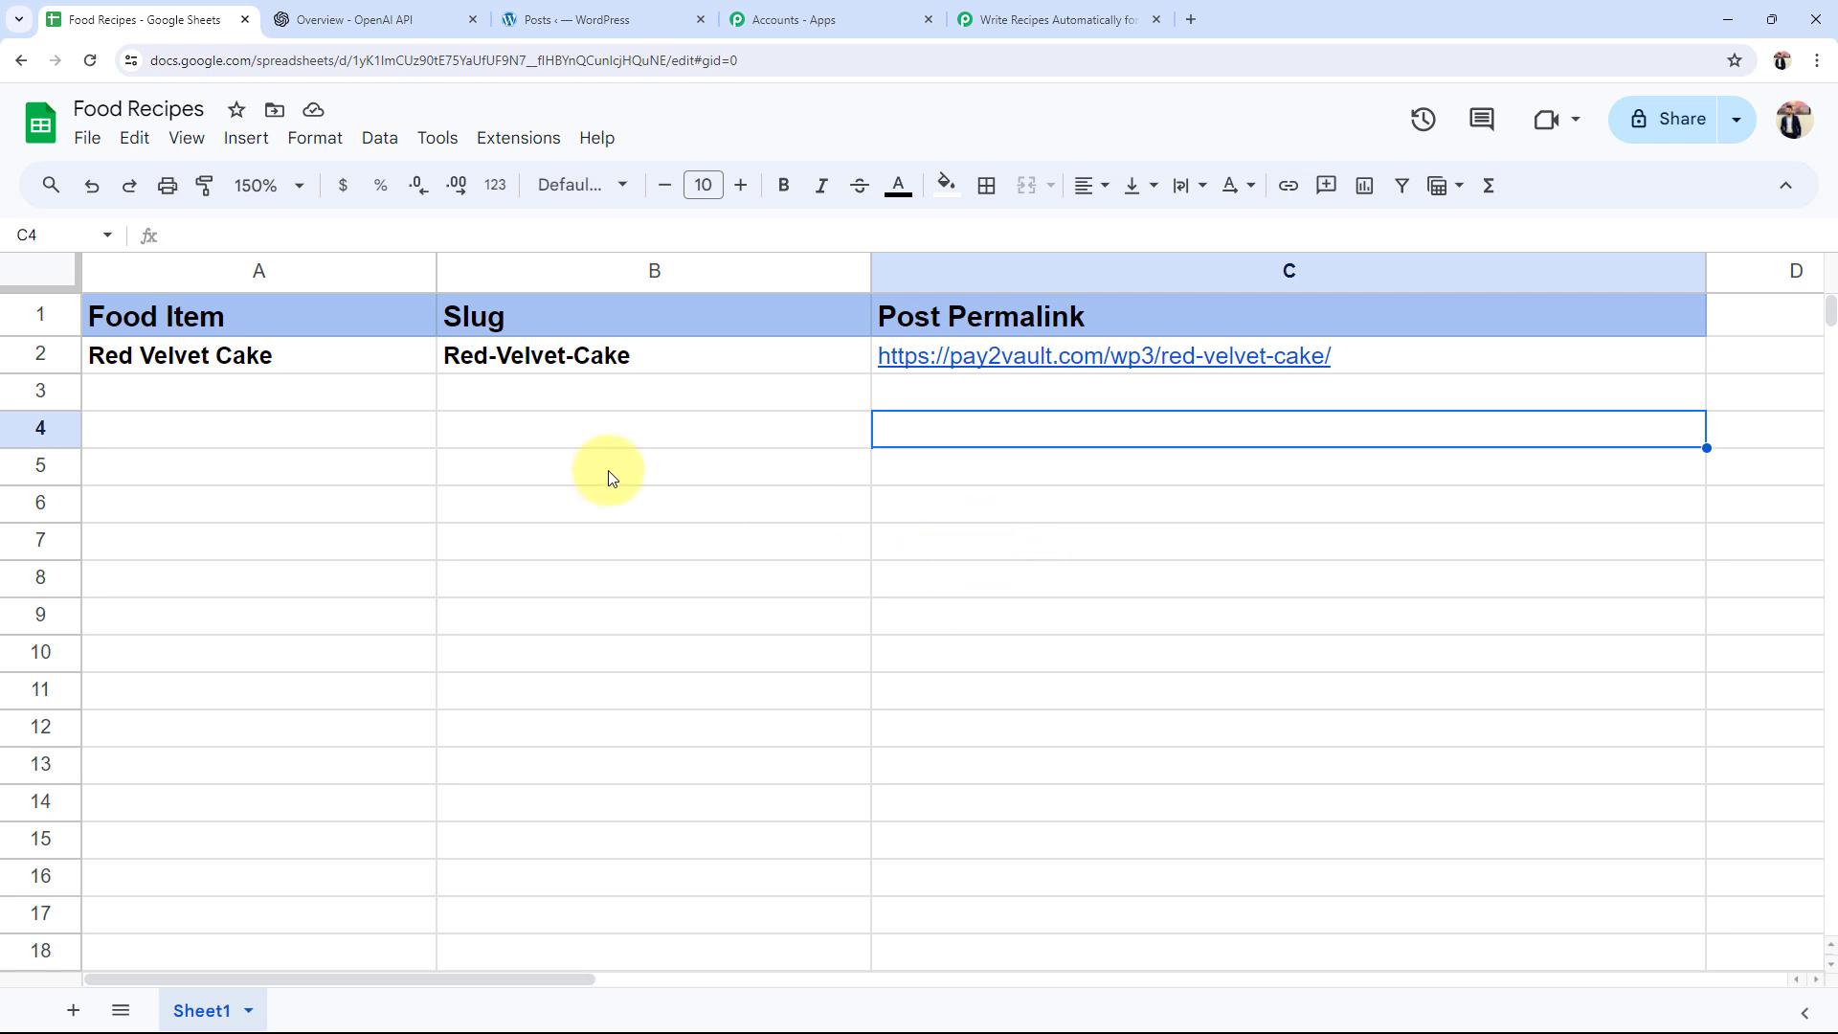
double_click(155, 394)
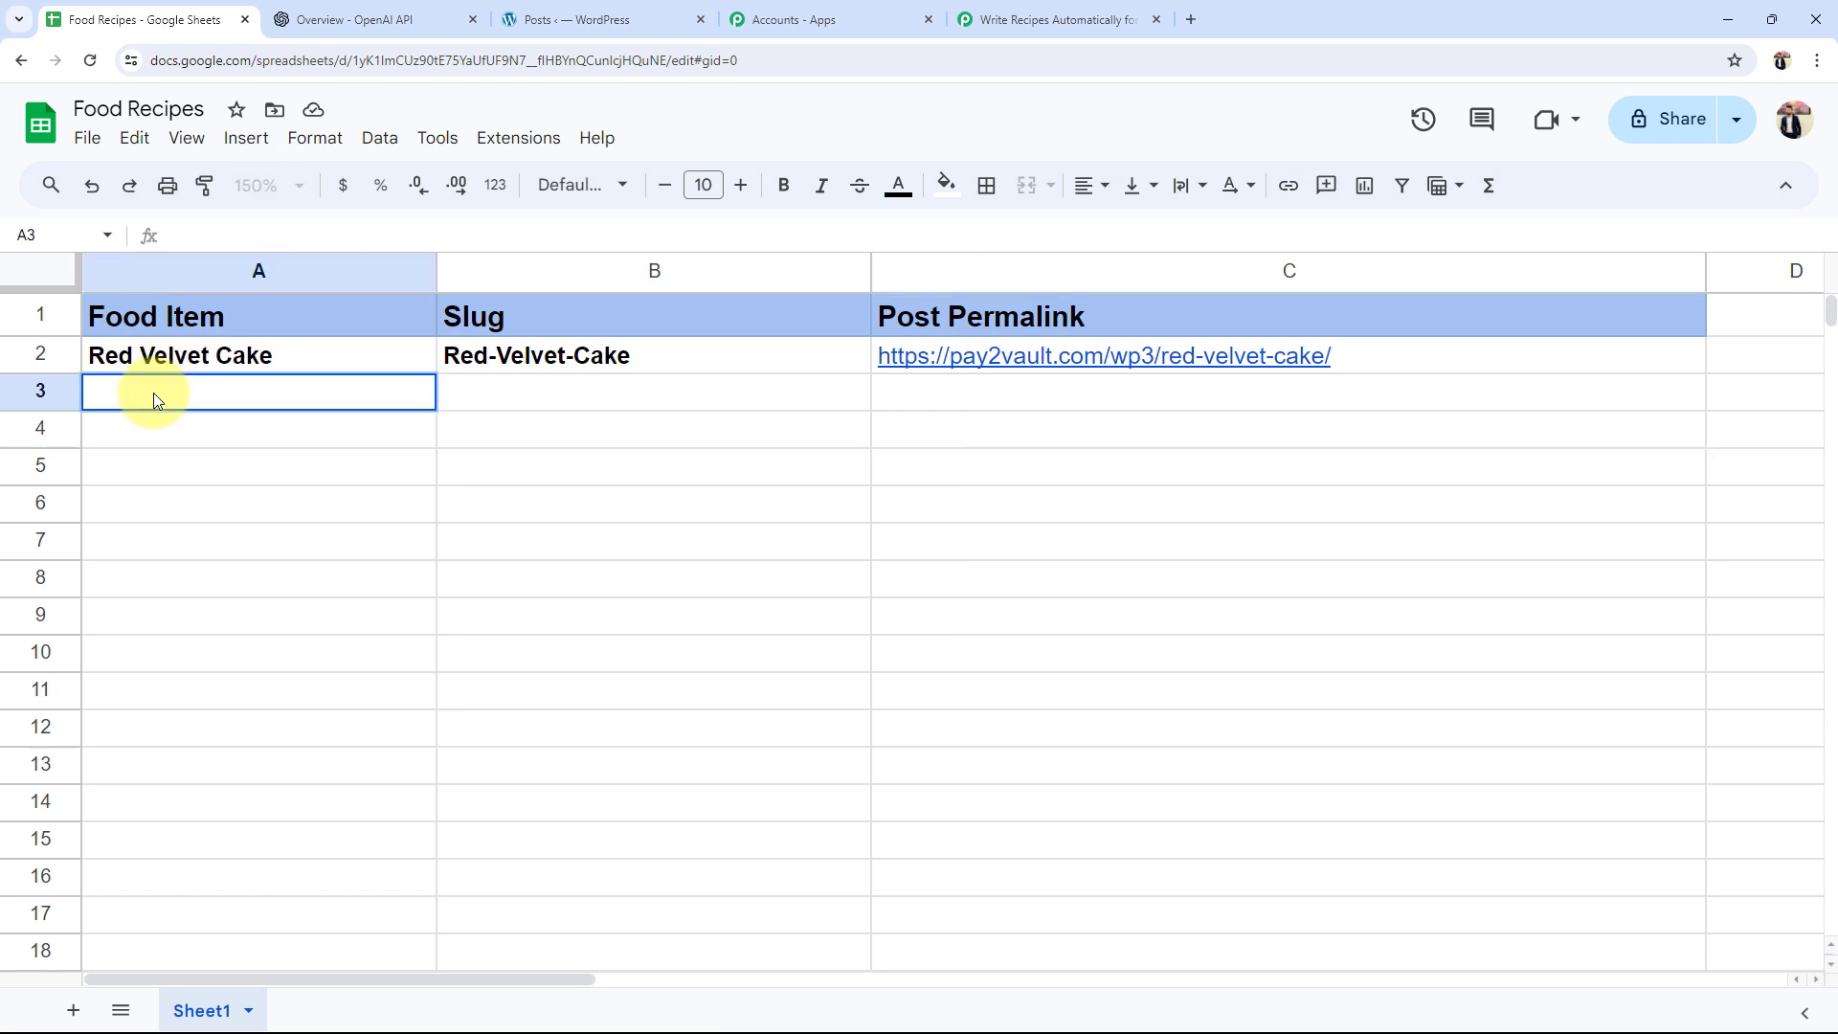
click(205, 370)
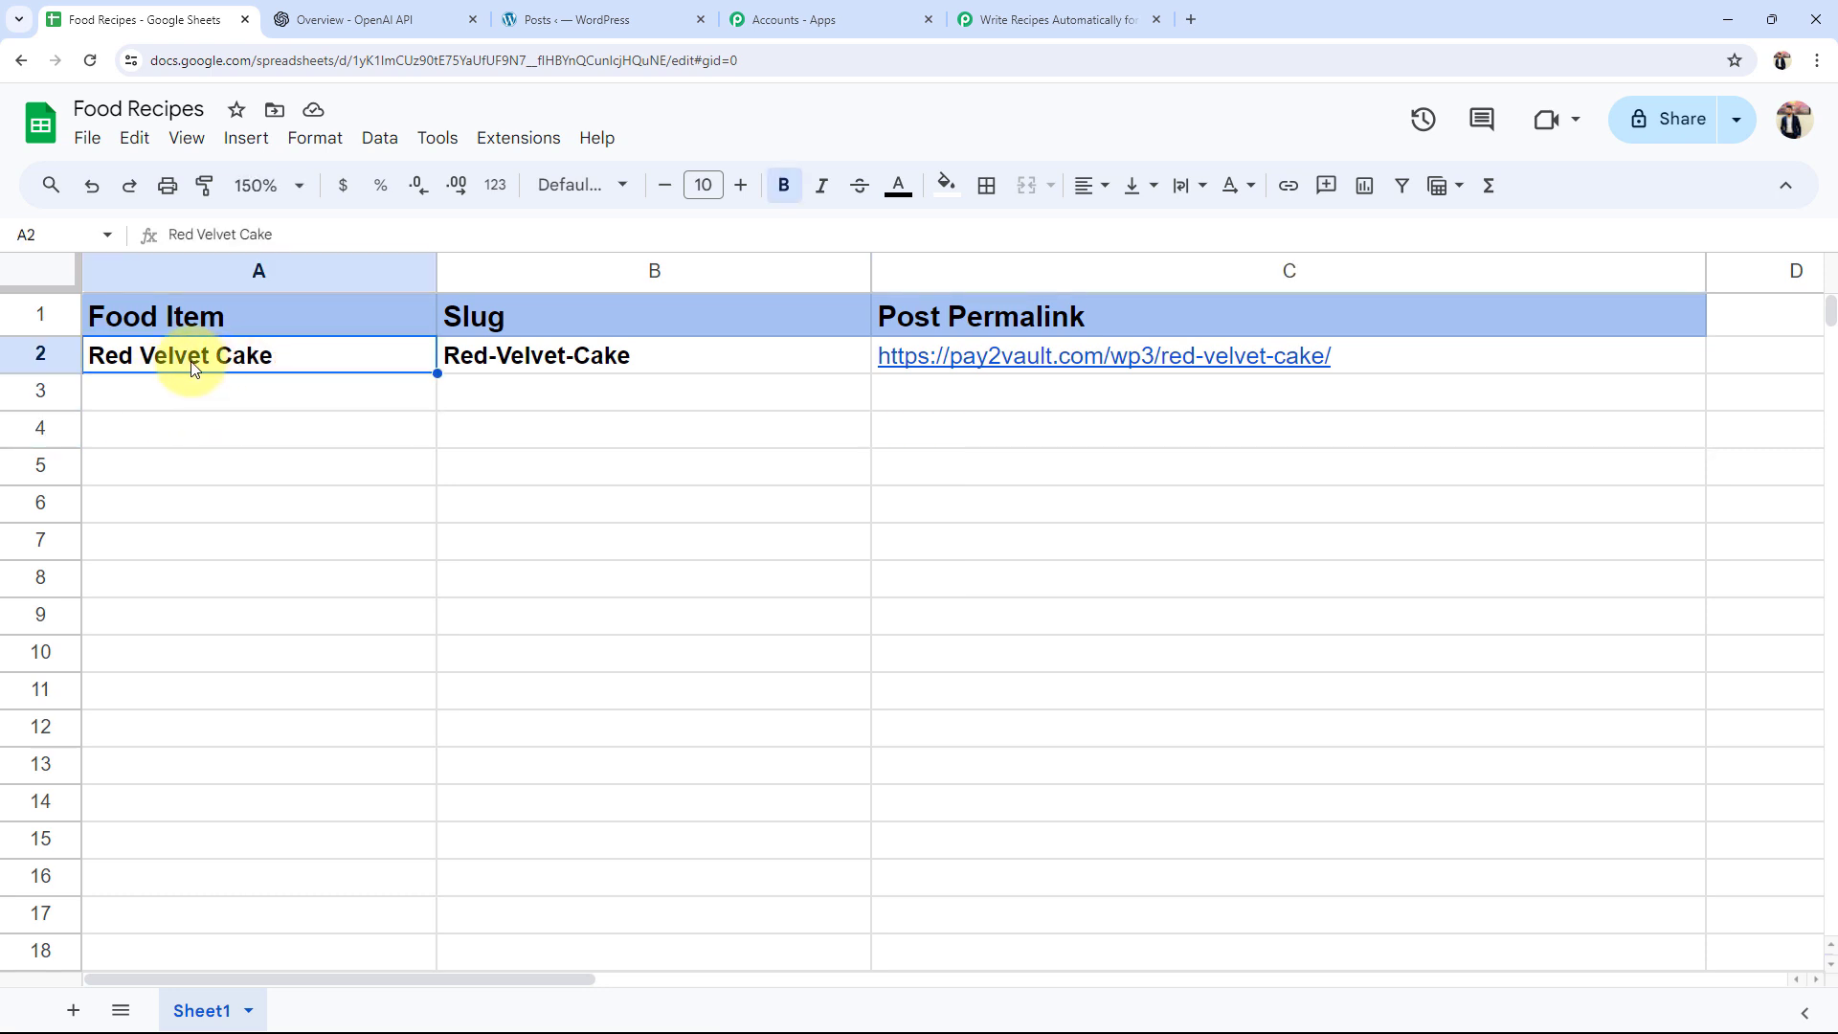
Step: Review the OpenAI developer platform and WordPress posts list alongside the Food Recipes sheet, where new food items go
click(359, 18)
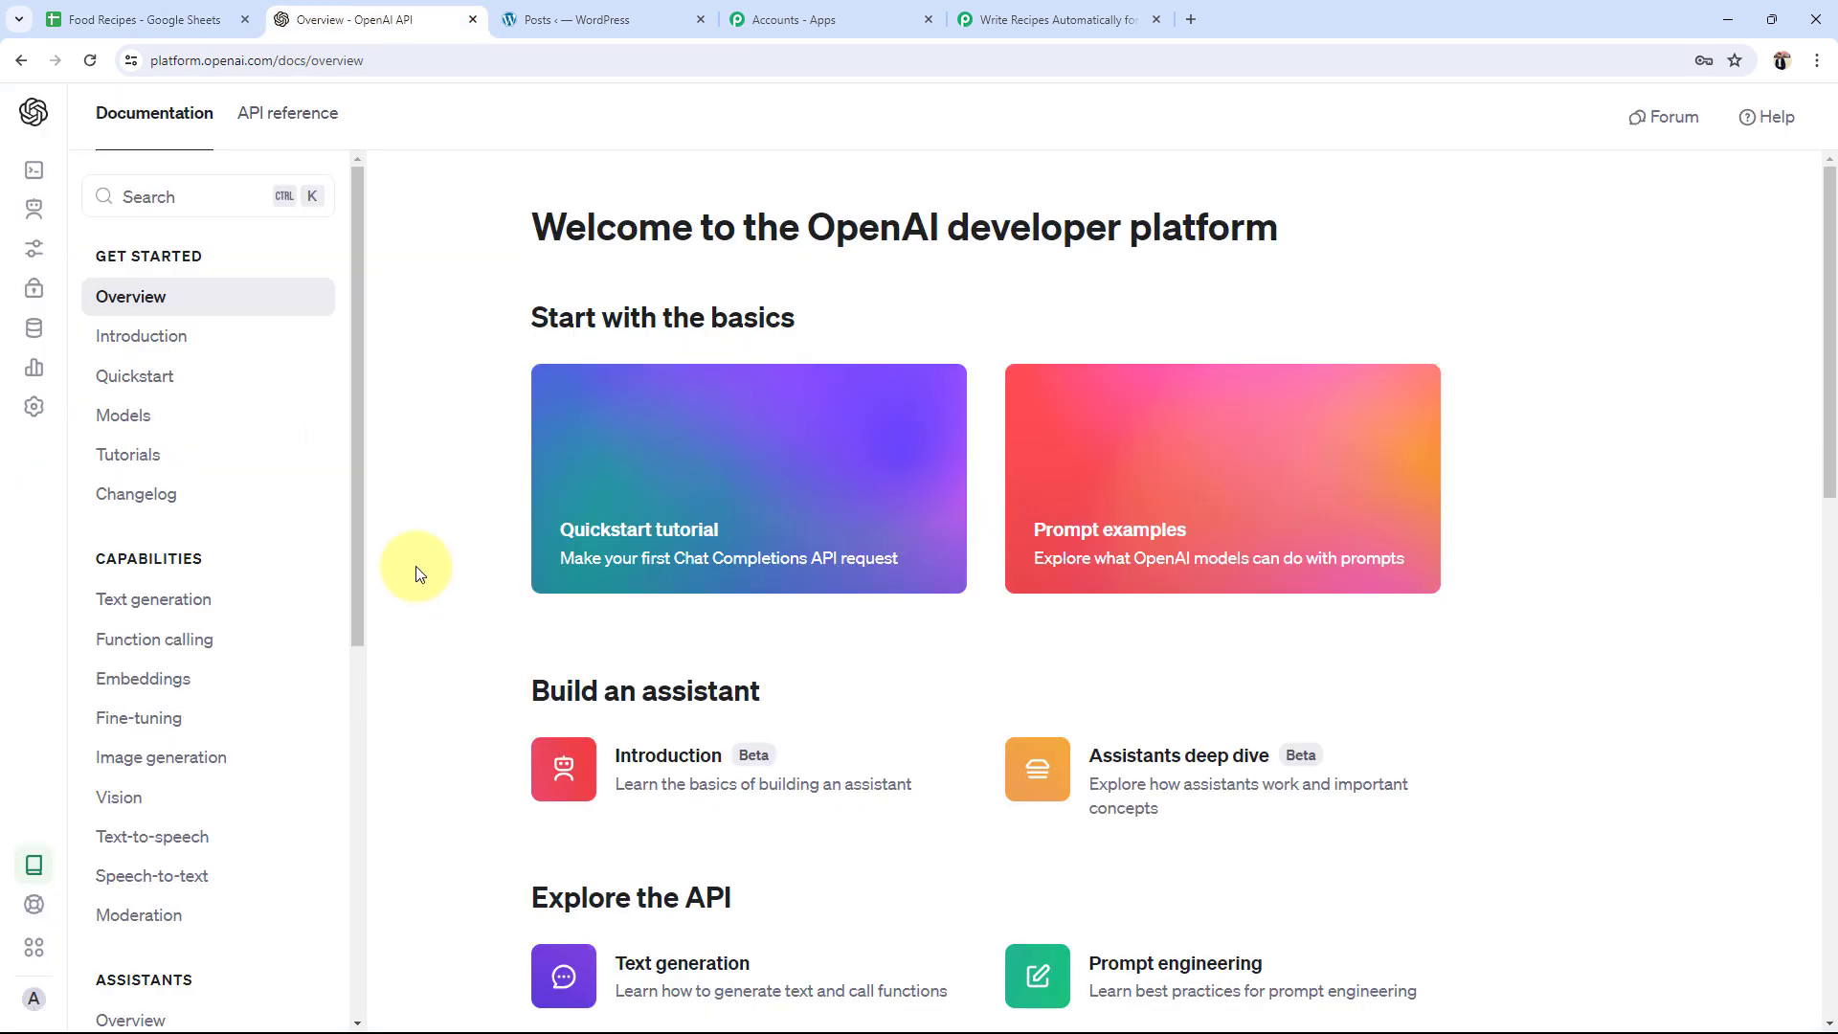
click(215, 21)
click(363, 16)
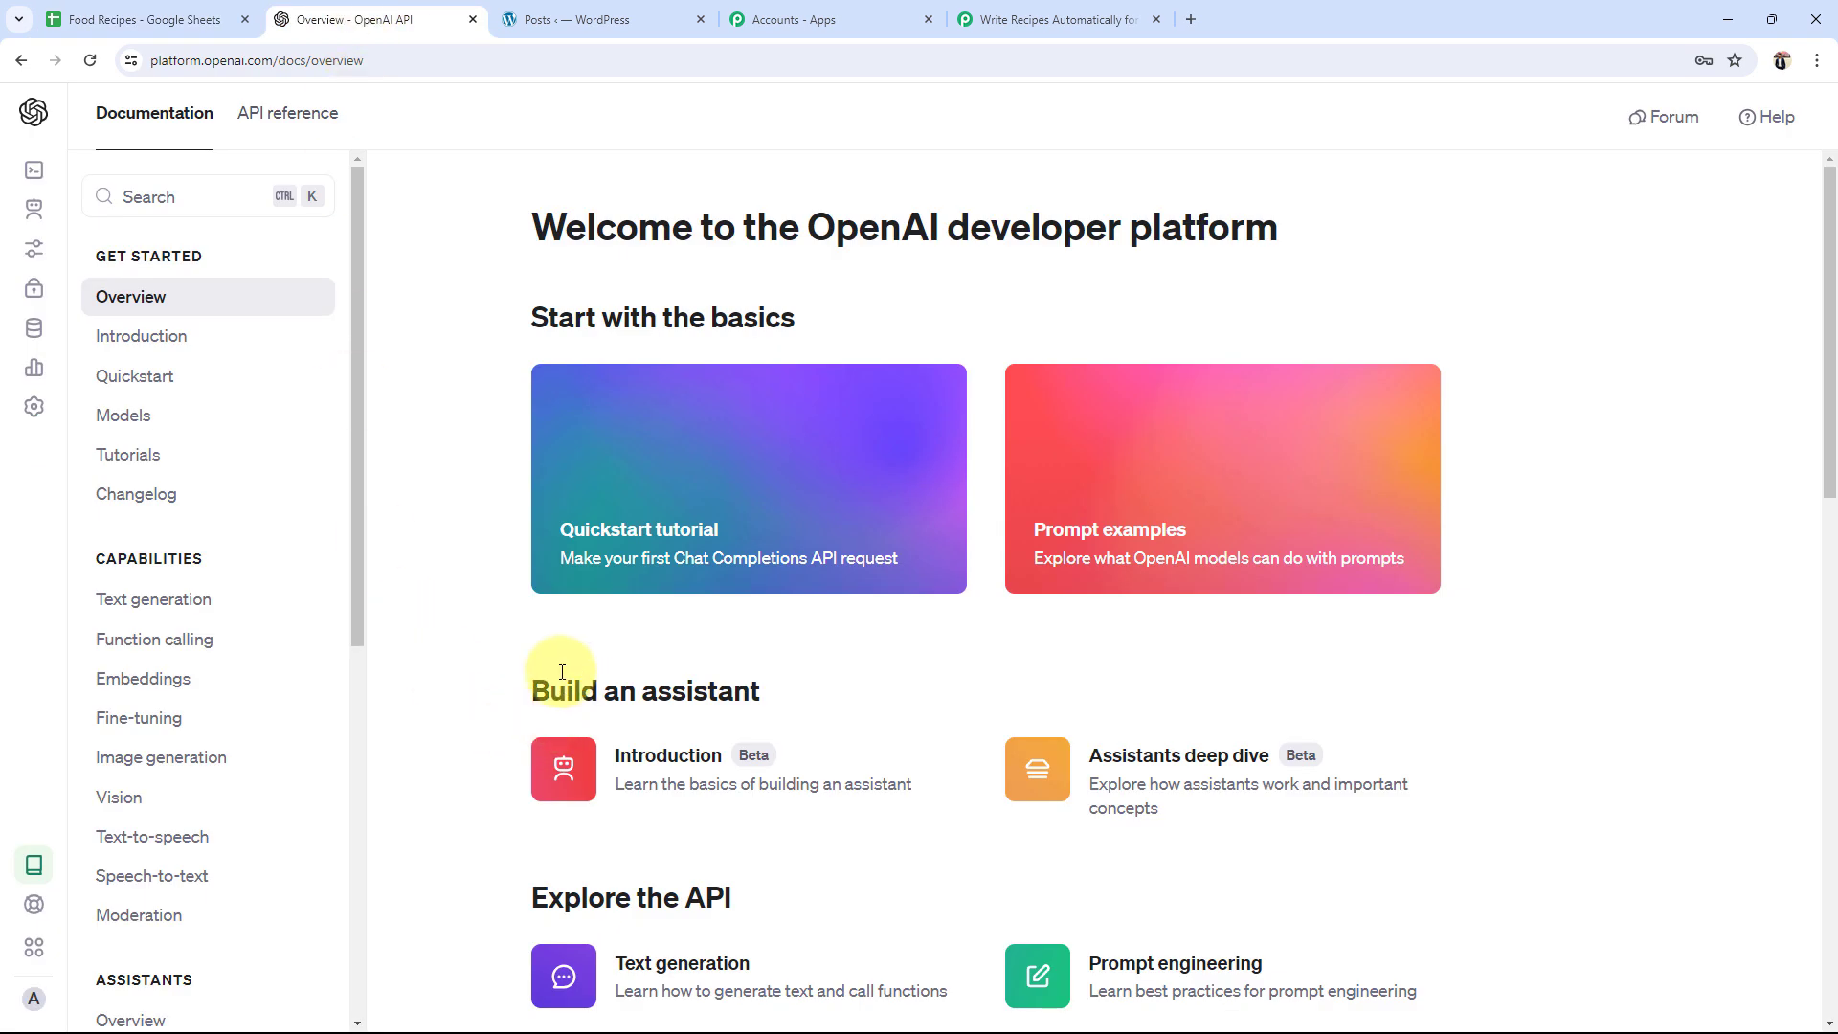
click(551, 19)
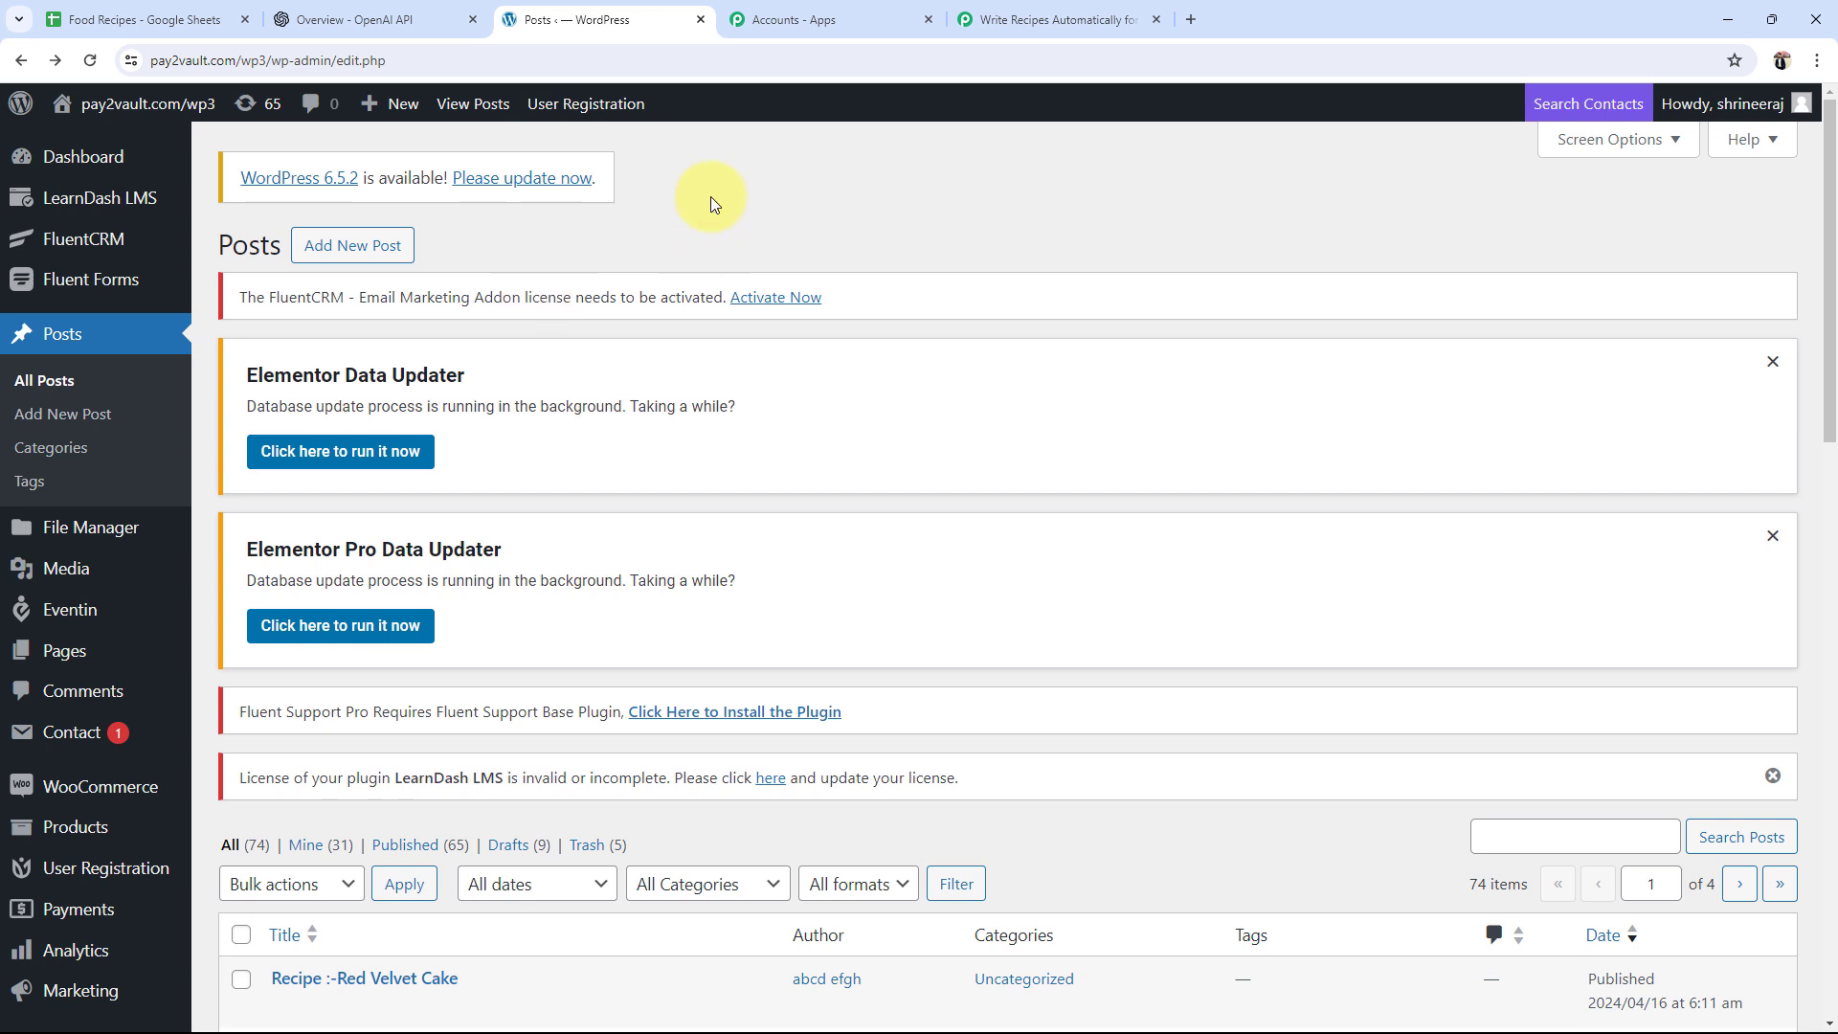
click(198, 12)
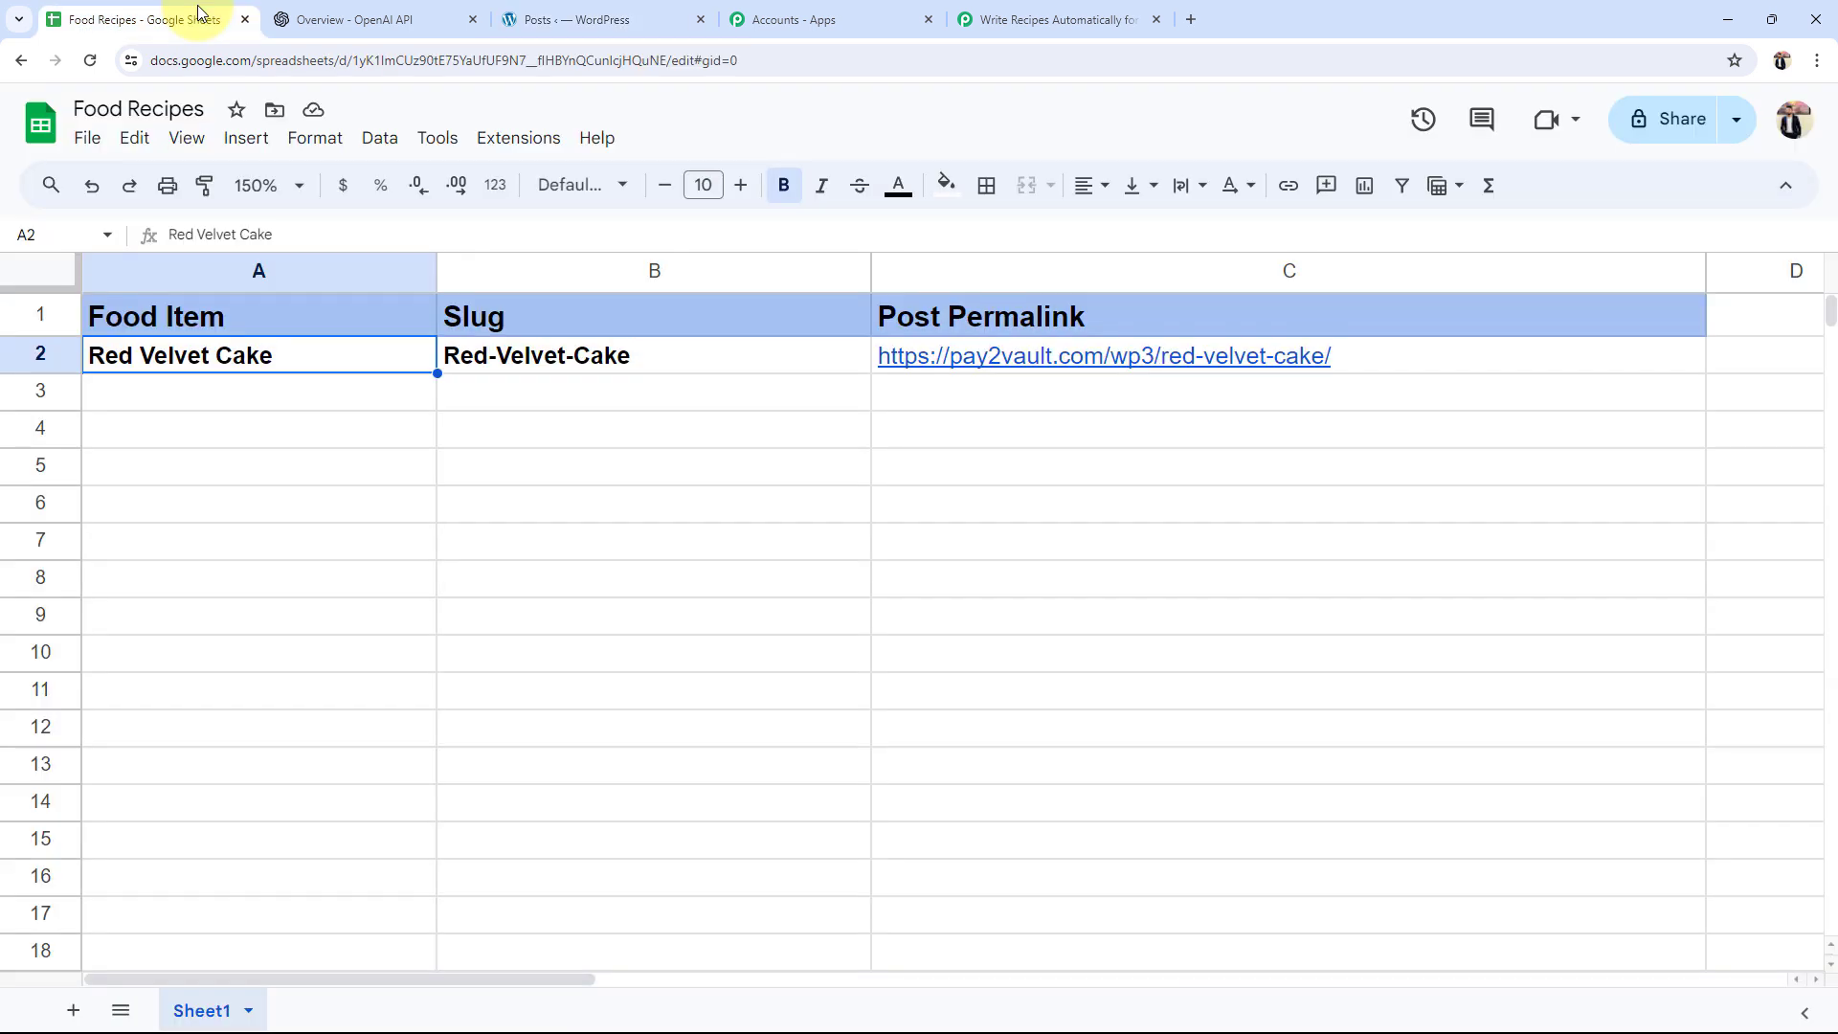
double_click(145, 393)
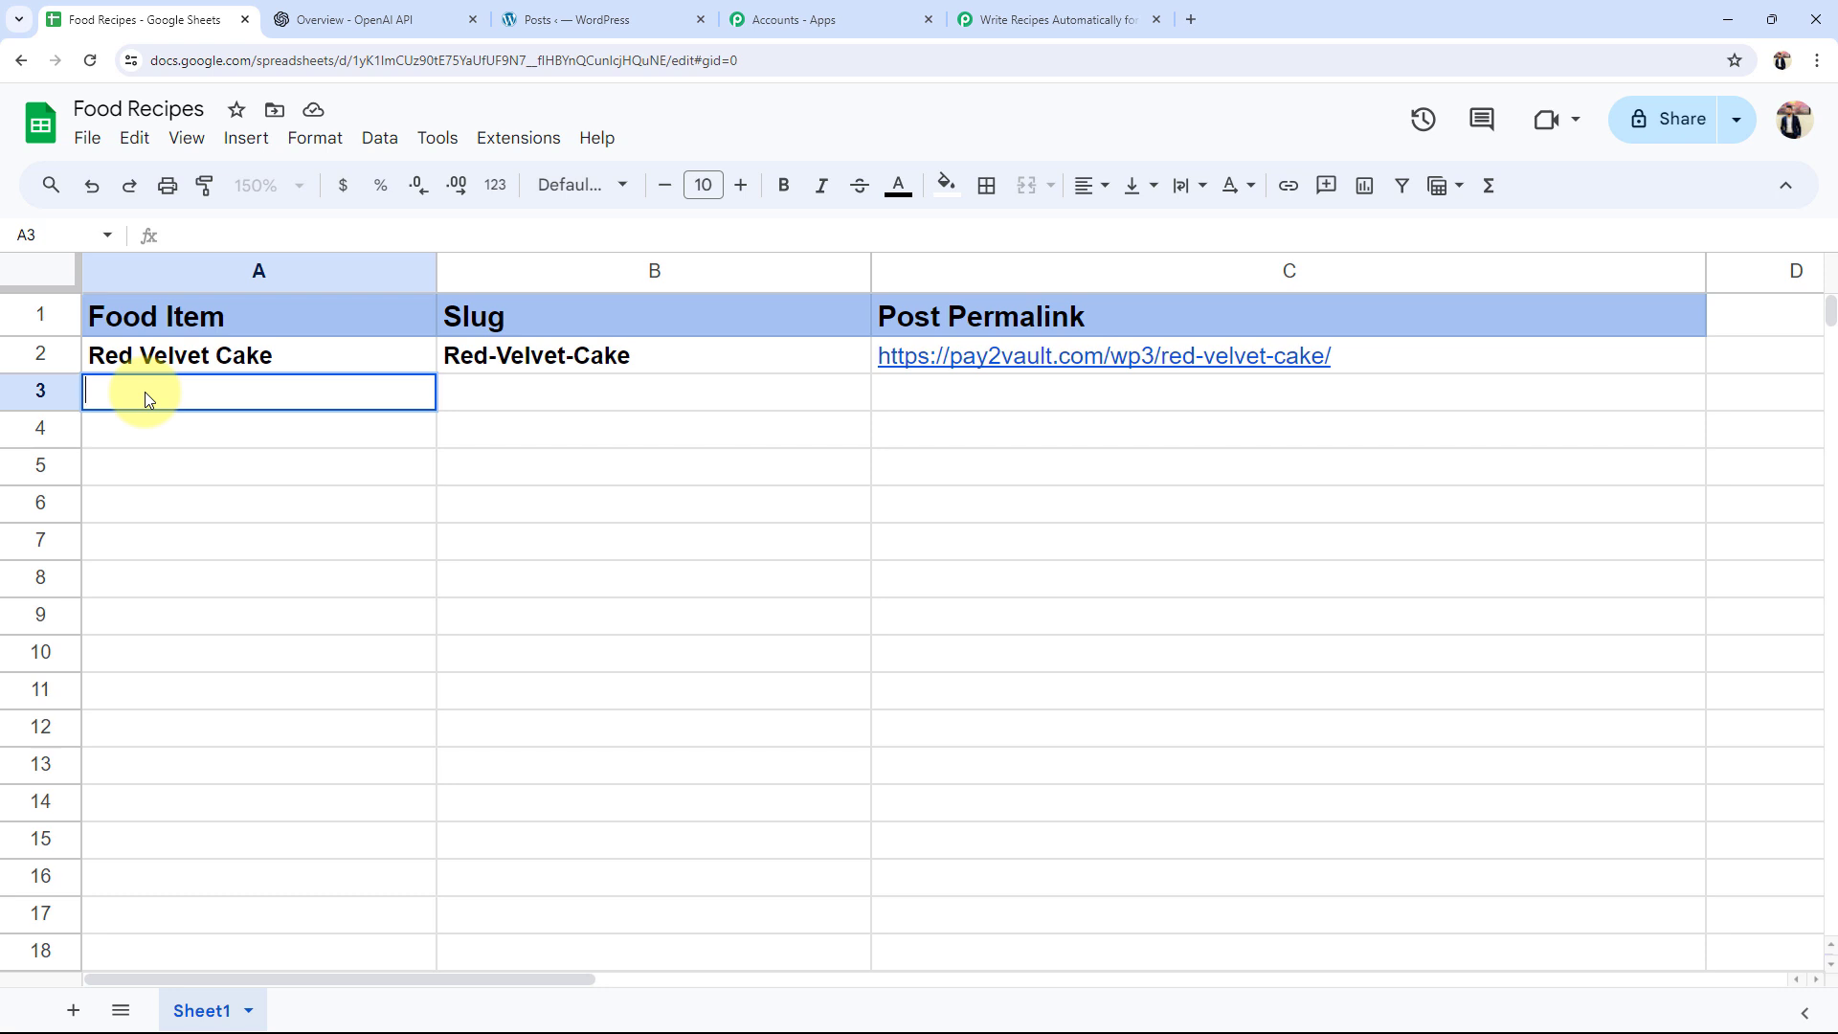
click(356, 19)
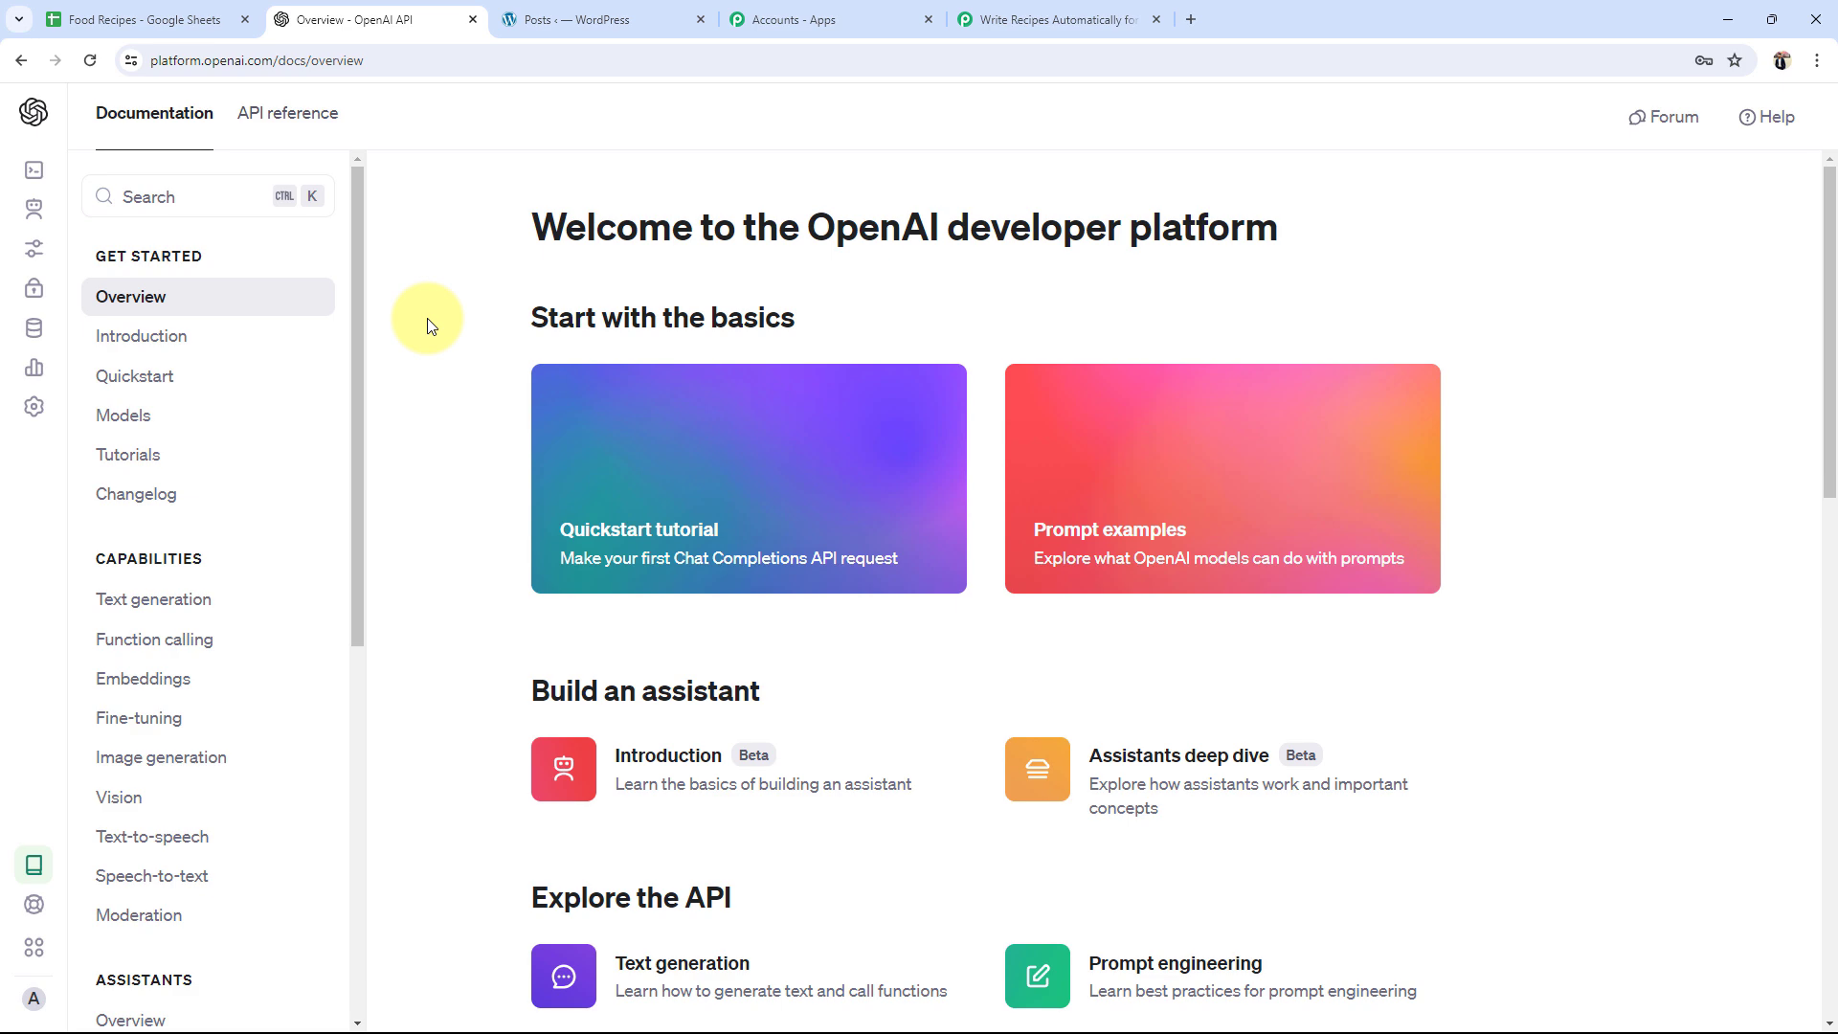
click(76, 20)
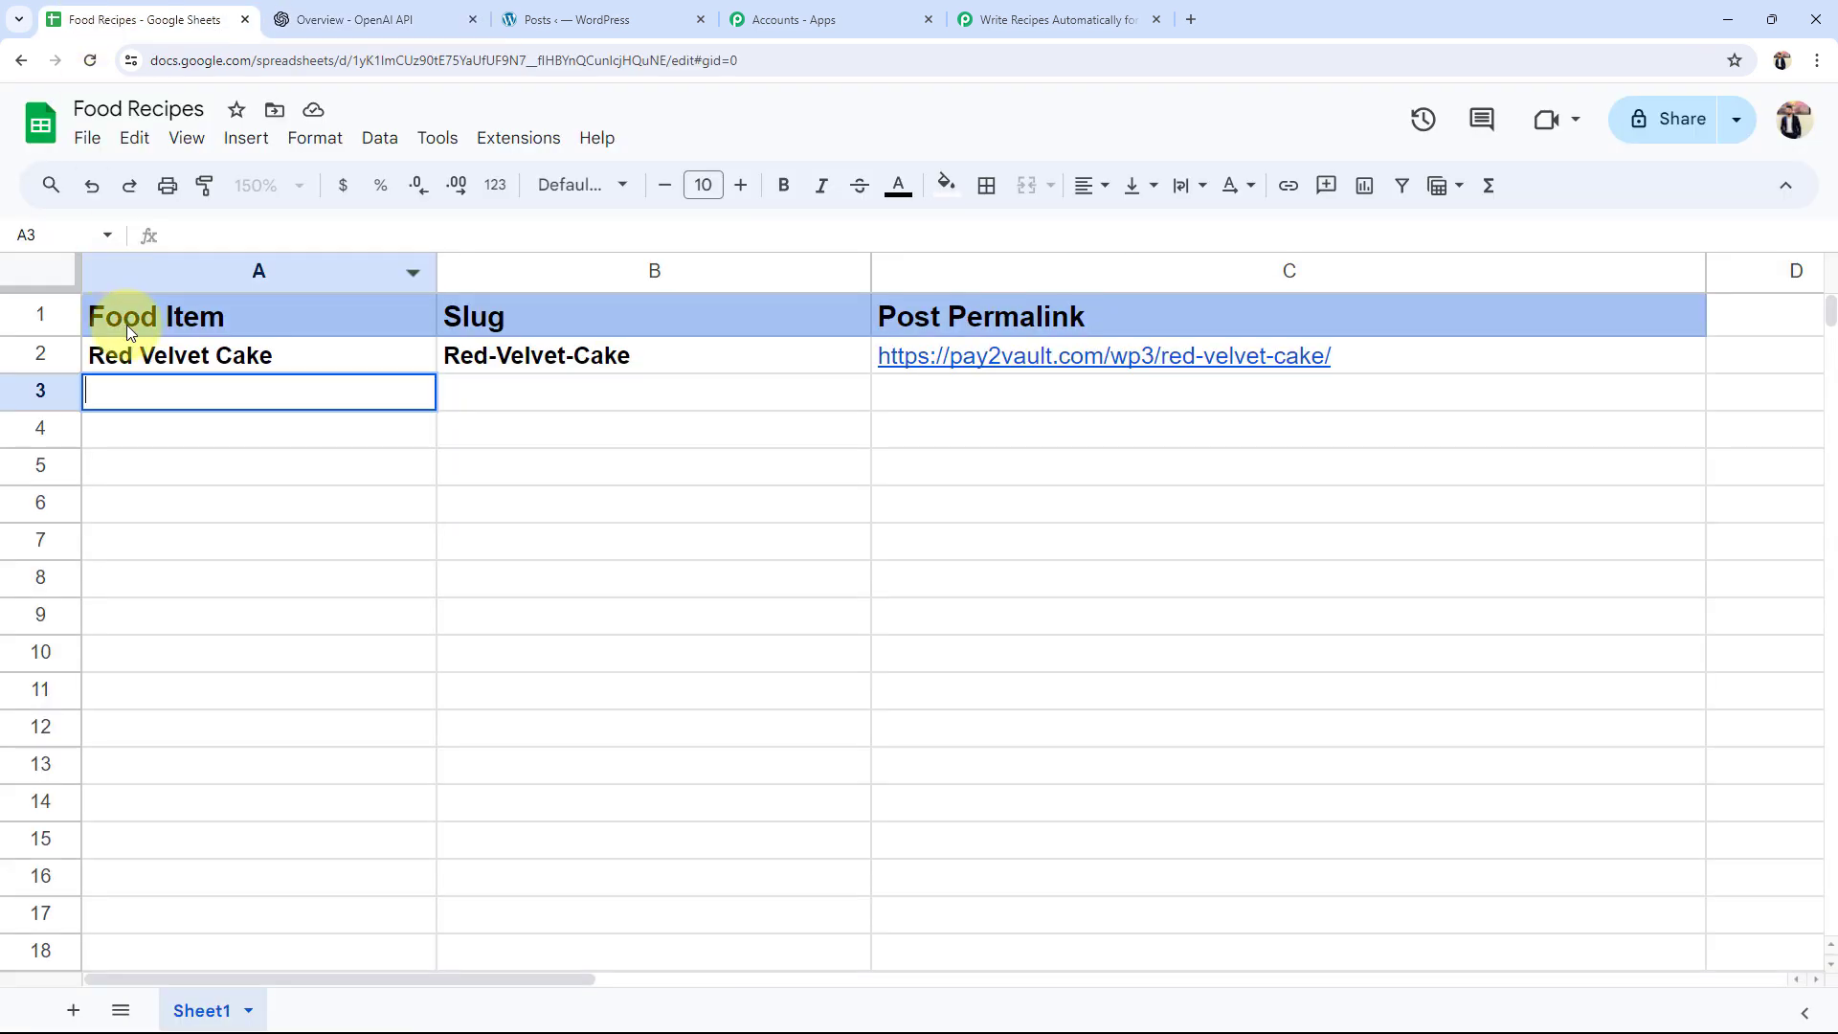
click(453, 771)
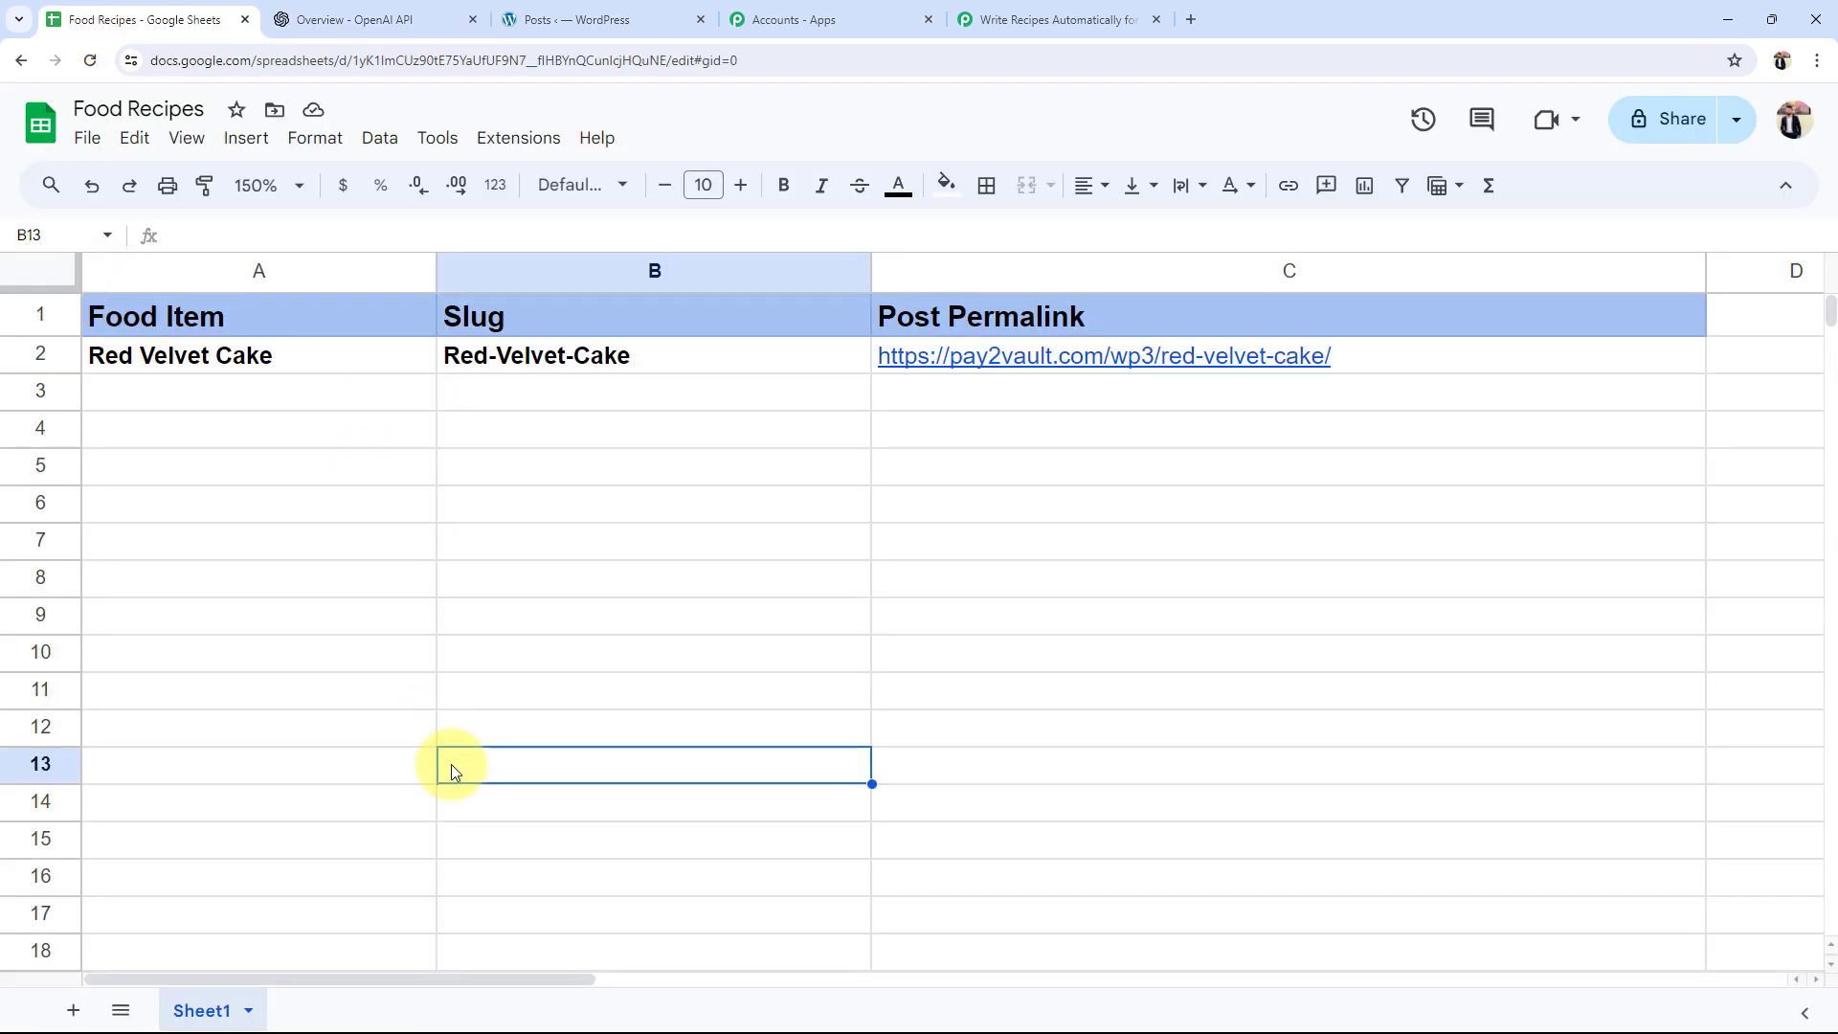
Step: Review the WordPress posts list, then the Food Item, Slug and Post Permalink cells of row 3 in the Food Recipes sheet
click(580, 21)
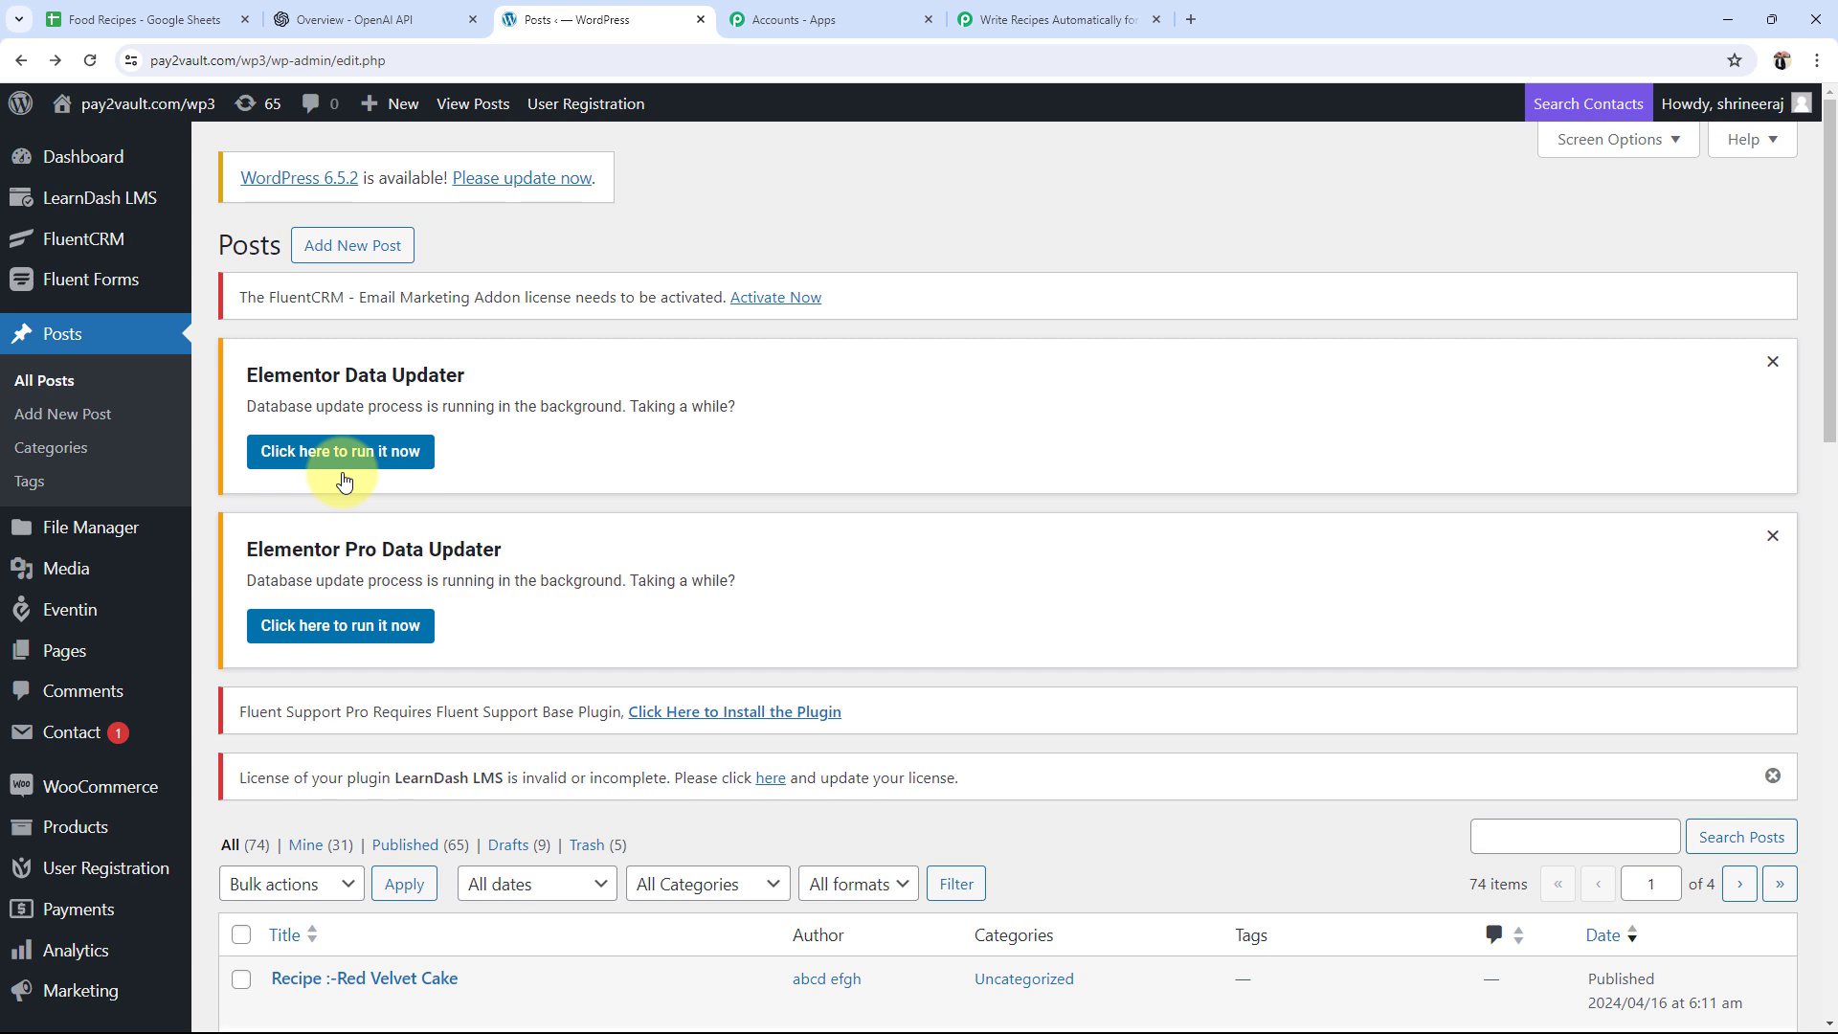
click(163, 19)
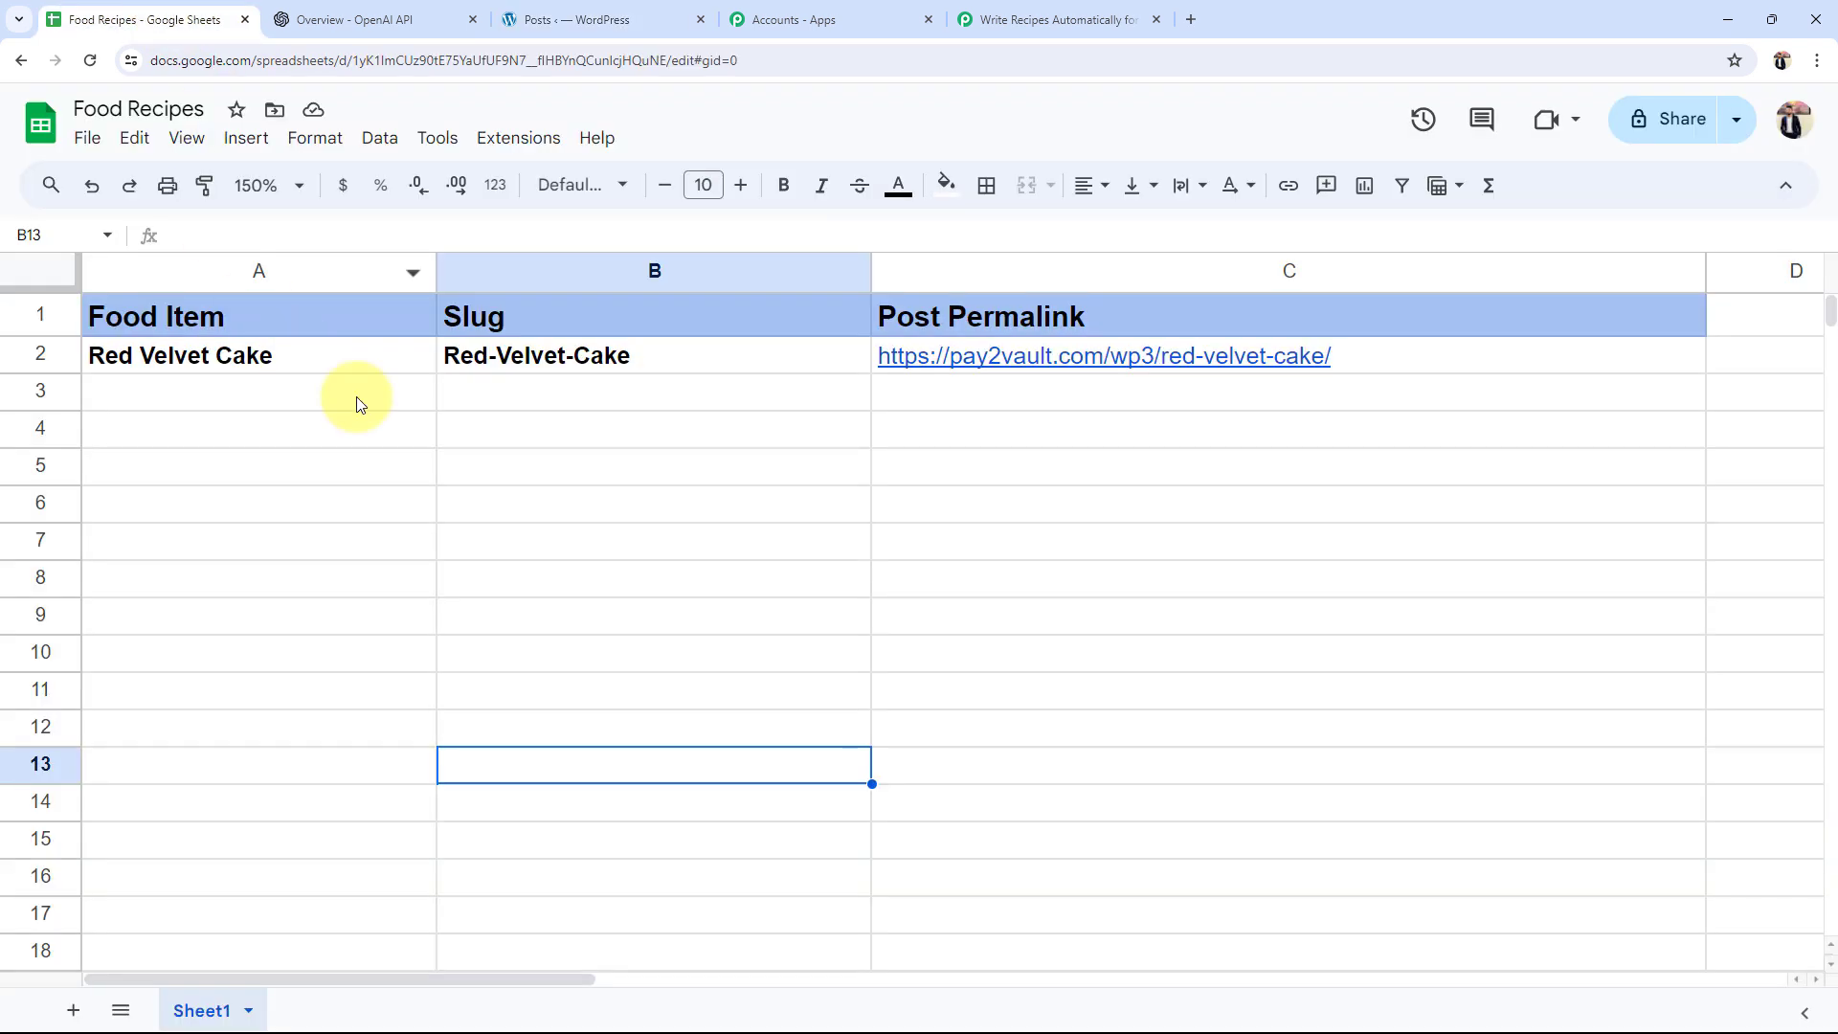
click(918, 392)
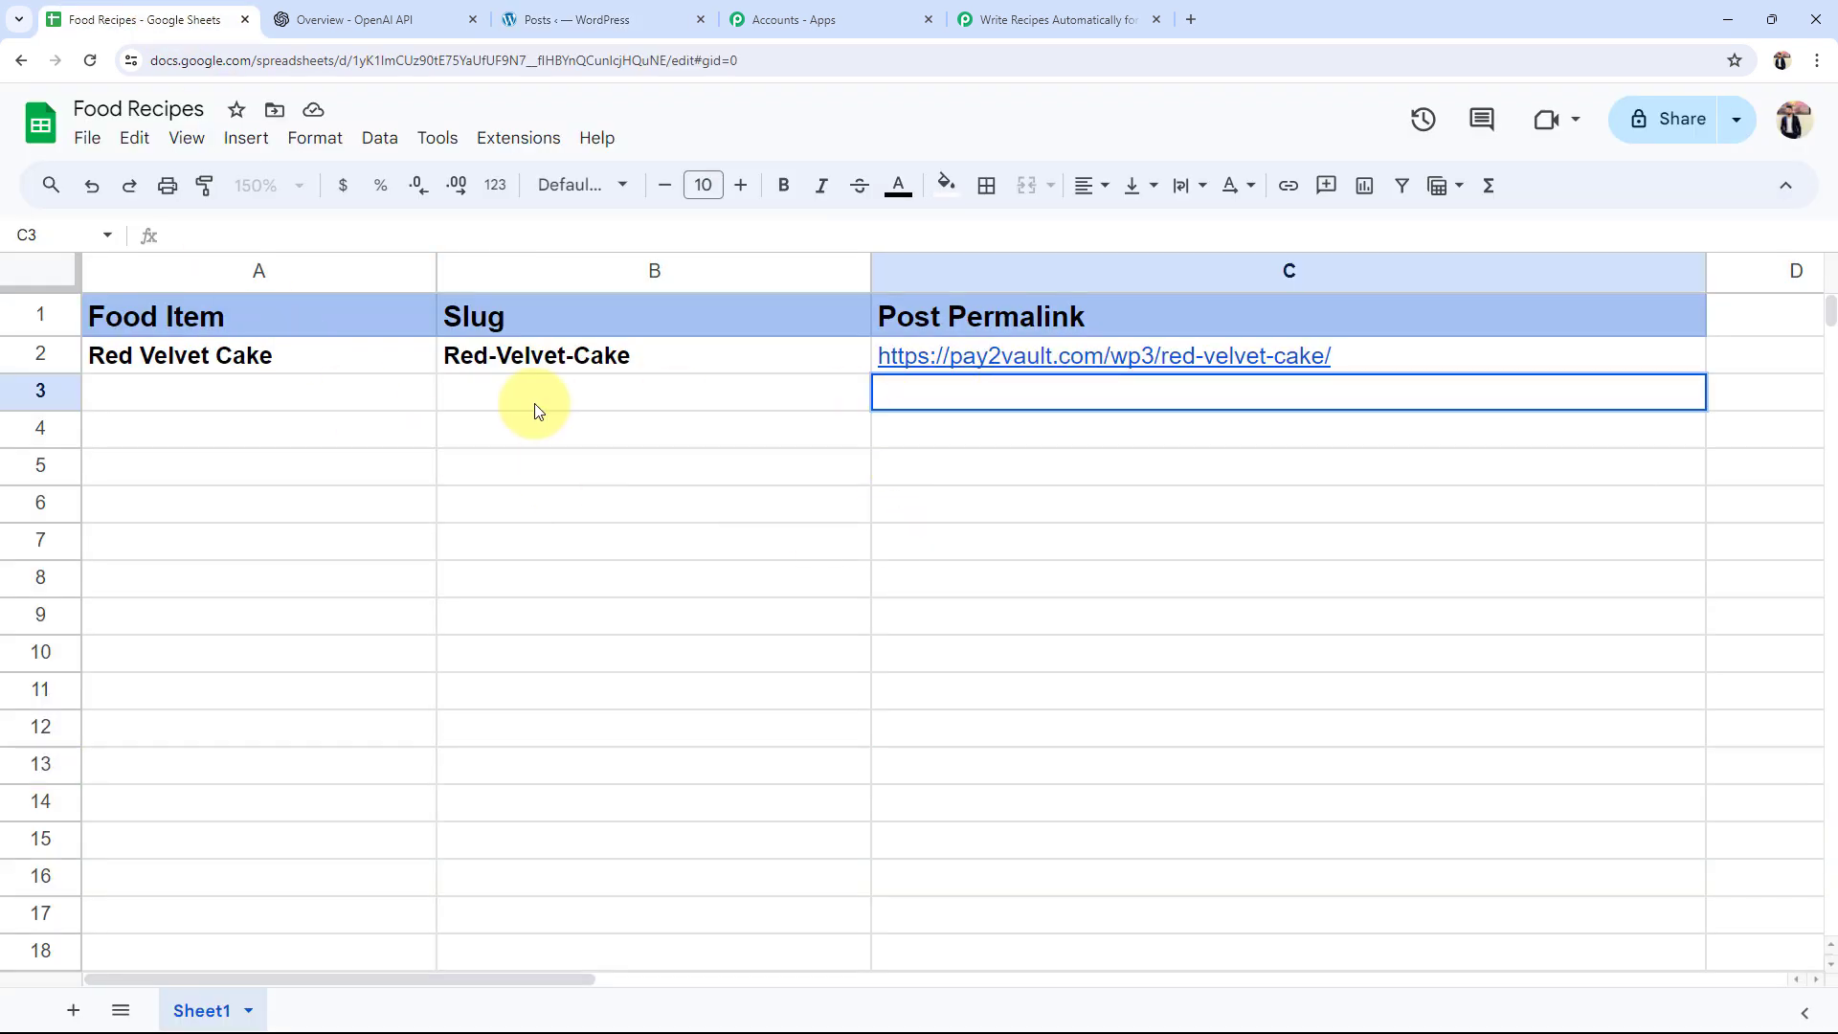
click(449, 408)
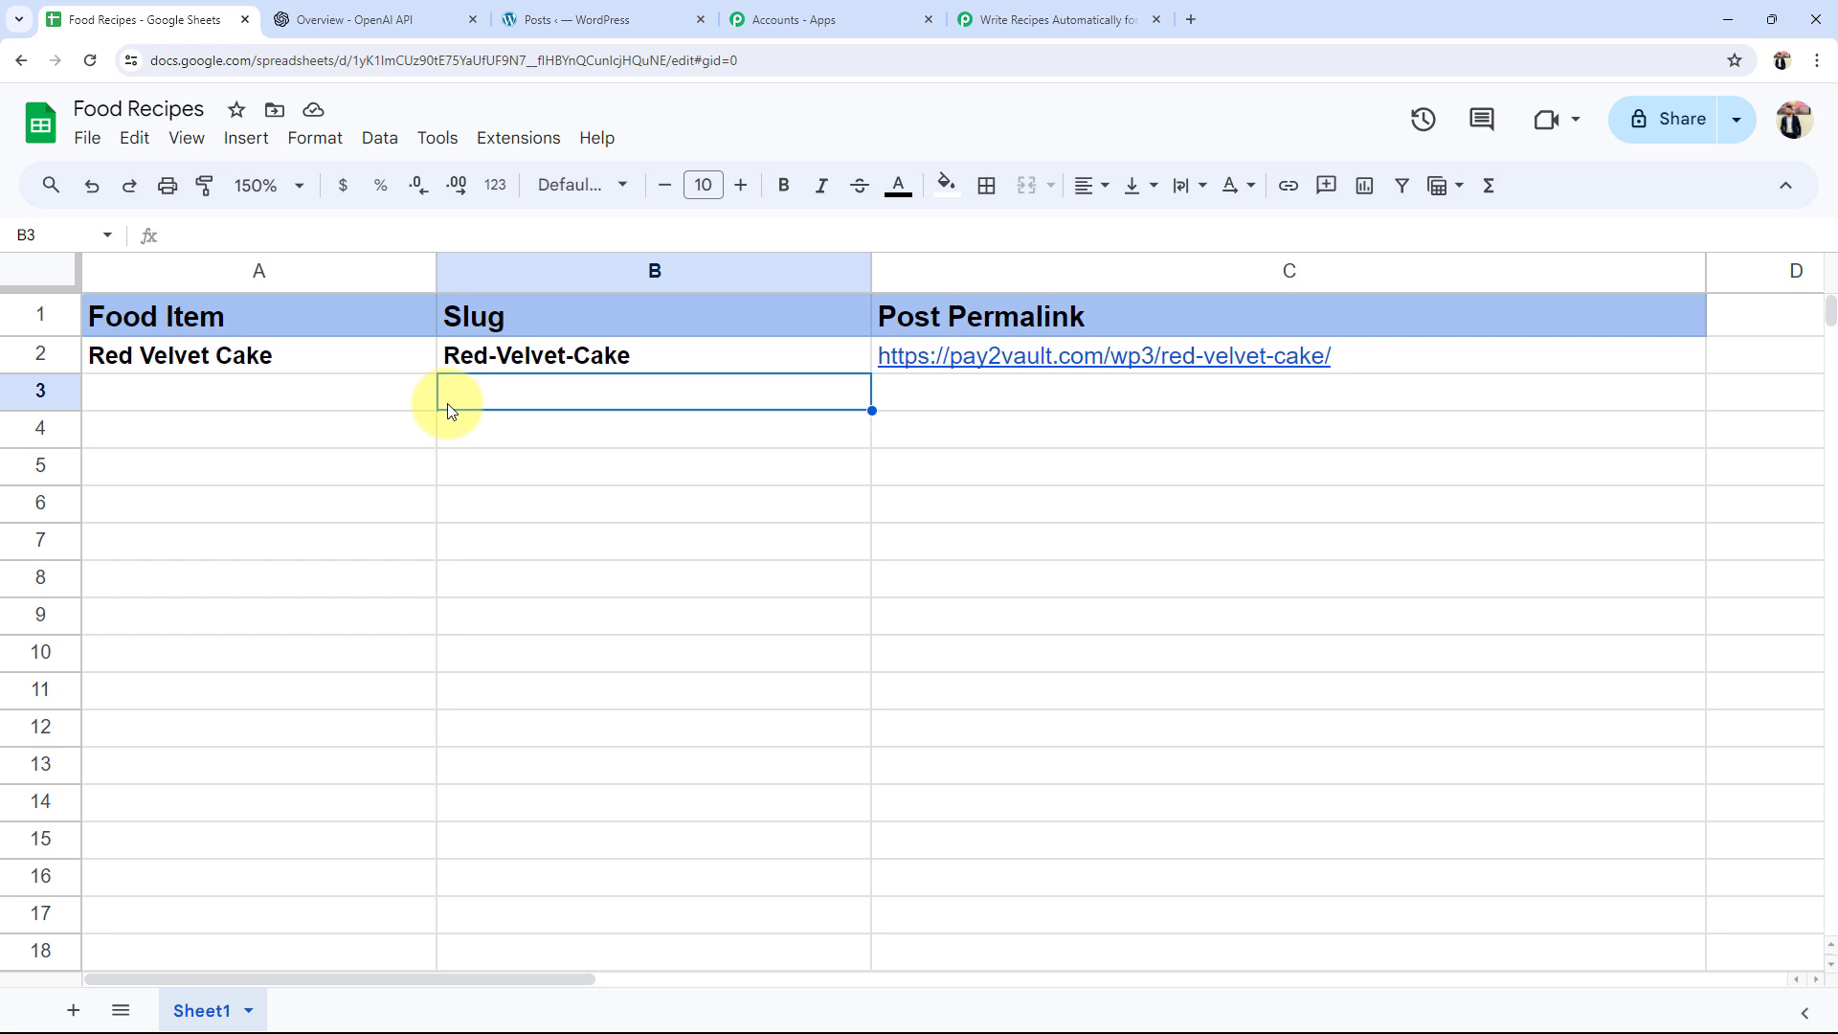
click(252, 404)
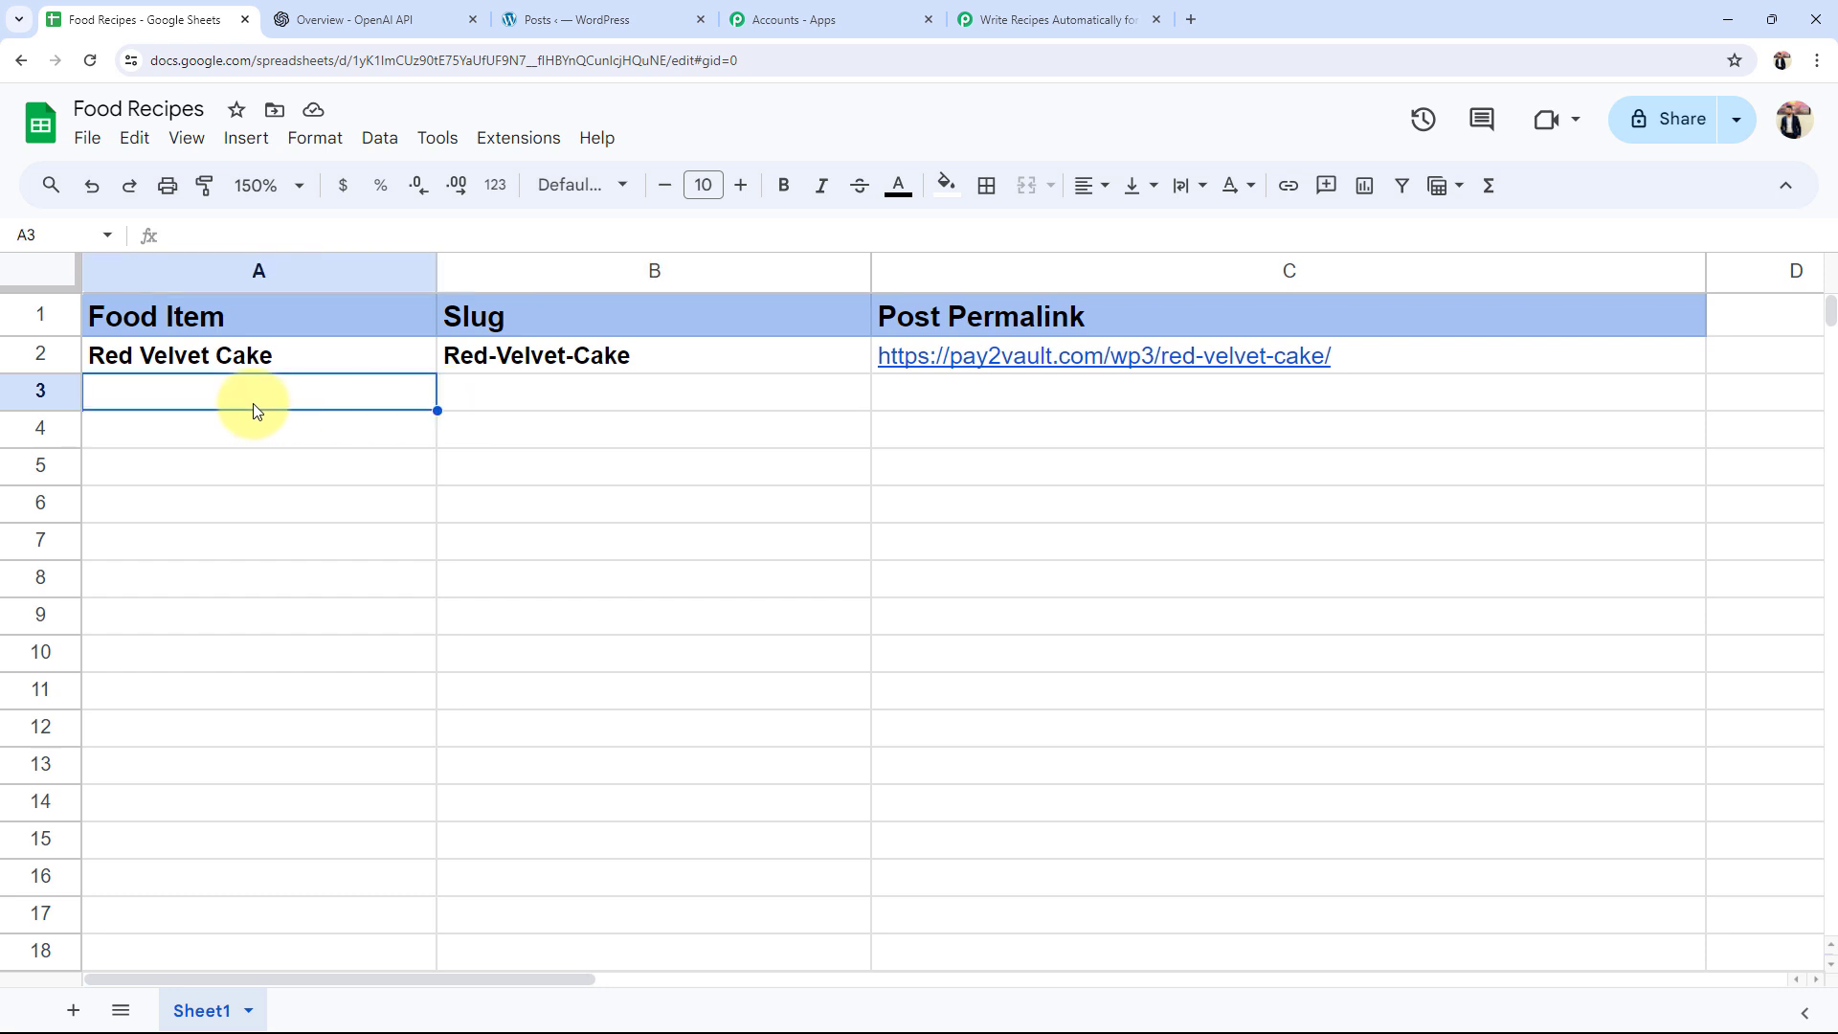
click(1114, 402)
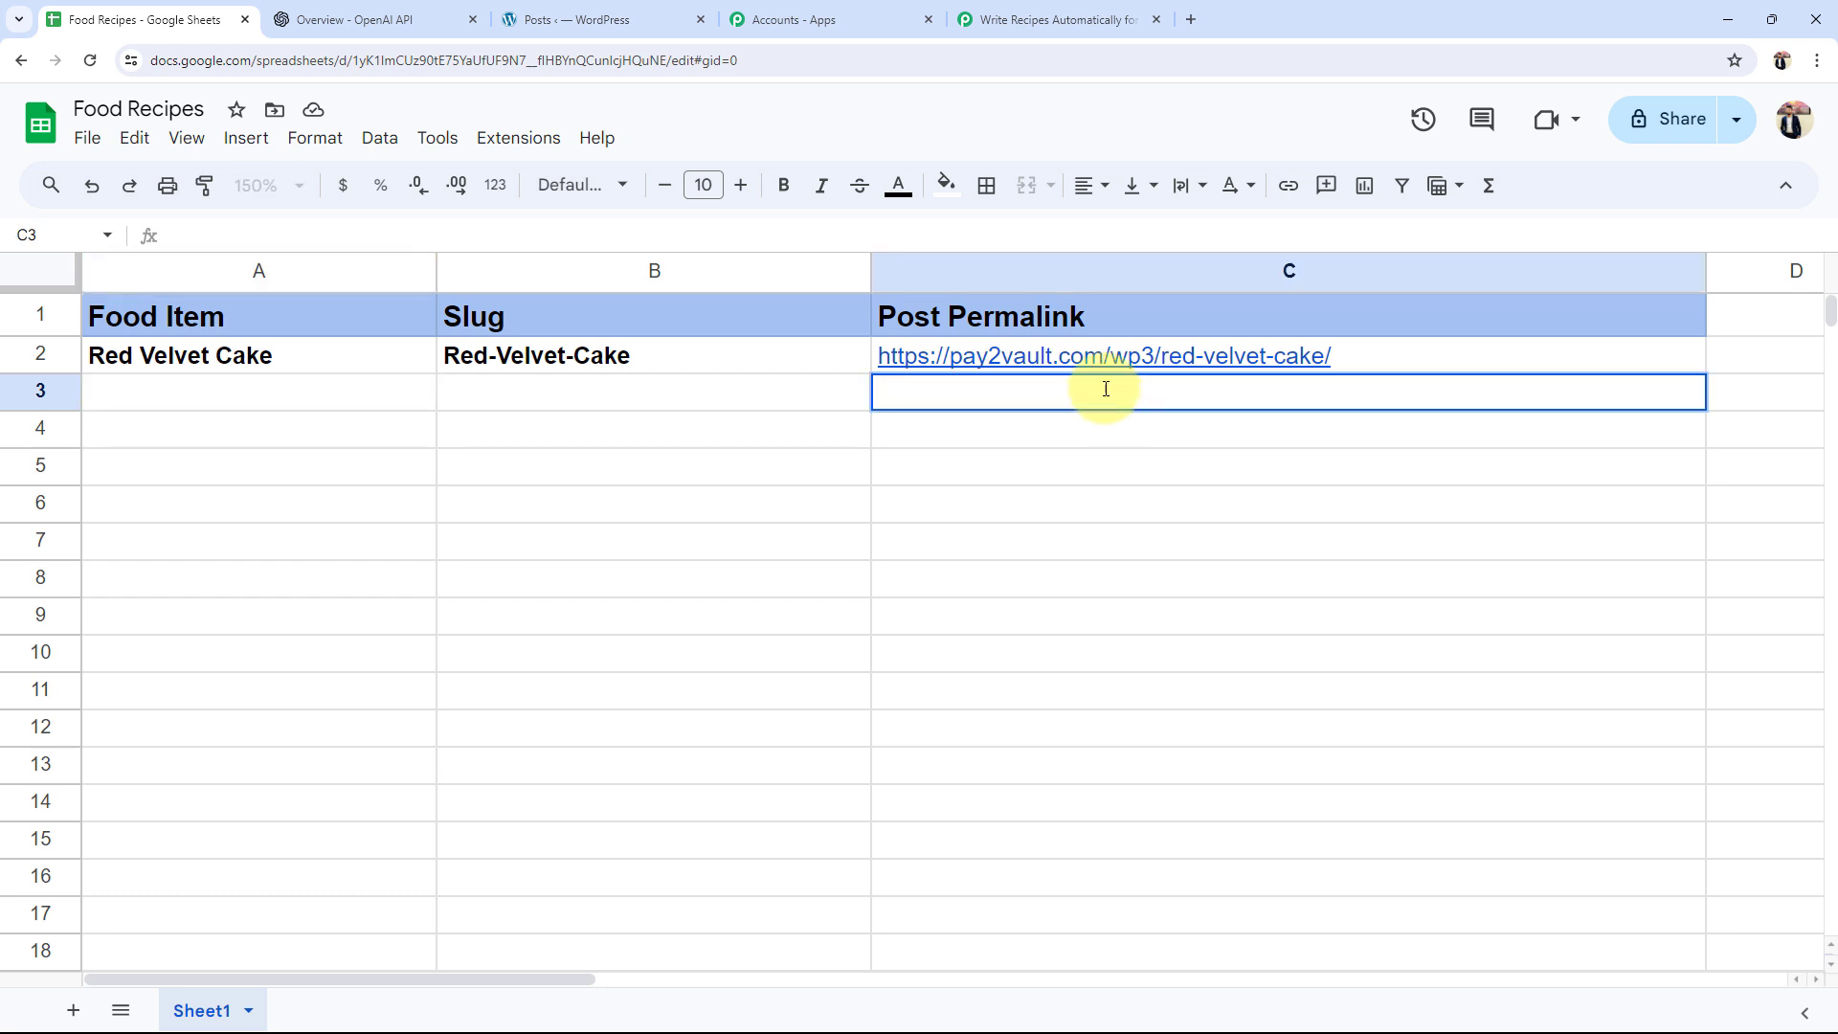
double_click(1111, 394)
click(896, 551)
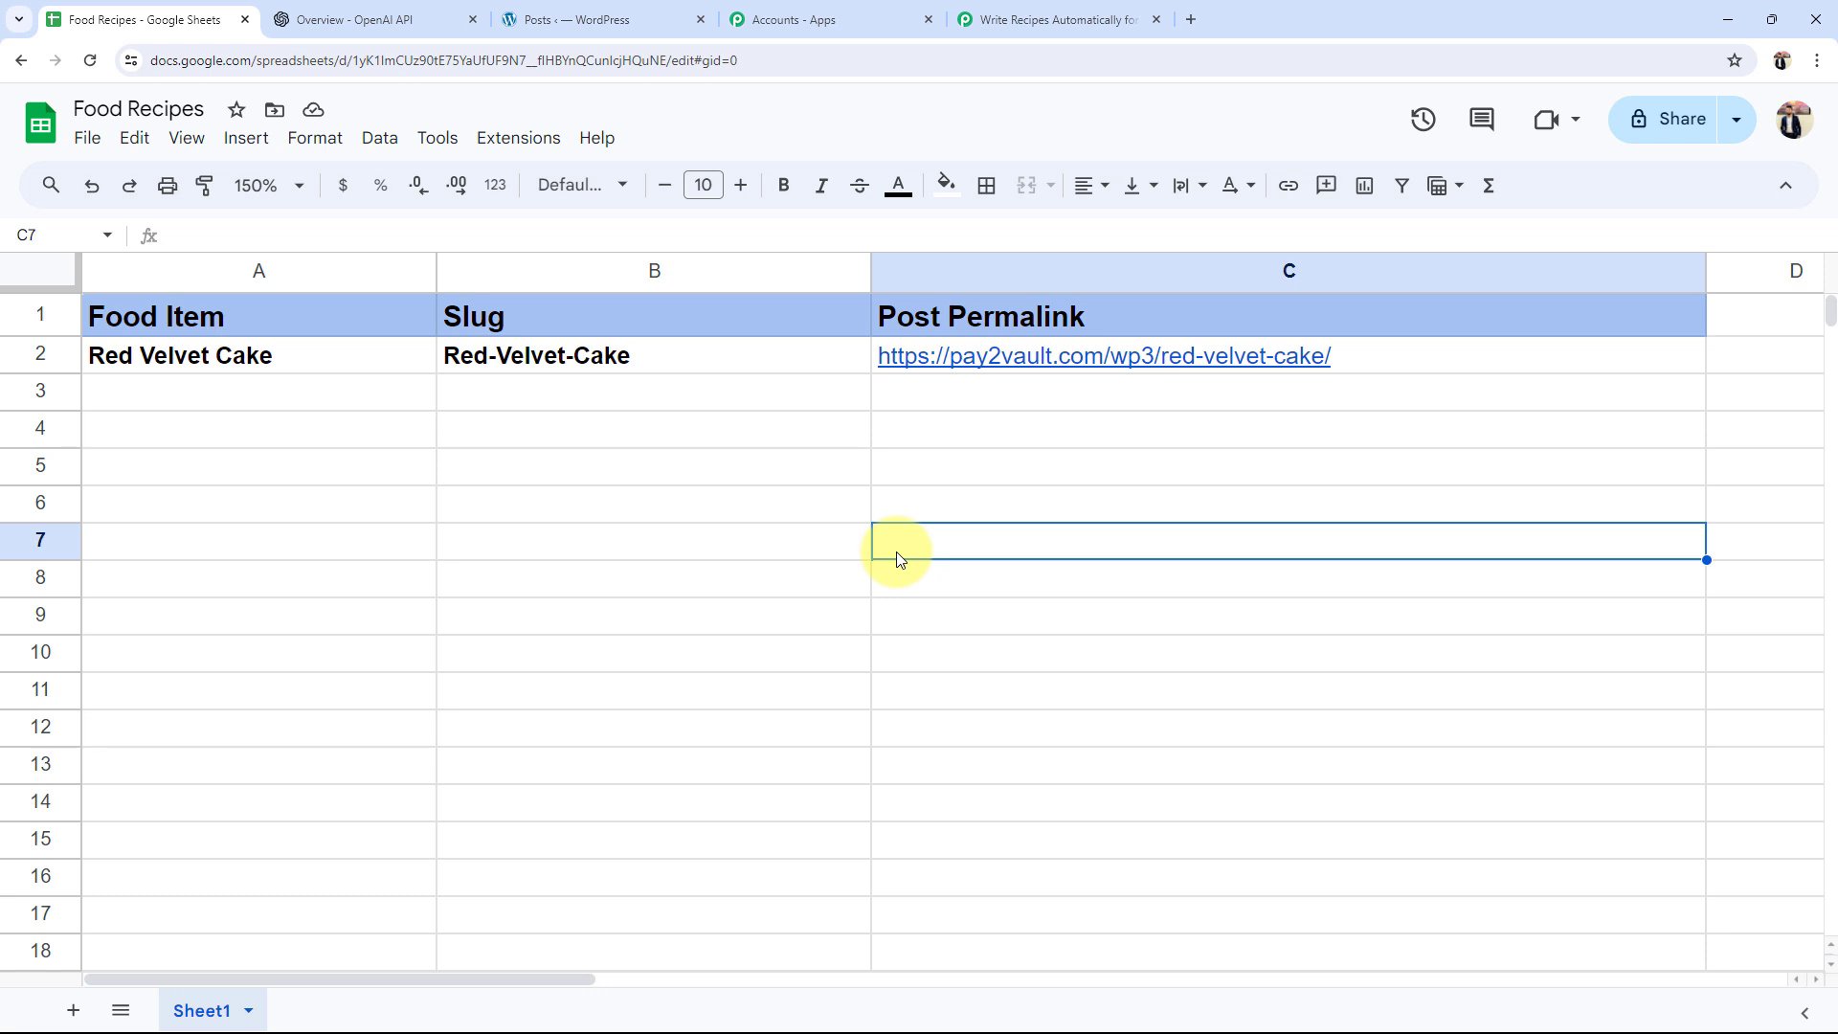
Step: In the Pabbly Connect workflow, set the trigger app to Google Sheets with the event New or Updated Spreadsheet Row
click(1005, 19)
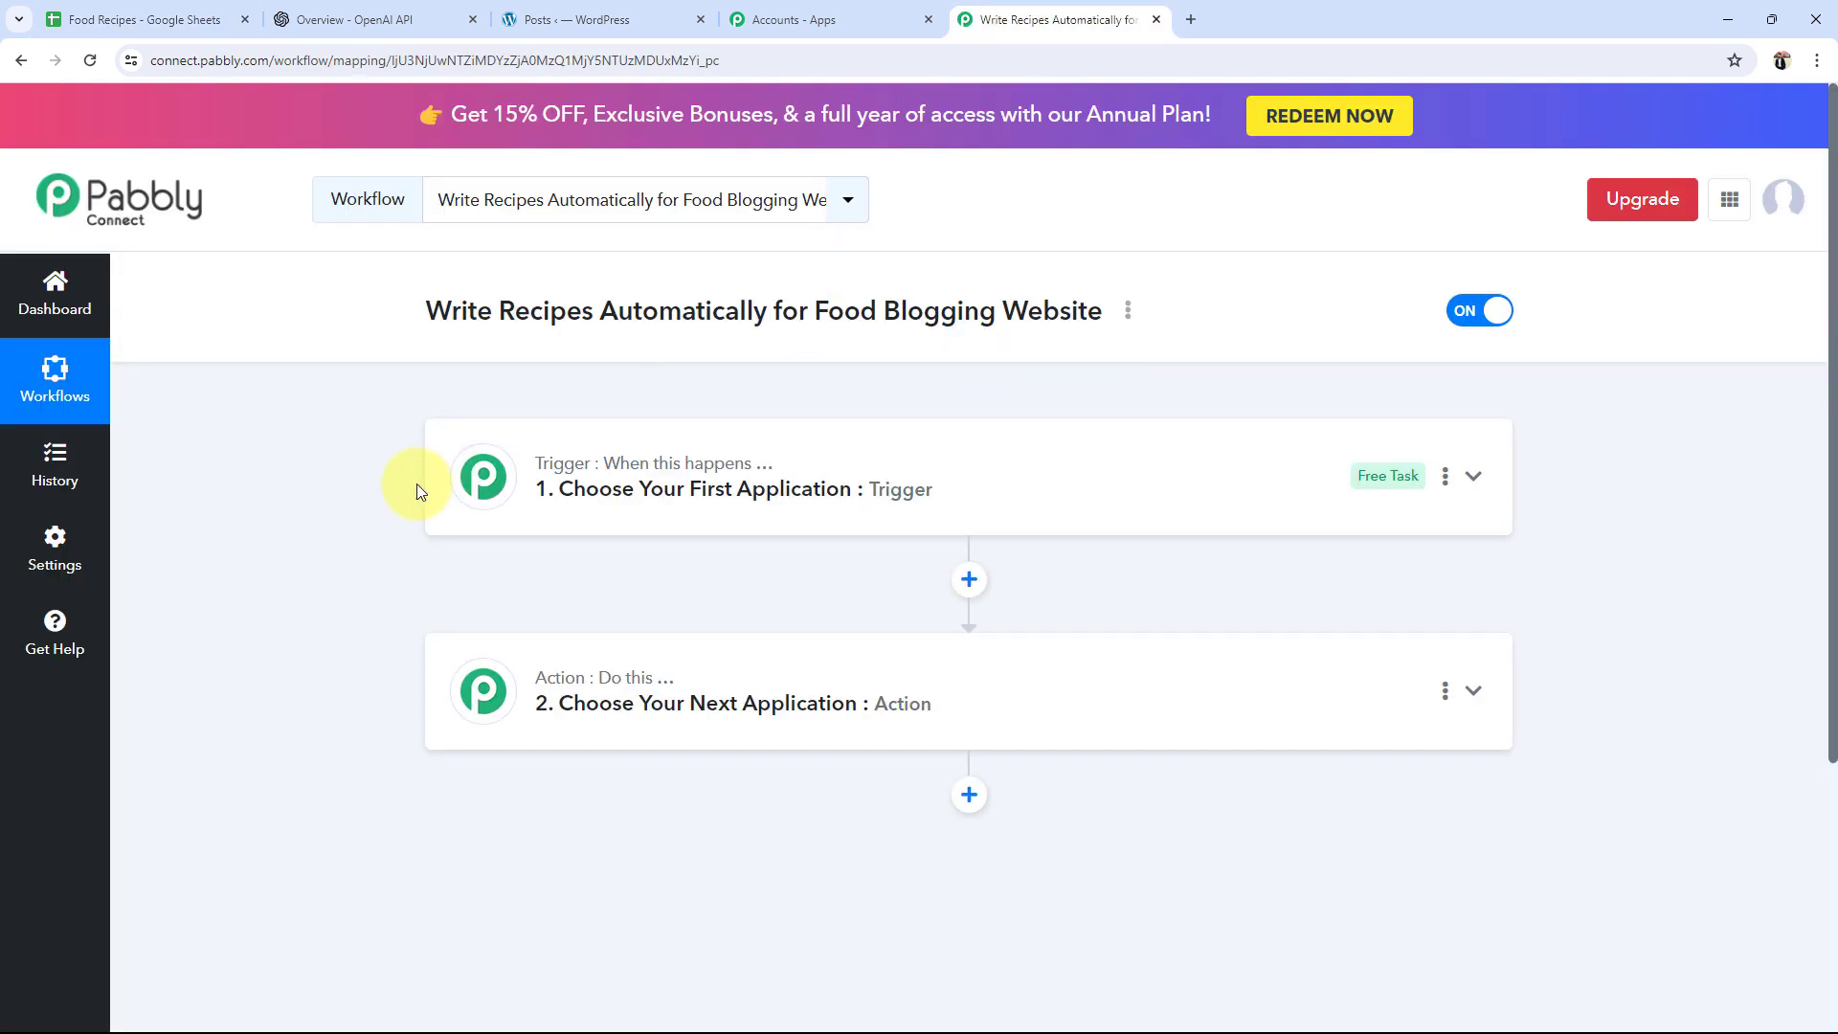
click(568, 518)
click(510, 607)
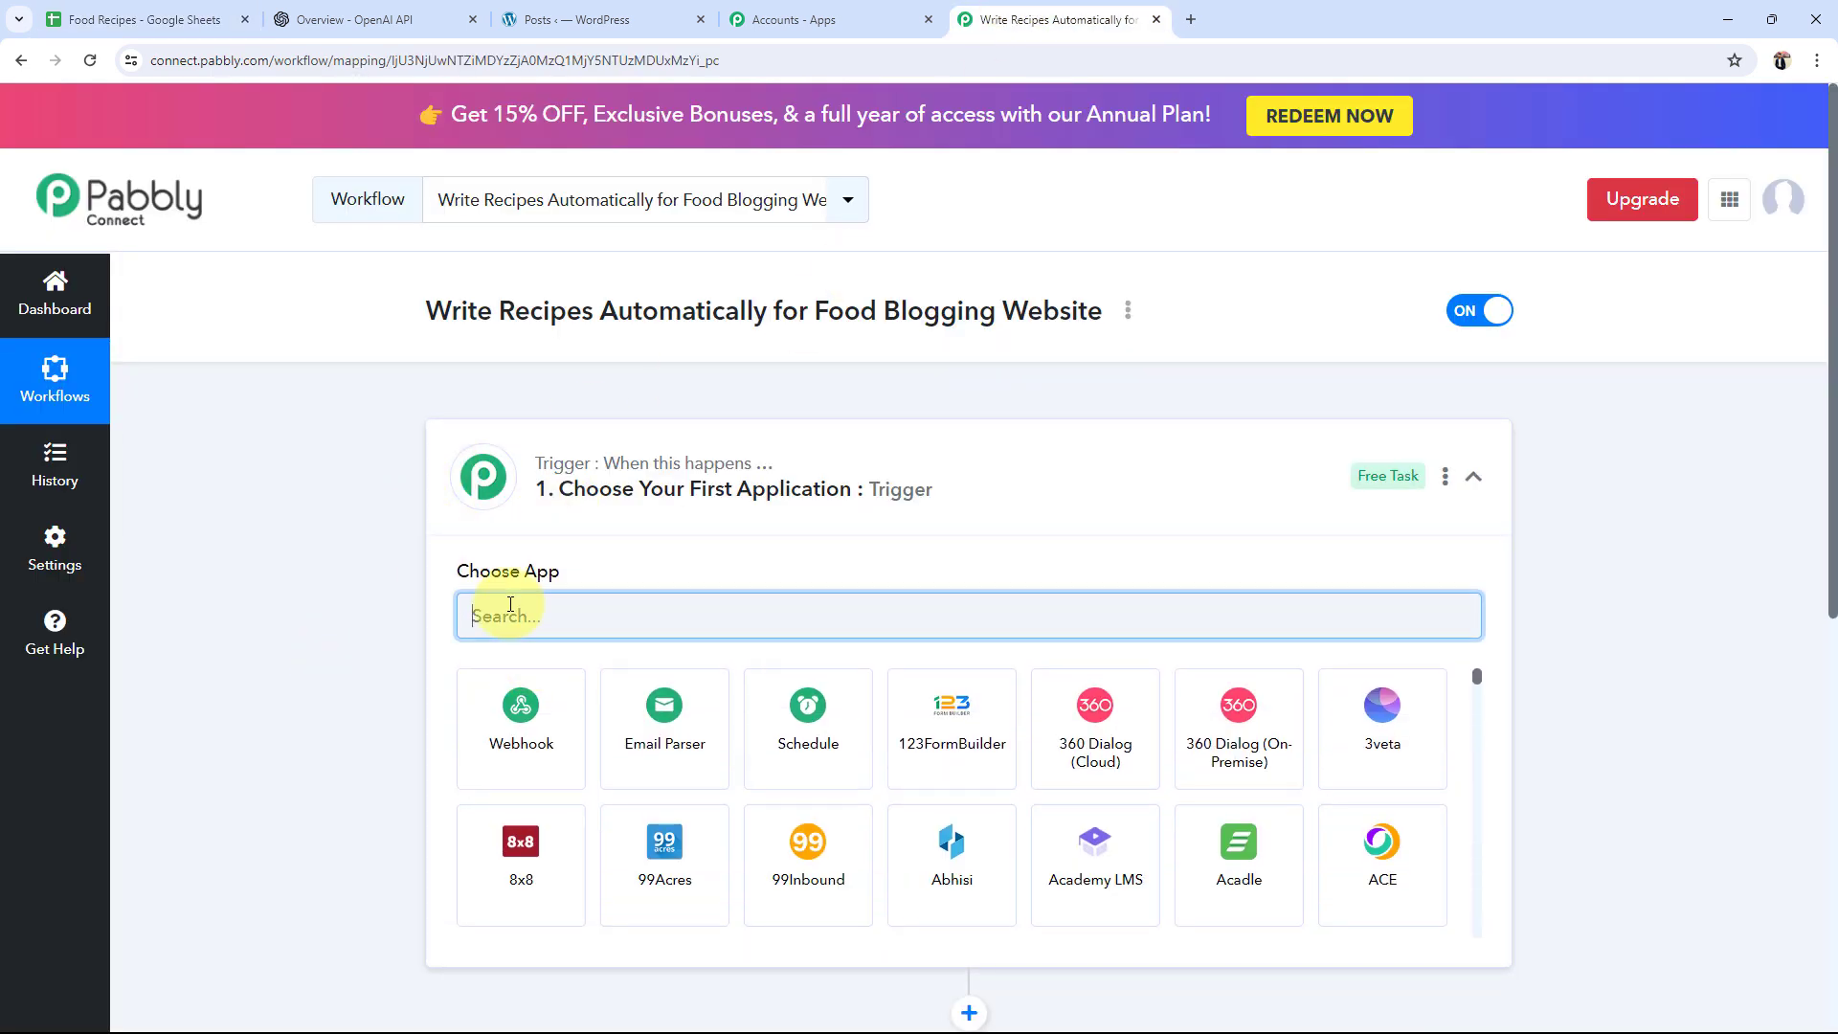
text(goo)
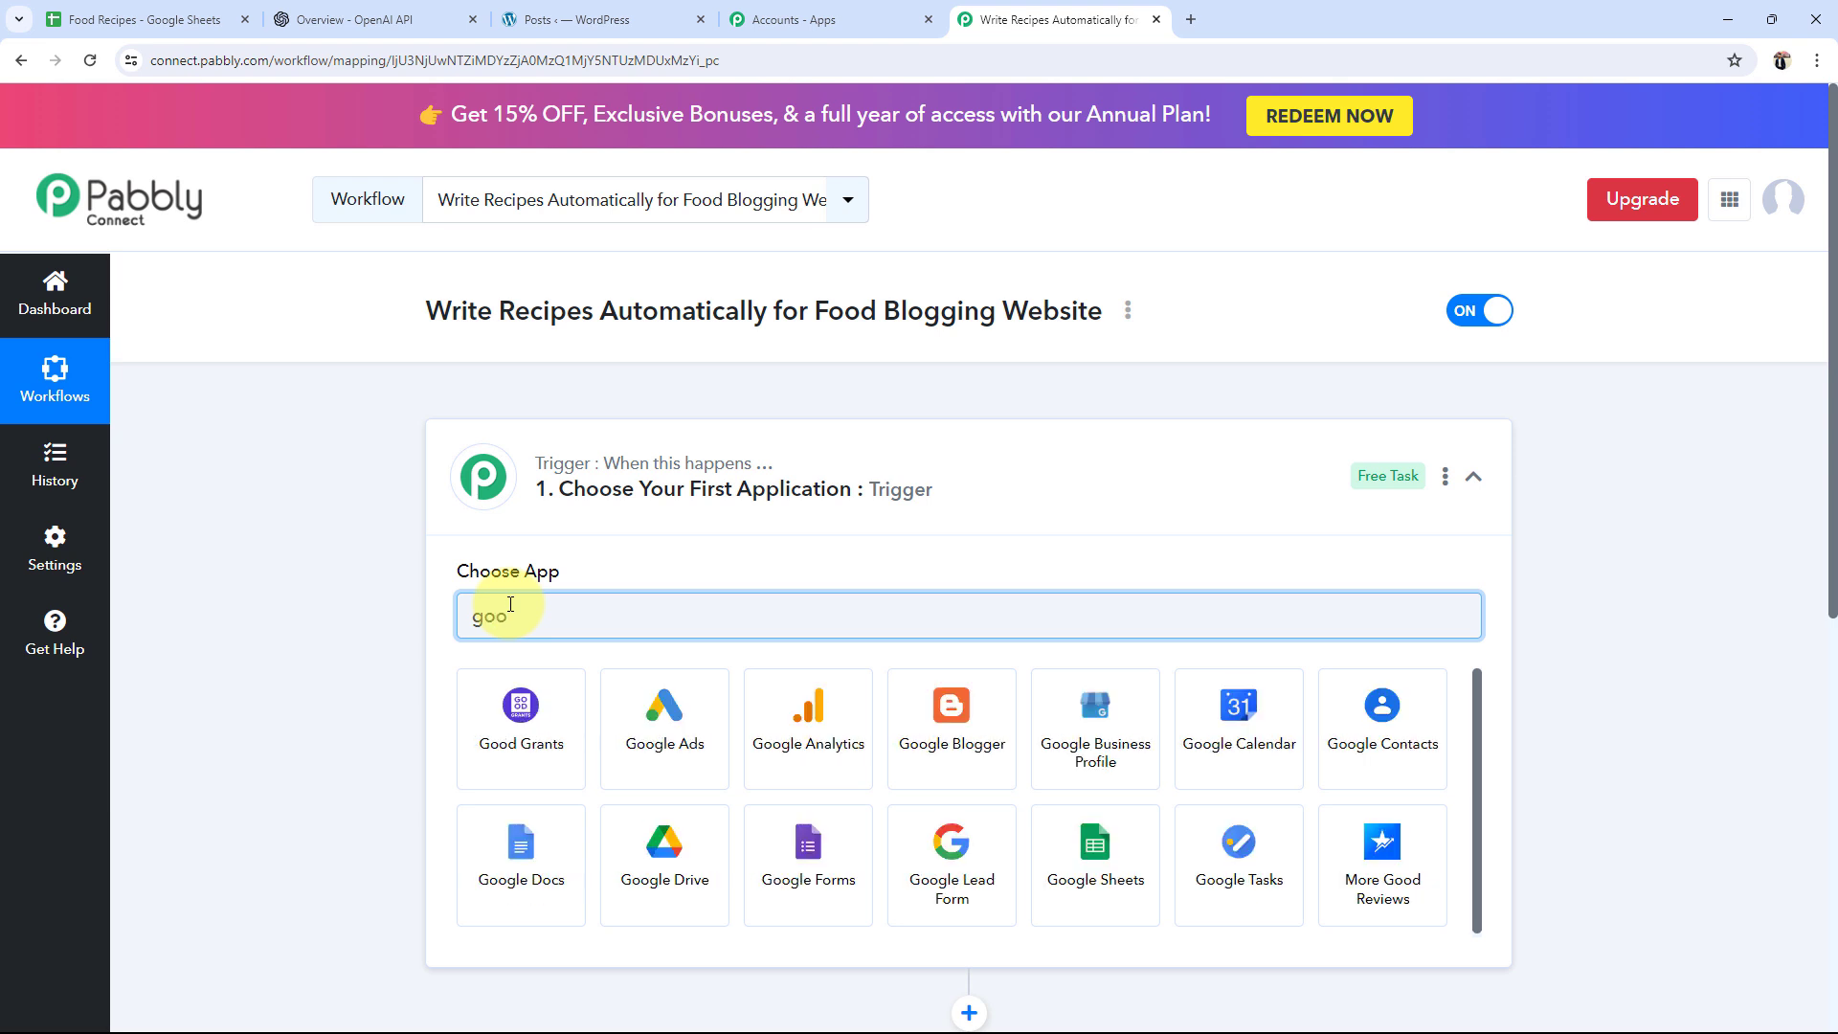
click(1095, 852)
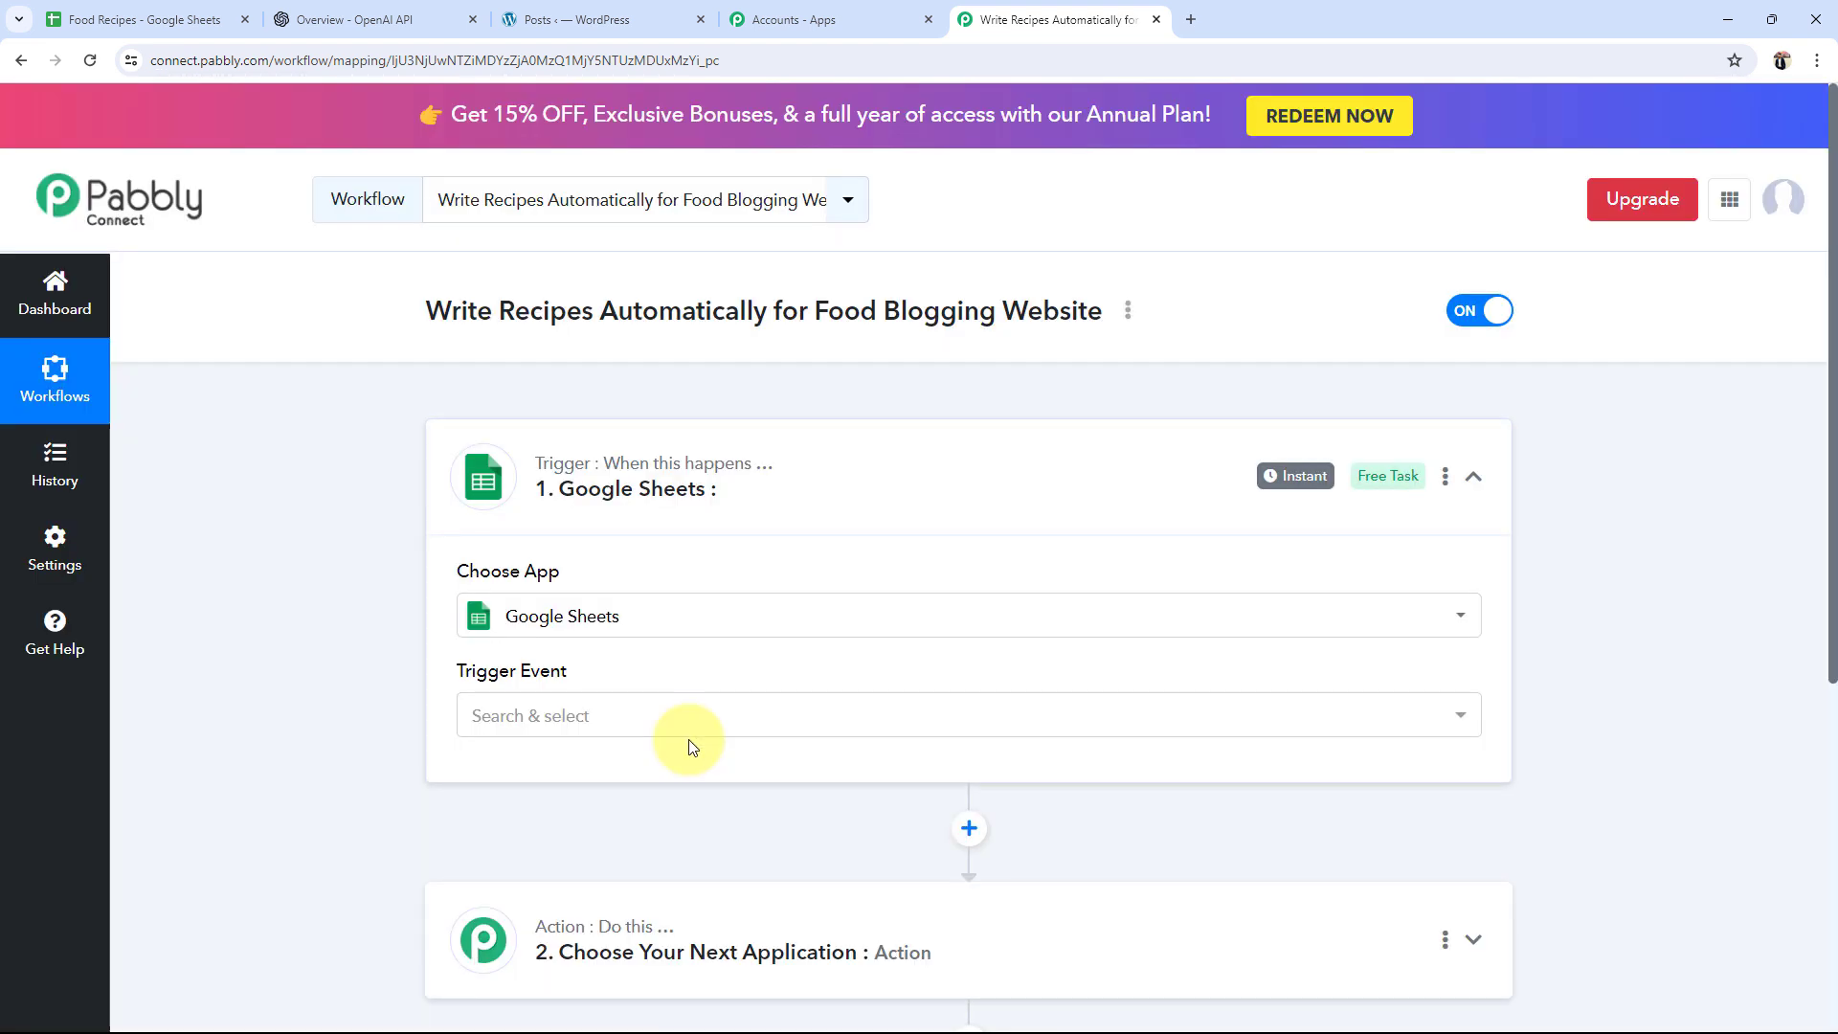
click(635, 718)
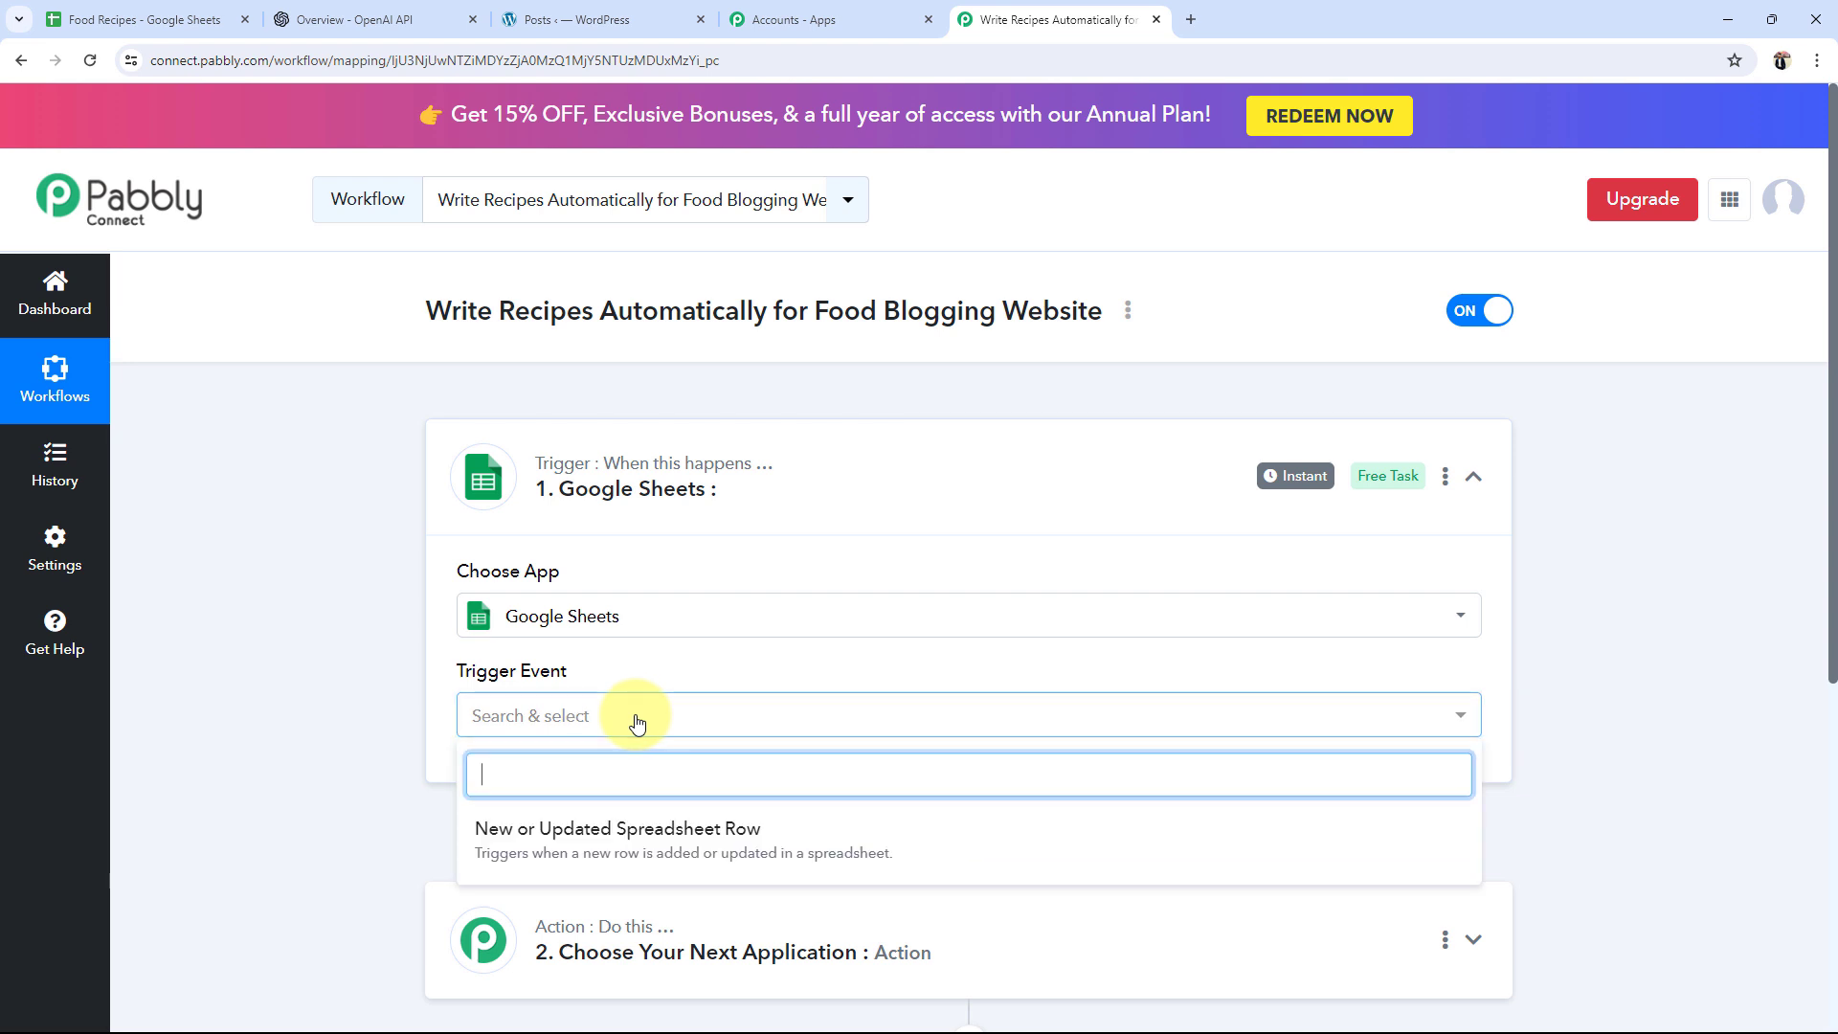
click(555, 821)
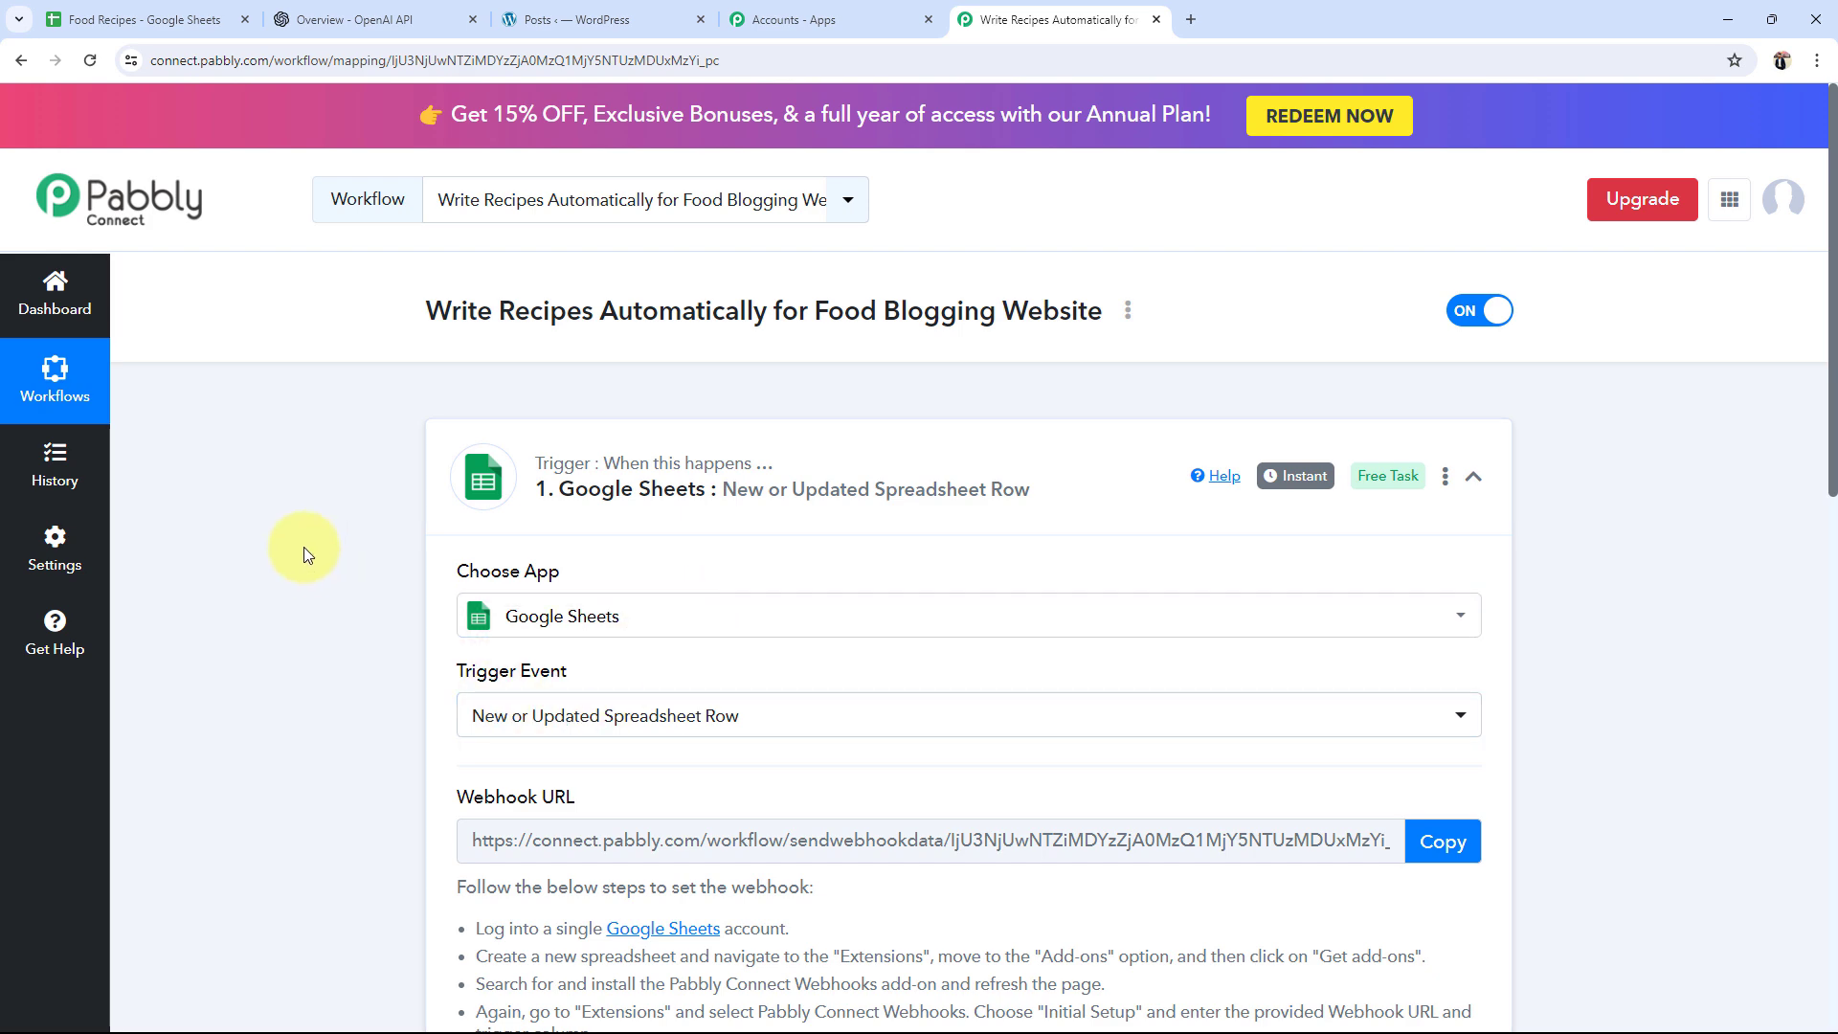
Step: Check the next empty food item row in the Food Recipes sheet against the webhook section of the Google Sheets trigger
click(159, 8)
click(132, 394)
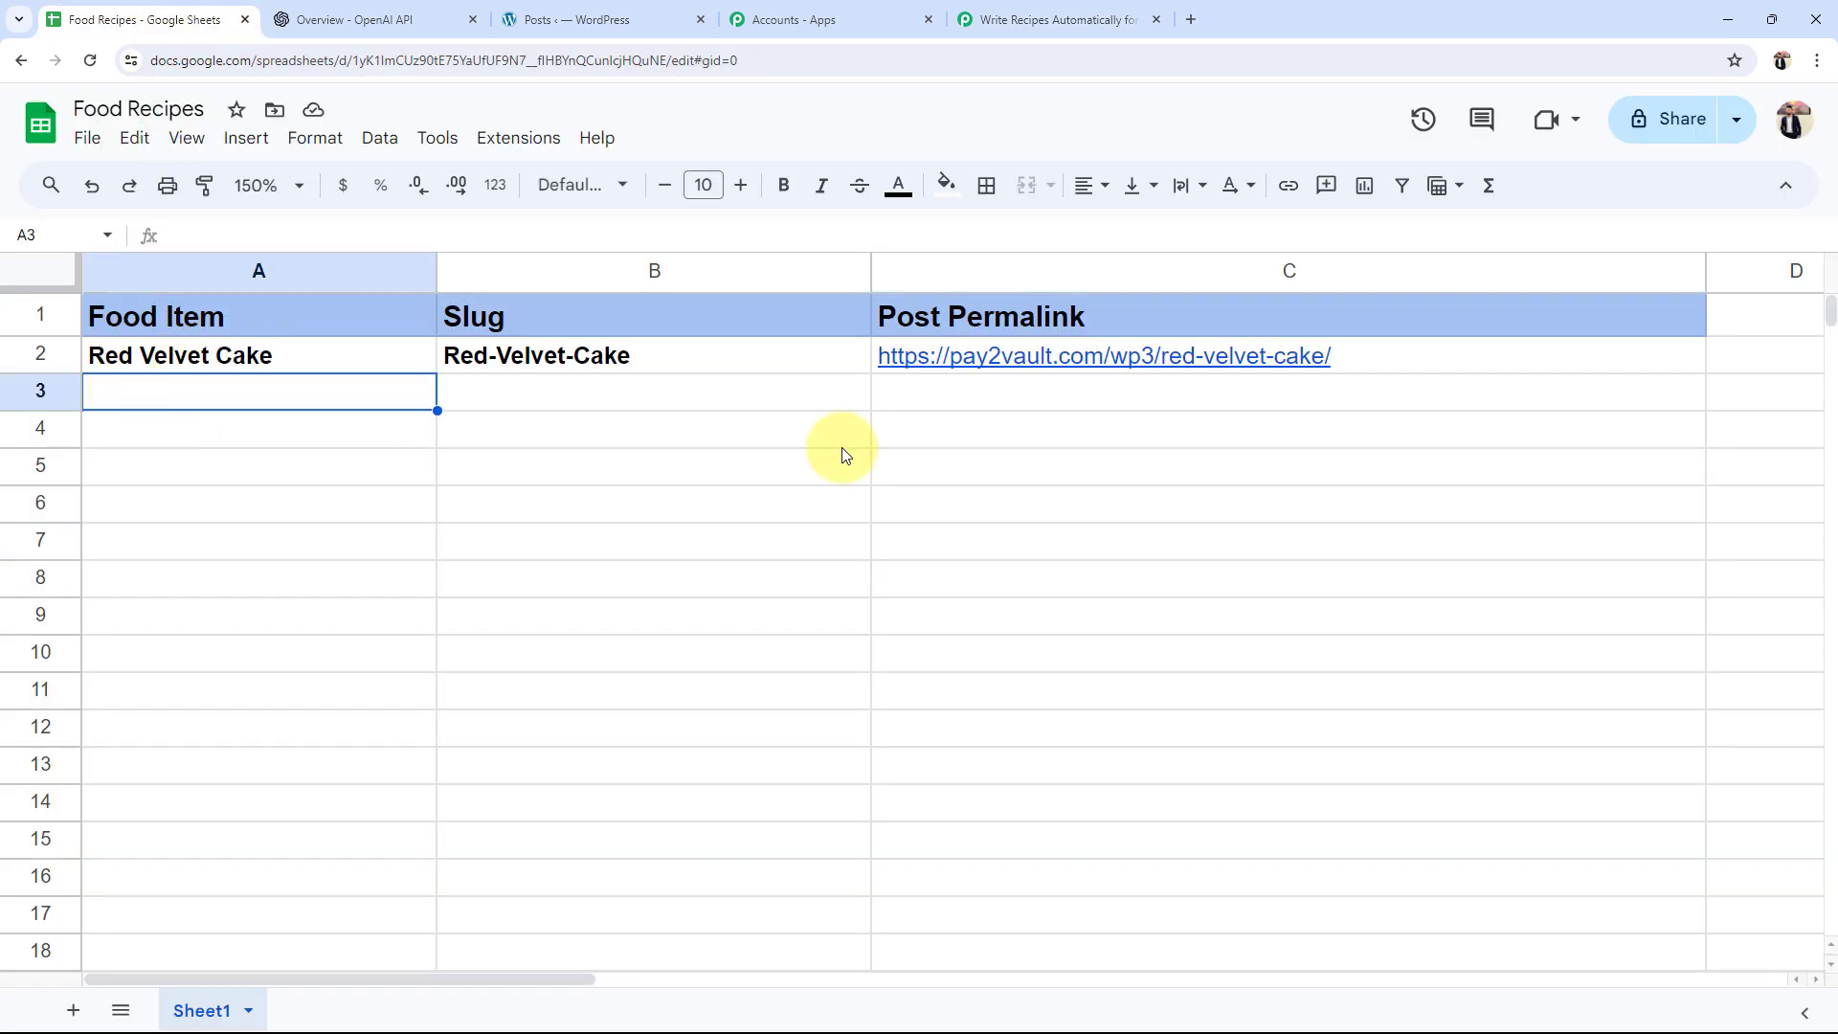
click(1060, 7)
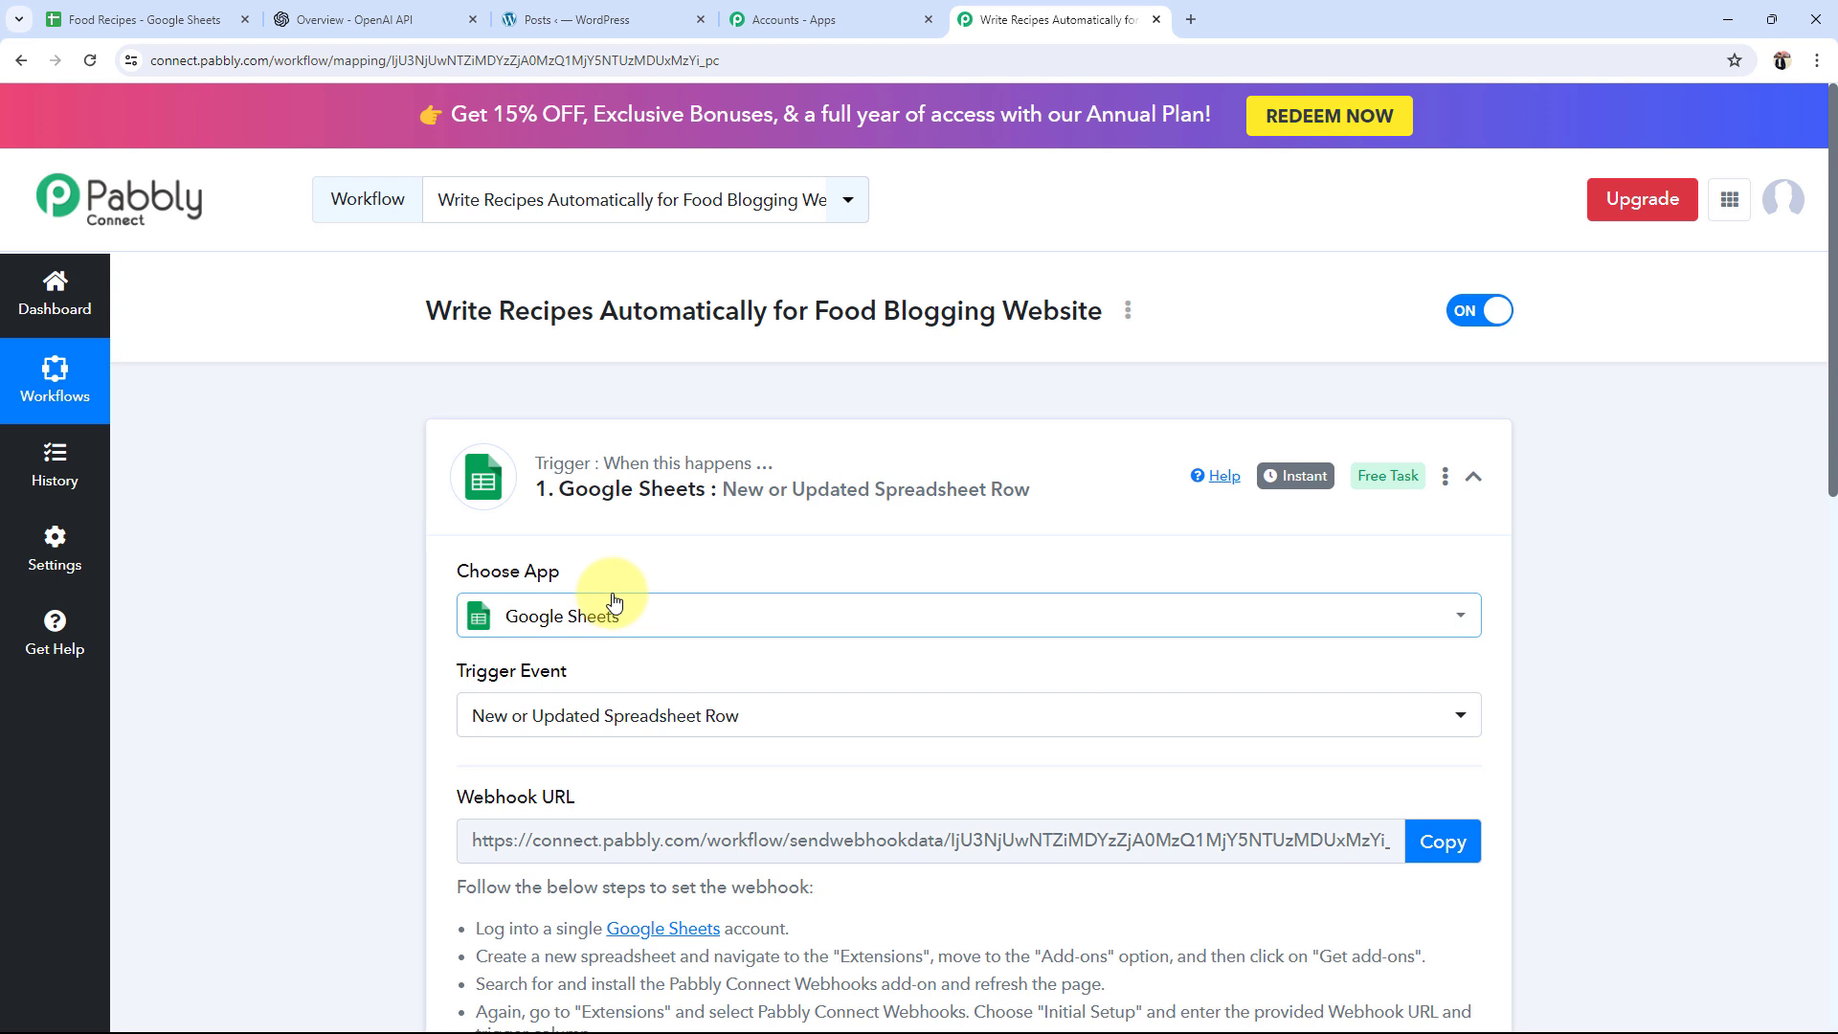
scroll(612, 600, down, 2)
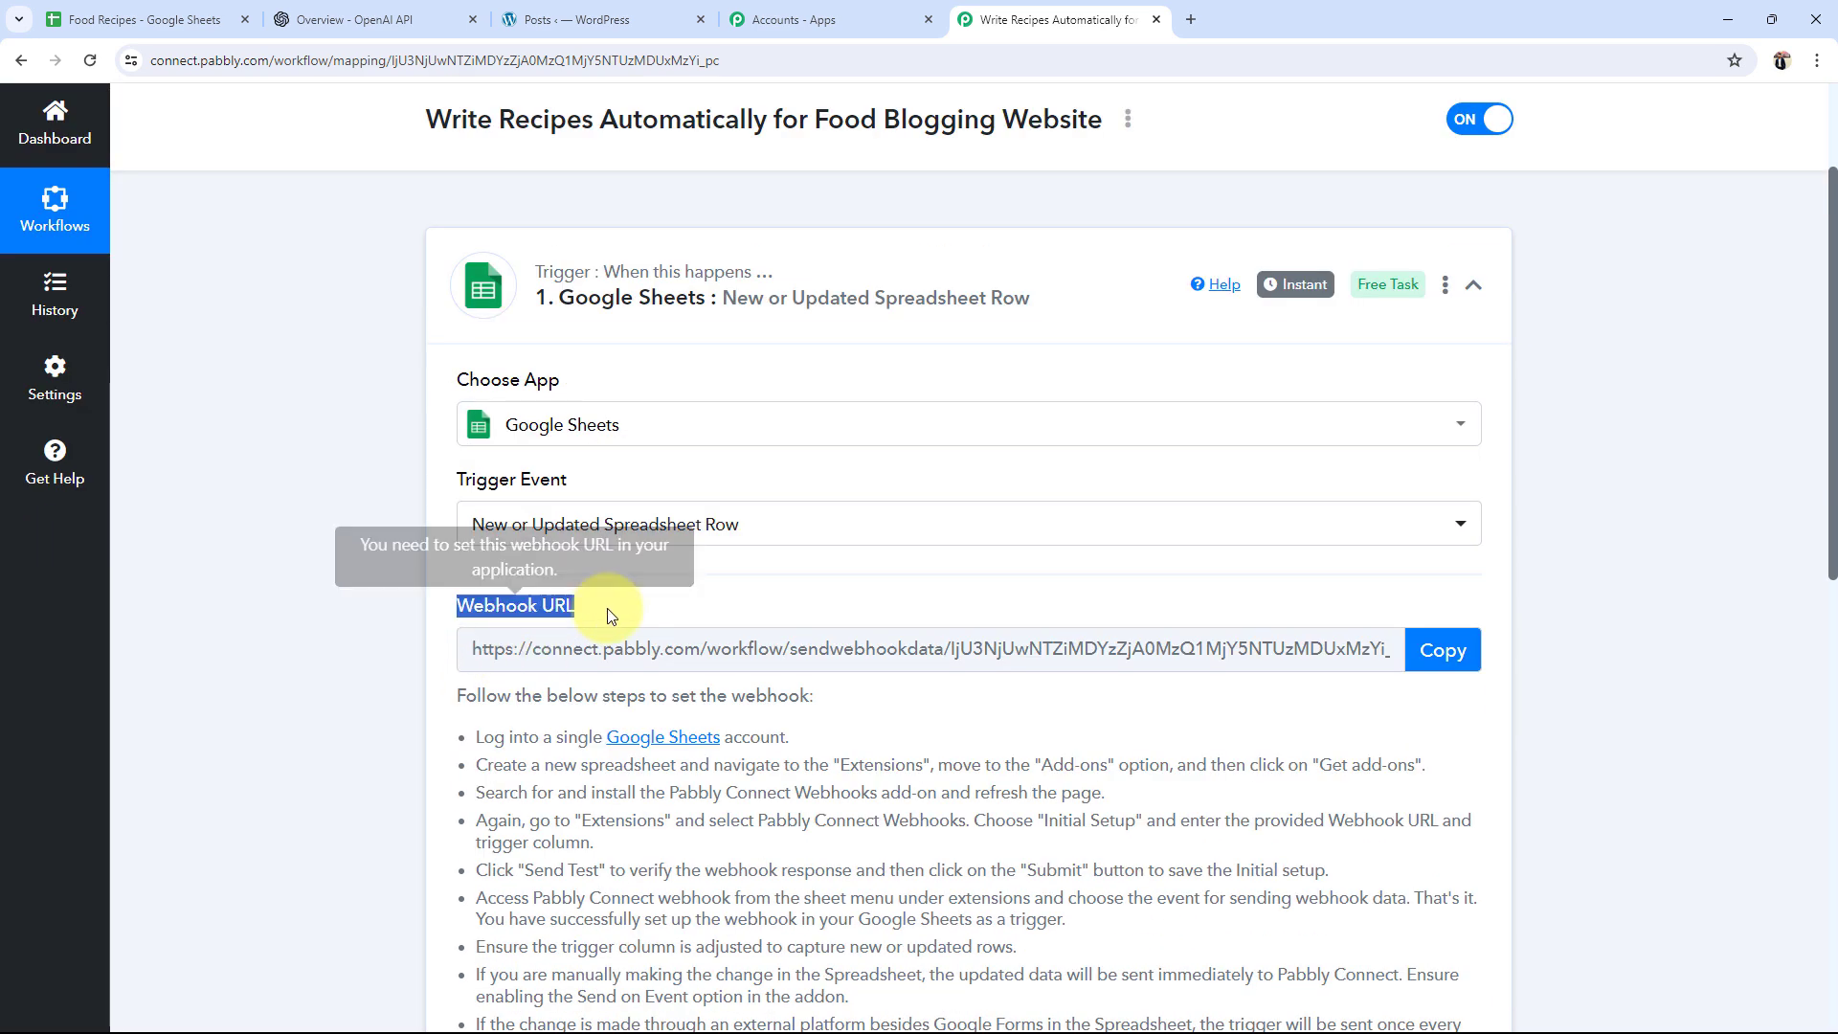
click(134, 20)
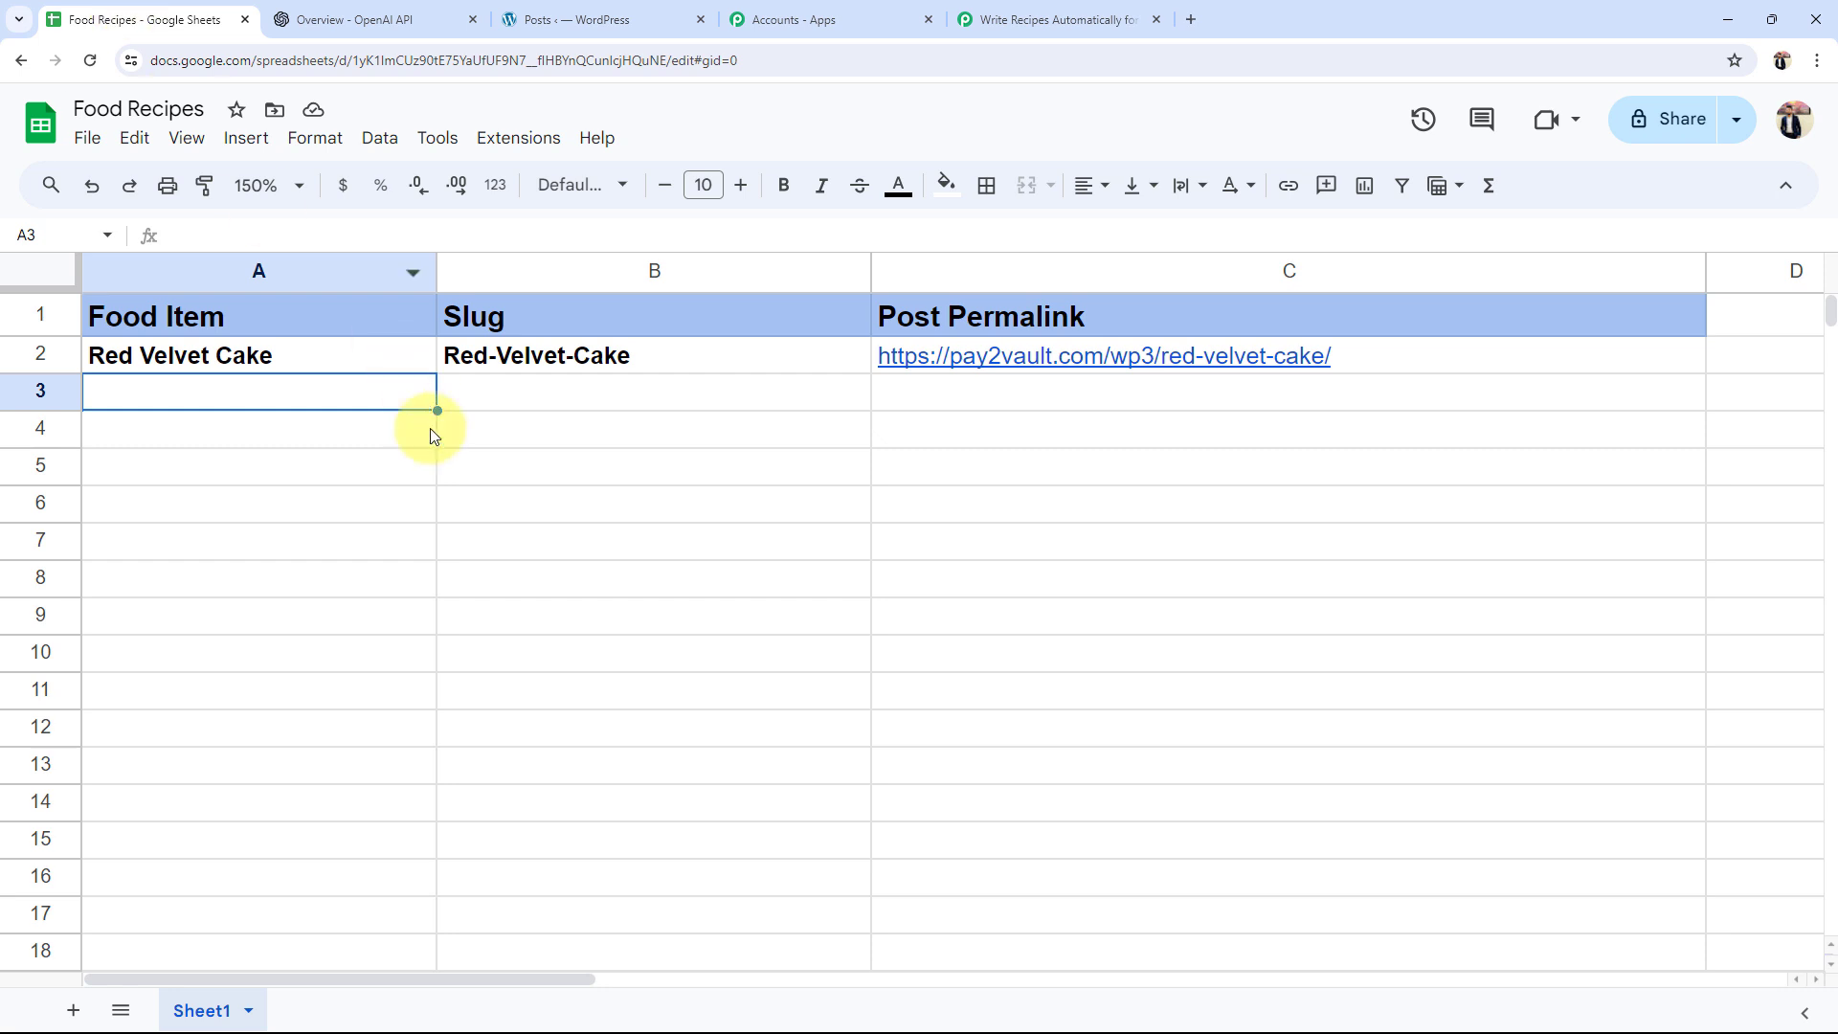
click(981, 8)
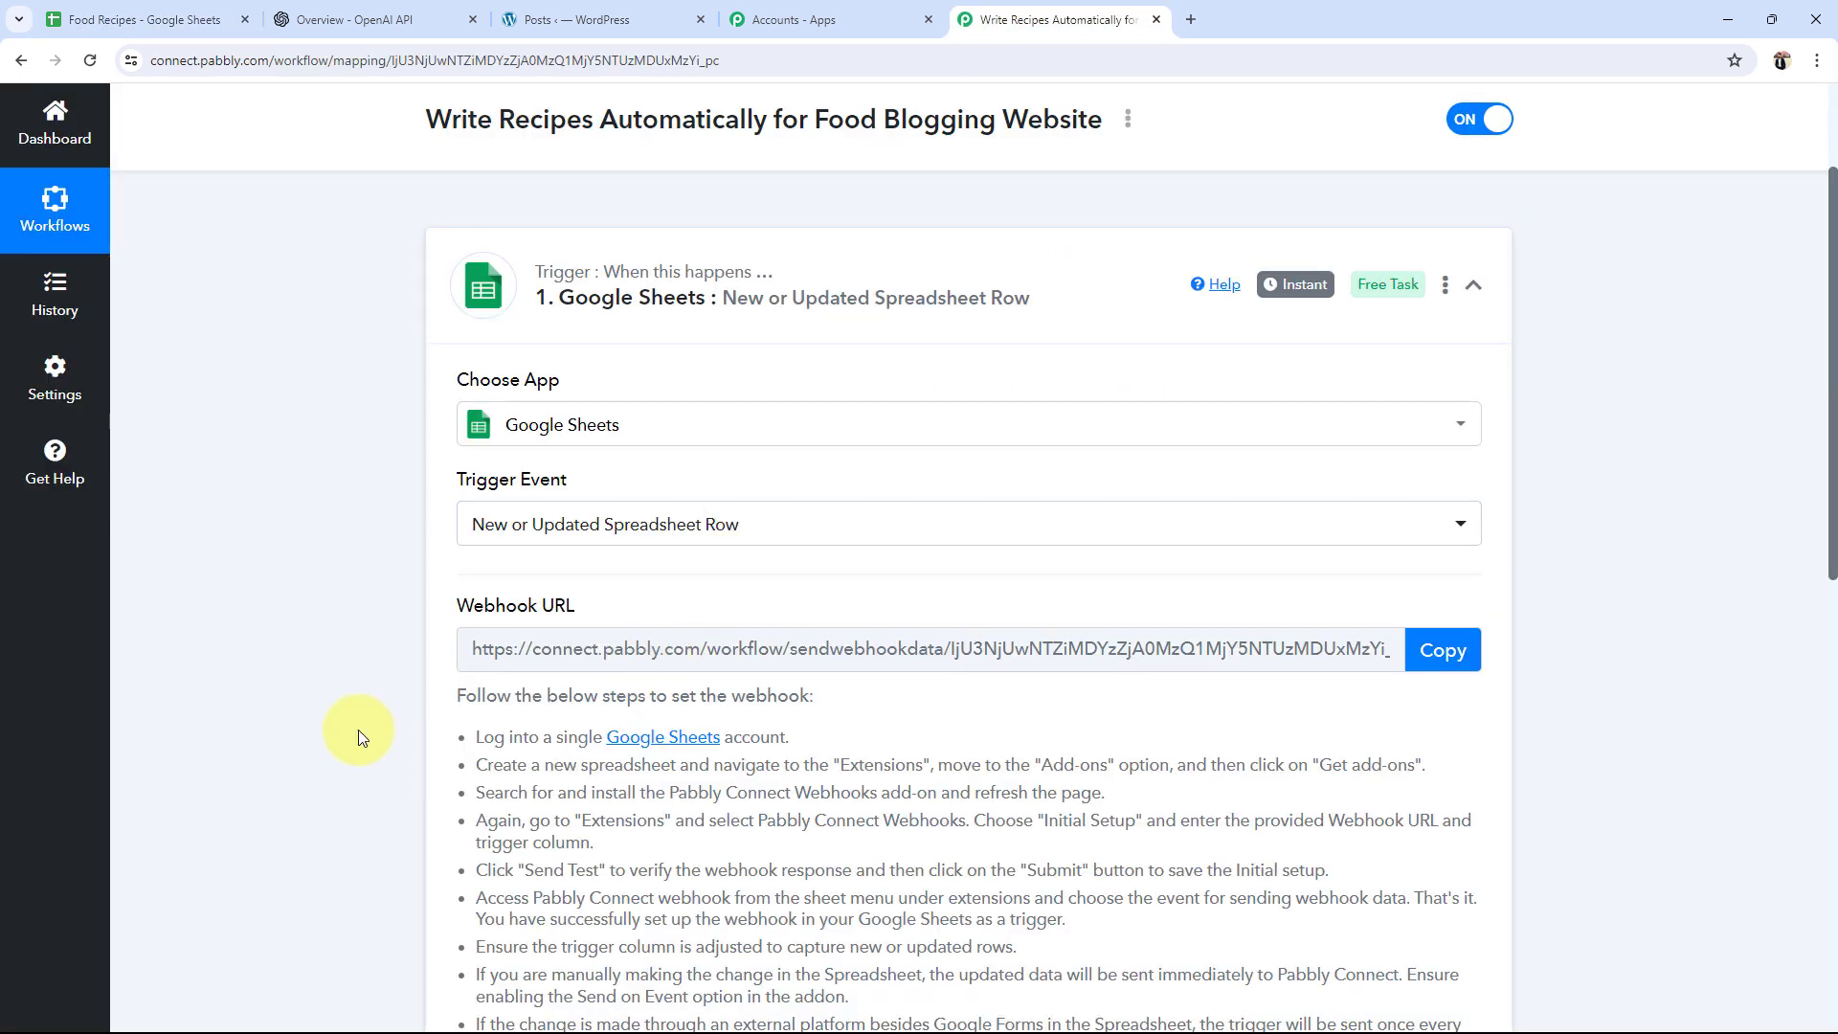
Step: Copy the Google Sheets trigger's webhook URL and read through the webhook setup instructions beneath it
scroll(358, 736, down, 2)
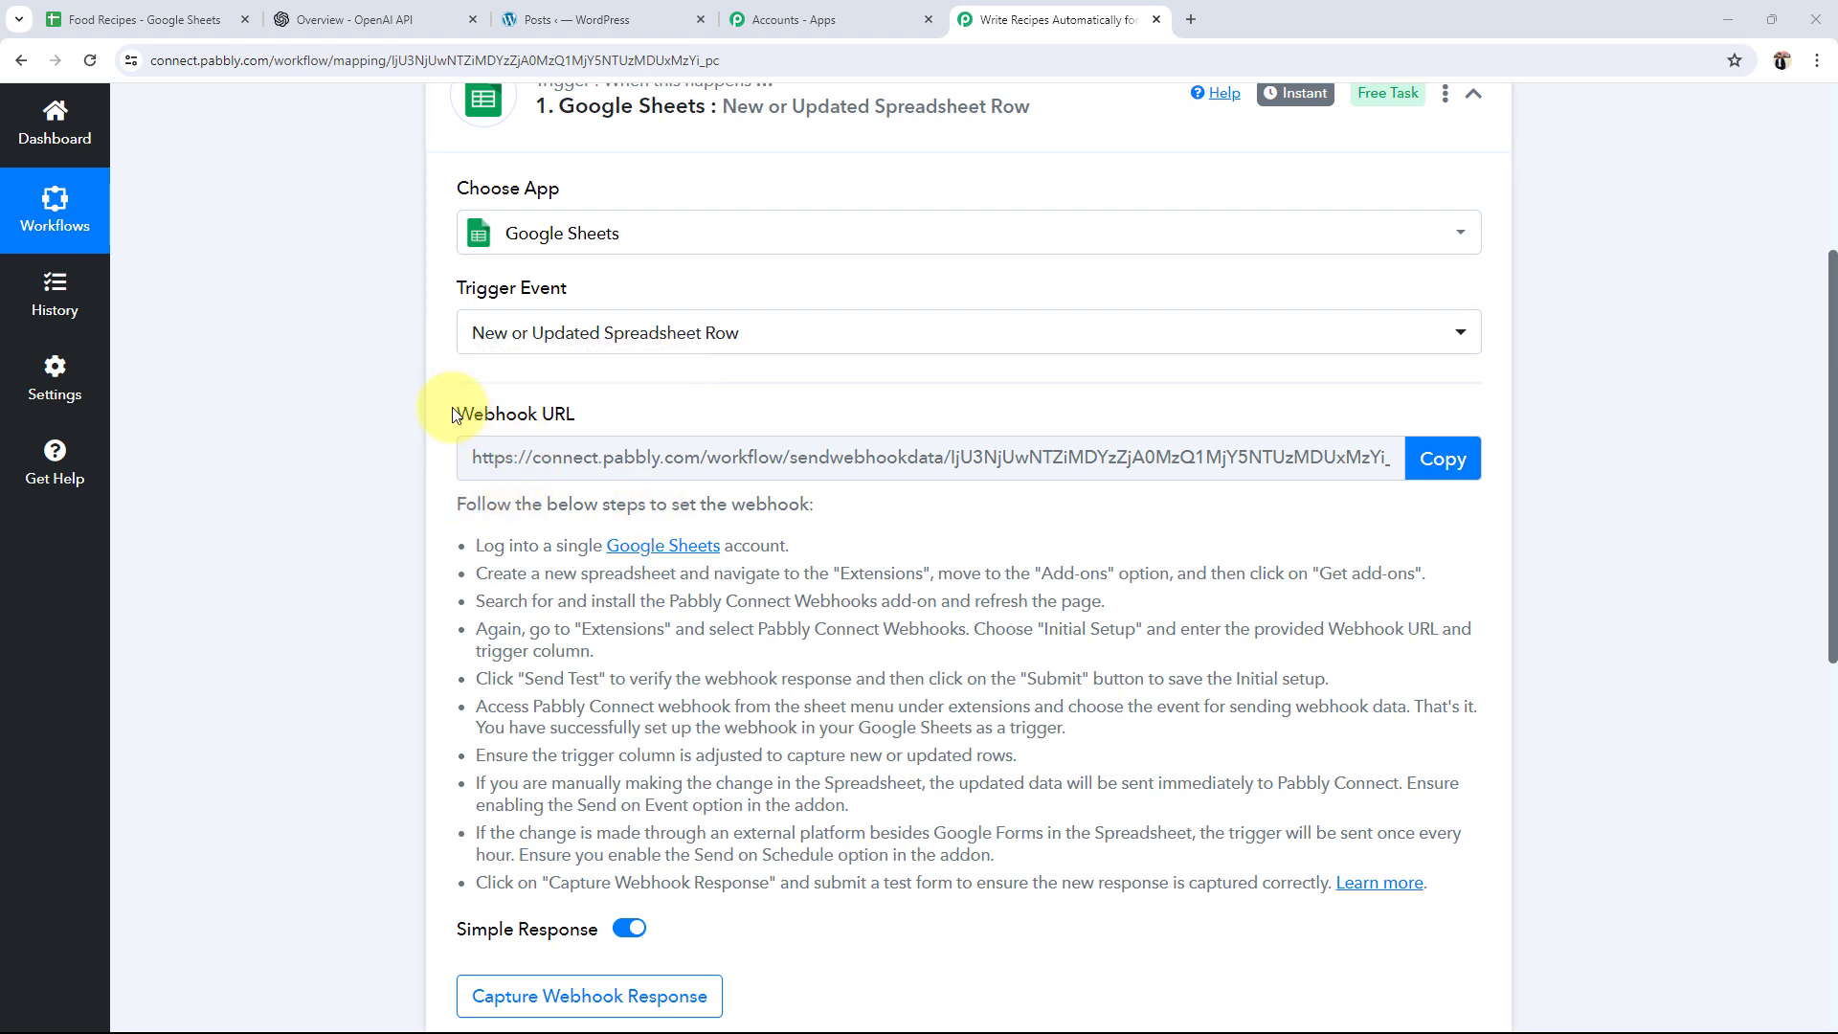
drag(461, 414, 586, 426)
click(330, 456)
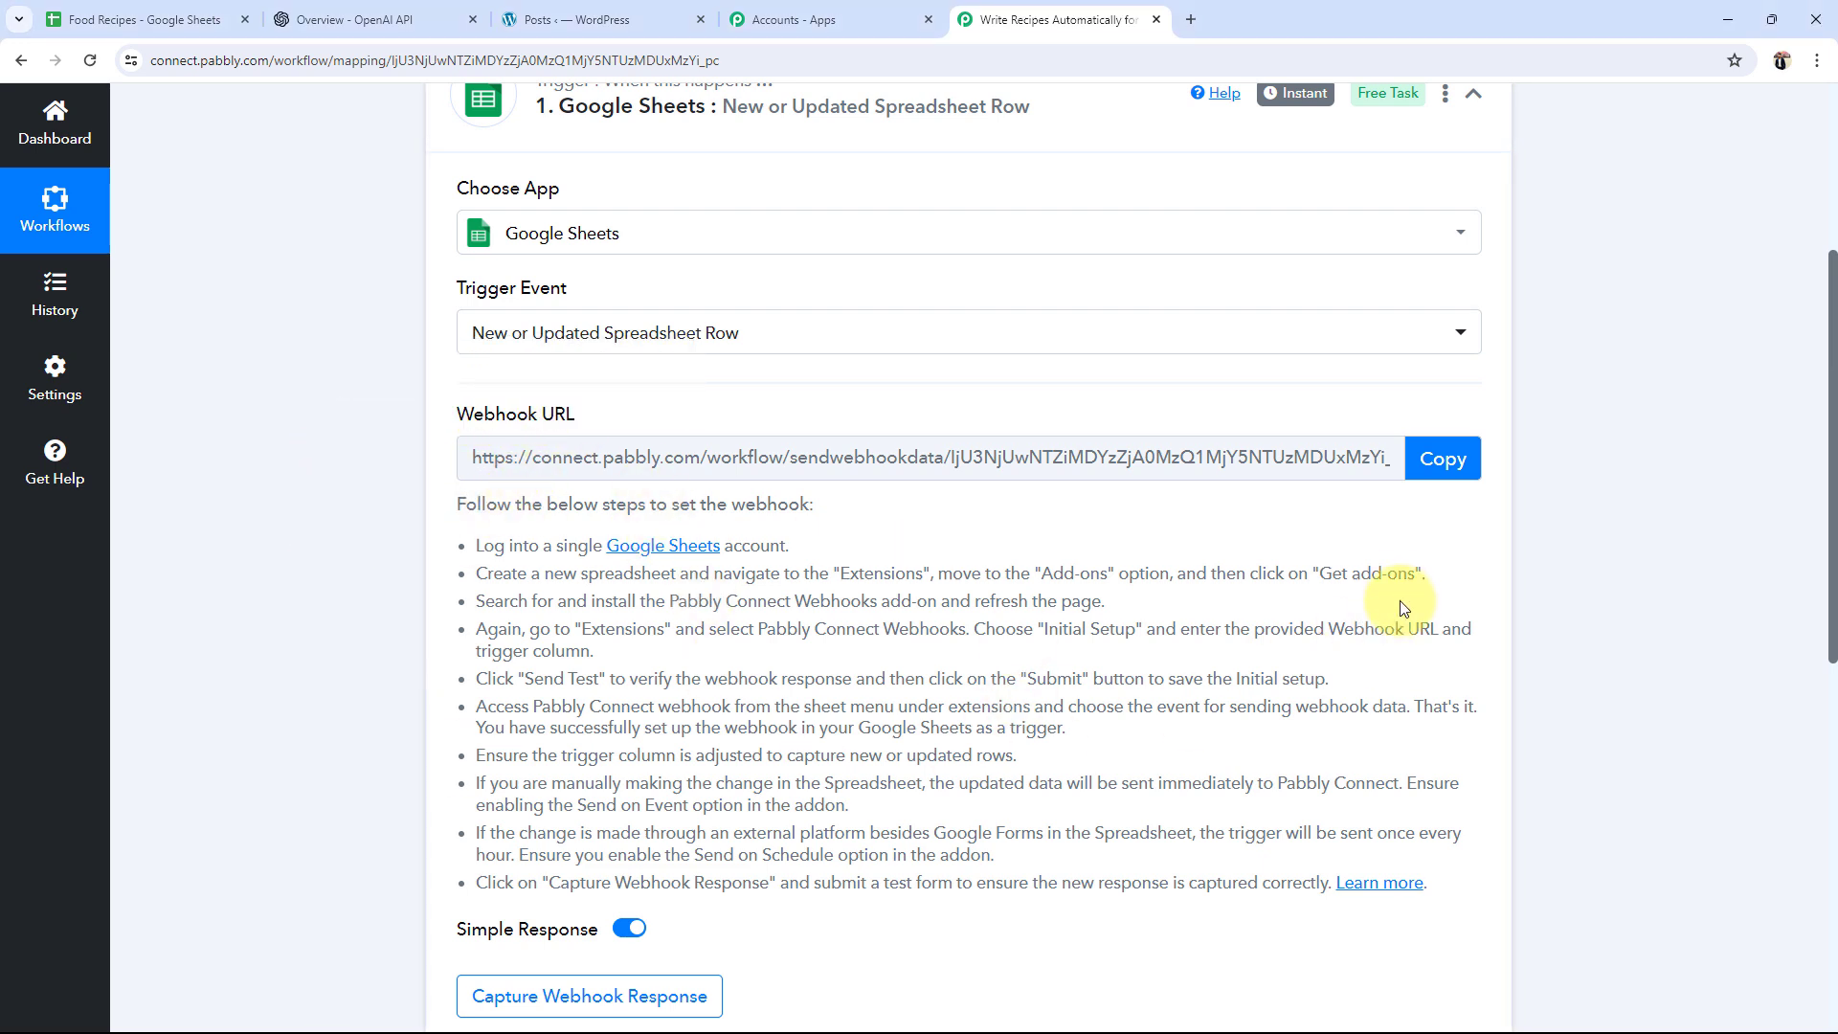
click(1433, 458)
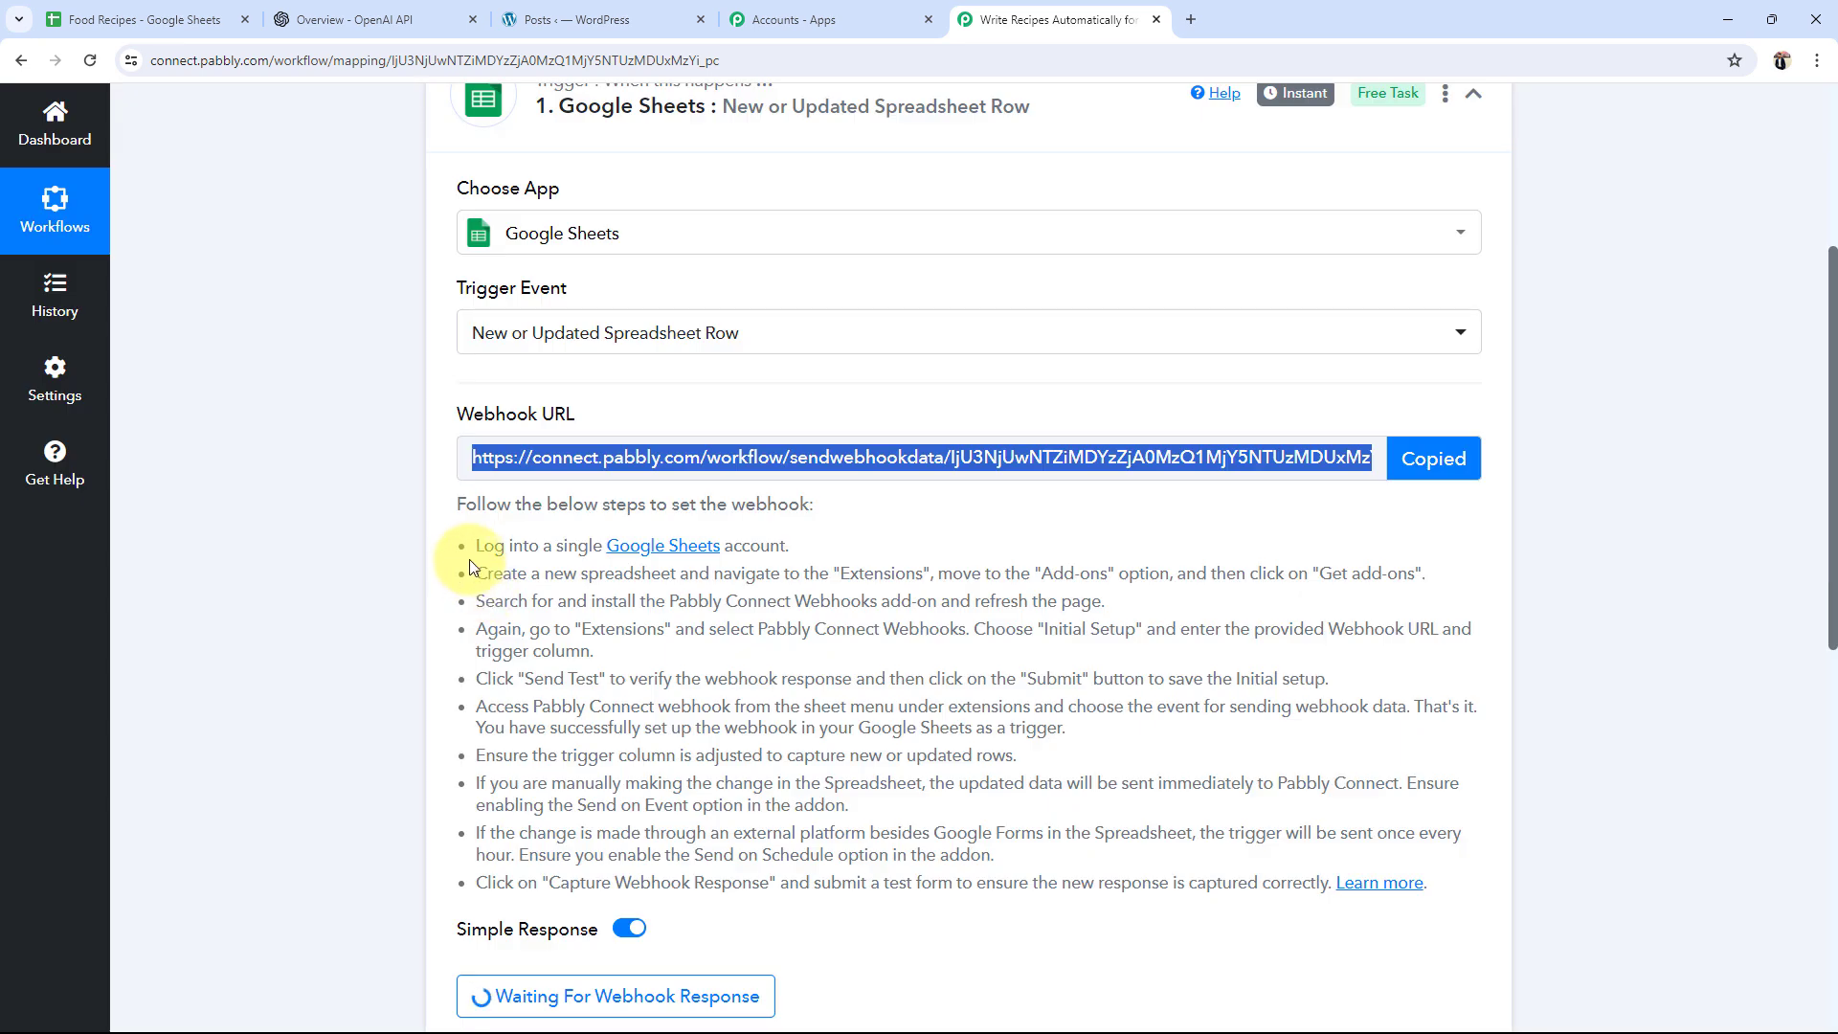
drag(476, 544, 1431, 885)
click(348, 670)
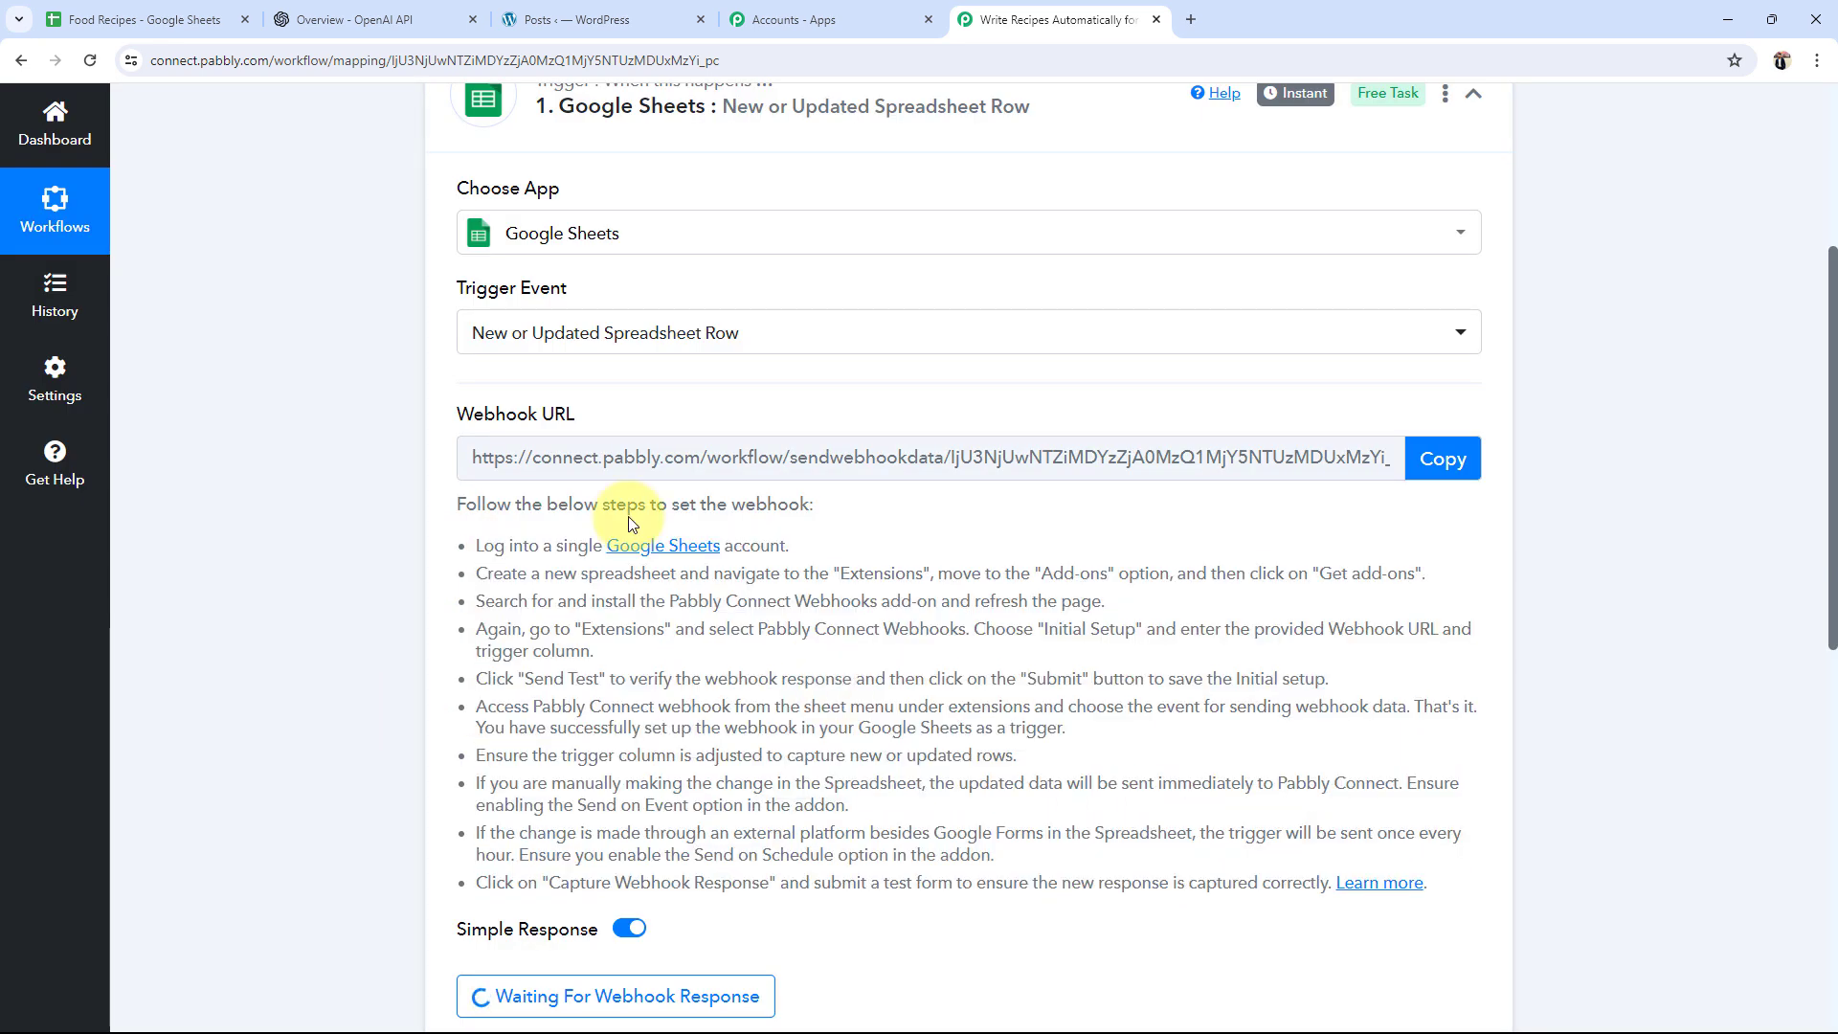
Step: From the Food Recipes sheet, find Pabbly Connect Webhooks in the Google Workspace Marketplace, check its listing, and close the marketplace
click(101, 19)
click(600, 569)
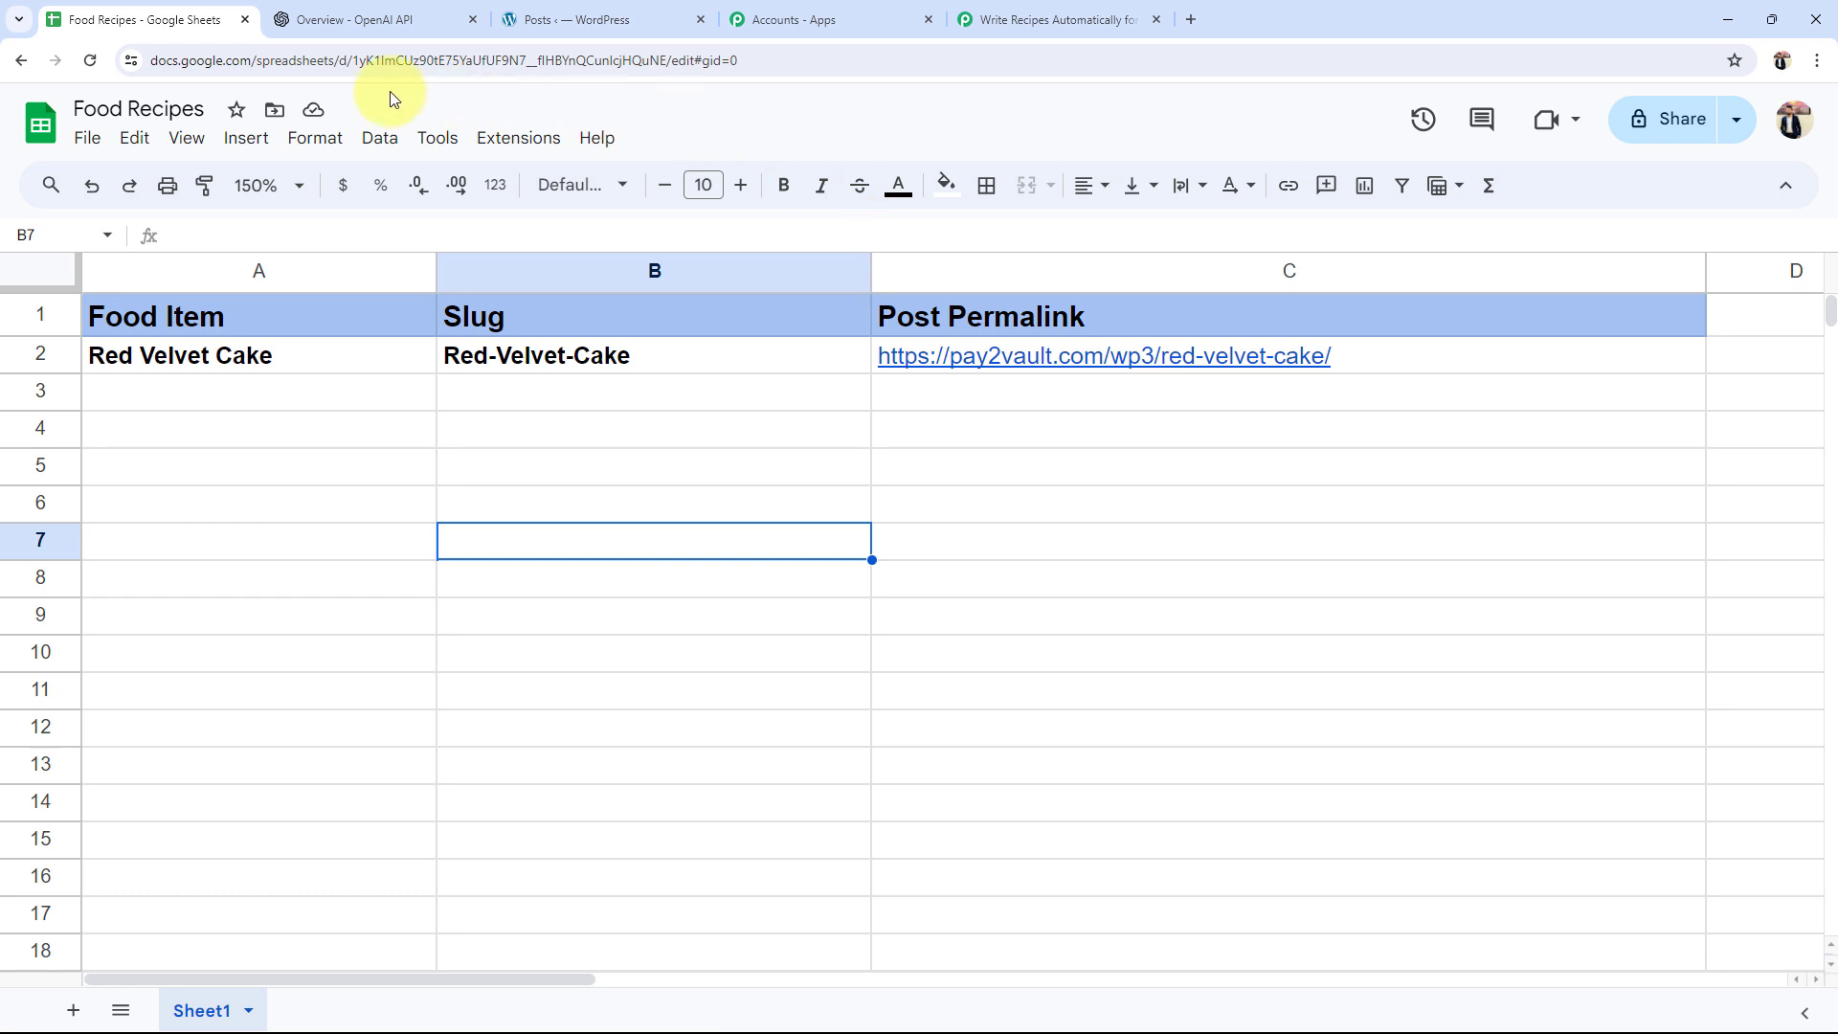
click(509, 139)
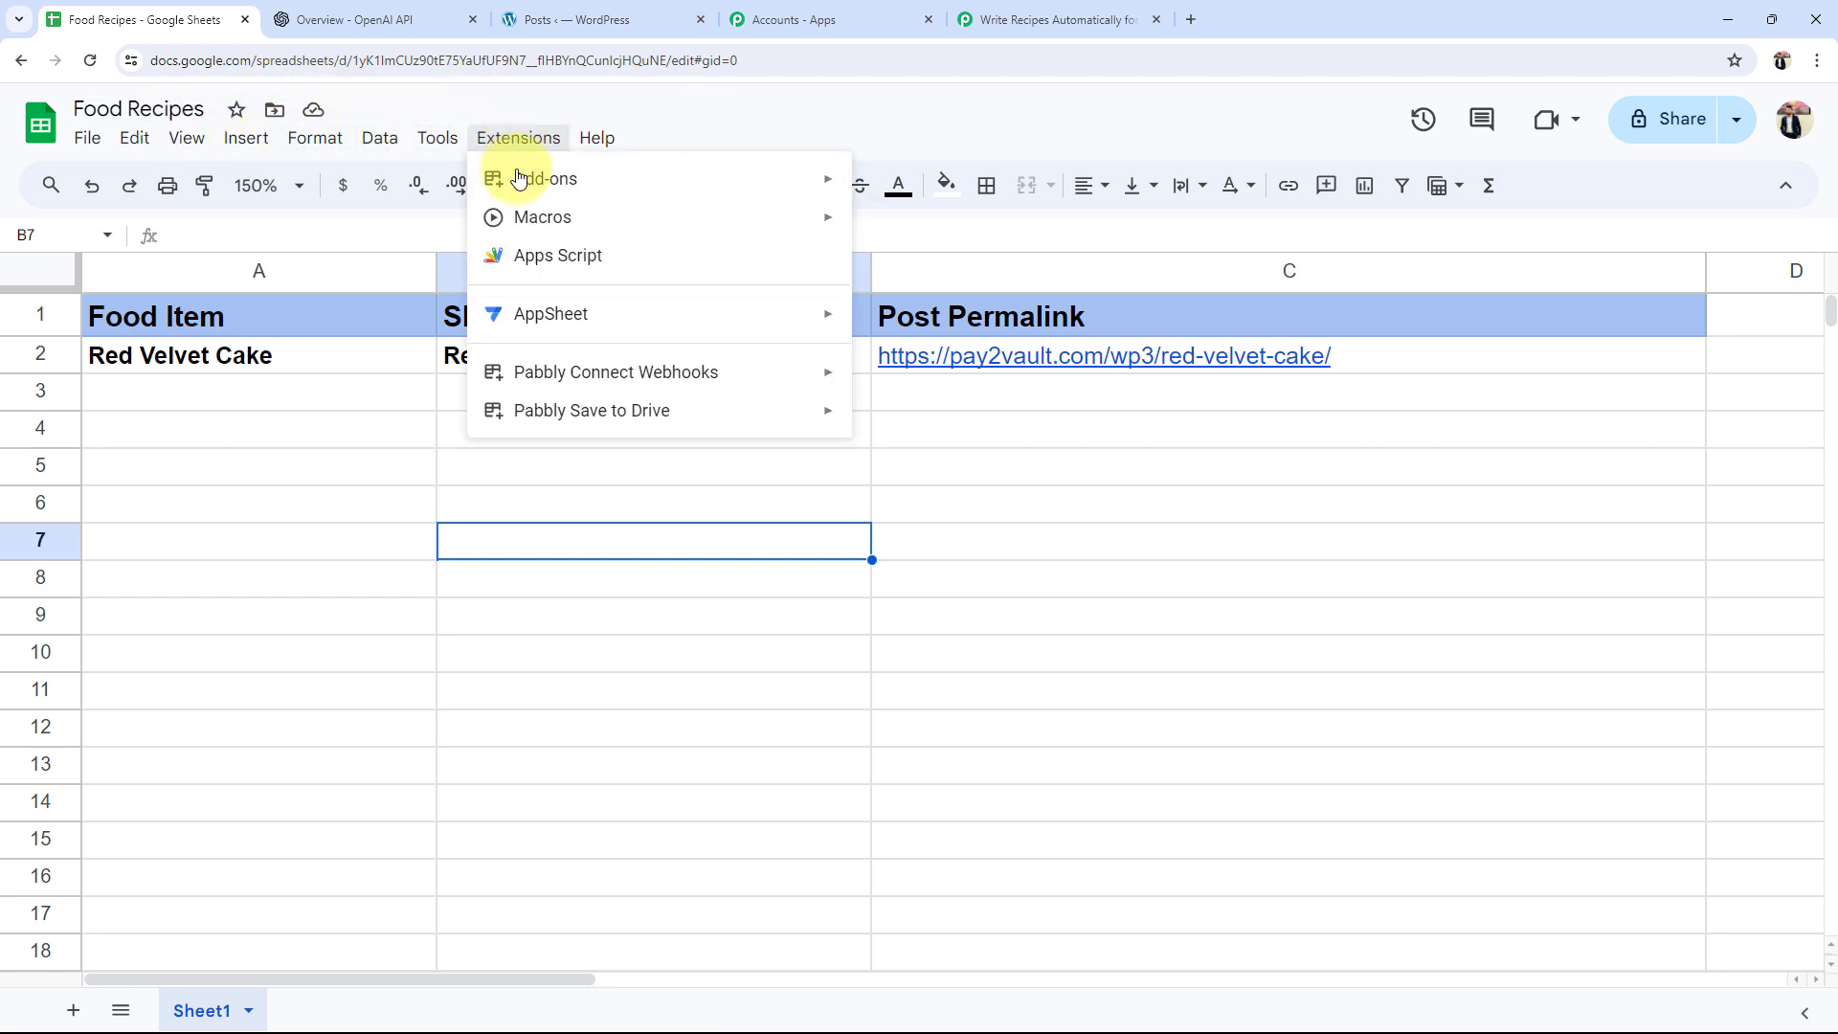
mouse_move(503, 178)
click(907, 185)
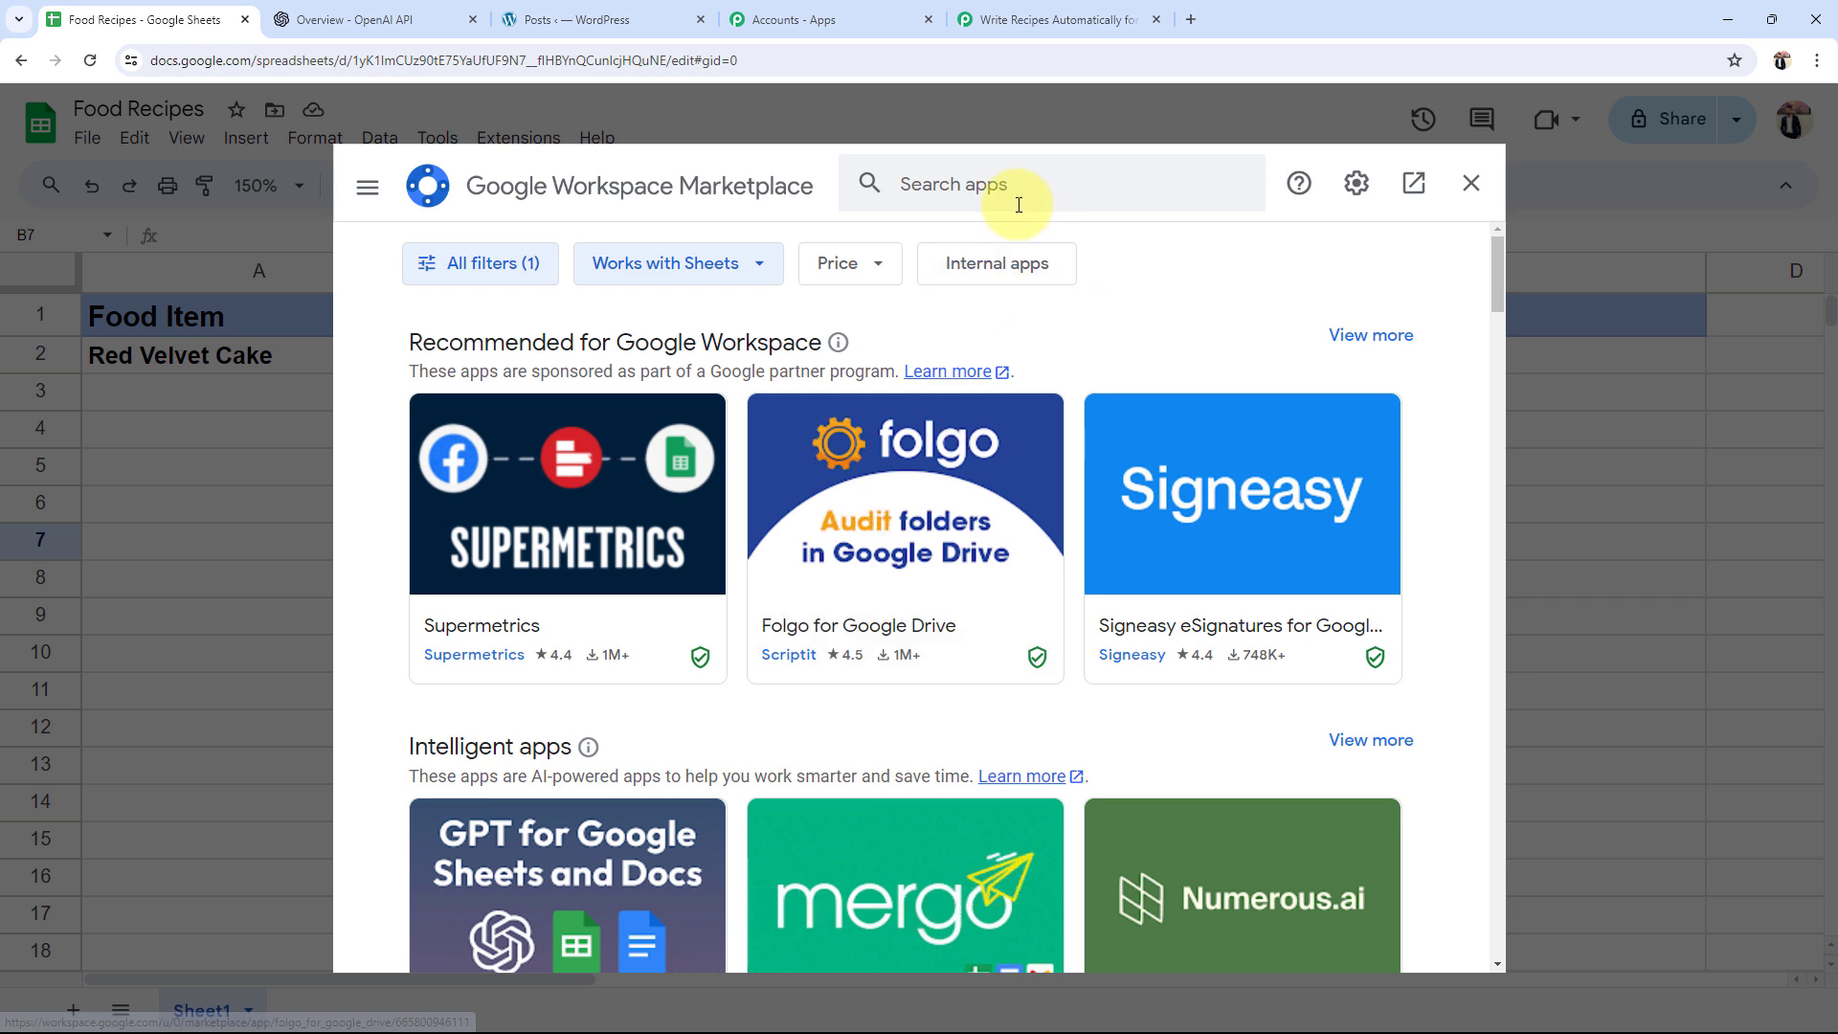
click(1004, 193)
text(p)
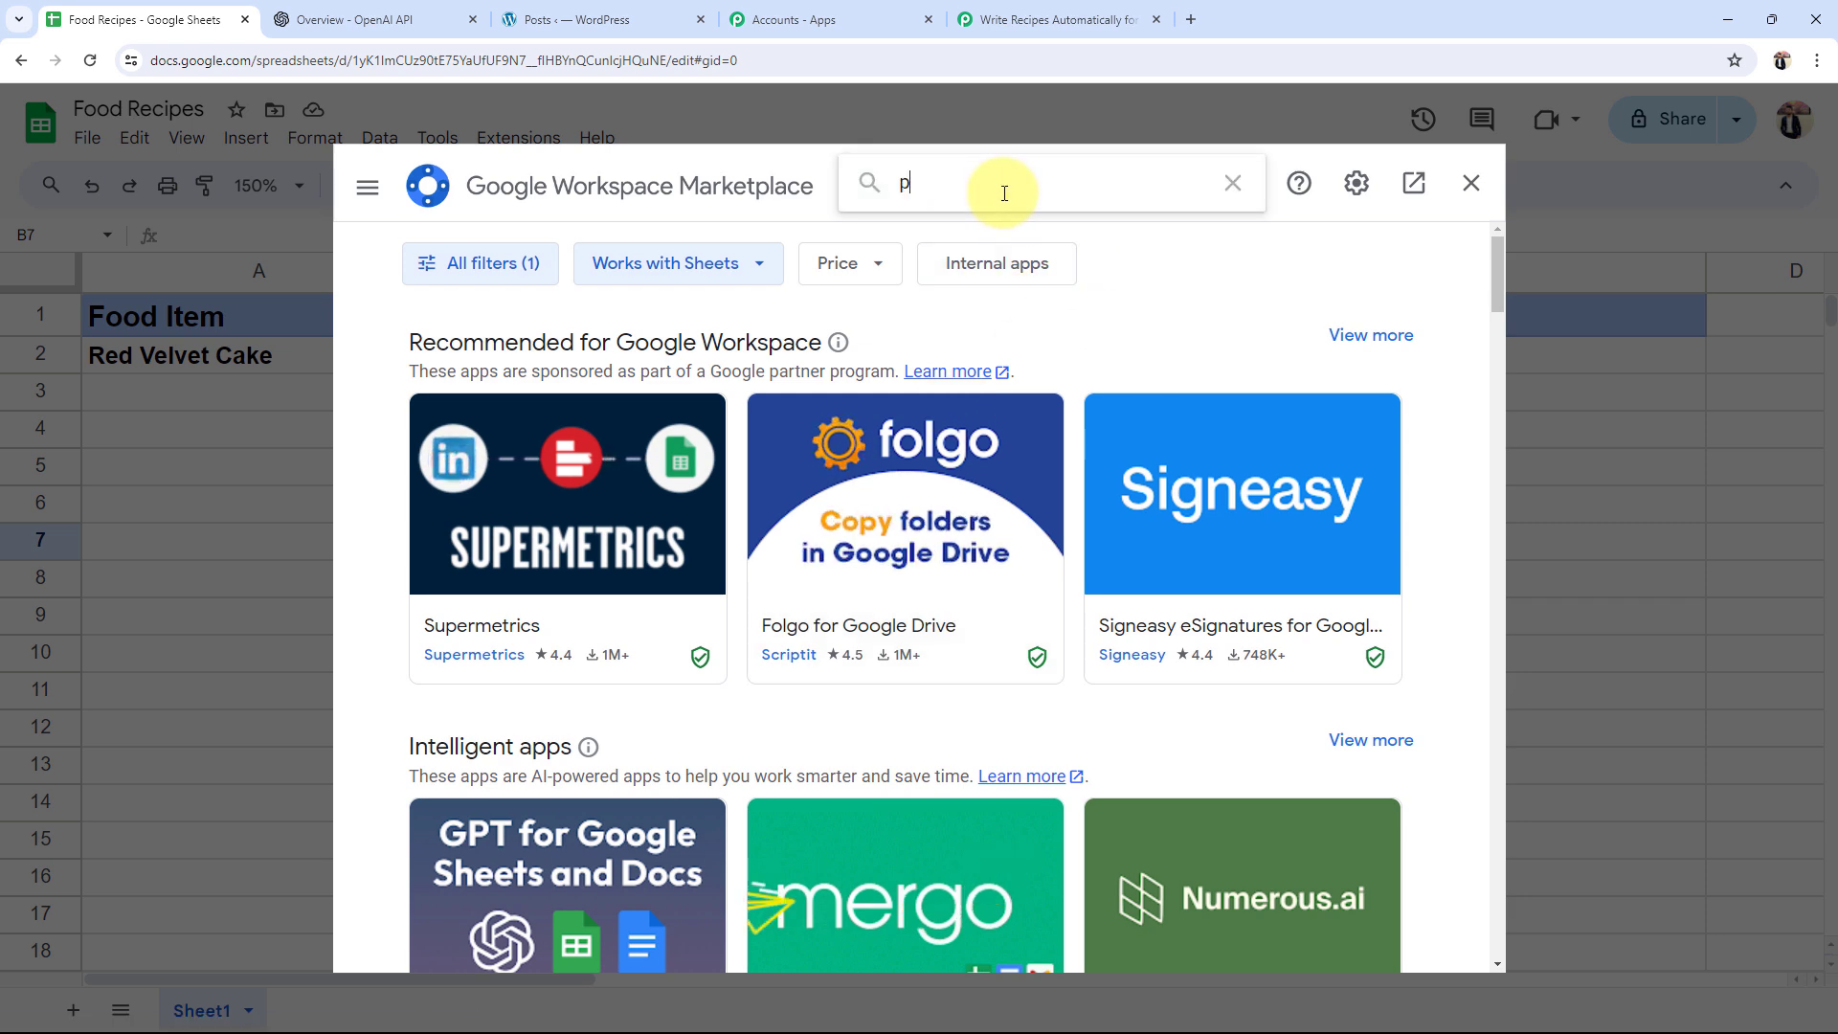
text(abbl)
click(974, 209)
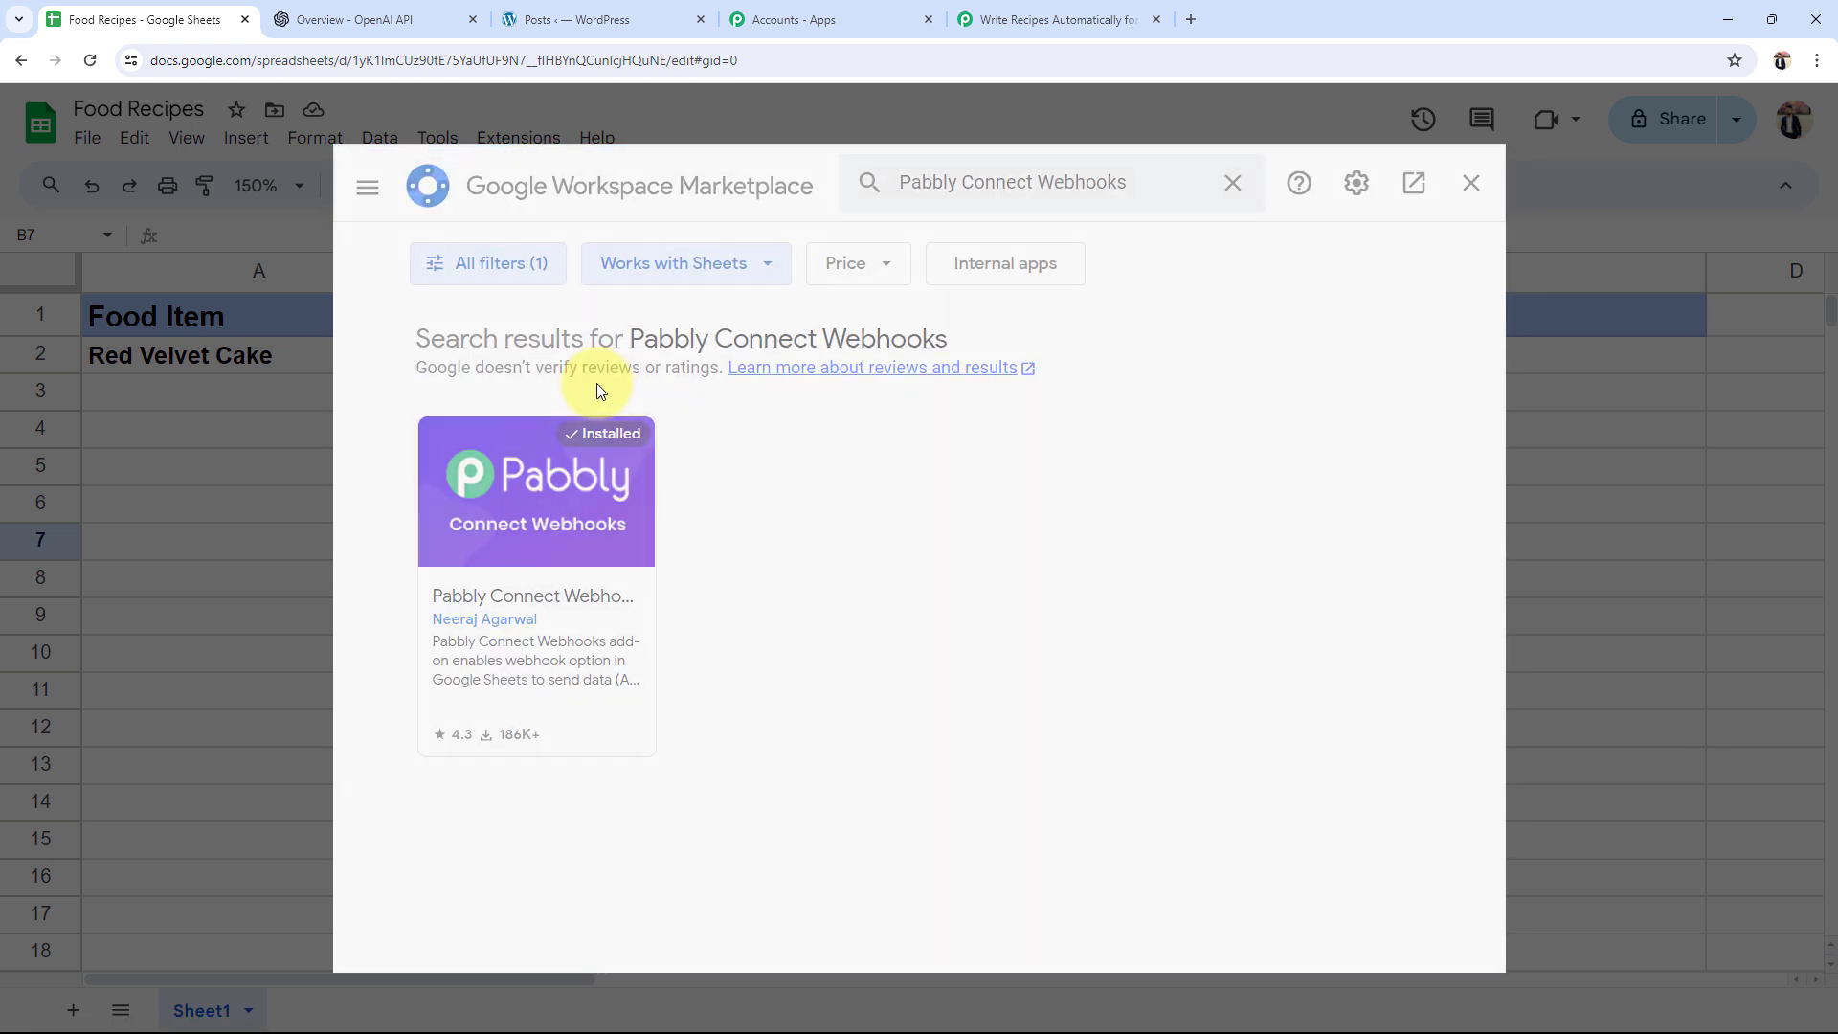
click(471, 518)
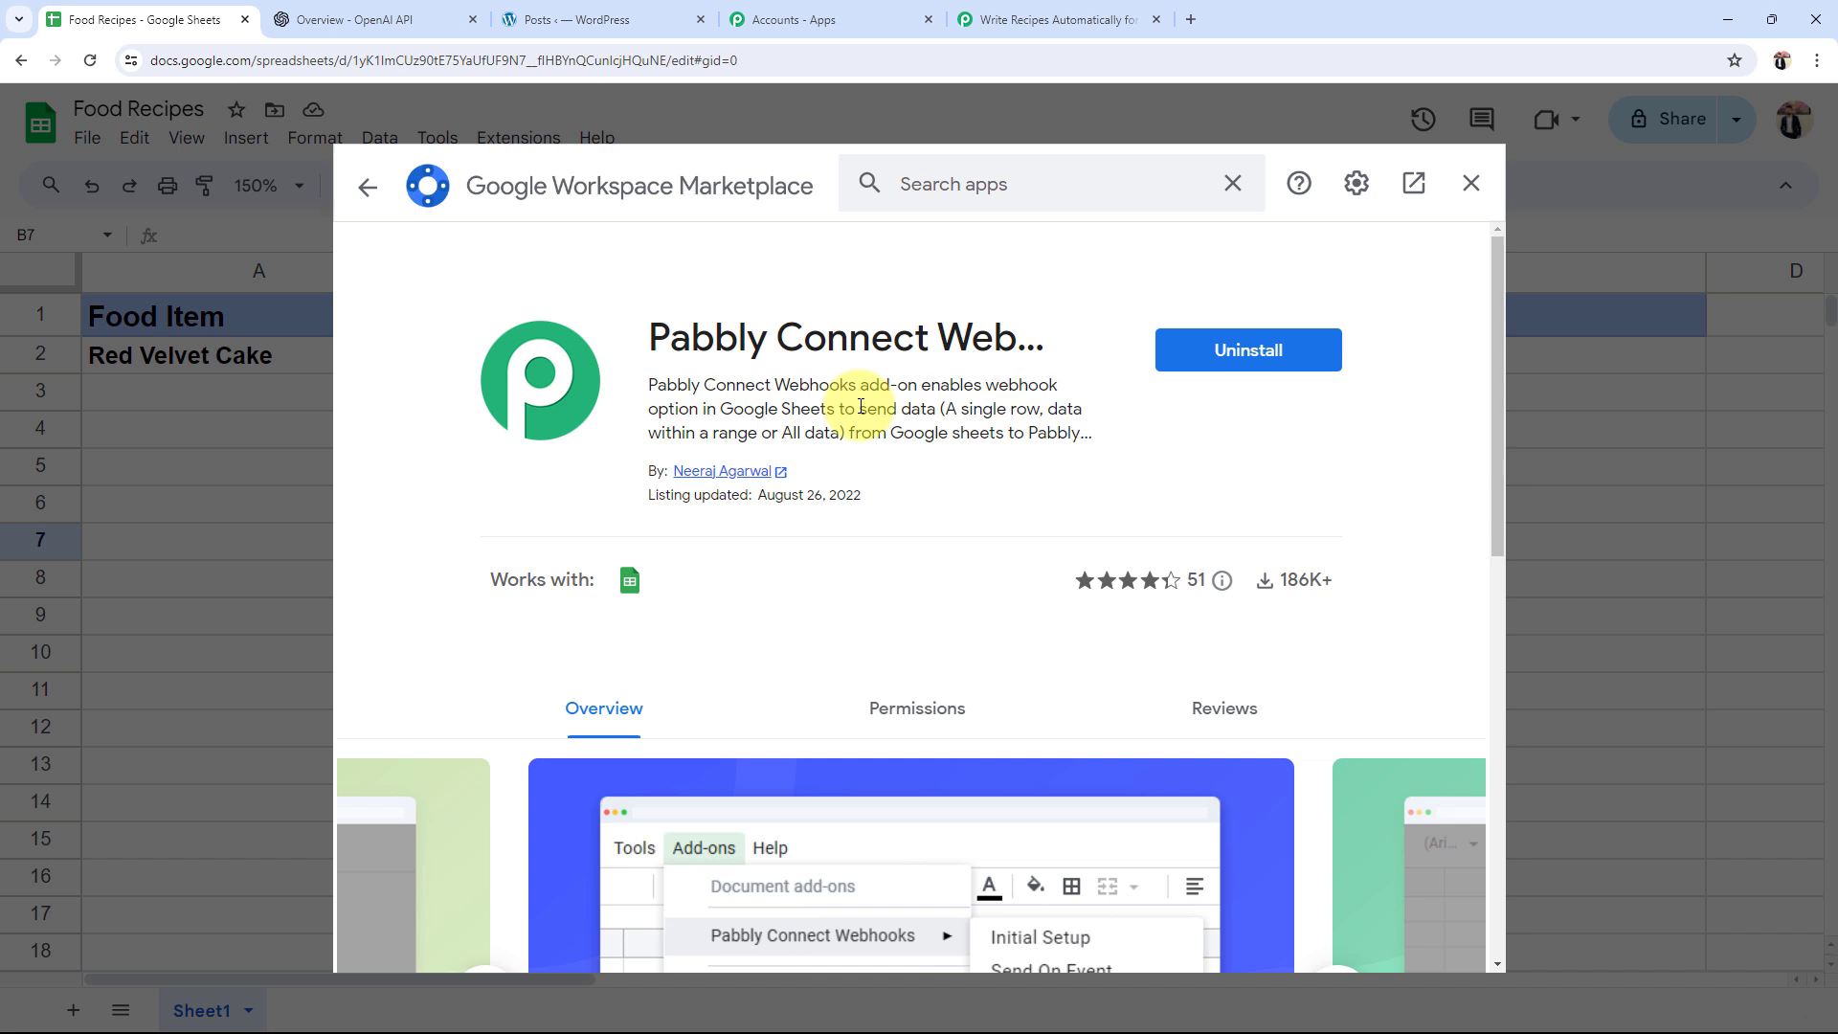
click(1471, 182)
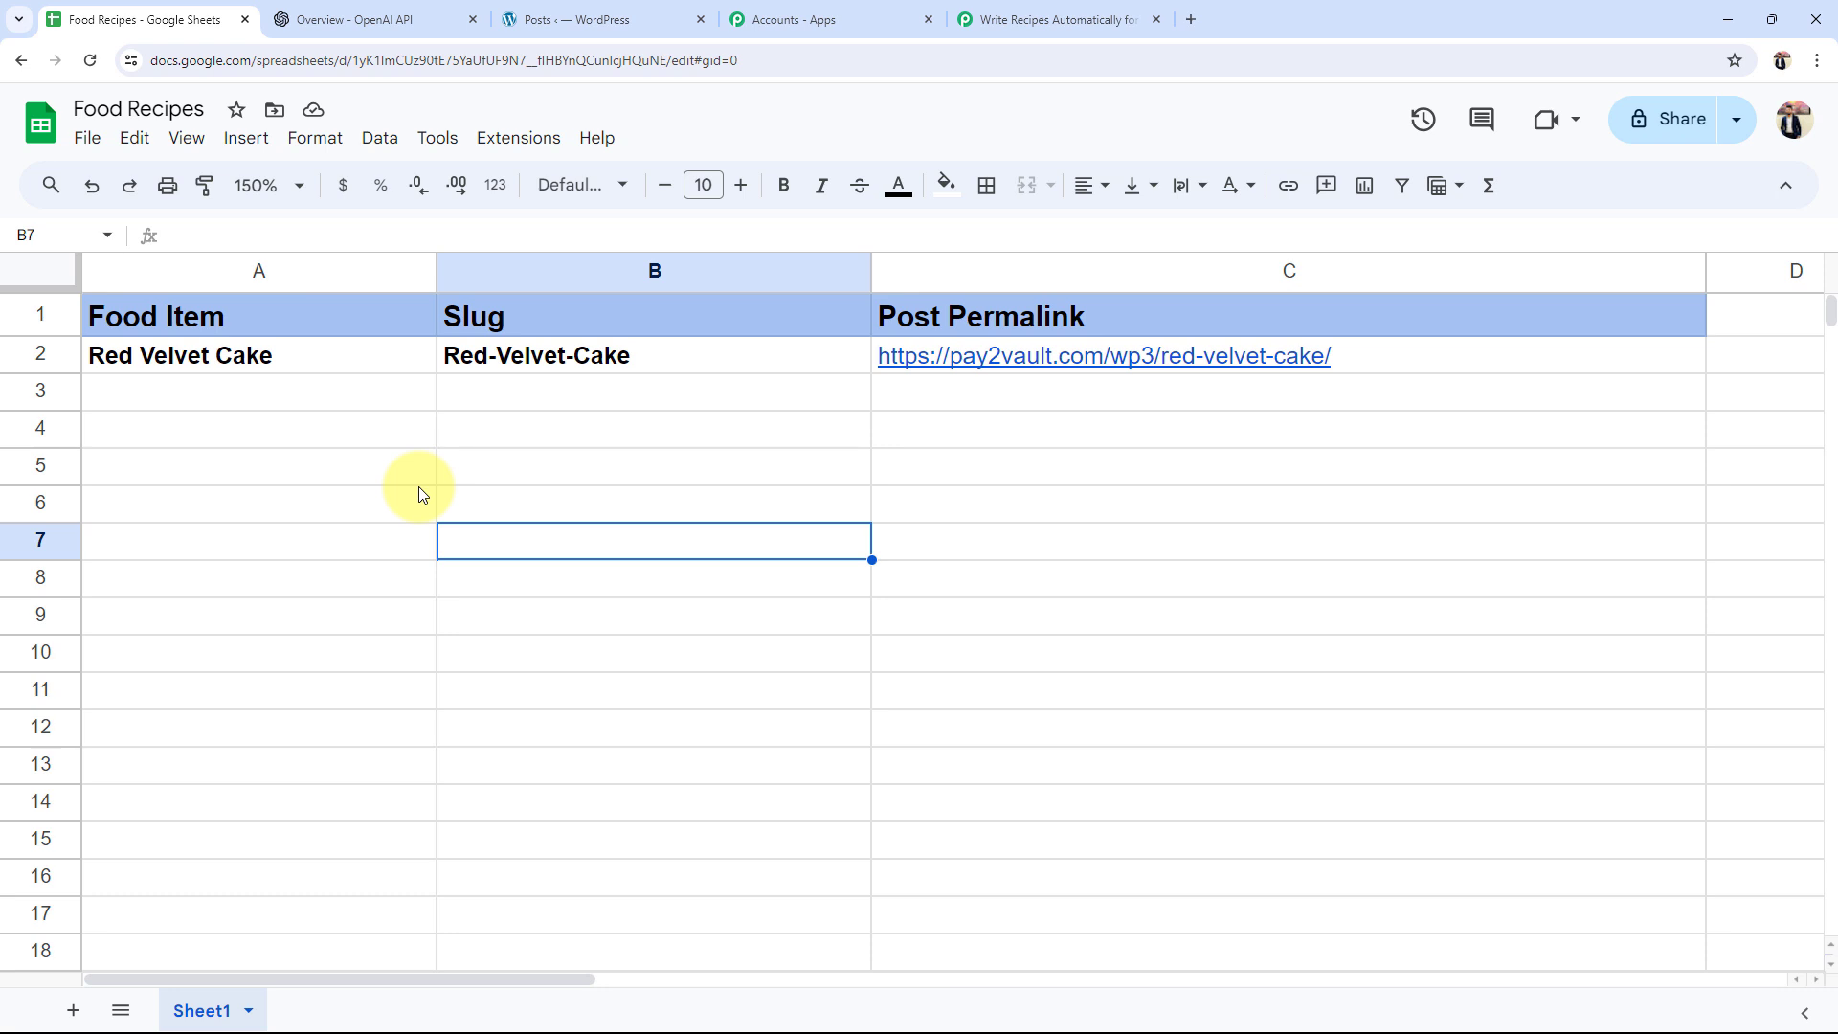
Step: Open the Pabbly Connect Webhooks Initial Setup for Sheet1 and examine its Webhook URL and Trigger Column fields
click(481, 137)
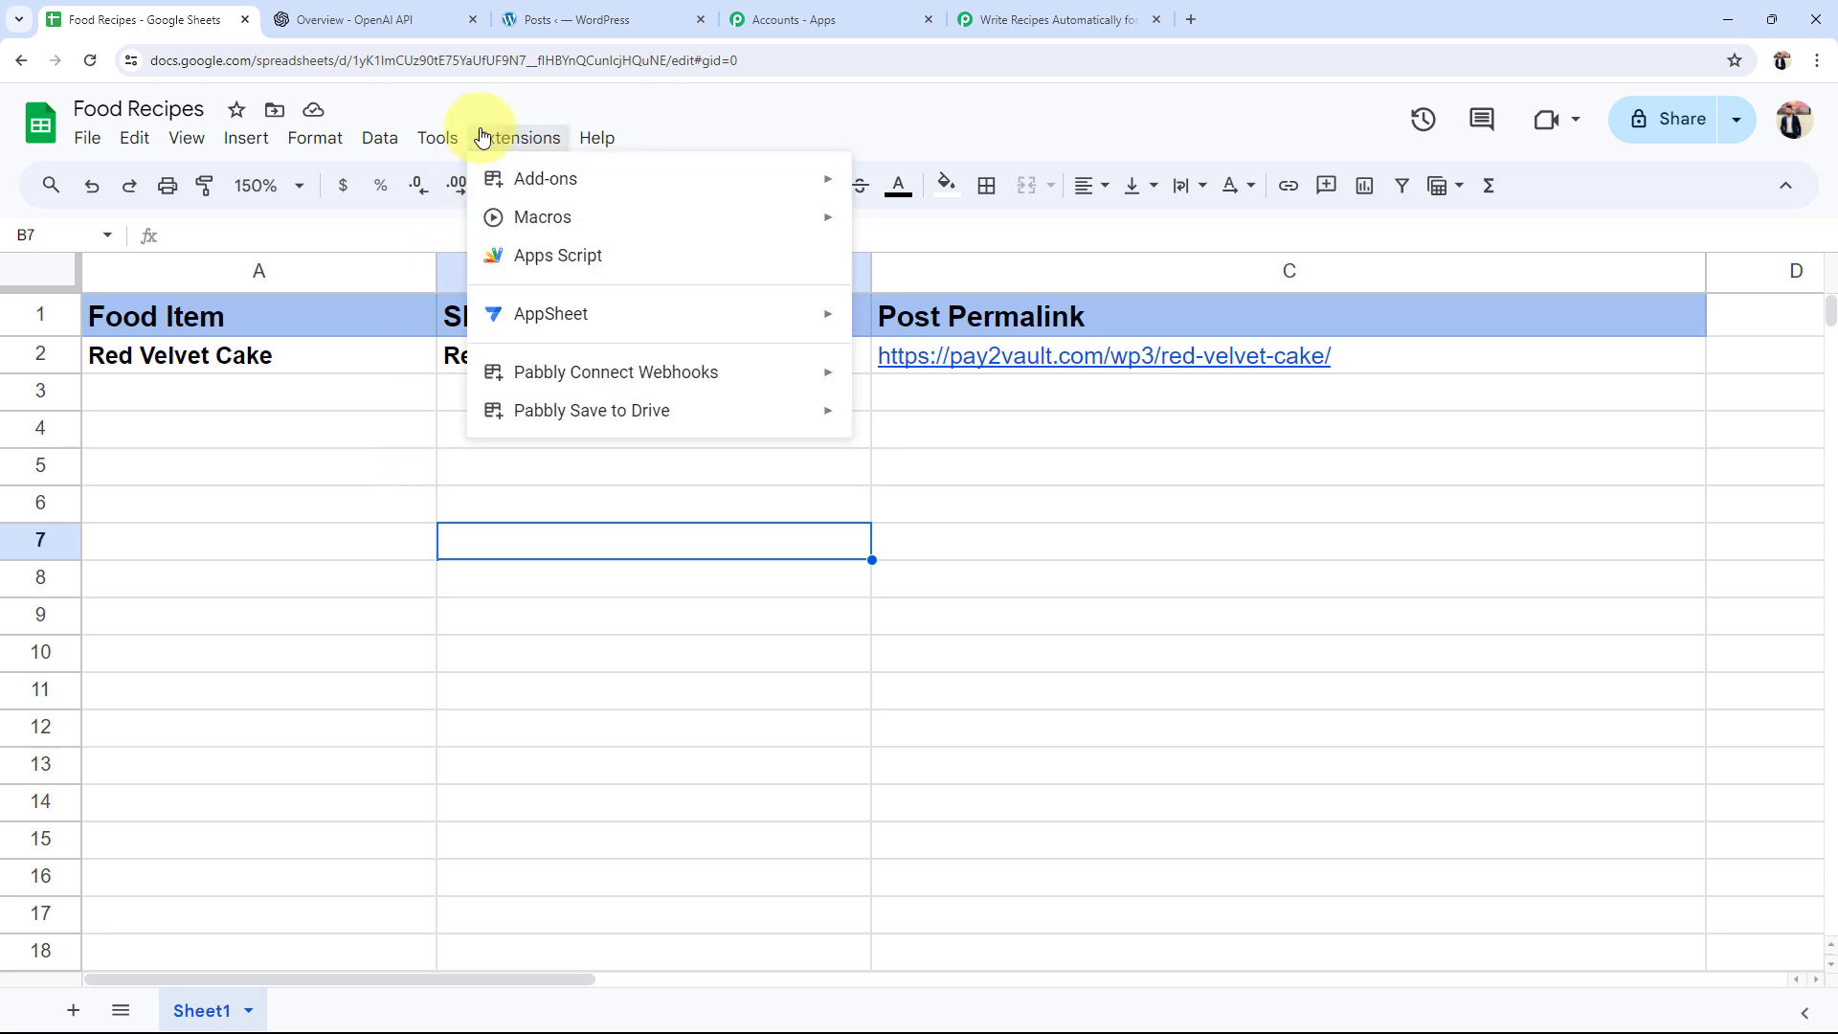
mouse_move(507, 369)
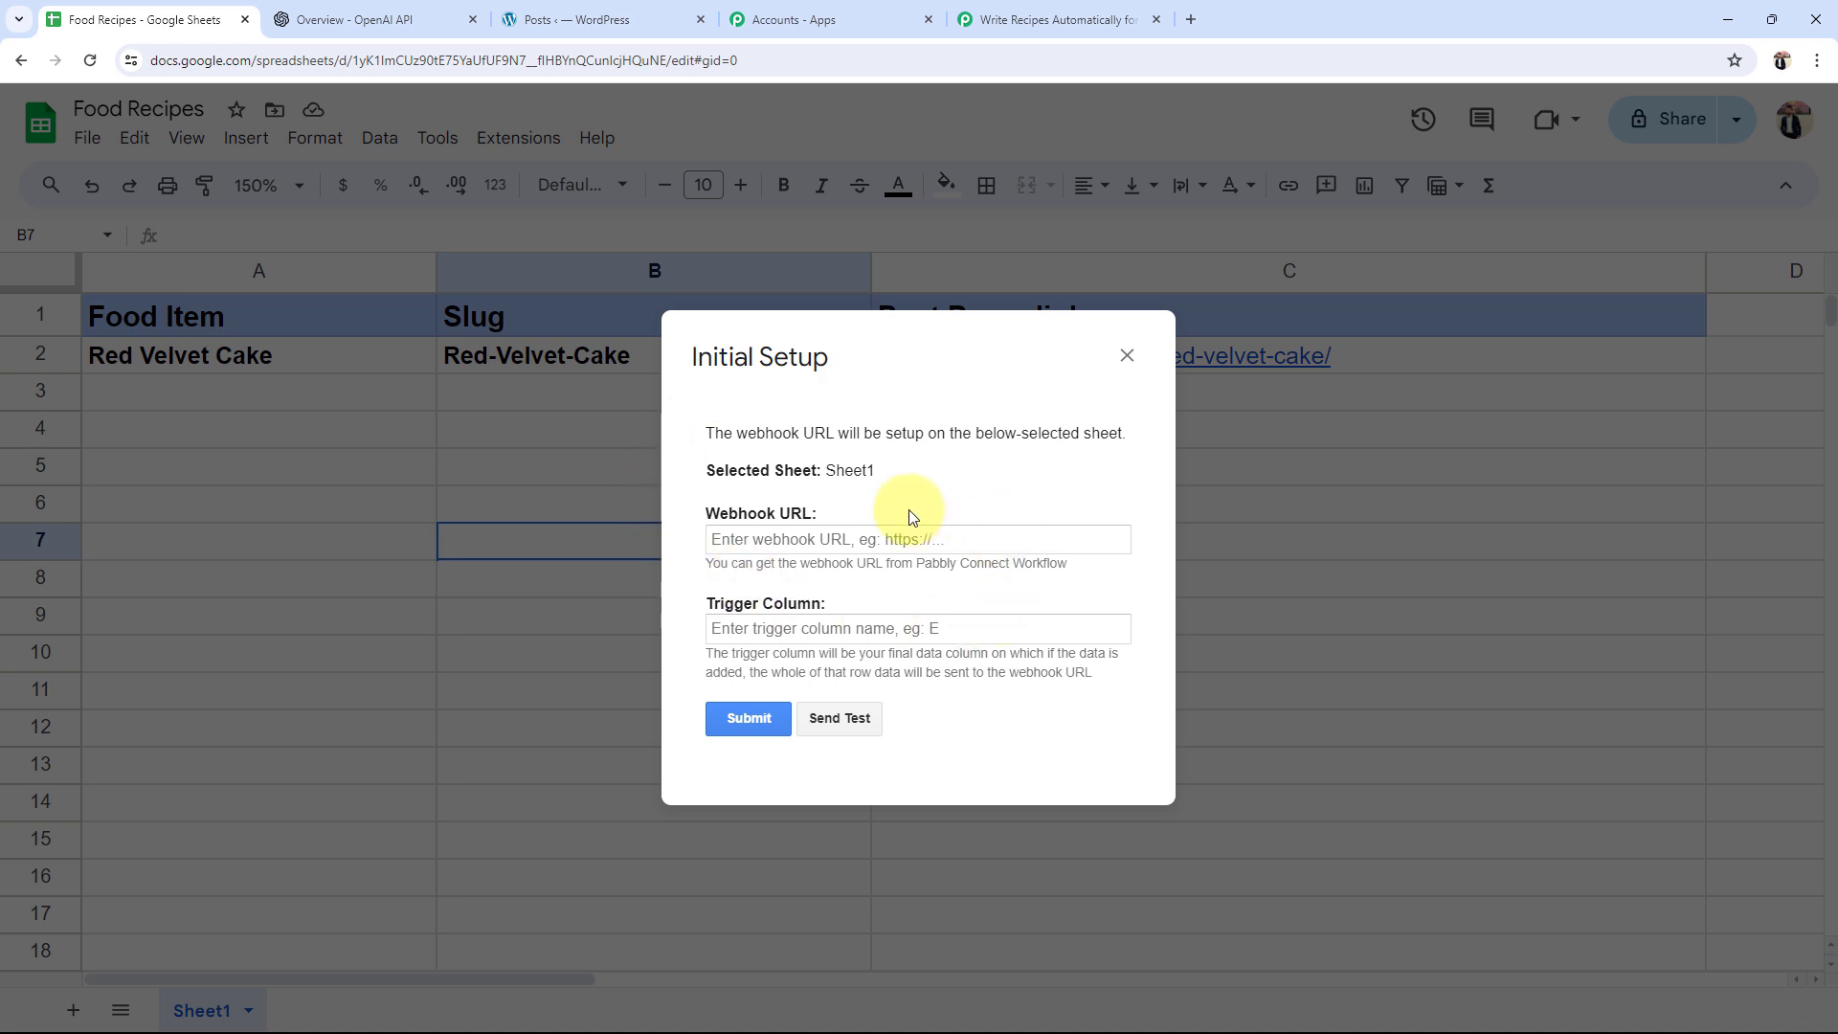
drag(710, 517, 819, 515)
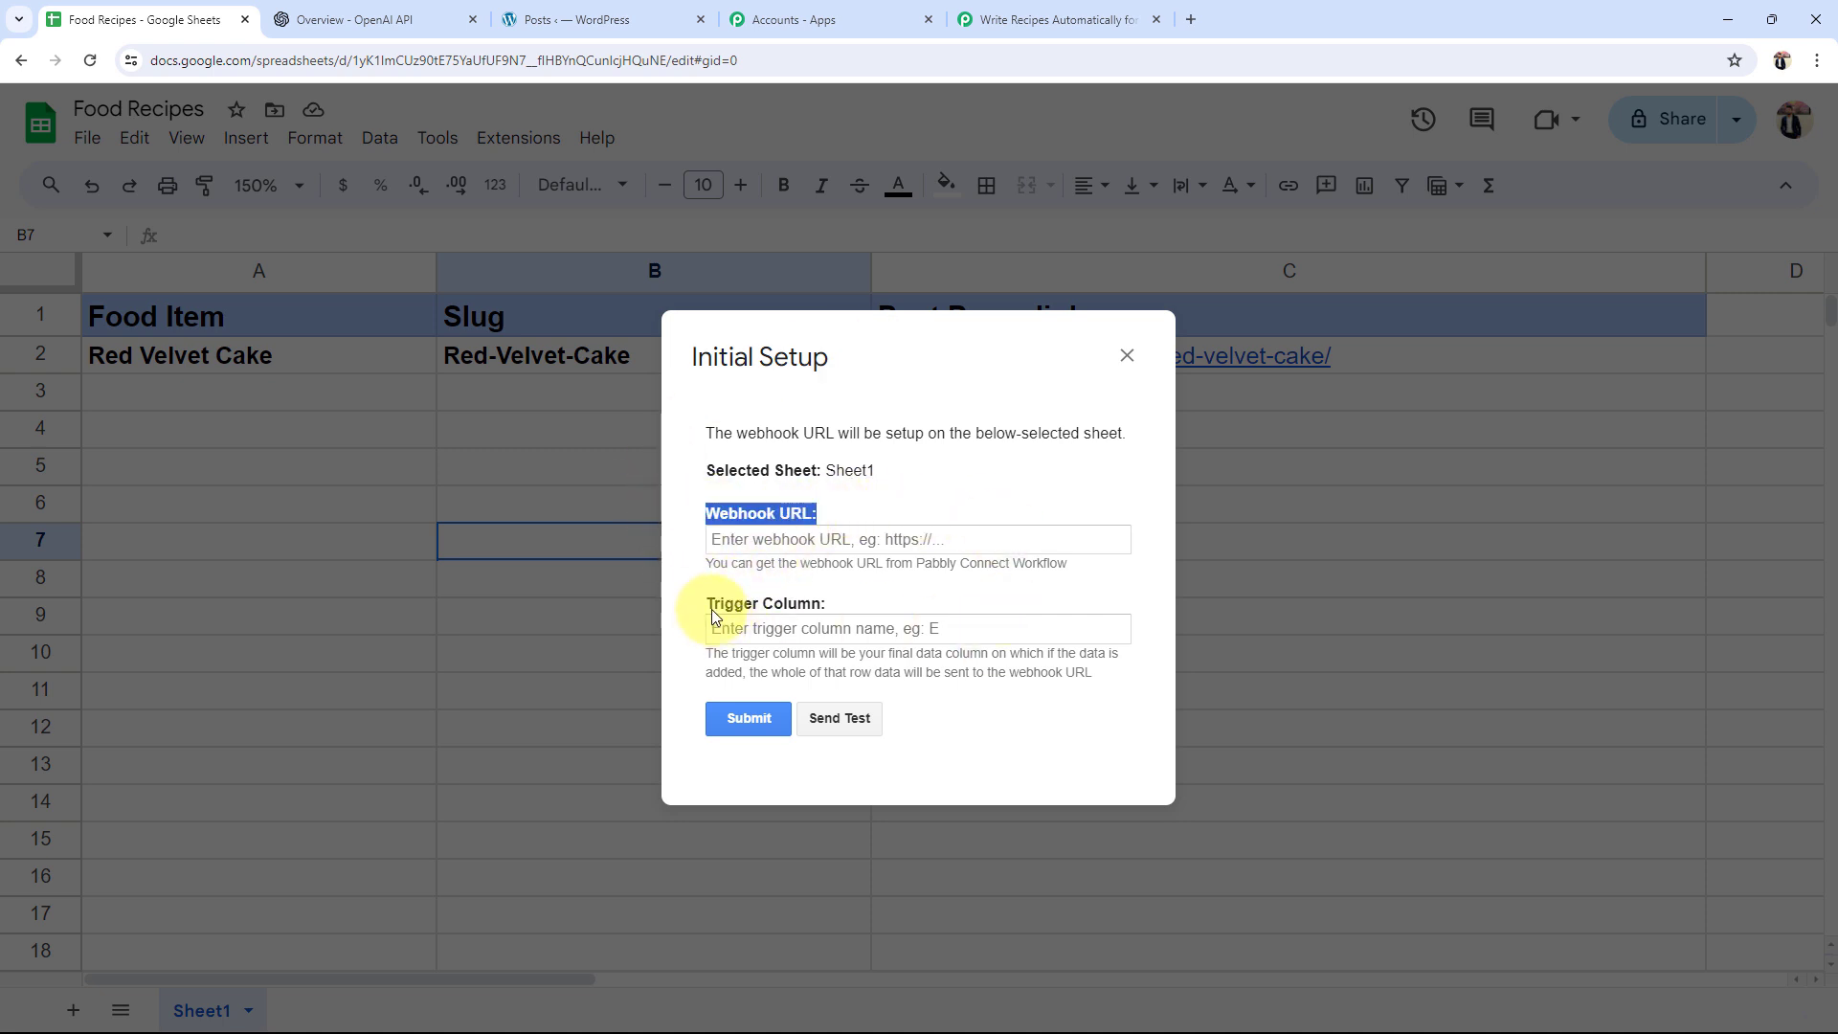
drag(711, 607, 819, 610)
click(839, 595)
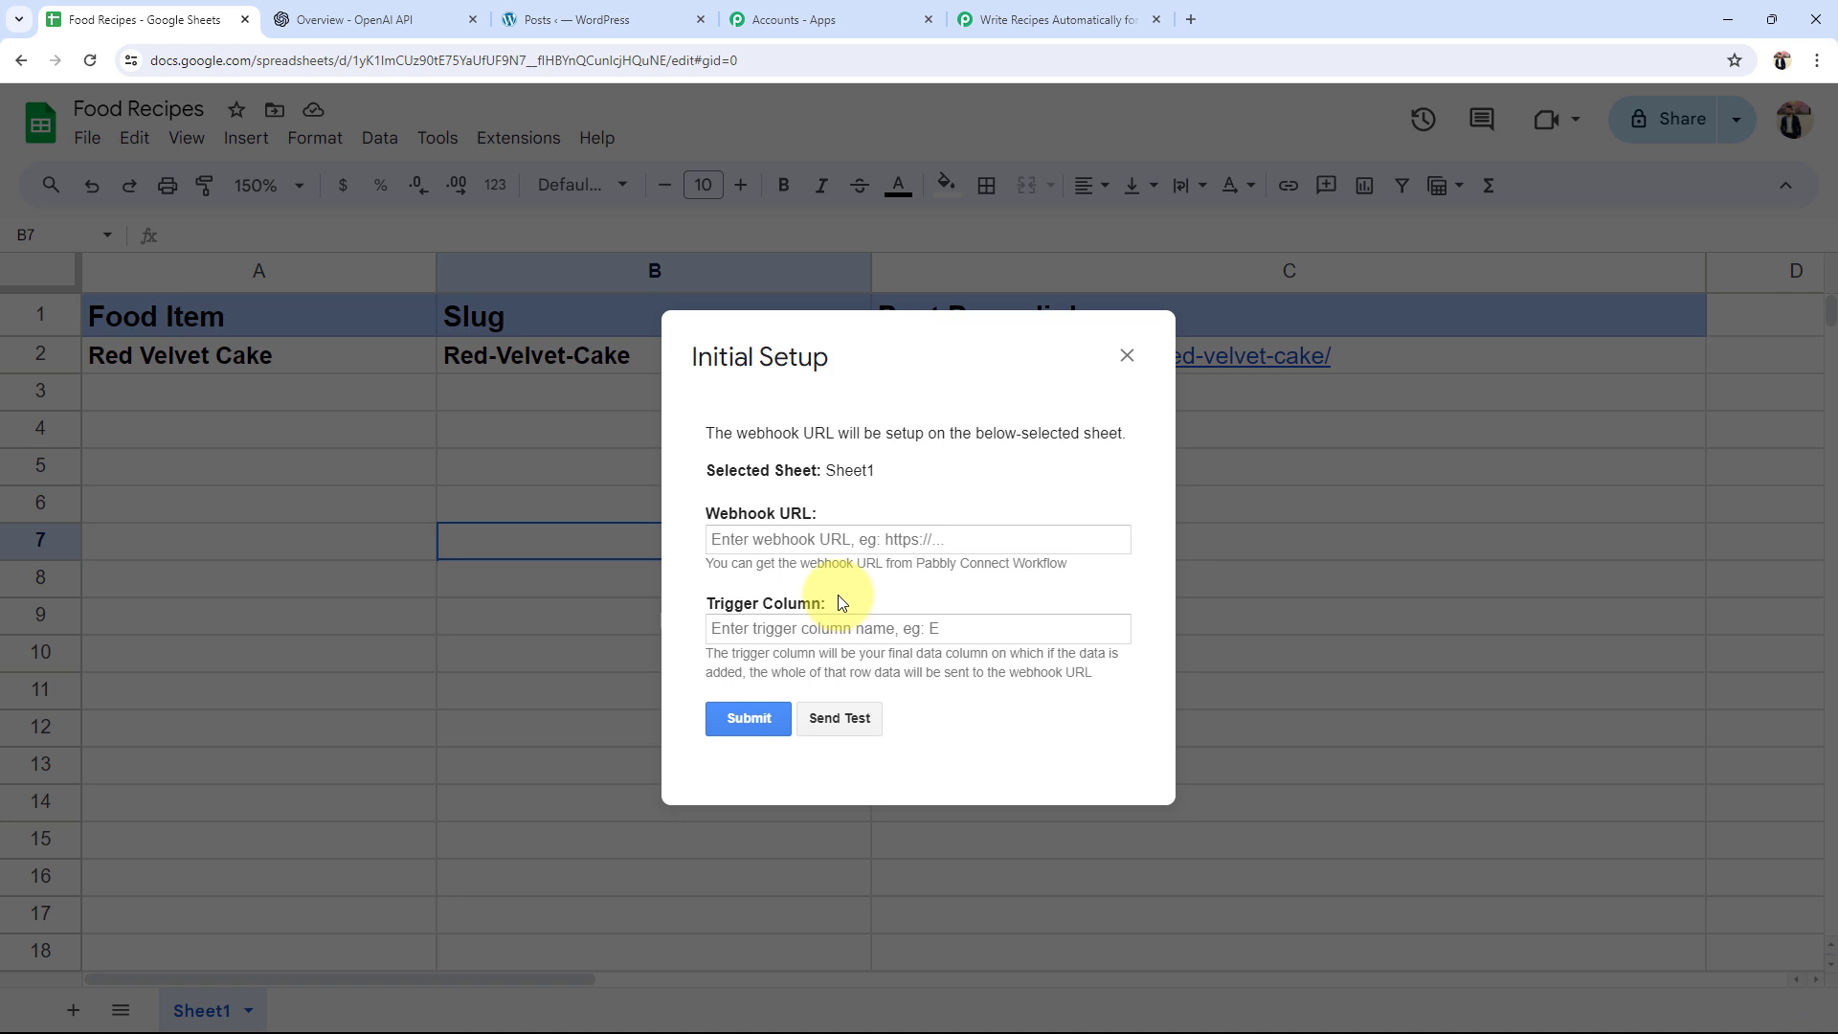
Step: Copy the Google Sheets trigger's webhook URL from the Pabbly Connect workflow into the Webhook URL field of the Food Recipes sheet's Initial Setup
click(1053, 19)
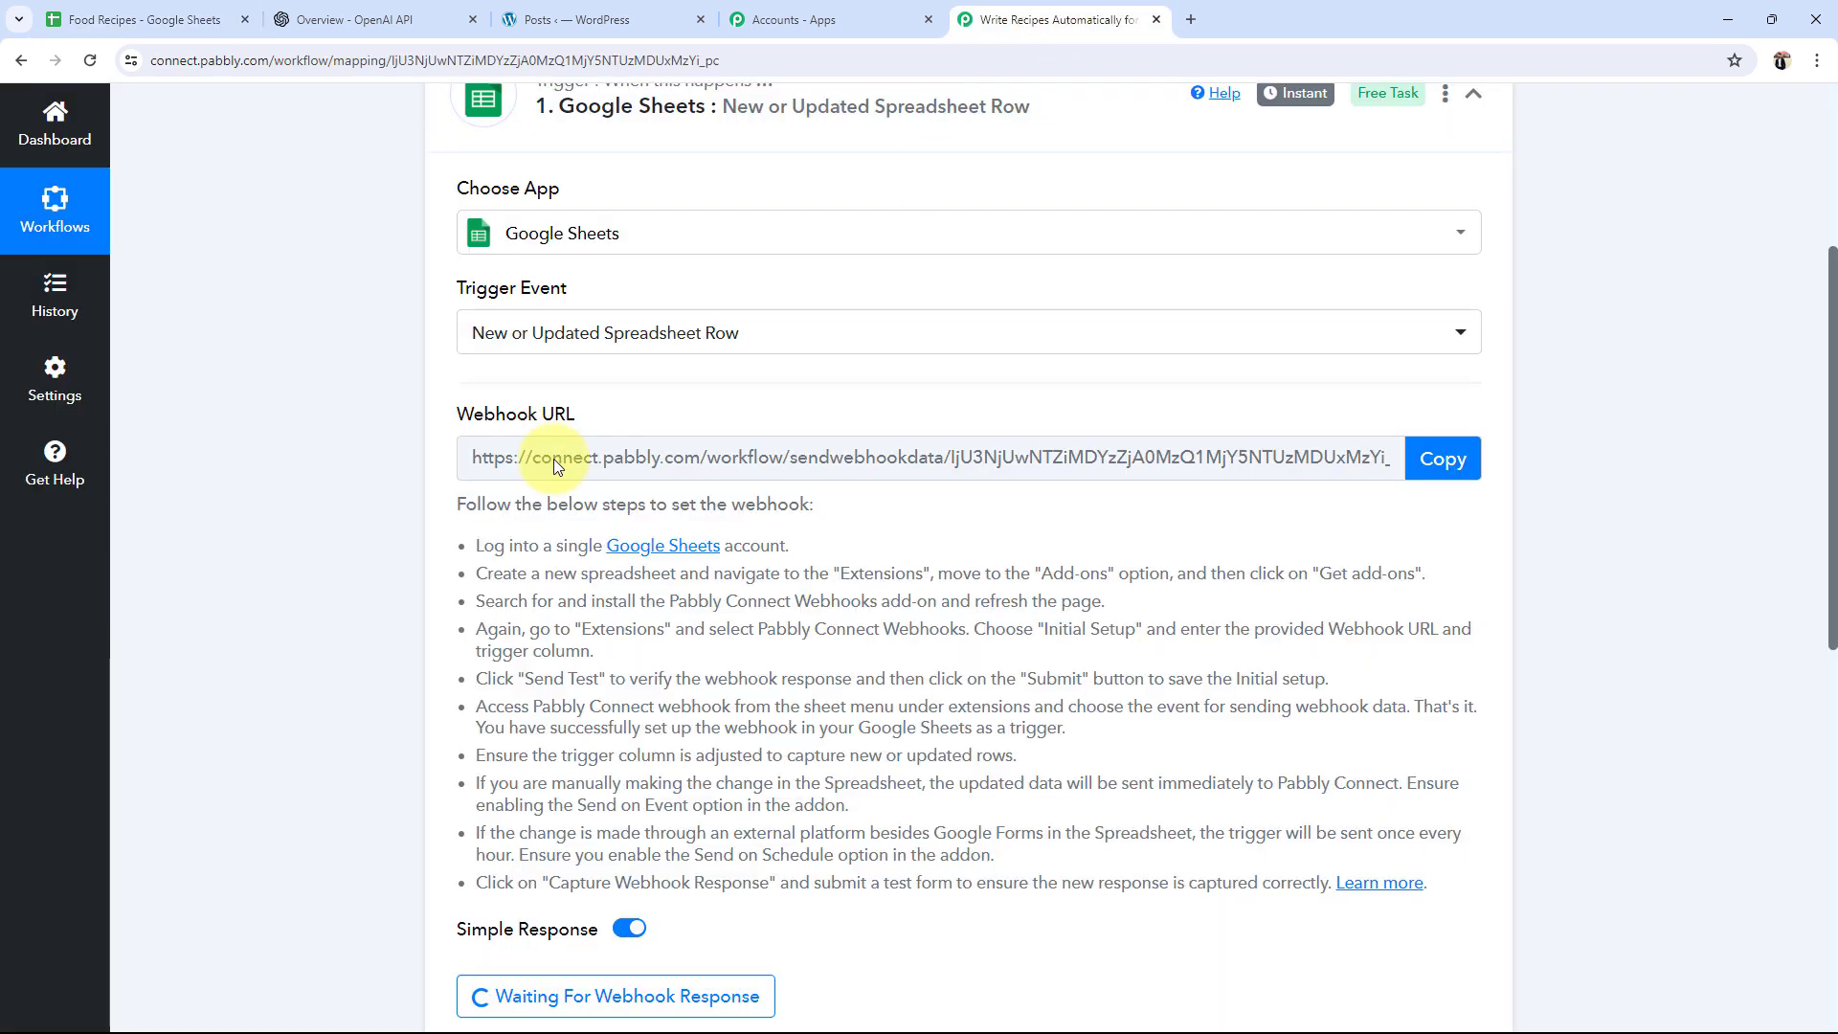
click(1436, 458)
click(205, 19)
click(766, 528)
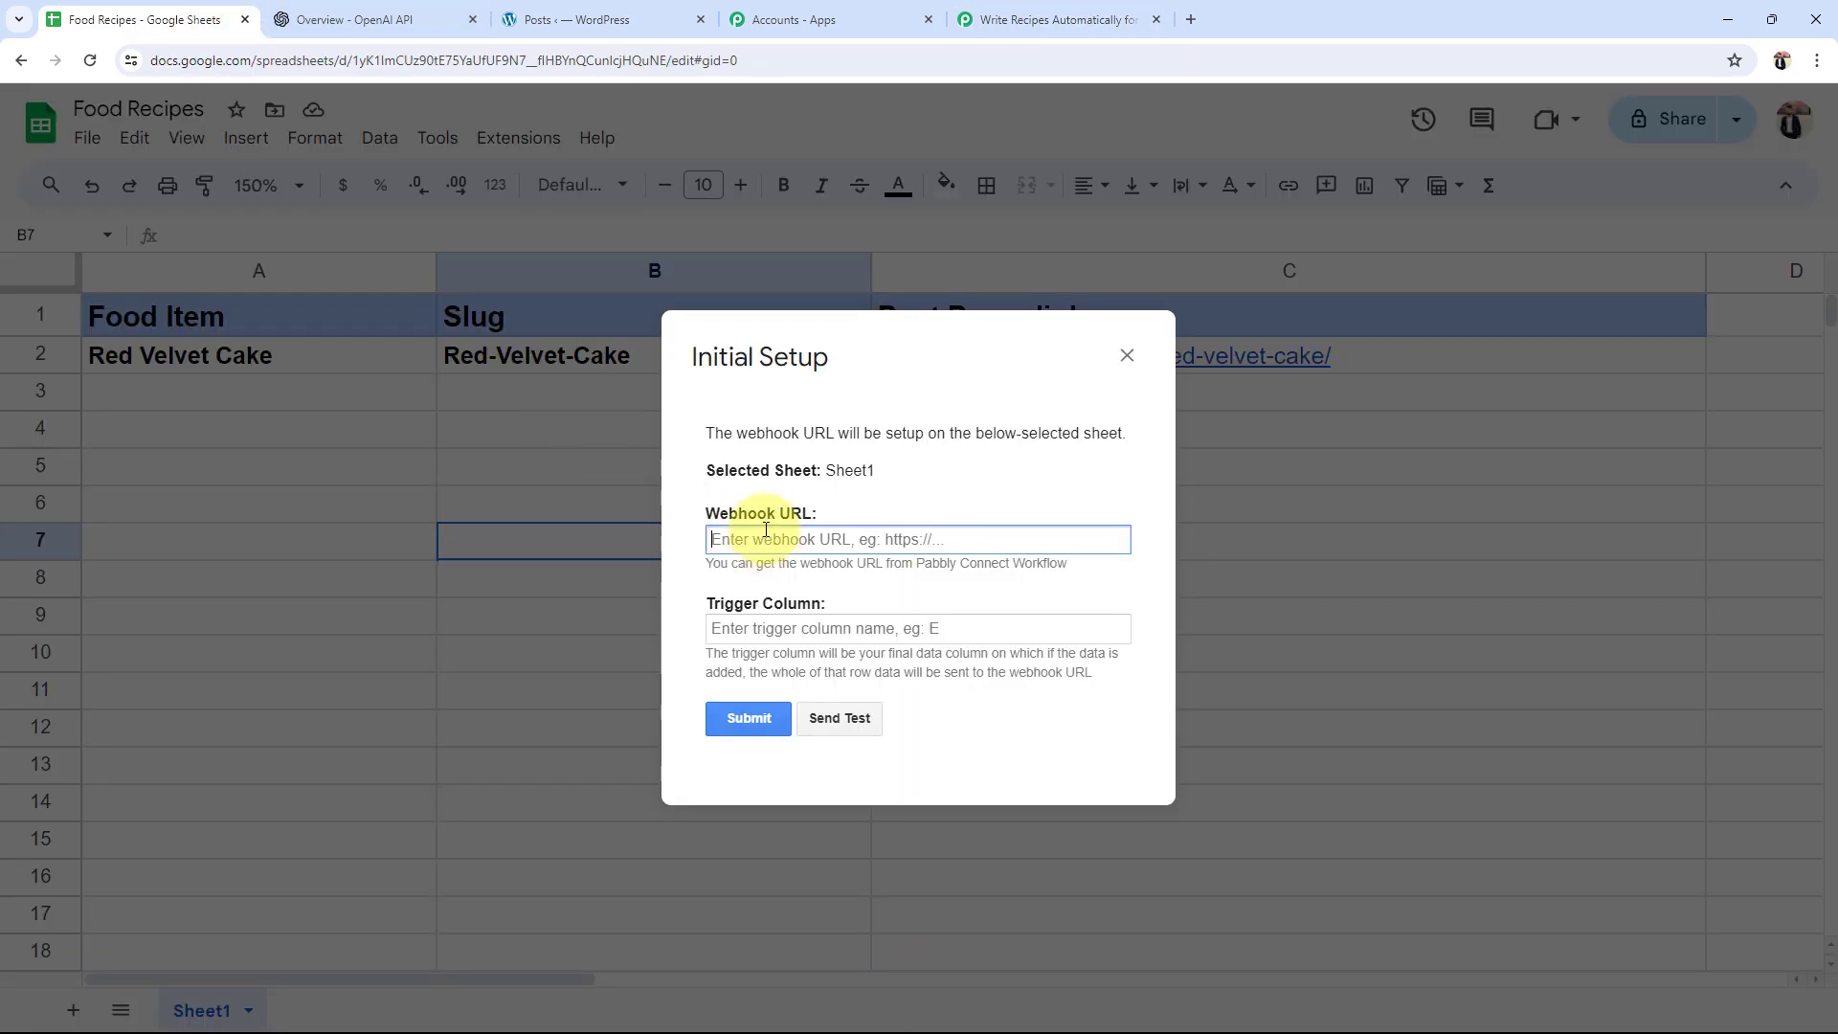
key(ctrl+v)
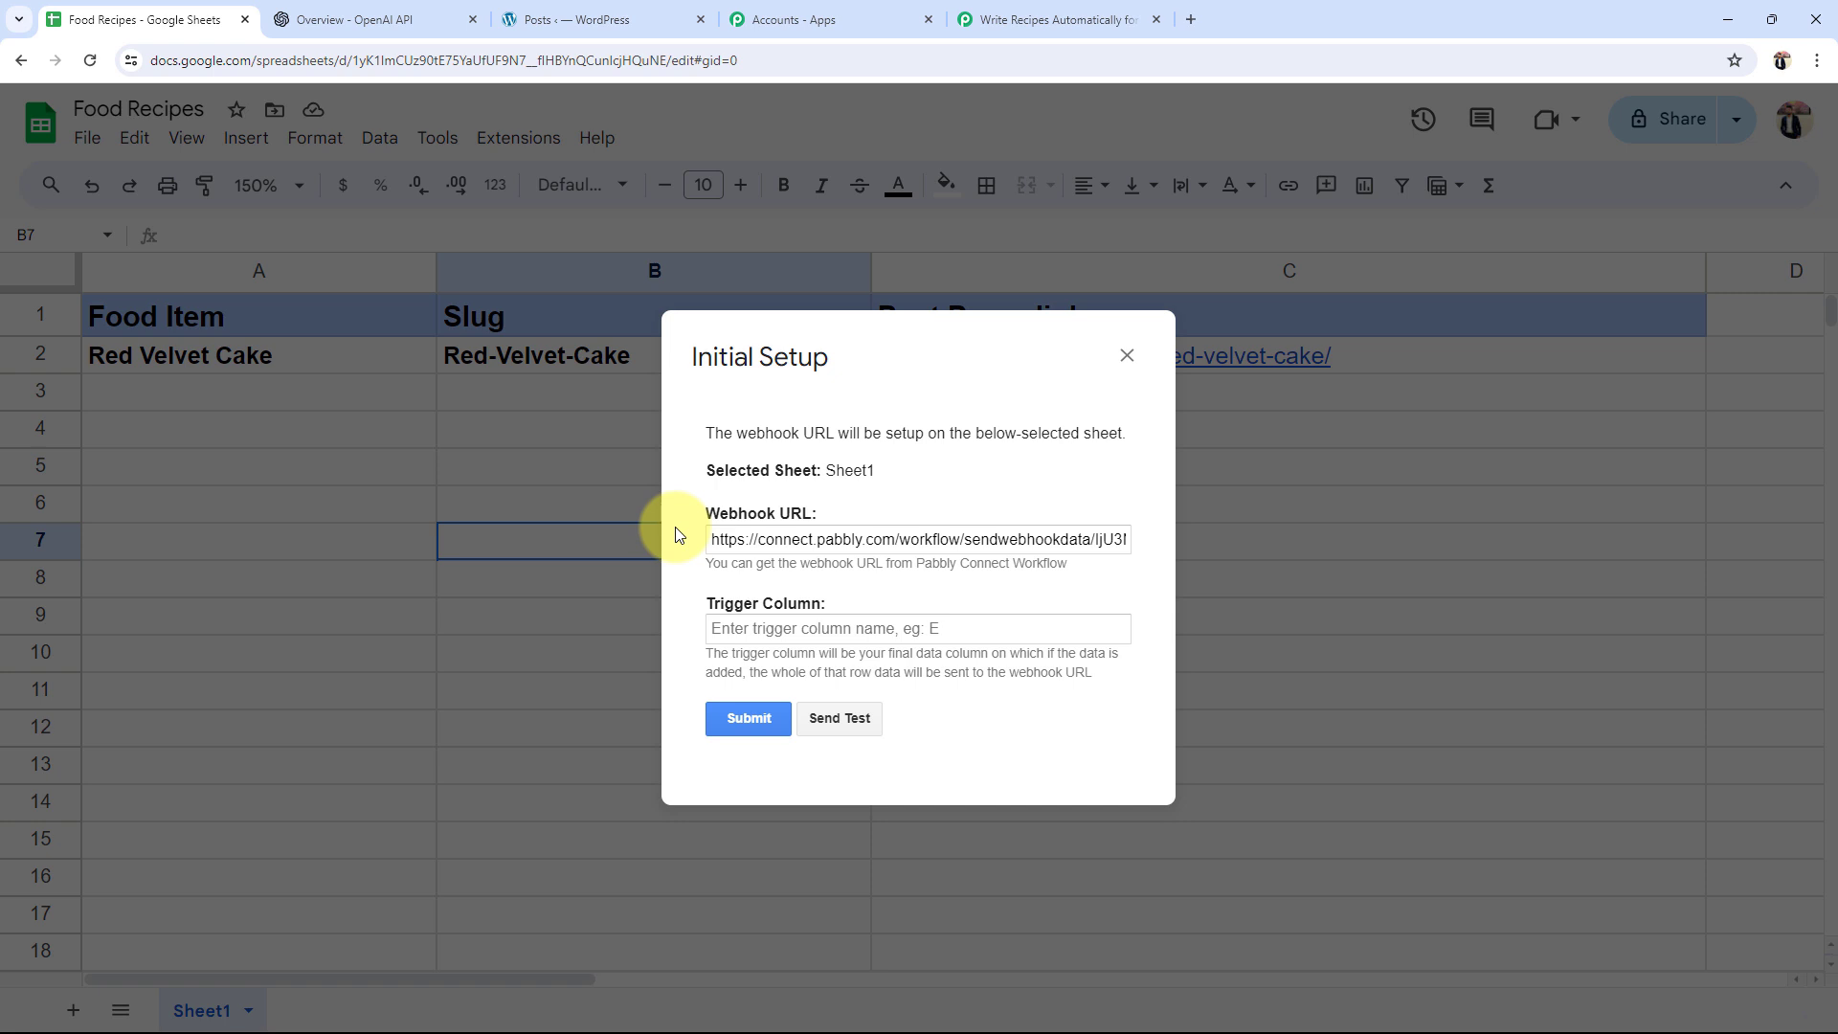
Step: Move the Initial Setup dialog clear of the sheet's column headings and set the Trigger Column to B
drag(1034, 377, 1101, 521)
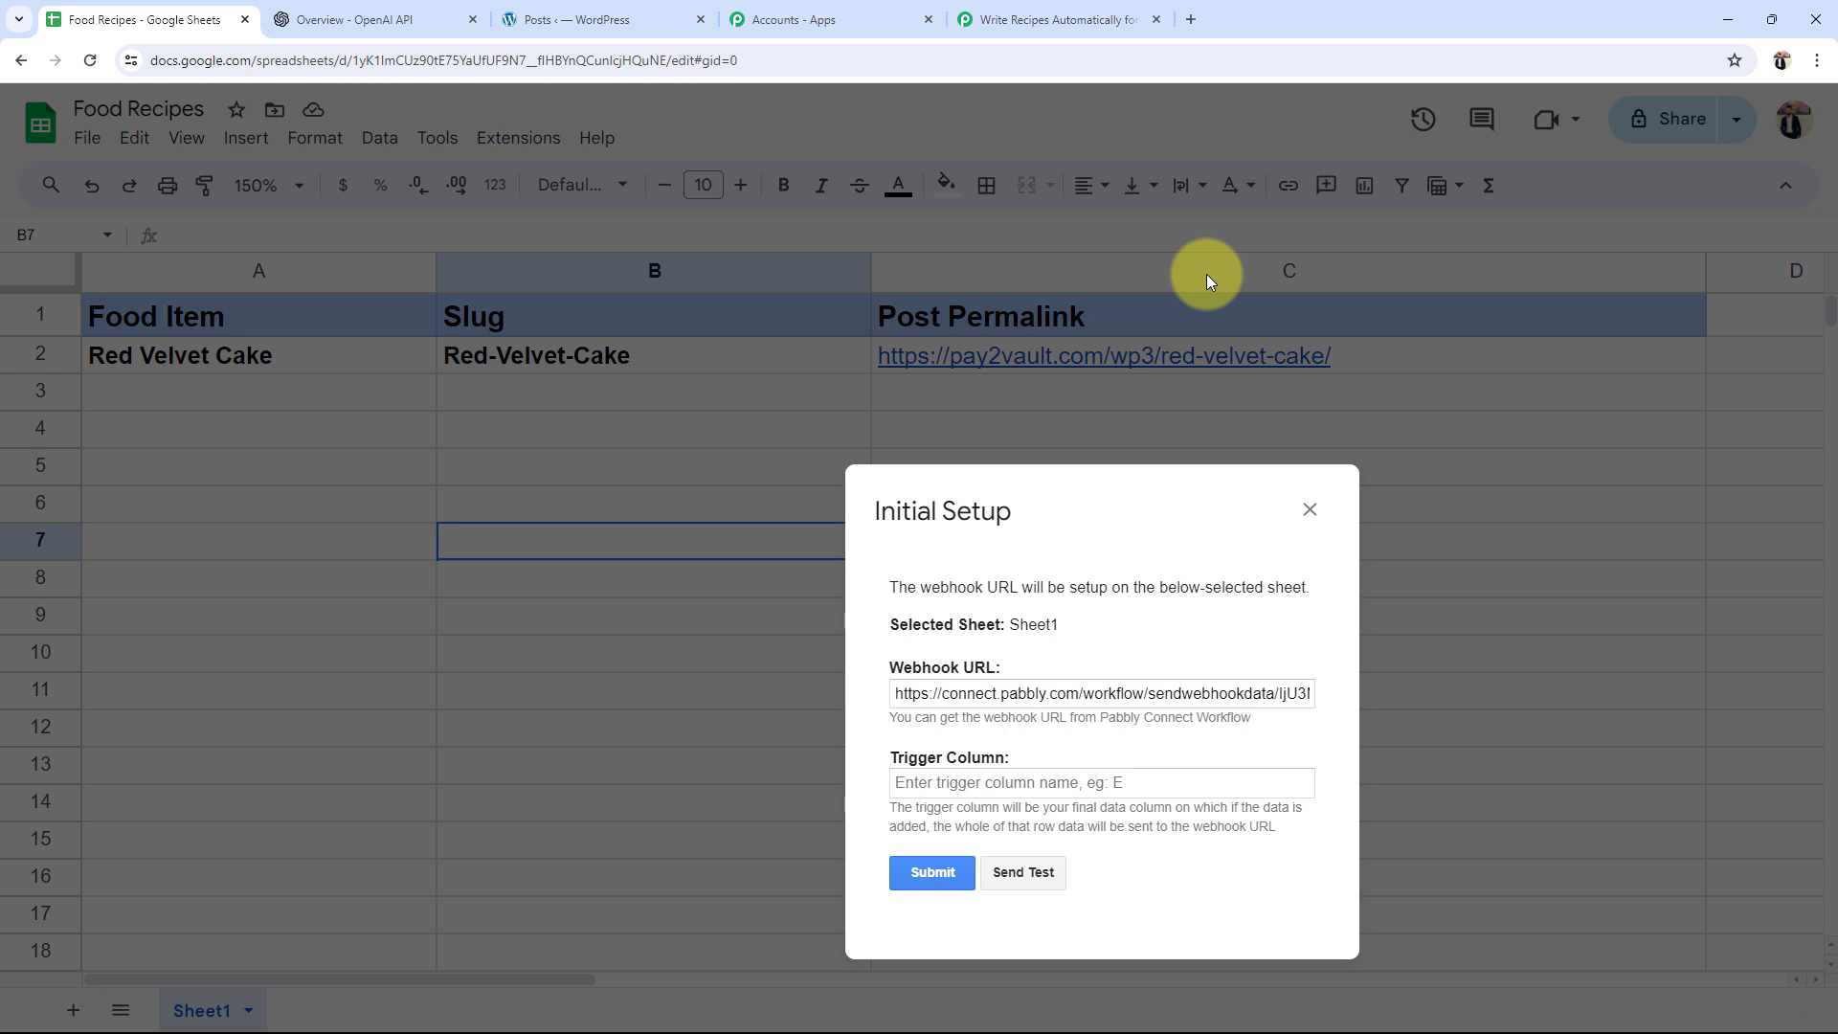
click(943, 782)
text(B)
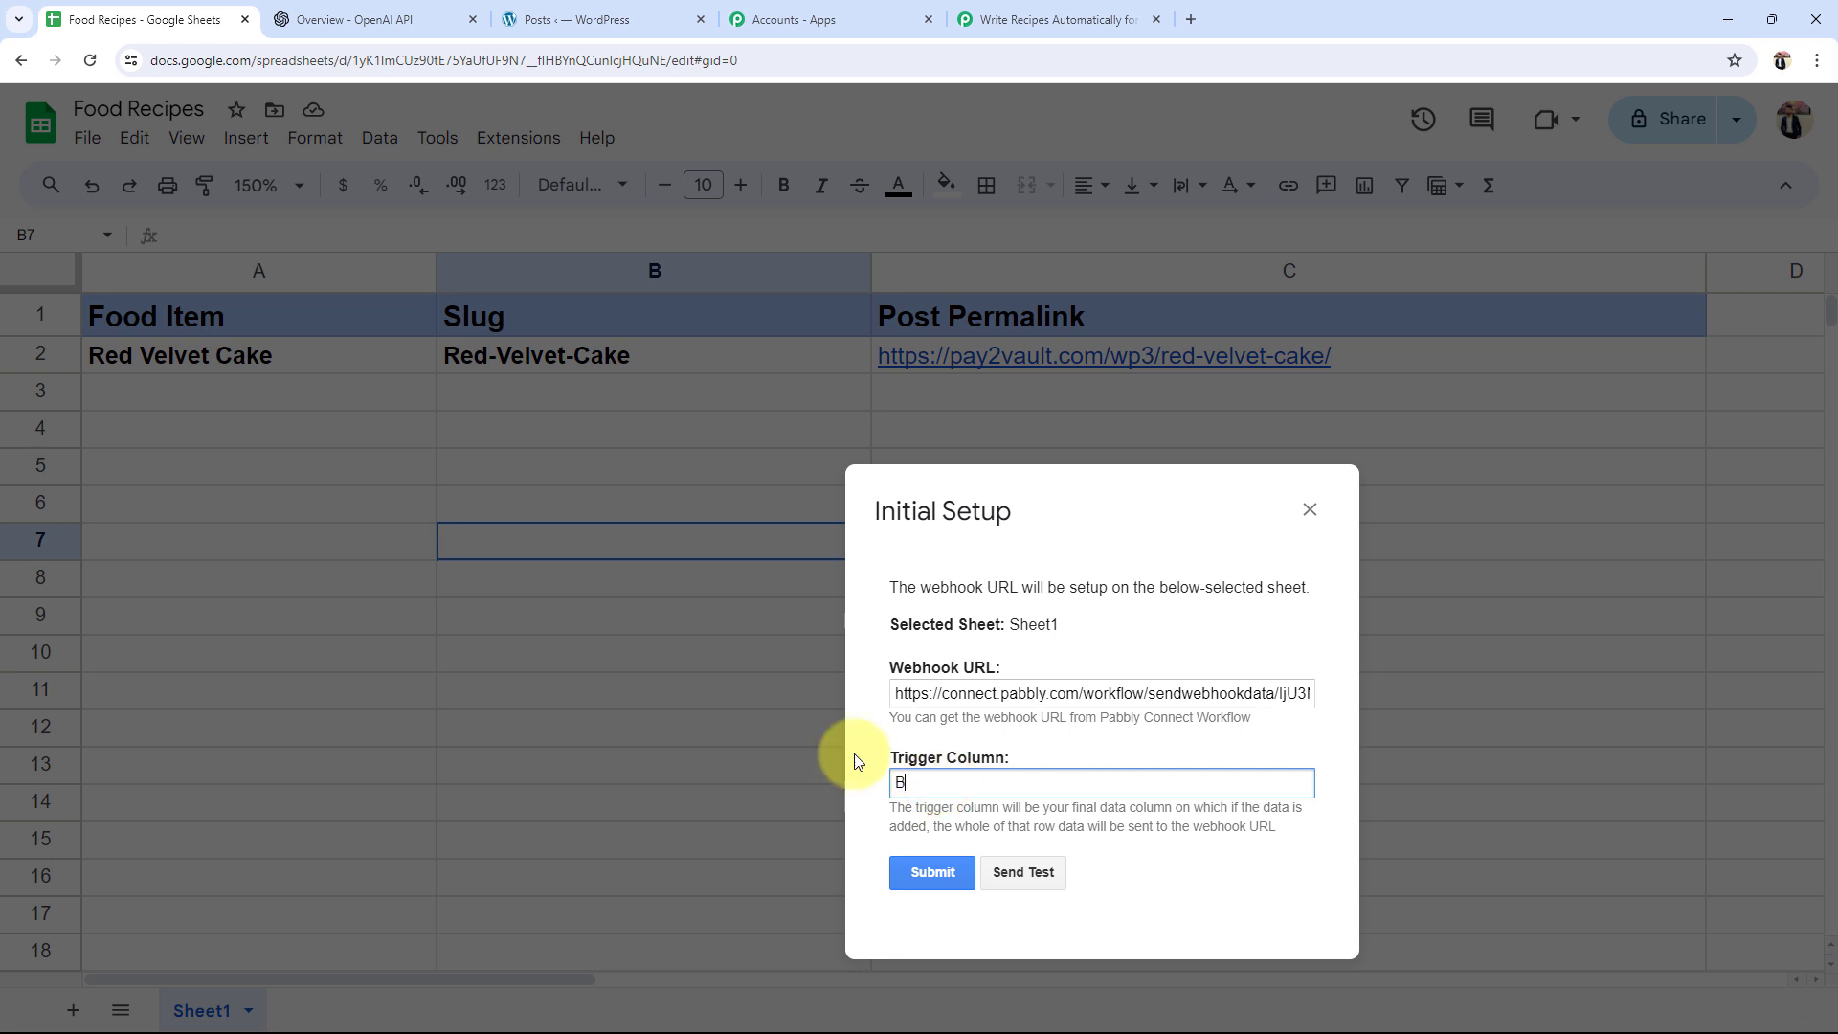
click(865, 758)
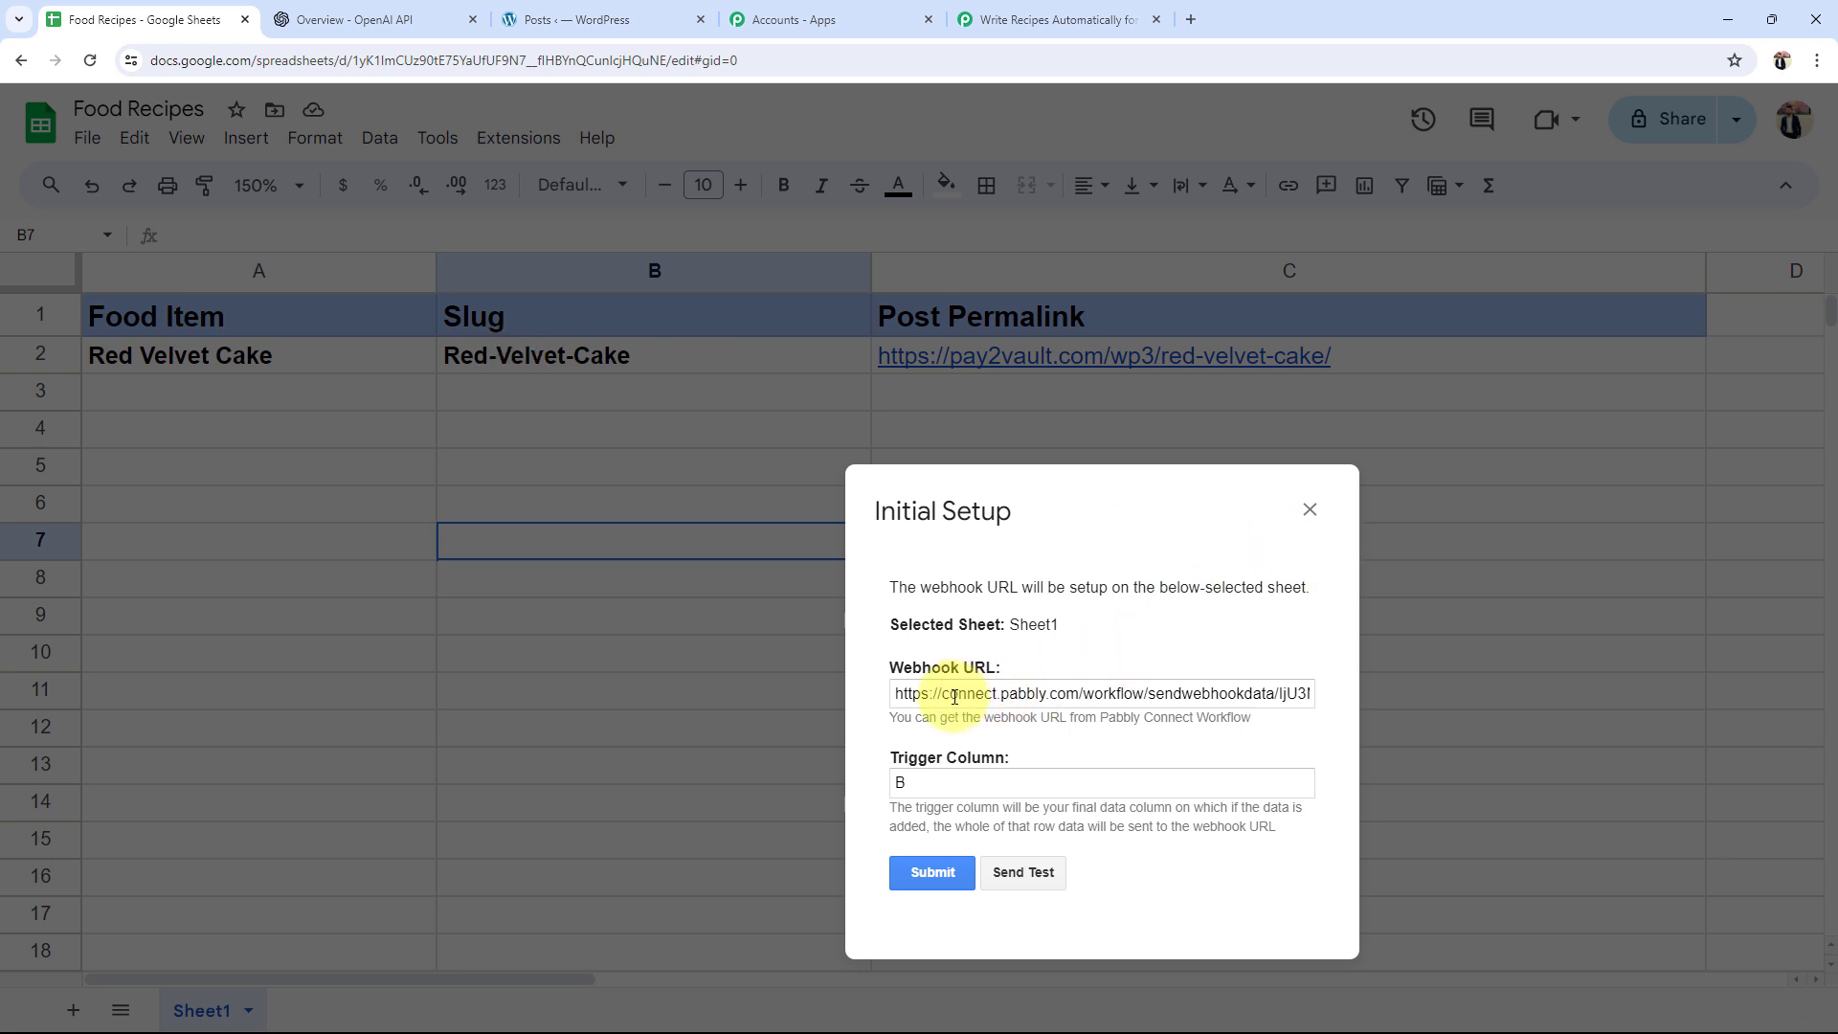
Step: Send test data to the webhook, submit the Initial Setup for Sheet1, and close the dialog
click(1021, 873)
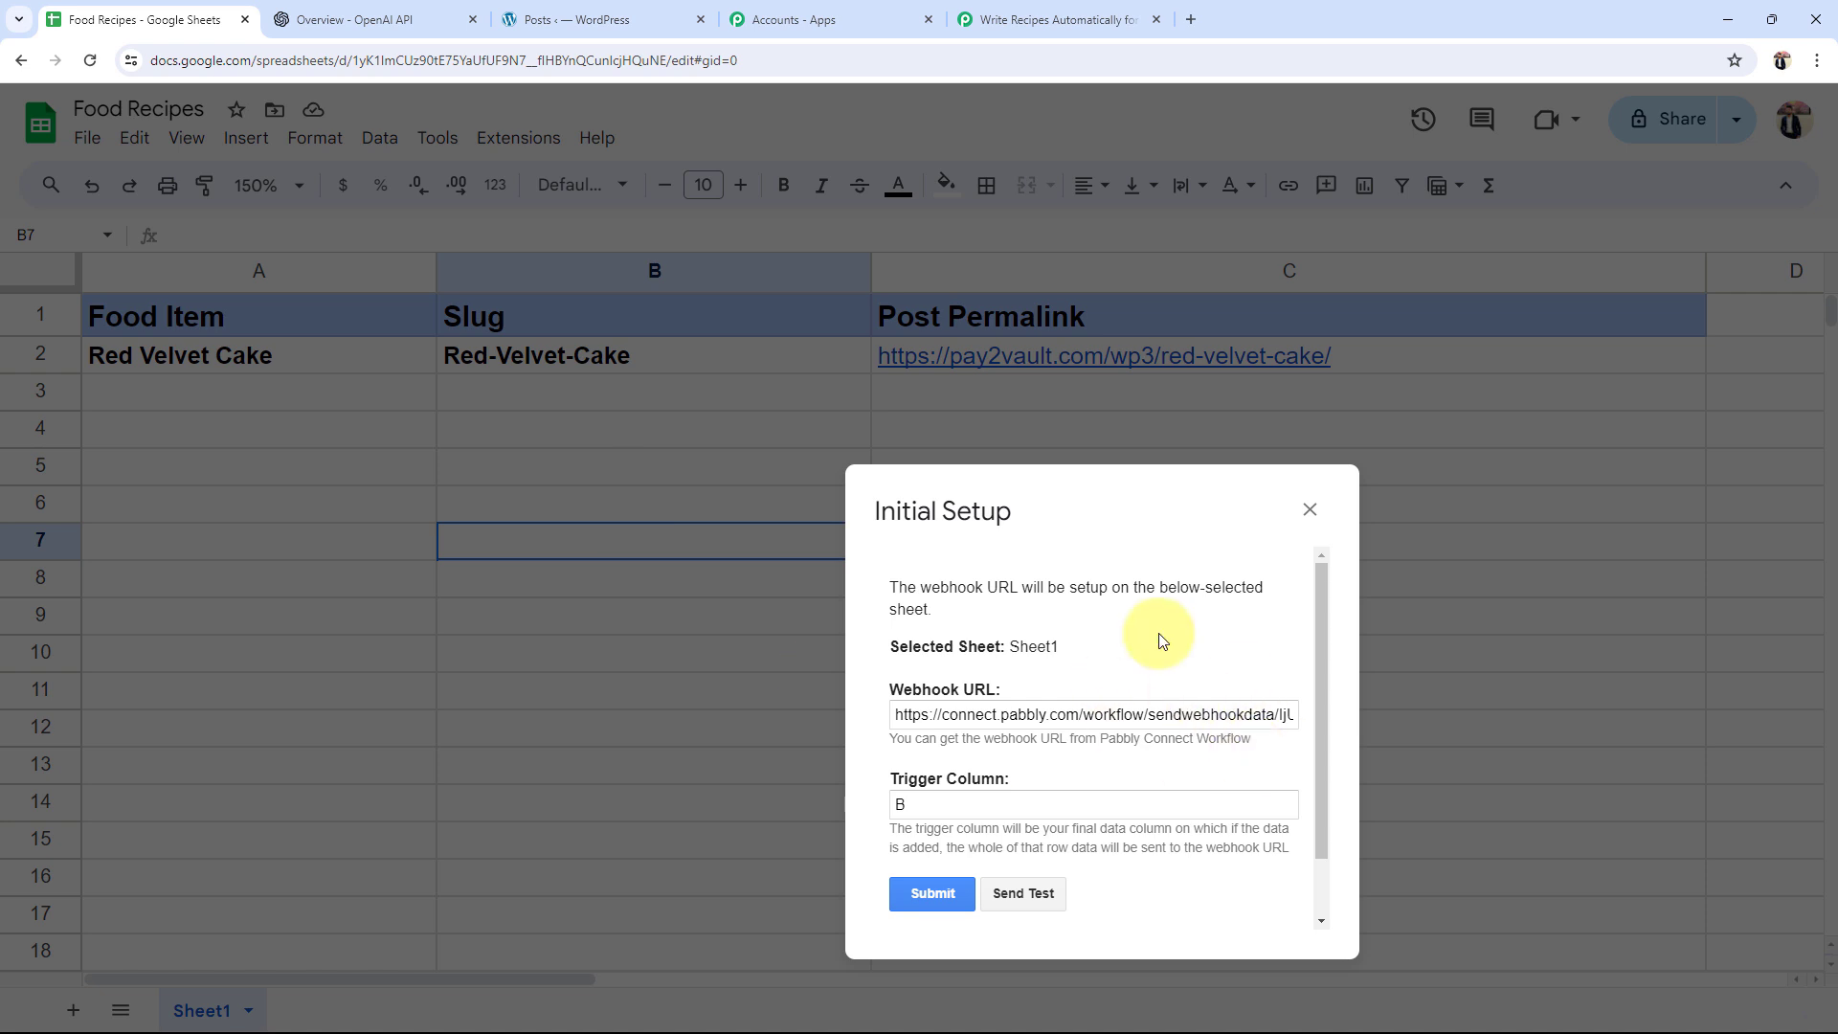
scroll(1025, 685, down, 1)
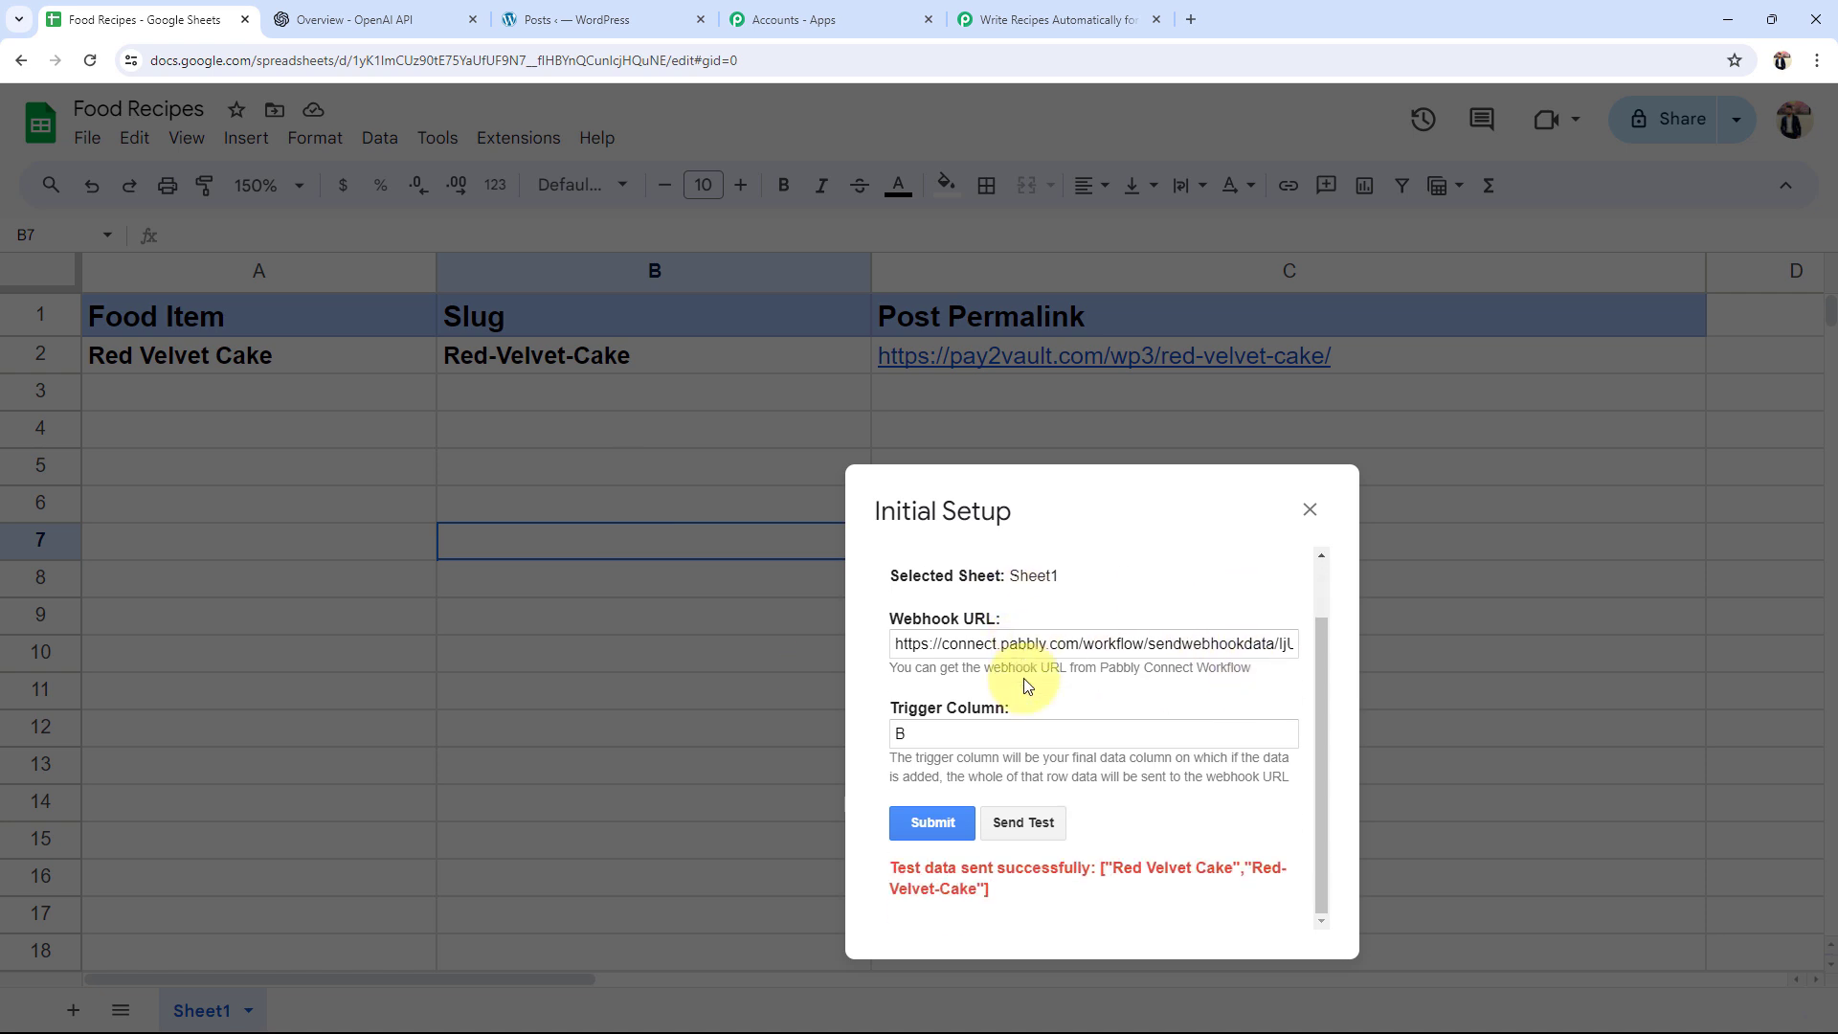
click(934, 824)
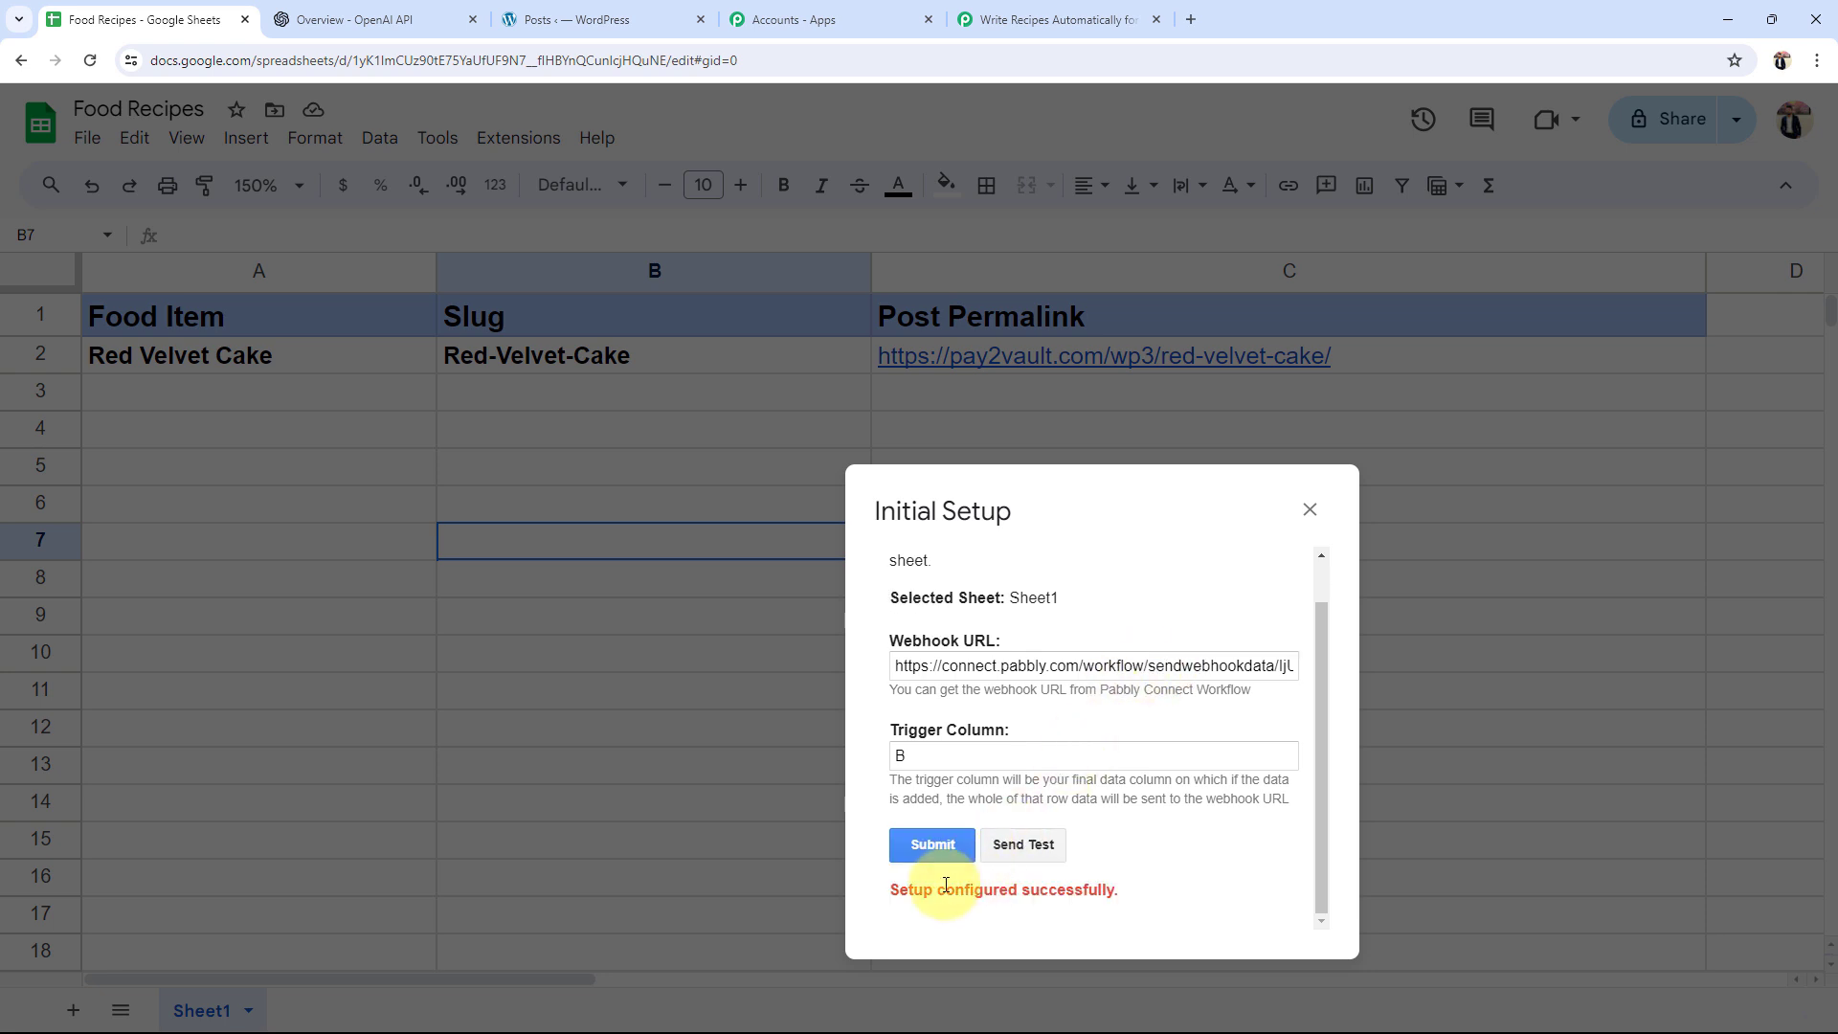
click(1309, 509)
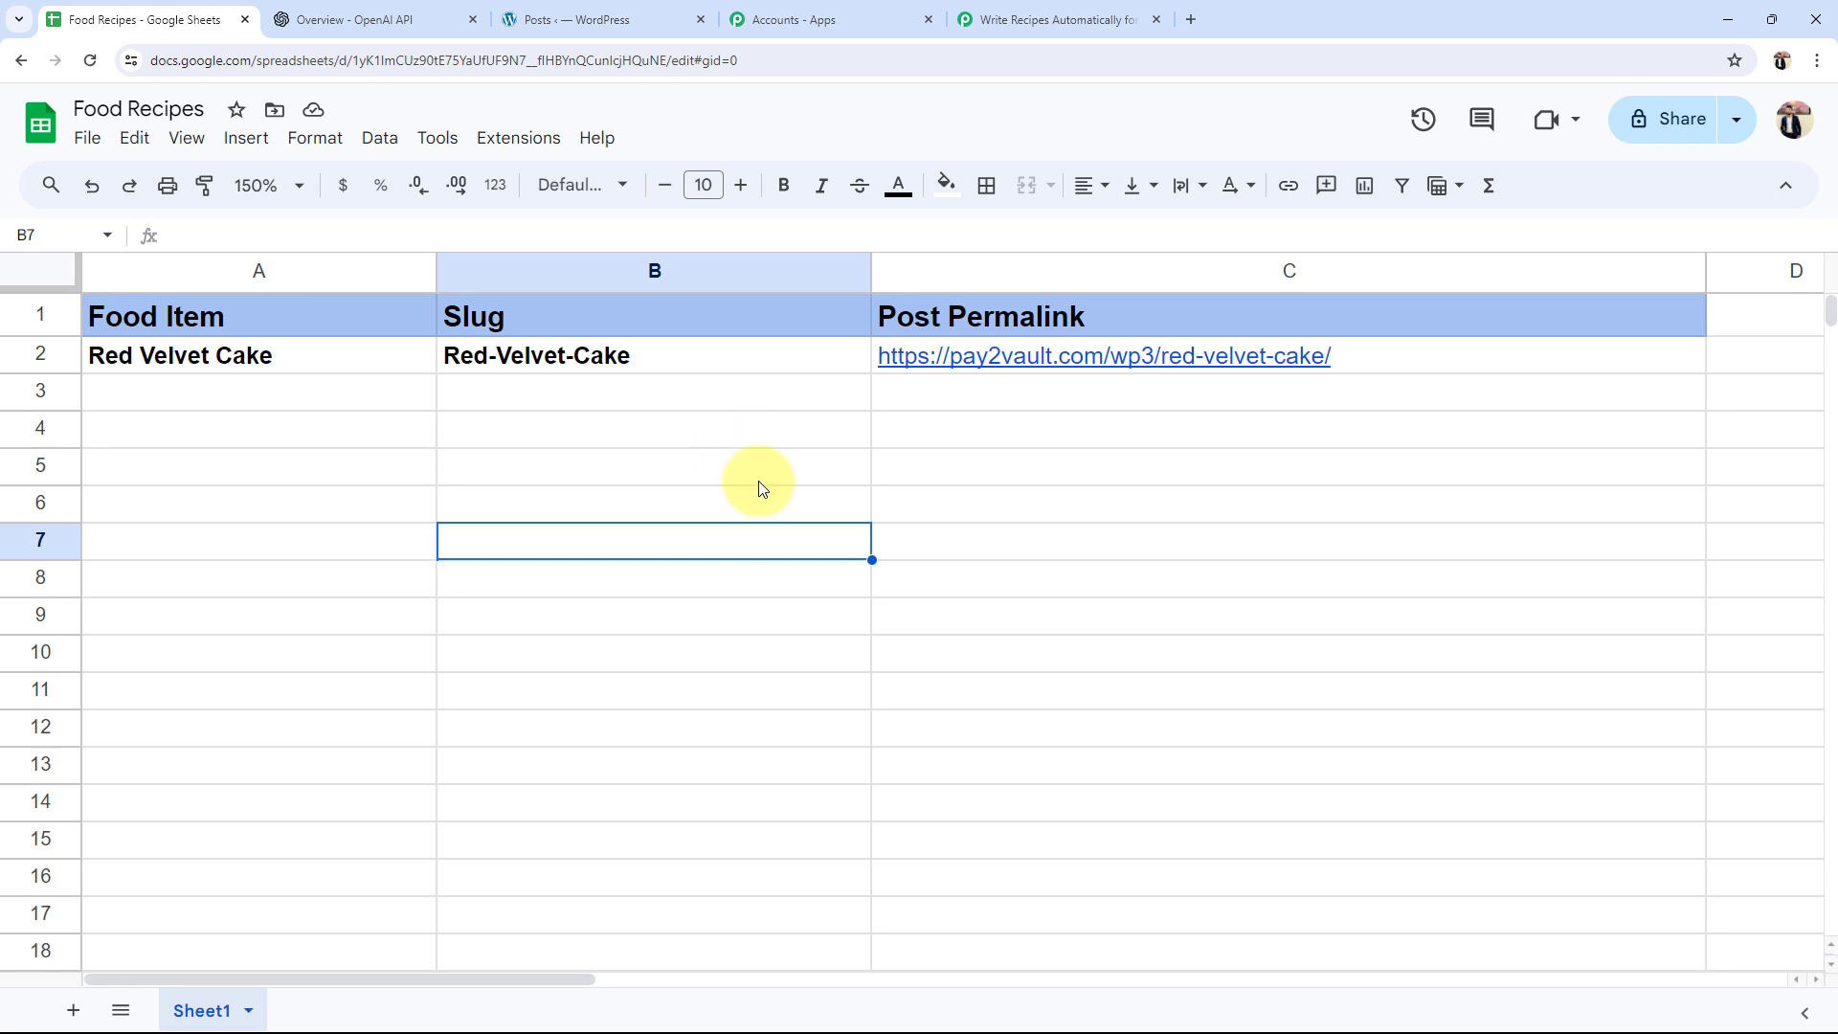
Step: Enable Send On Event in the Pabbly Connect Webhooks add-on for the Food Recipes sheet
click(506, 141)
mouse_move(524, 383)
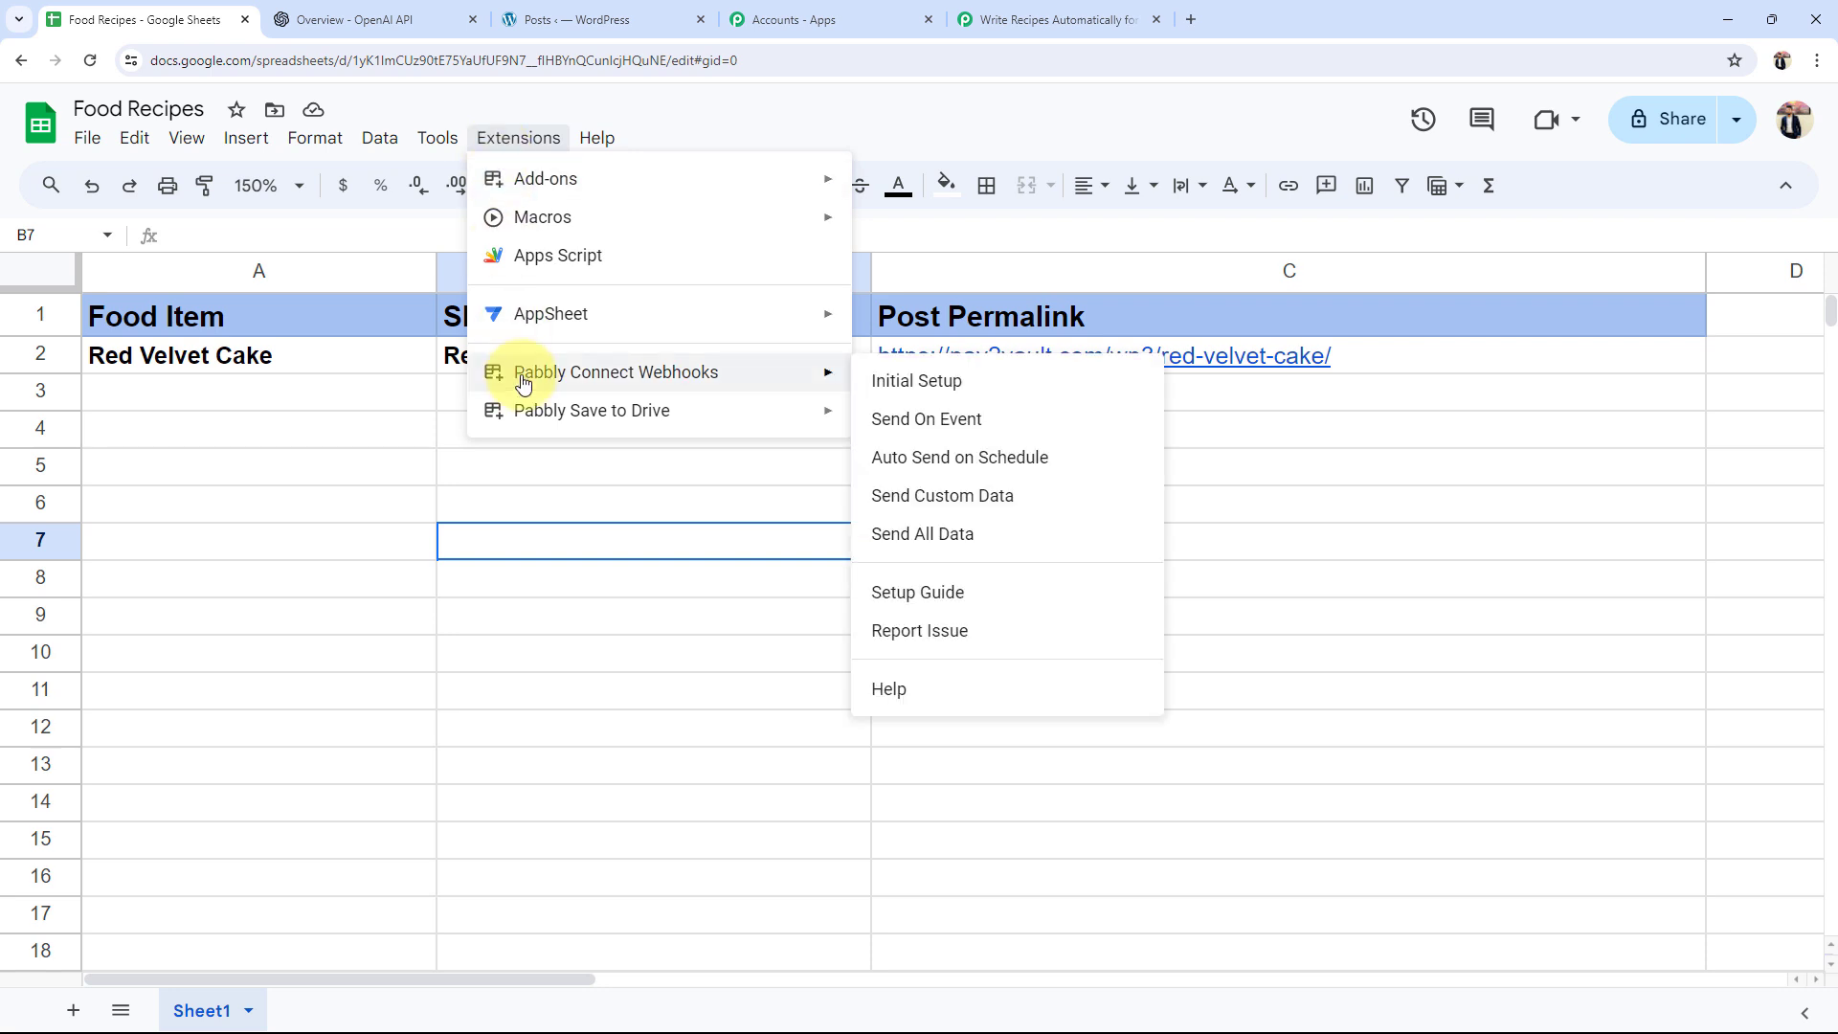
click(952, 418)
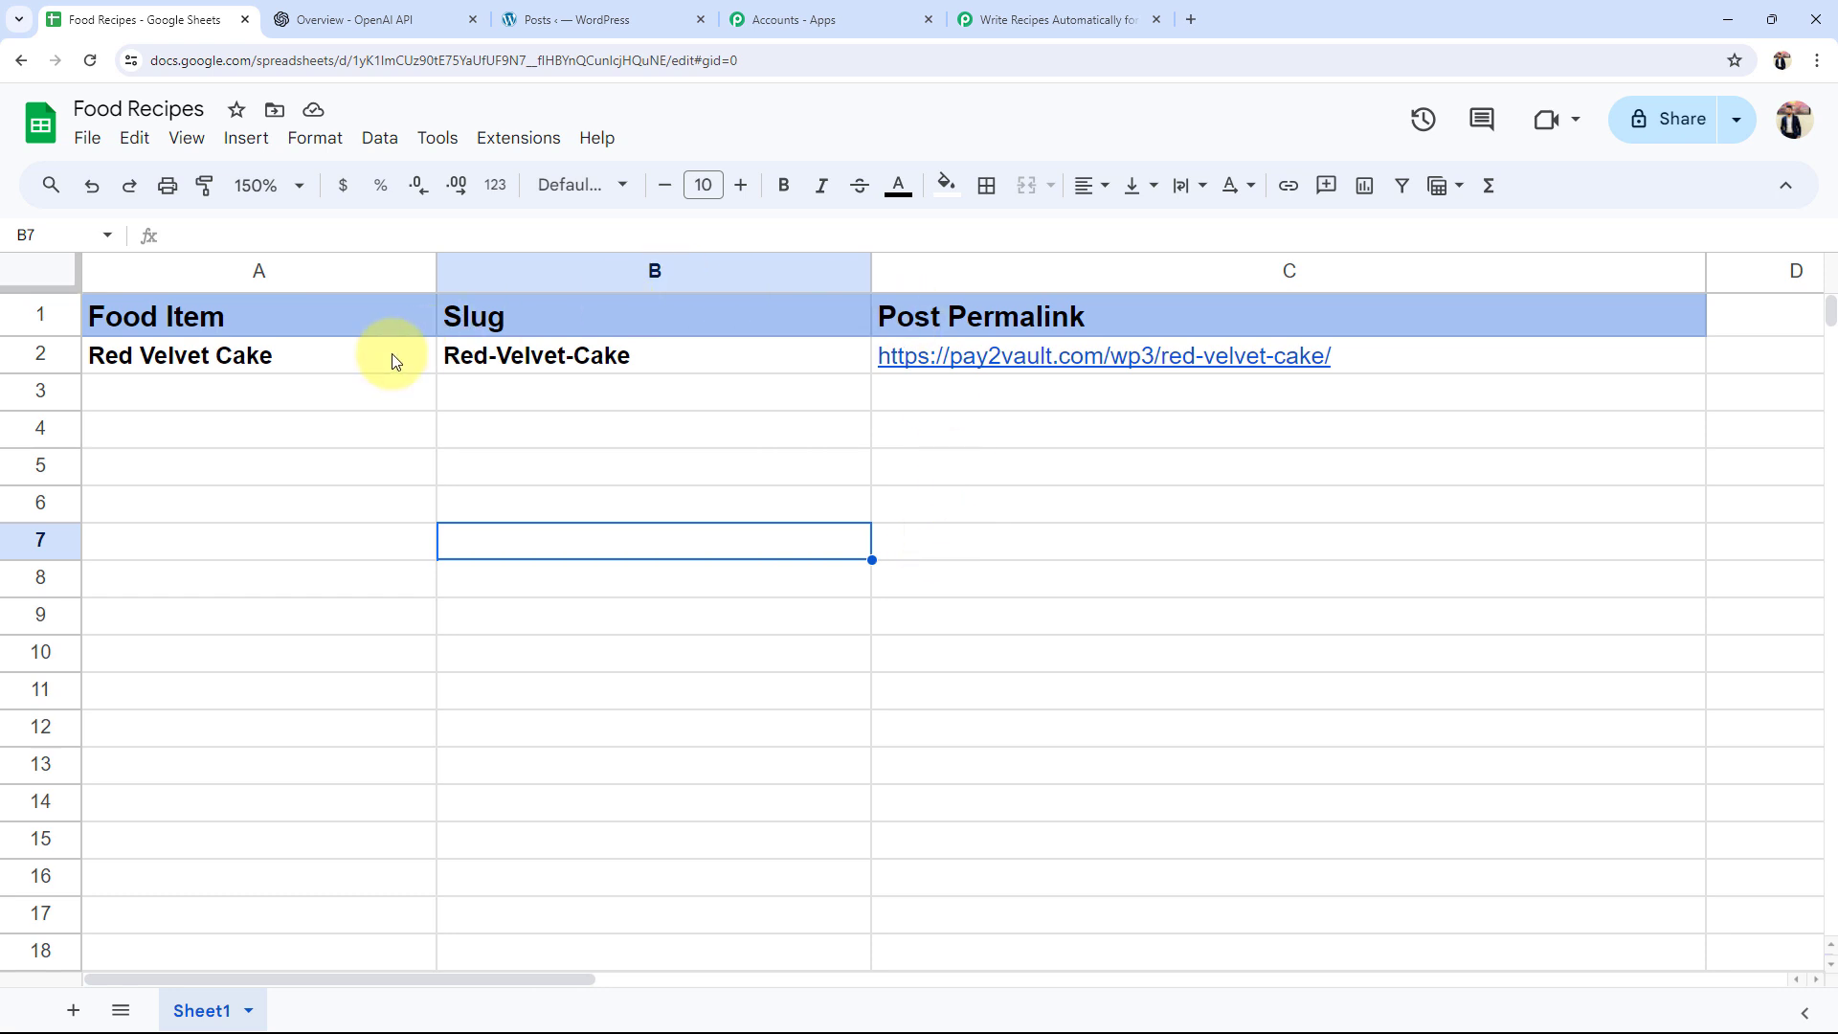
Step: In the Pabbly Connect workflow, examine the captured test response's trigger column, spreadsheet name, sheet name, slug and food item
click(1039, 19)
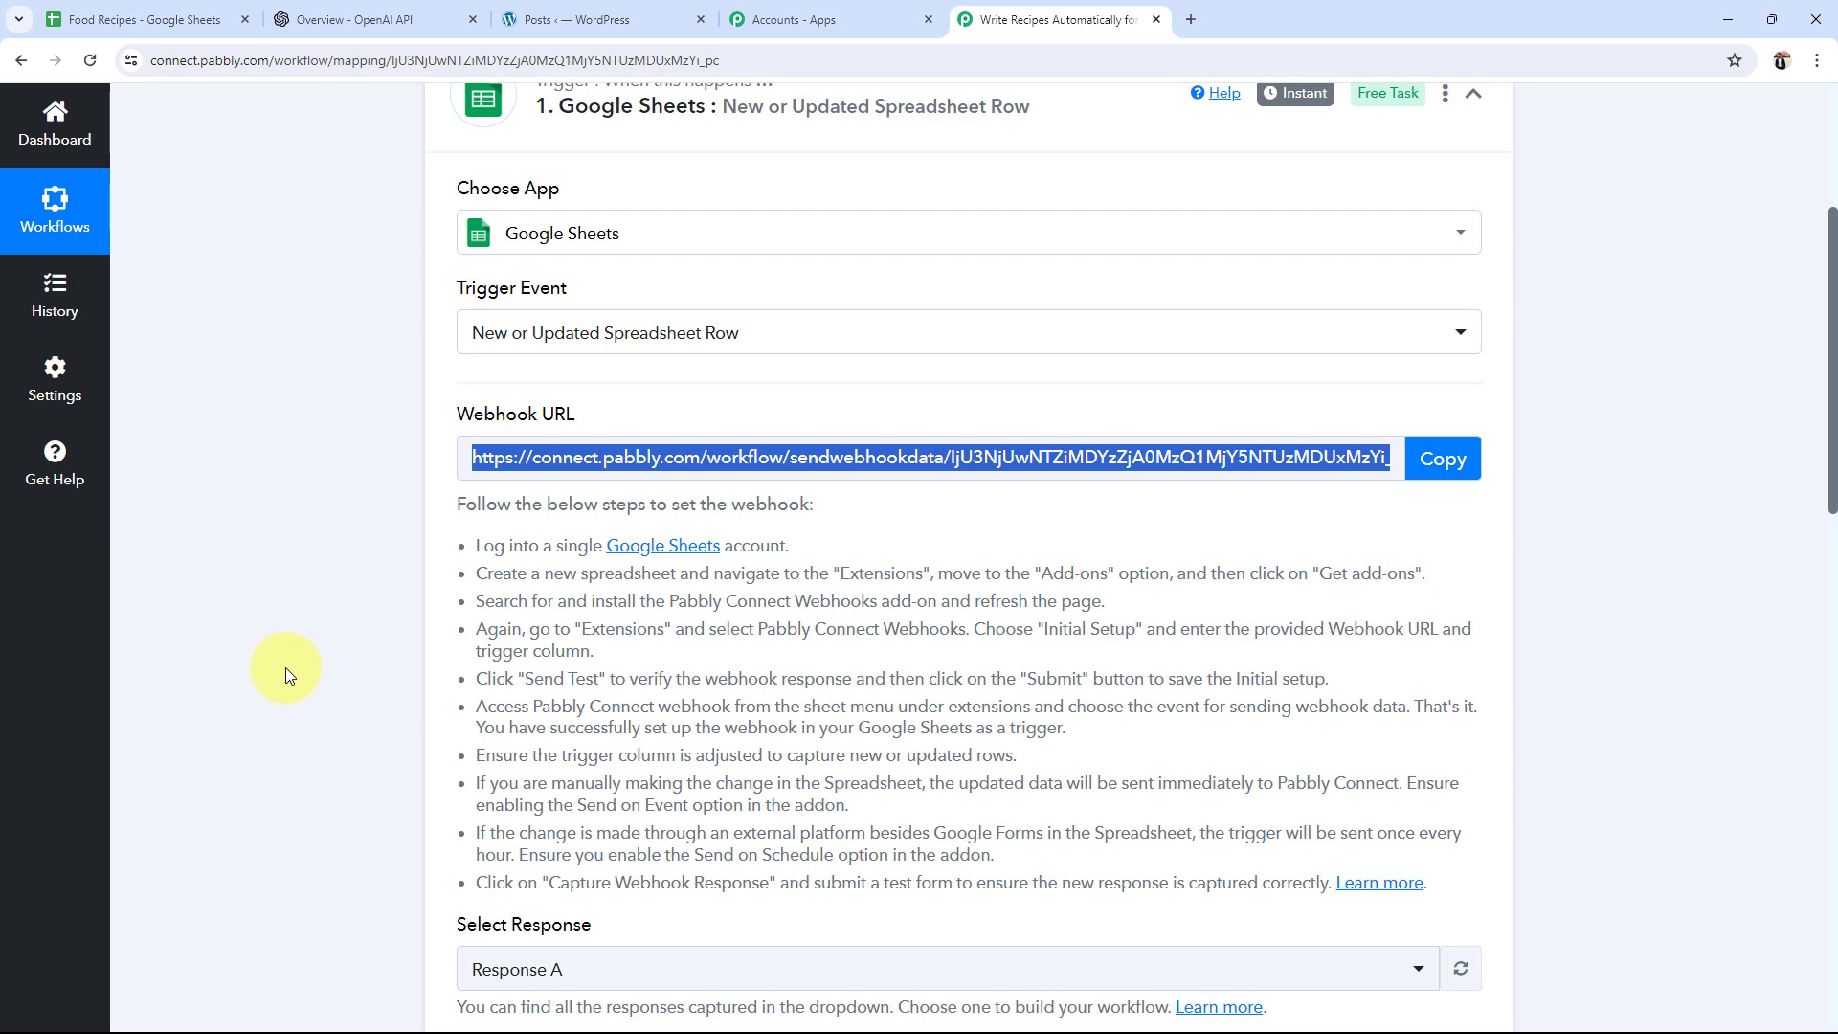
scroll(285, 668, down, 9)
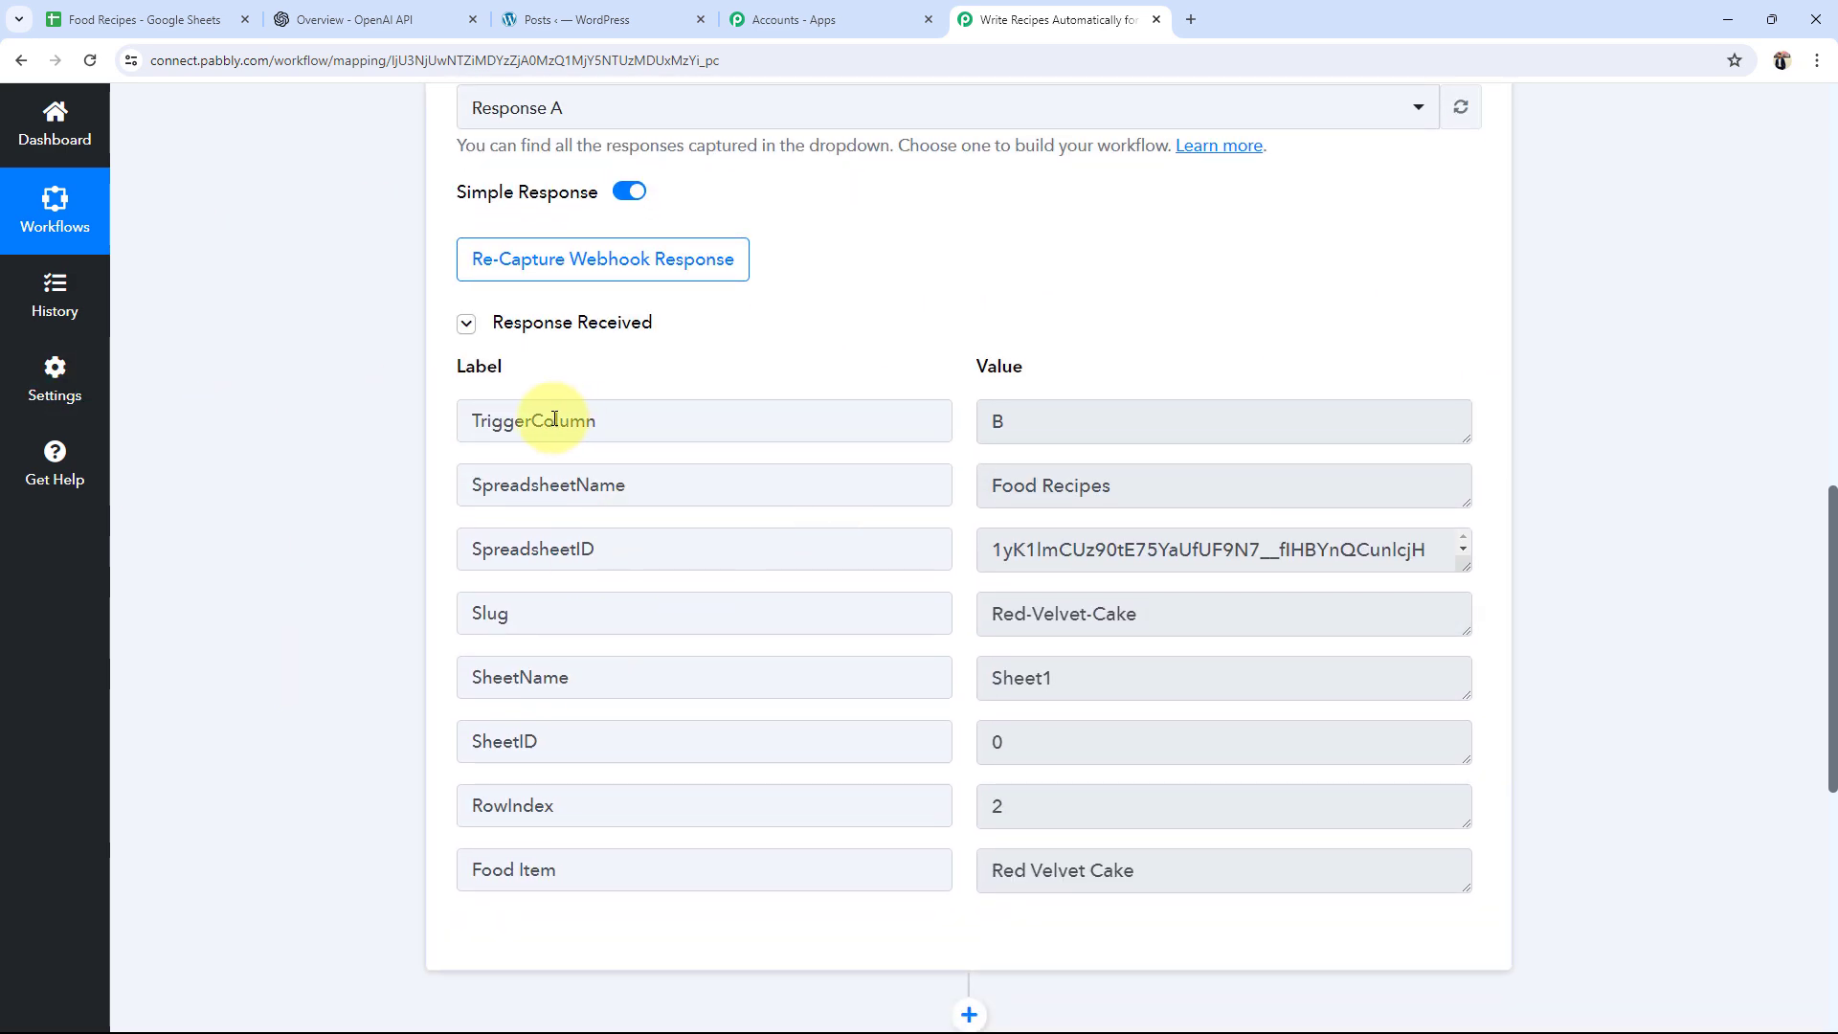
drag(1050, 432, 970, 439)
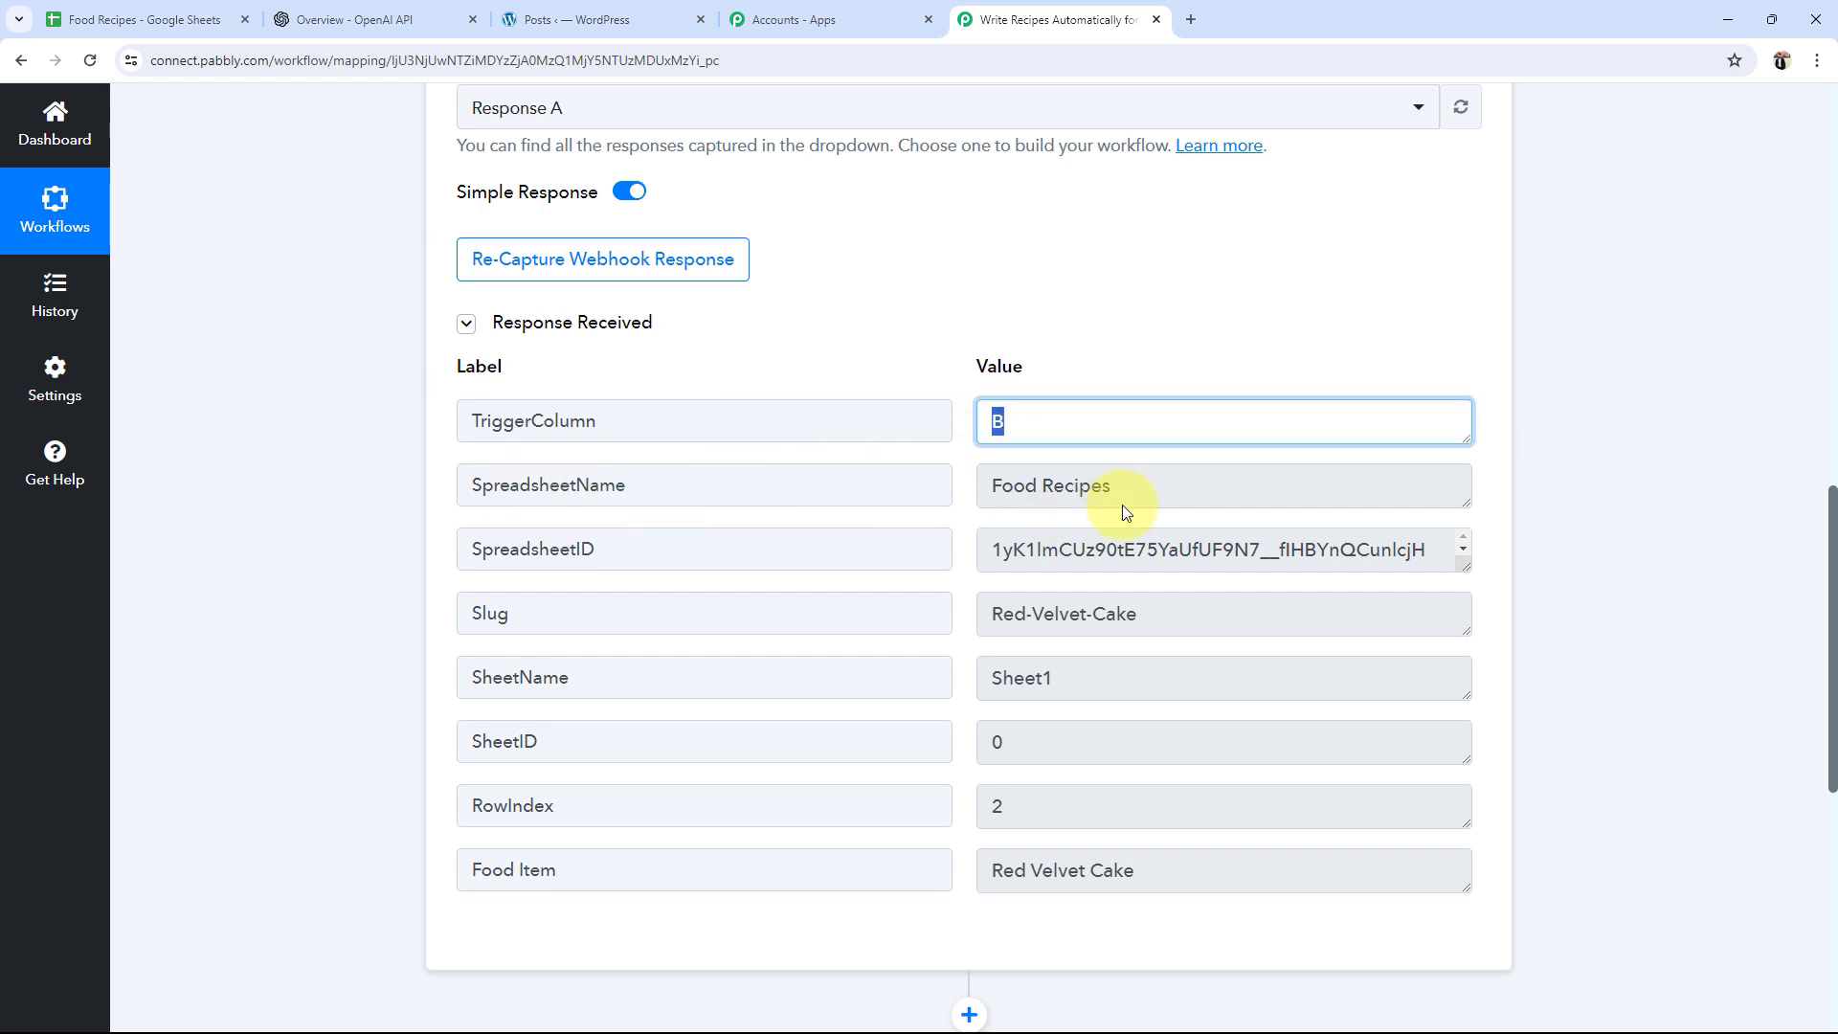
drag(1141, 485, 951, 500)
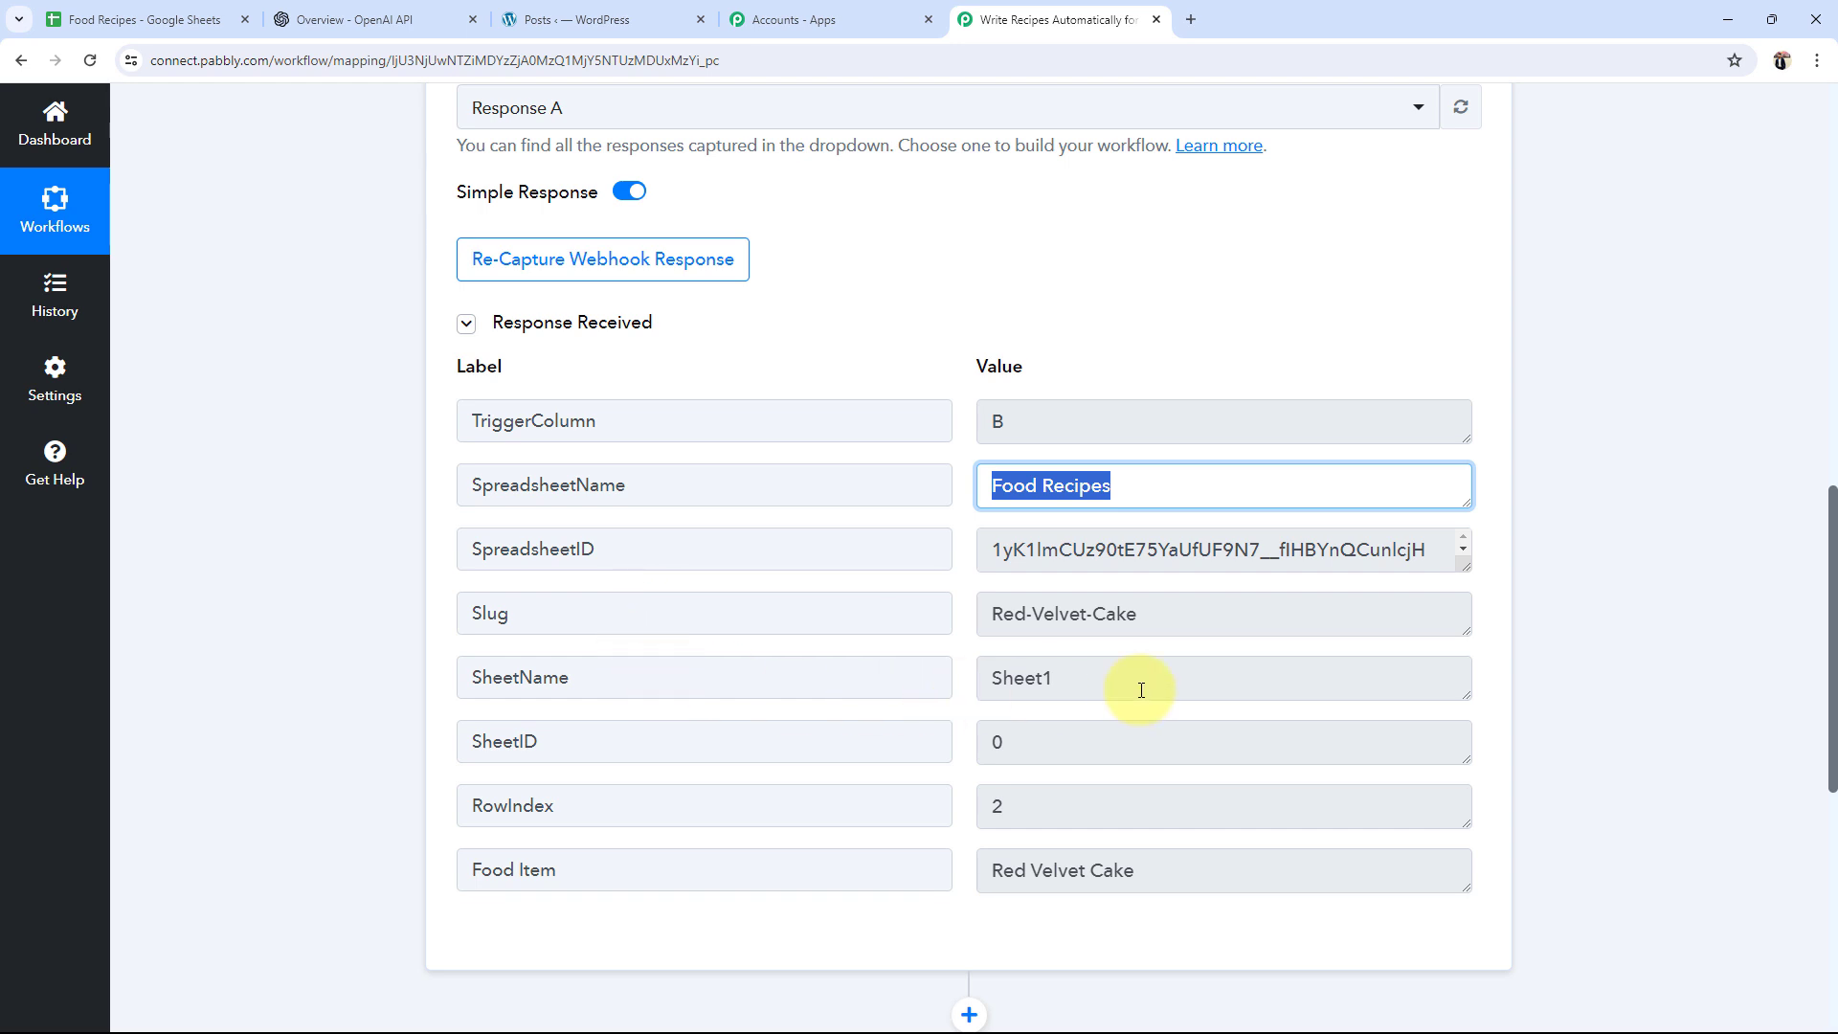
drag(1140, 685, 923, 677)
click(782, 628)
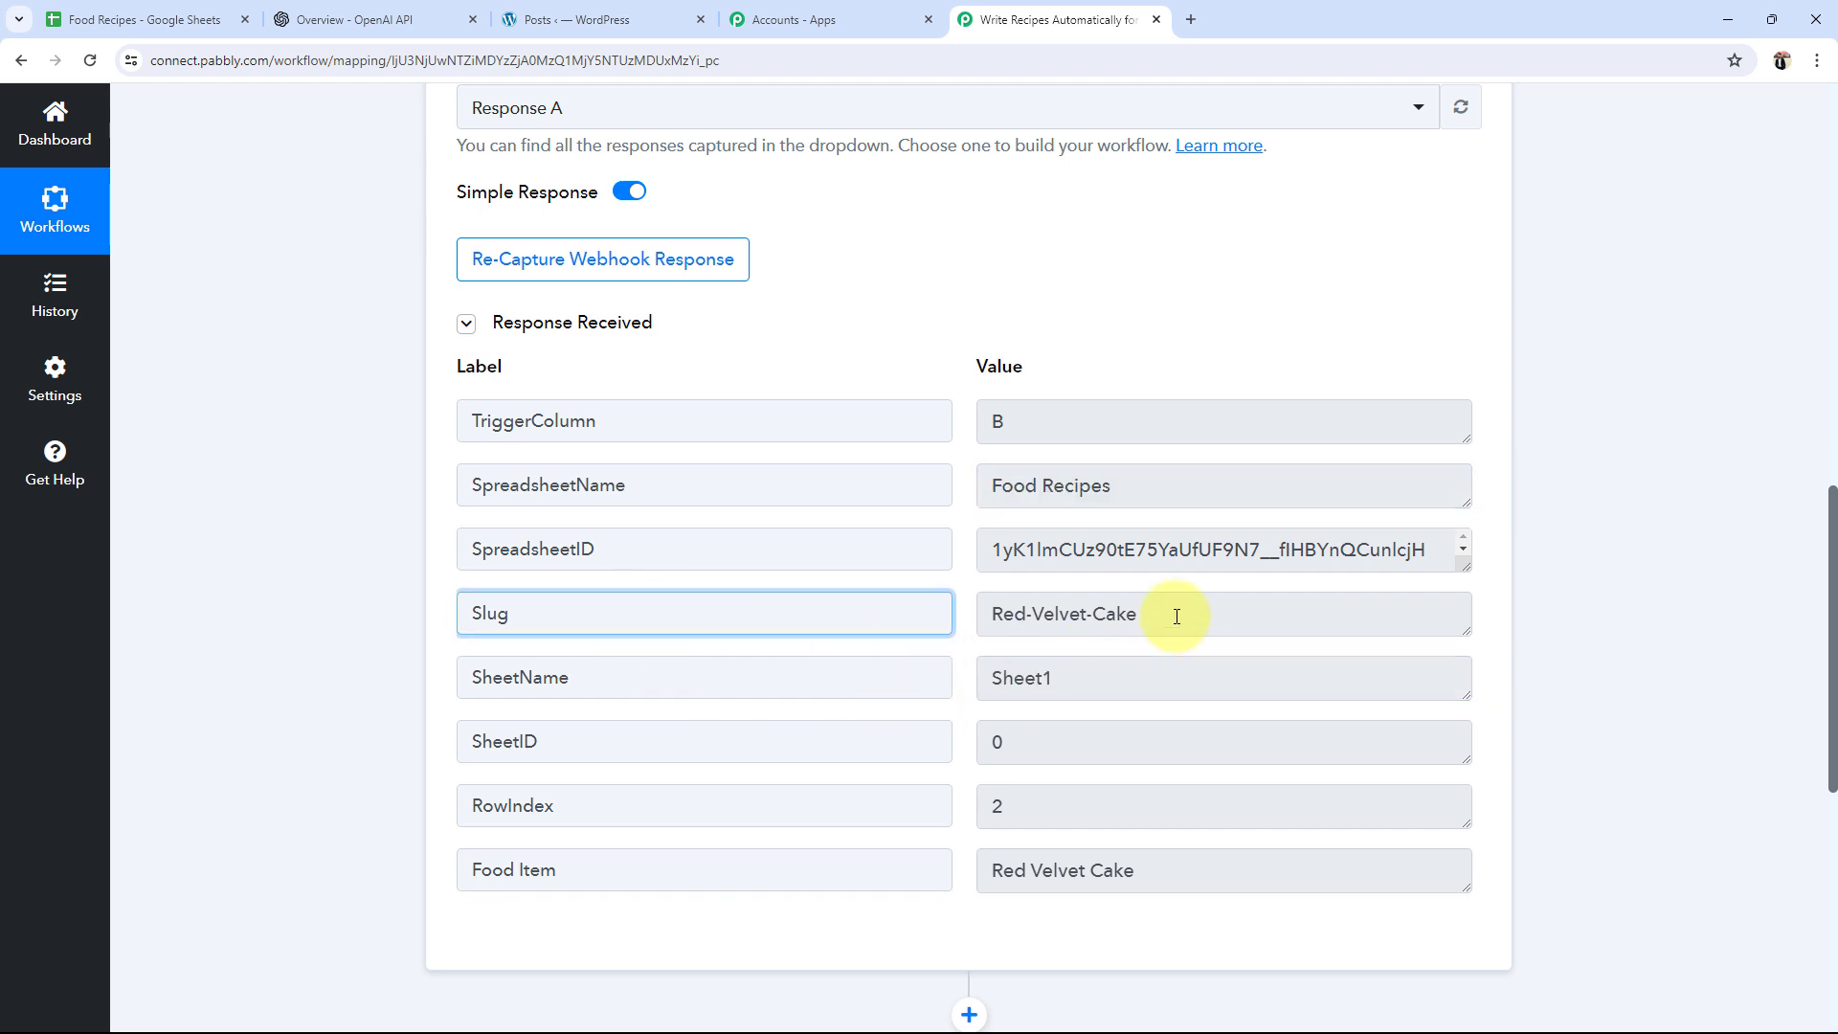
drag(1144, 614, 837, 706)
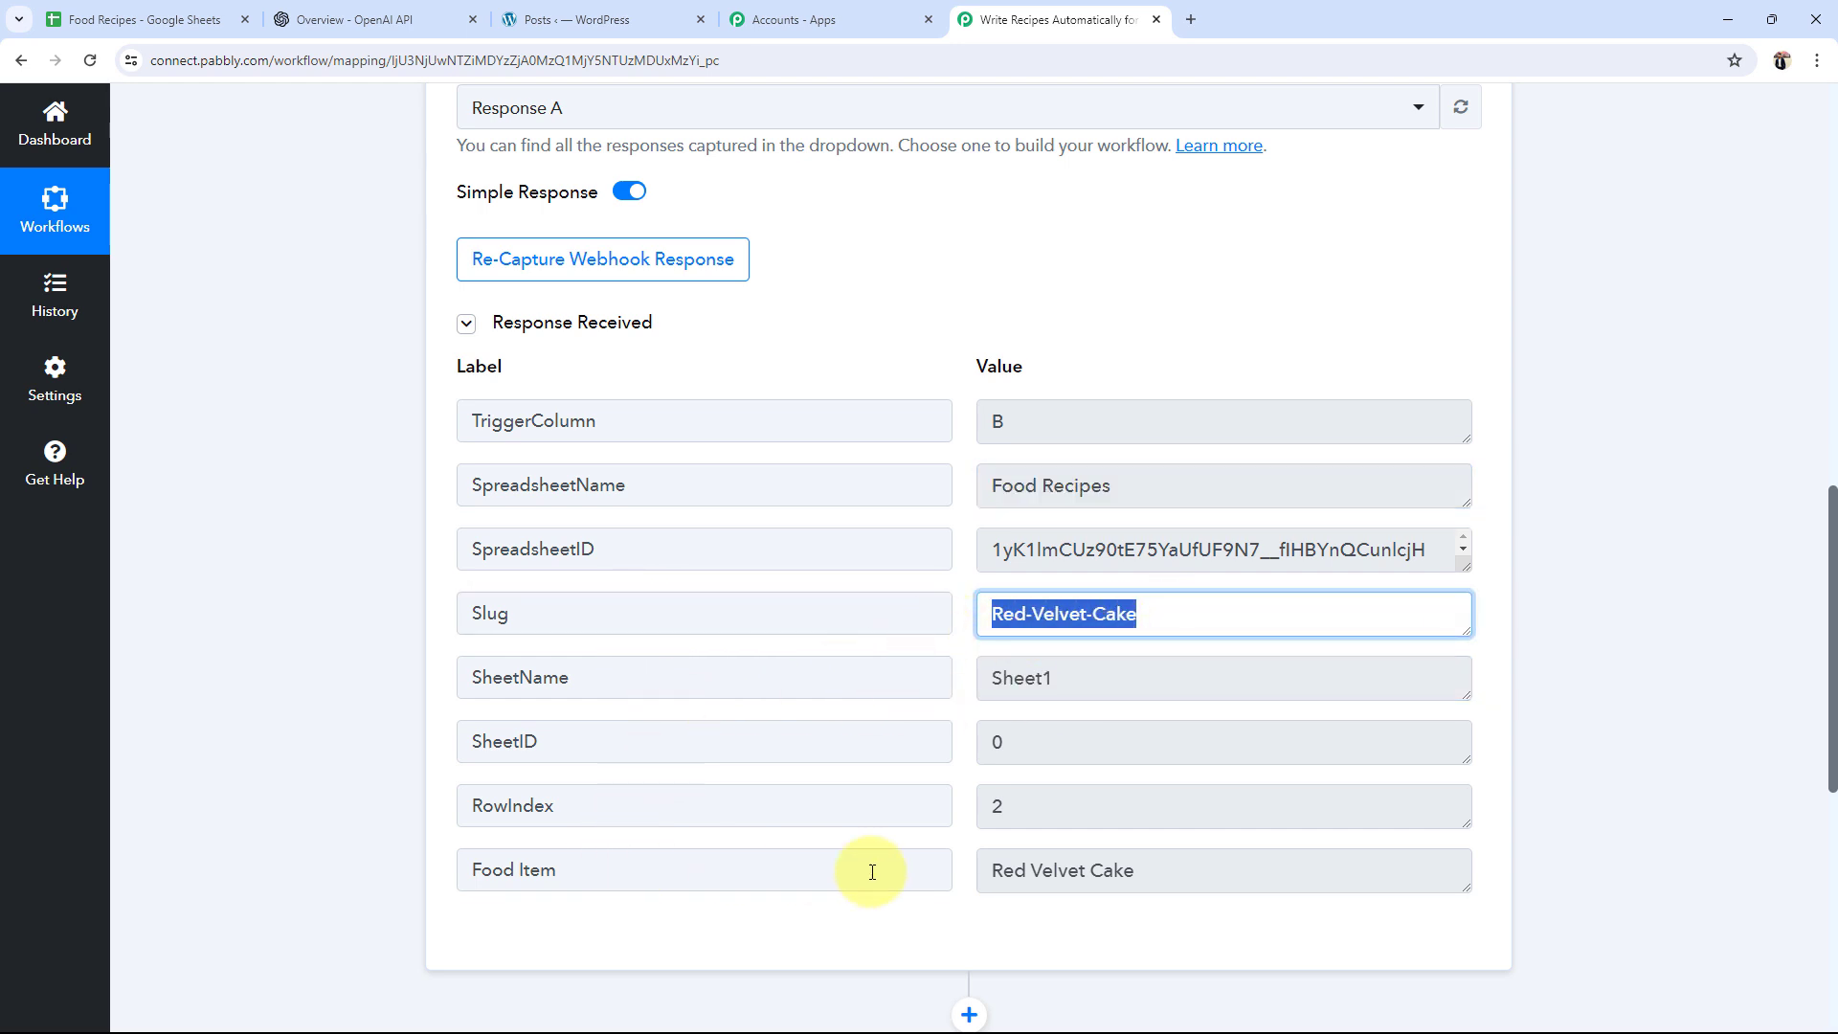
click(1179, 872)
drag(1179, 872, 923, 863)
click(342, 743)
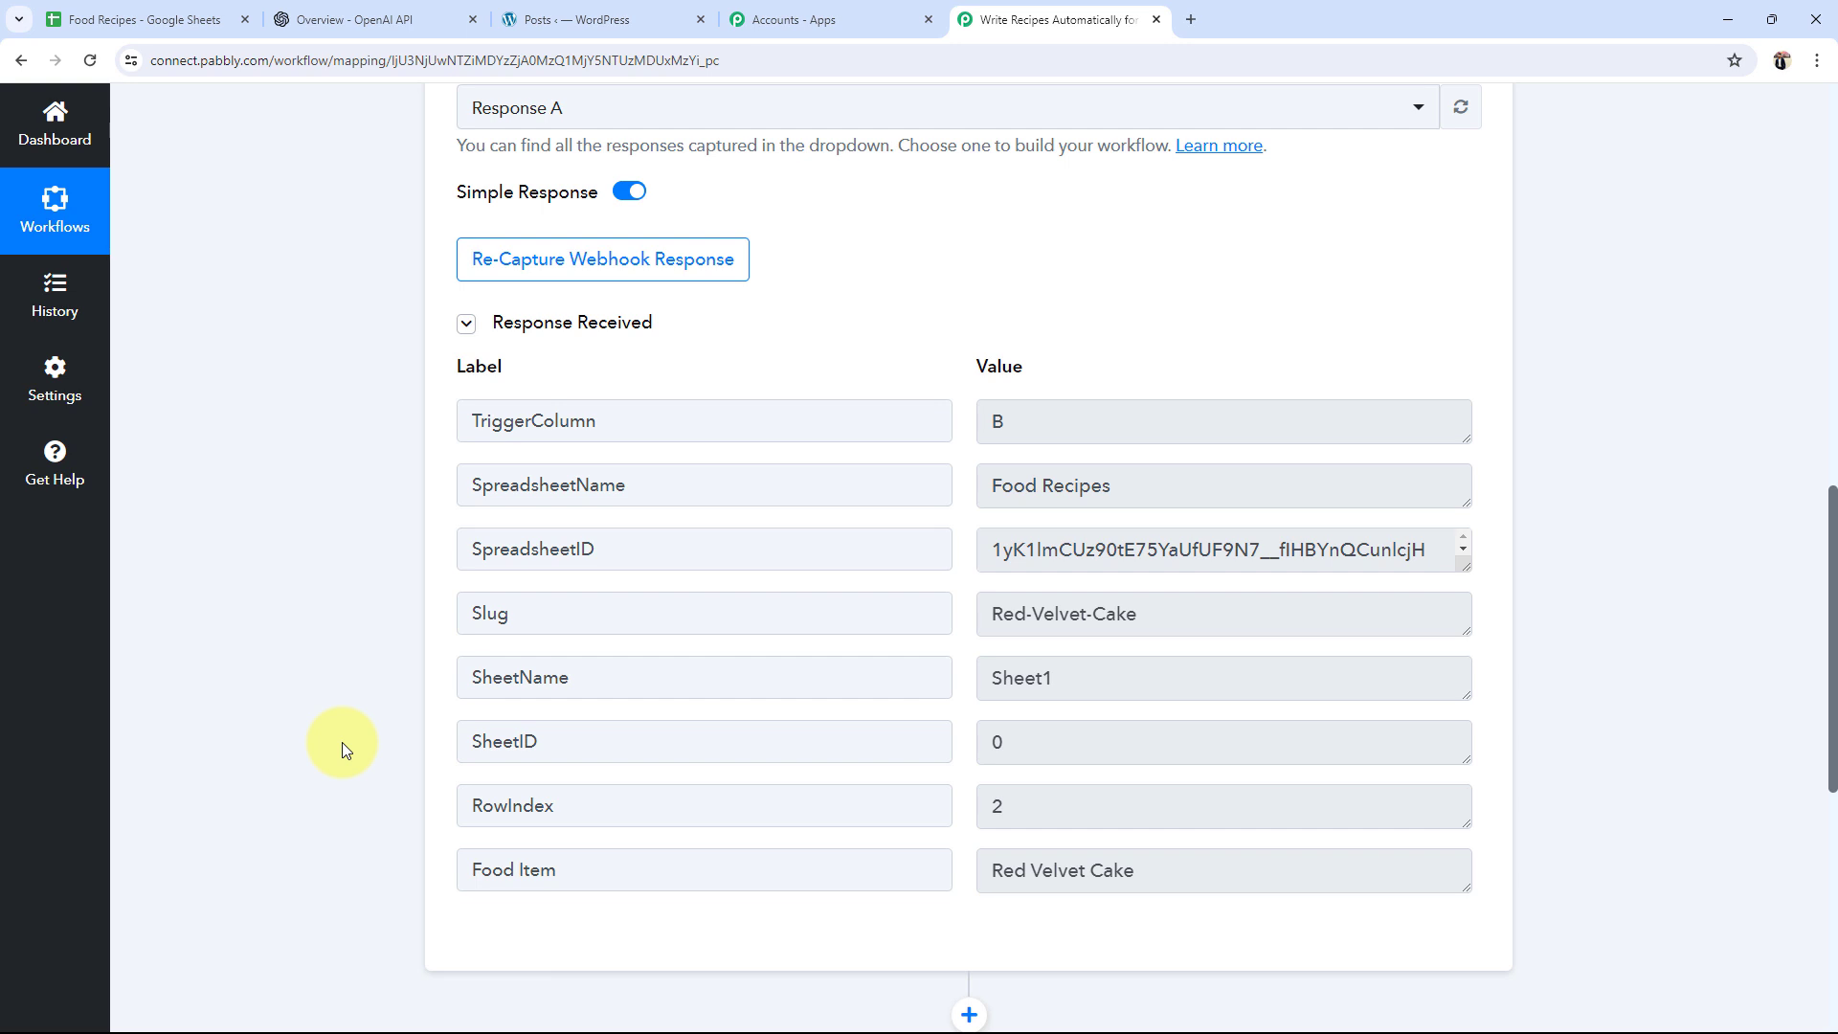
Step: Start re-capturing the webhook response for the Google Sheets trigger
scroll(342, 743, up, 3)
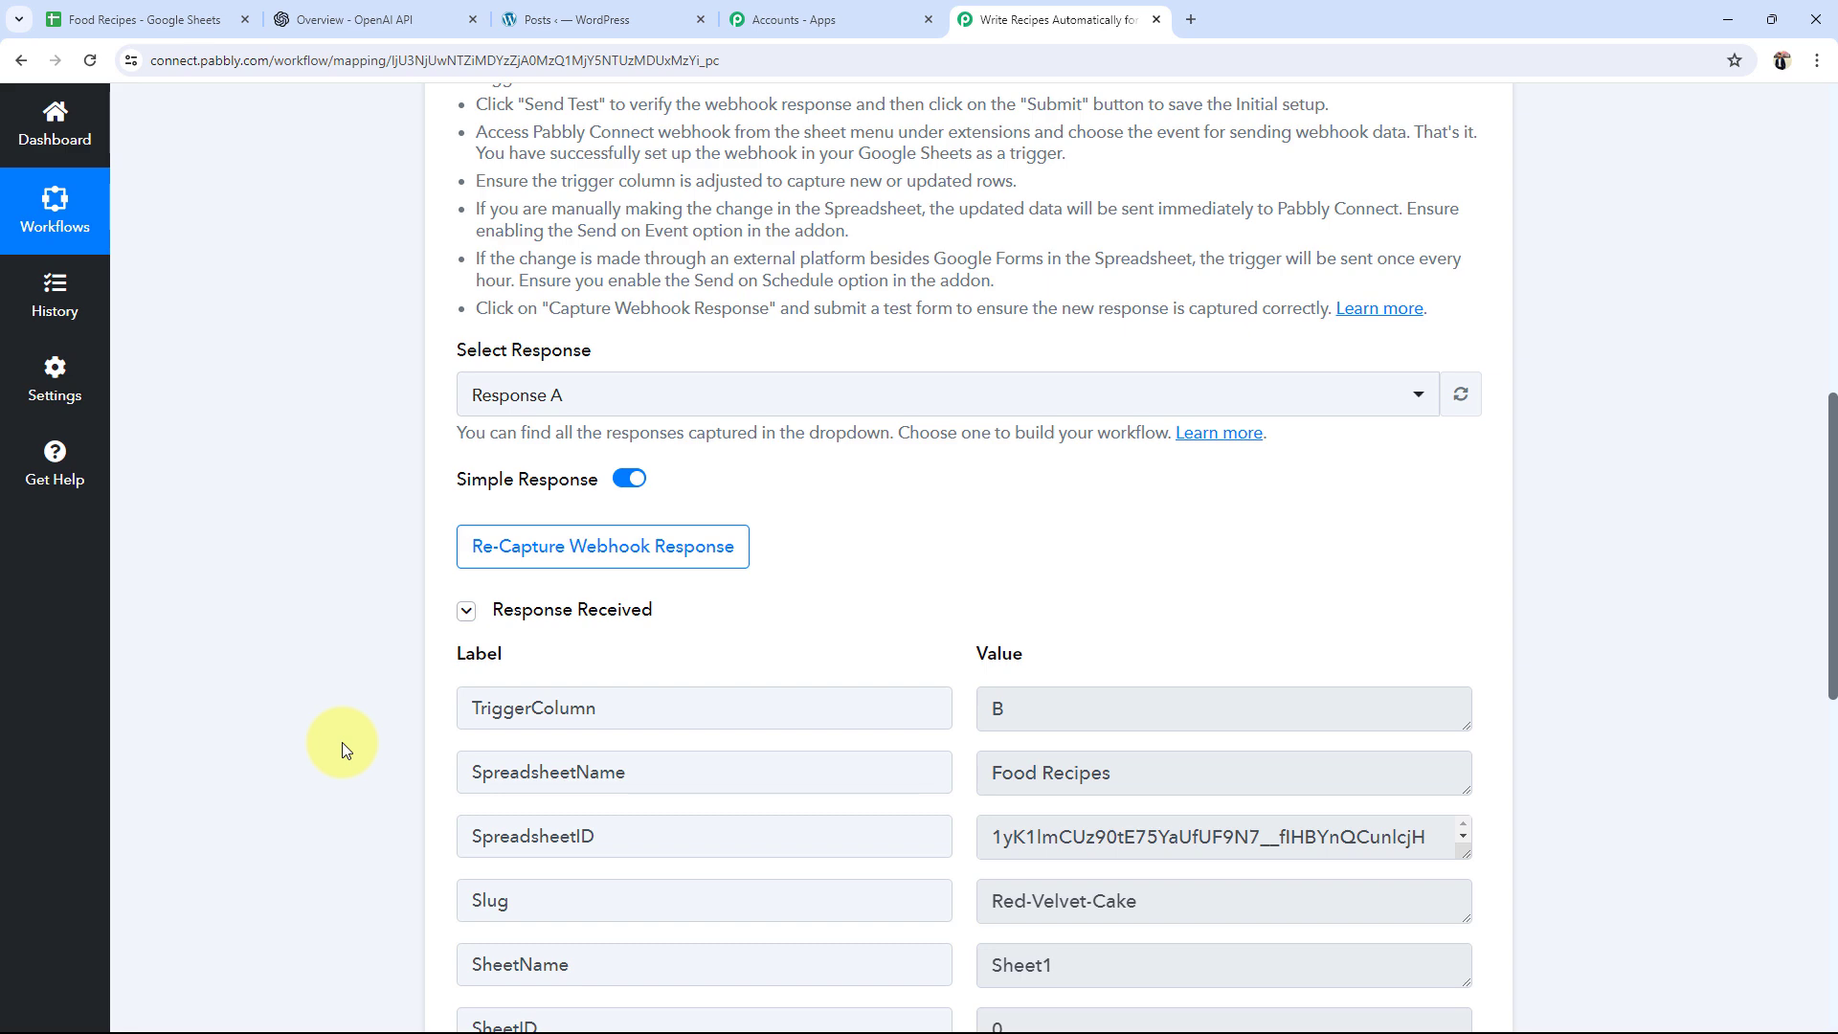
click(608, 546)
click(815, 708)
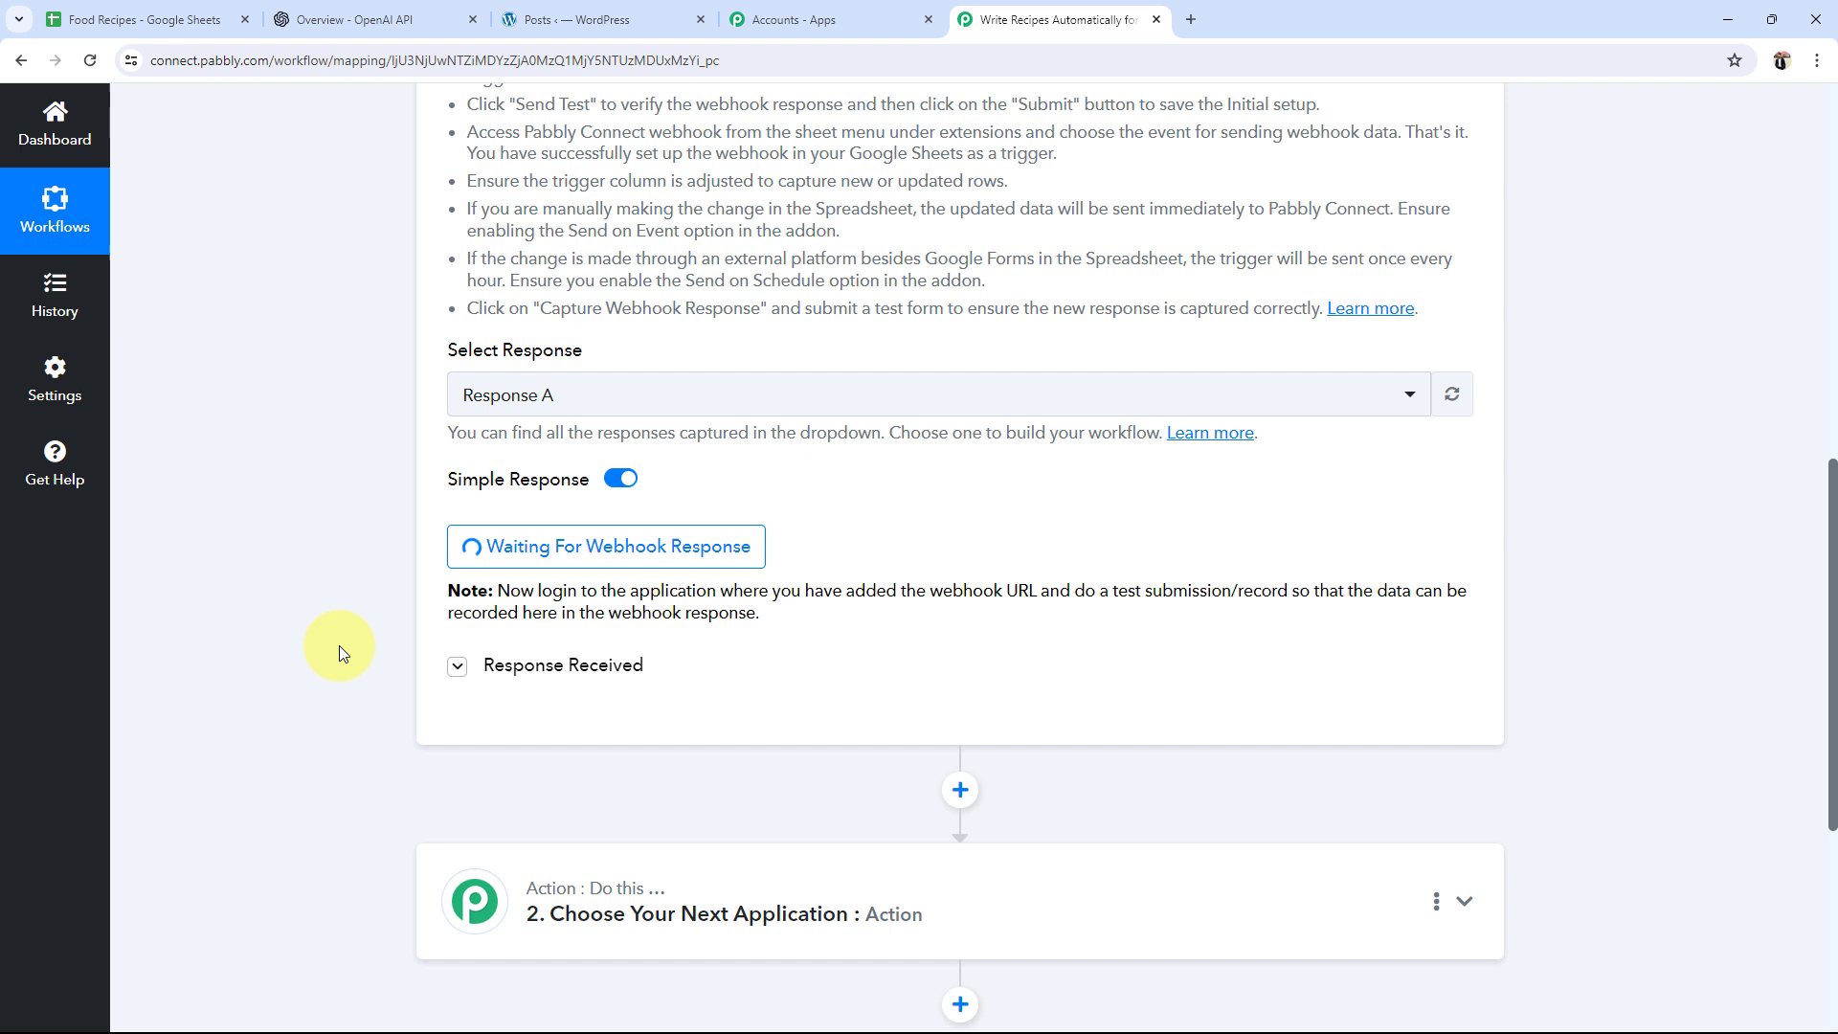
Step: In row 3 of the Food Recipes sheet, enter the food item Vegetable Fried Rice with the slug Vegetable-Fried-Rice
click(181, 20)
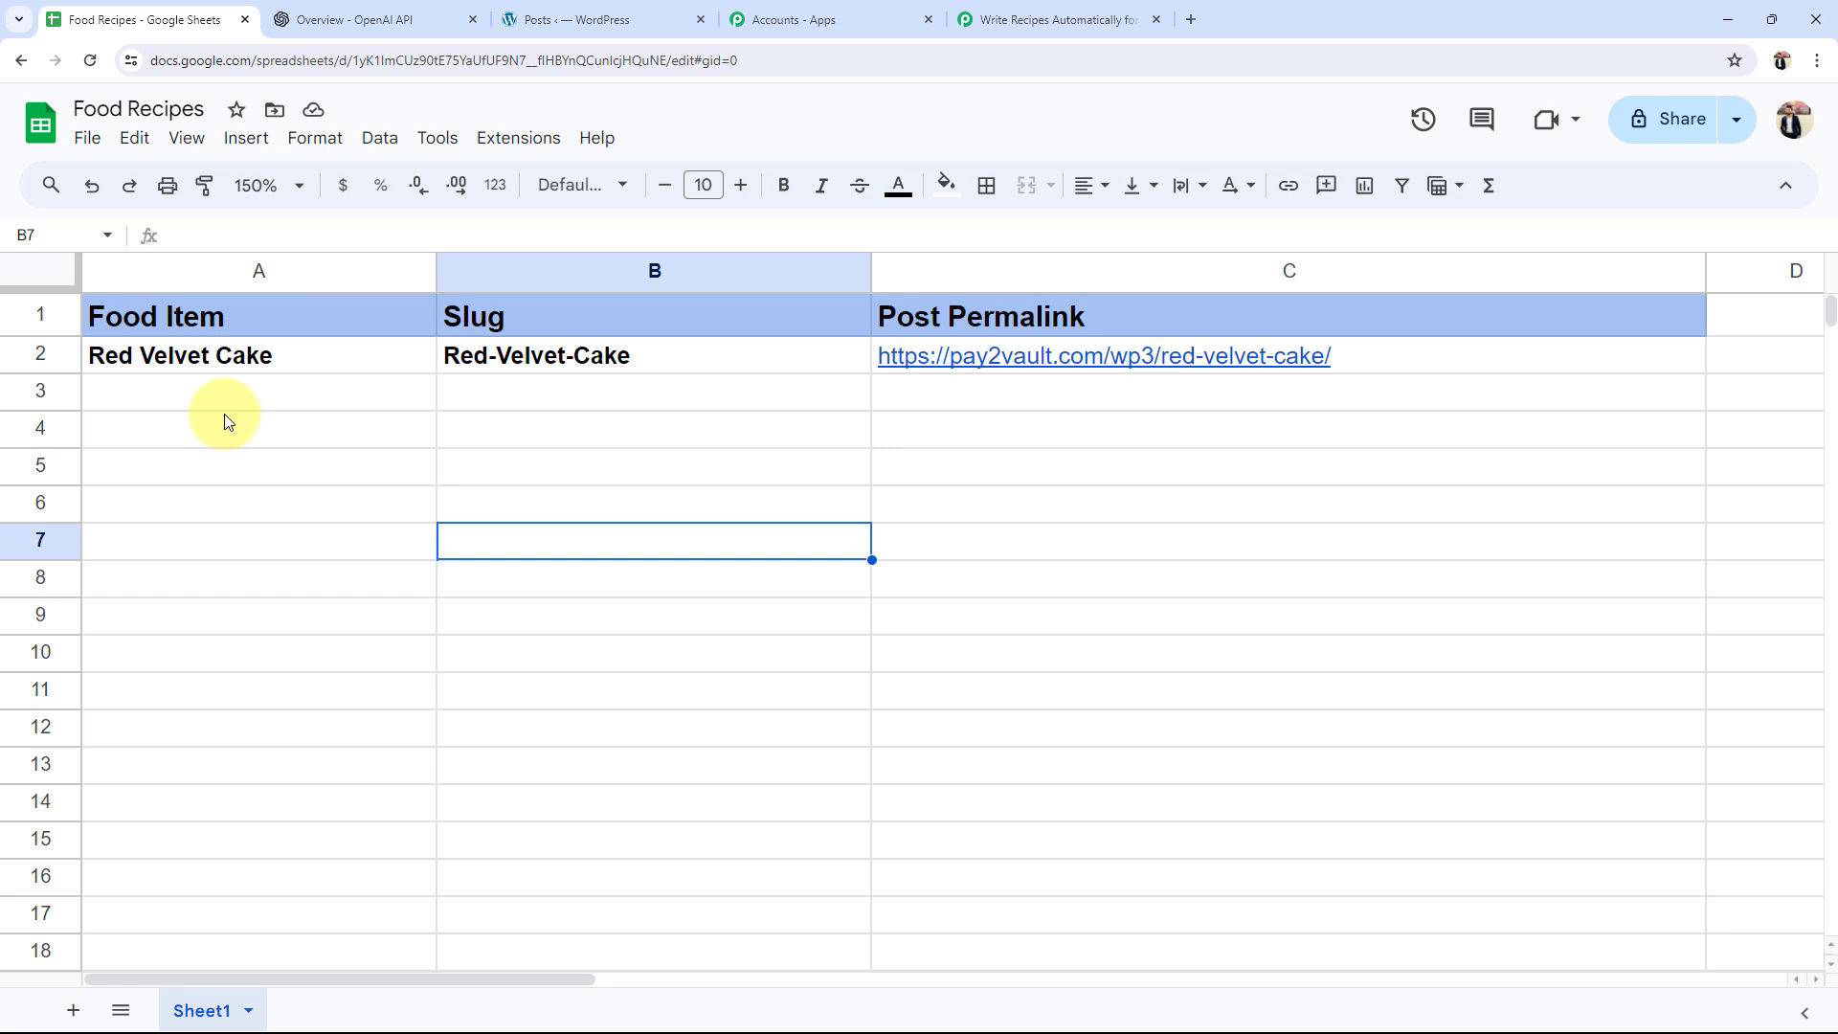
click(1071, 11)
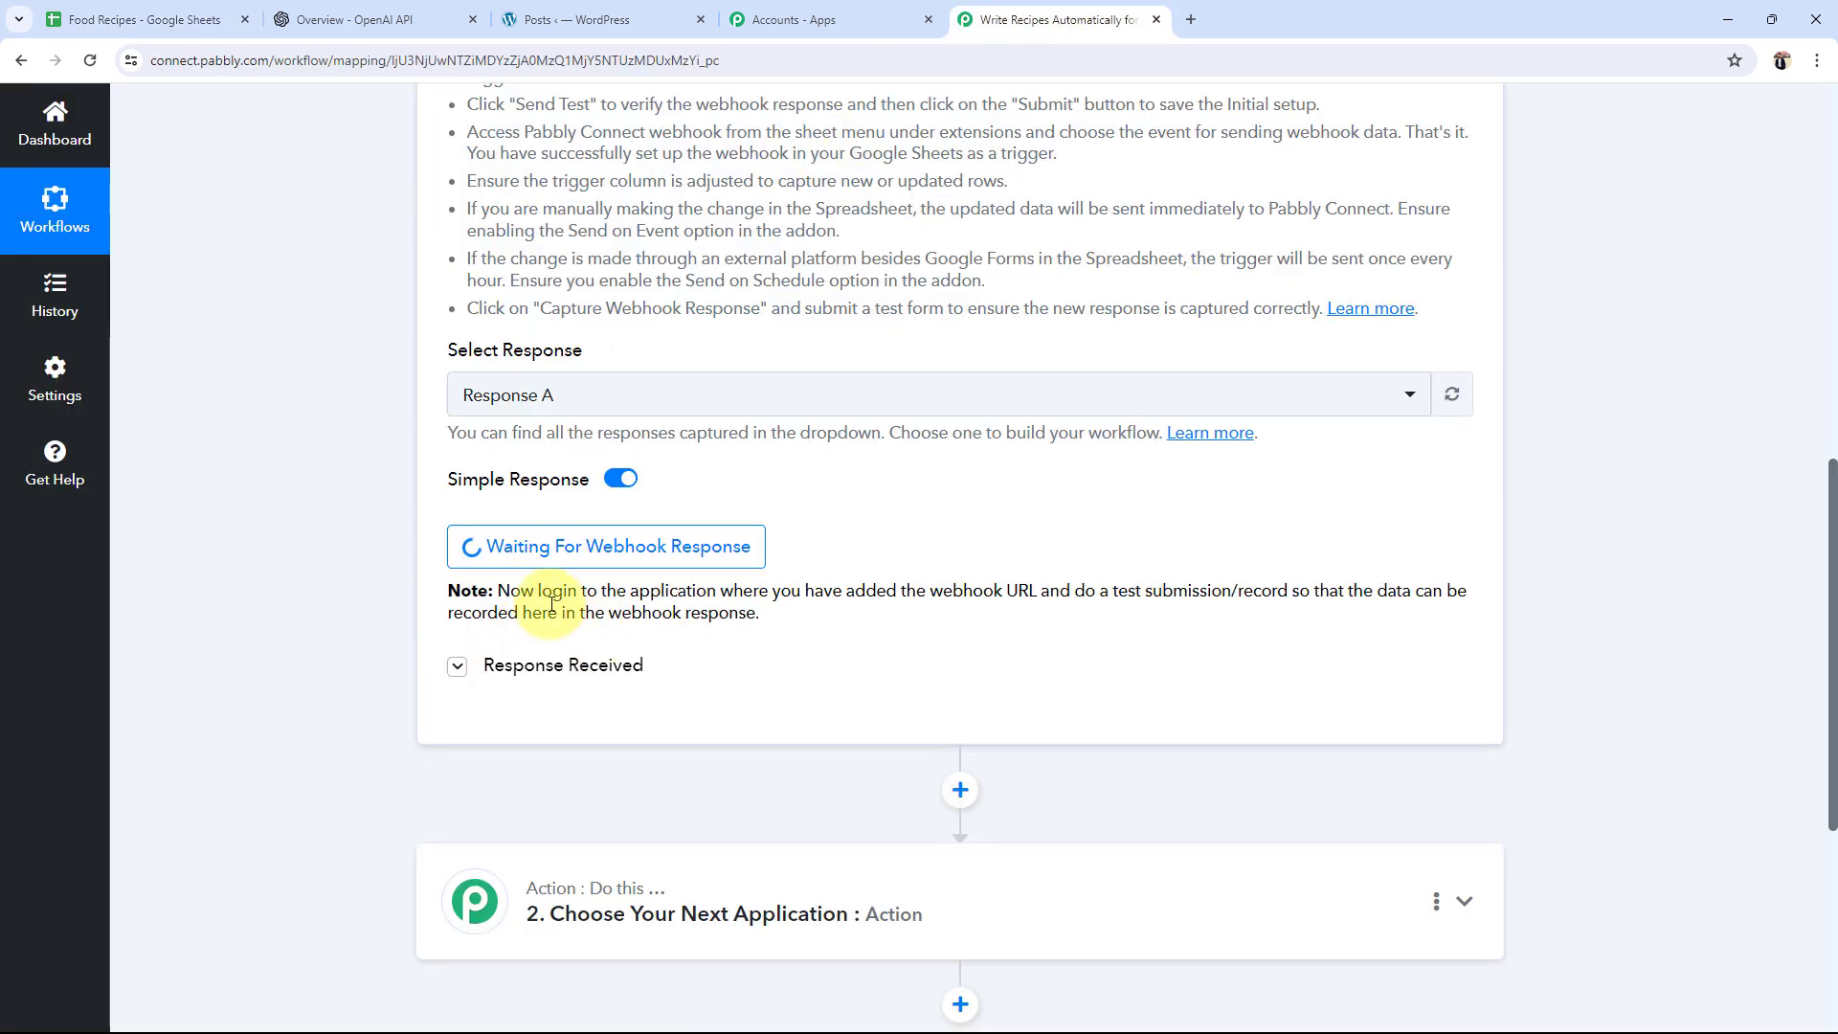
scroll(622, 694, up, 3)
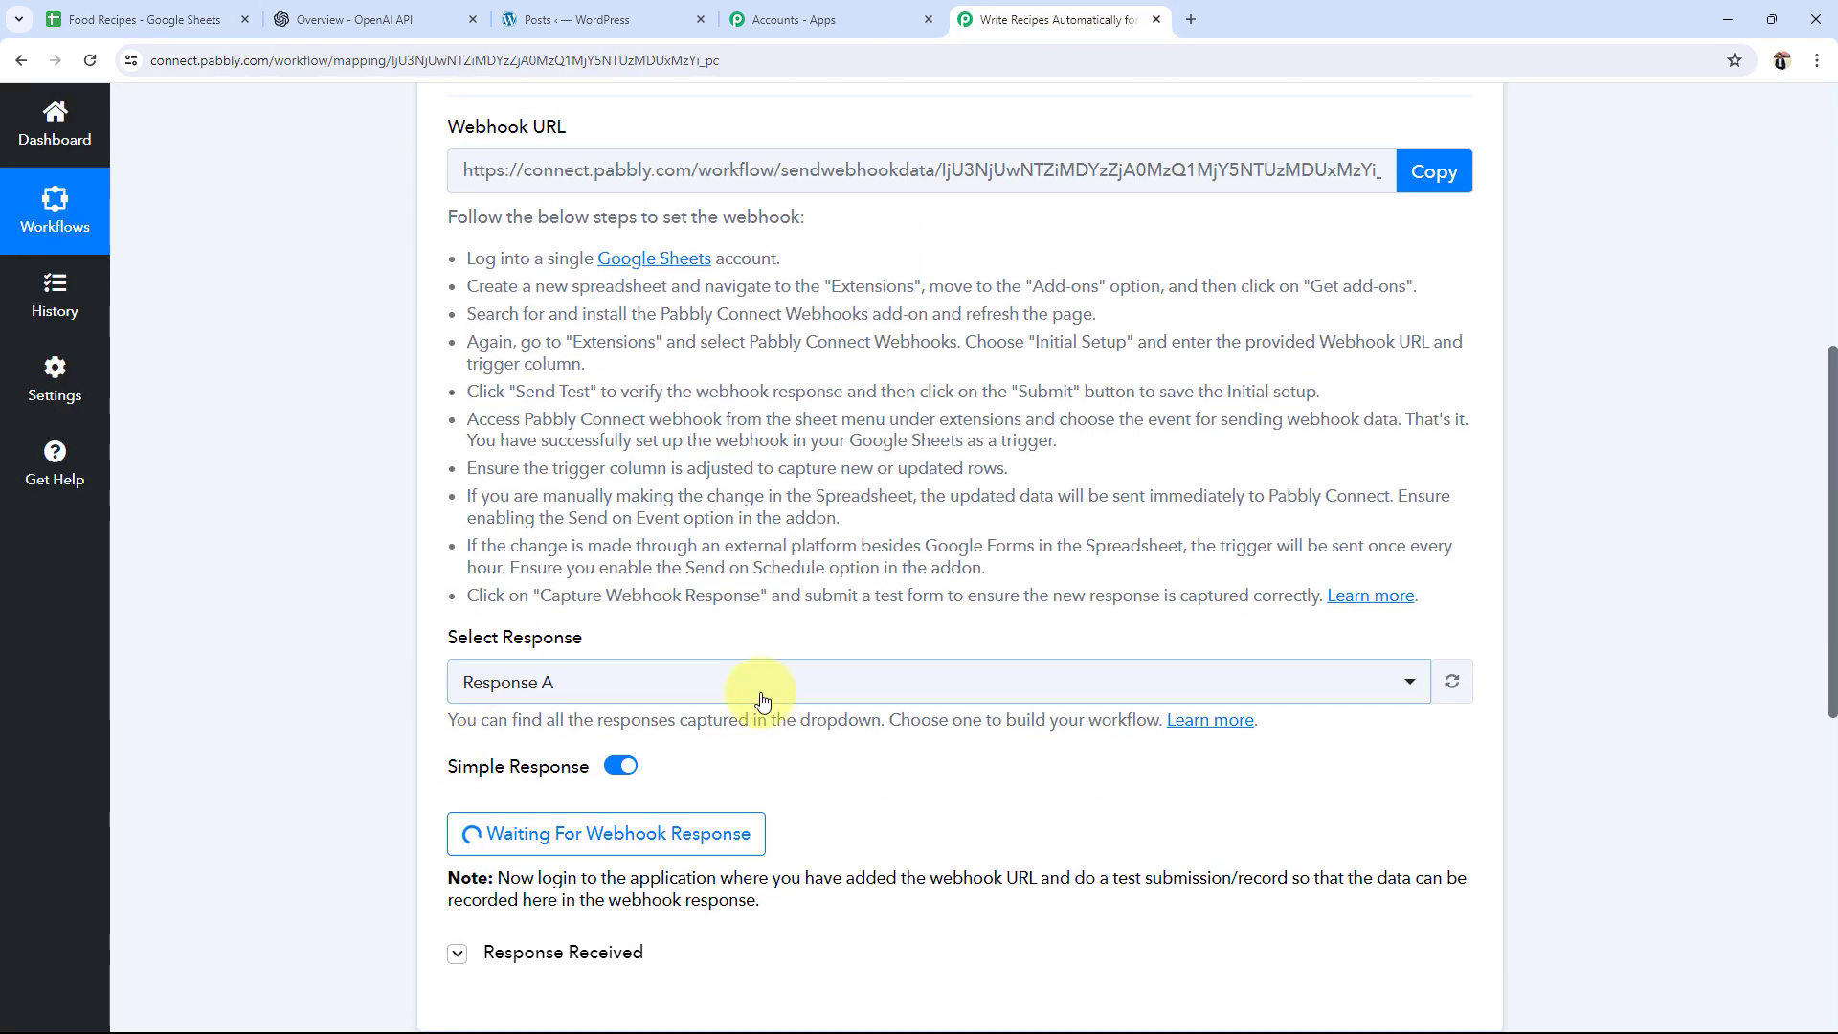
click(209, 11)
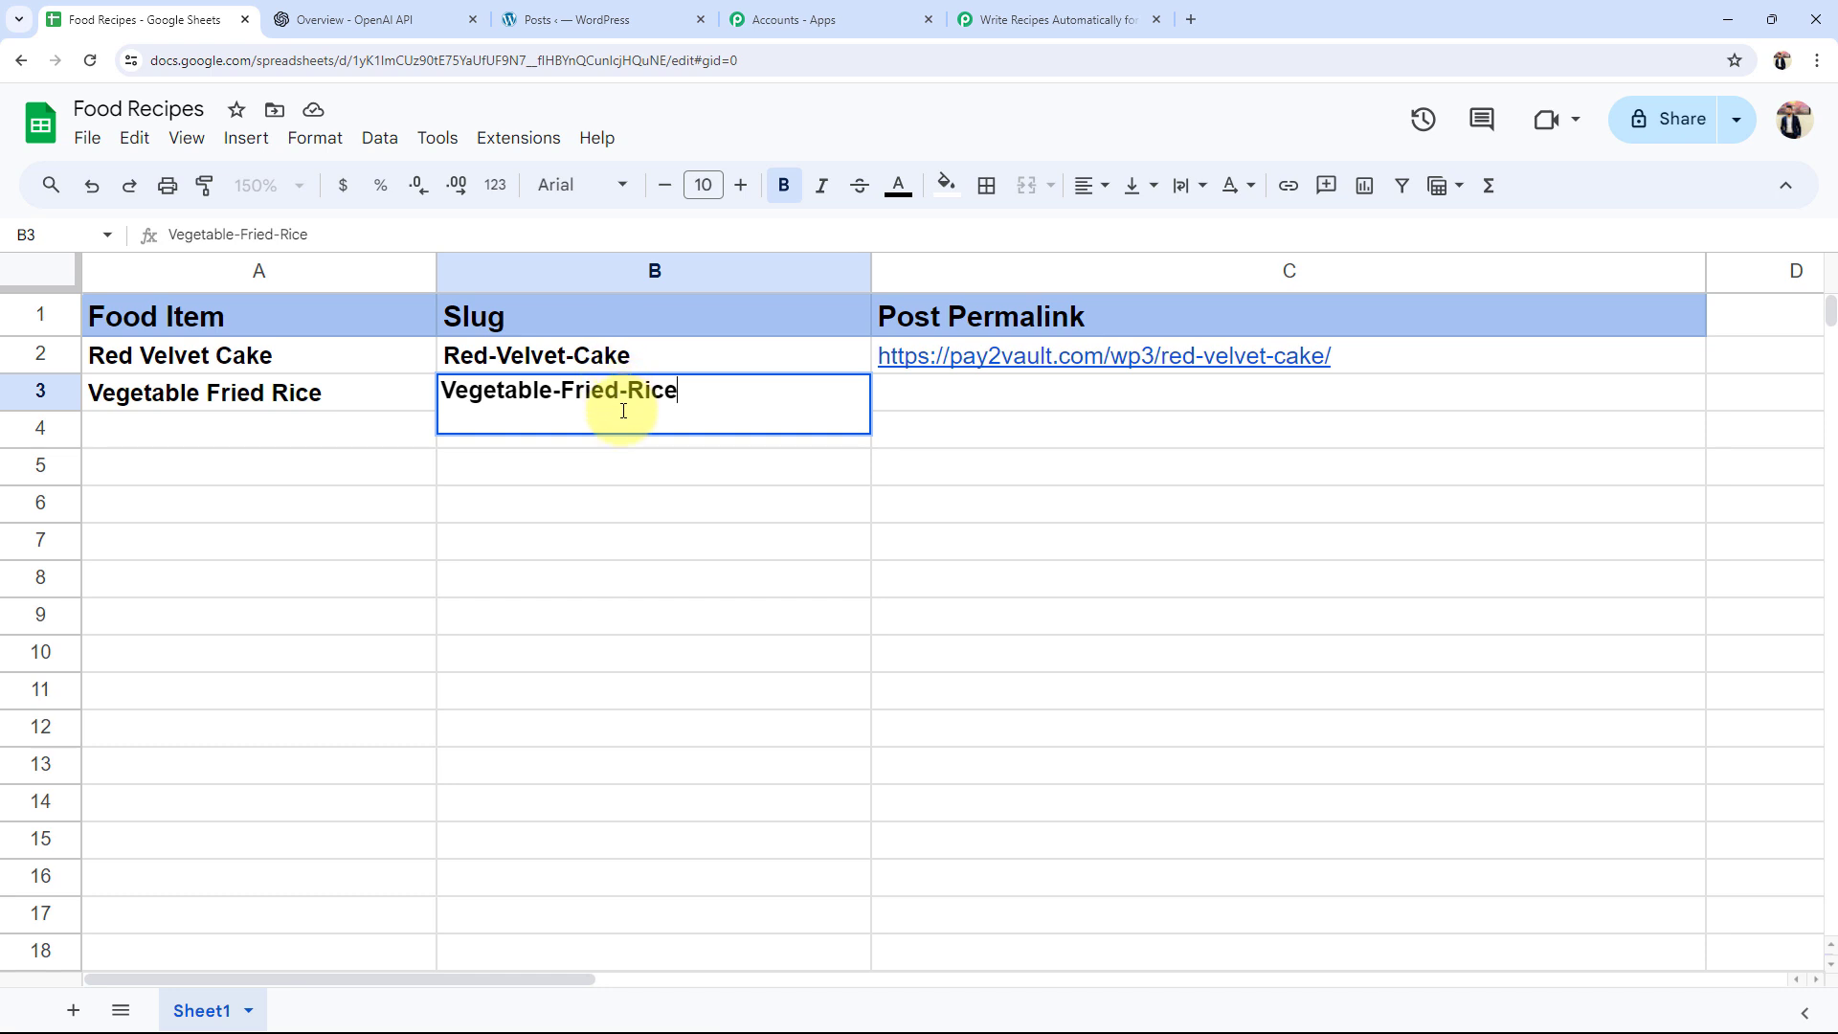
click(613, 517)
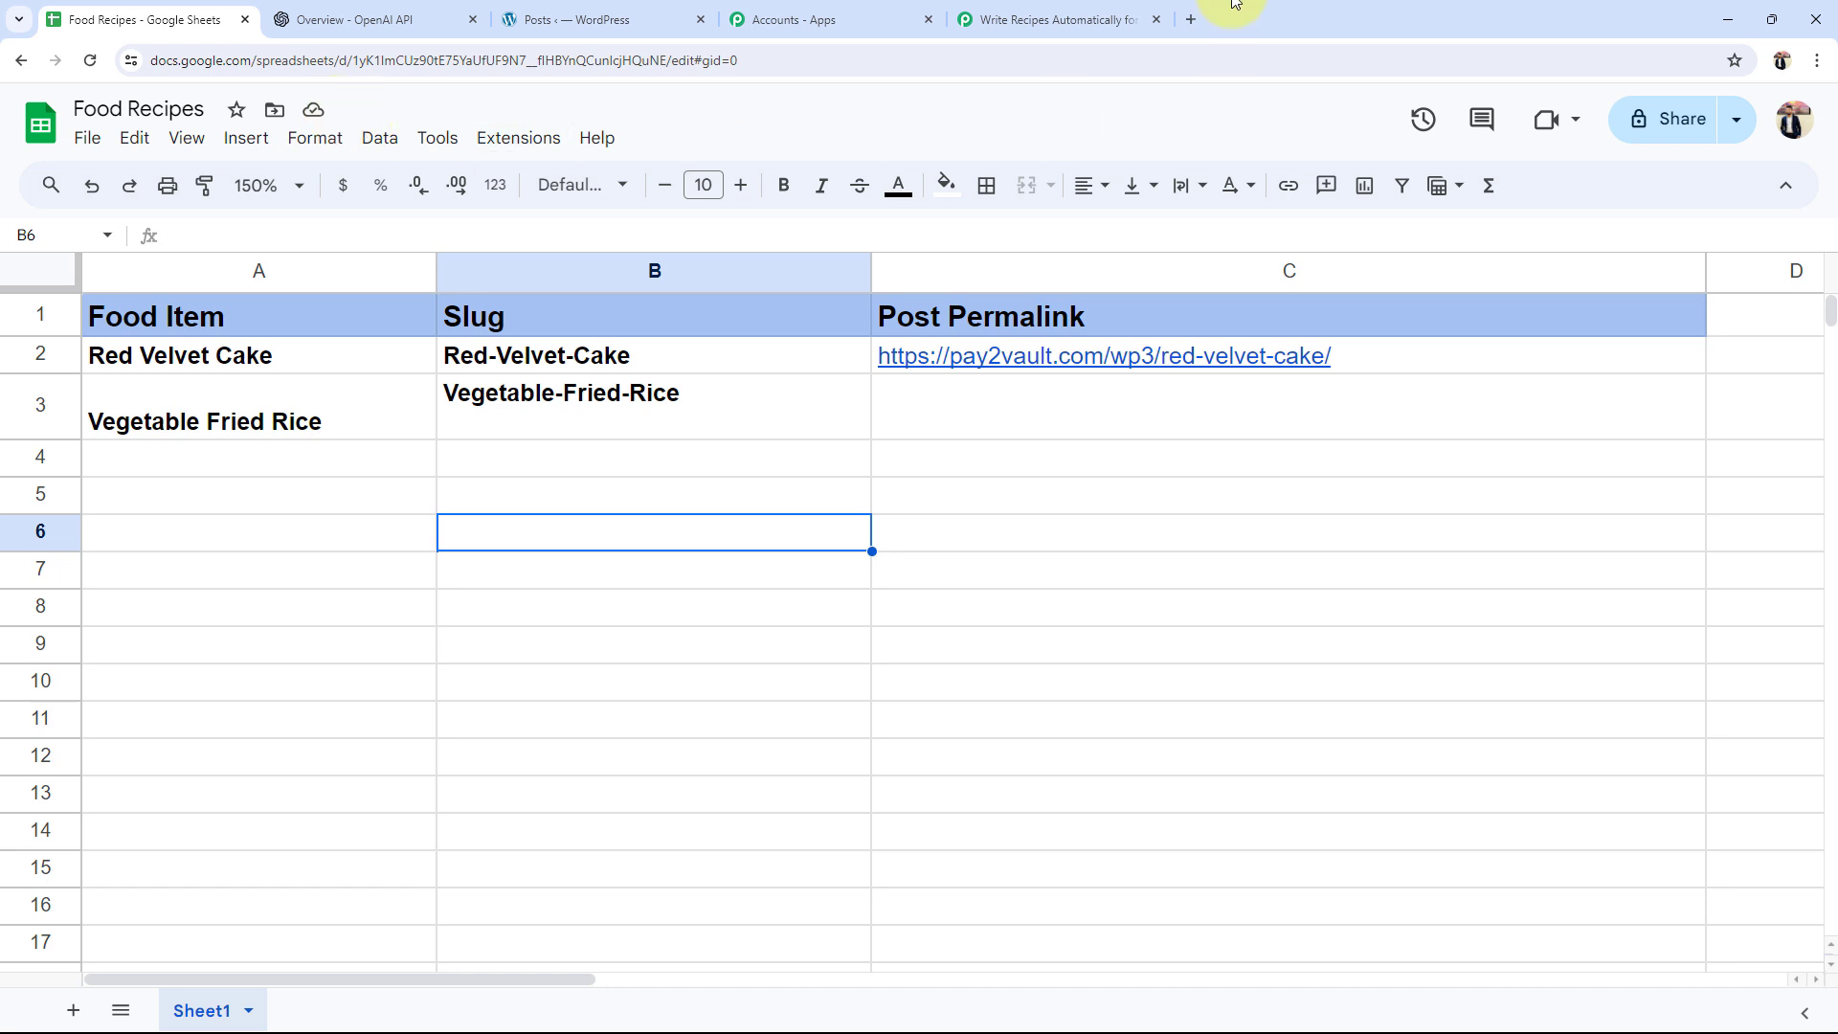
Step: Check the food item and slug in the newly captured webhook response against row 3 of the Food Recipes sheet
click(1053, 19)
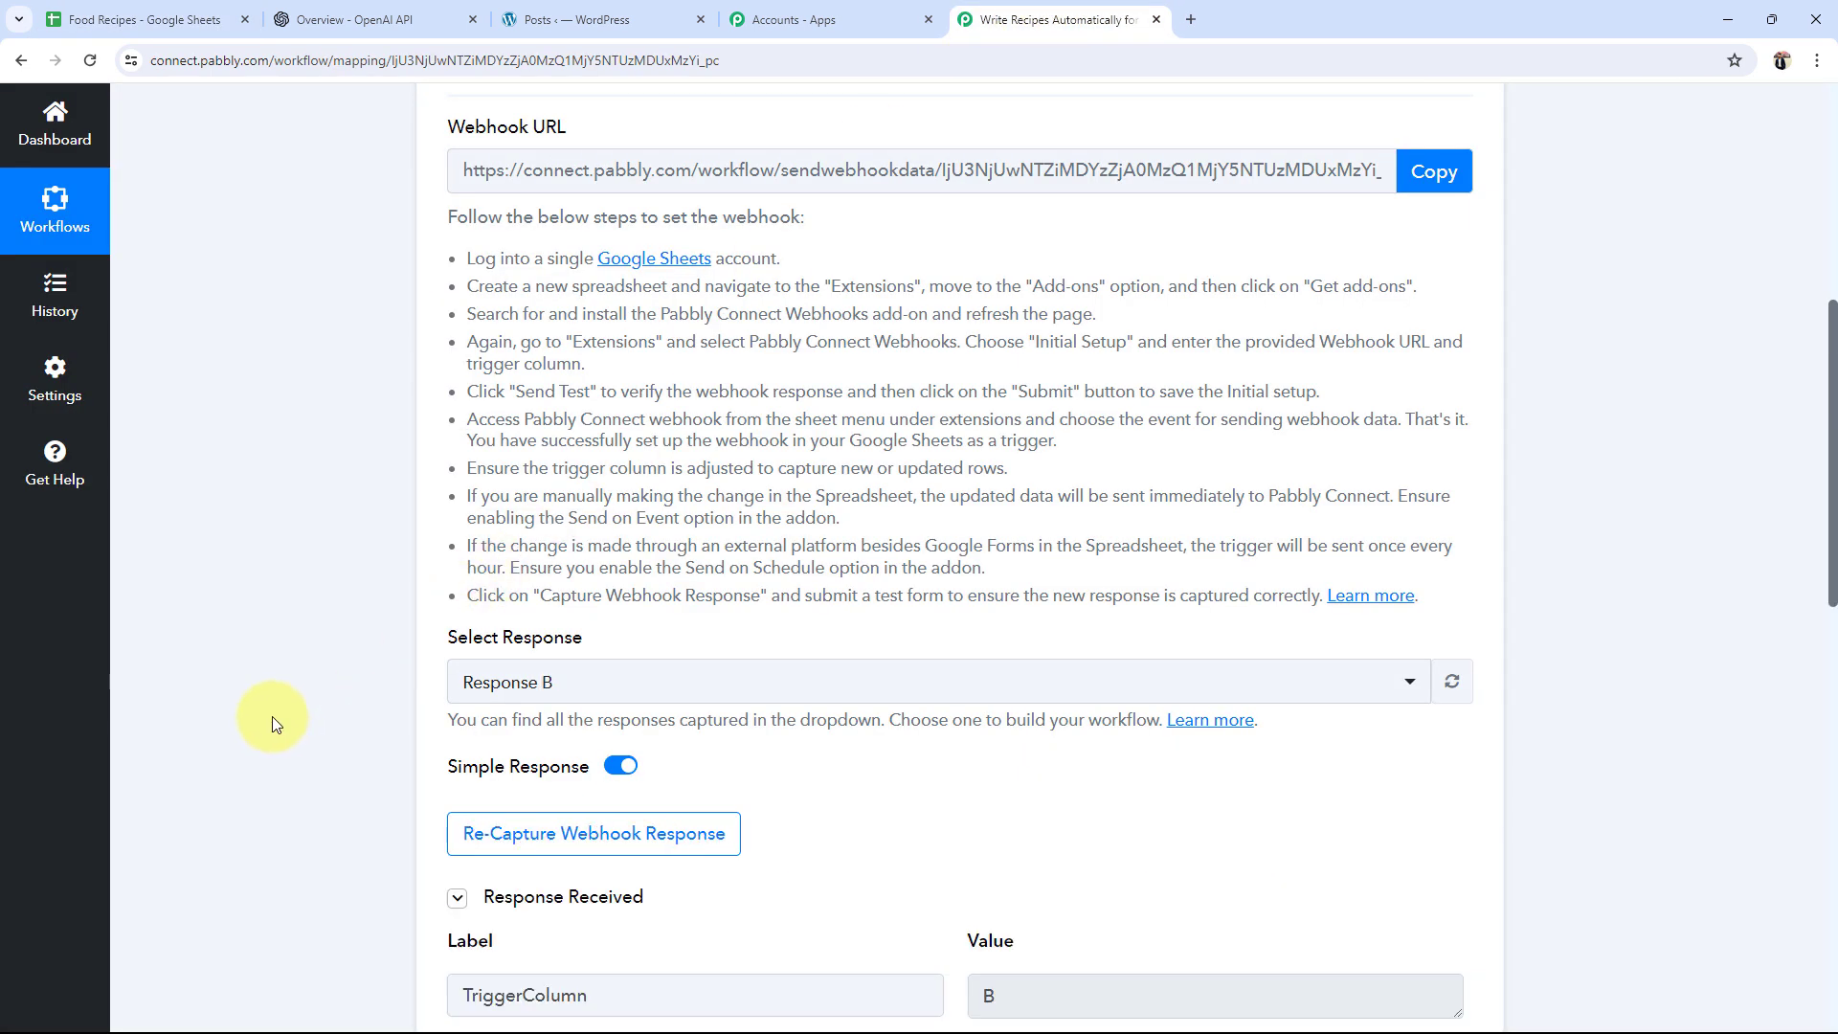
scroll(272, 716, down, 4)
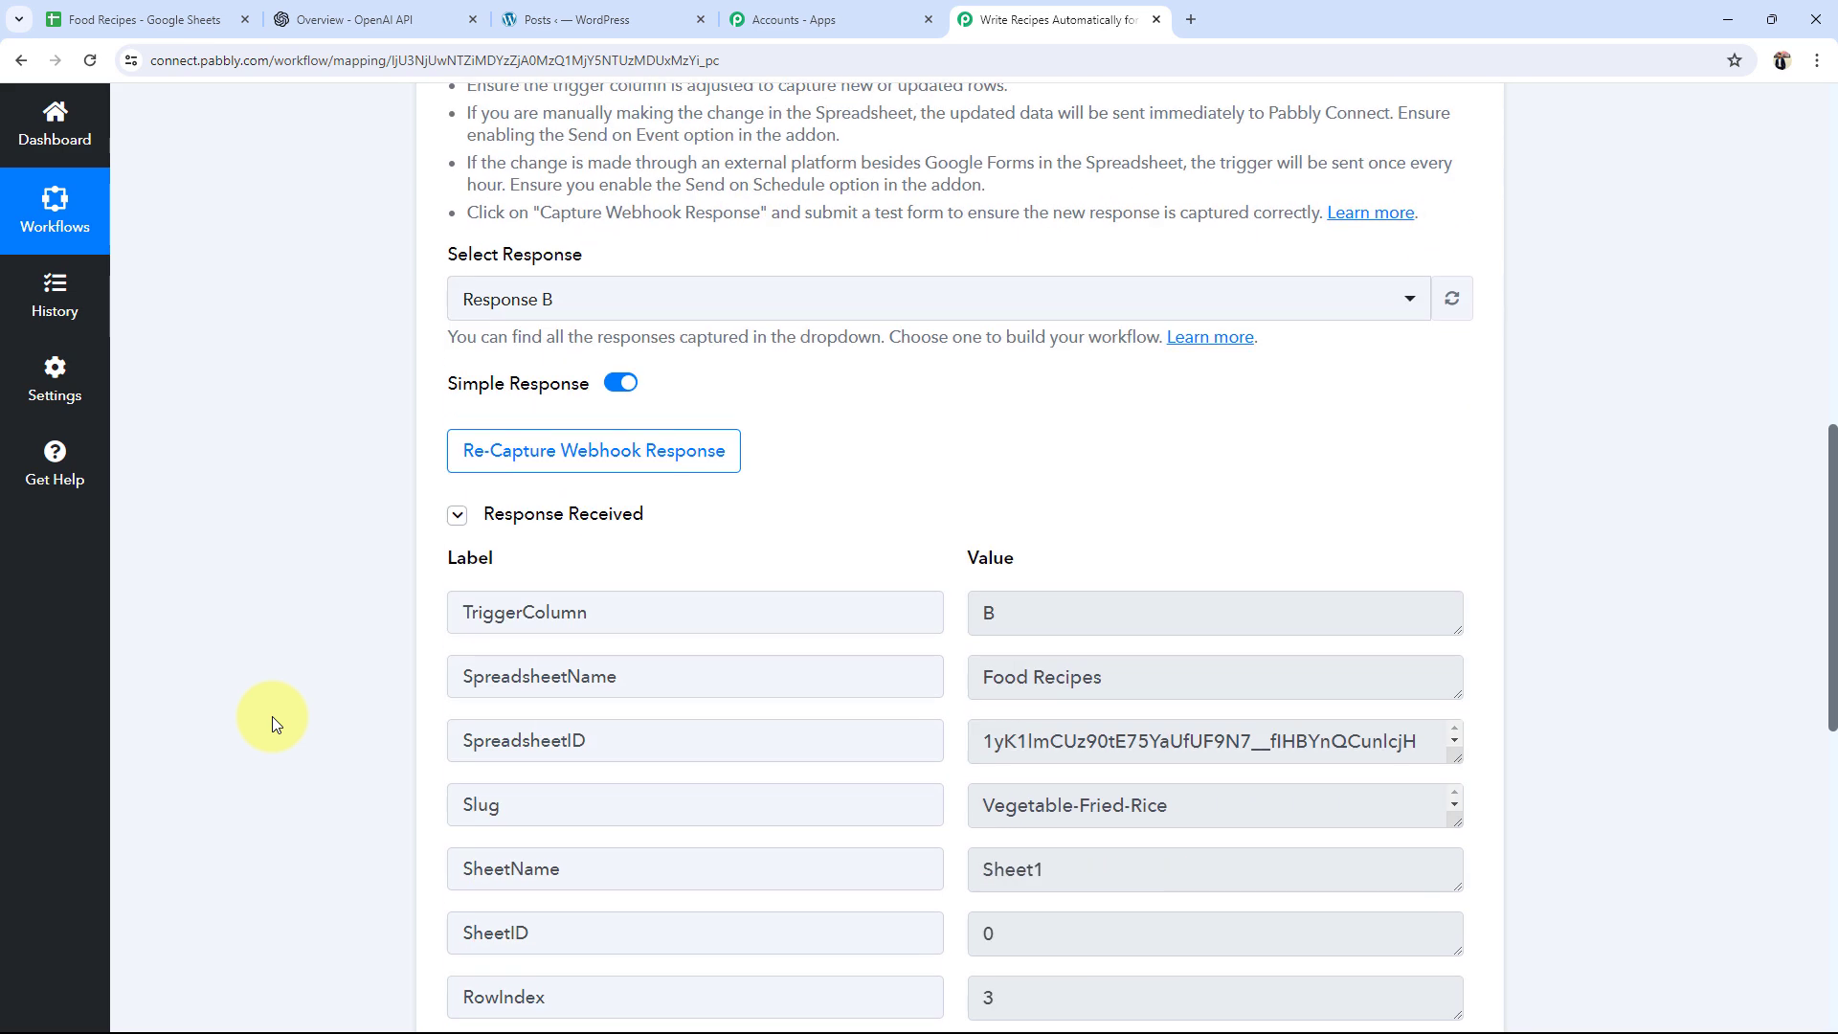
scroll(272, 716, down, 2)
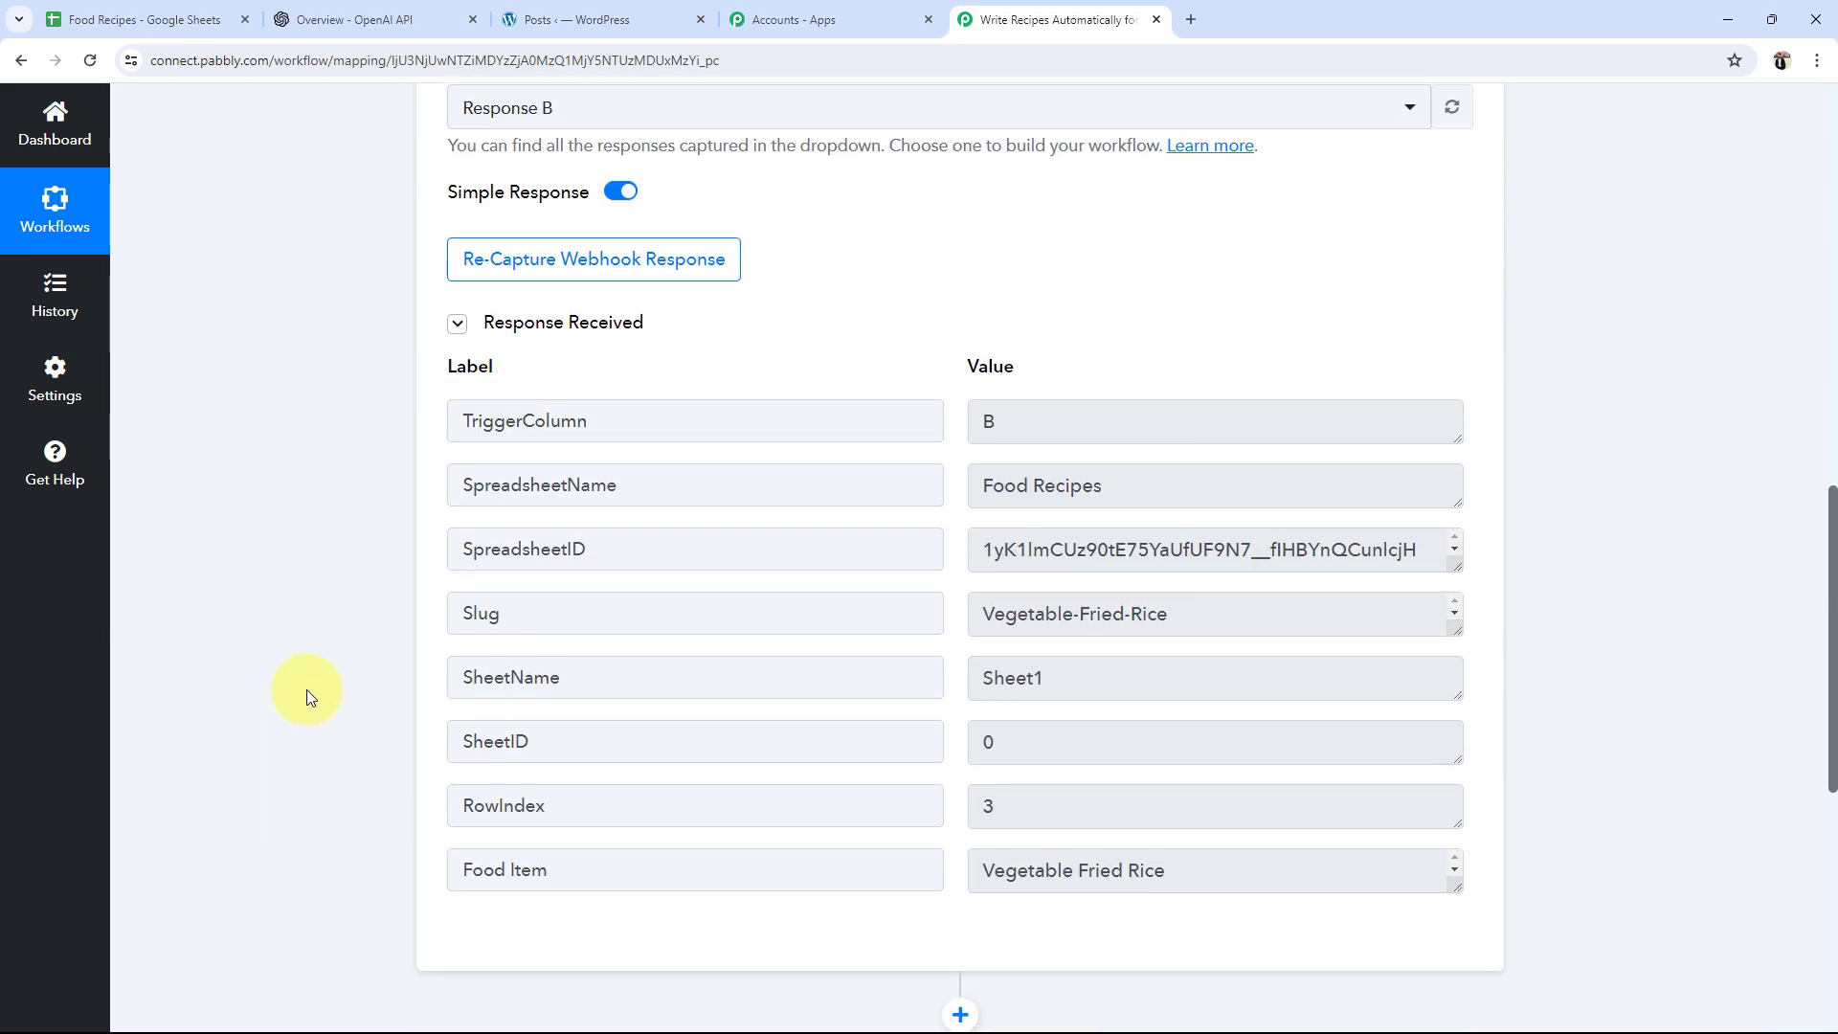
click(1199, 873)
drag(1122, 878, 1003, 870)
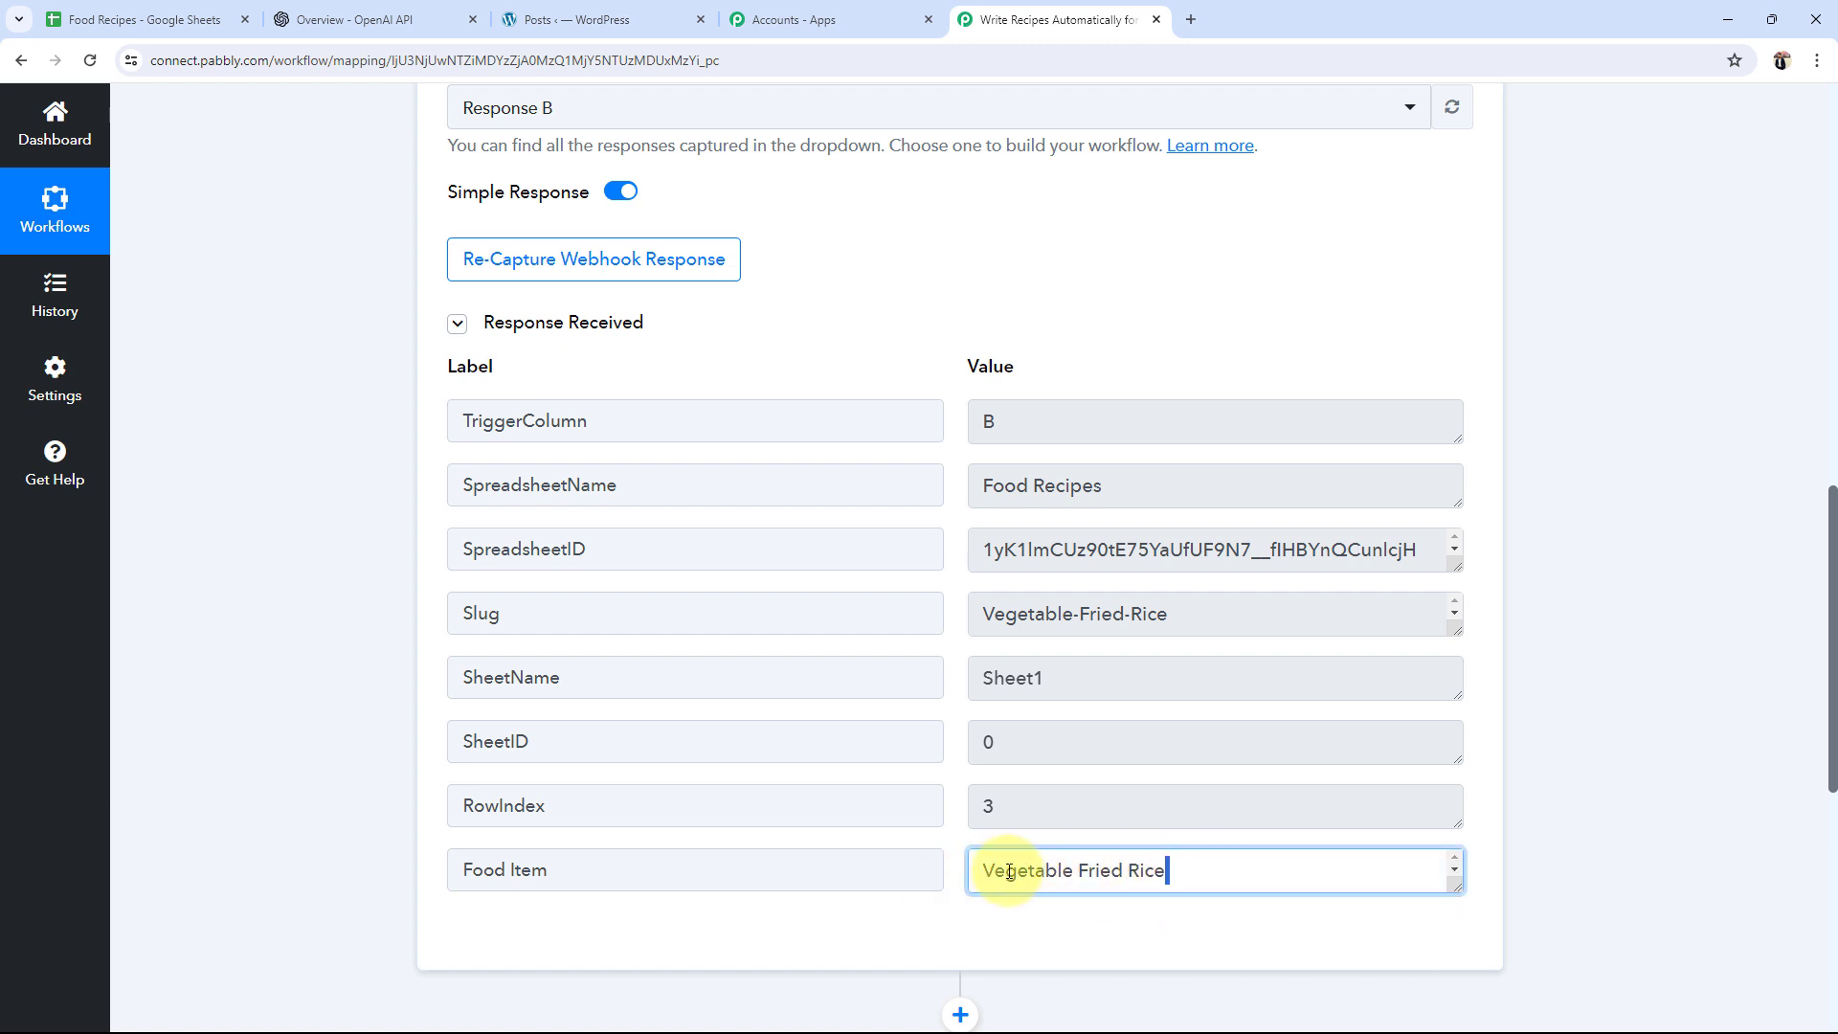
click(144, 19)
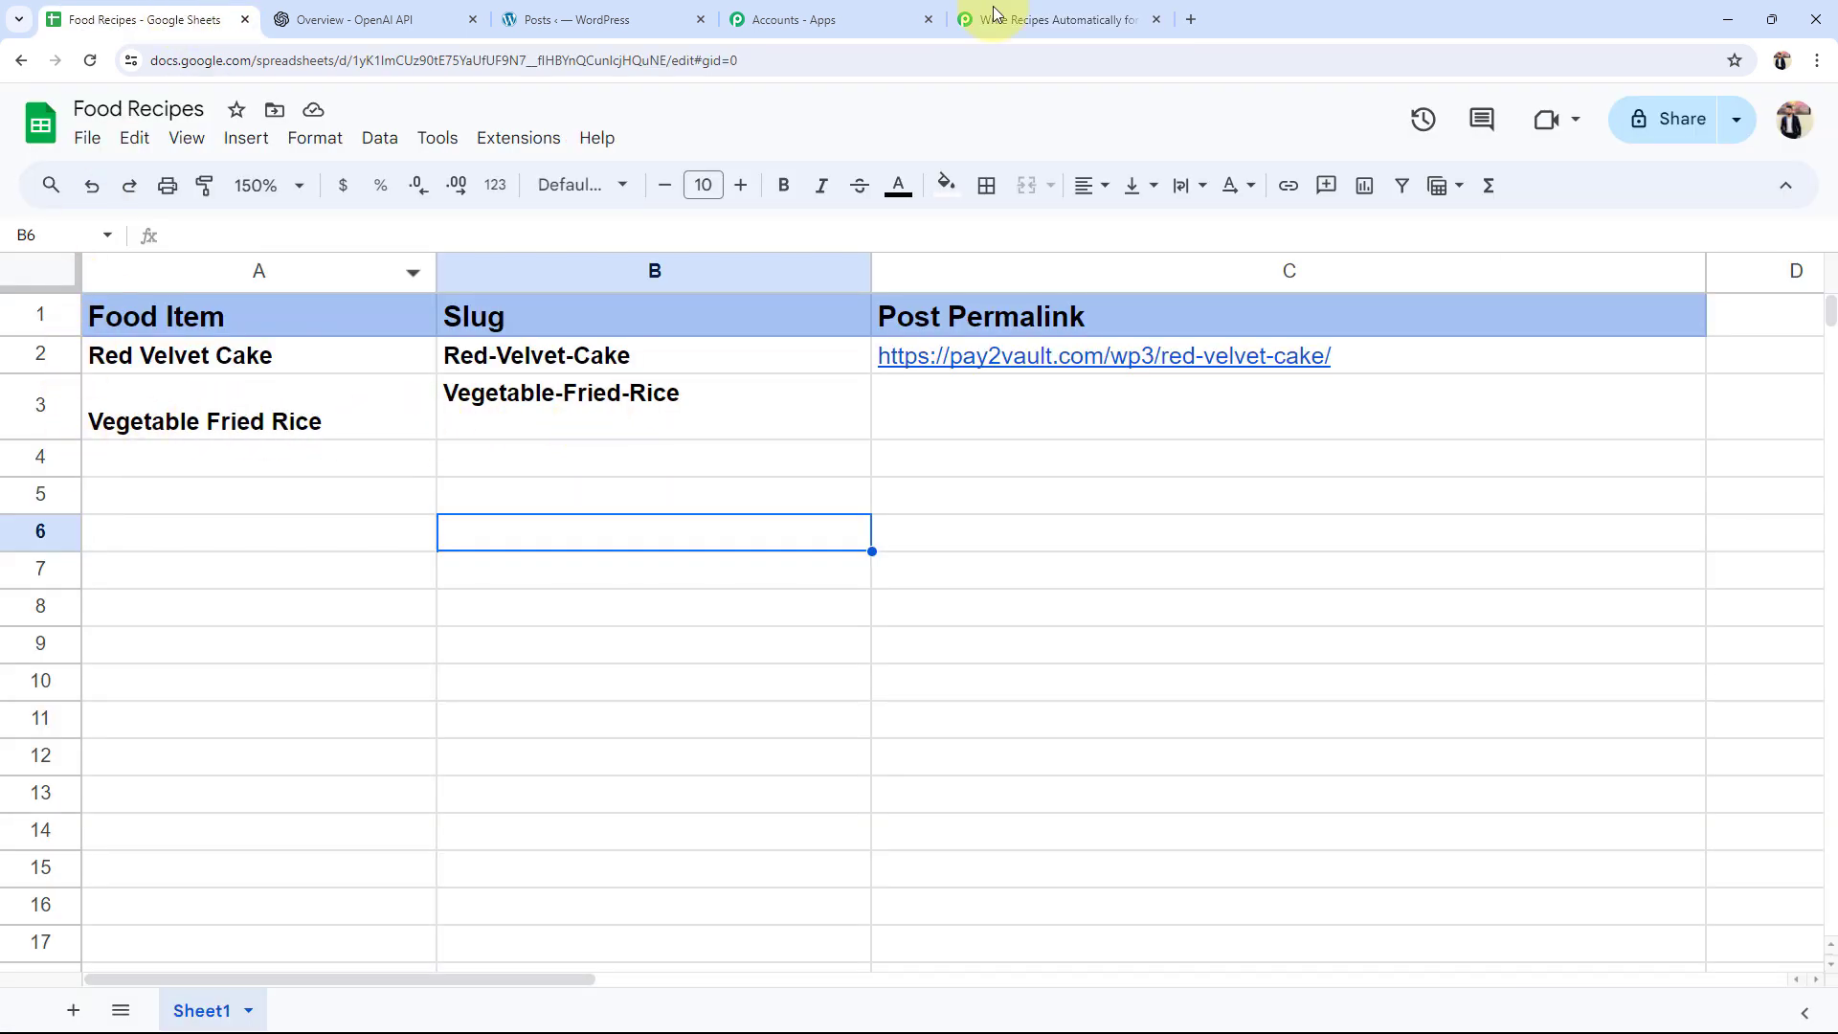
click(1048, 19)
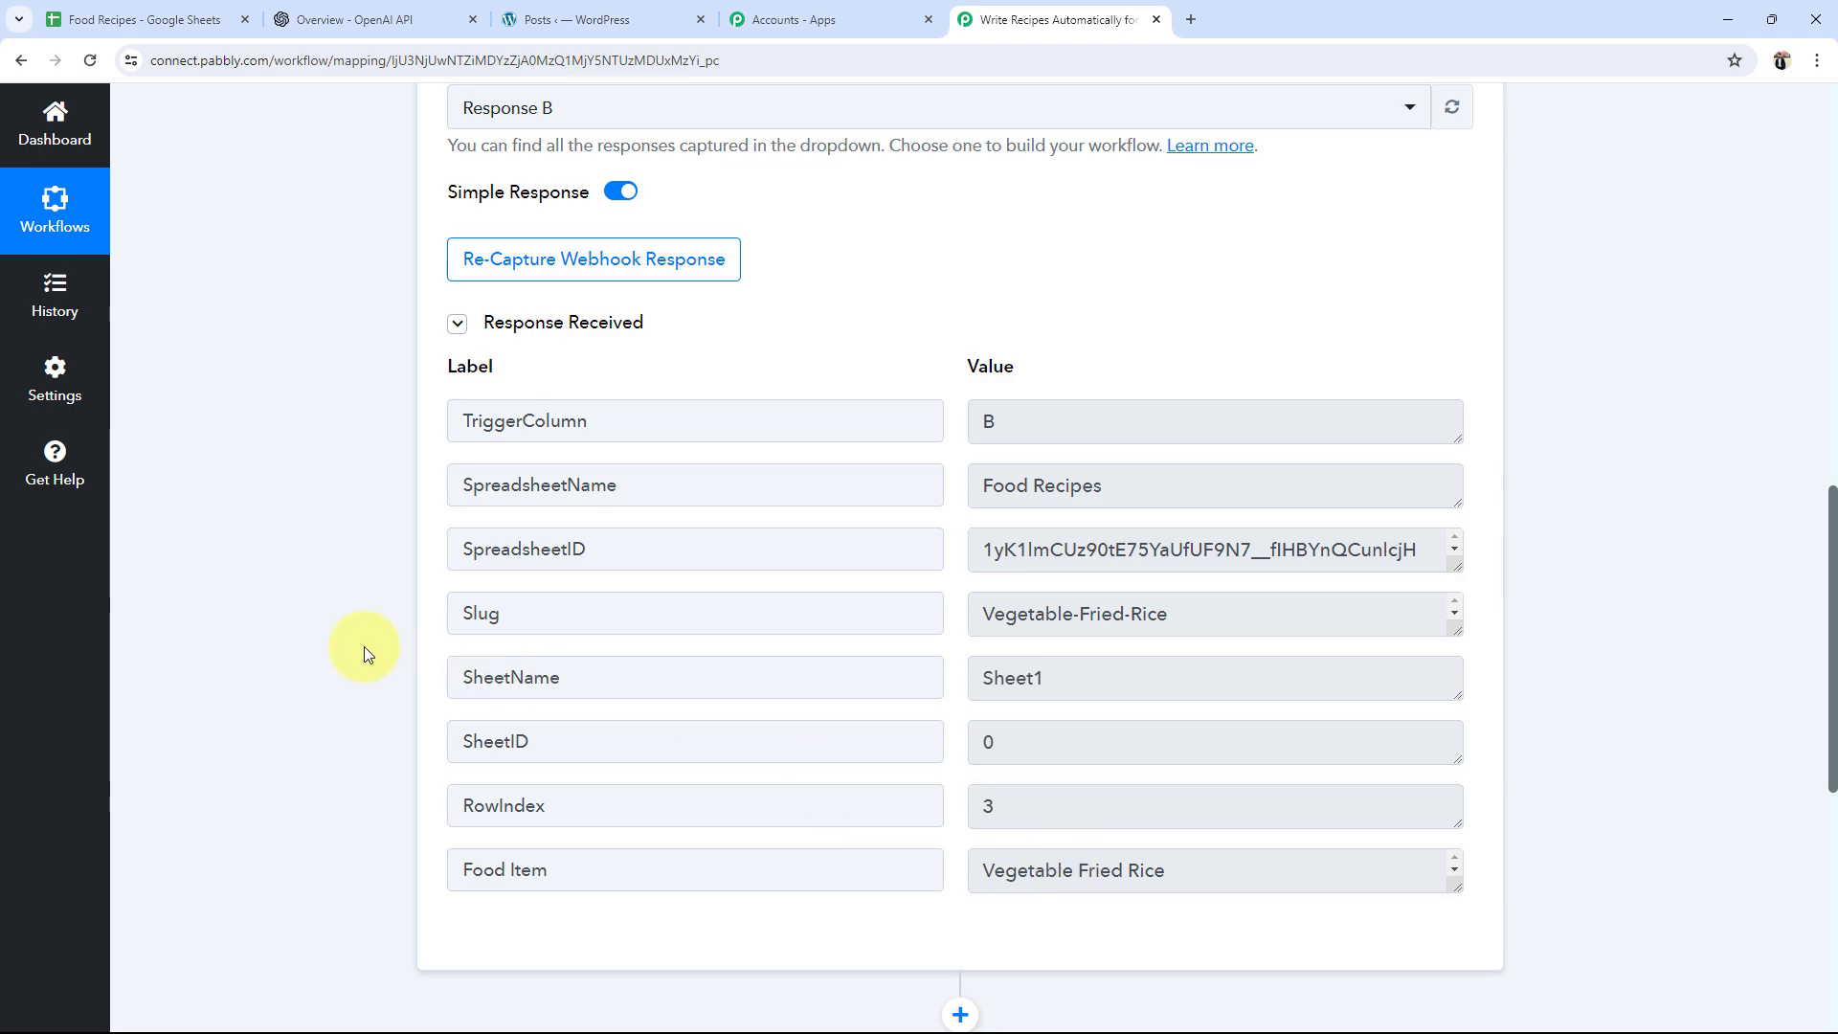
Step: Collapse the Google Sheets trigger and expand action step 2 to show its app choices
scroll(364, 646, up, 3)
scroll(331, 720, down, 5)
scroll(332, 720, up, 9)
scroll(332, 720, up, 5)
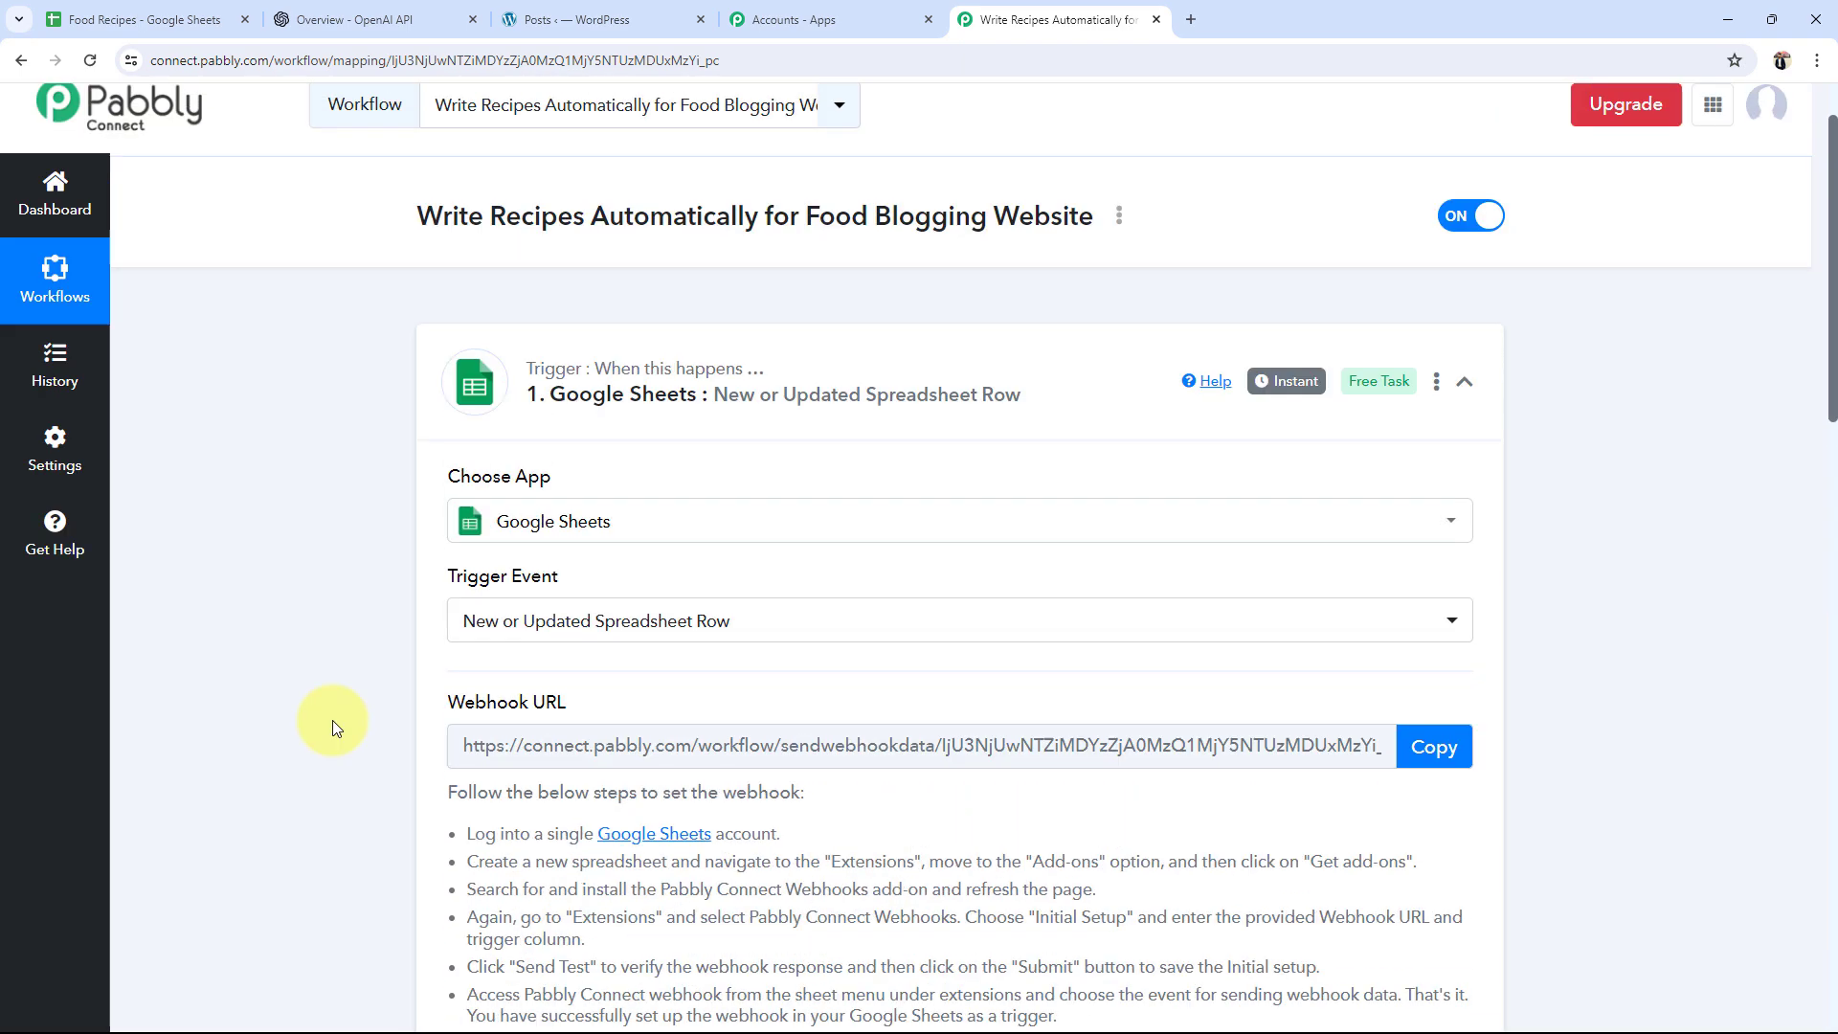
click(779, 453)
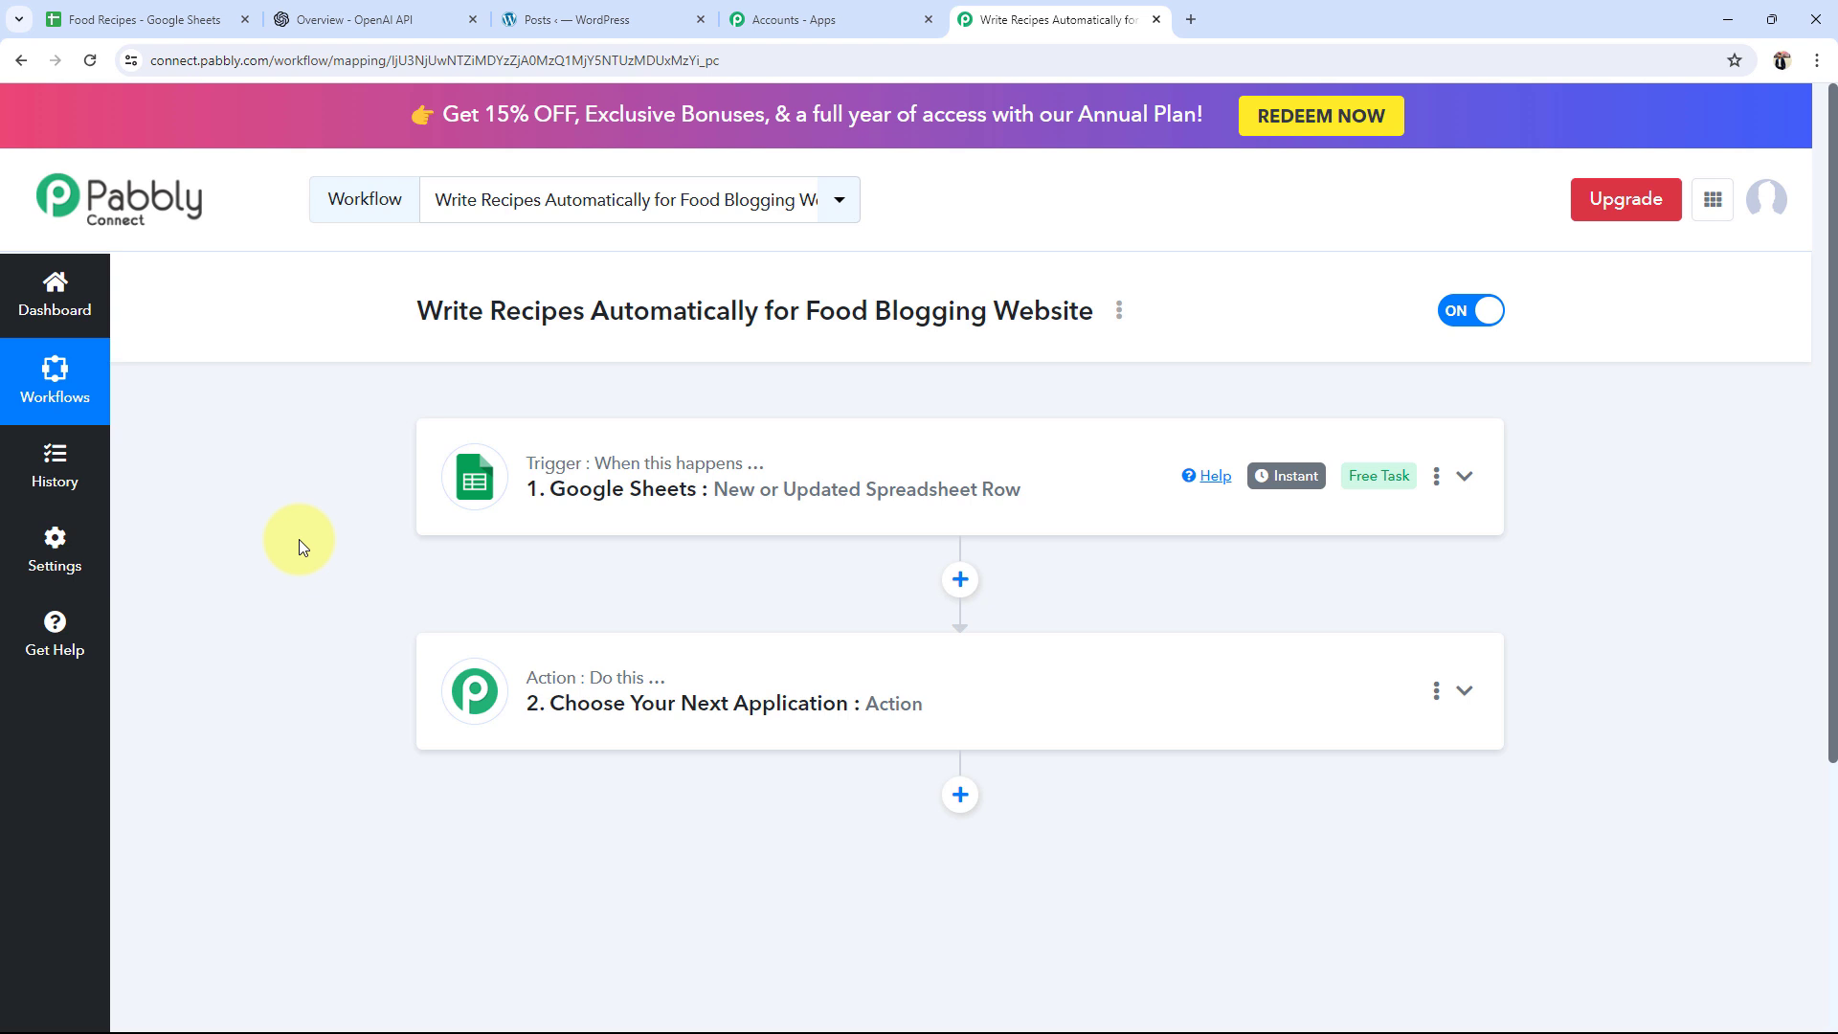
click(588, 691)
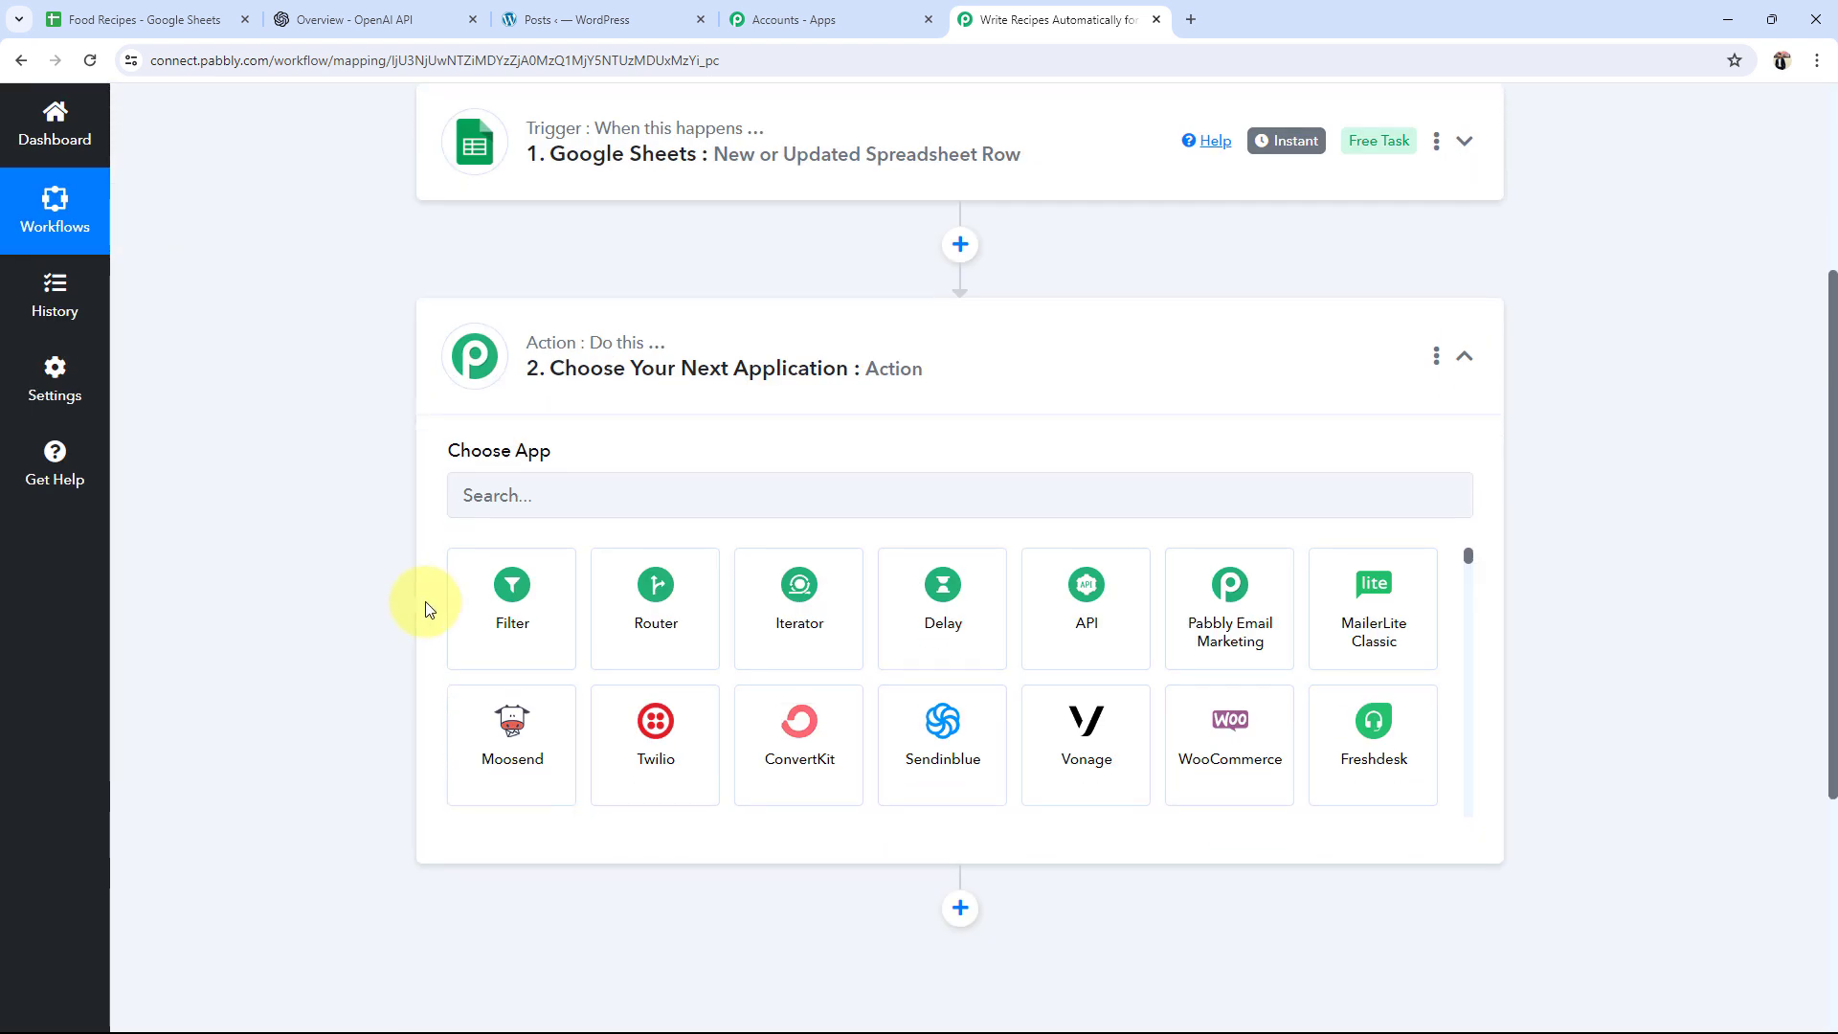
Step: Set up action step 2 with OpenAI (ChatGPT, DALL-E) as the app and Generate Image (DALL-E) as the action event
click(490, 497)
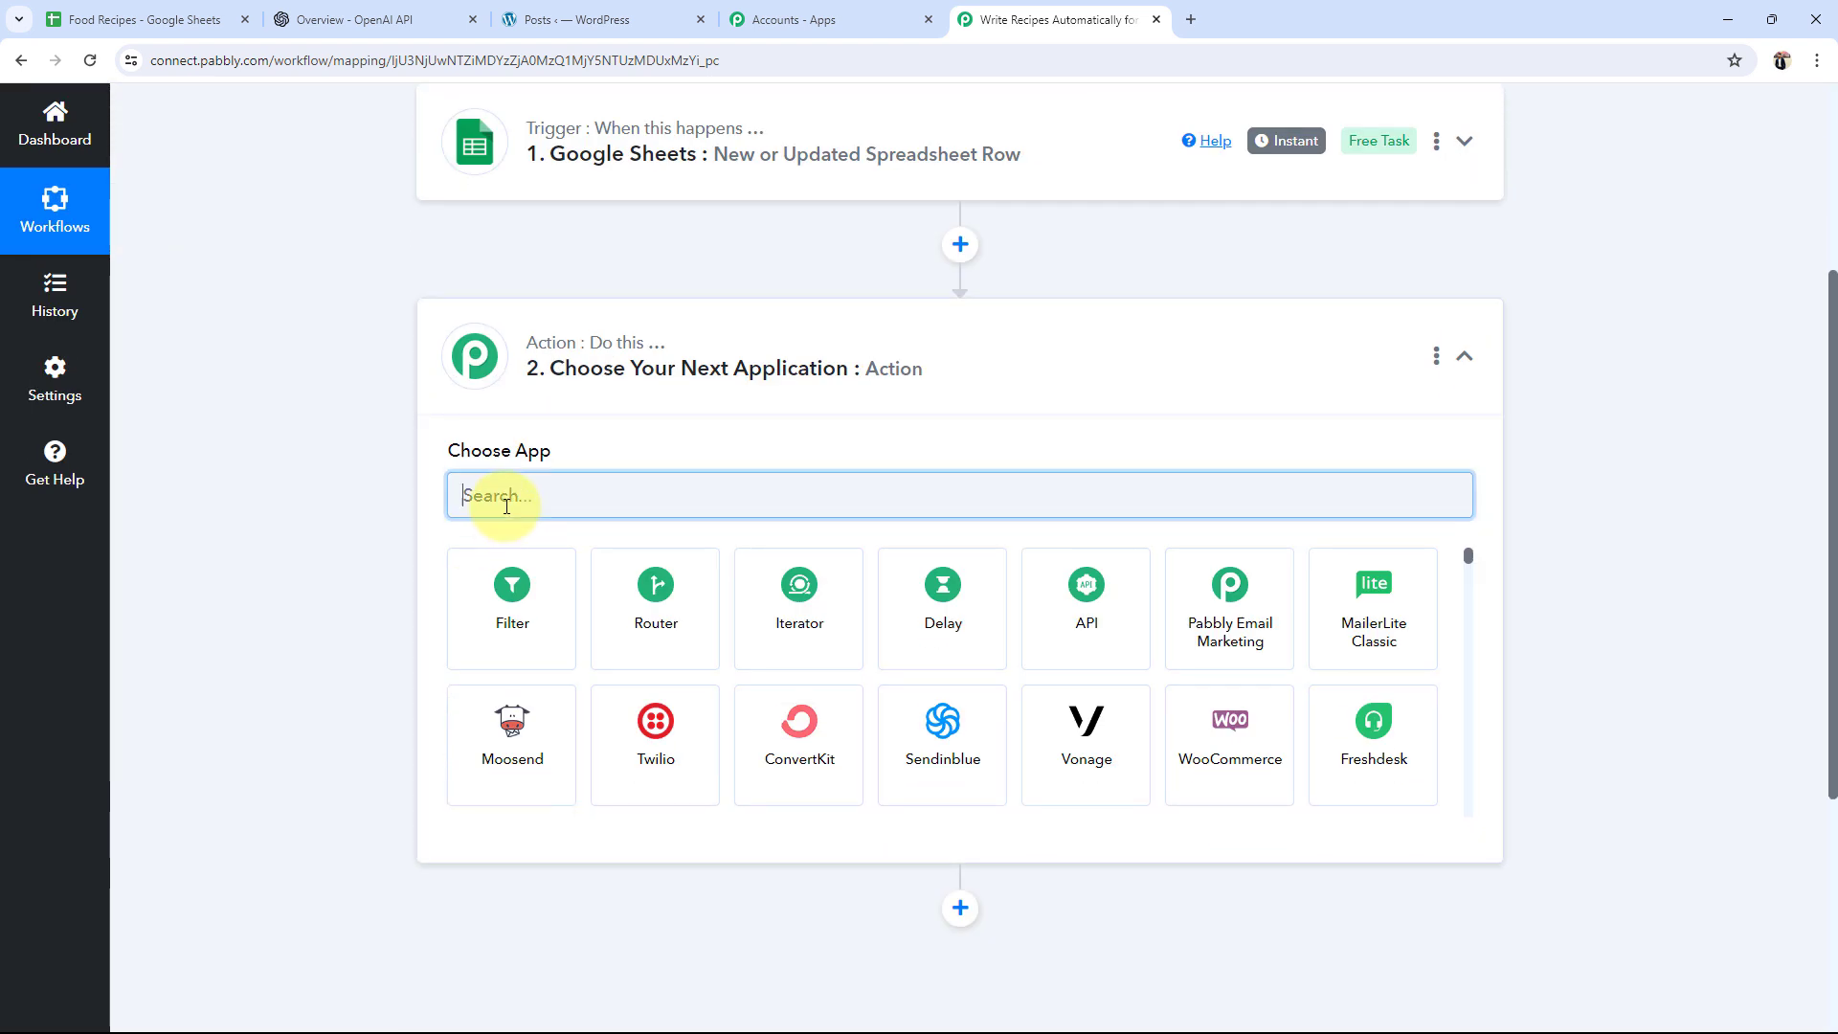
text(opena)
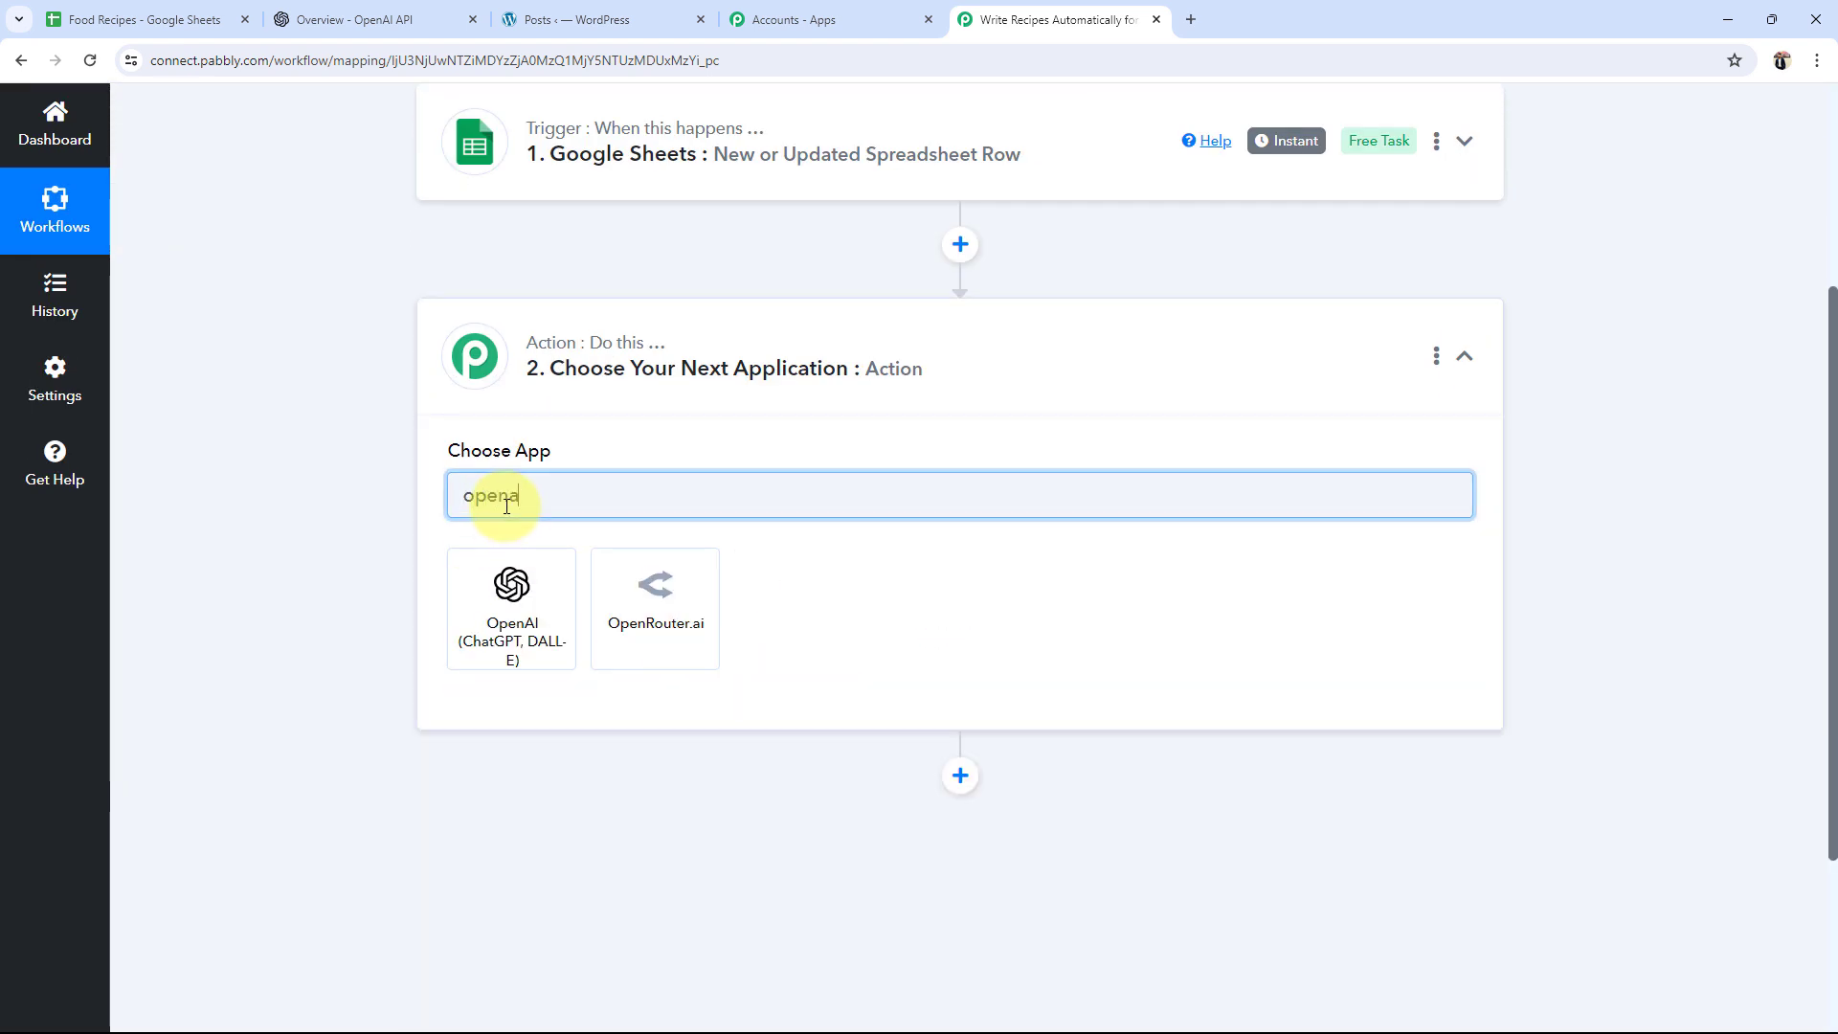
click(458, 618)
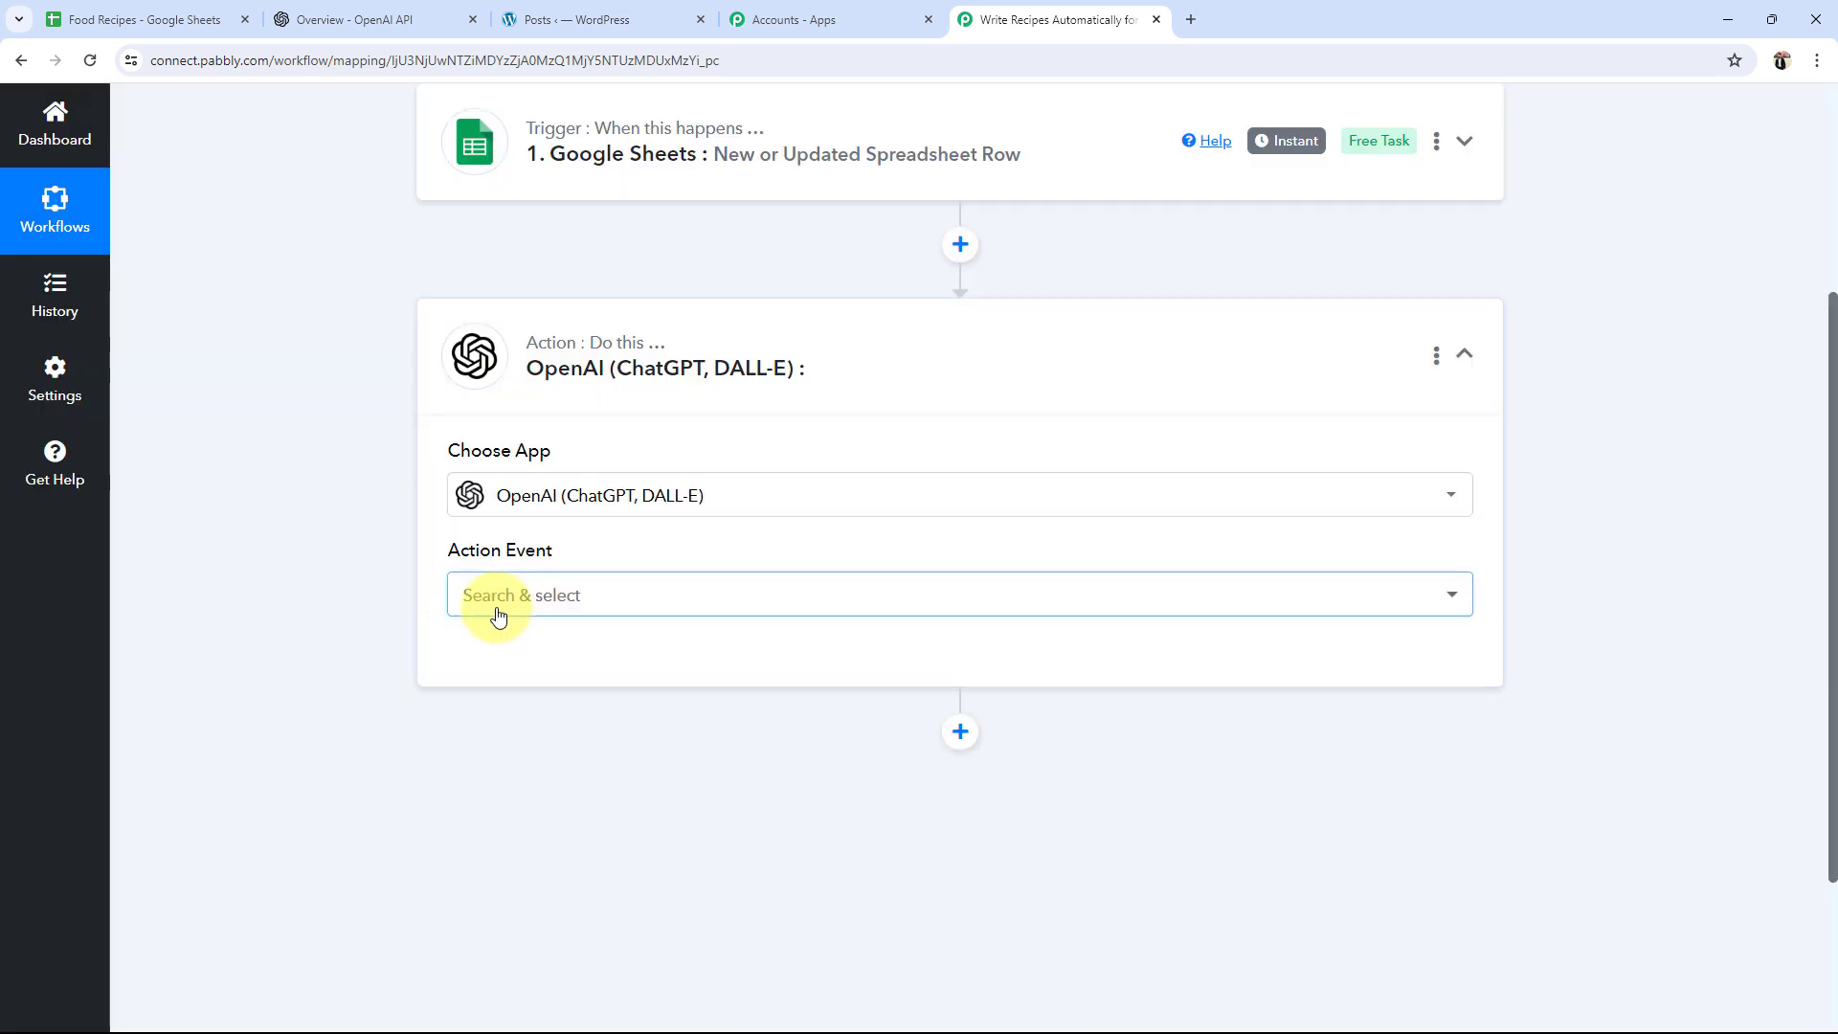
click(495, 610)
click(522, 401)
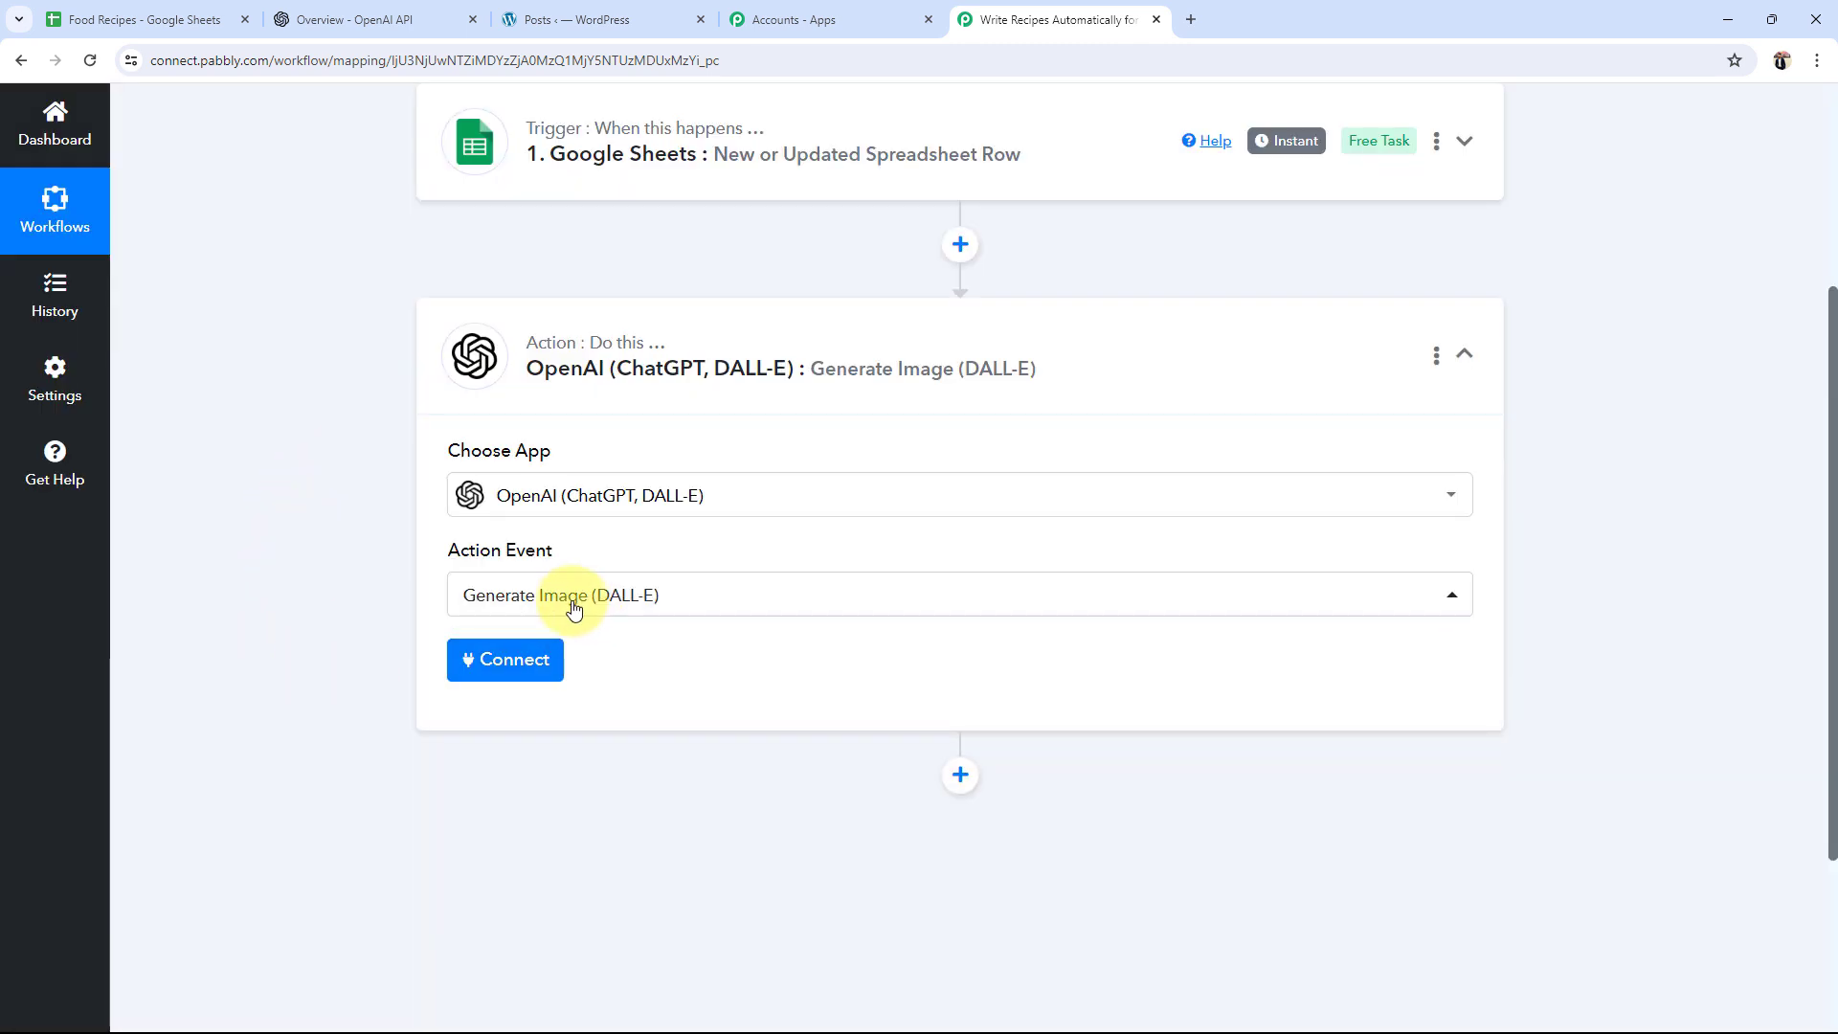
Step: Connect the image action through the existing connection OpenAI (ChatGPT, DALL-E) #7 and save it
click(483, 663)
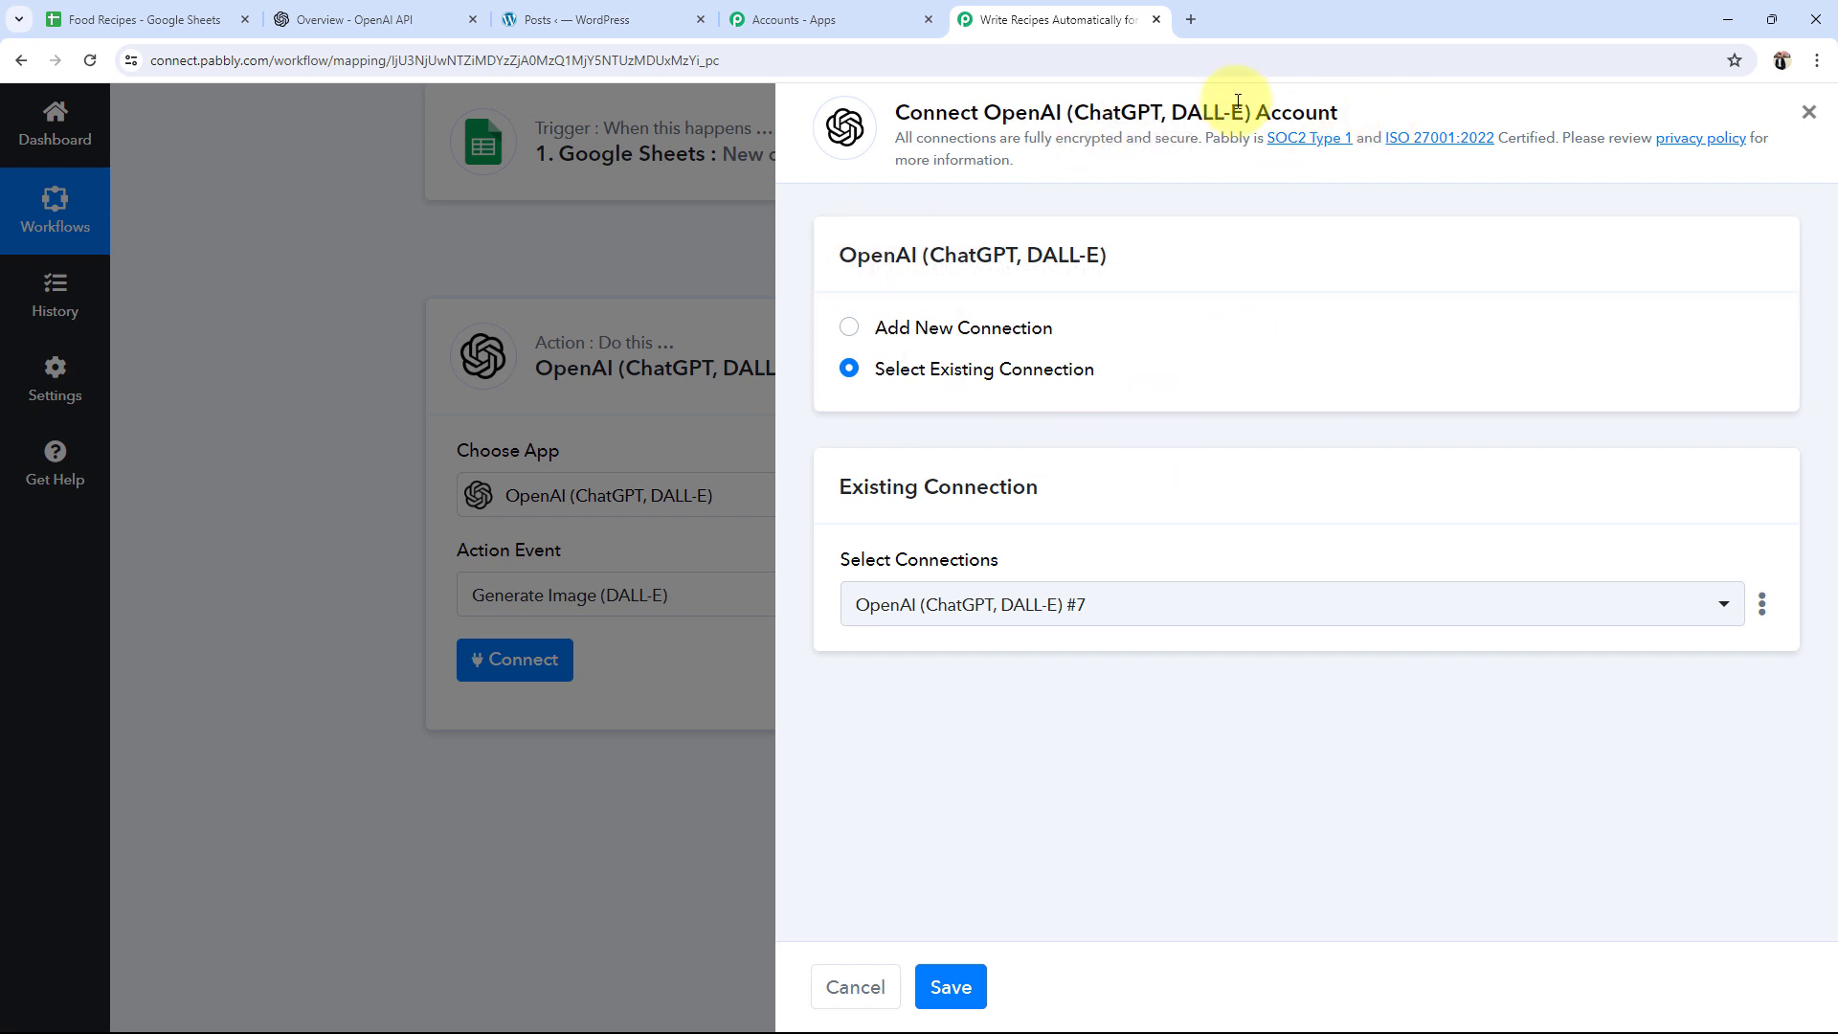
click(849, 330)
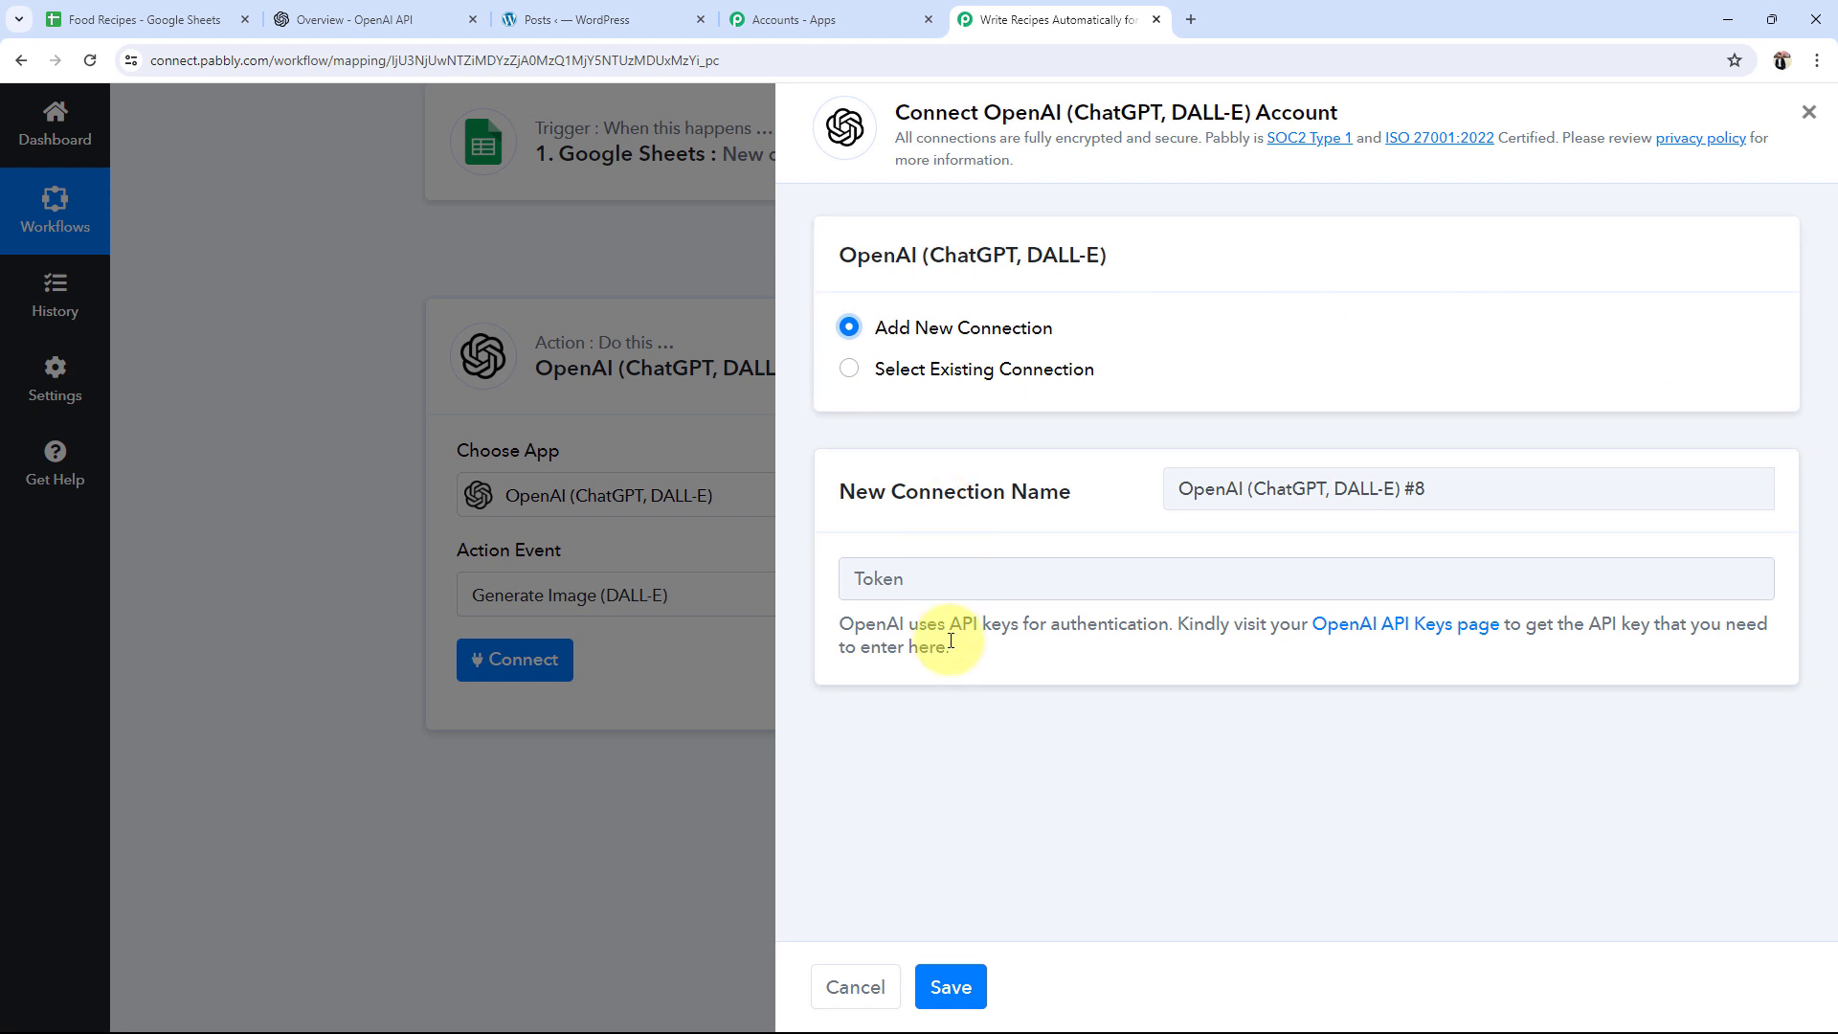
click(369, 19)
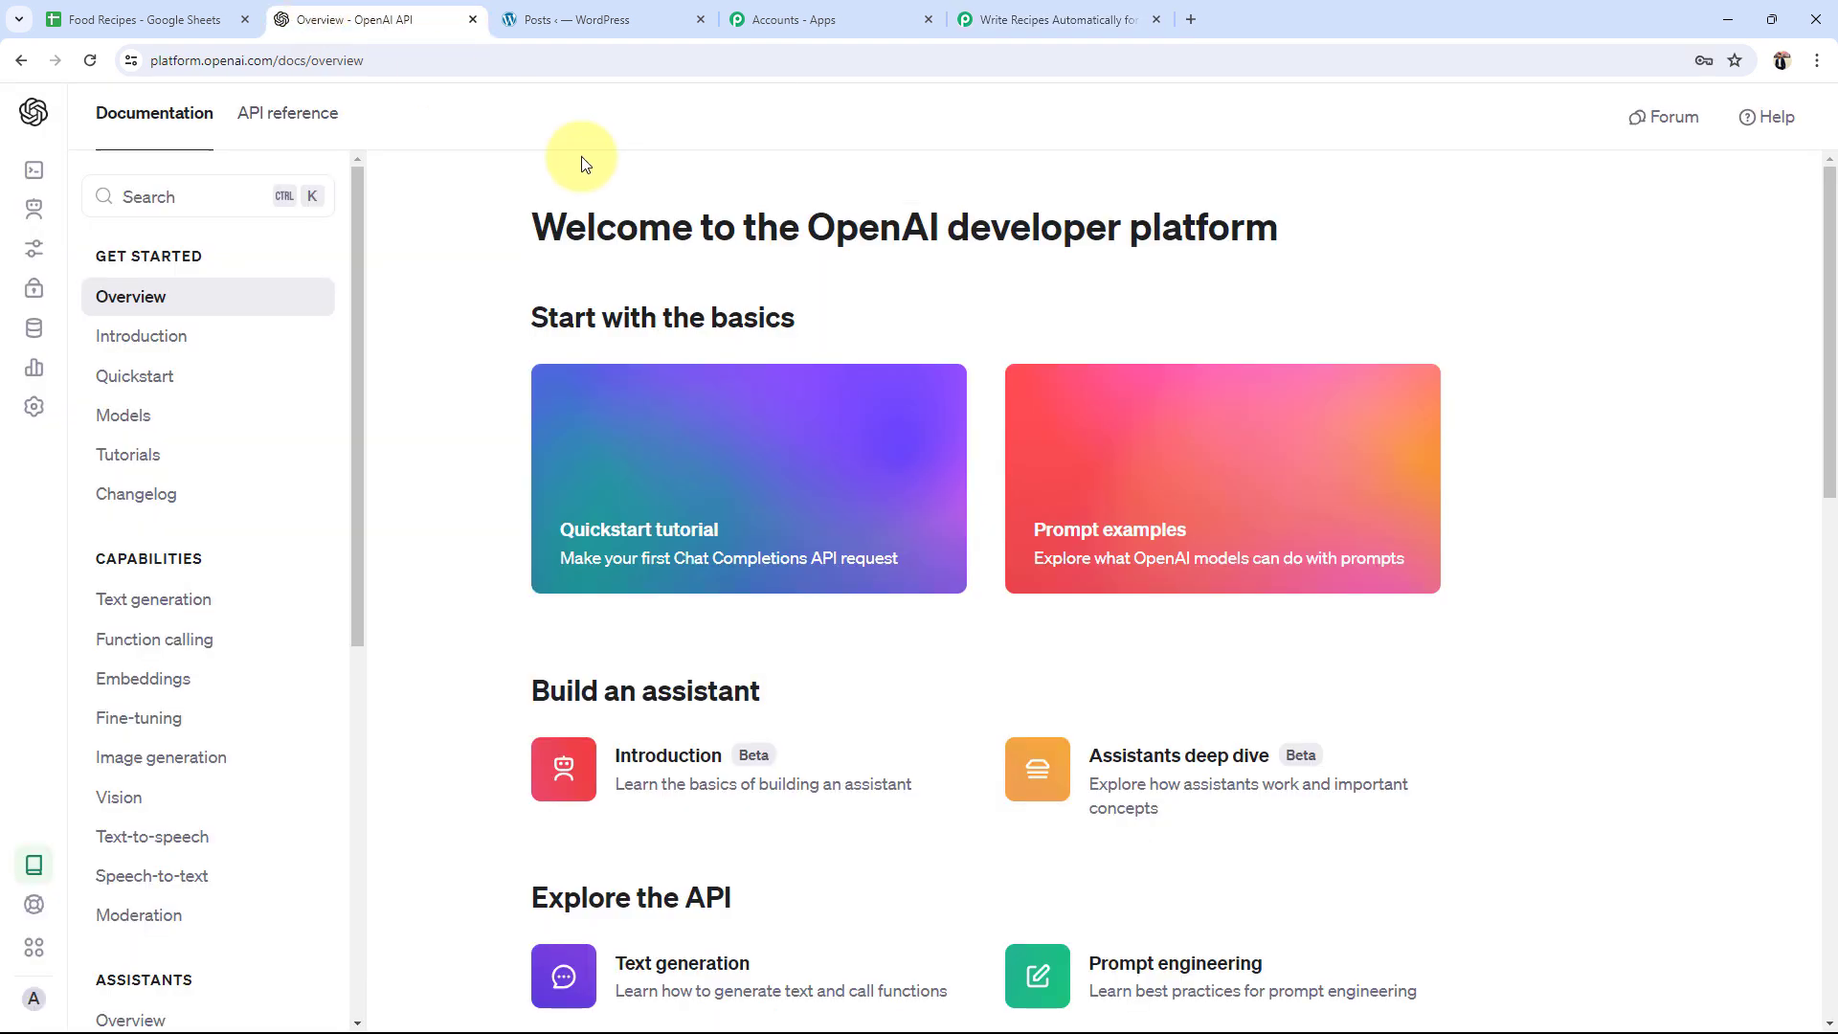
click(1077, 12)
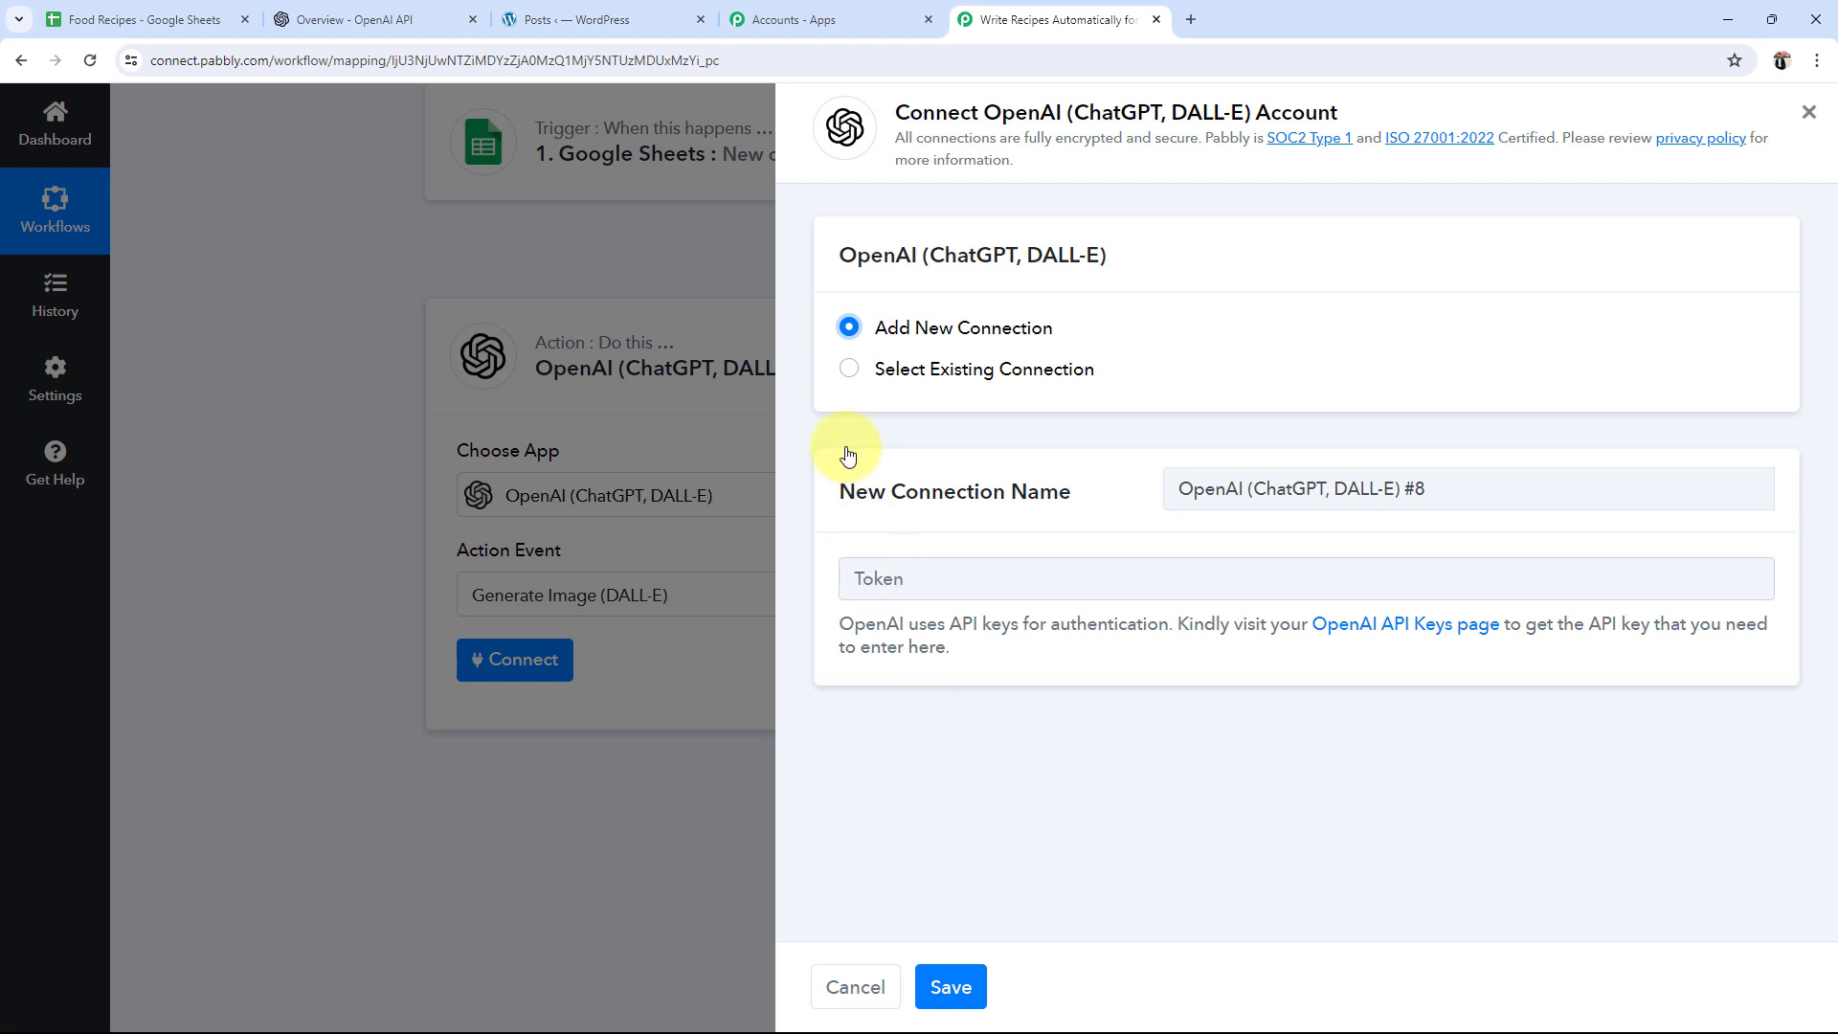
click(849, 370)
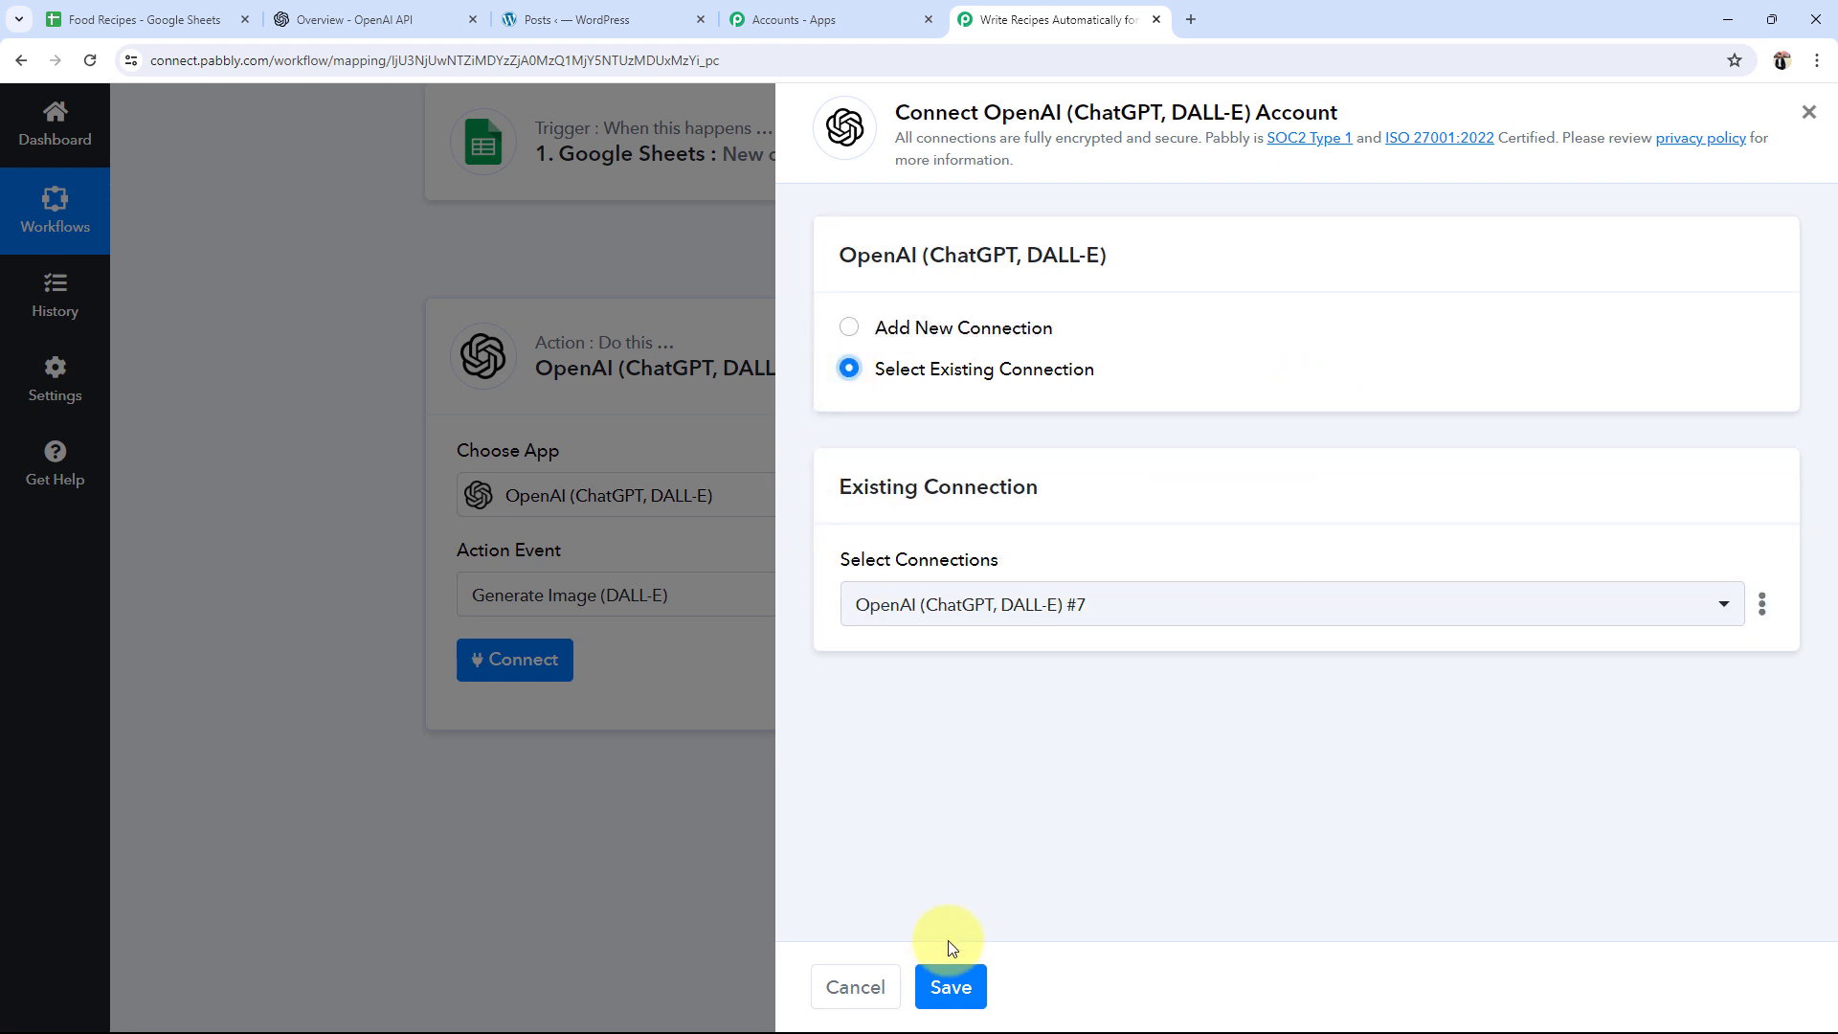
click(950, 985)
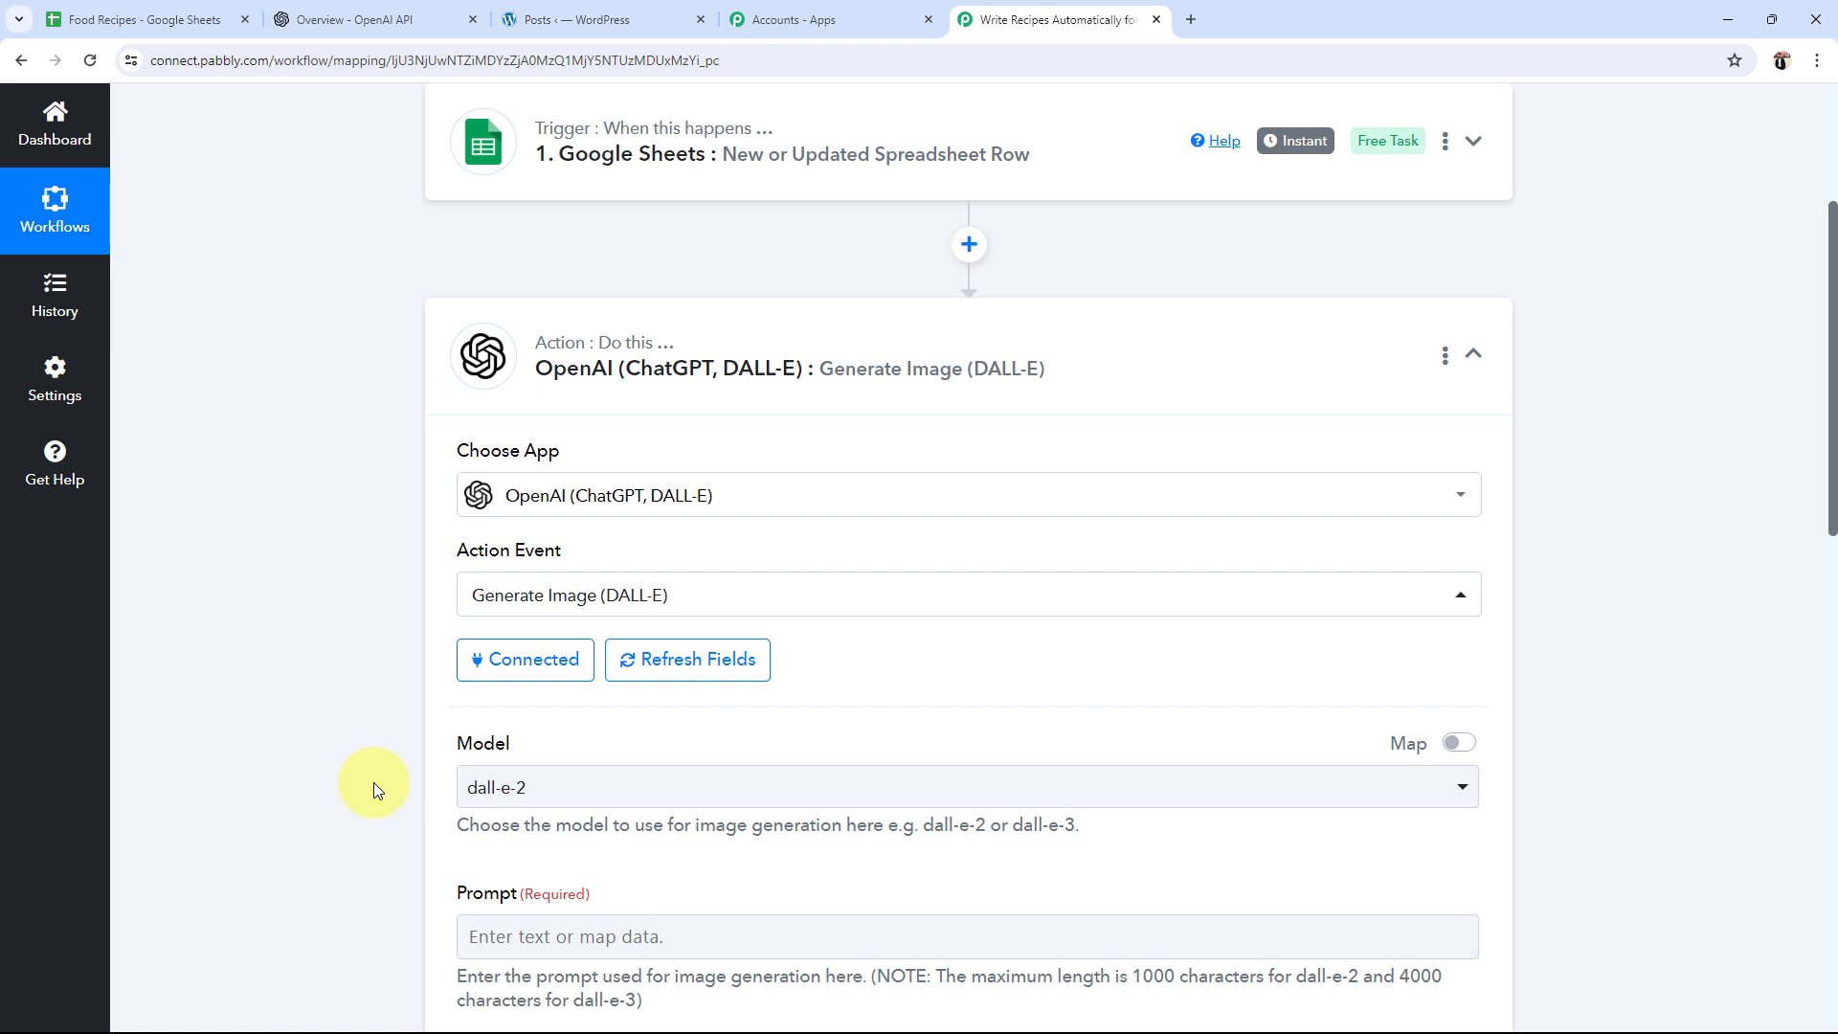
Step: Set the image generation model to dall-e-3
scroll(359, 657, down, 5)
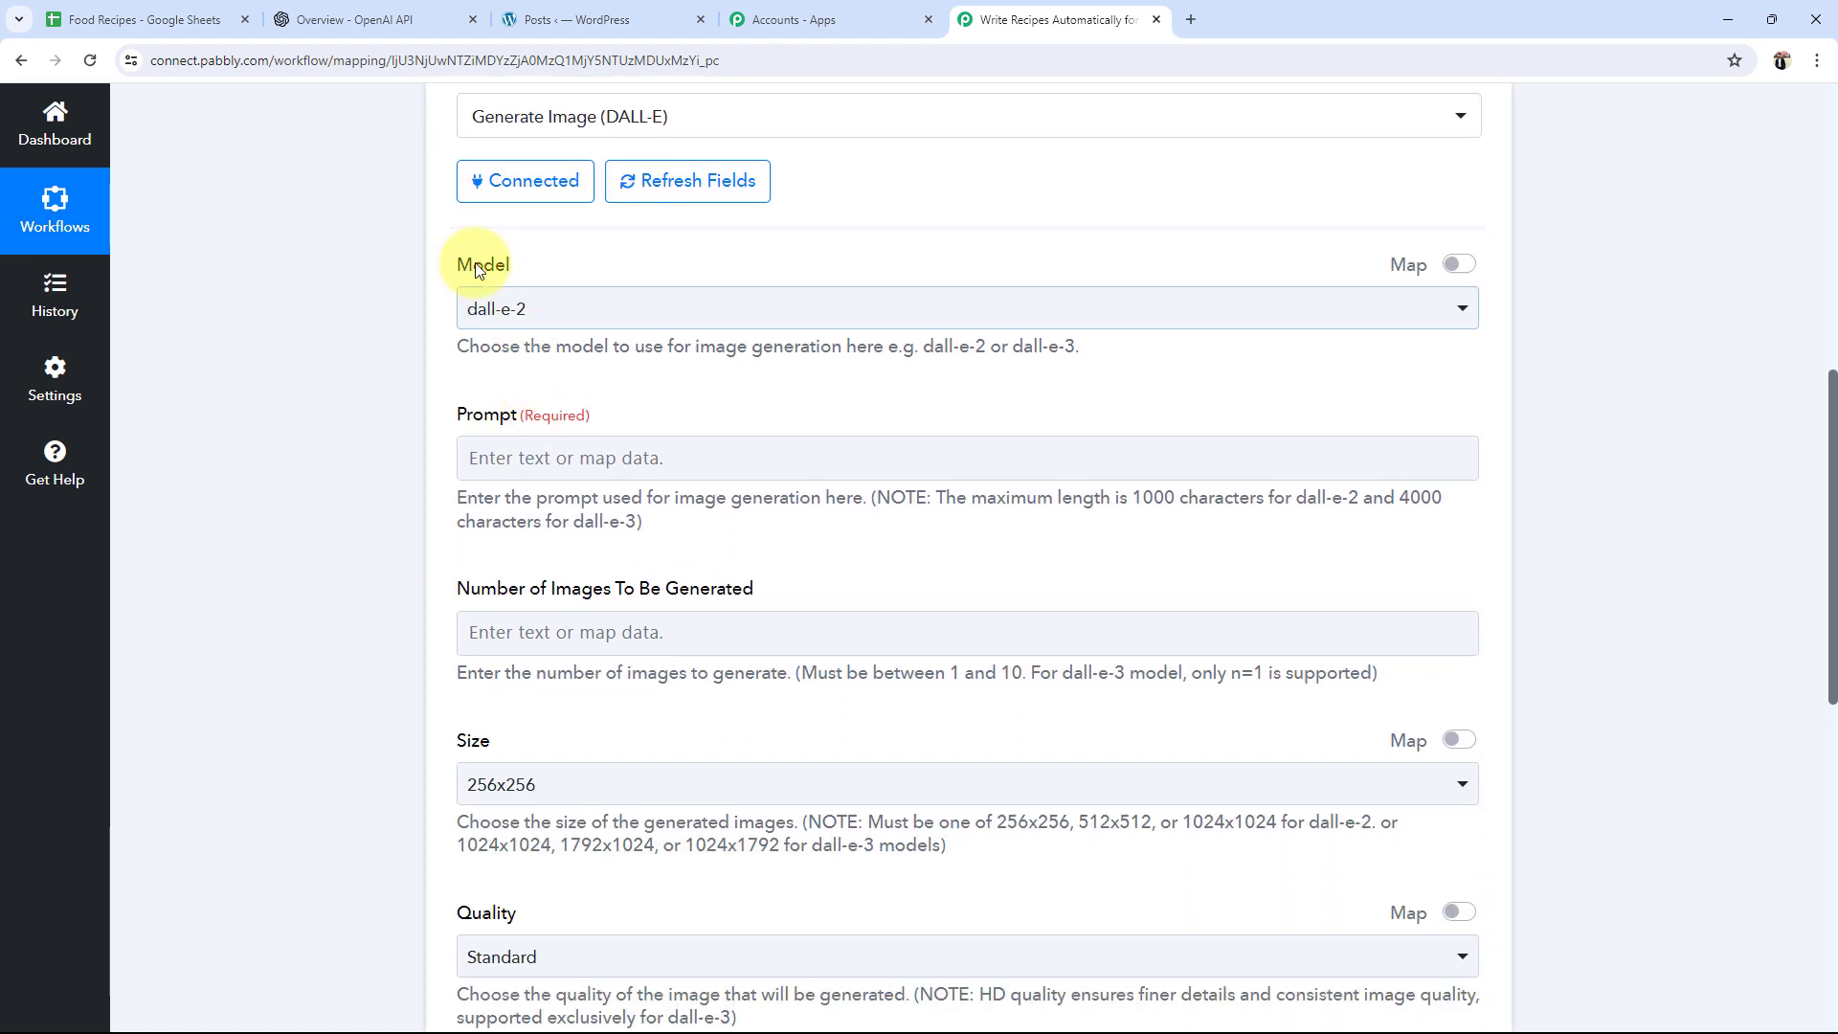
drag(454, 264, 541, 263)
click(353, 341)
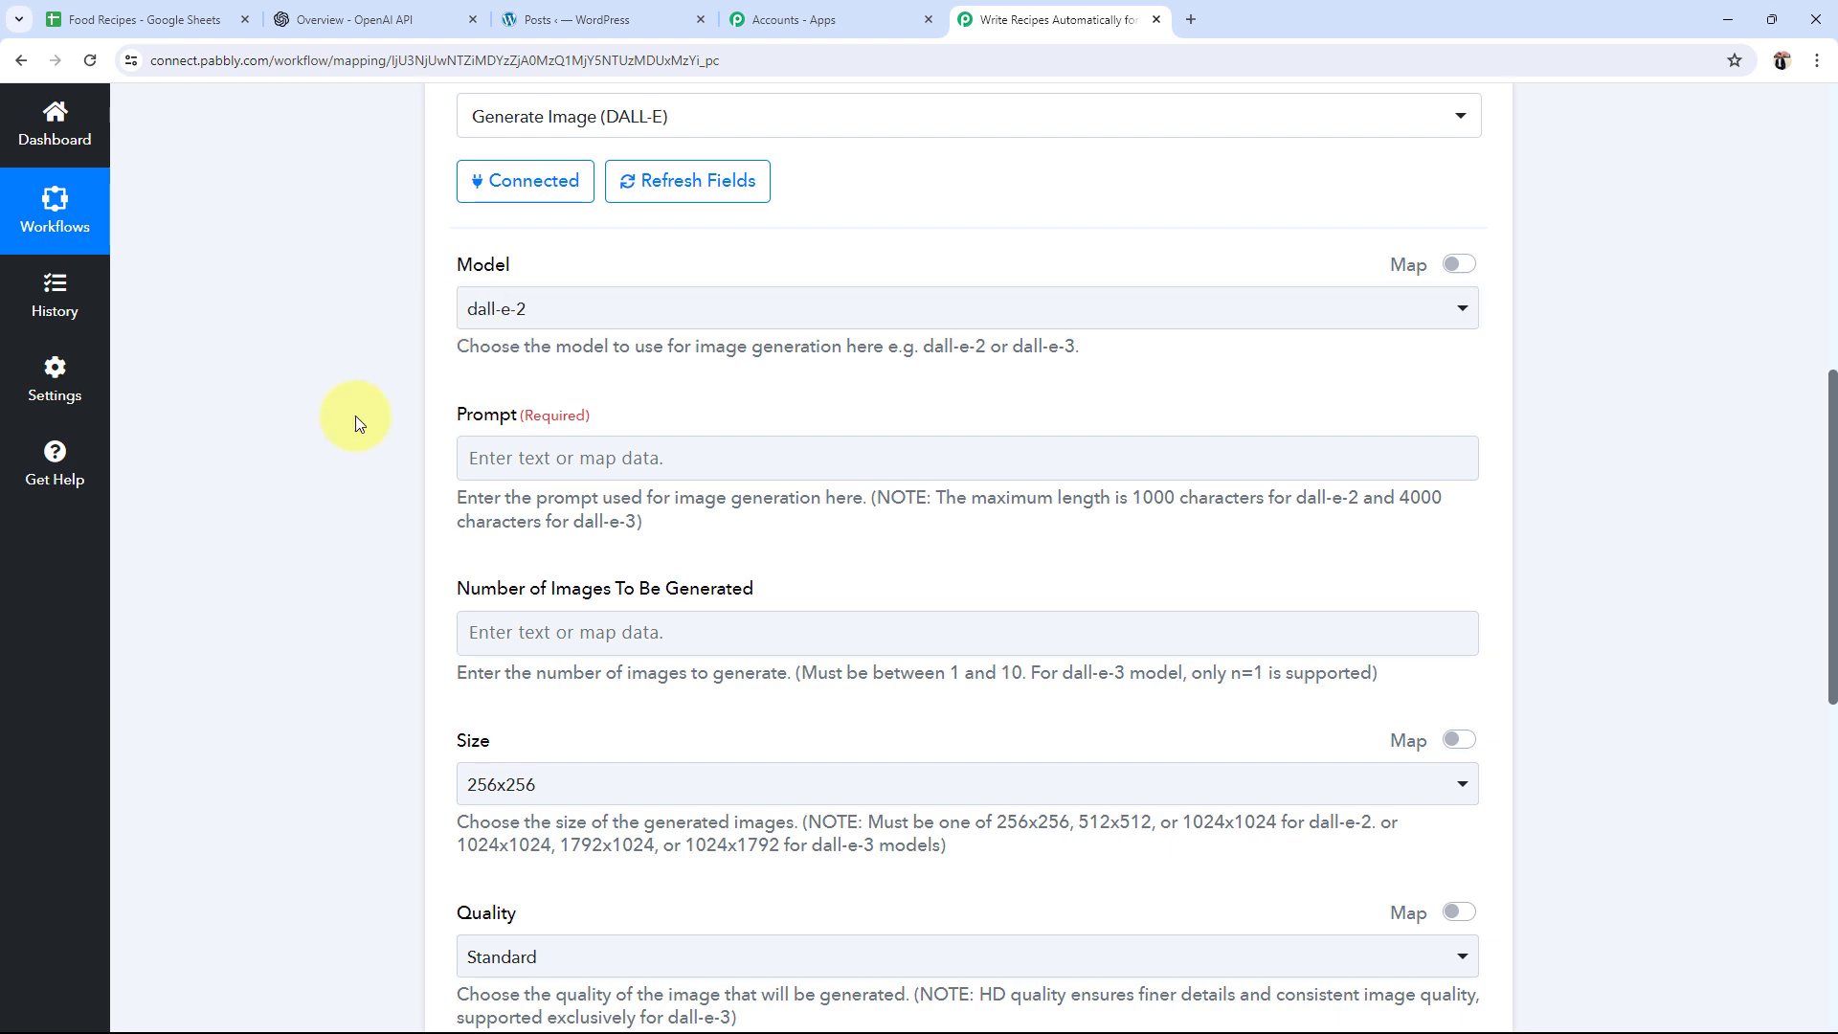
click(473, 316)
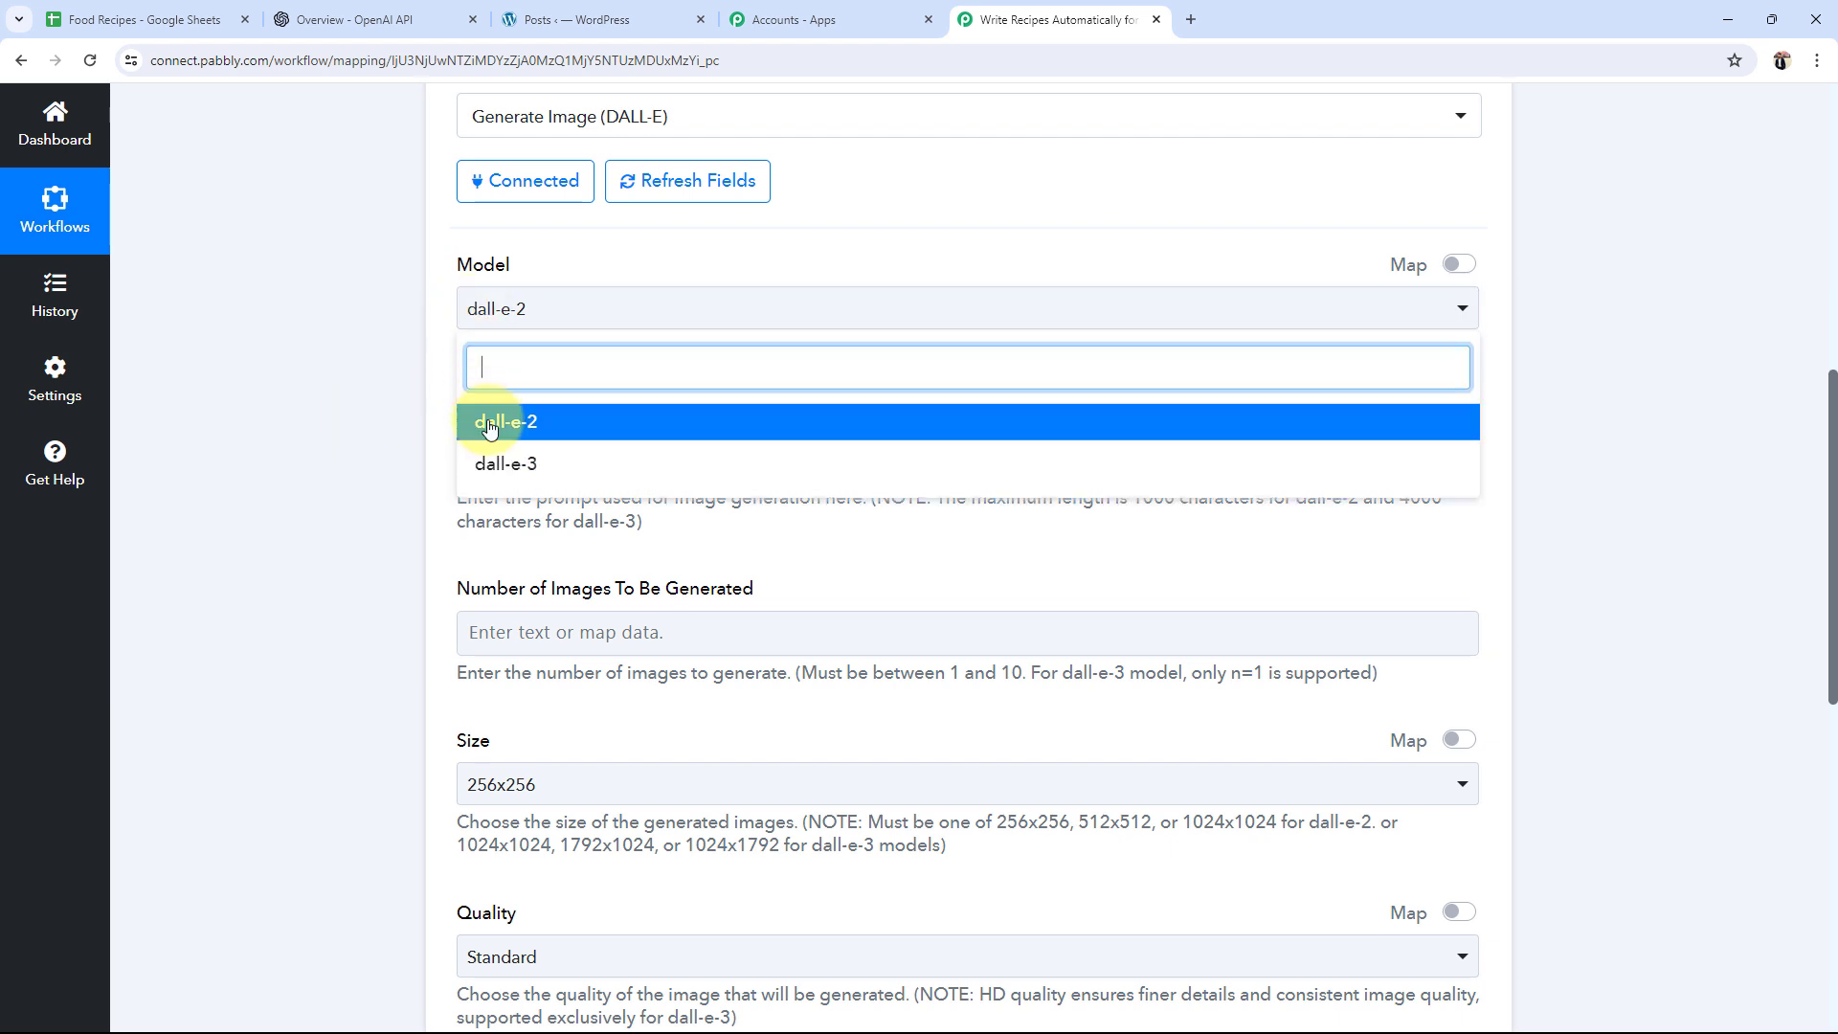
click(498, 463)
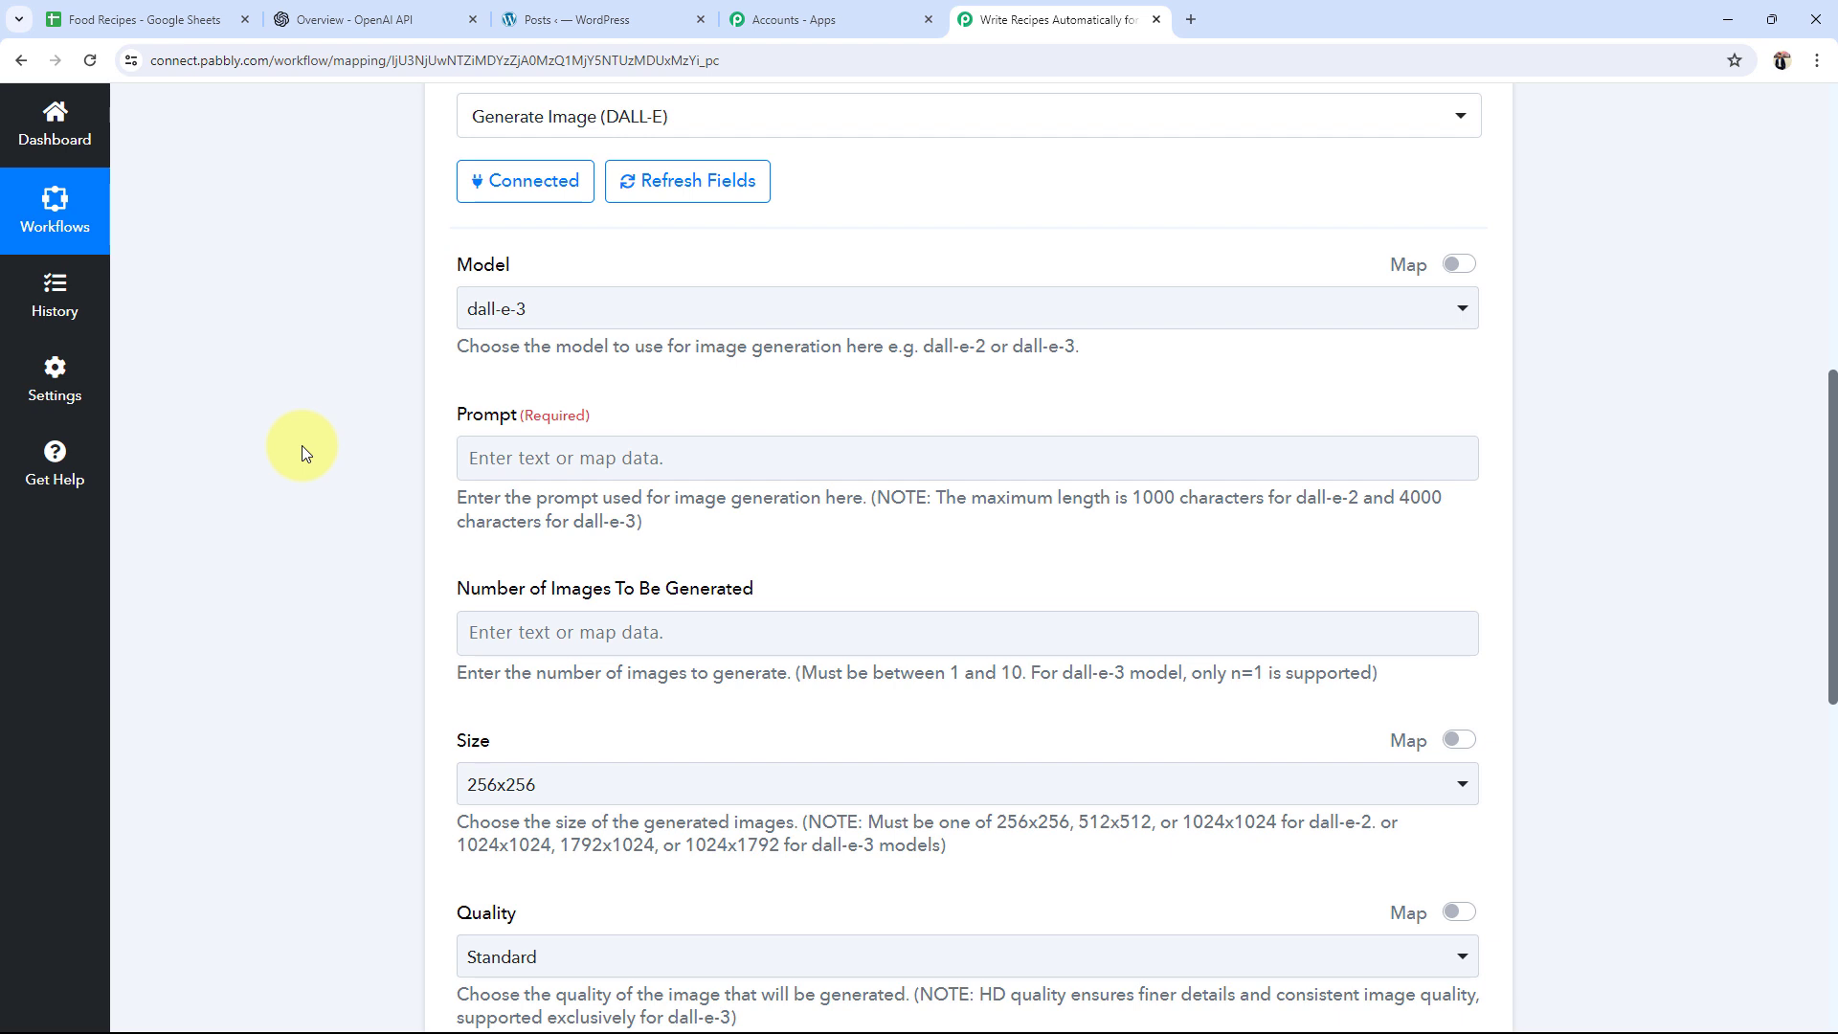
Step: Enter "Generate an image of" as the image prompt text and view the food items in the Food Recipes sheet
scroll(300, 448, down, 2)
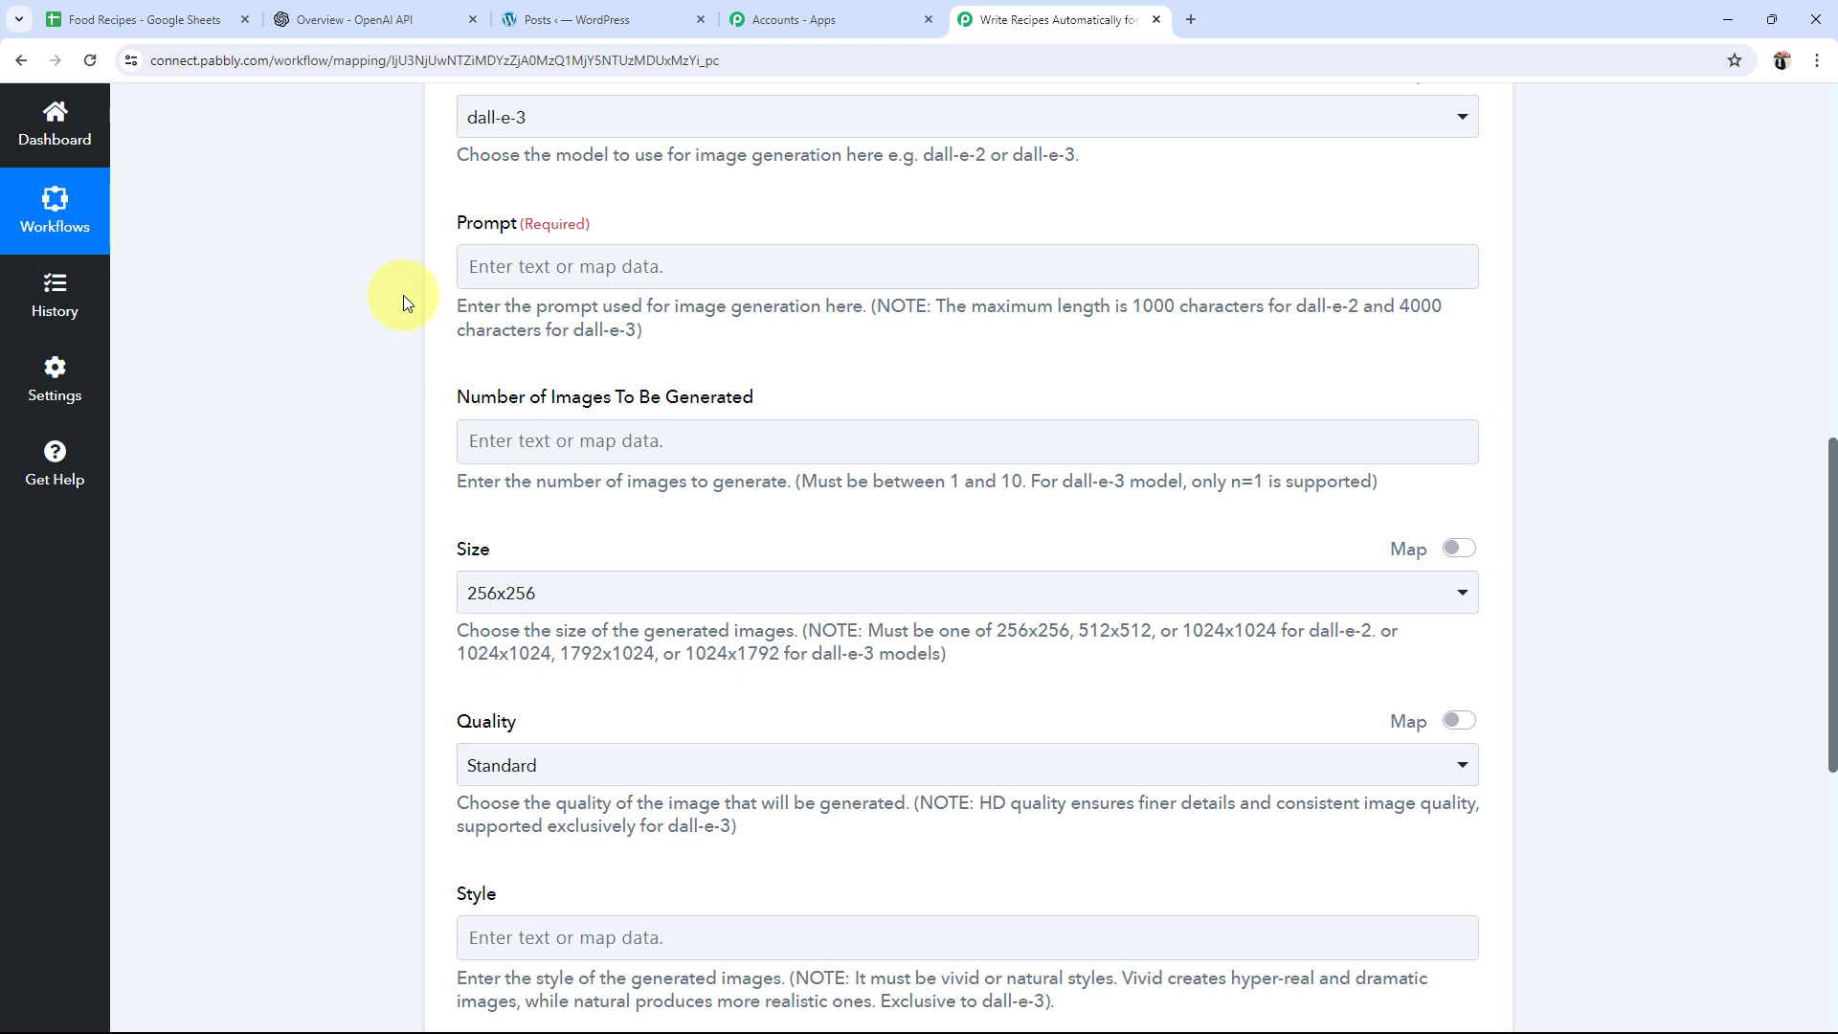
key(Tab)
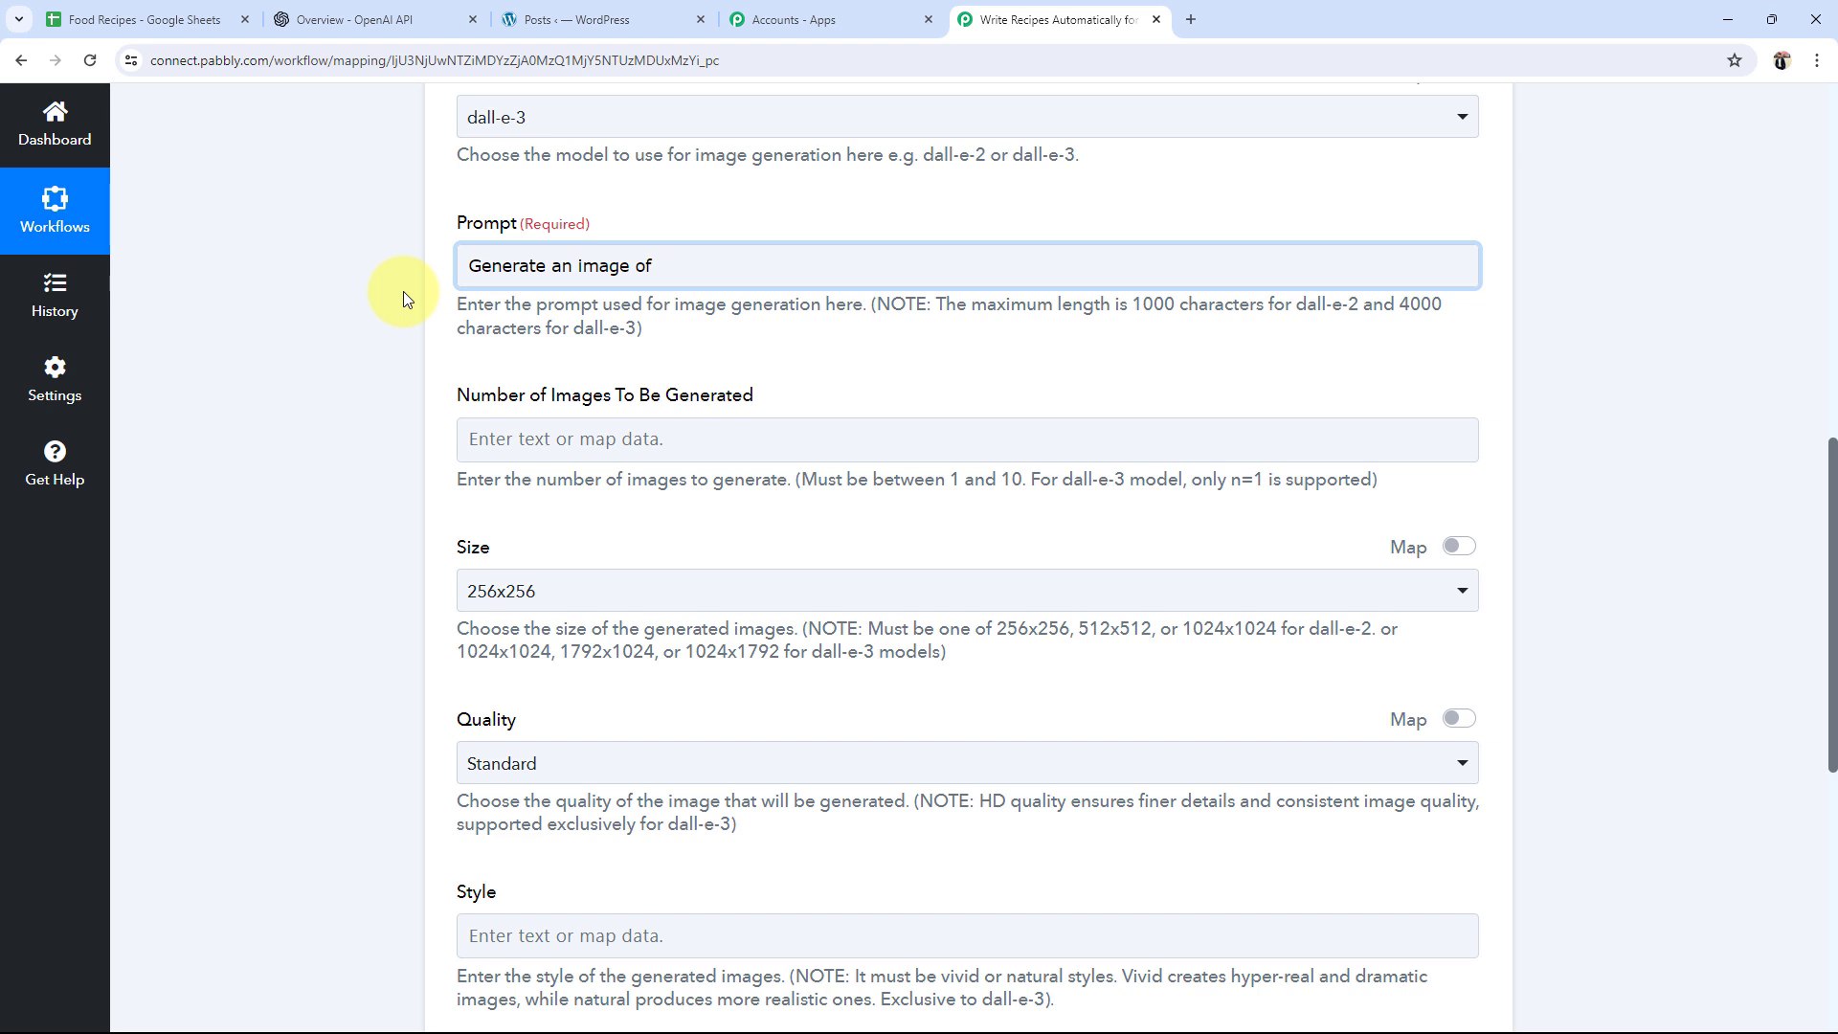
click(208, 9)
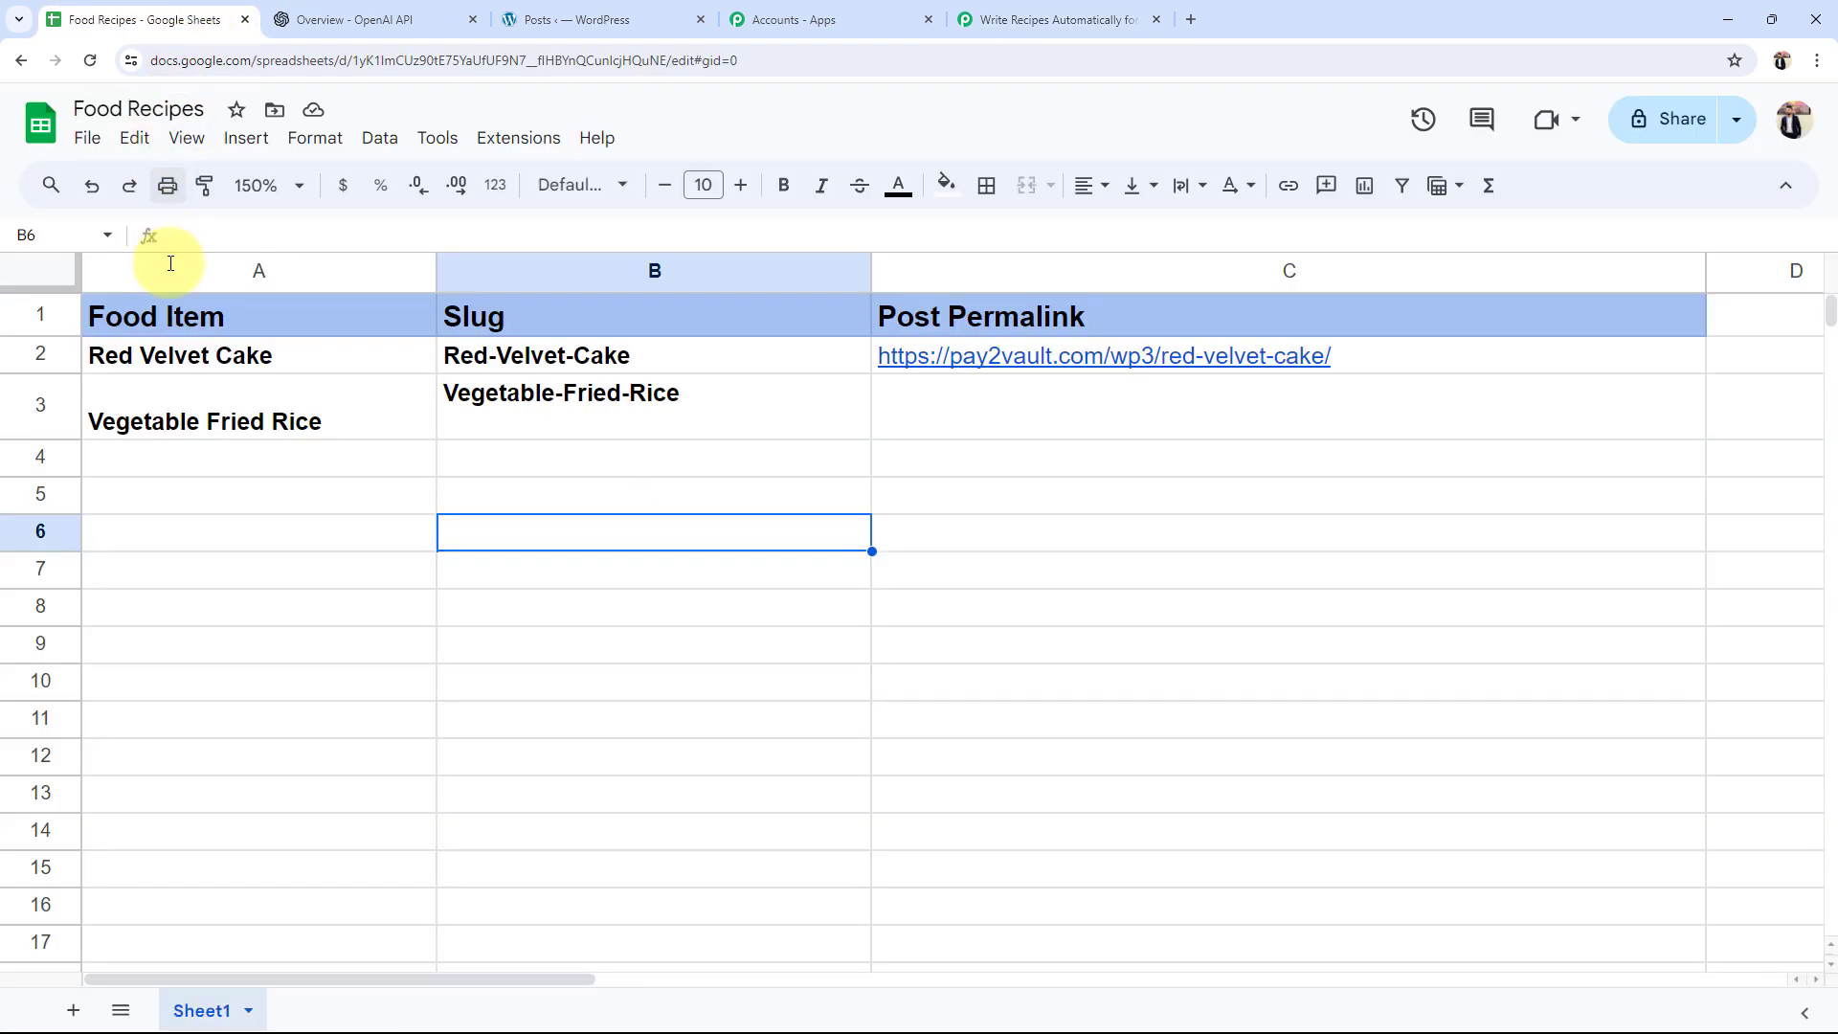
click(1053, 19)
click(291, 433)
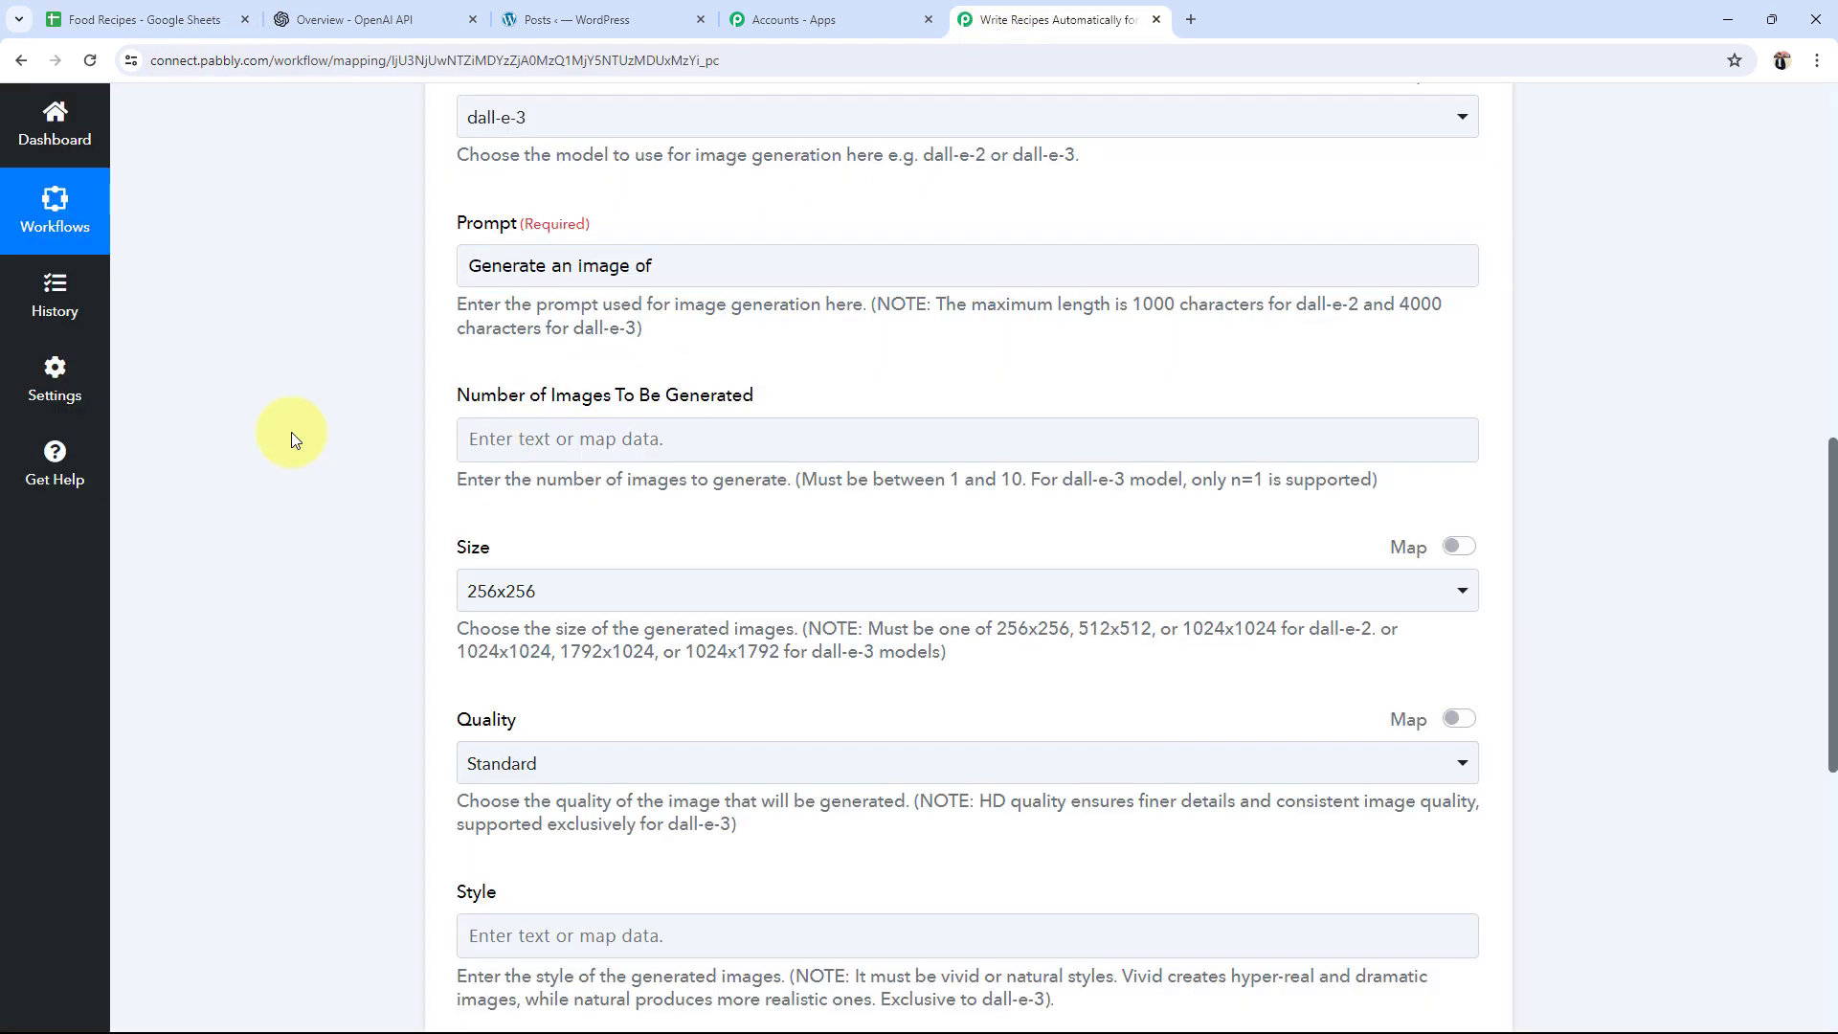
Step: Map the Food Item value from the Google Sheets trigger at the end of the image prompt
click(720, 253)
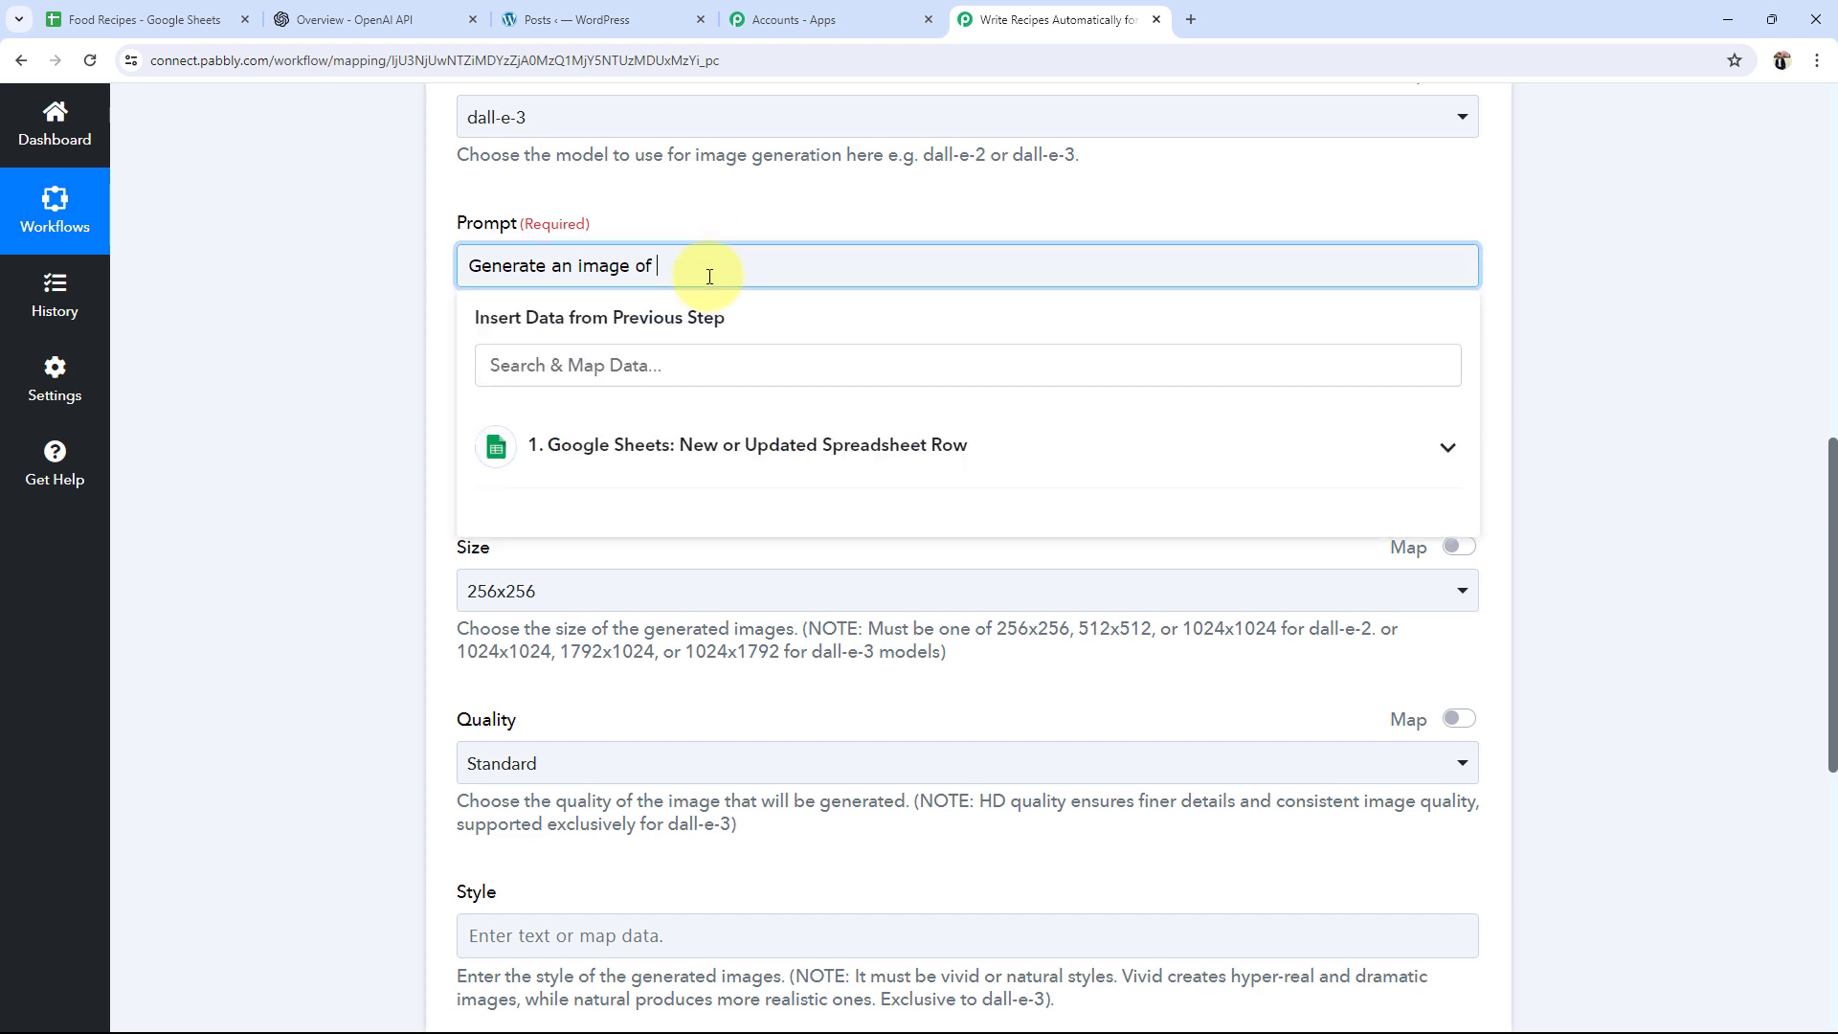
click(283, 559)
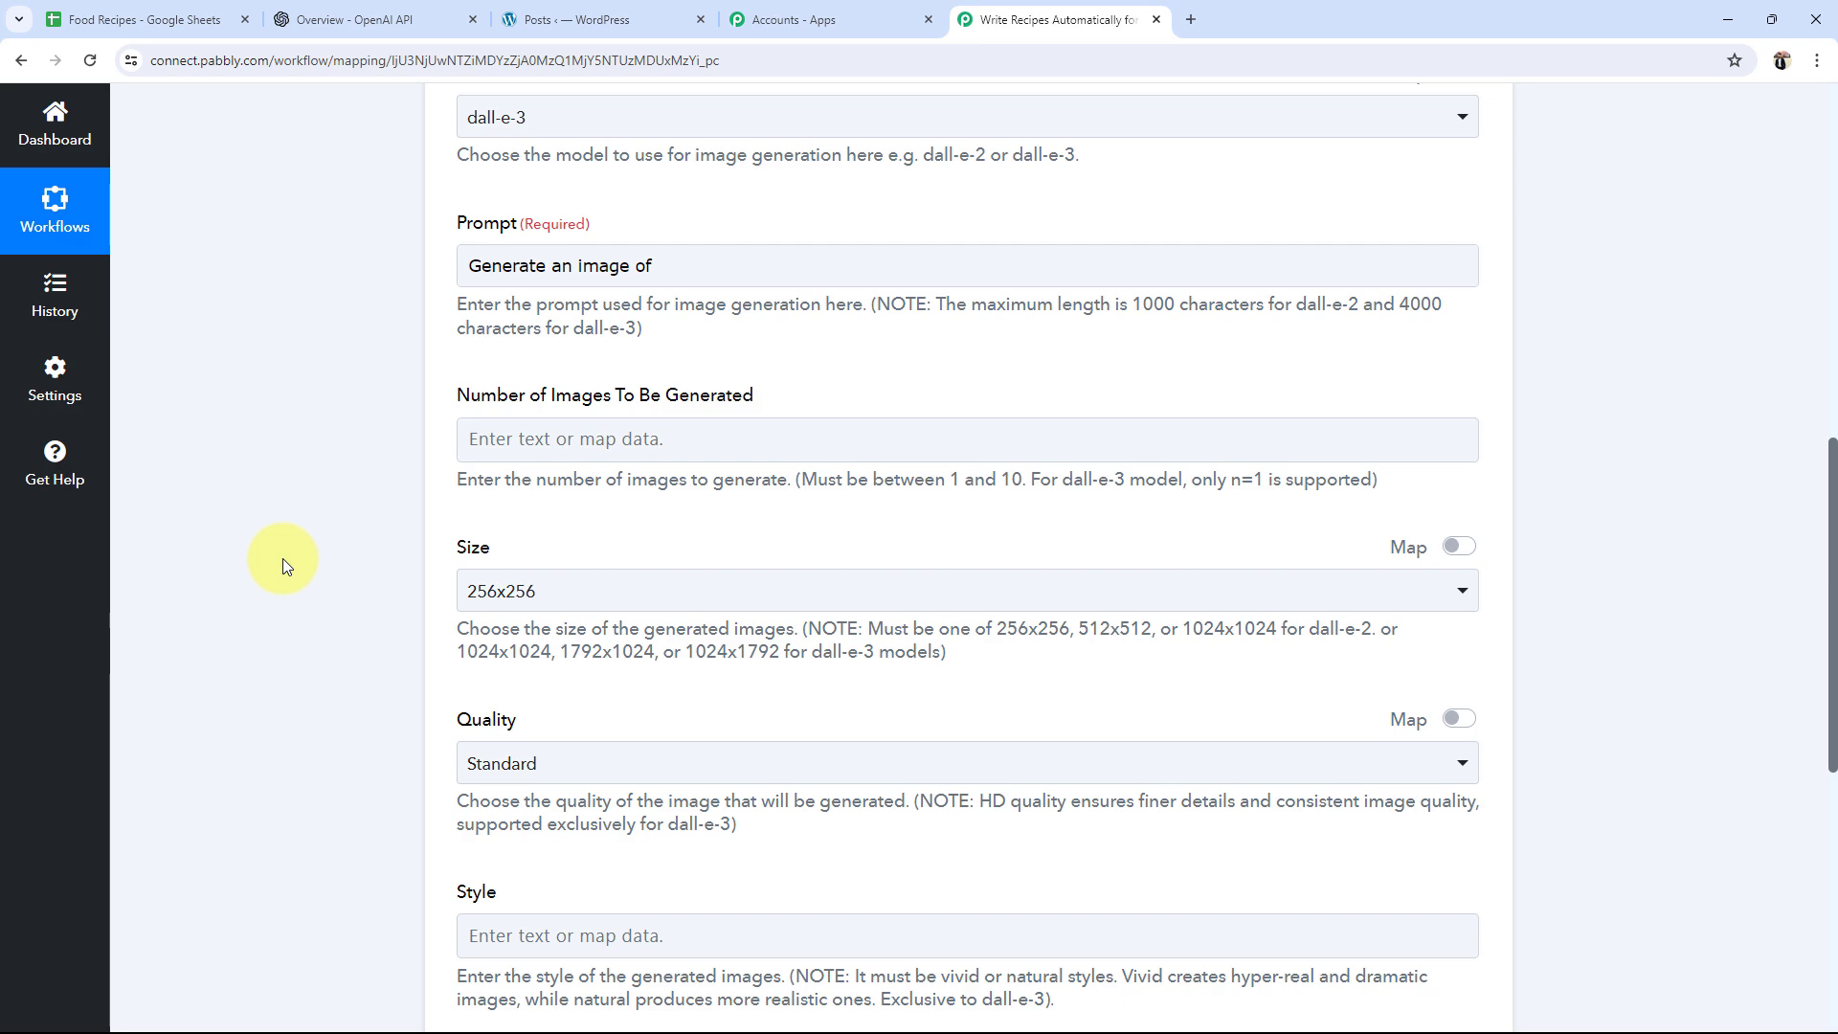
scroll(283, 559, up, 8)
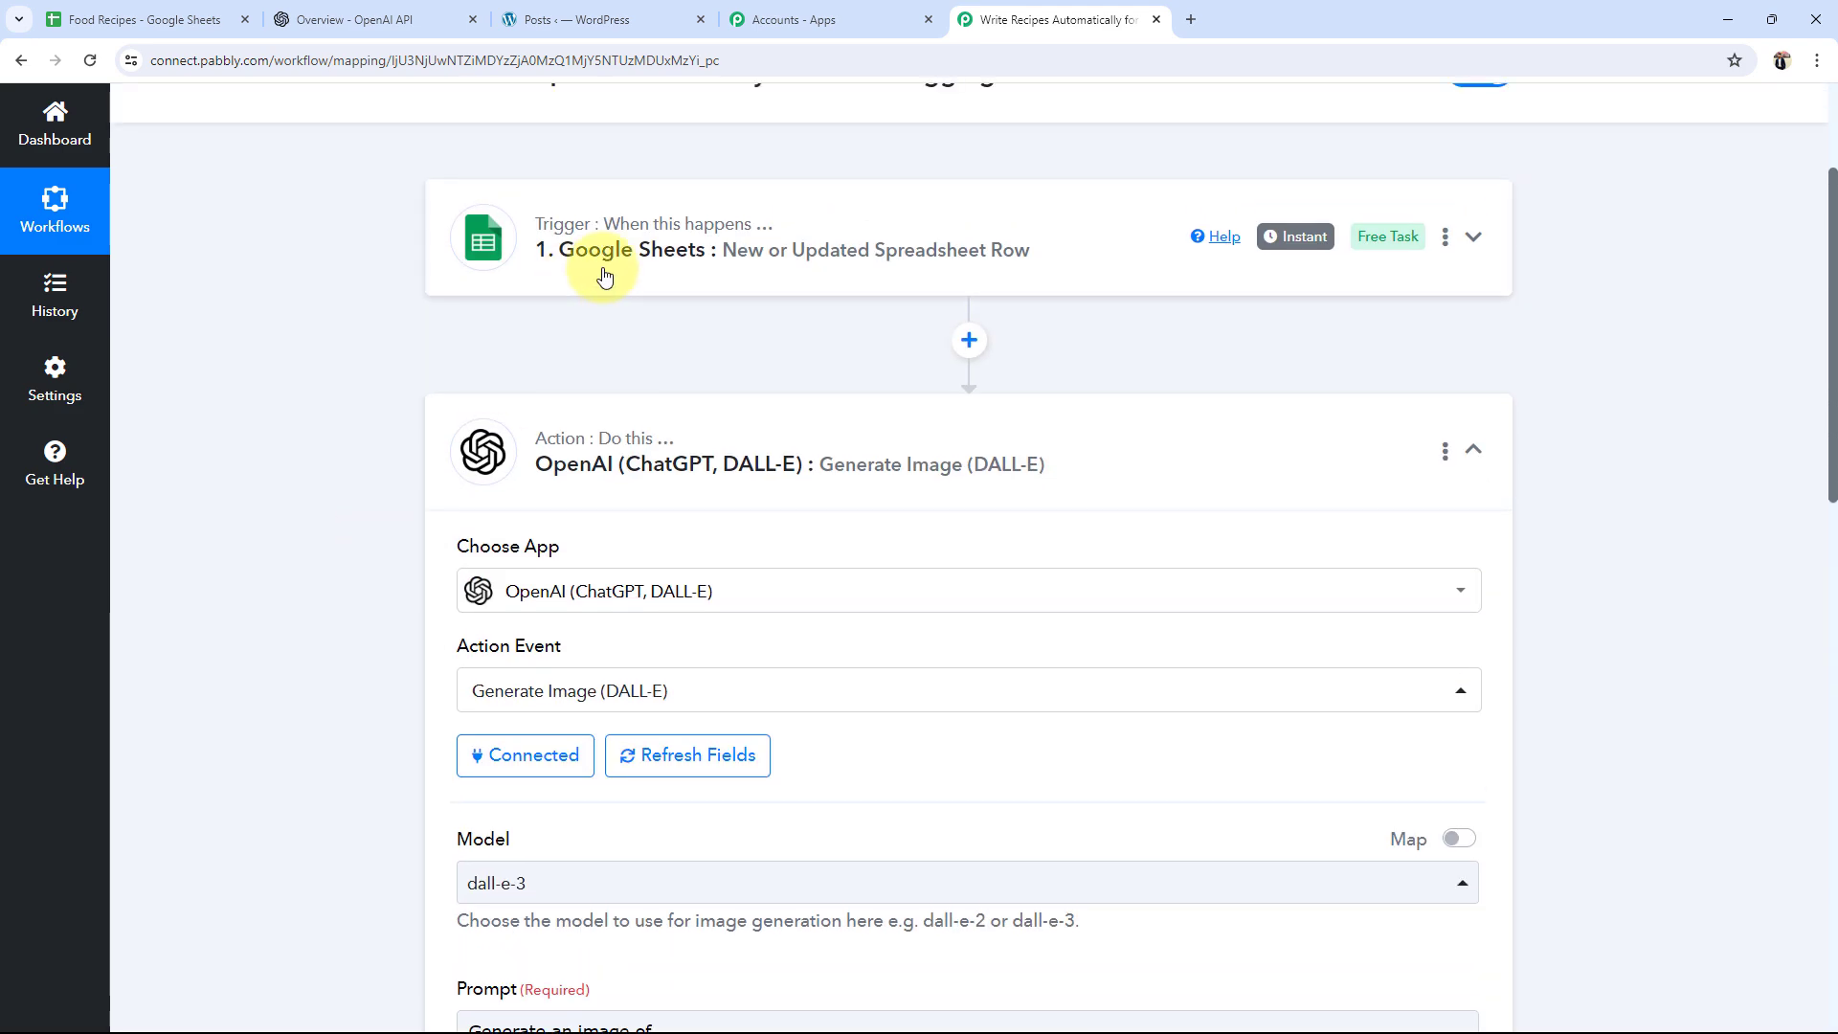
scroll(308, 502, down, 6)
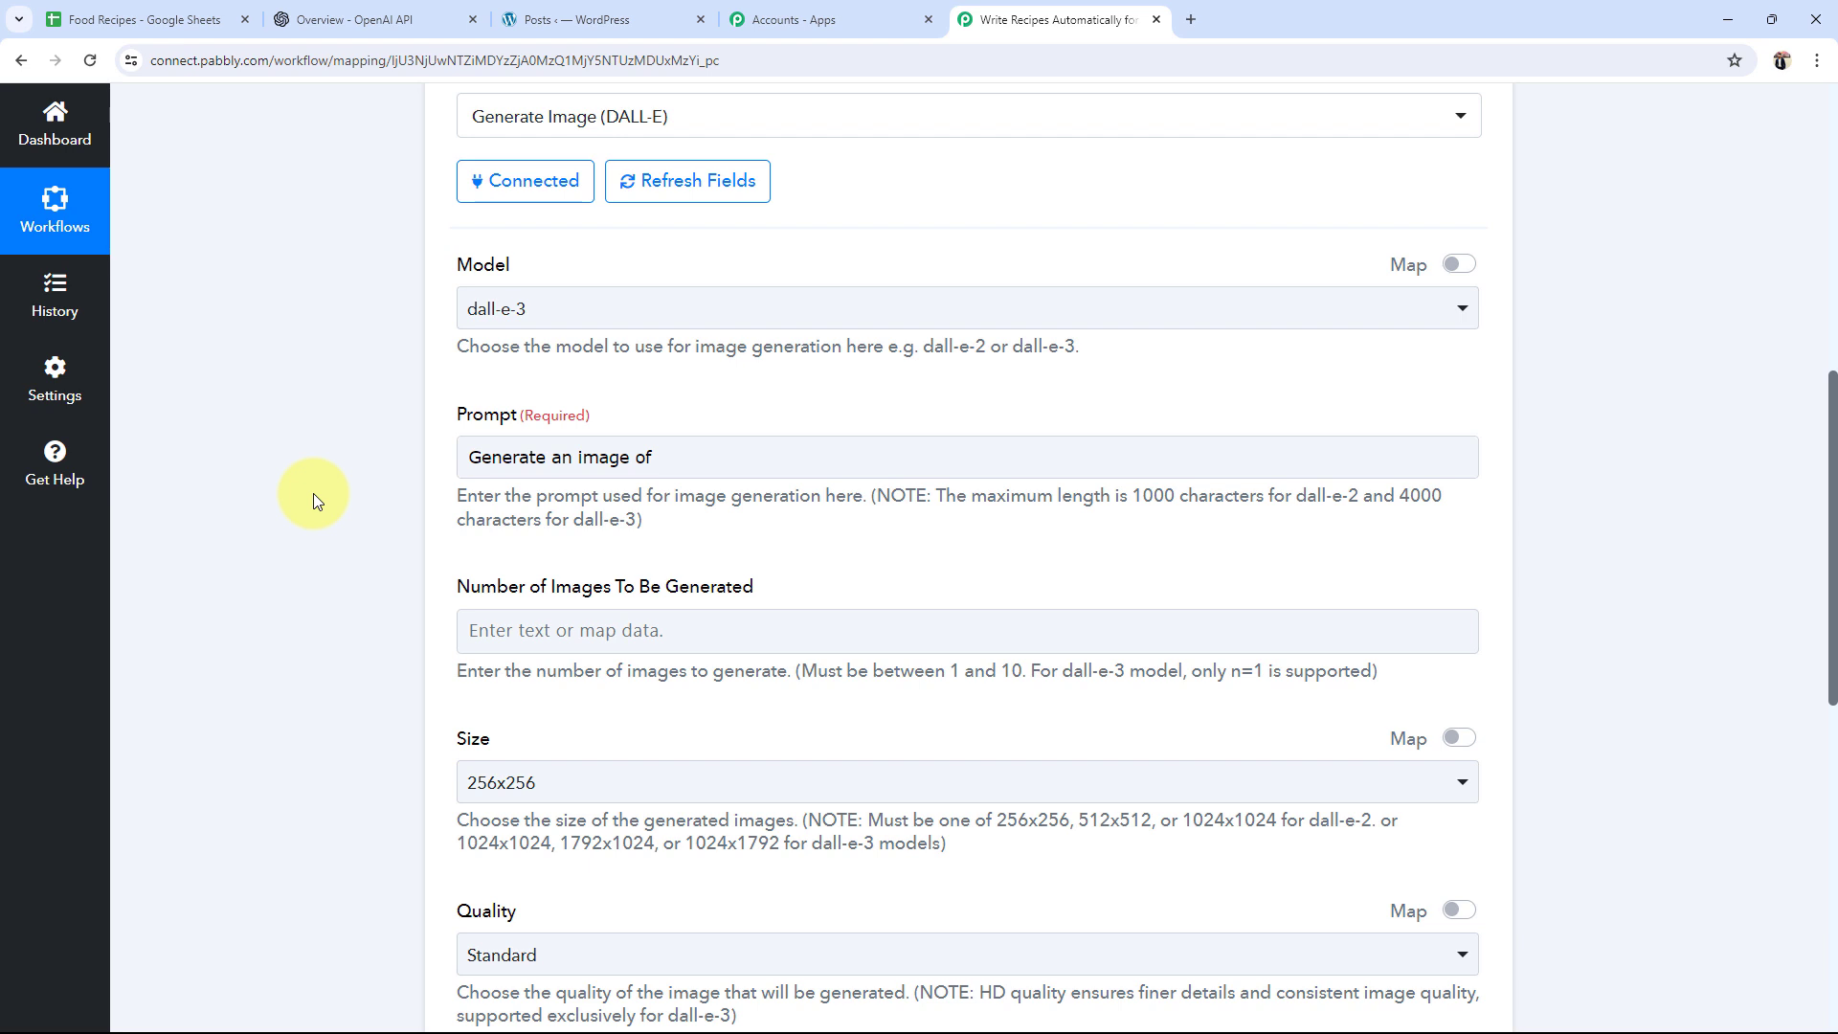
click(745, 452)
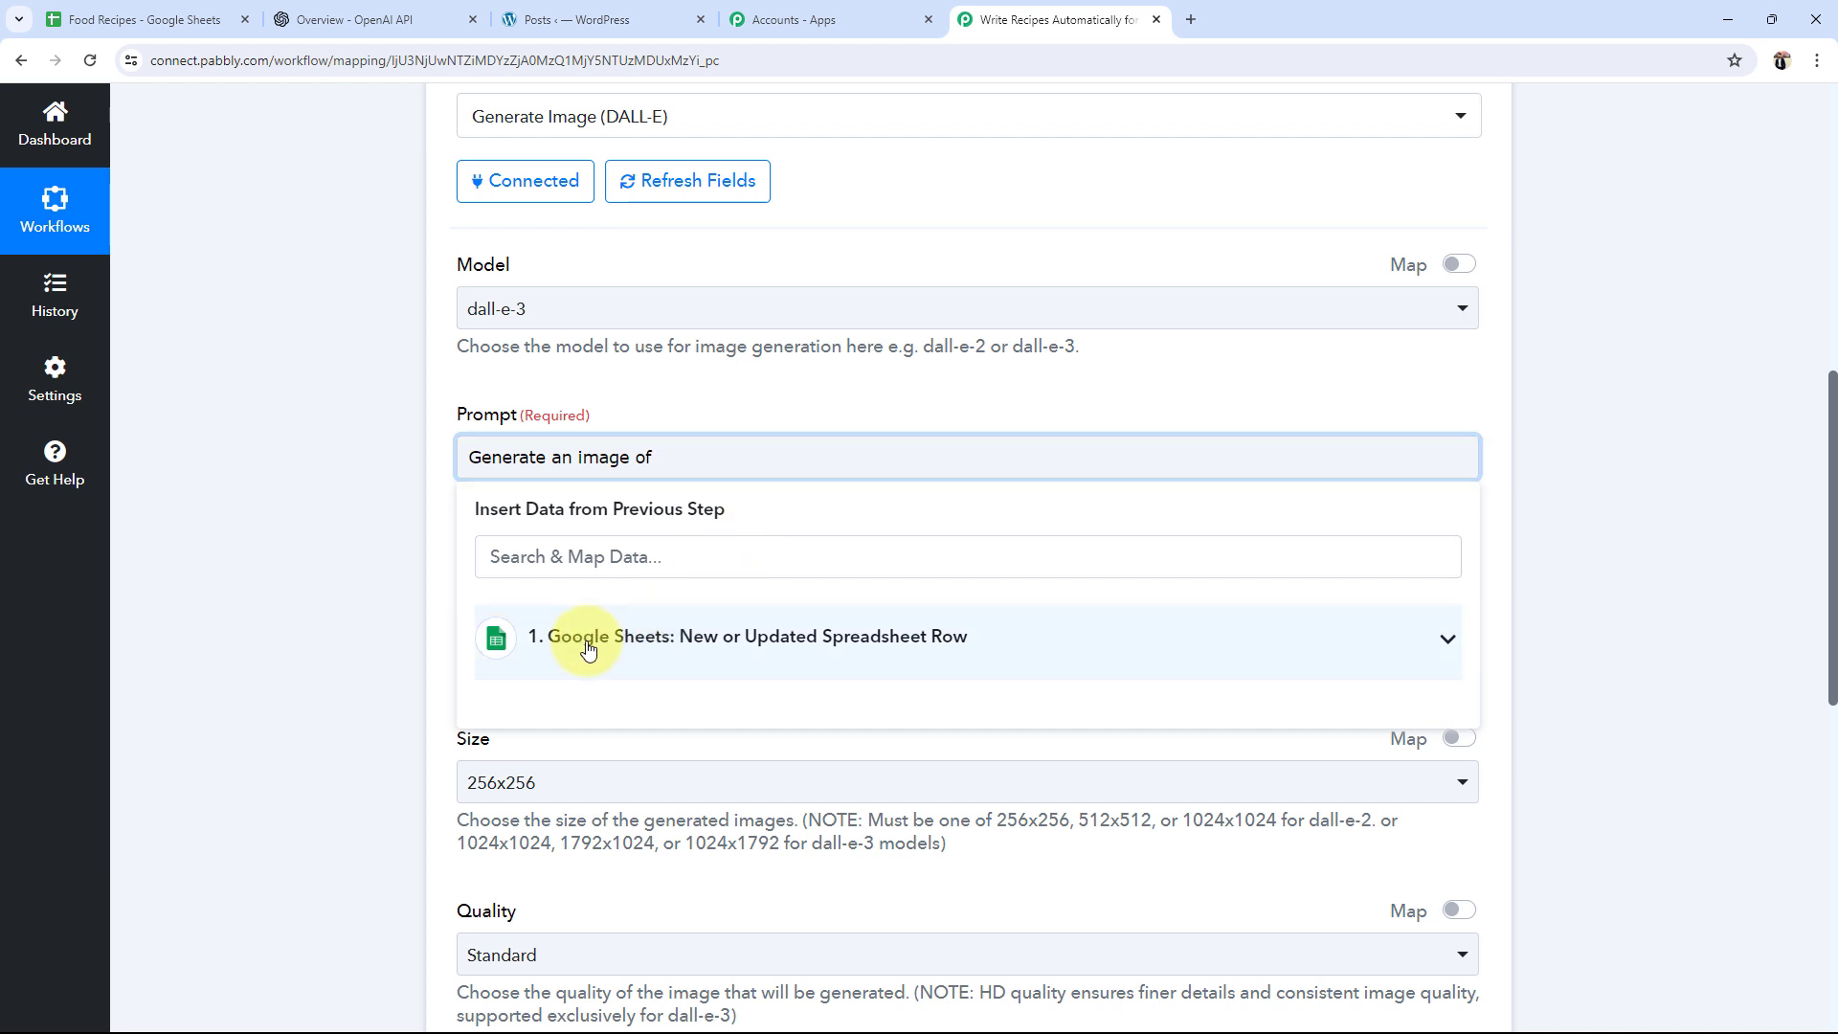
click(1450, 636)
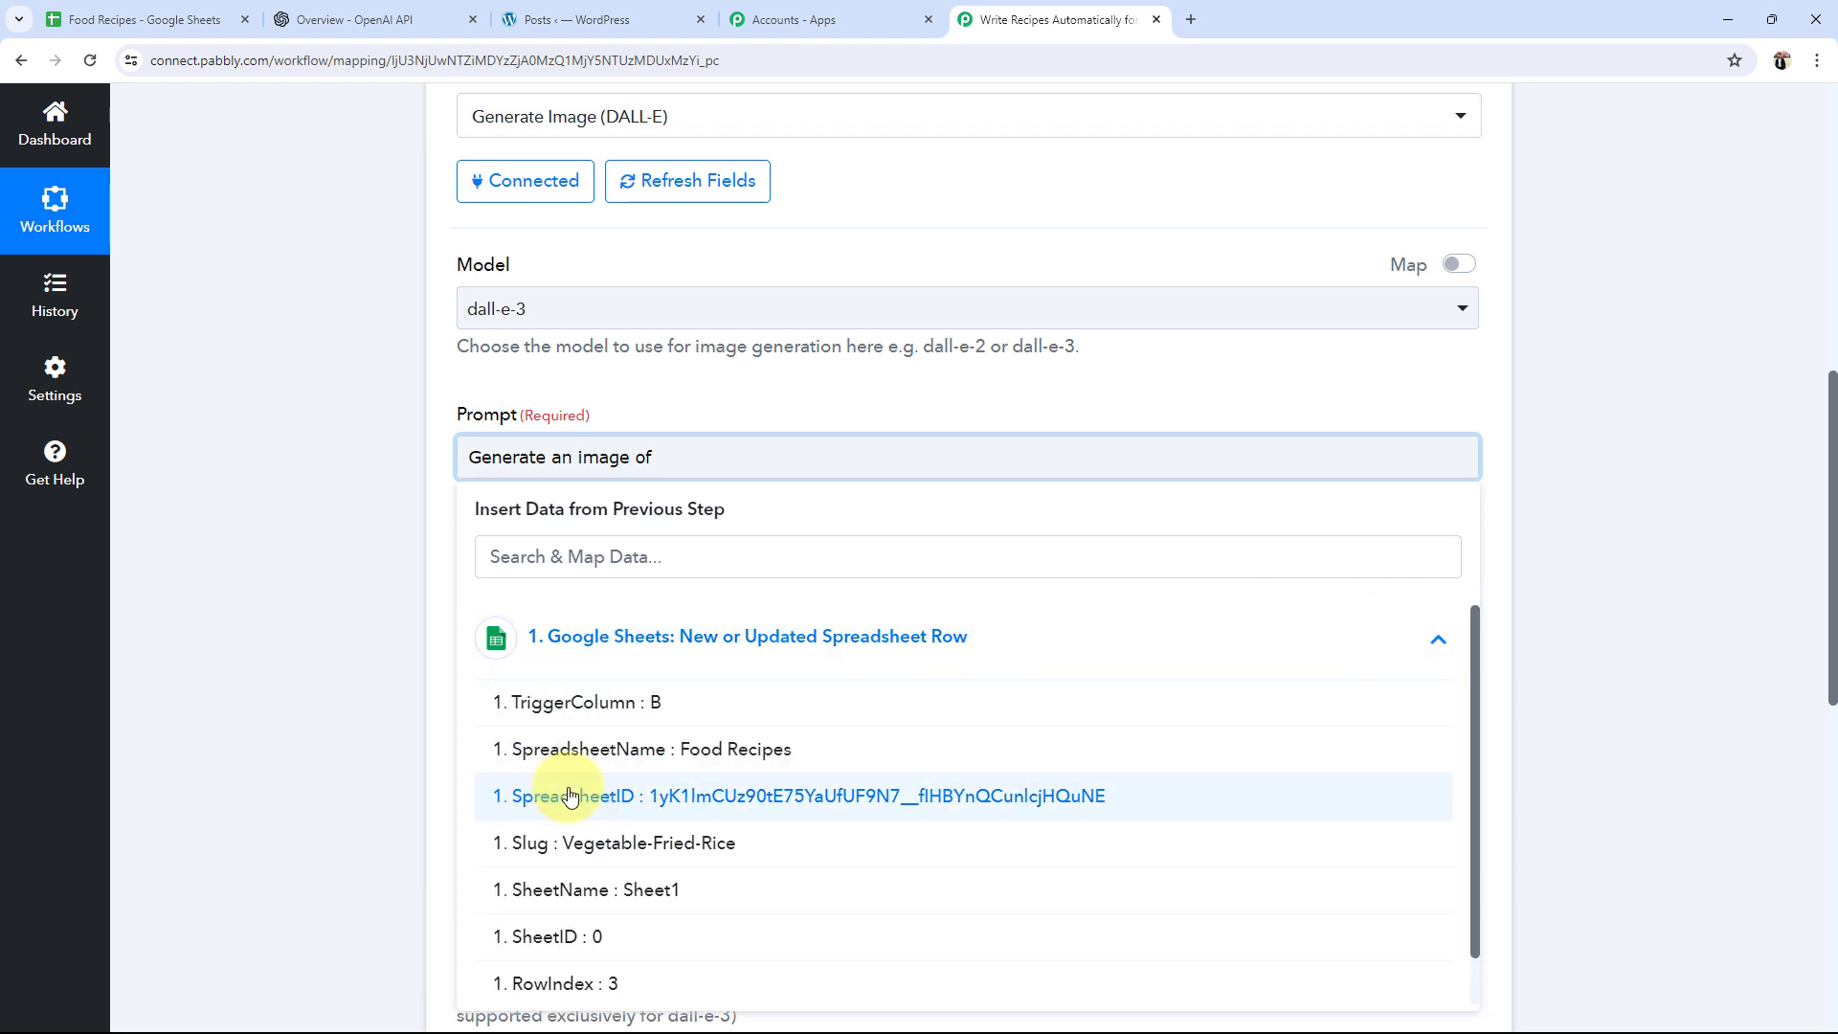
scroll(565, 793, down, 1)
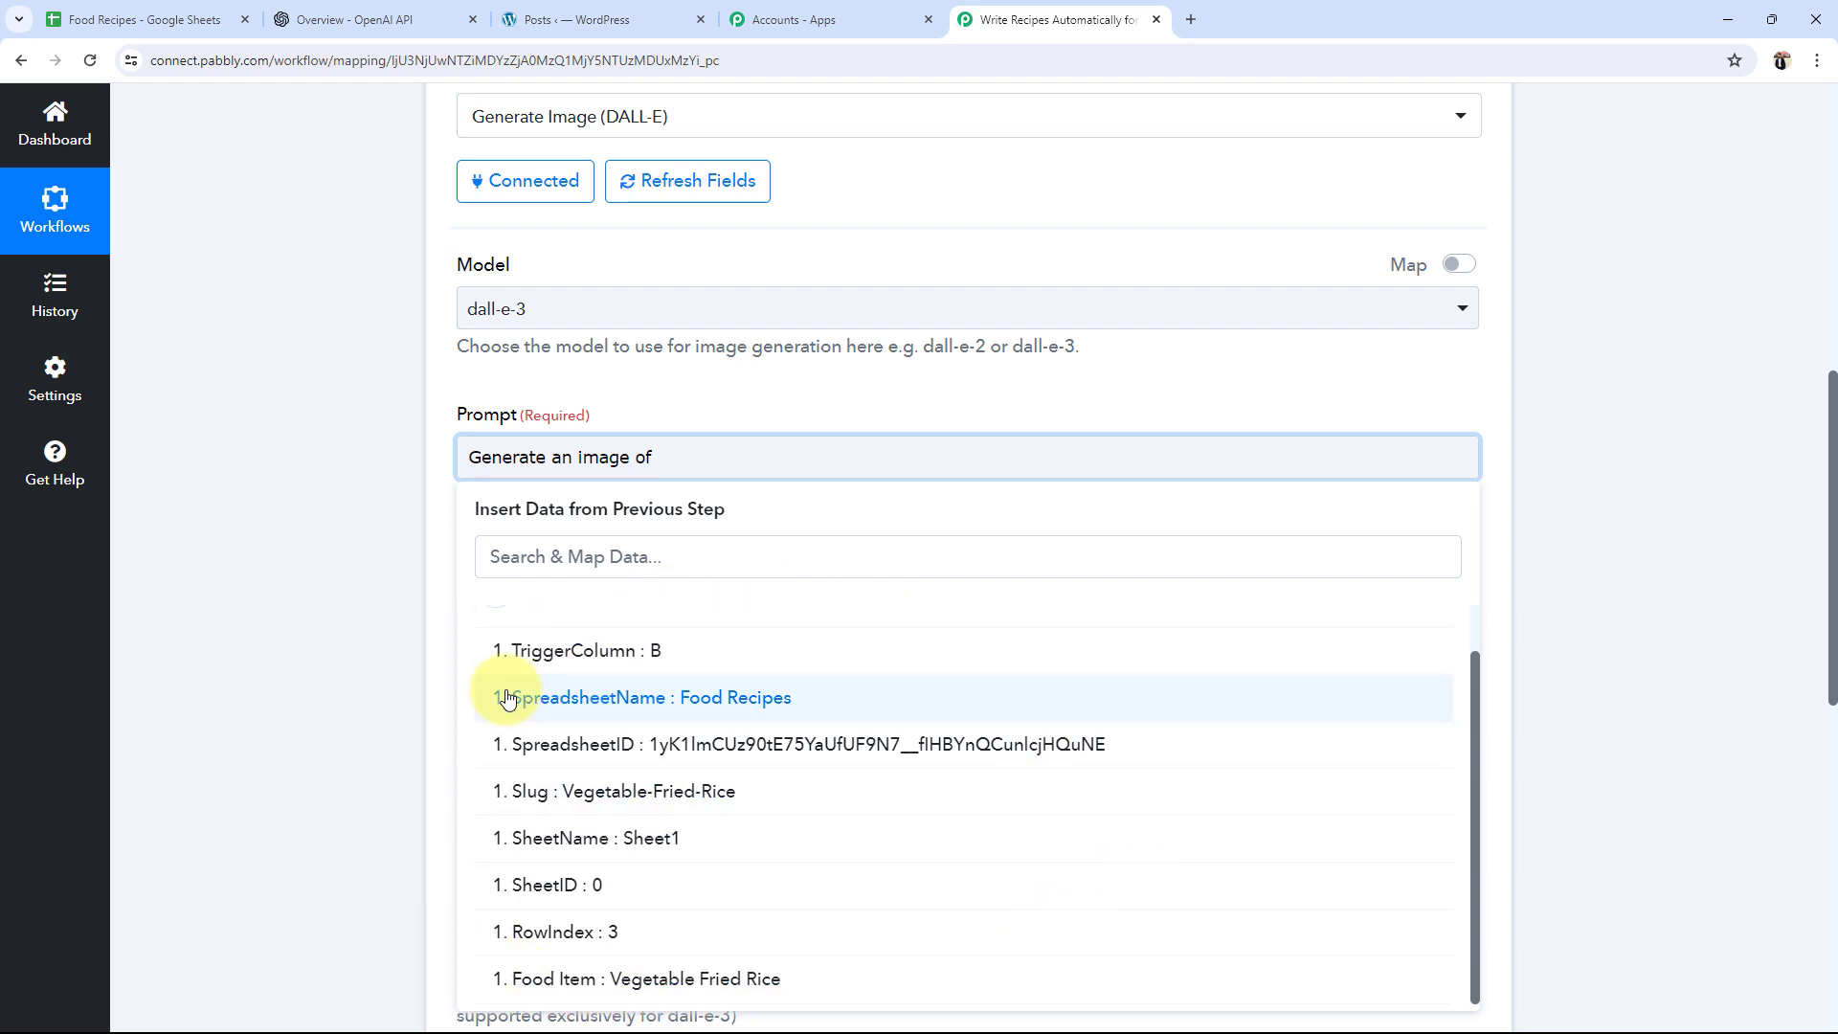
click(601, 980)
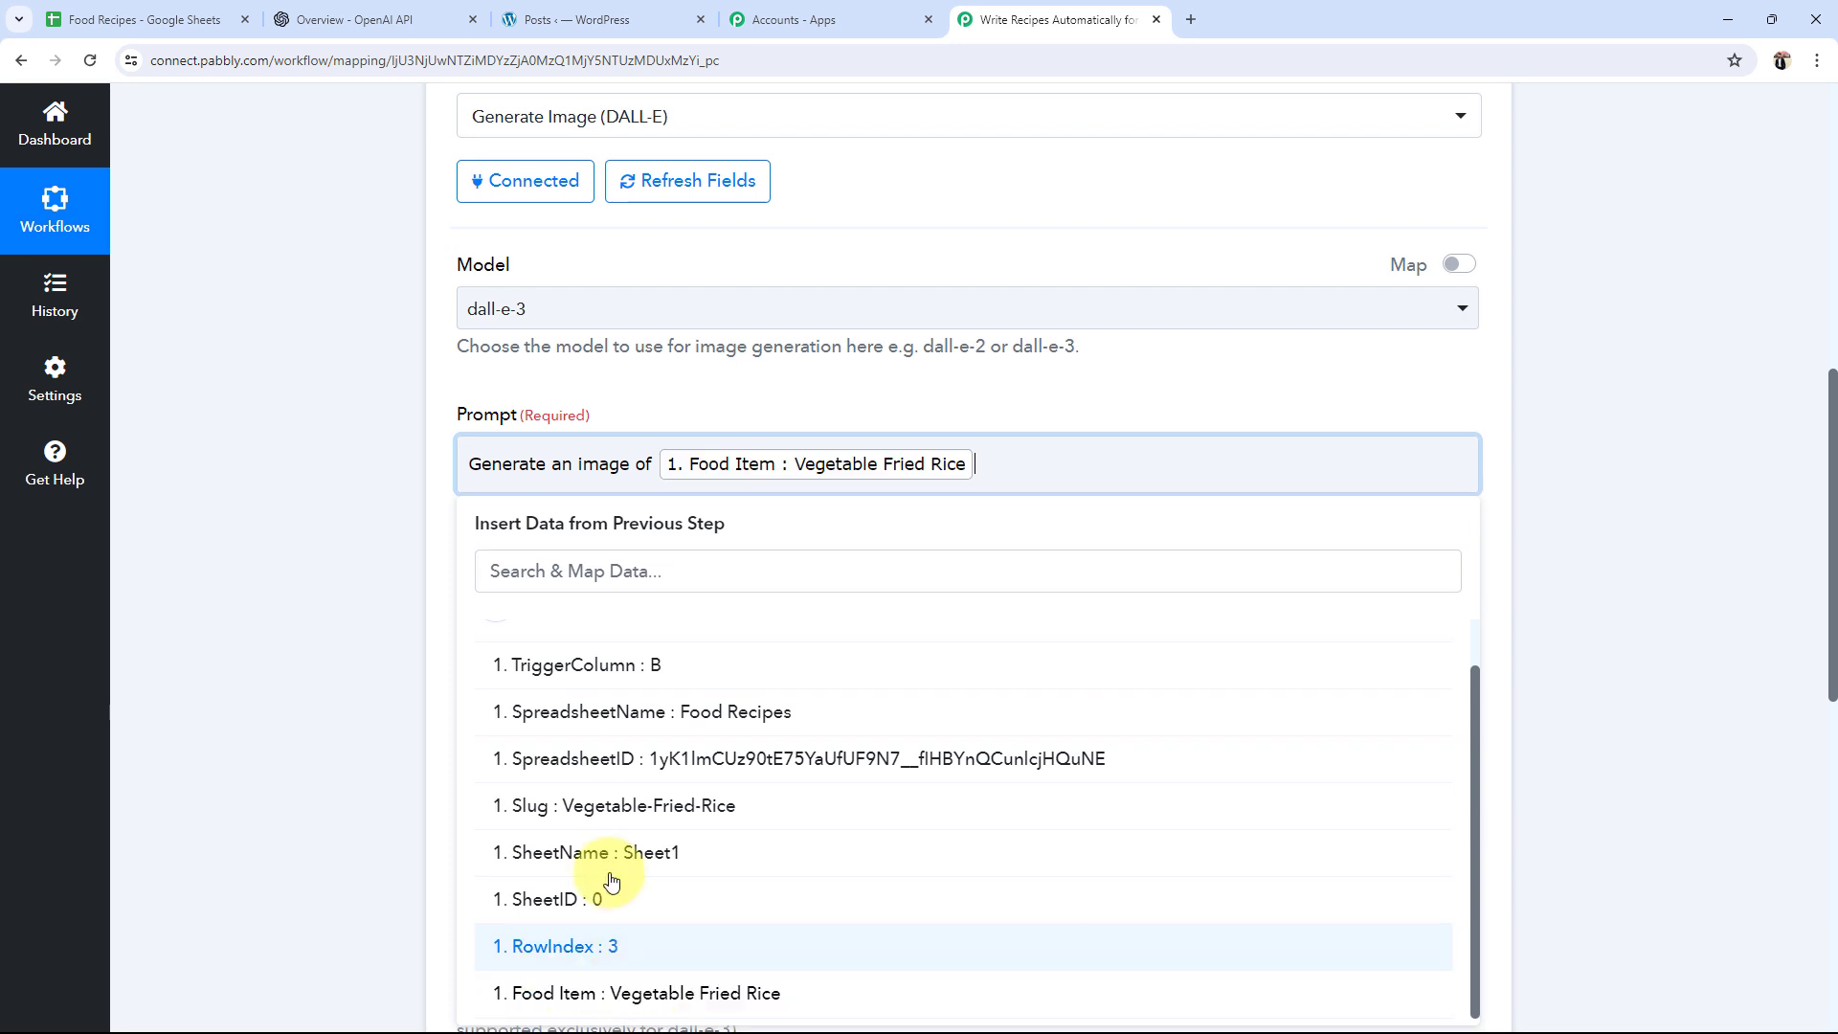
click(354, 505)
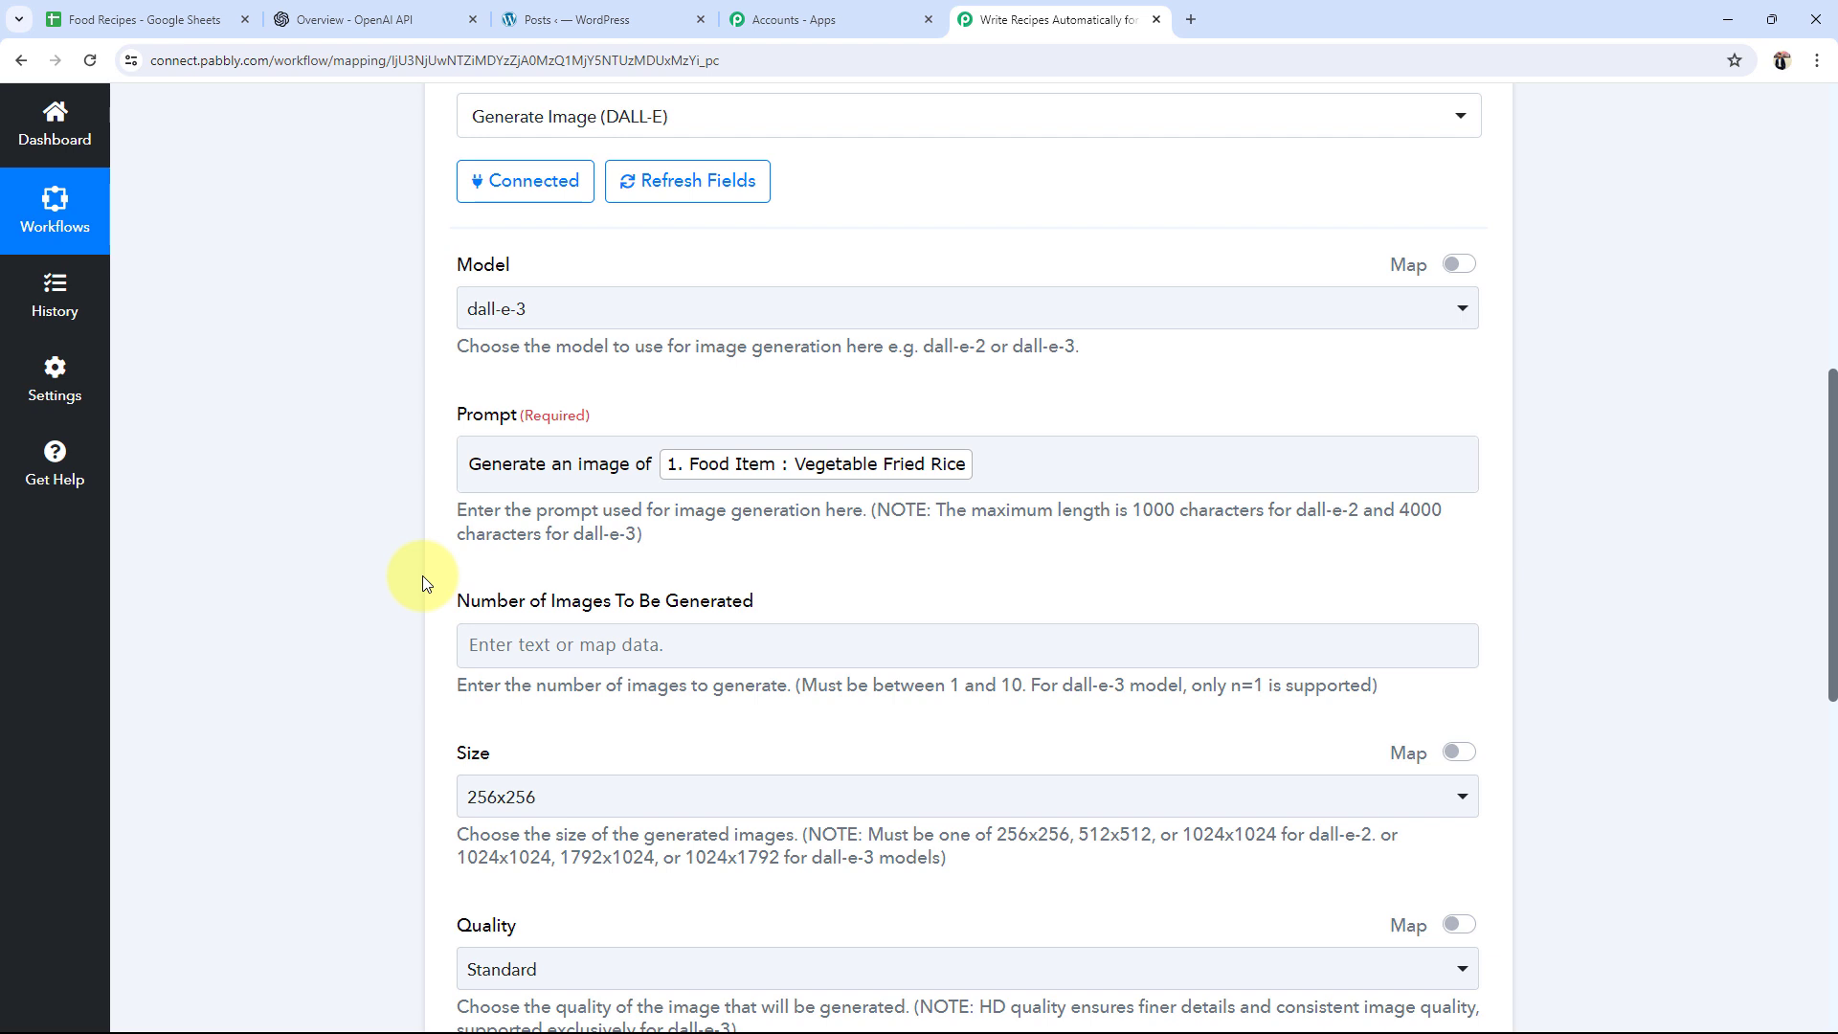
Step: Compare the food item mapped in the prompt with the Food Item column of the Food Recipes sheet
click(479, 463)
click(426, 533)
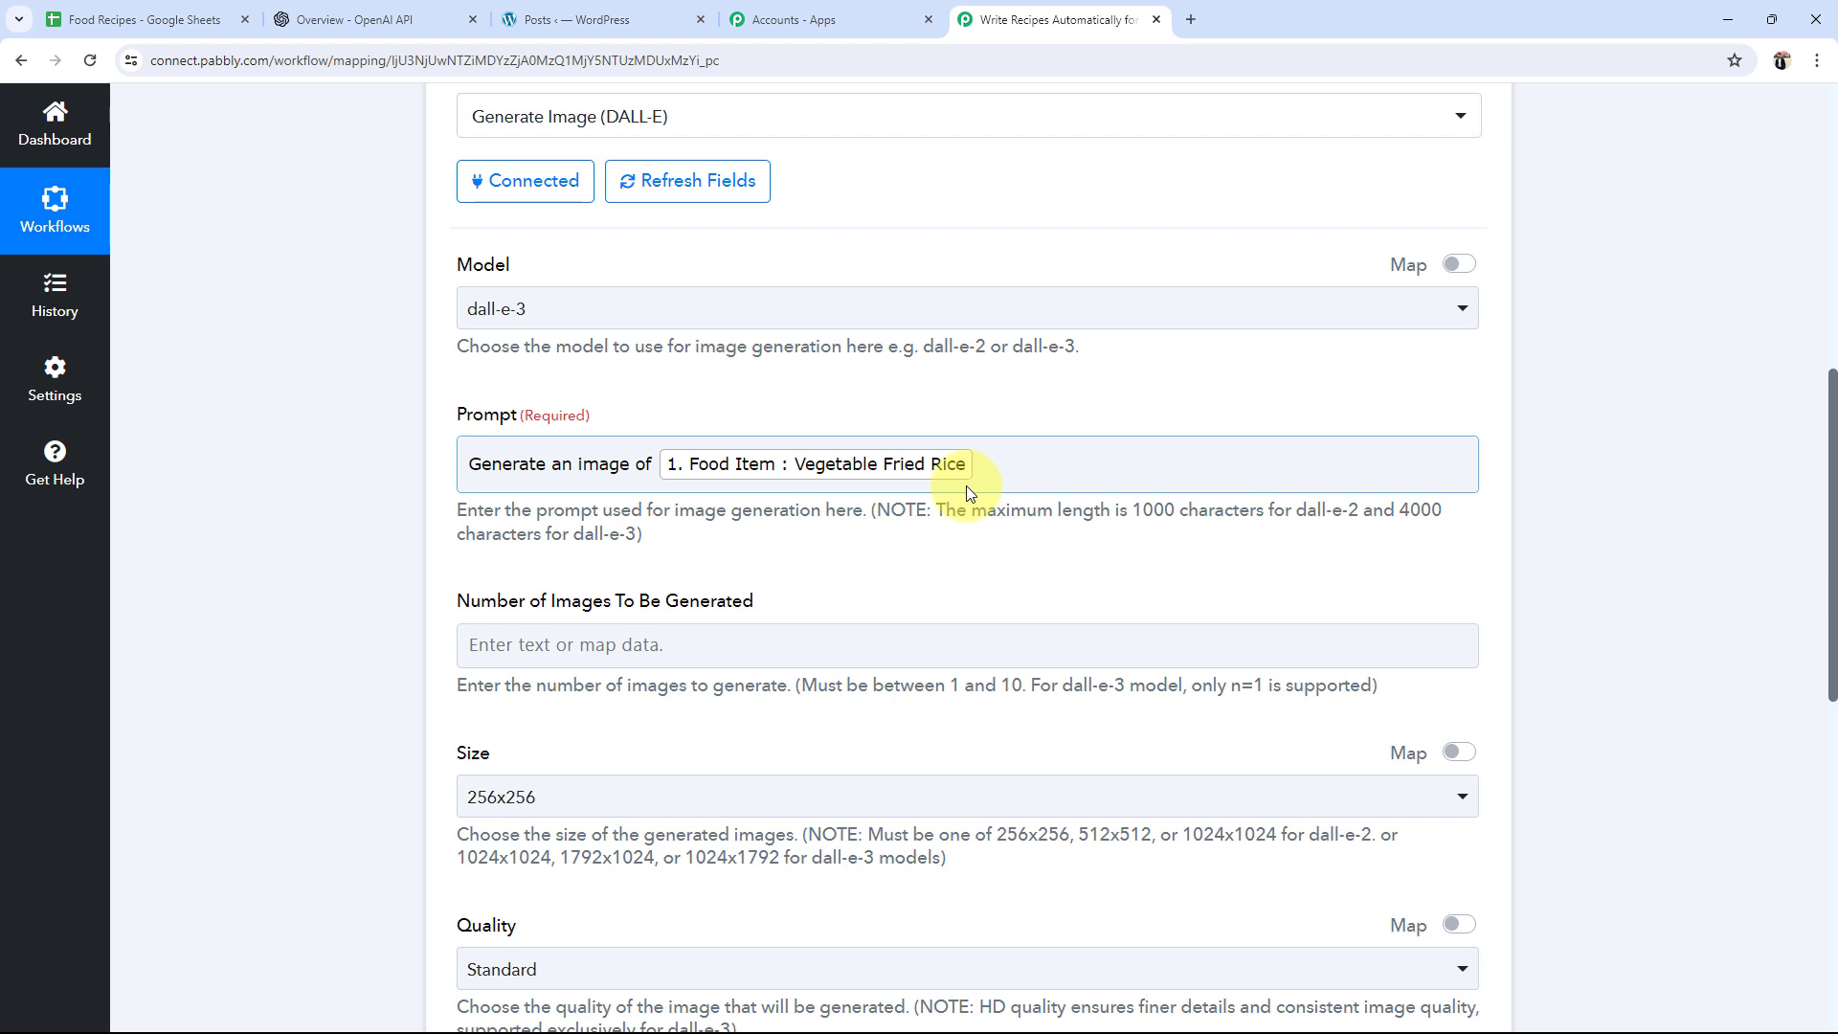
click(158, 19)
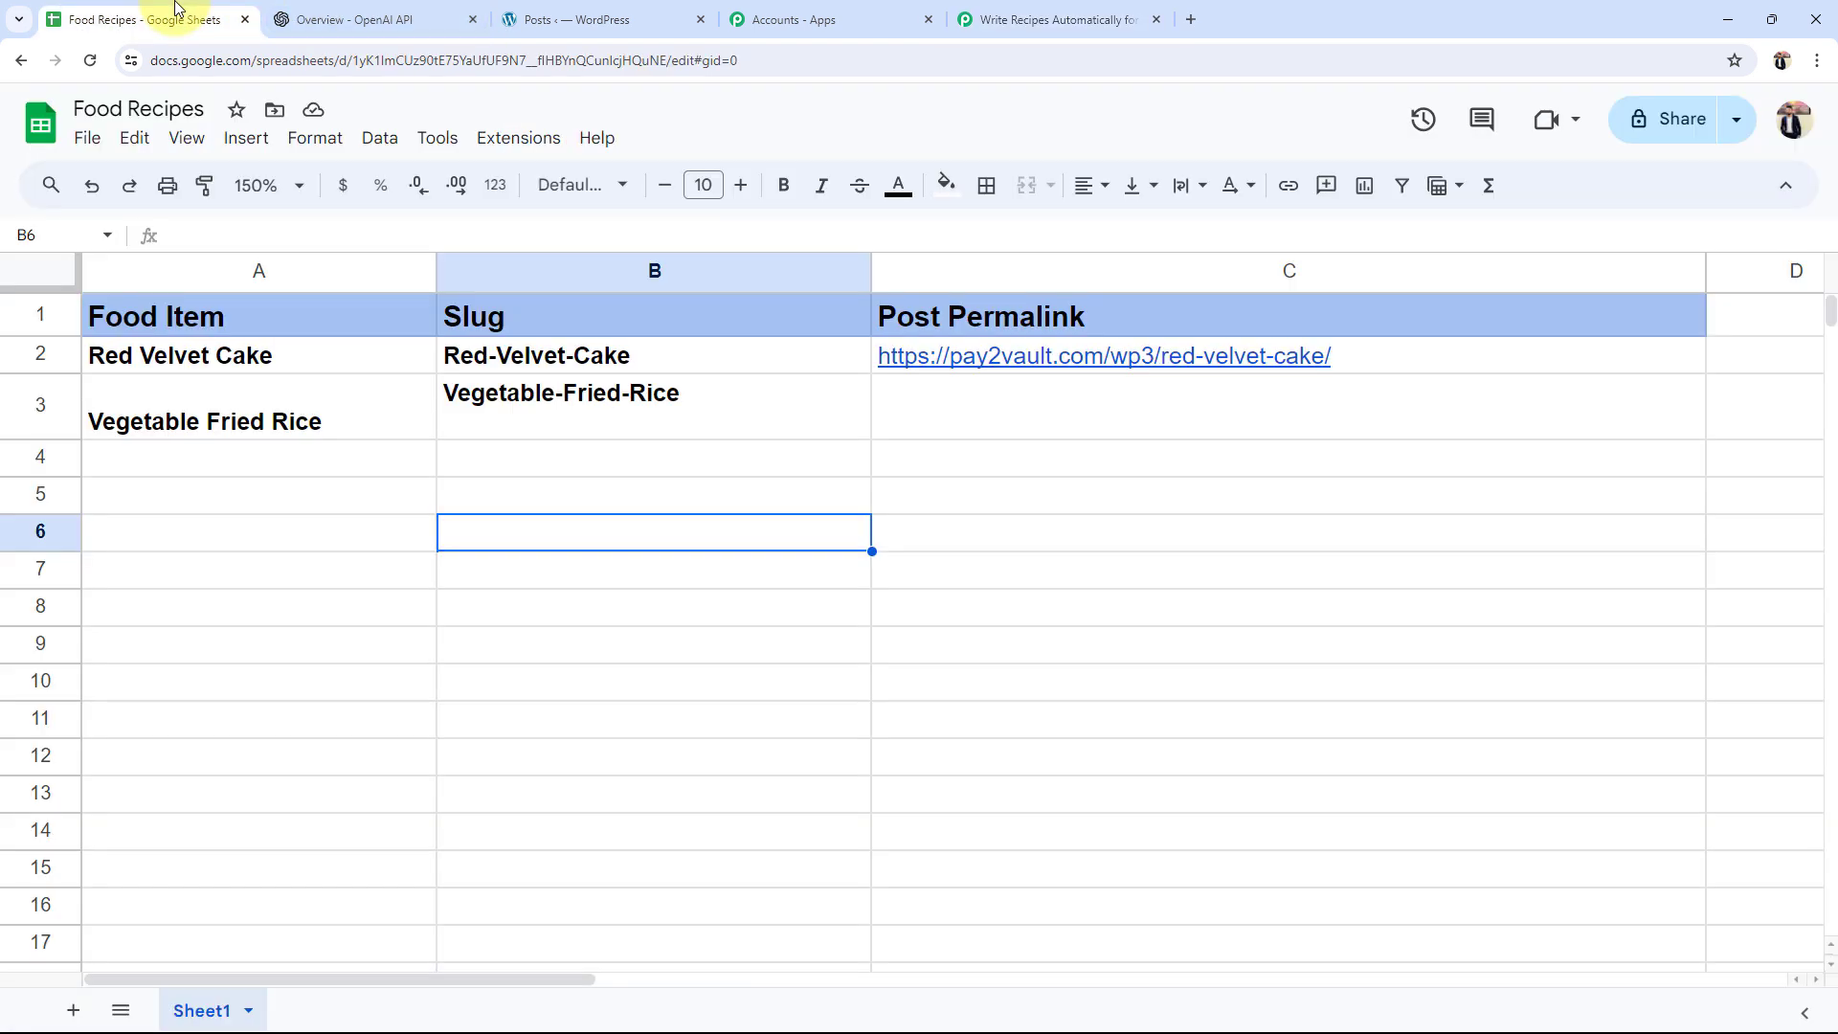
double_click(149, 466)
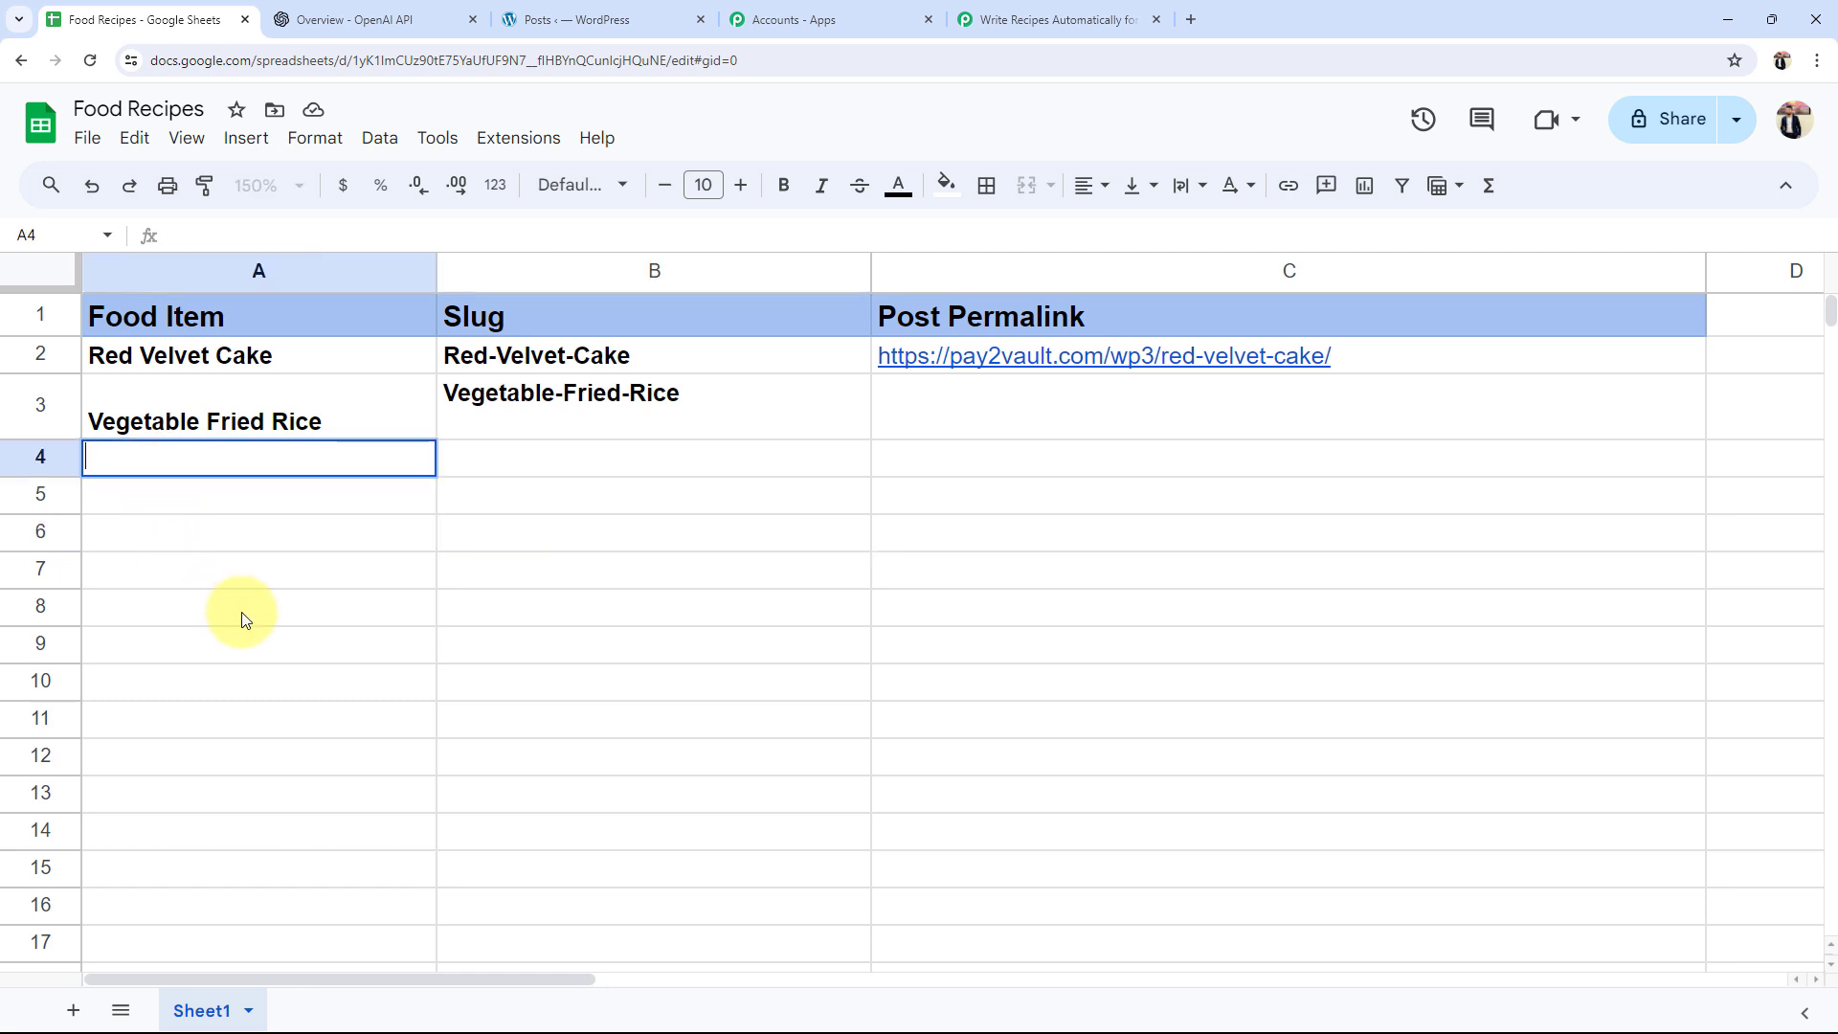
click(181, 422)
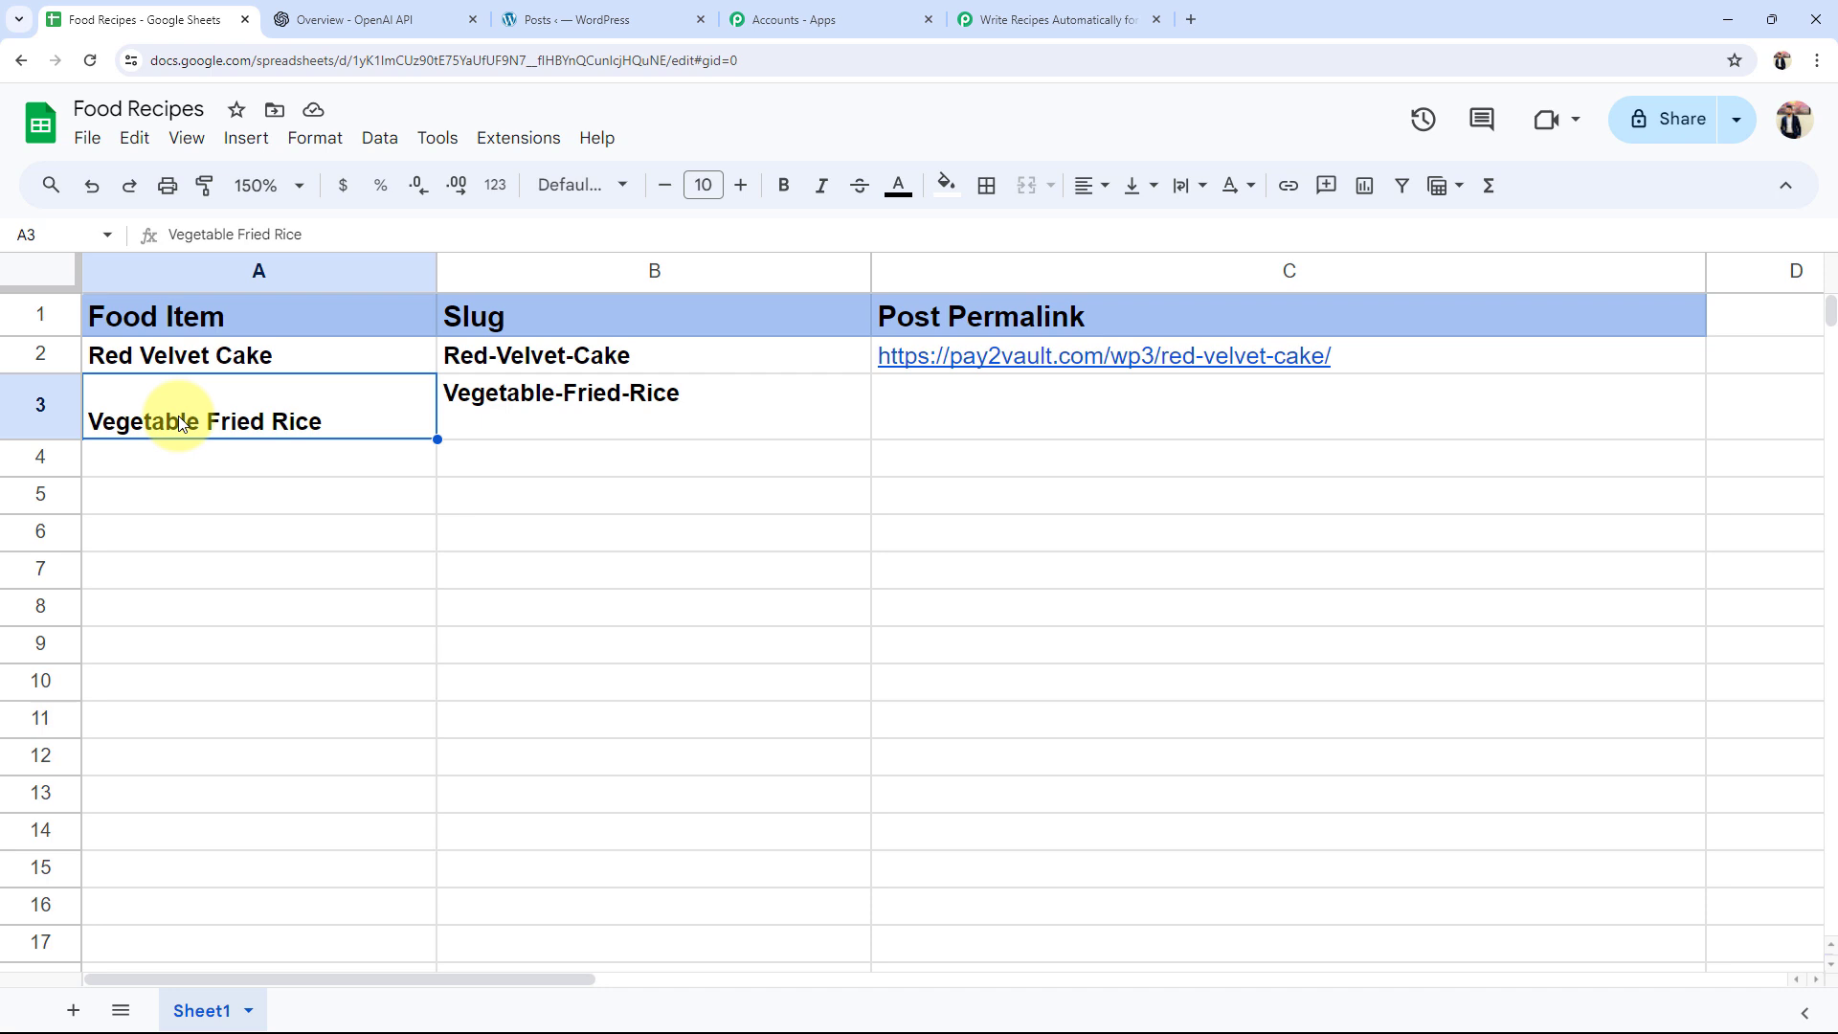
click(172, 464)
click(962, 21)
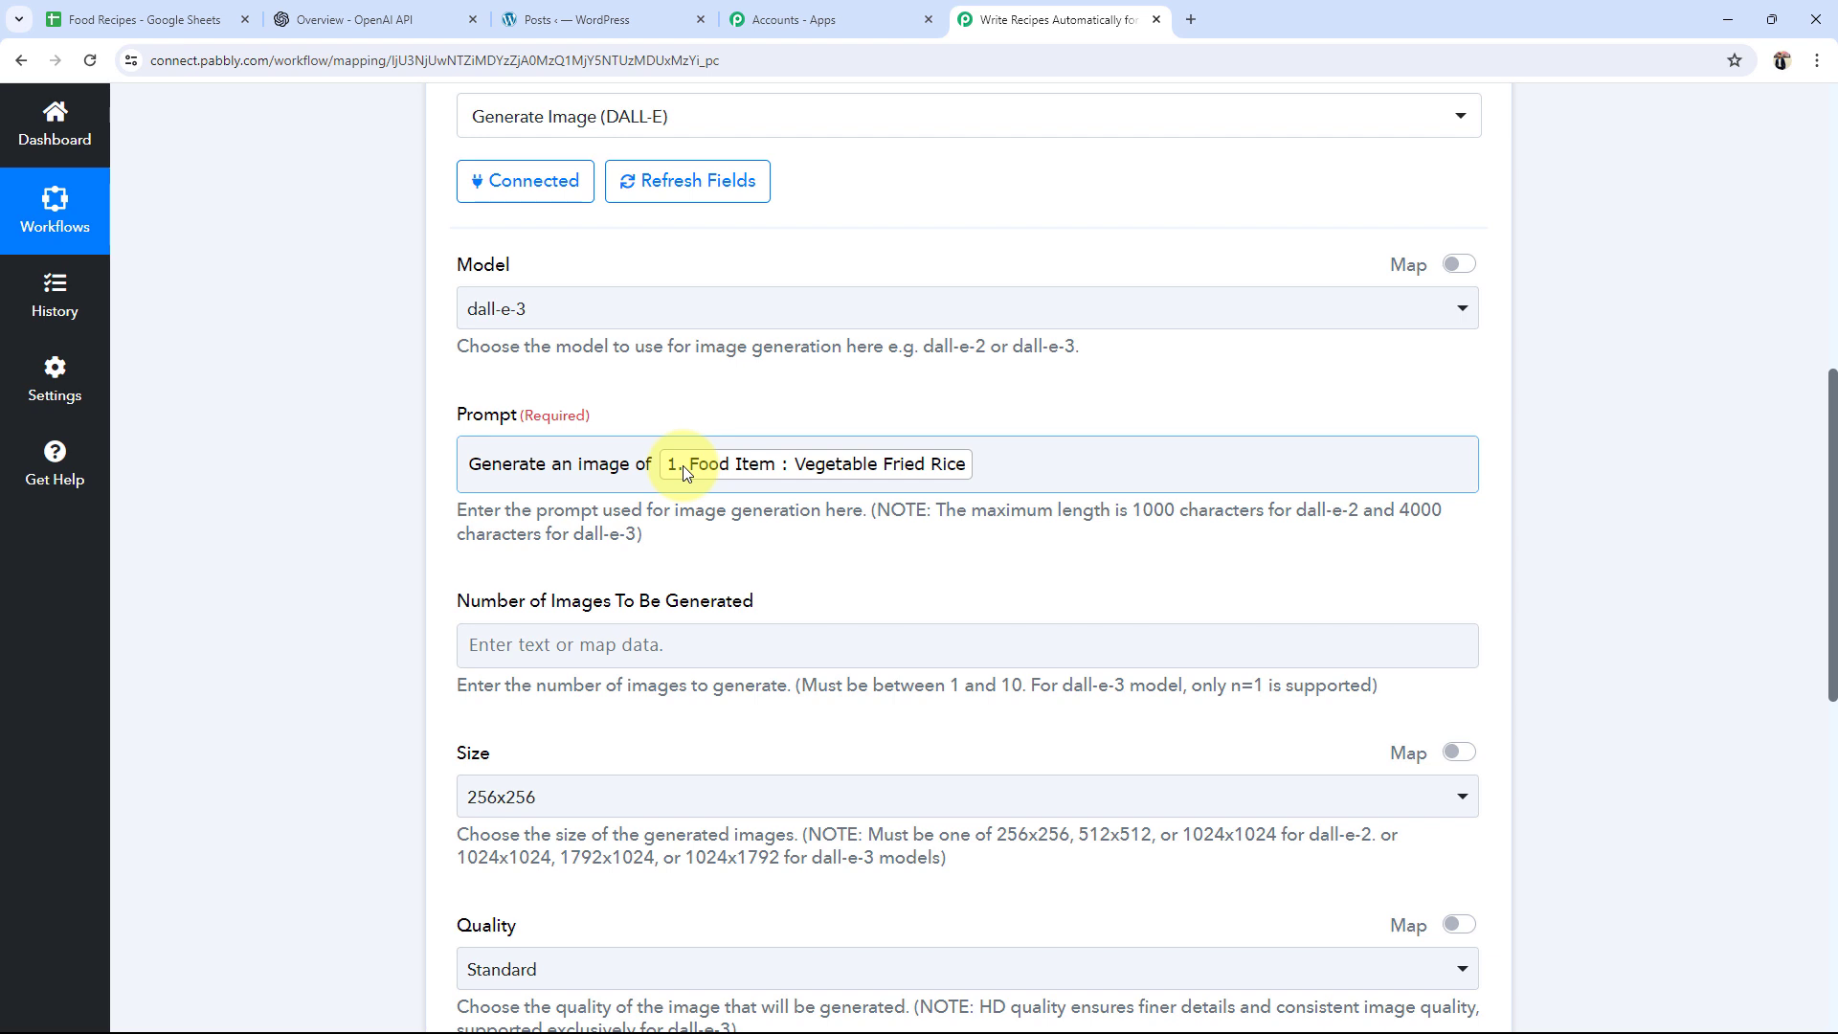
click(1142, 479)
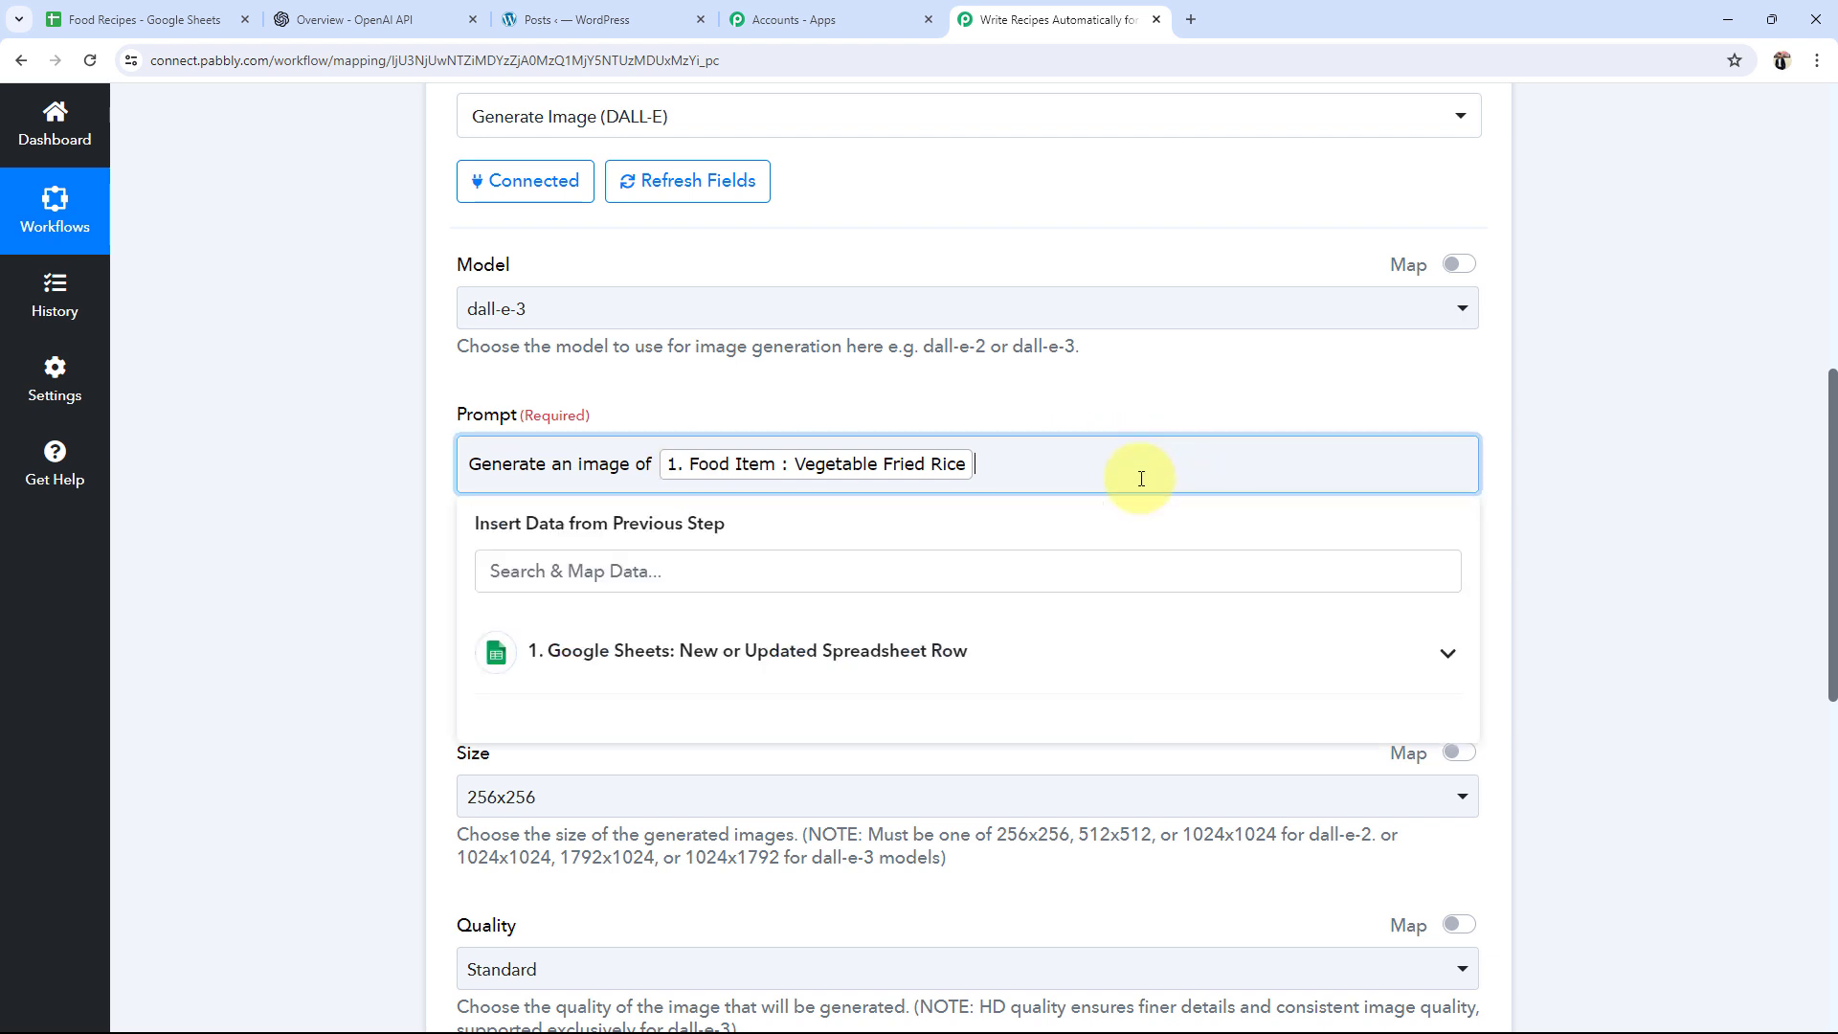
text(vege)
key(BackSpace)
text(r)
key(BackSpace)
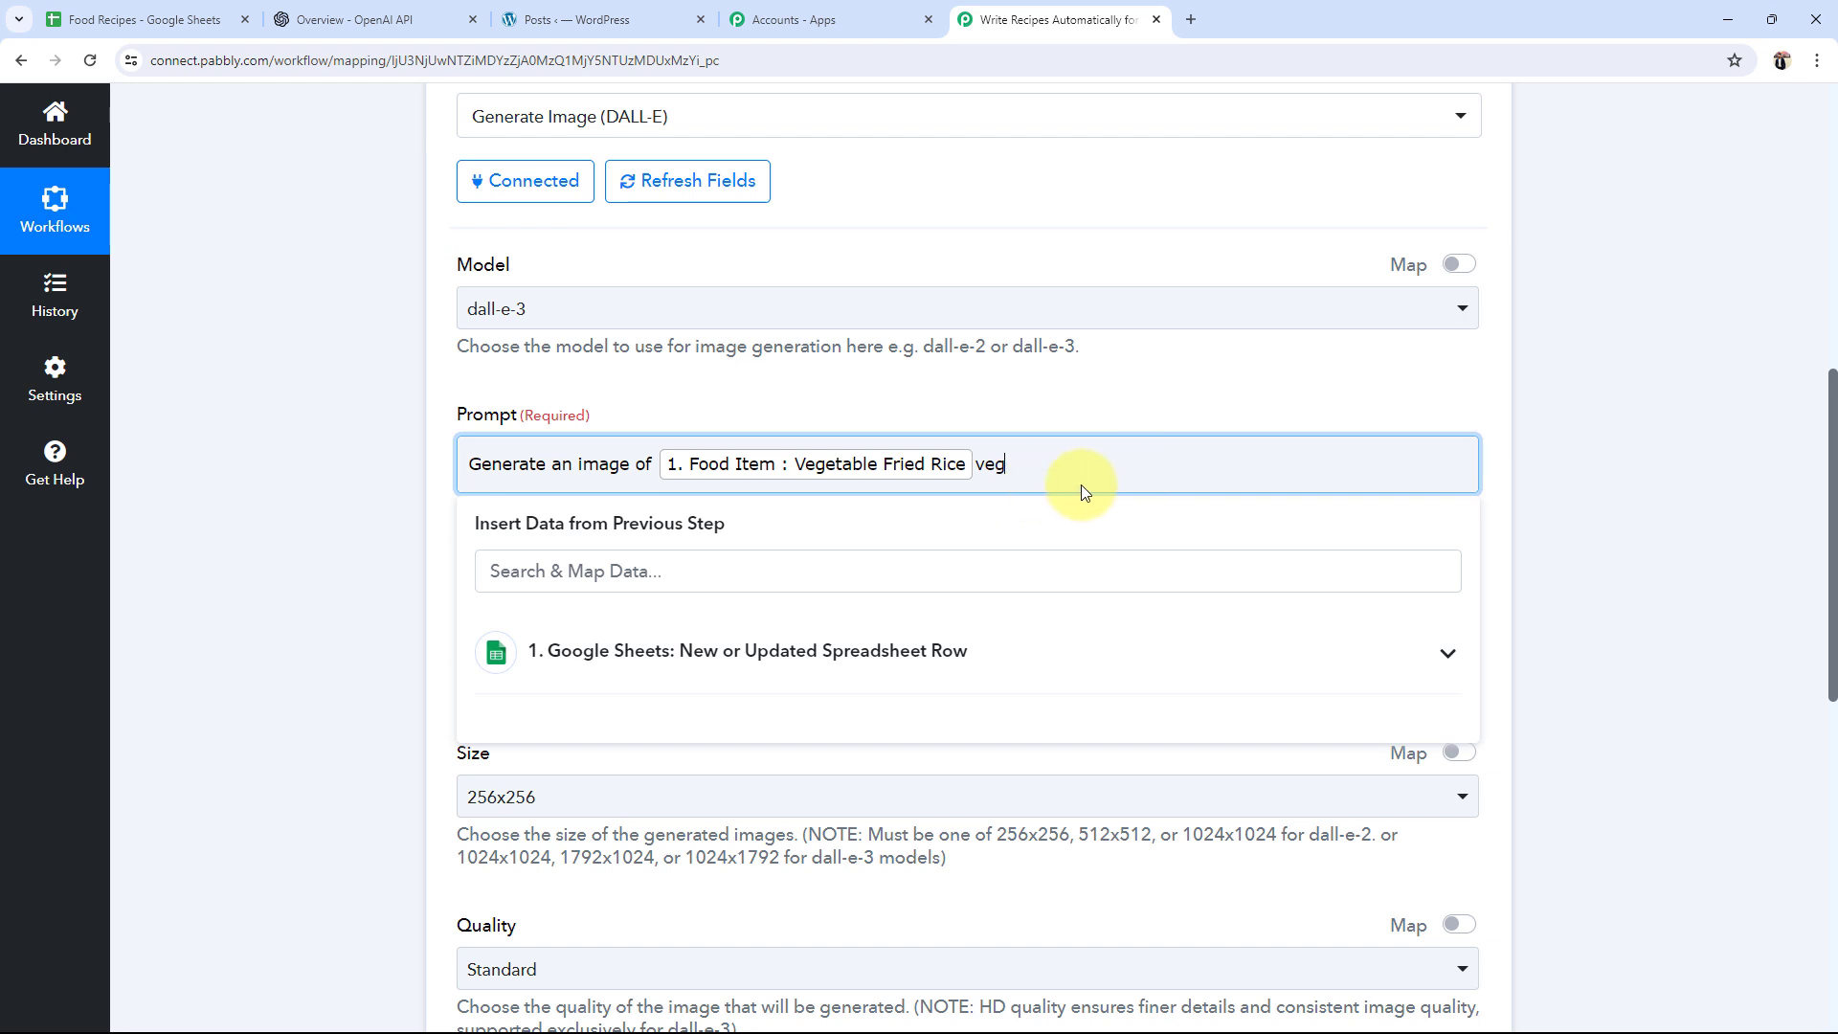
drag(1006, 464, 990, 464)
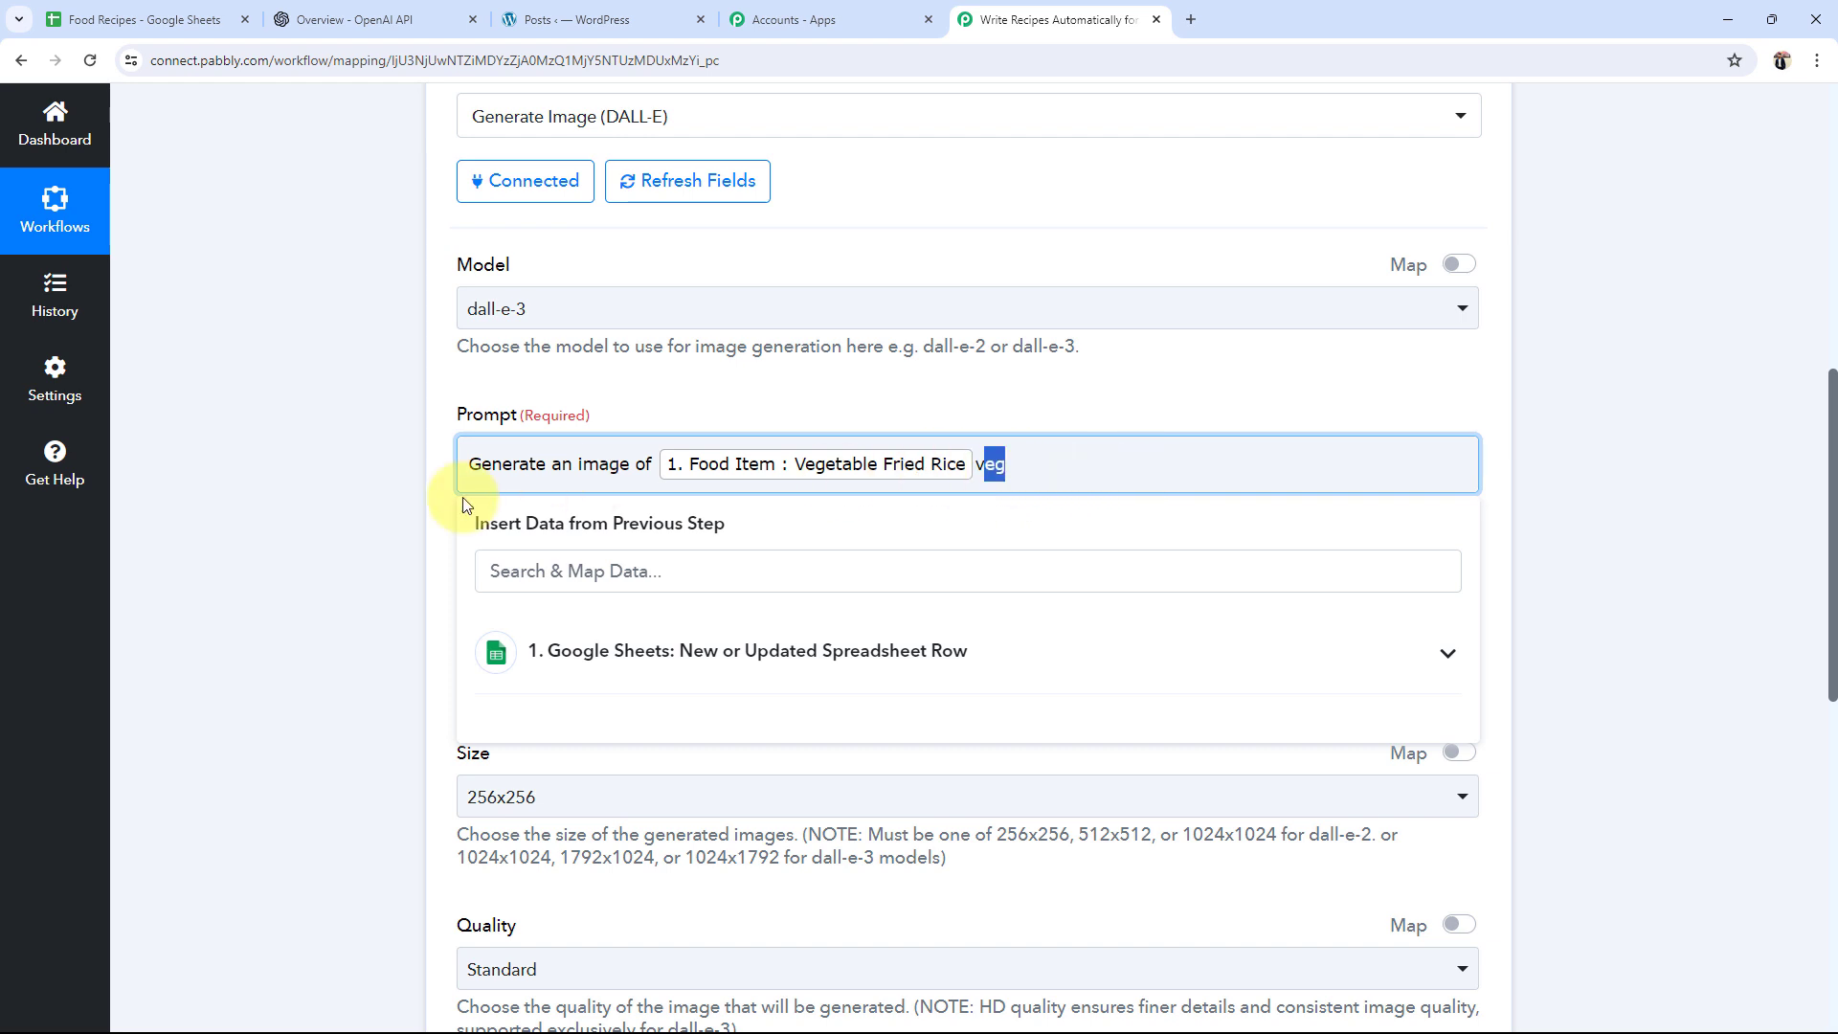
key(BackSpace)
key(BackSpace)
click(412, 548)
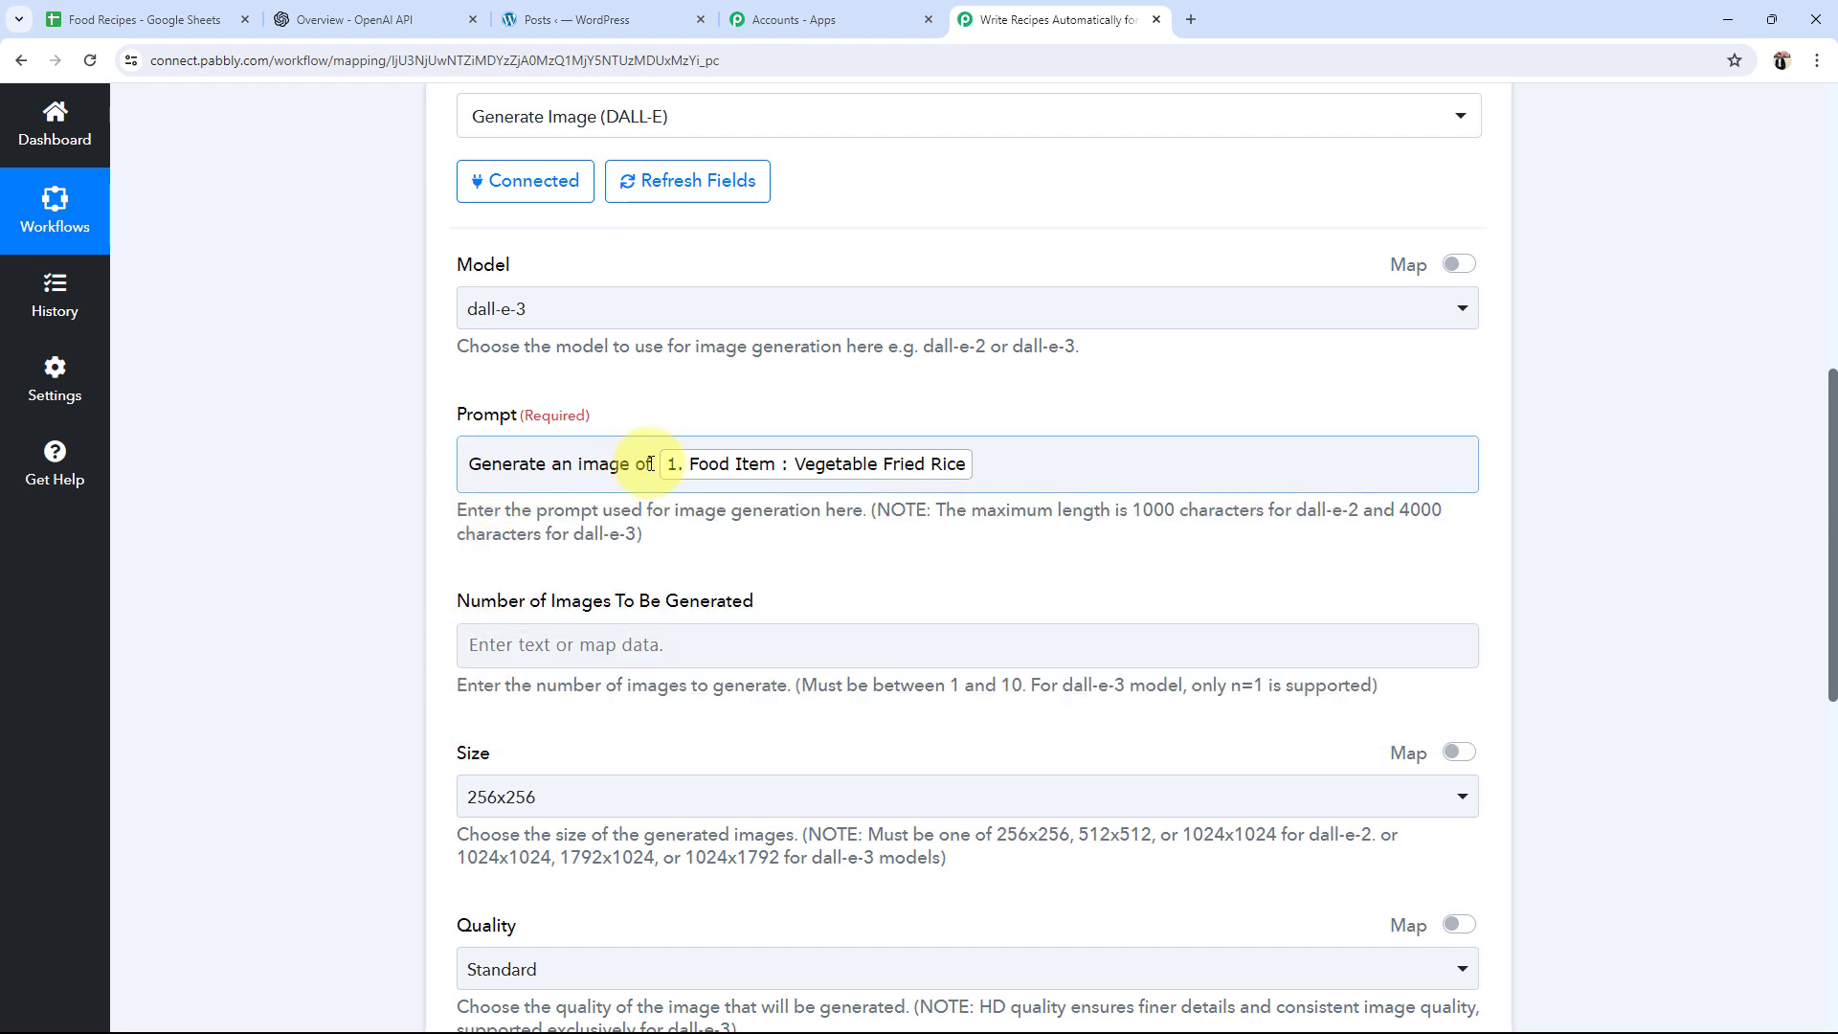
Step: Review the image prompt wording against the food items listed in the Food Recipes sheet
drag(652, 466, 341, 469)
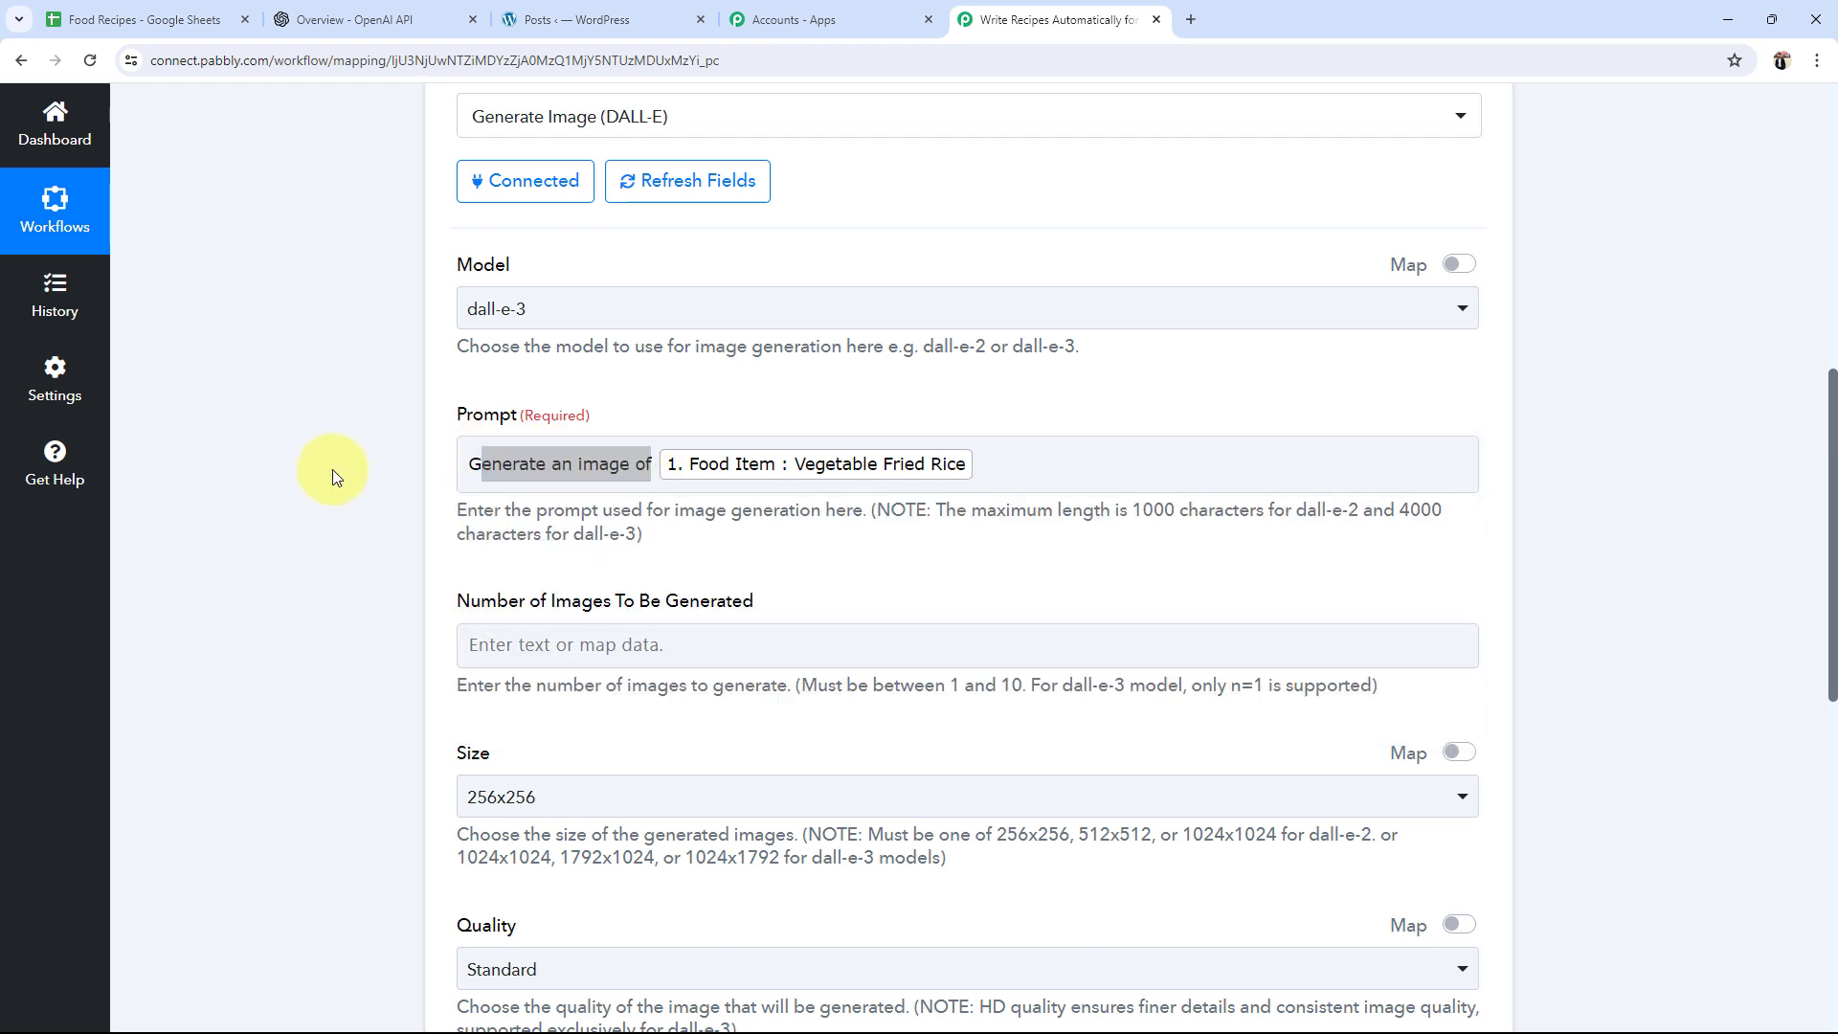
click(1032, 468)
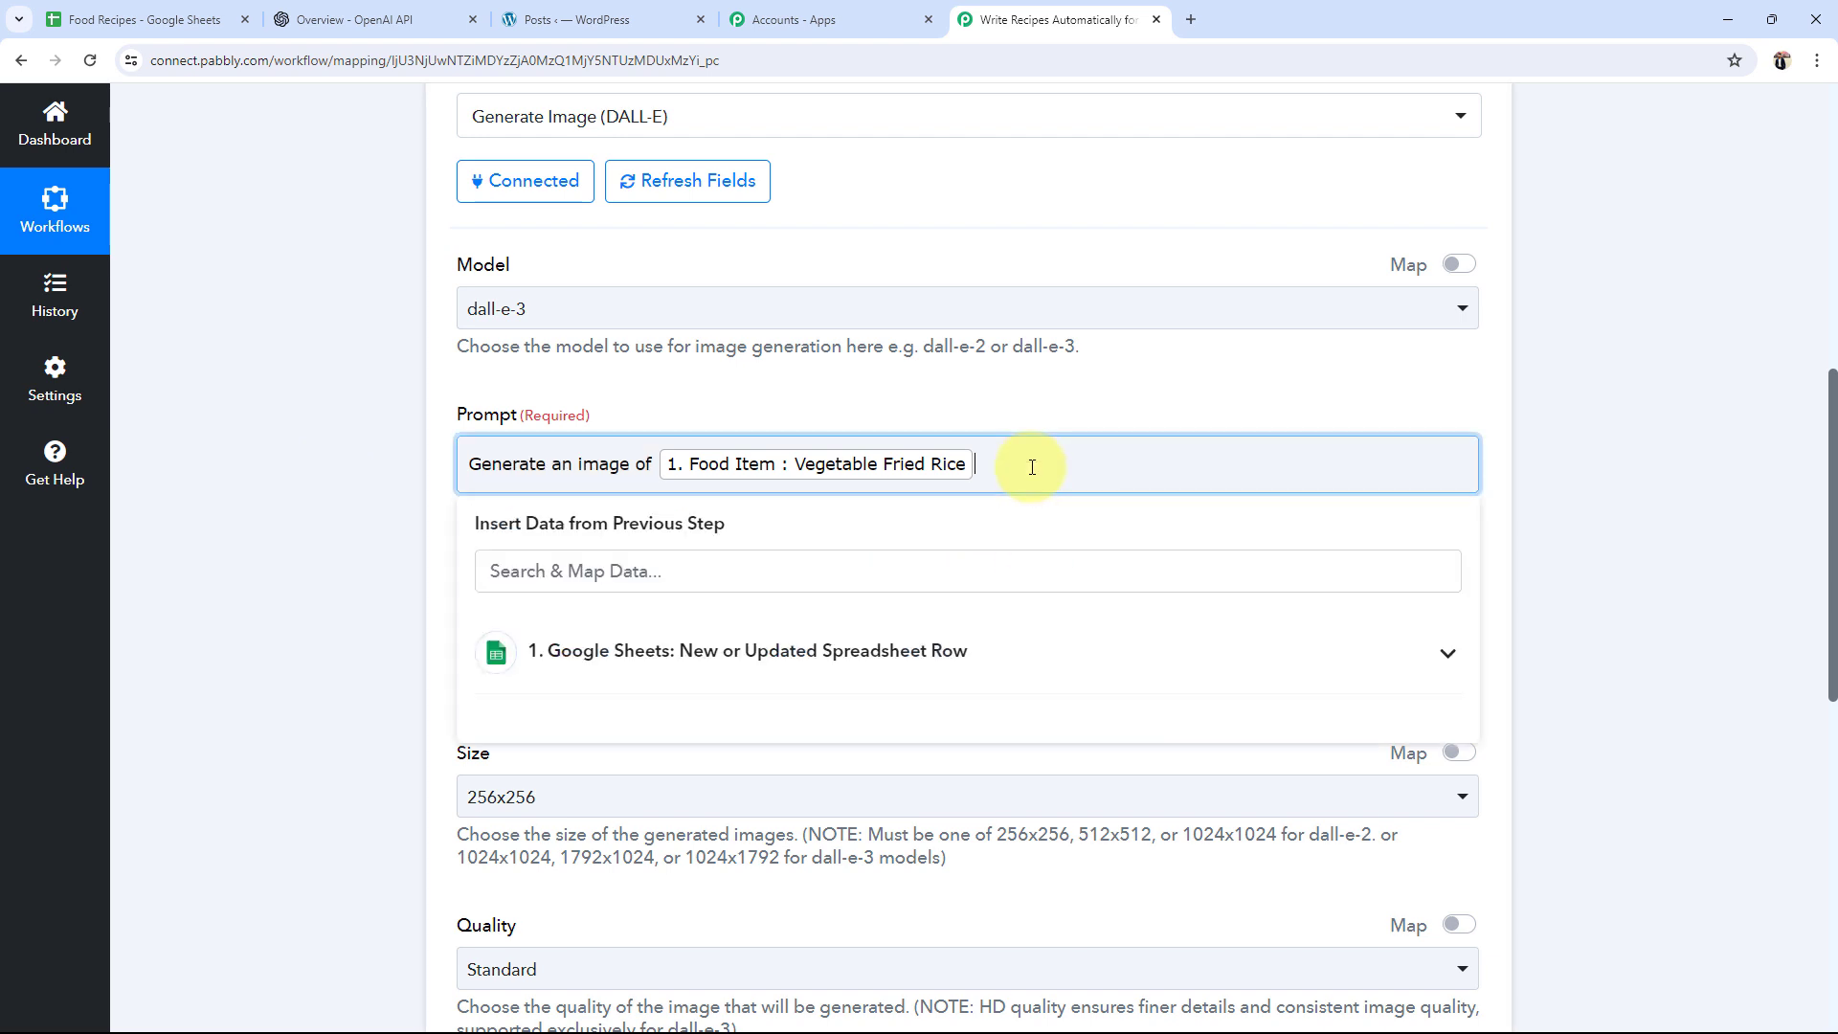
click(411, 556)
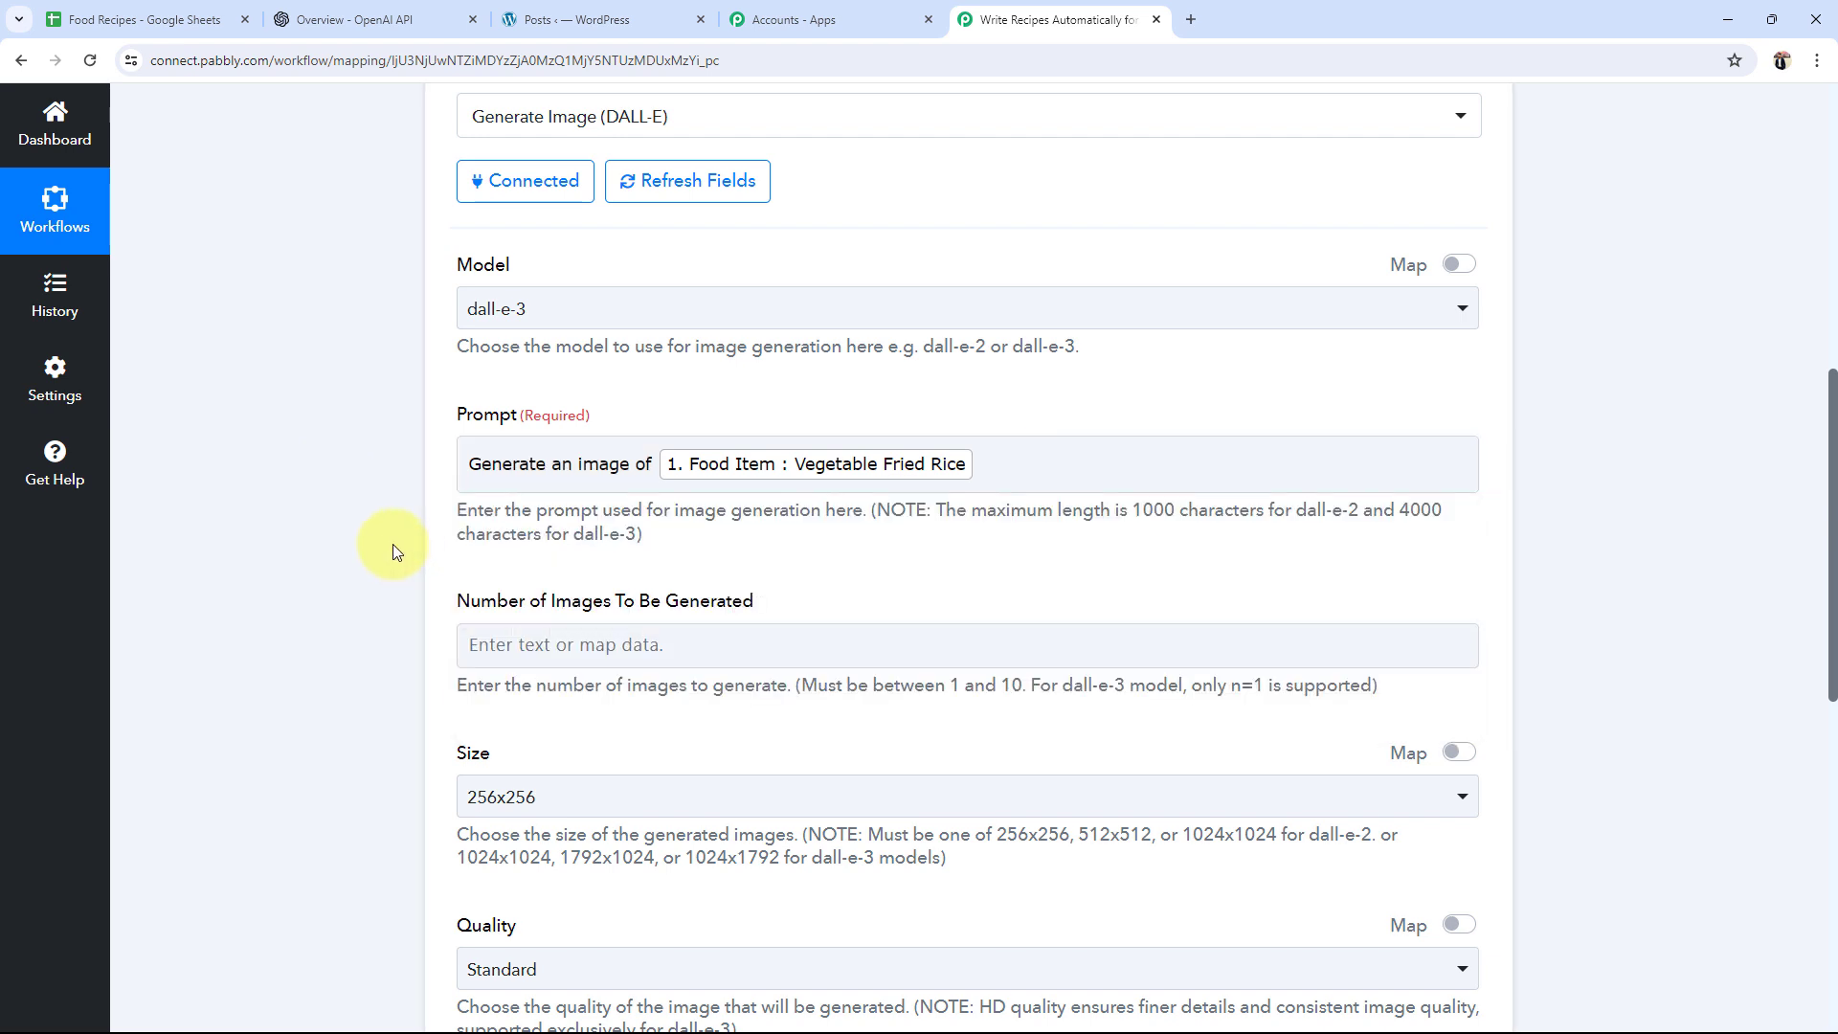
click(143, 19)
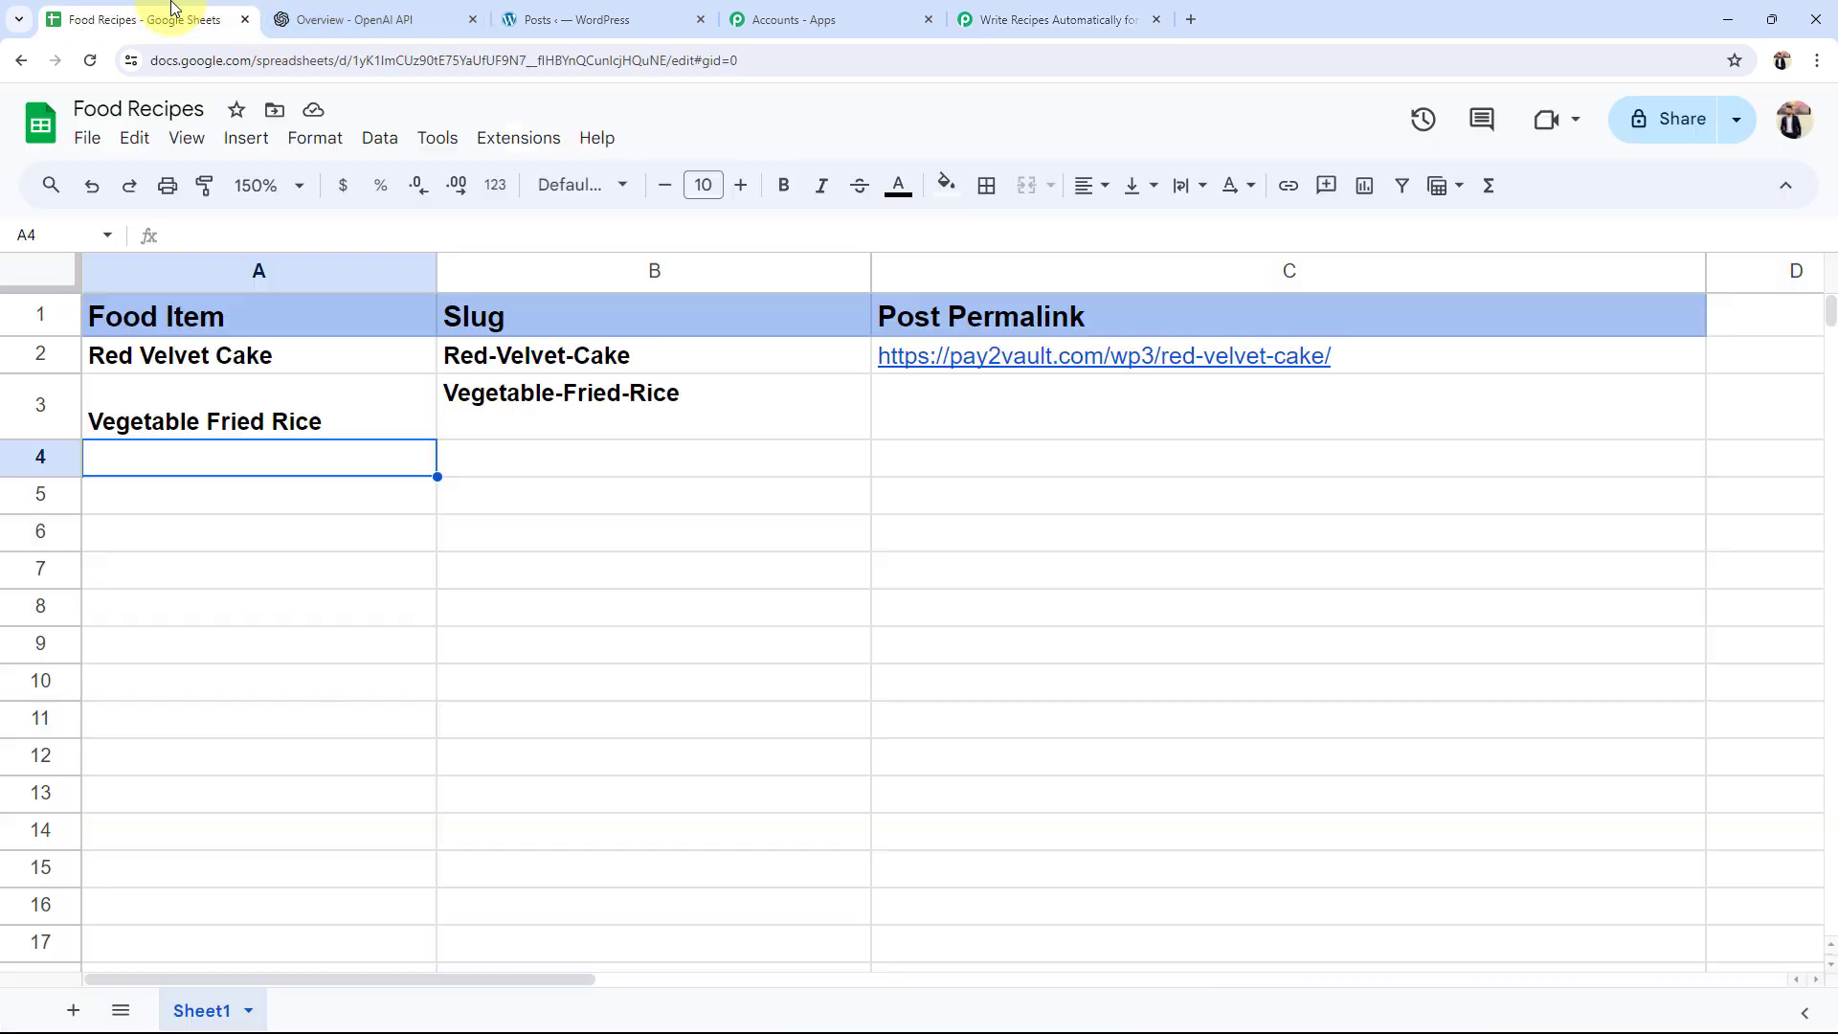
click(1053, 19)
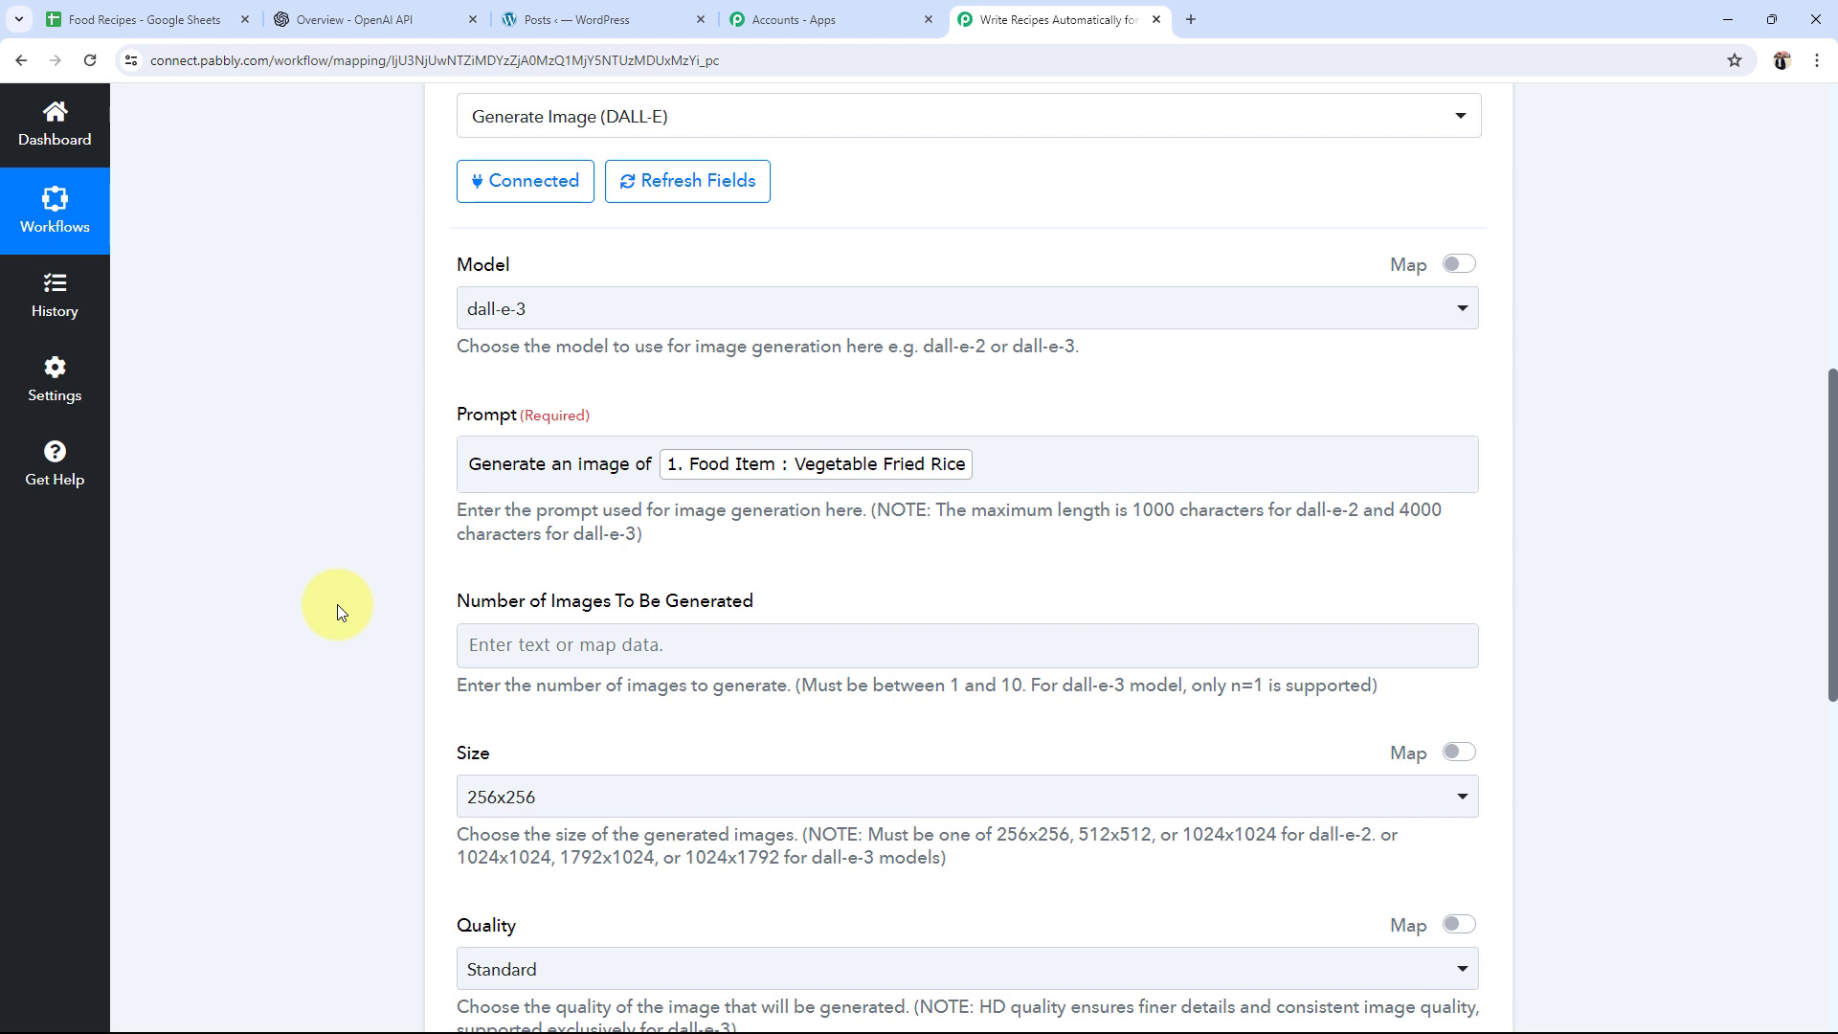
Step: Set the number of images to be generated to 1 and the image size to 1792x1024
scroll(337, 606, down, 3)
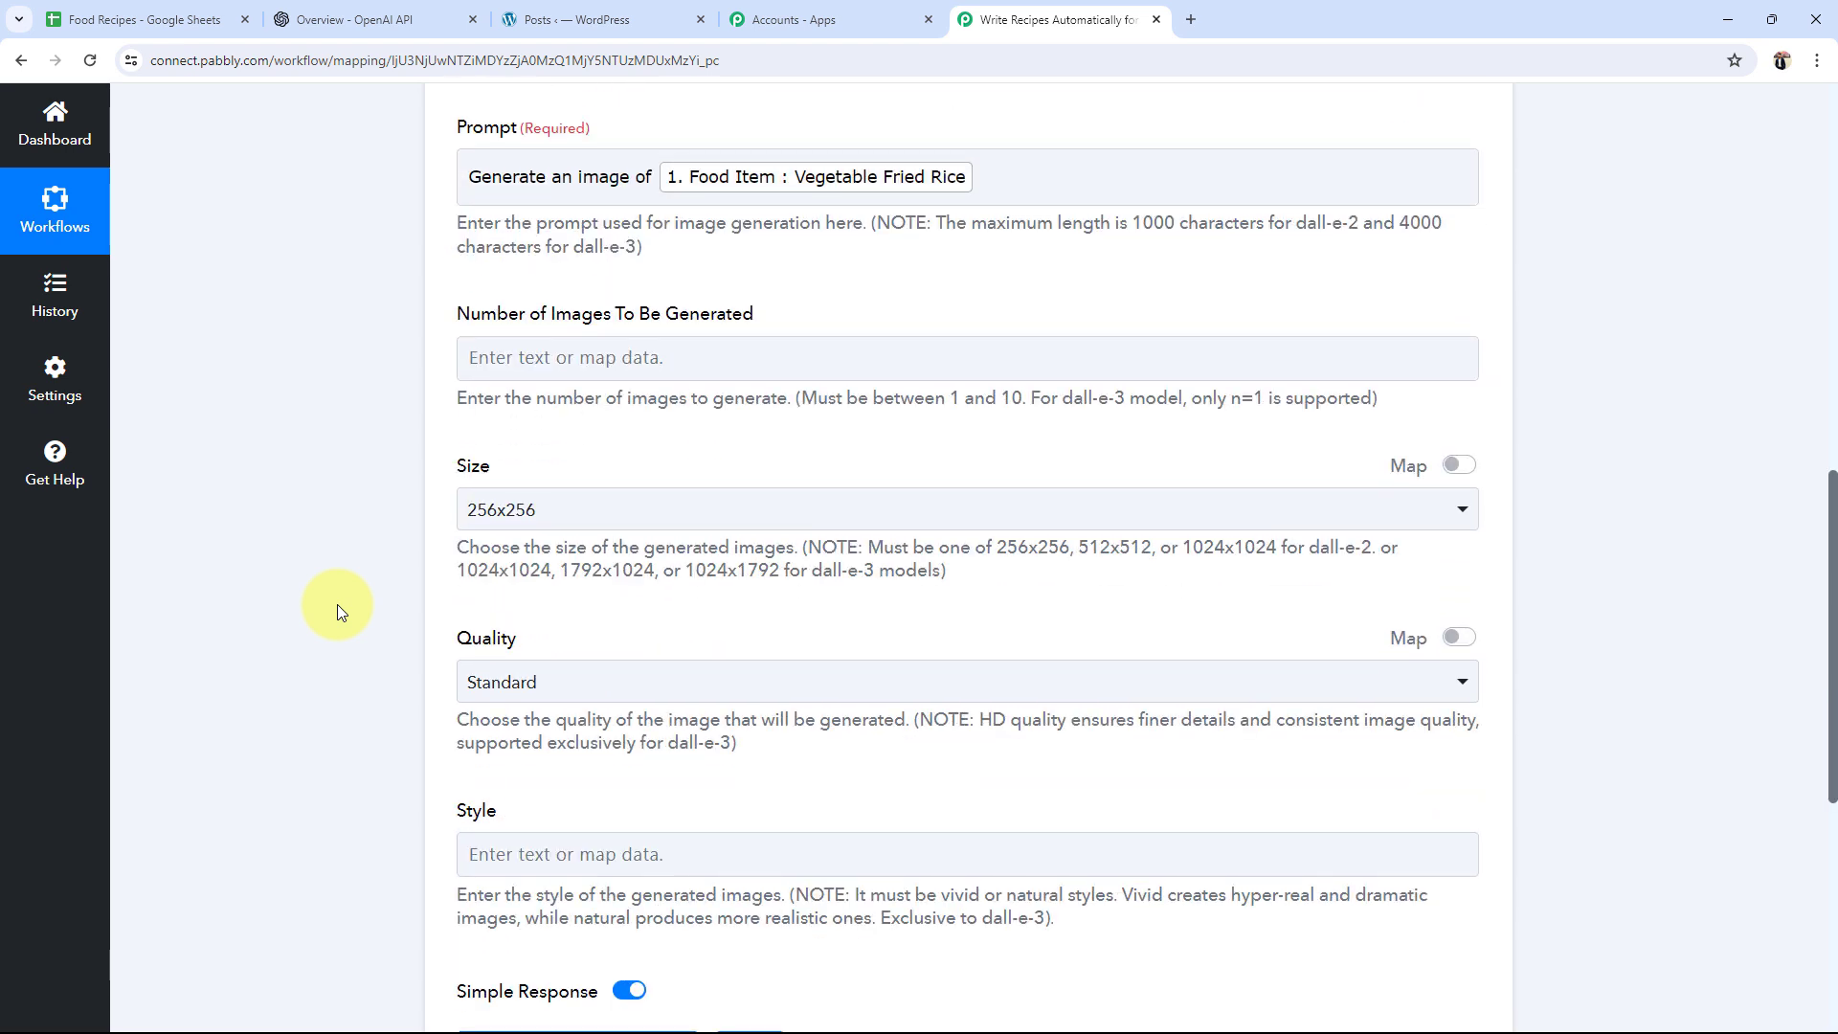
click(487, 357)
text(1)
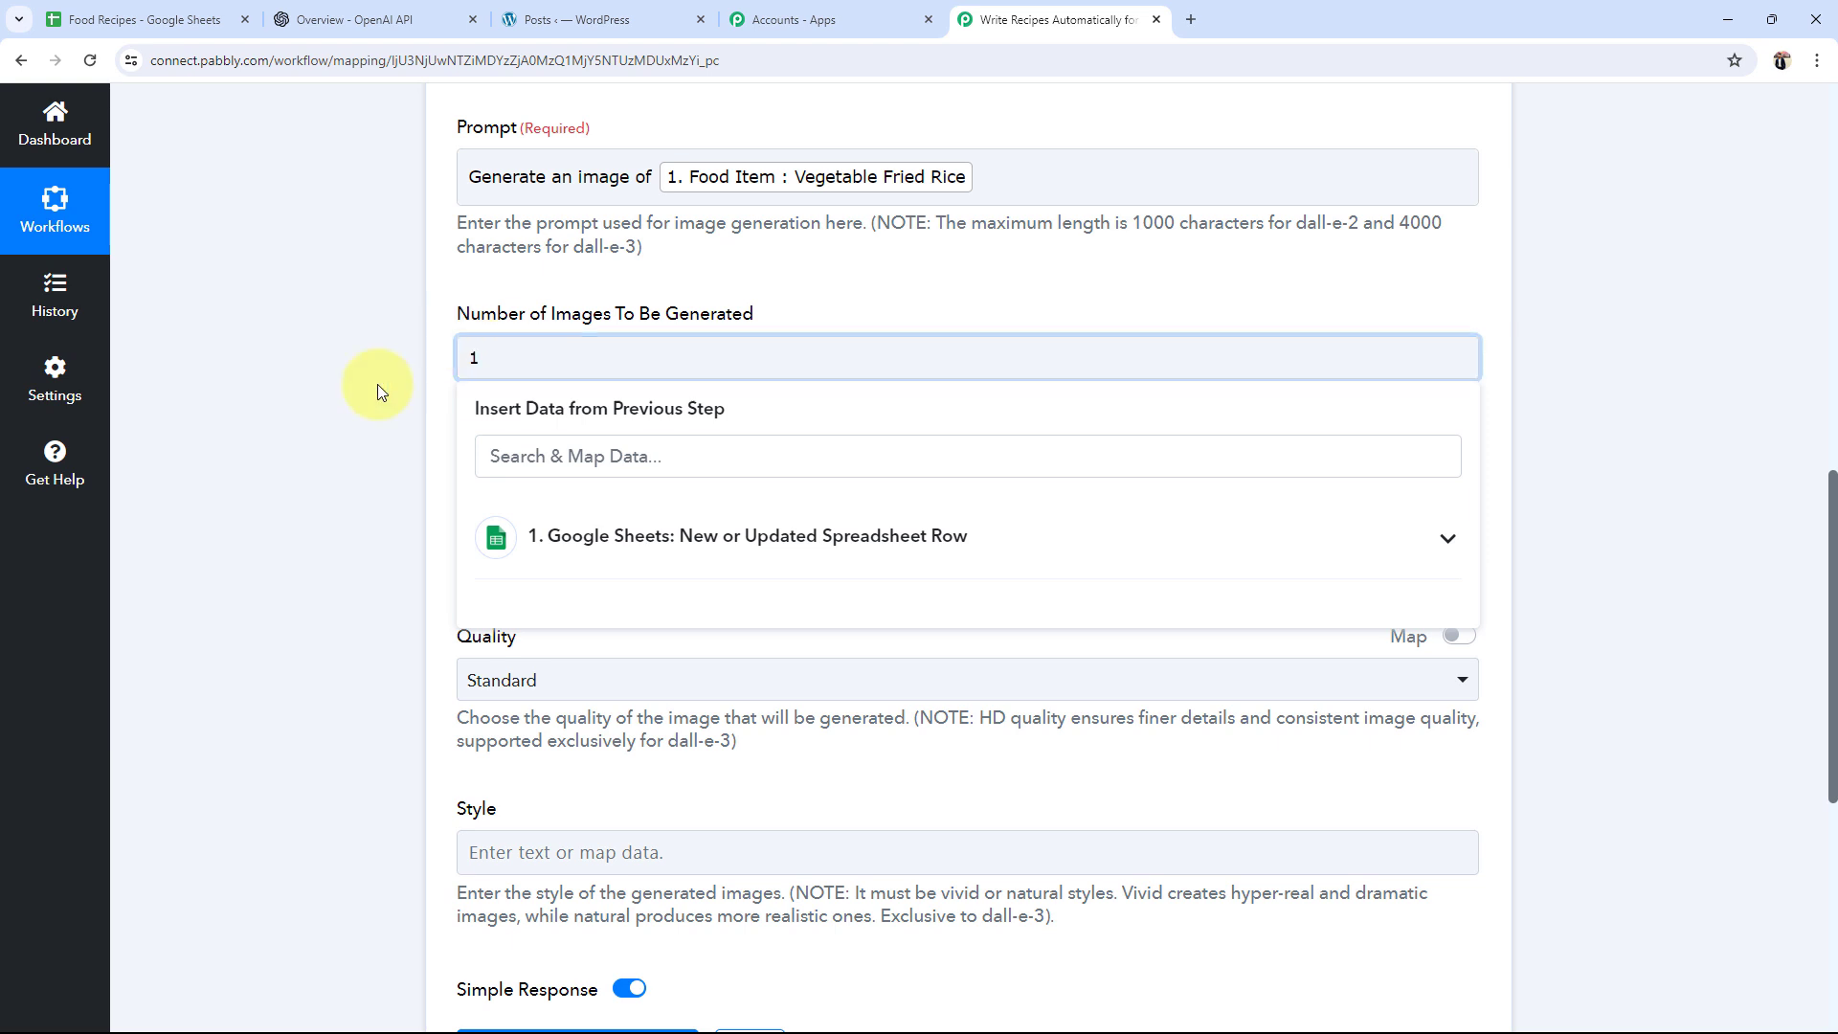
click(276, 501)
click(563, 503)
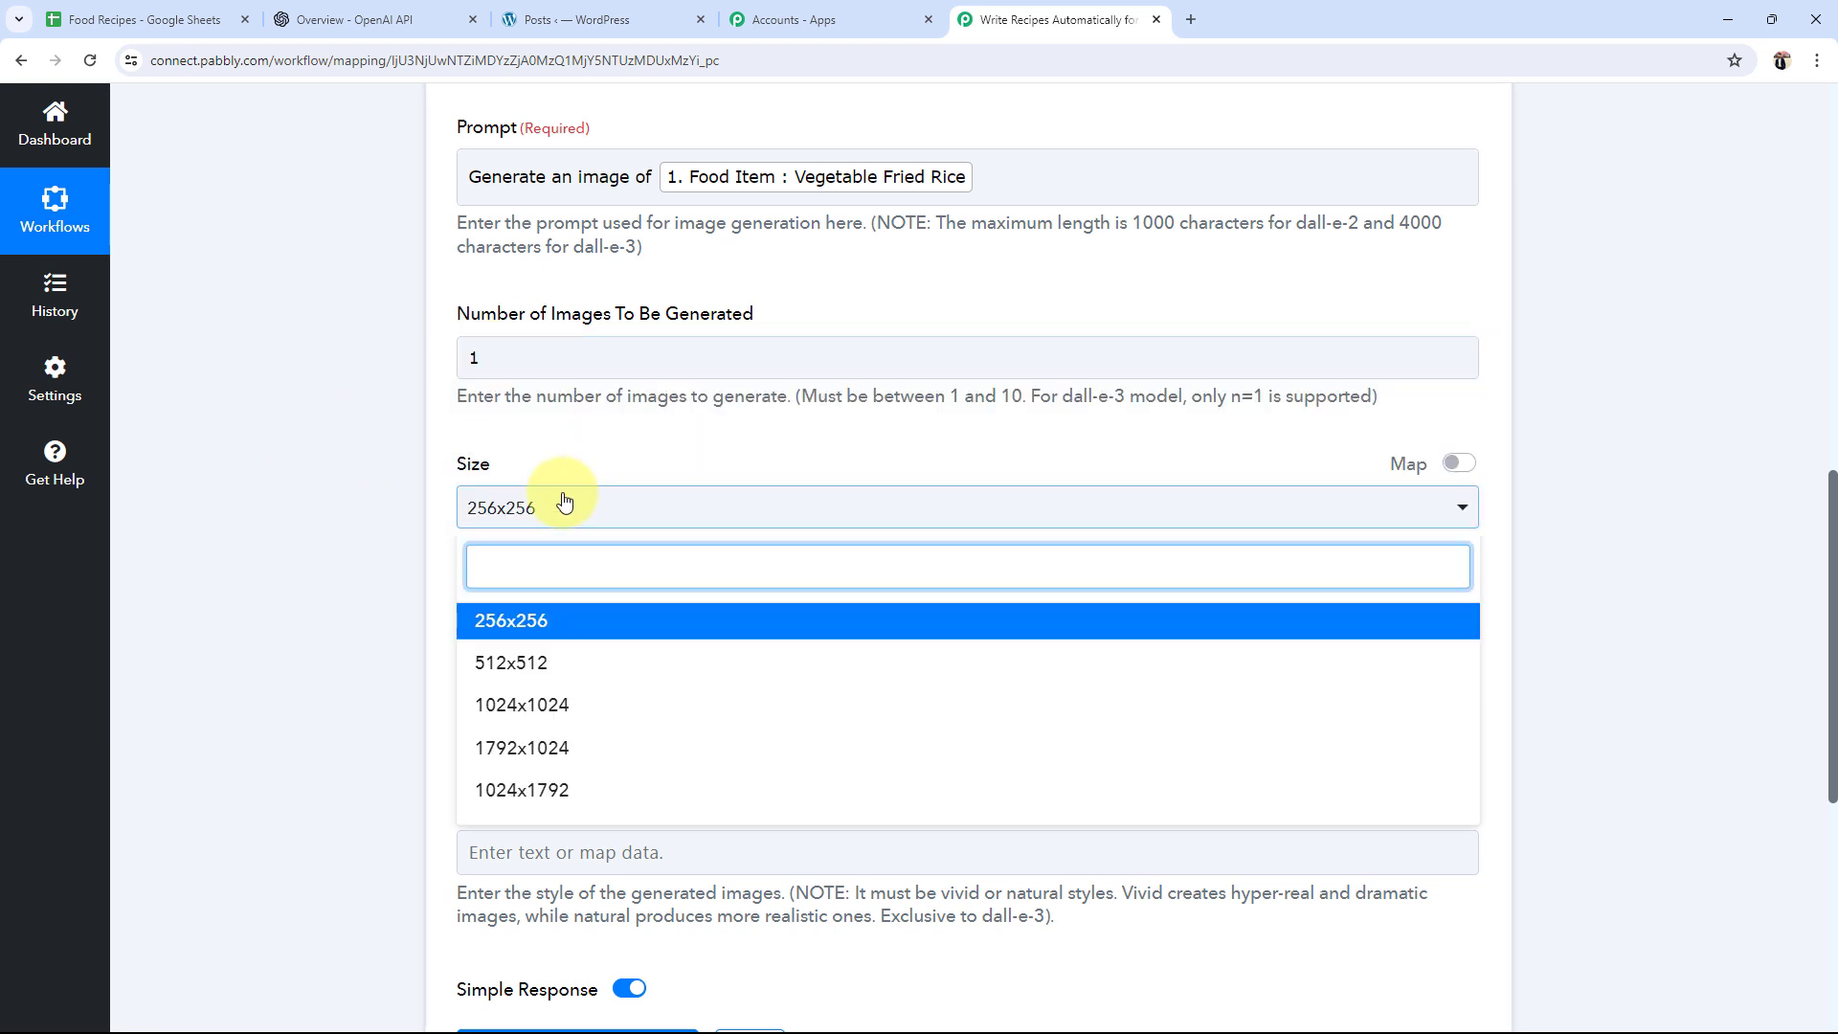
click(563, 757)
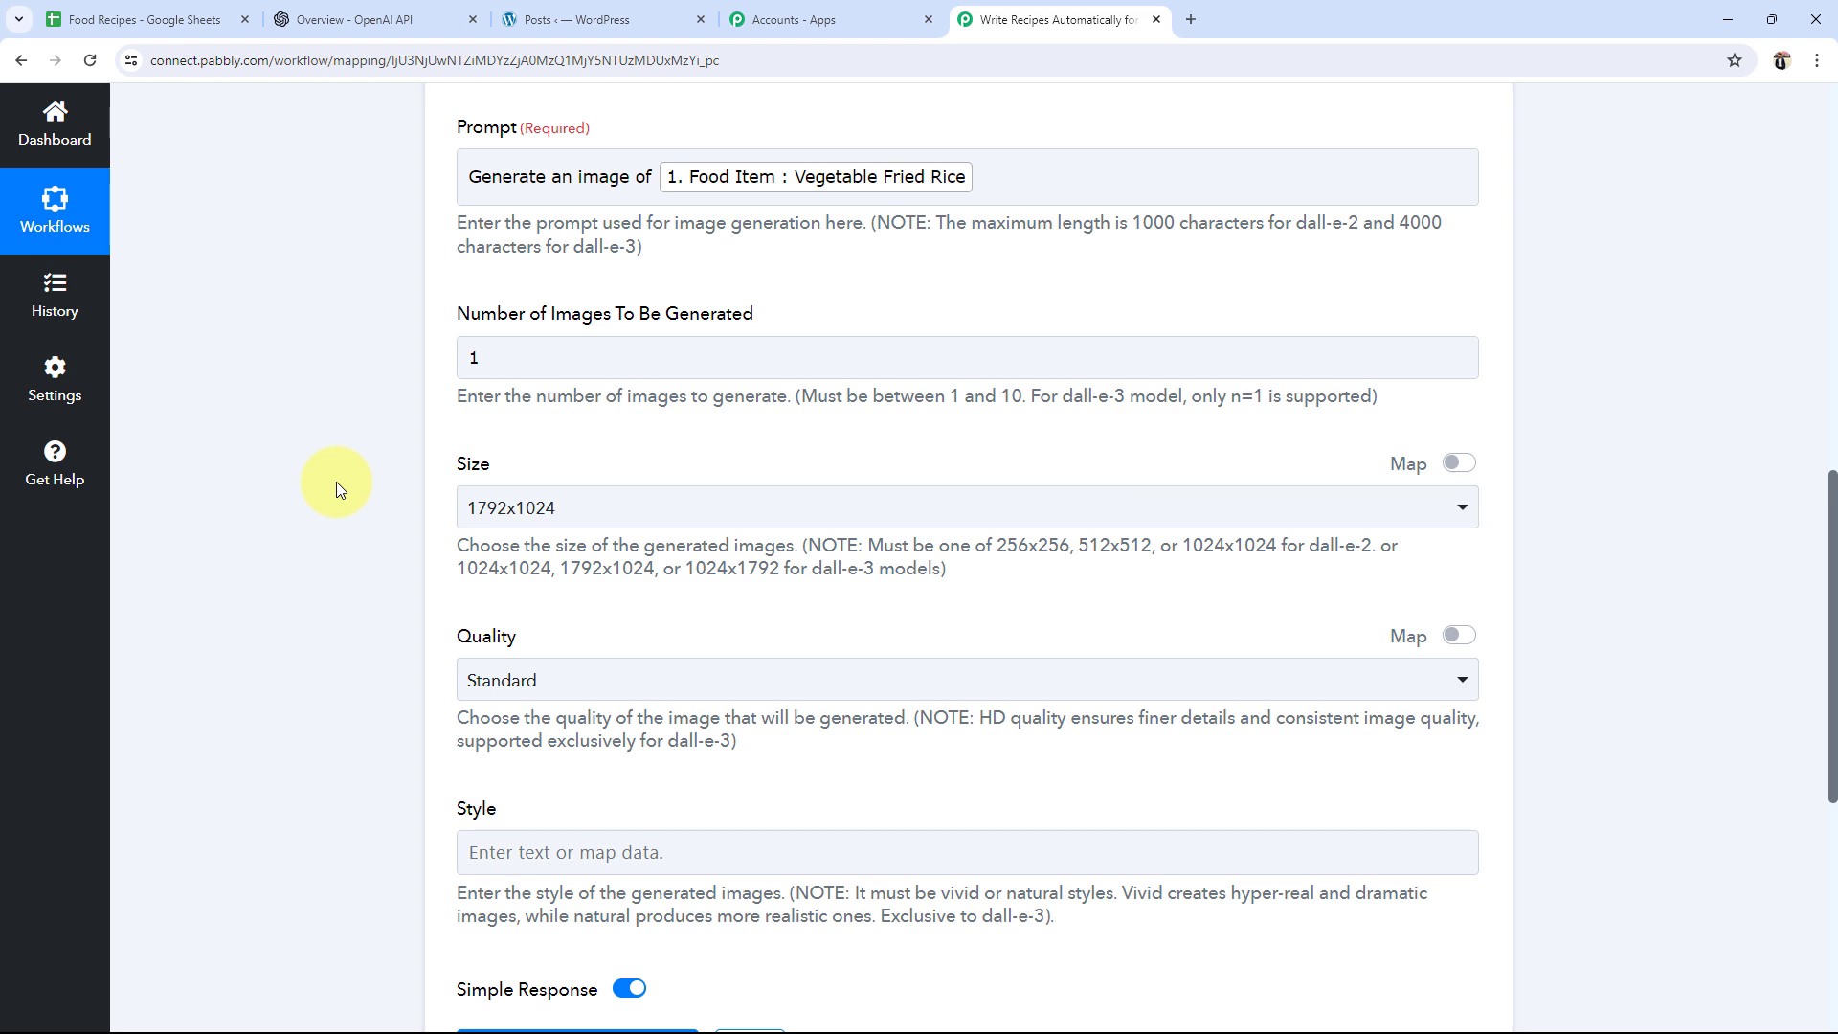
Step: Set the image quality to HD, then save the DALL-E action and send its test request
scroll(336, 489, down, 2)
click(465, 486)
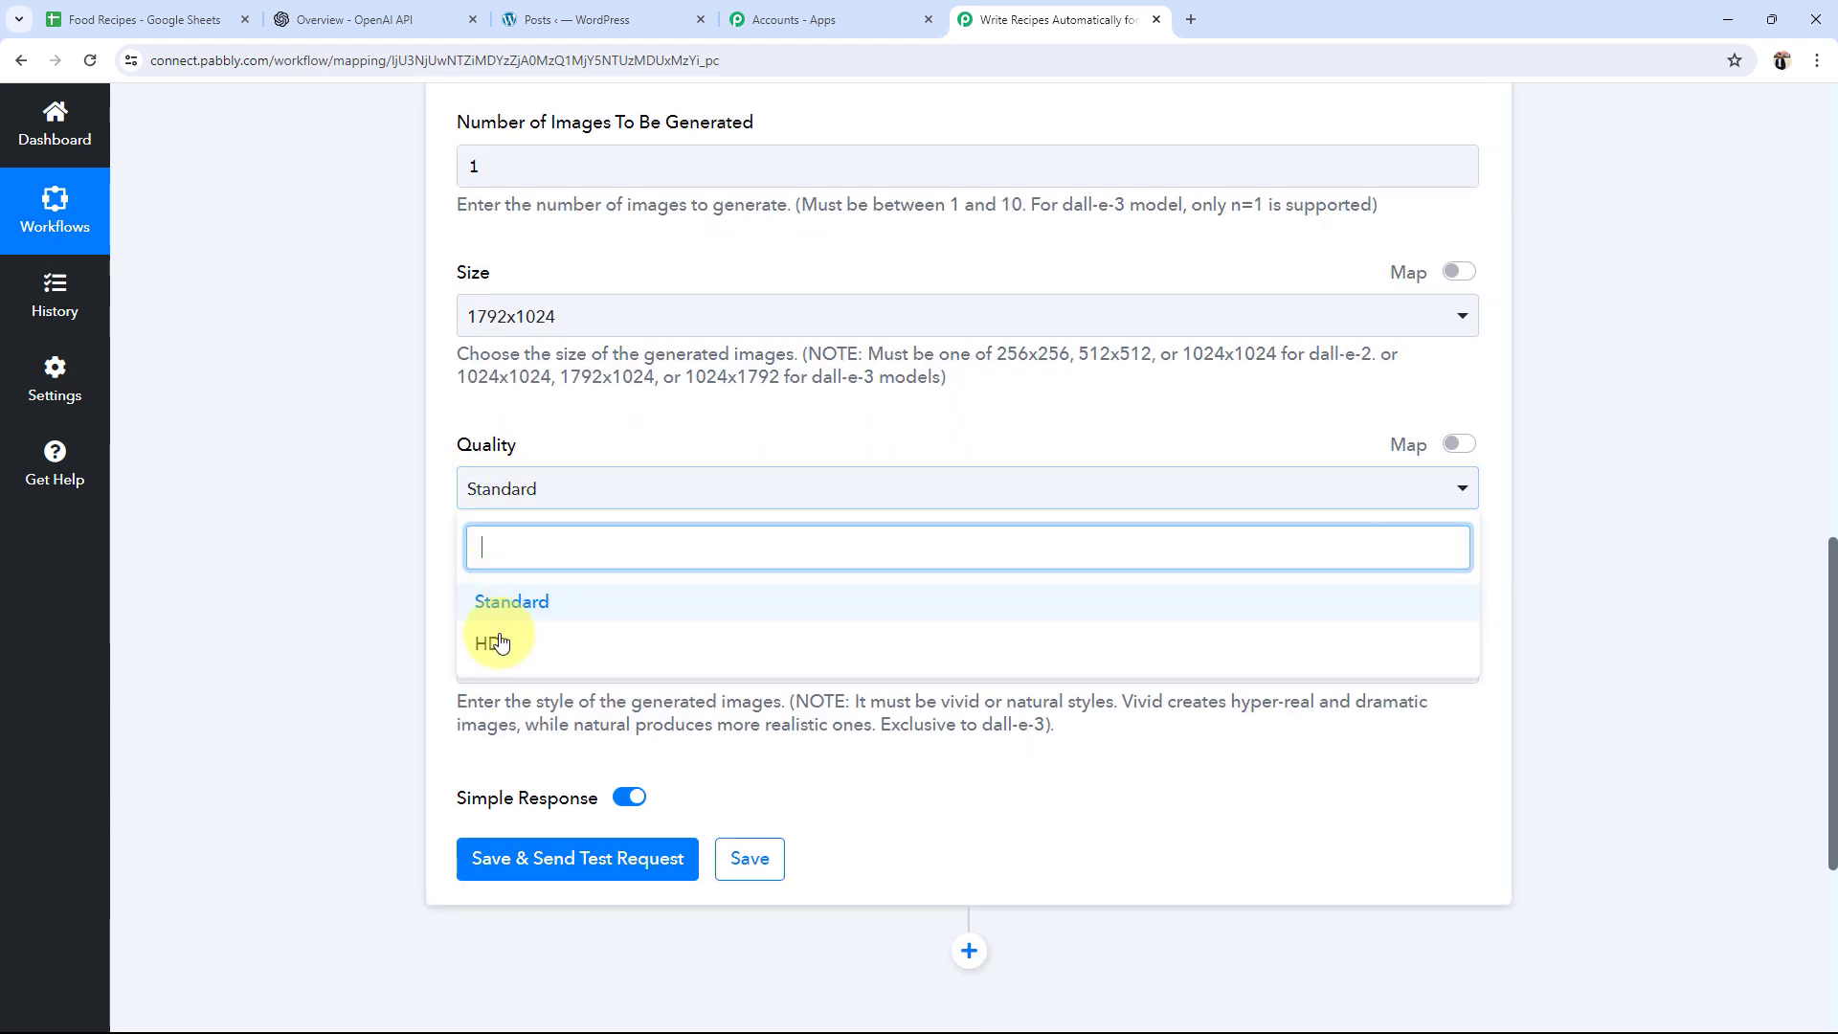
click(484, 634)
click(308, 585)
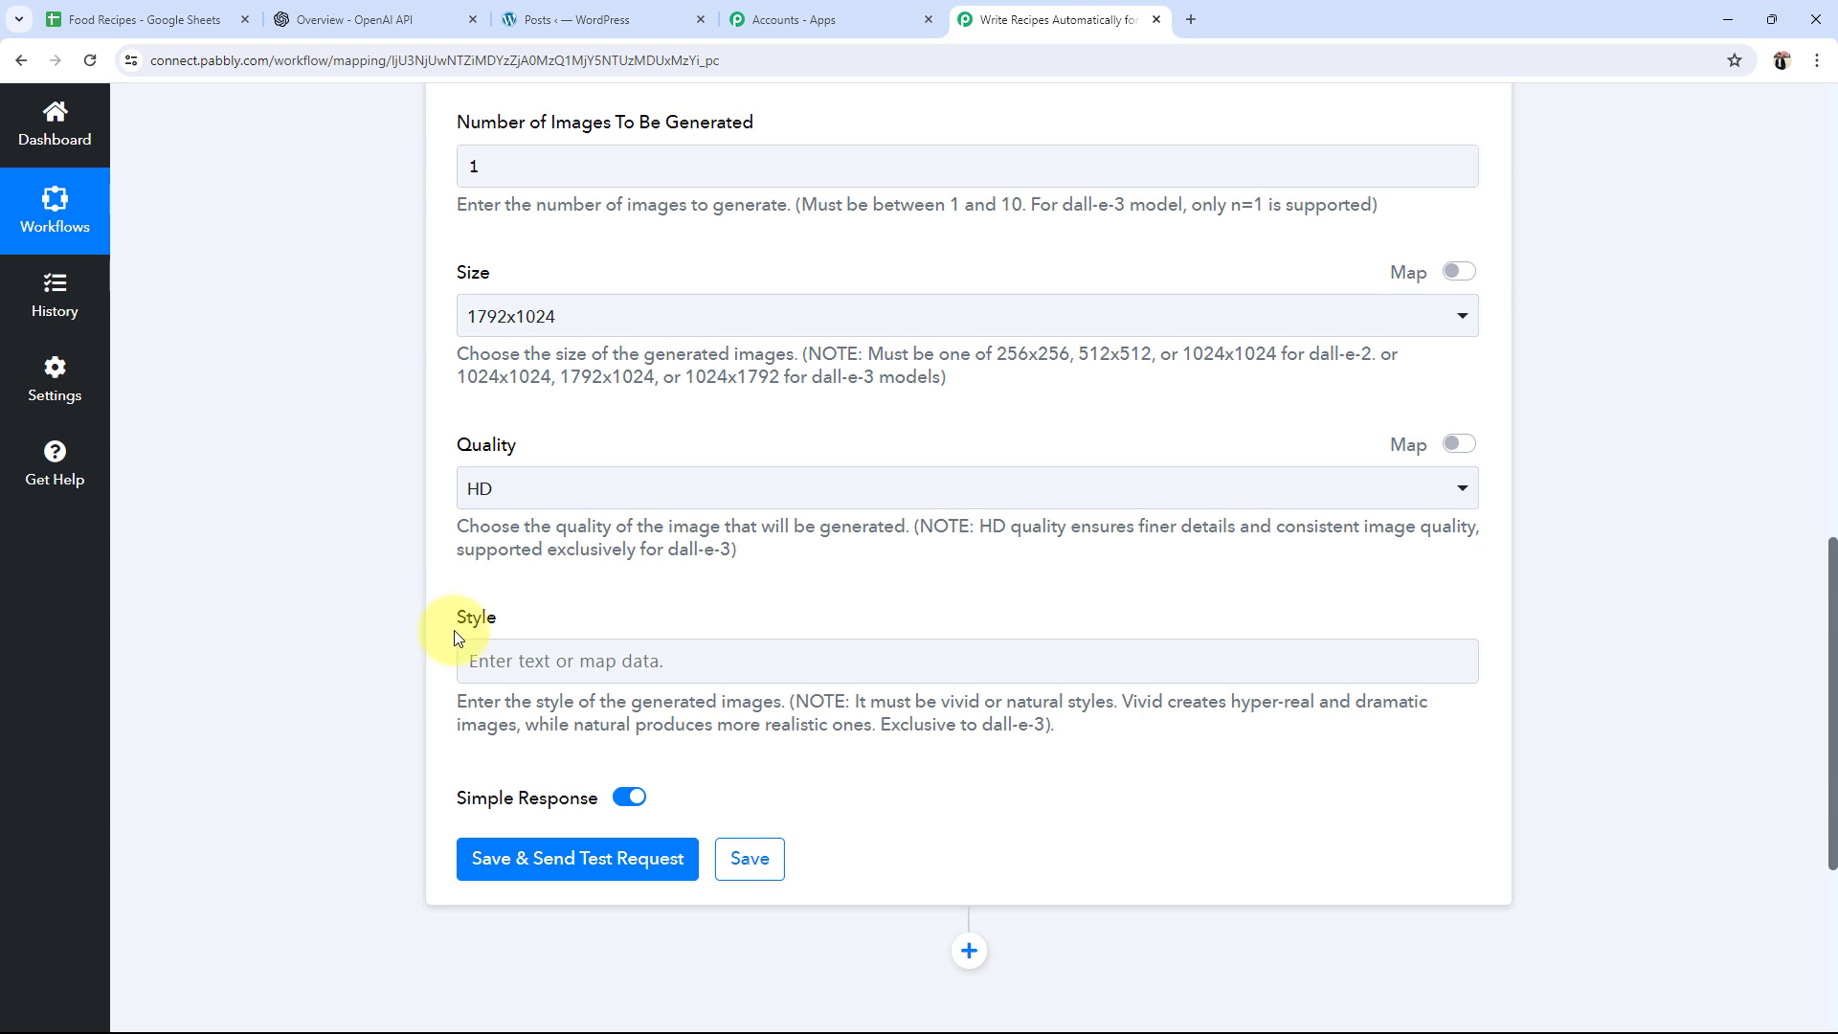
click(486, 855)
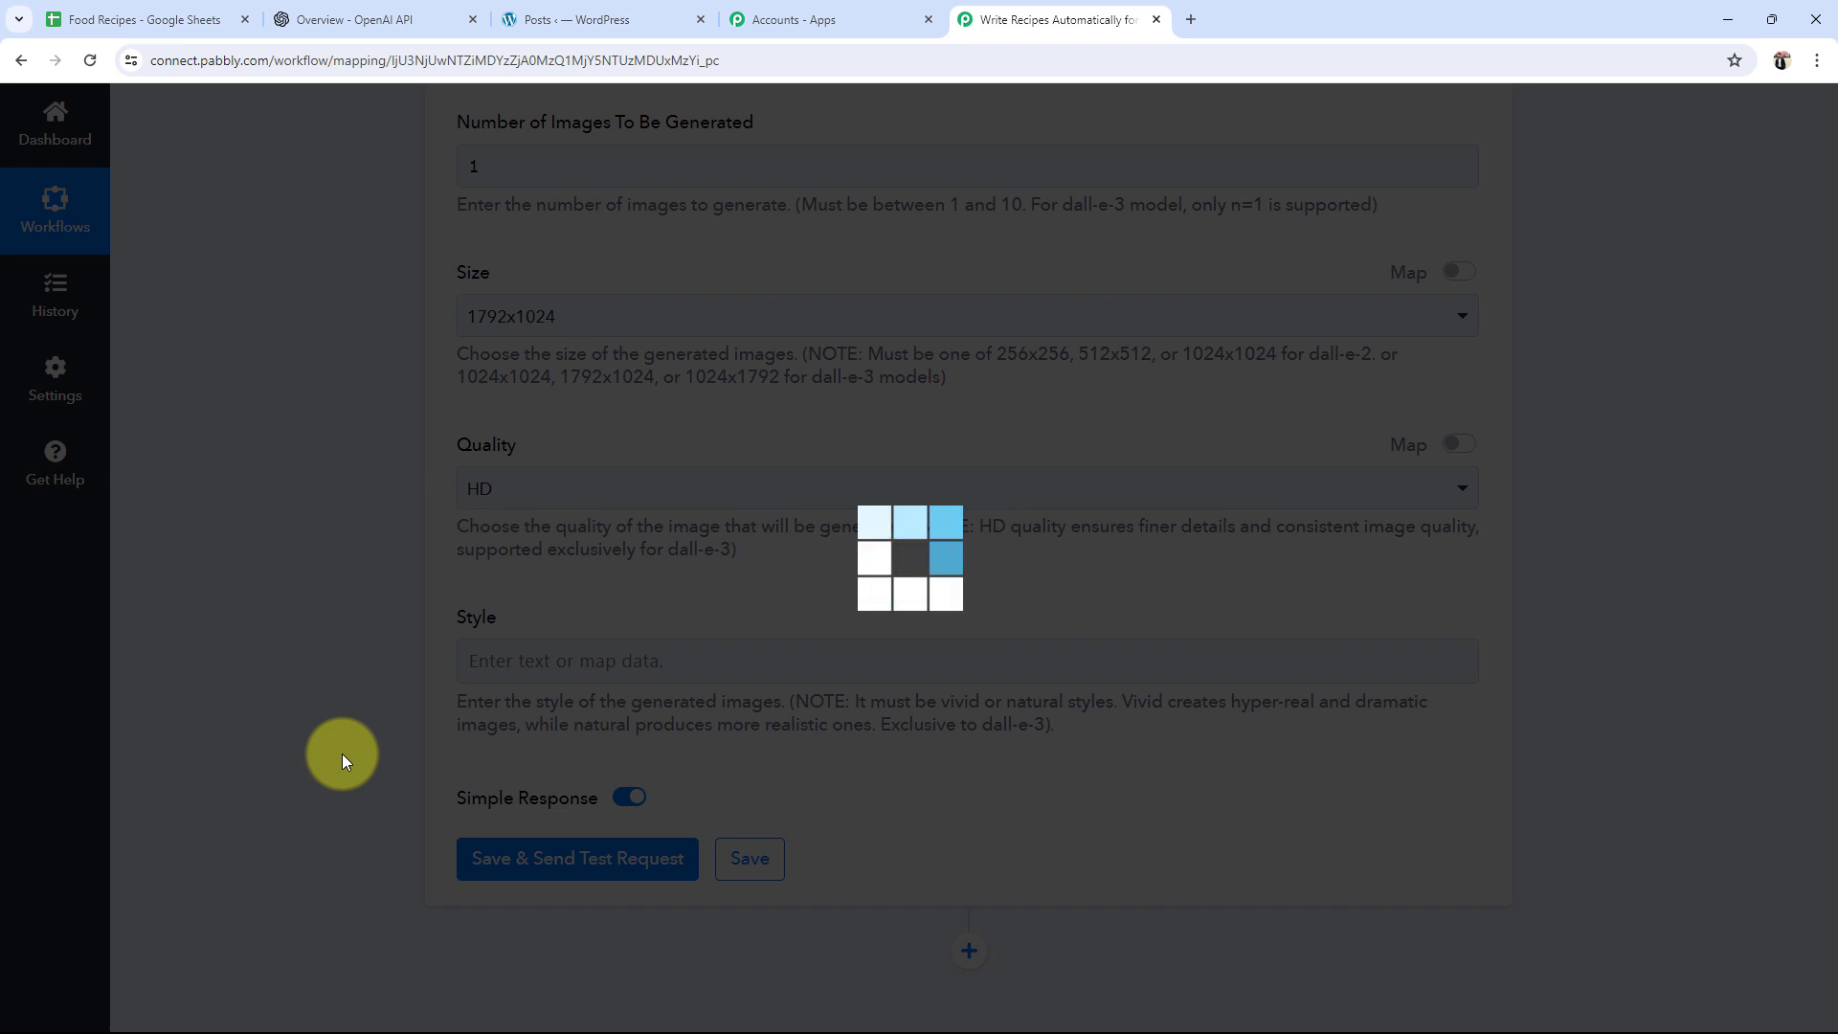
click(137, 9)
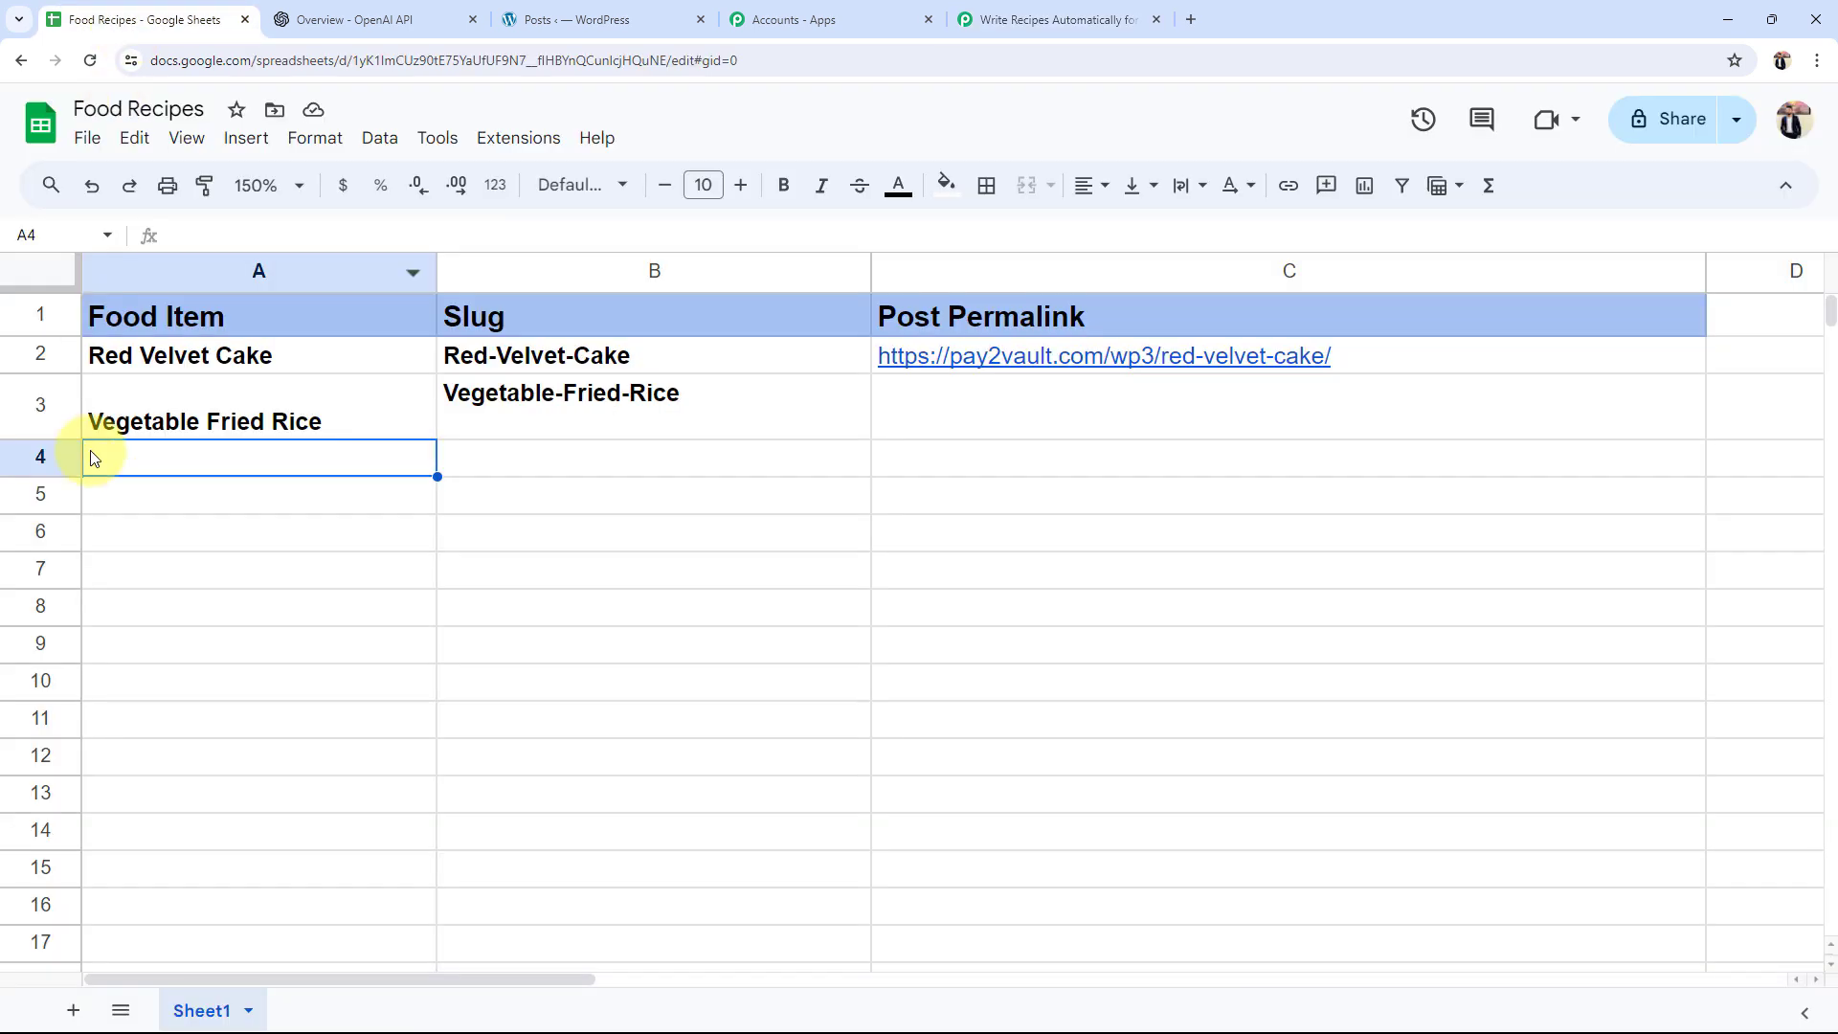
click(989, 10)
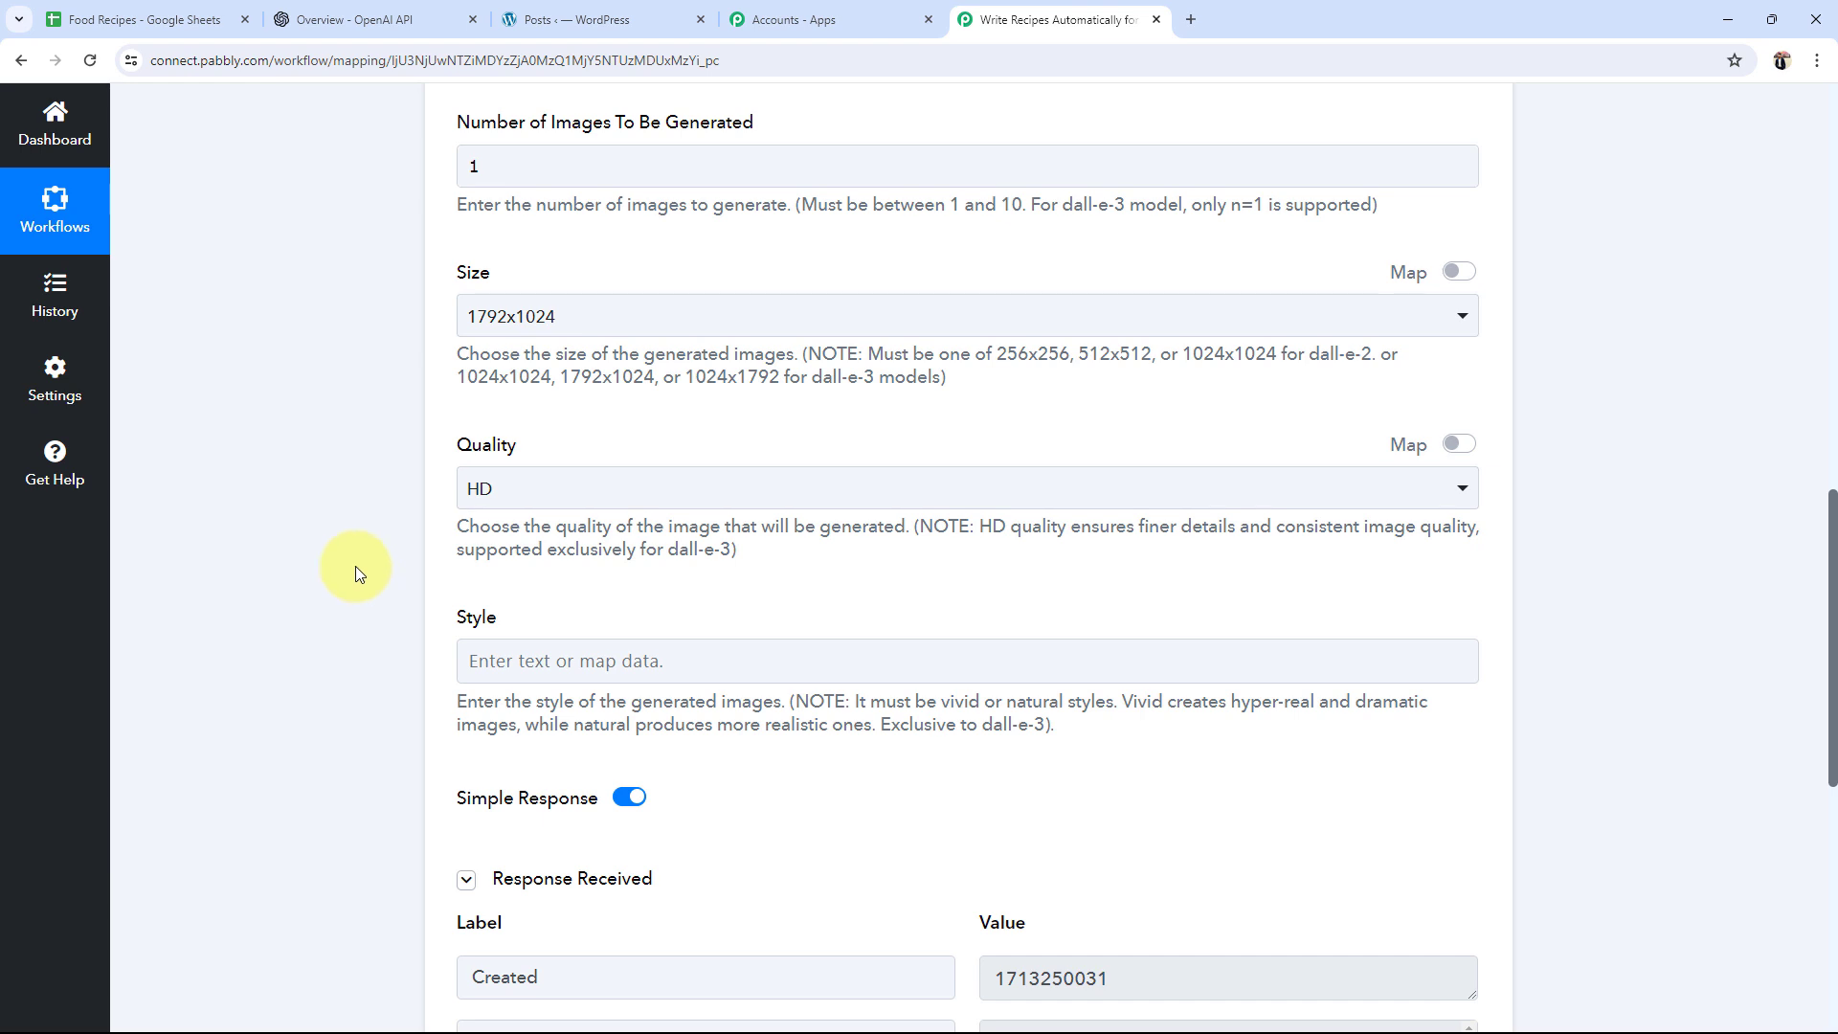
Step: View the generated image by opening the response's Data 0 Url in a separate browser tab, then close that tab
scroll(354, 566, down, 4)
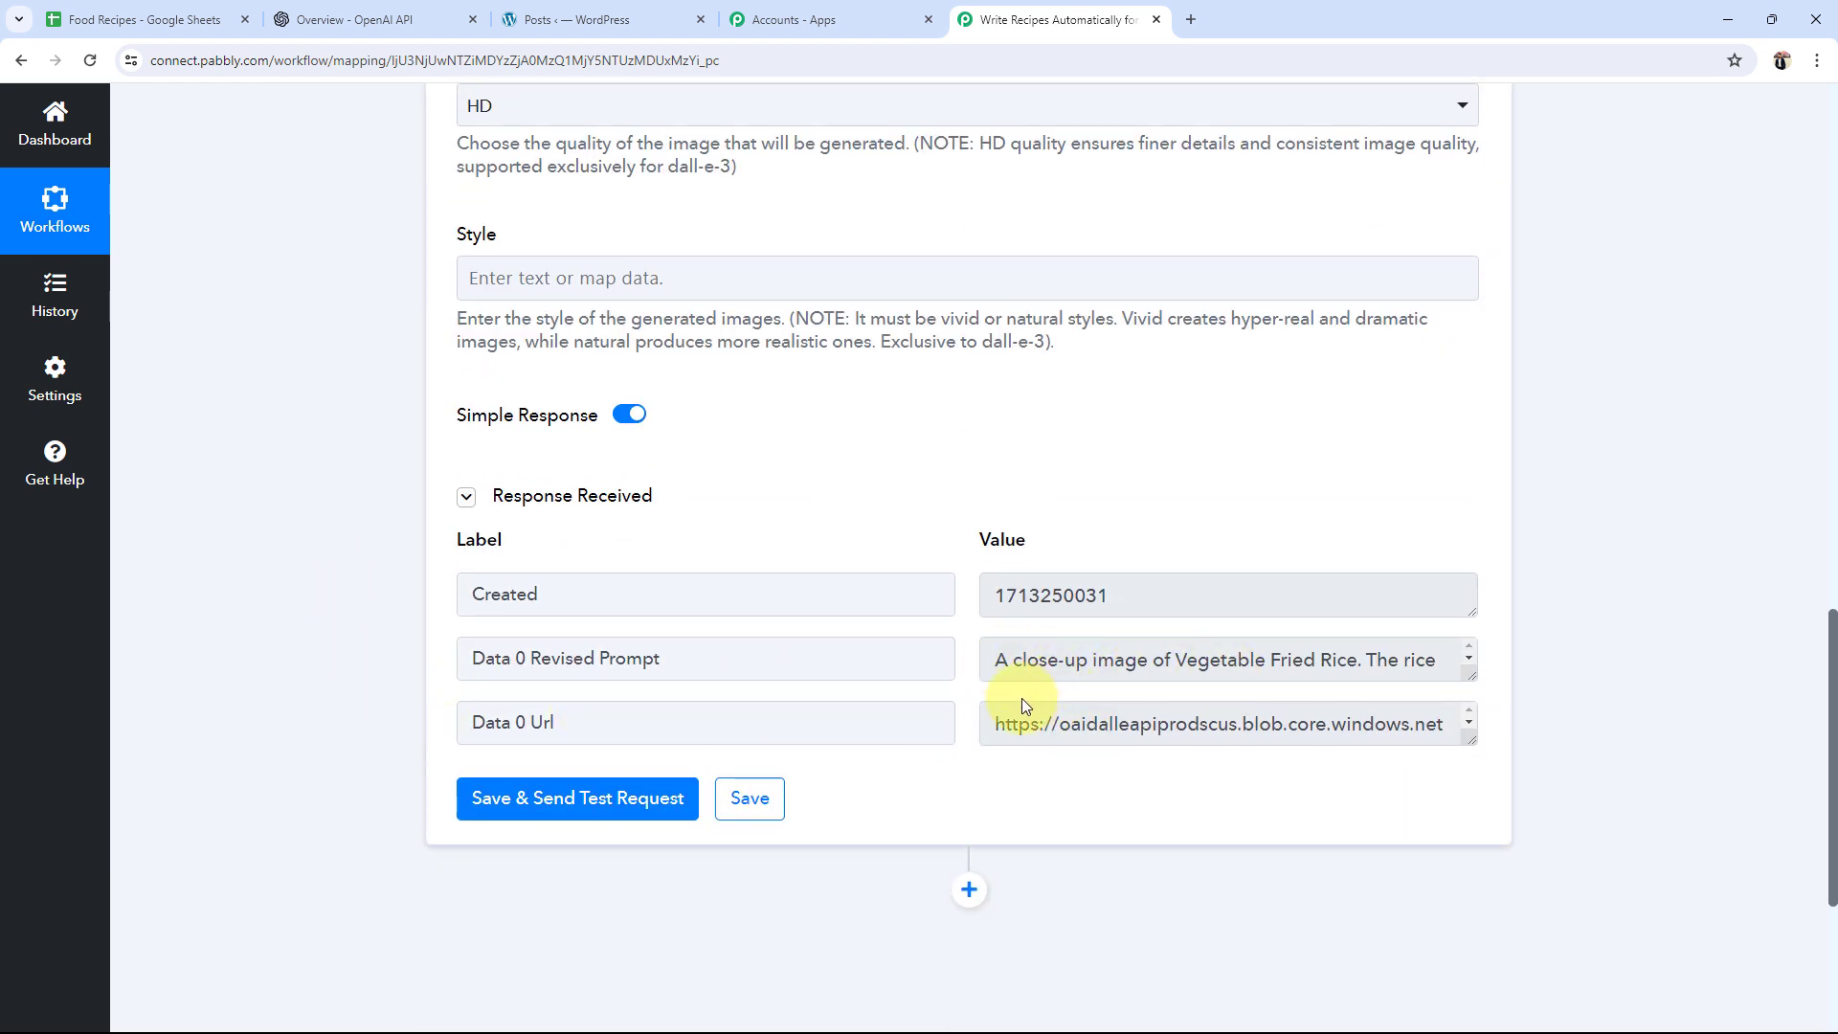
drag(996, 720, 1312, 756)
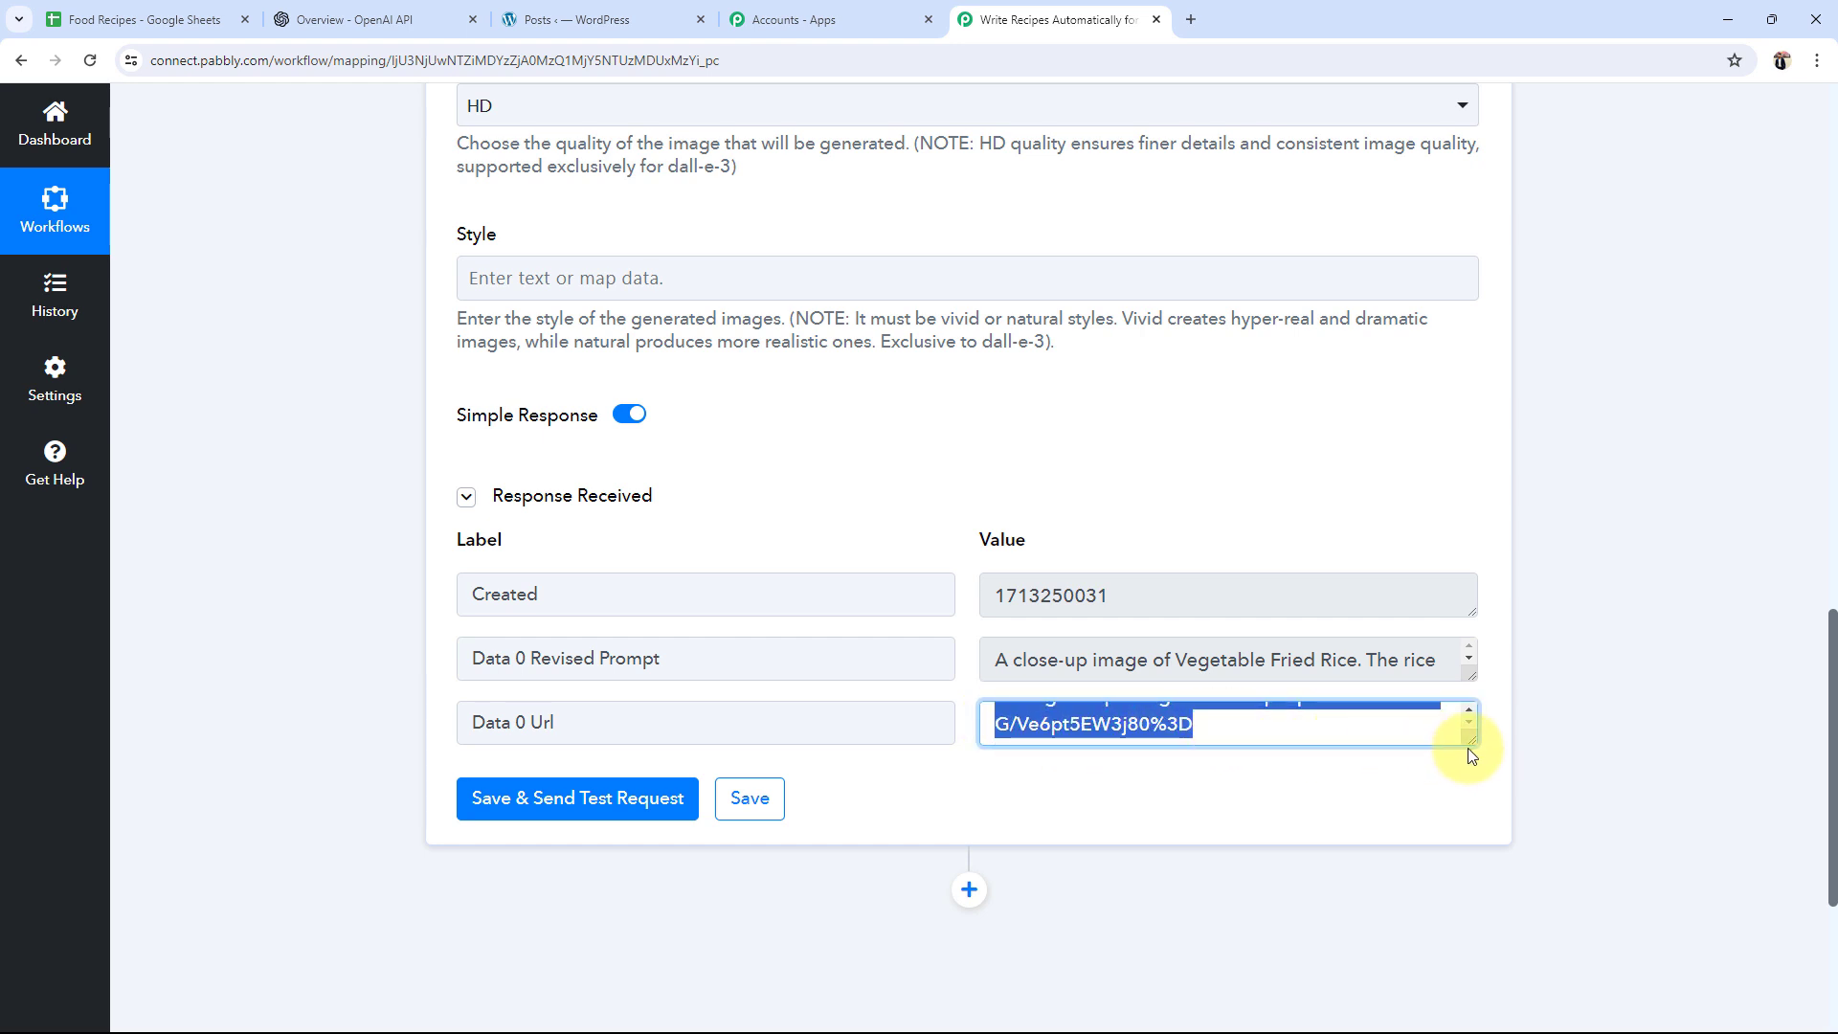
drag(1466, 739, 1471, 873)
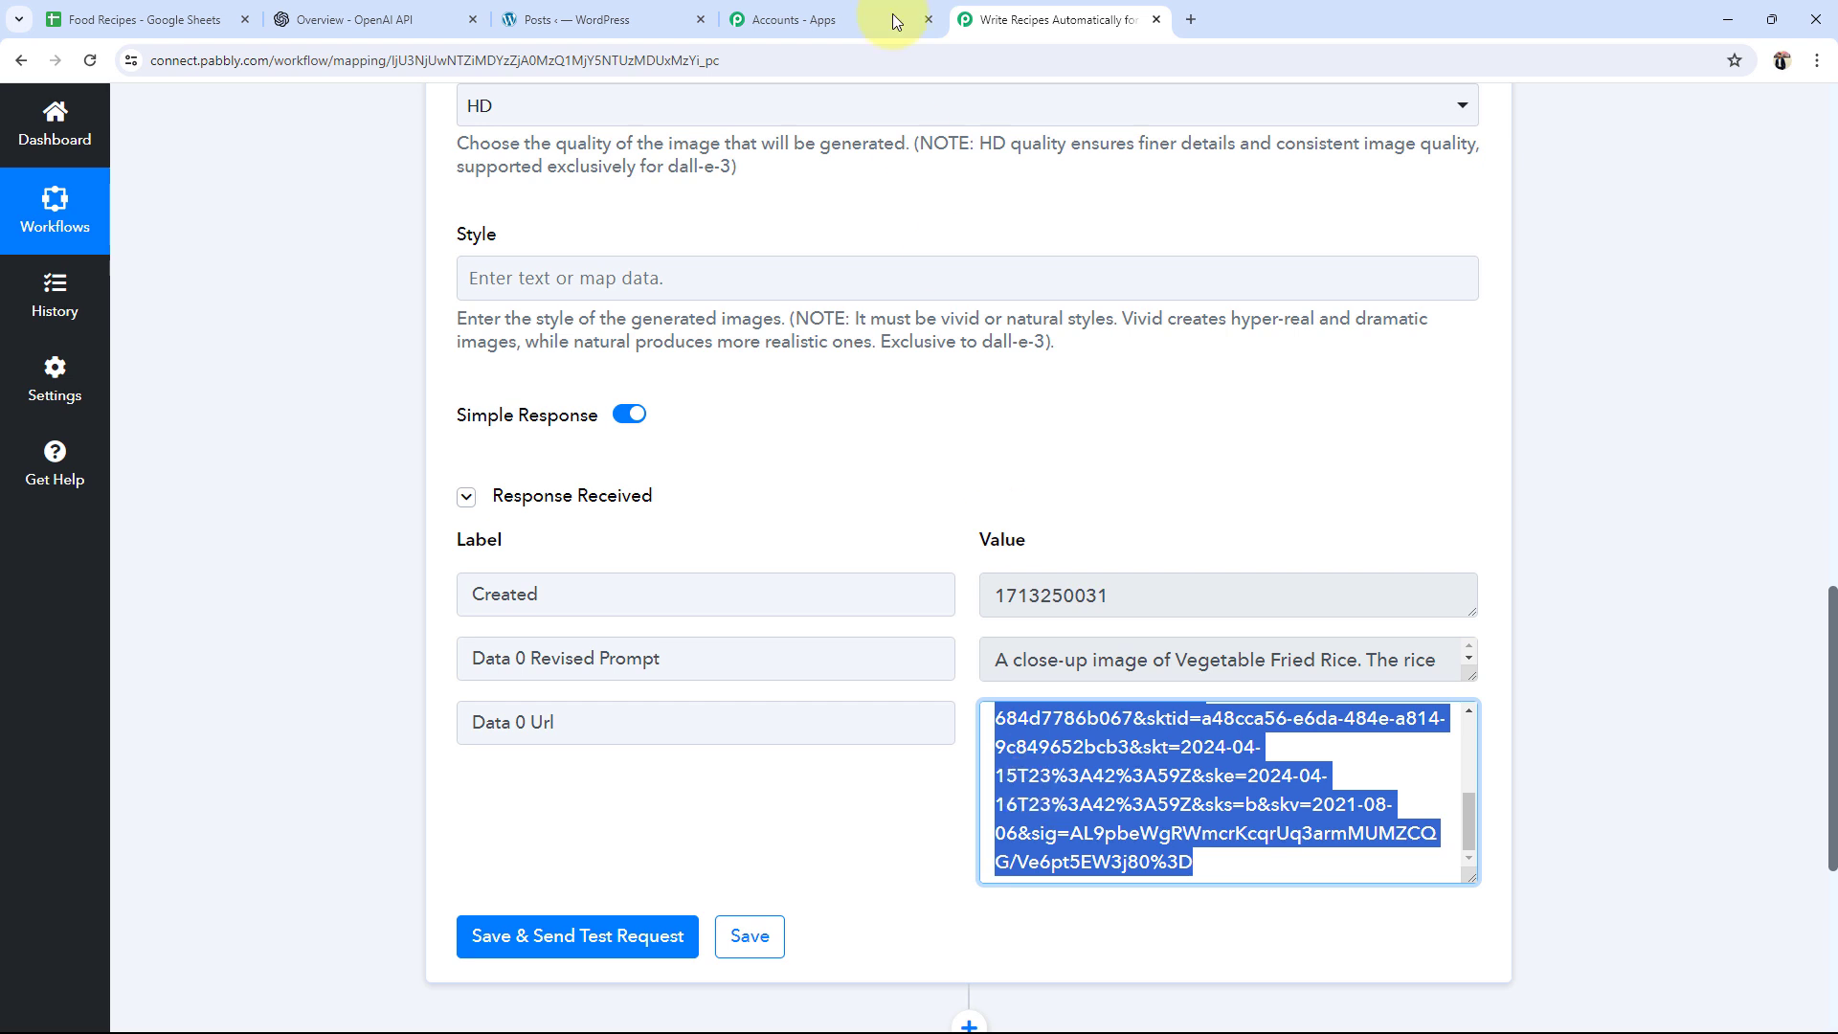
click(1191, 19)
key(ctrl+v)
key(Return)
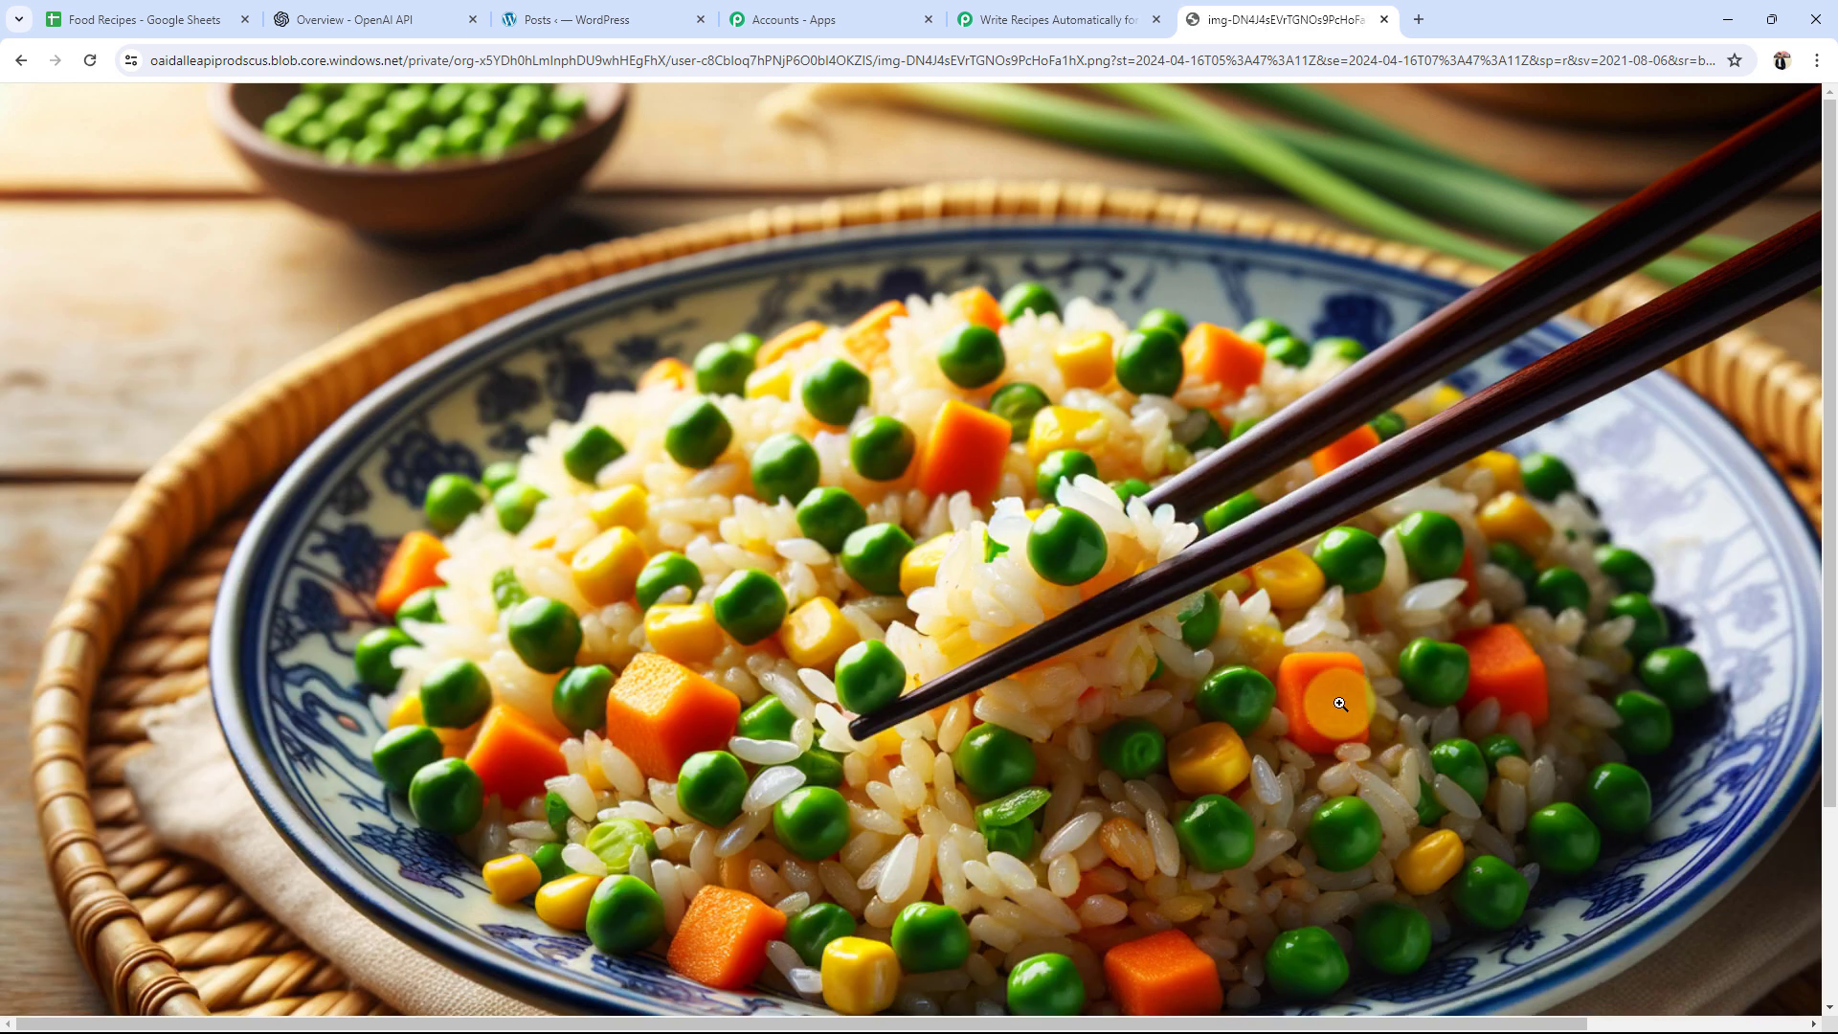
click(1386, 19)
click(268, 561)
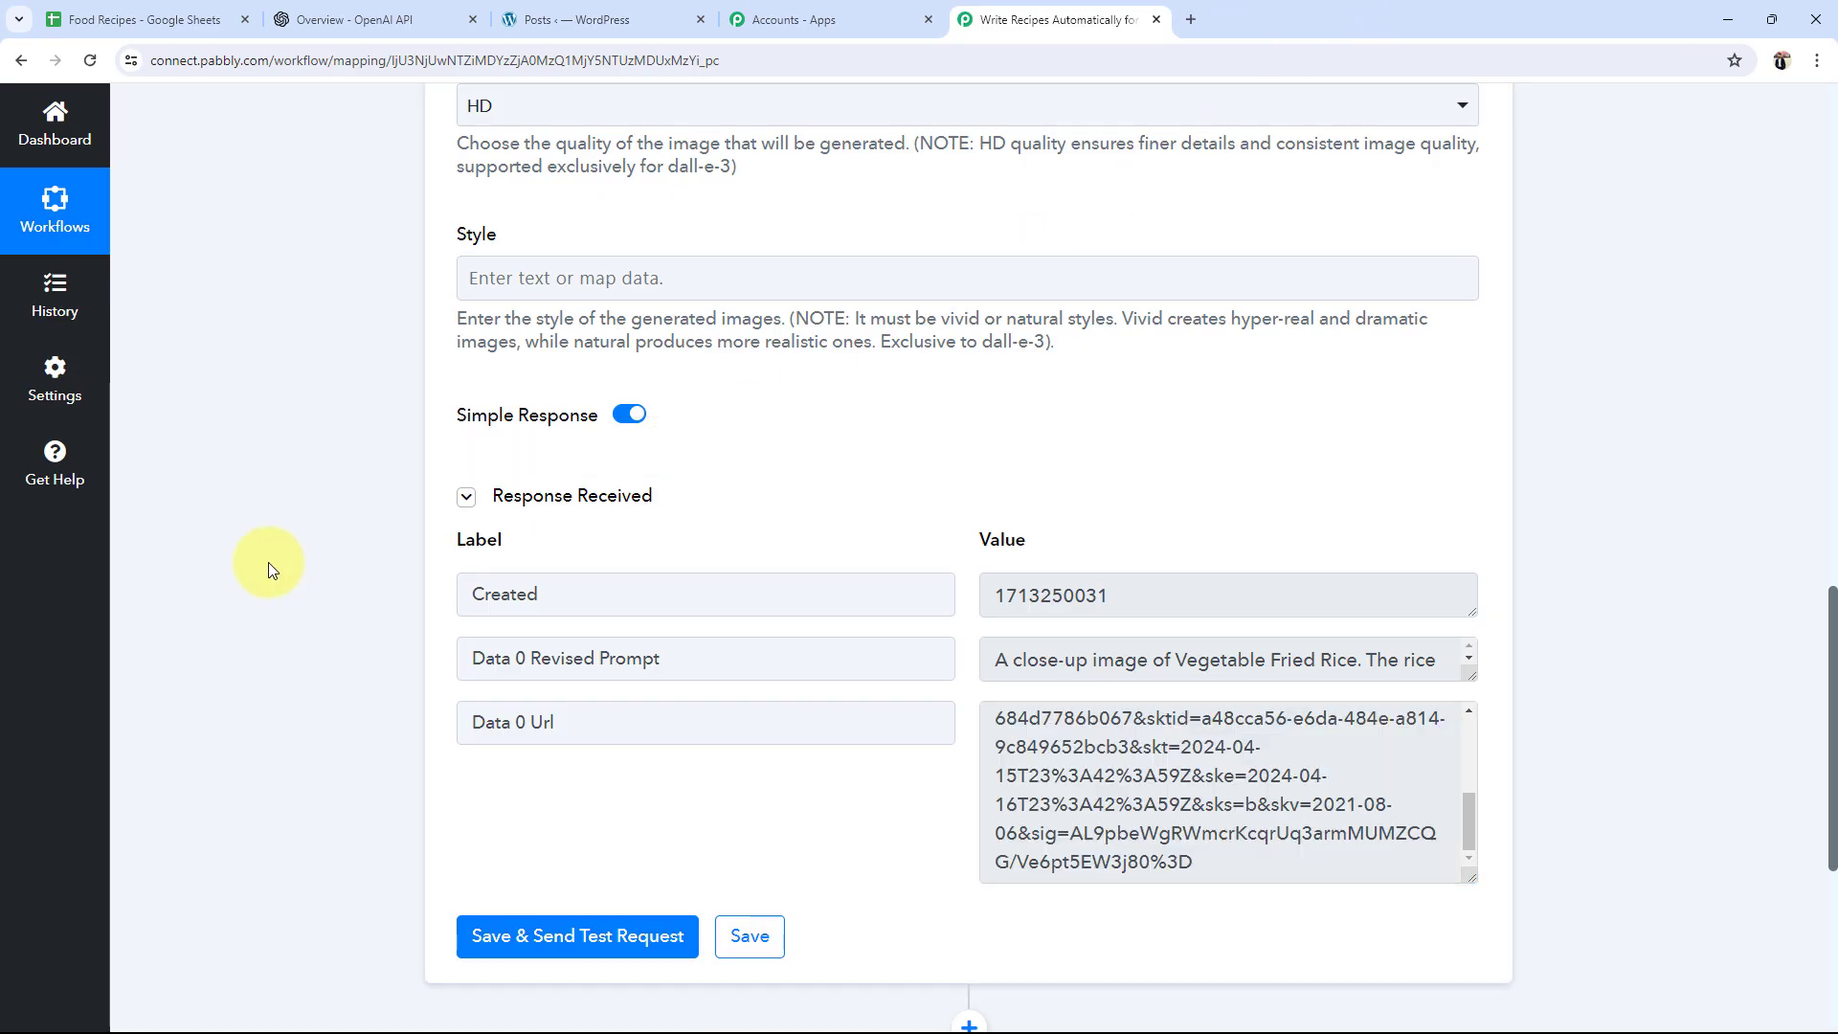
Step: Collapse the Generate Image action and add a third workflow step using the OpenAI (ChatGPT, DALL-E) app
scroll(268, 561, up, 12)
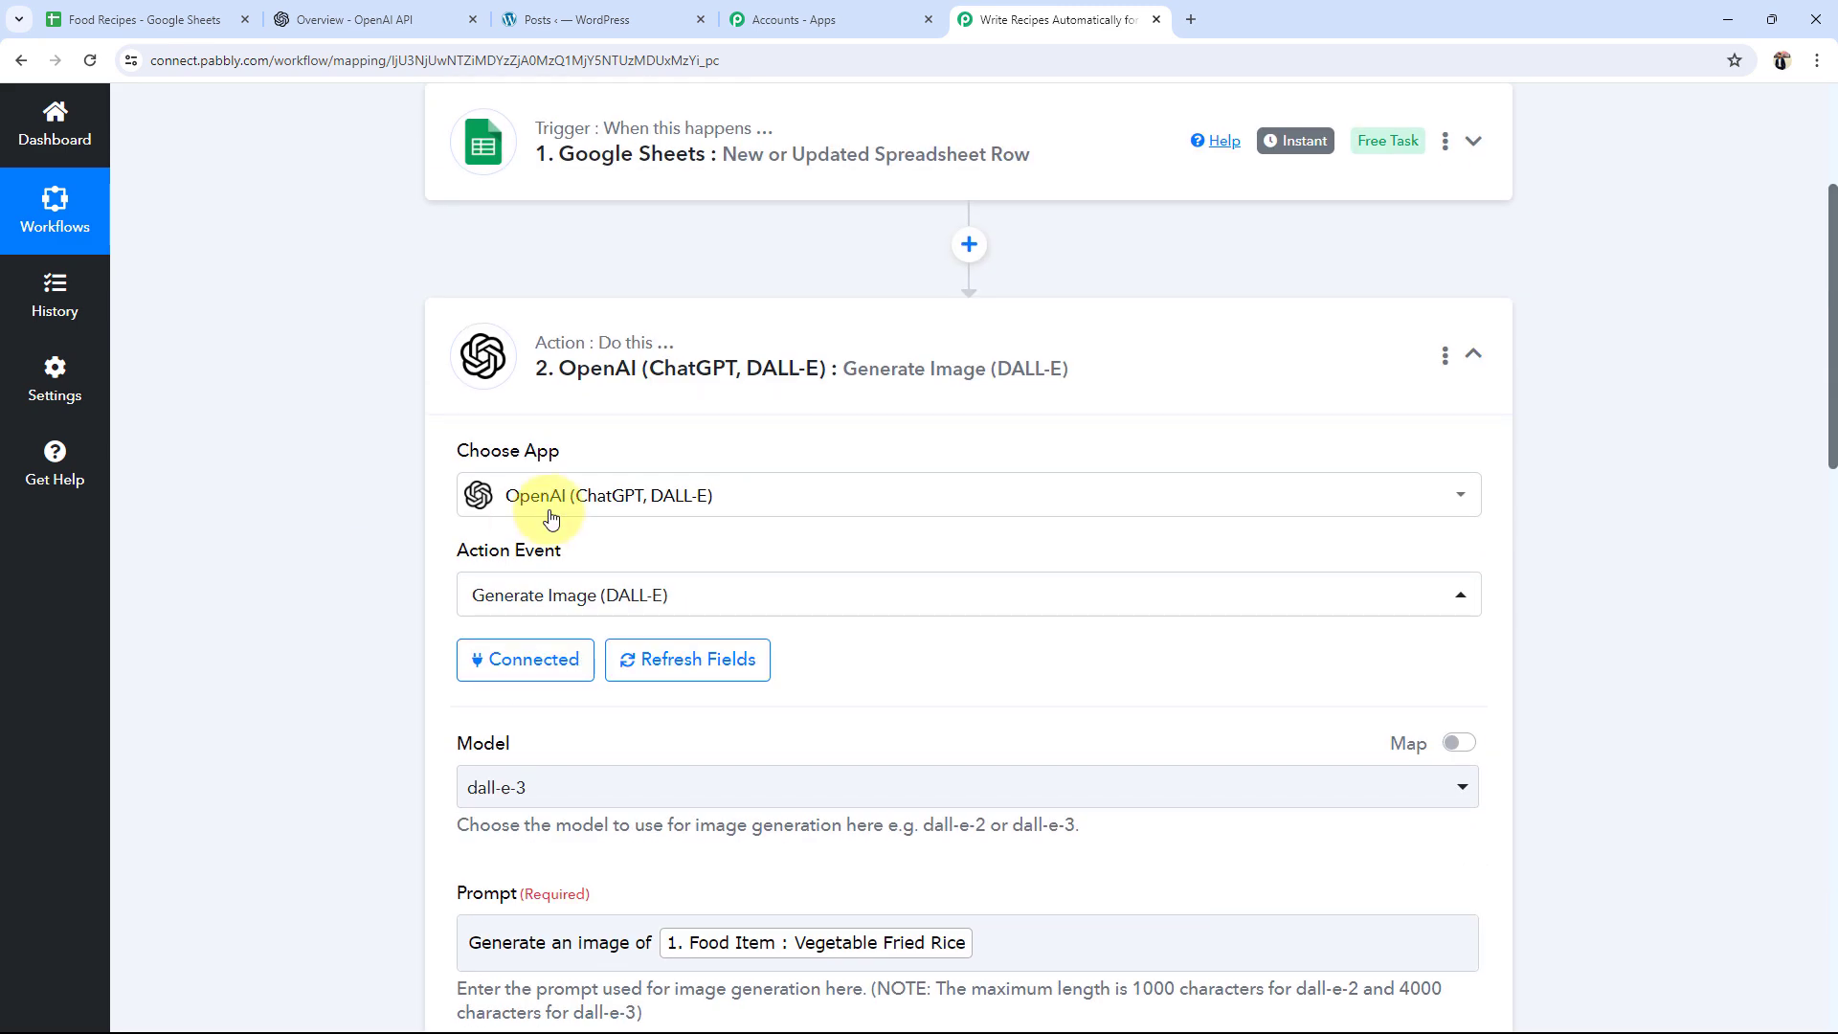
click(747, 394)
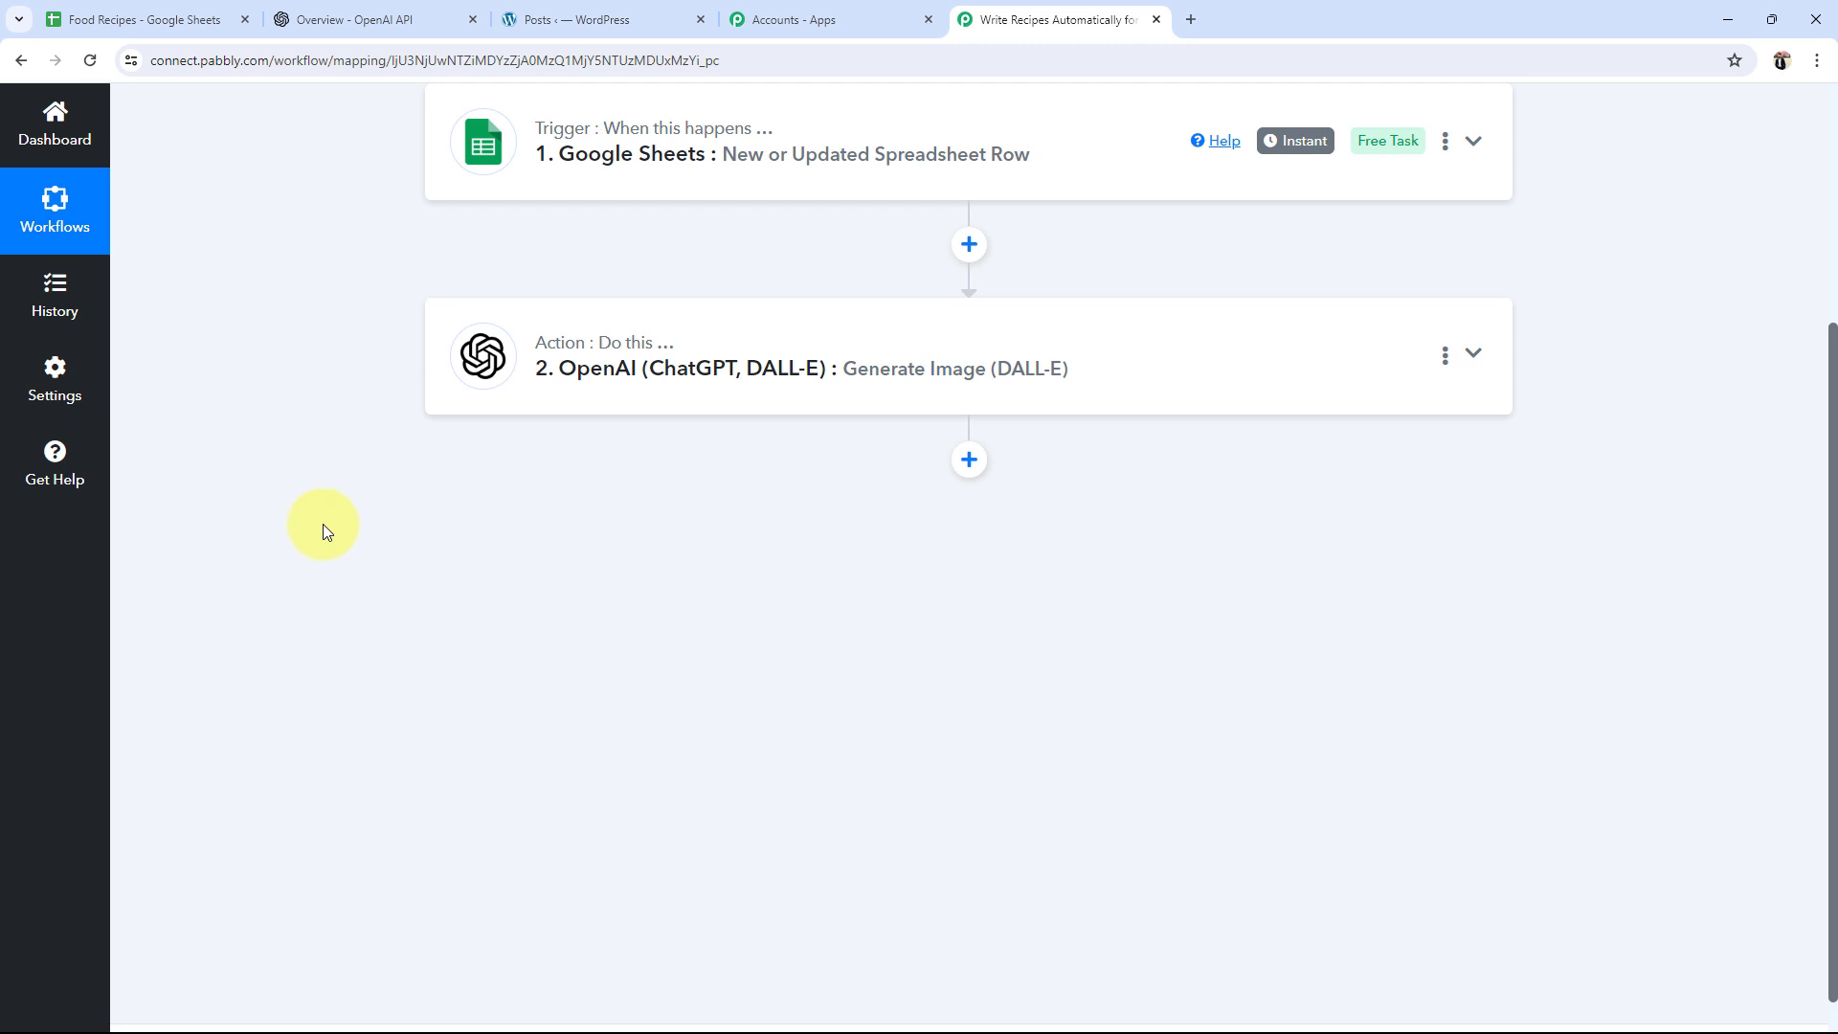
click(969, 461)
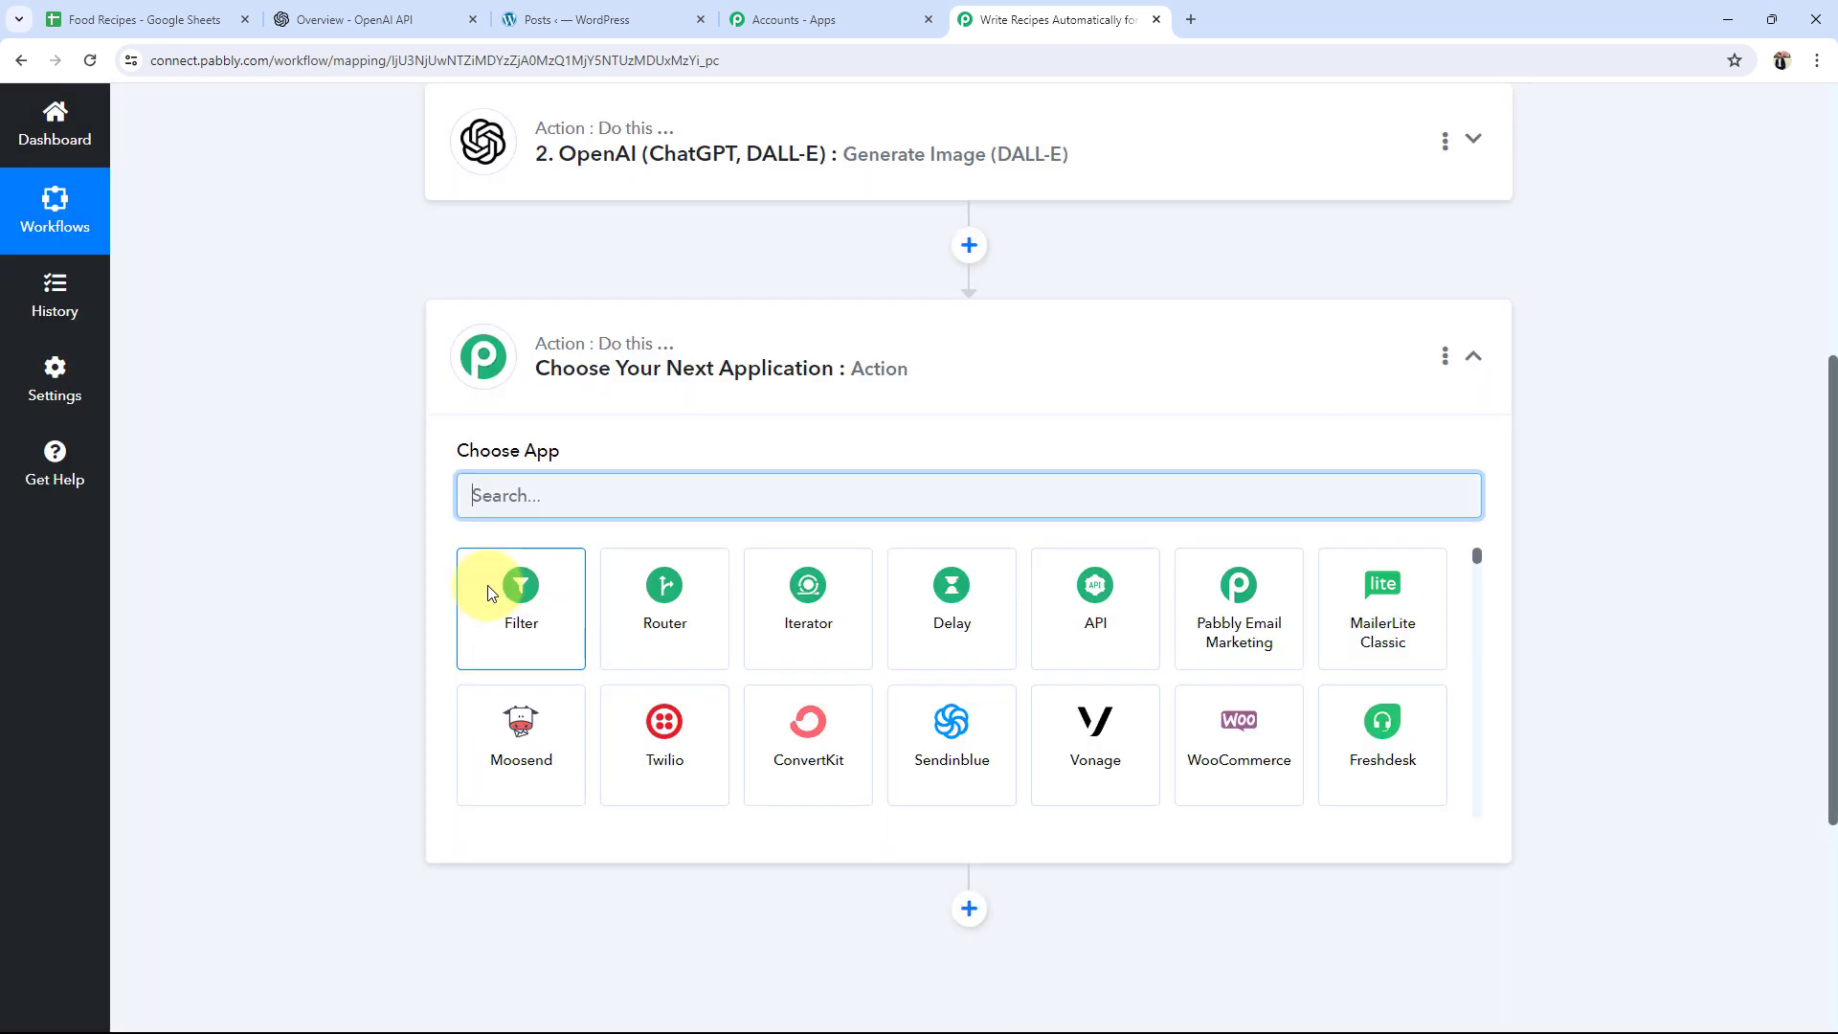
text(opeai)
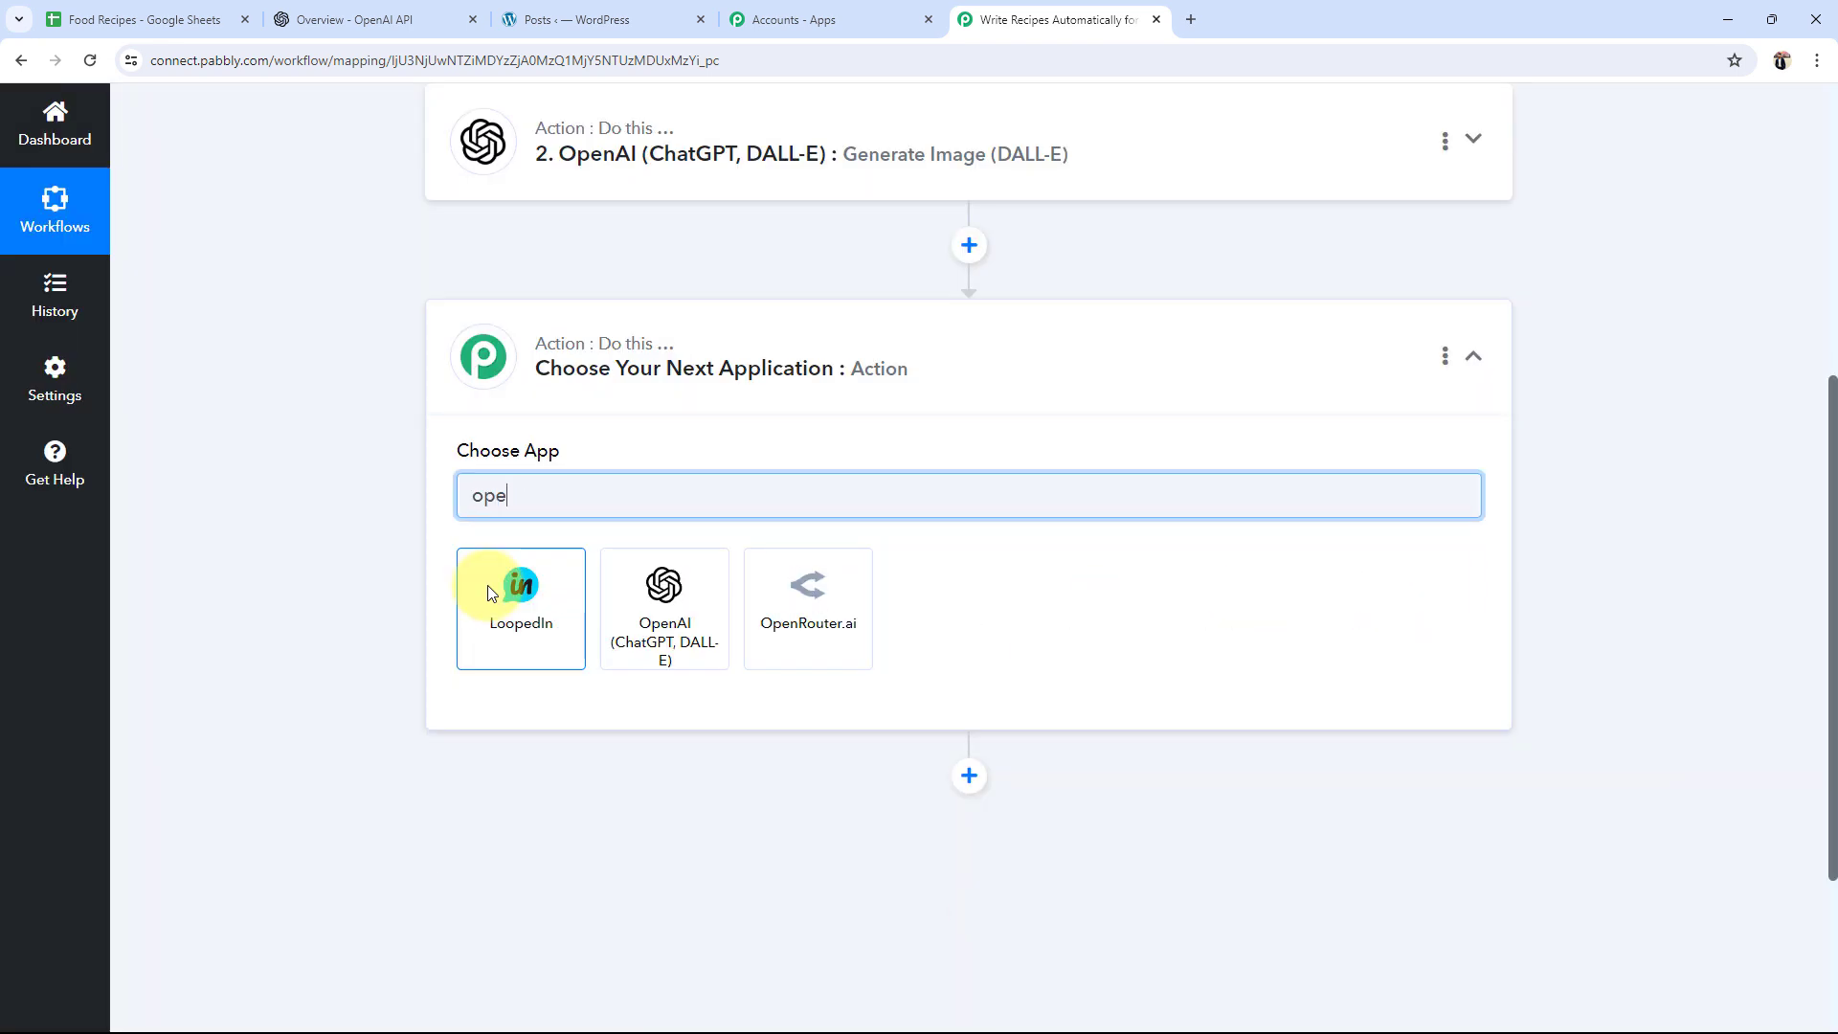
key(BackSpace)
key(BackSpace)
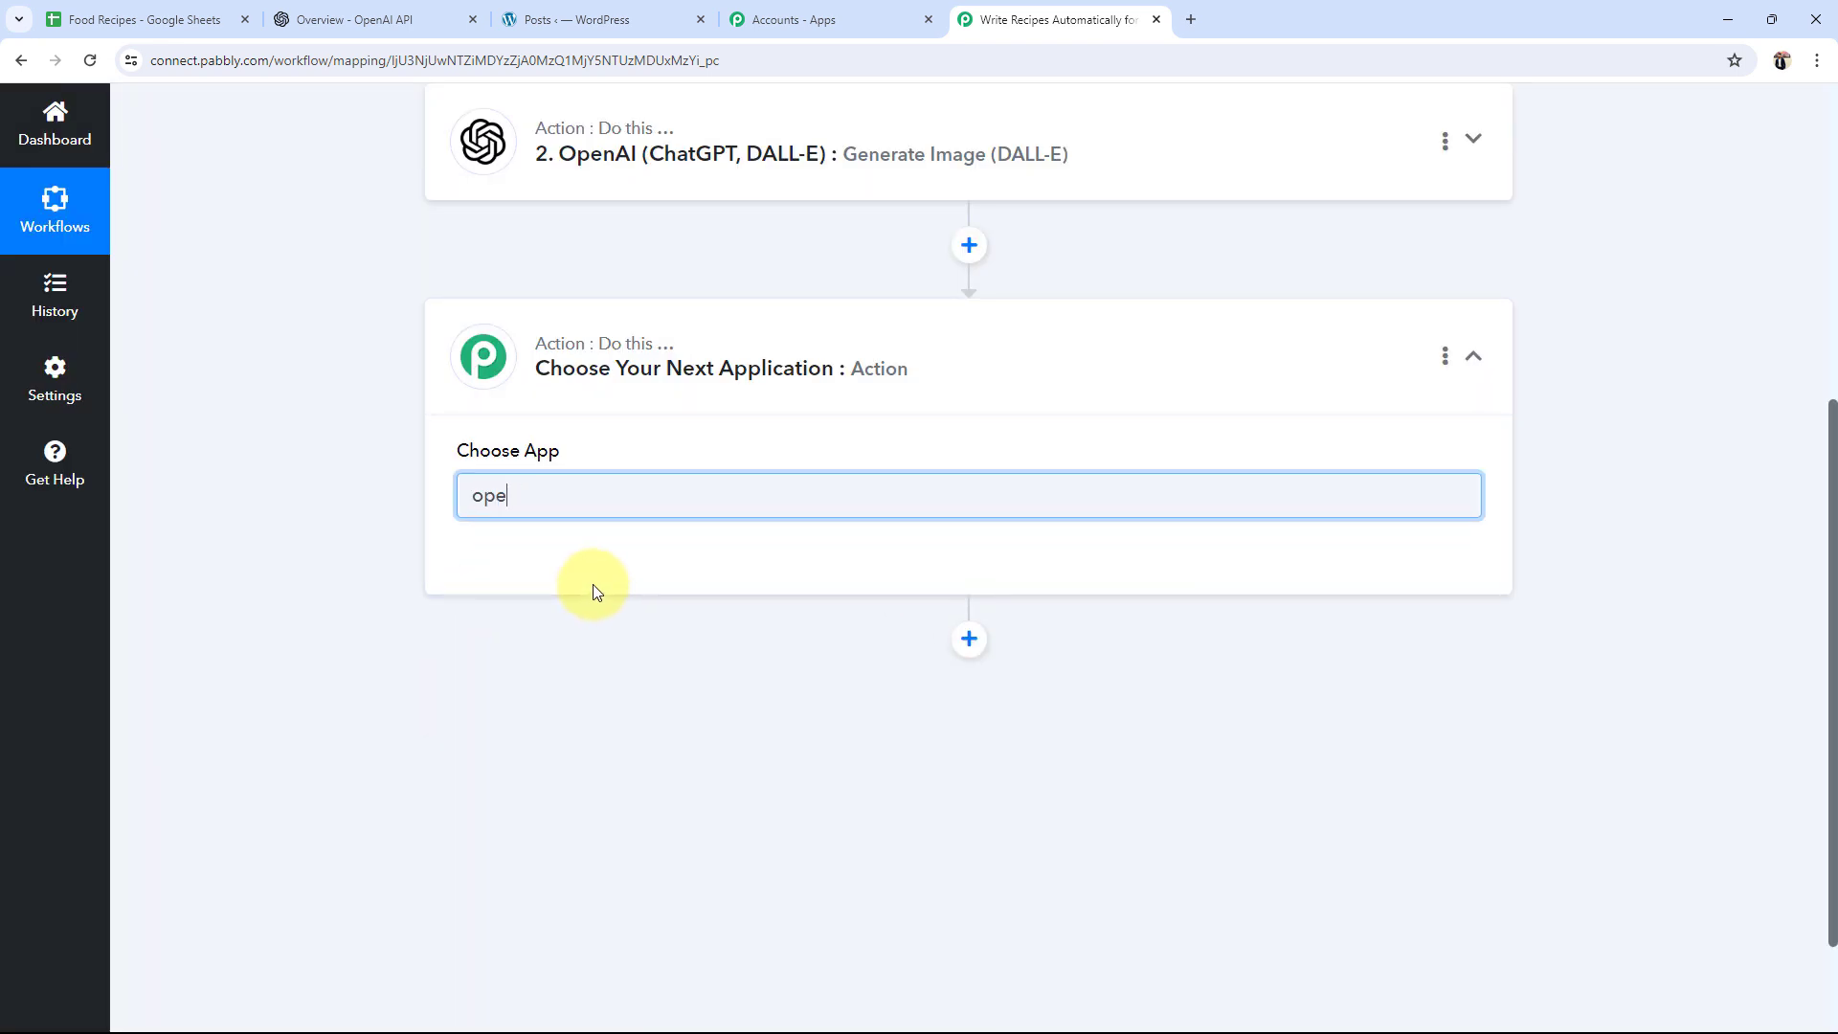
click(616, 603)
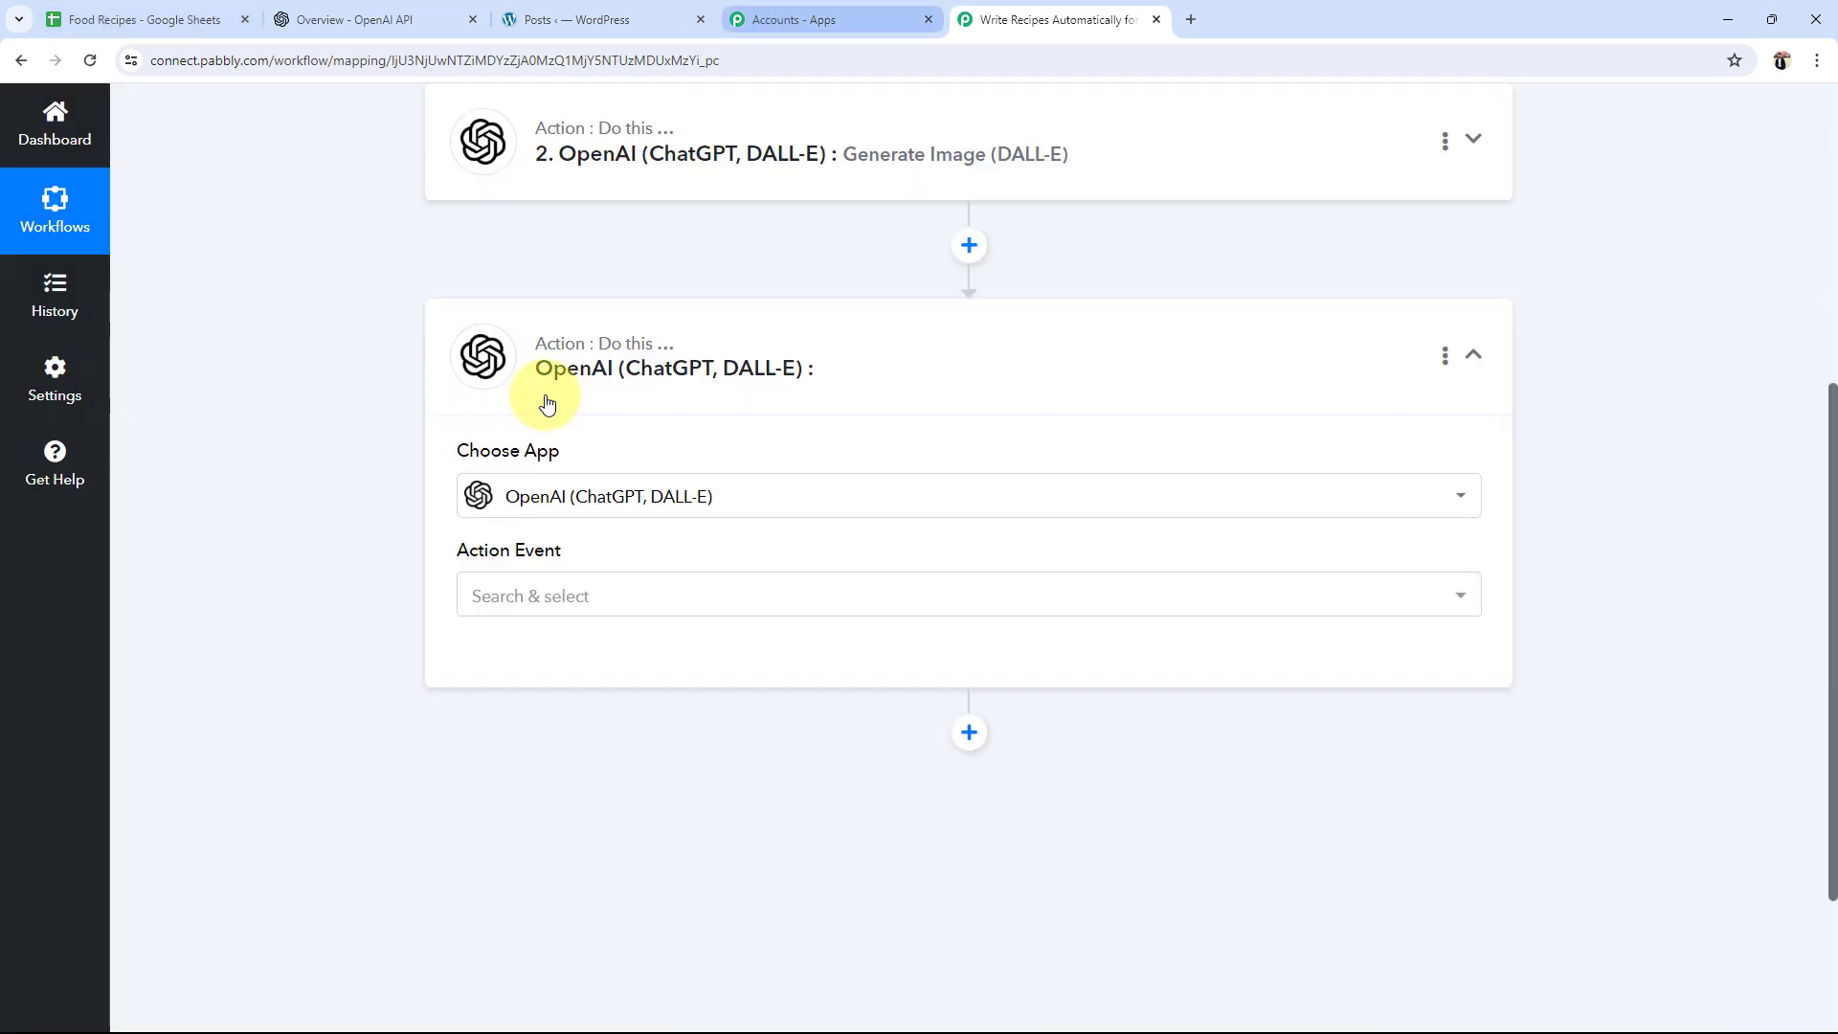
Step: Set the new step's action event to ChatGPT and connect it with the existing OpenAI (ChatGPT, DALL-E) #7 connection
click(497, 609)
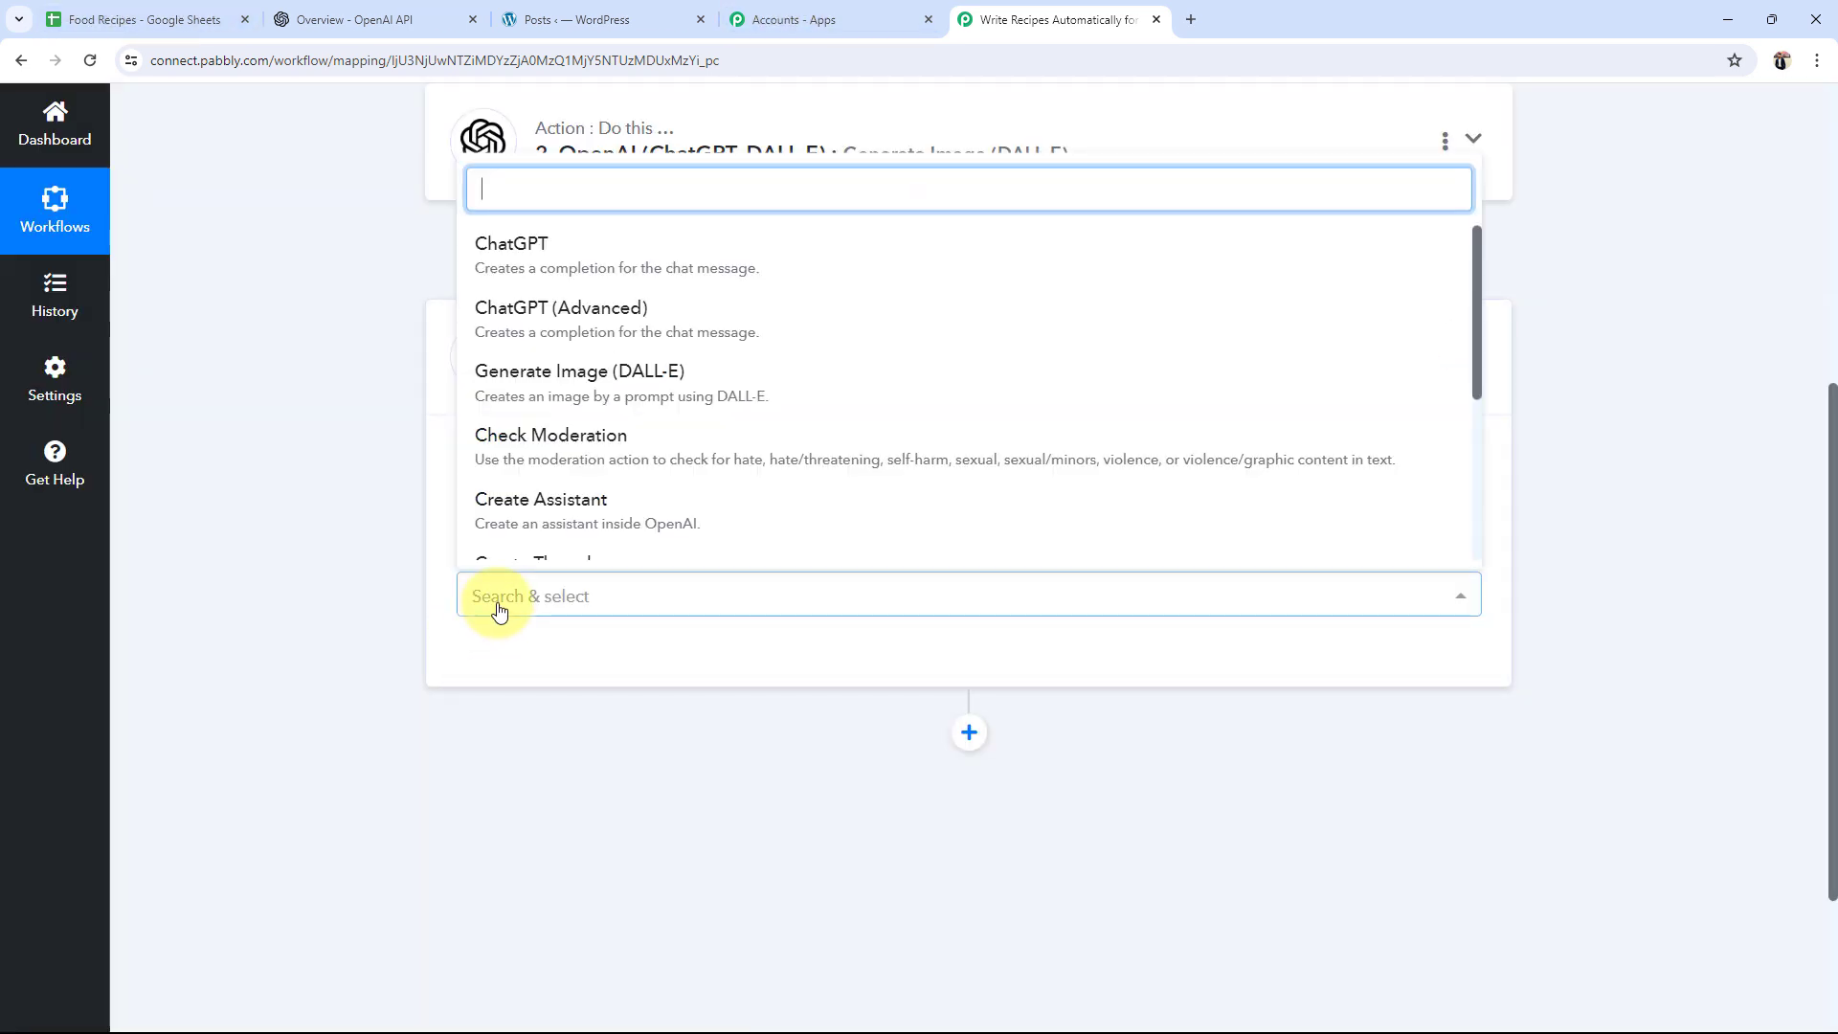
click(533, 243)
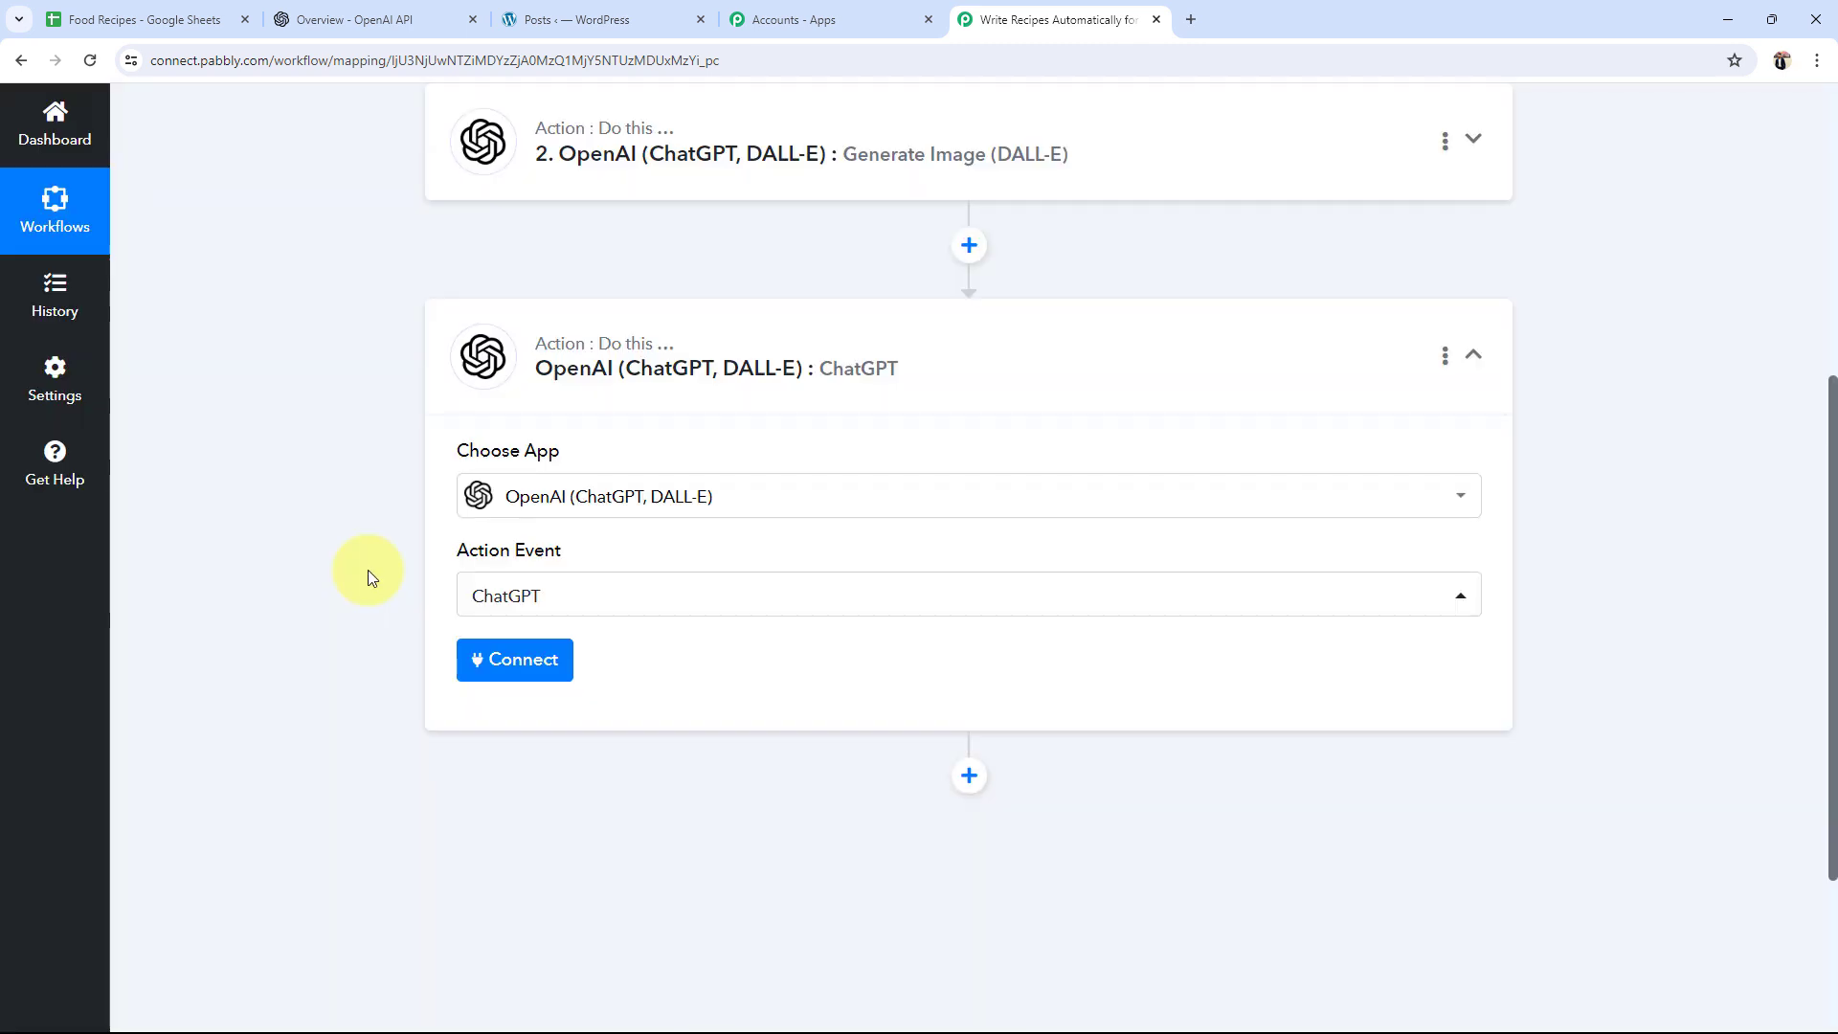
click(464, 659)
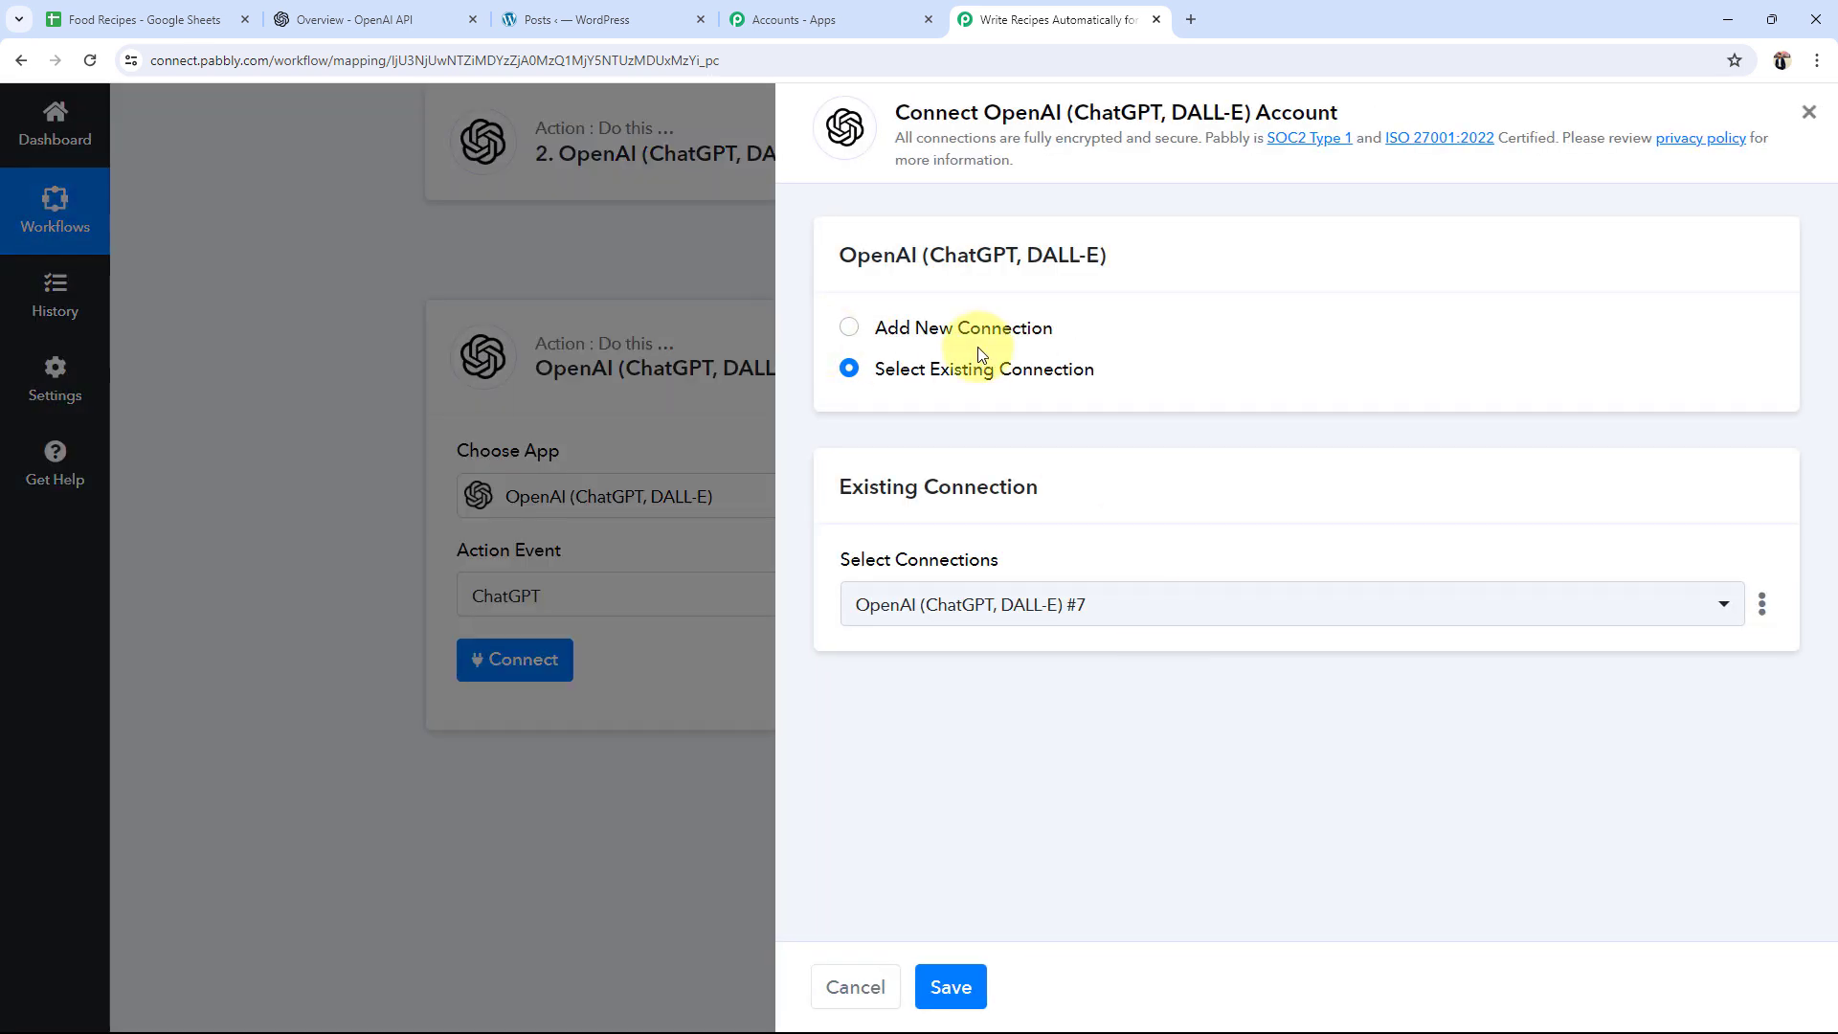
click(952, 989)
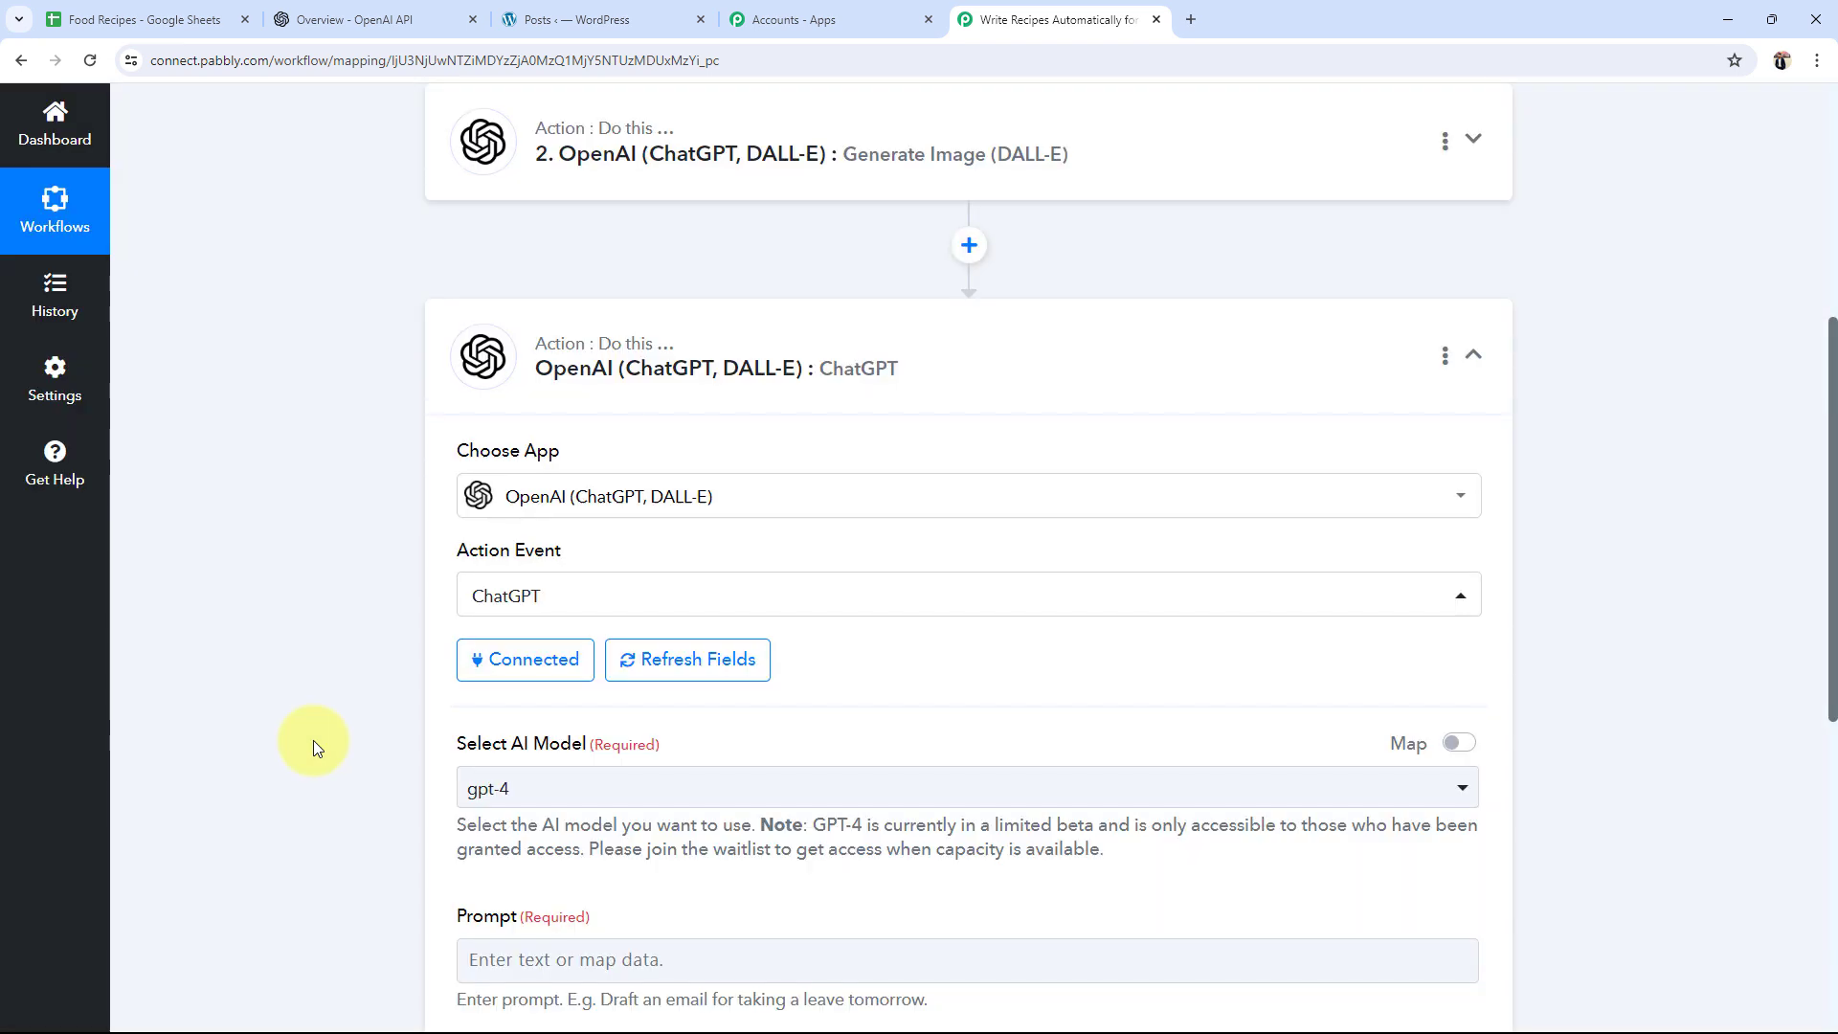
Step: Set the AI model of the ChatGPT action to gpt-4-1106-preview
scroll(364, 728, down, 4)
click(496, 421)
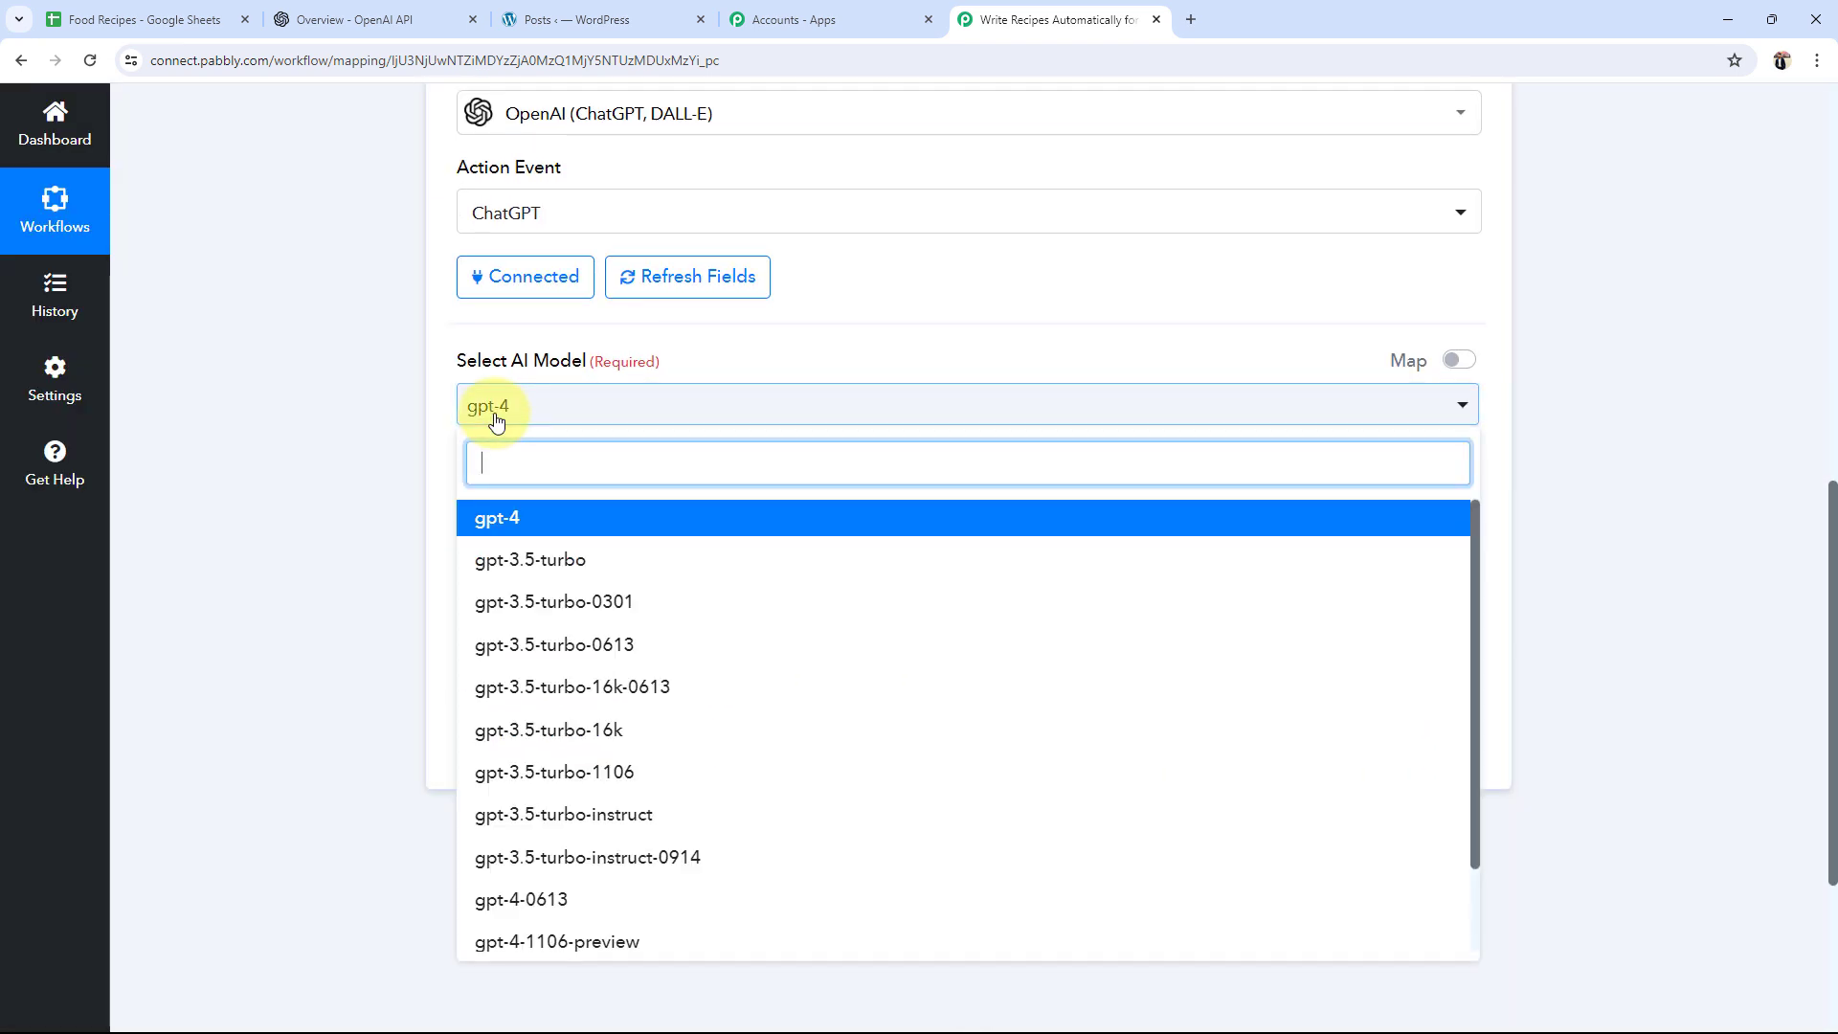
click(493, 936)
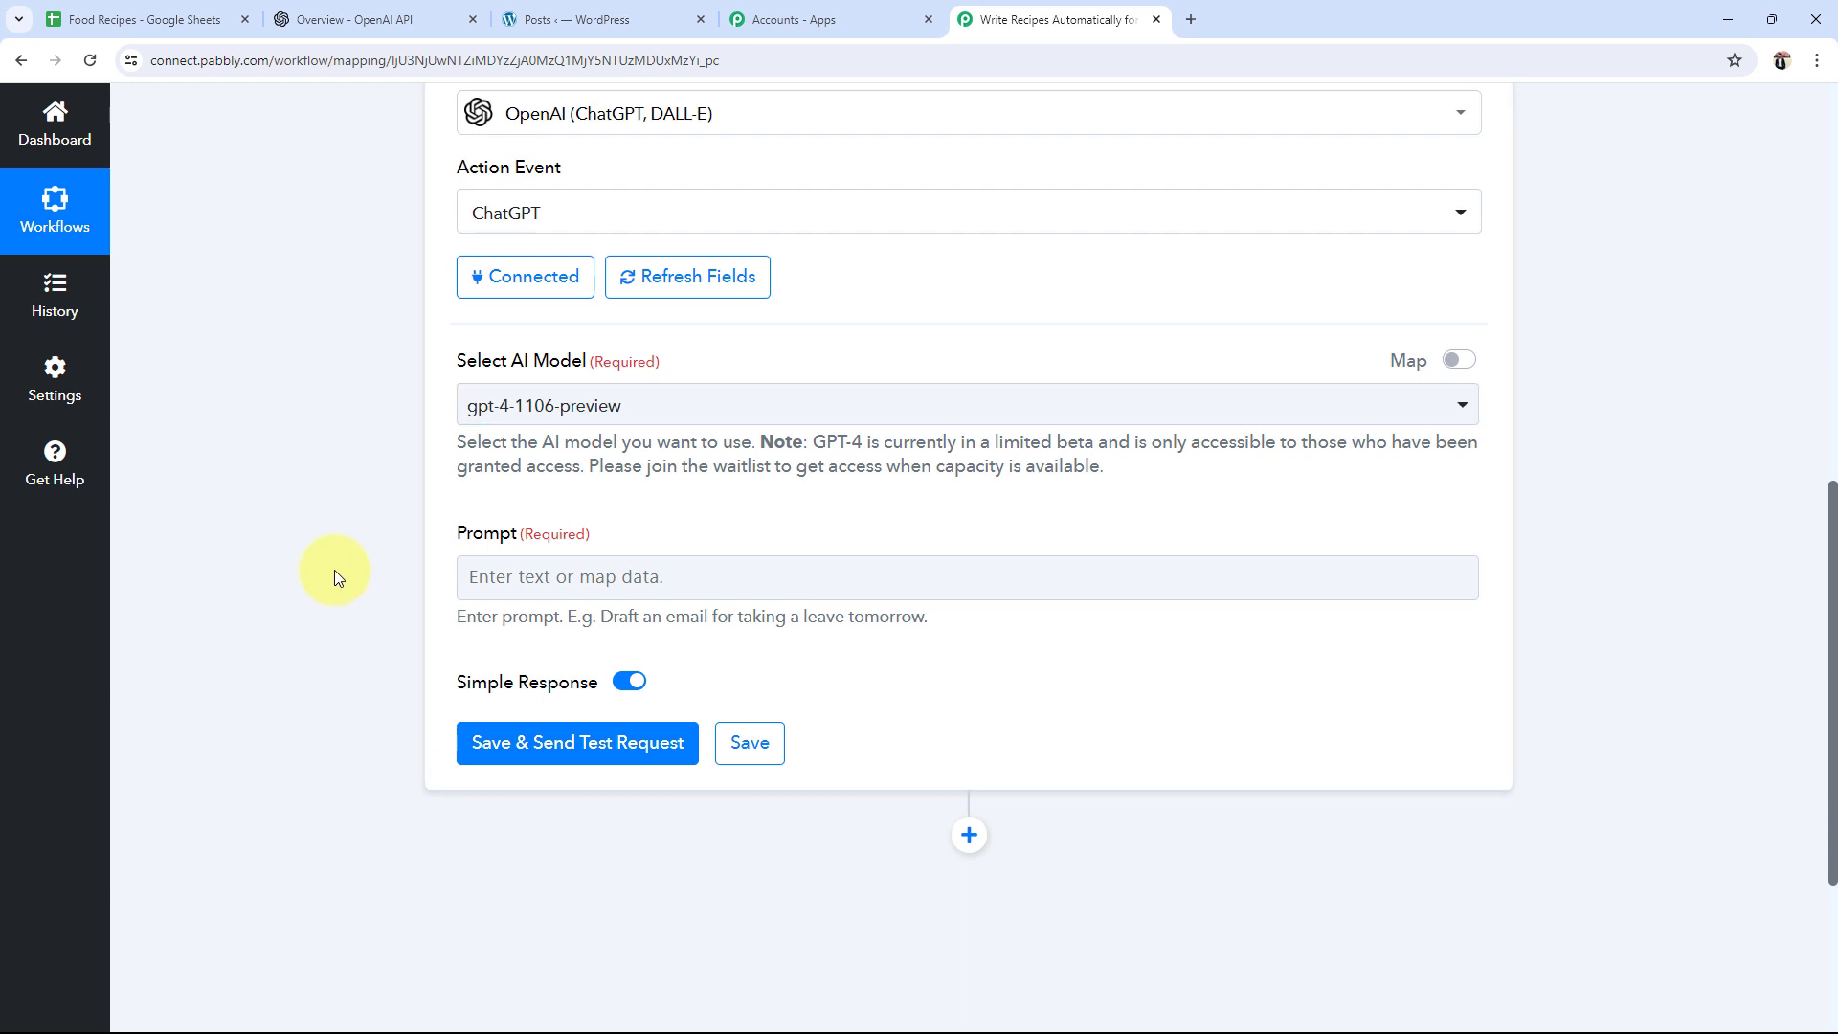
Step: Start the ChatGPT prompt with "Write the recipe of" followed by the mapped Food Item value from the Google Sheets trigger
scroll(335, 571, down, 2)
drag(457, 343, 499, 354)
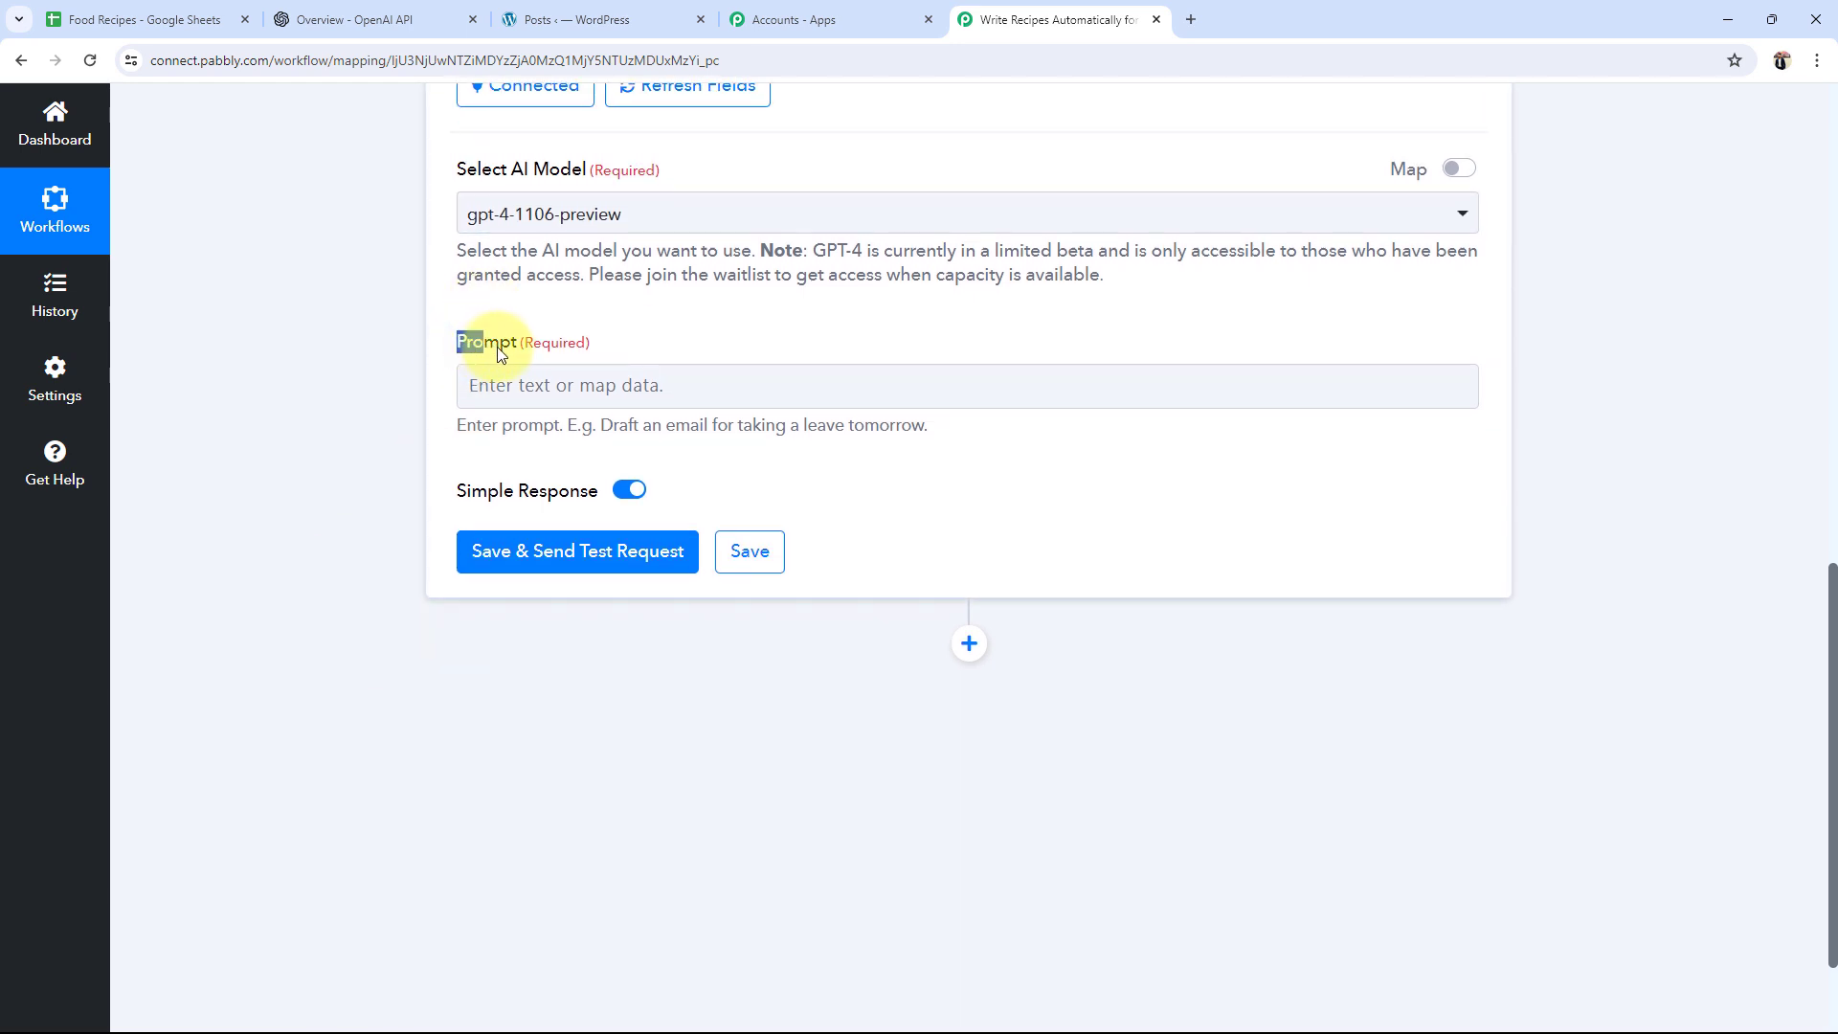
click(296, 424)
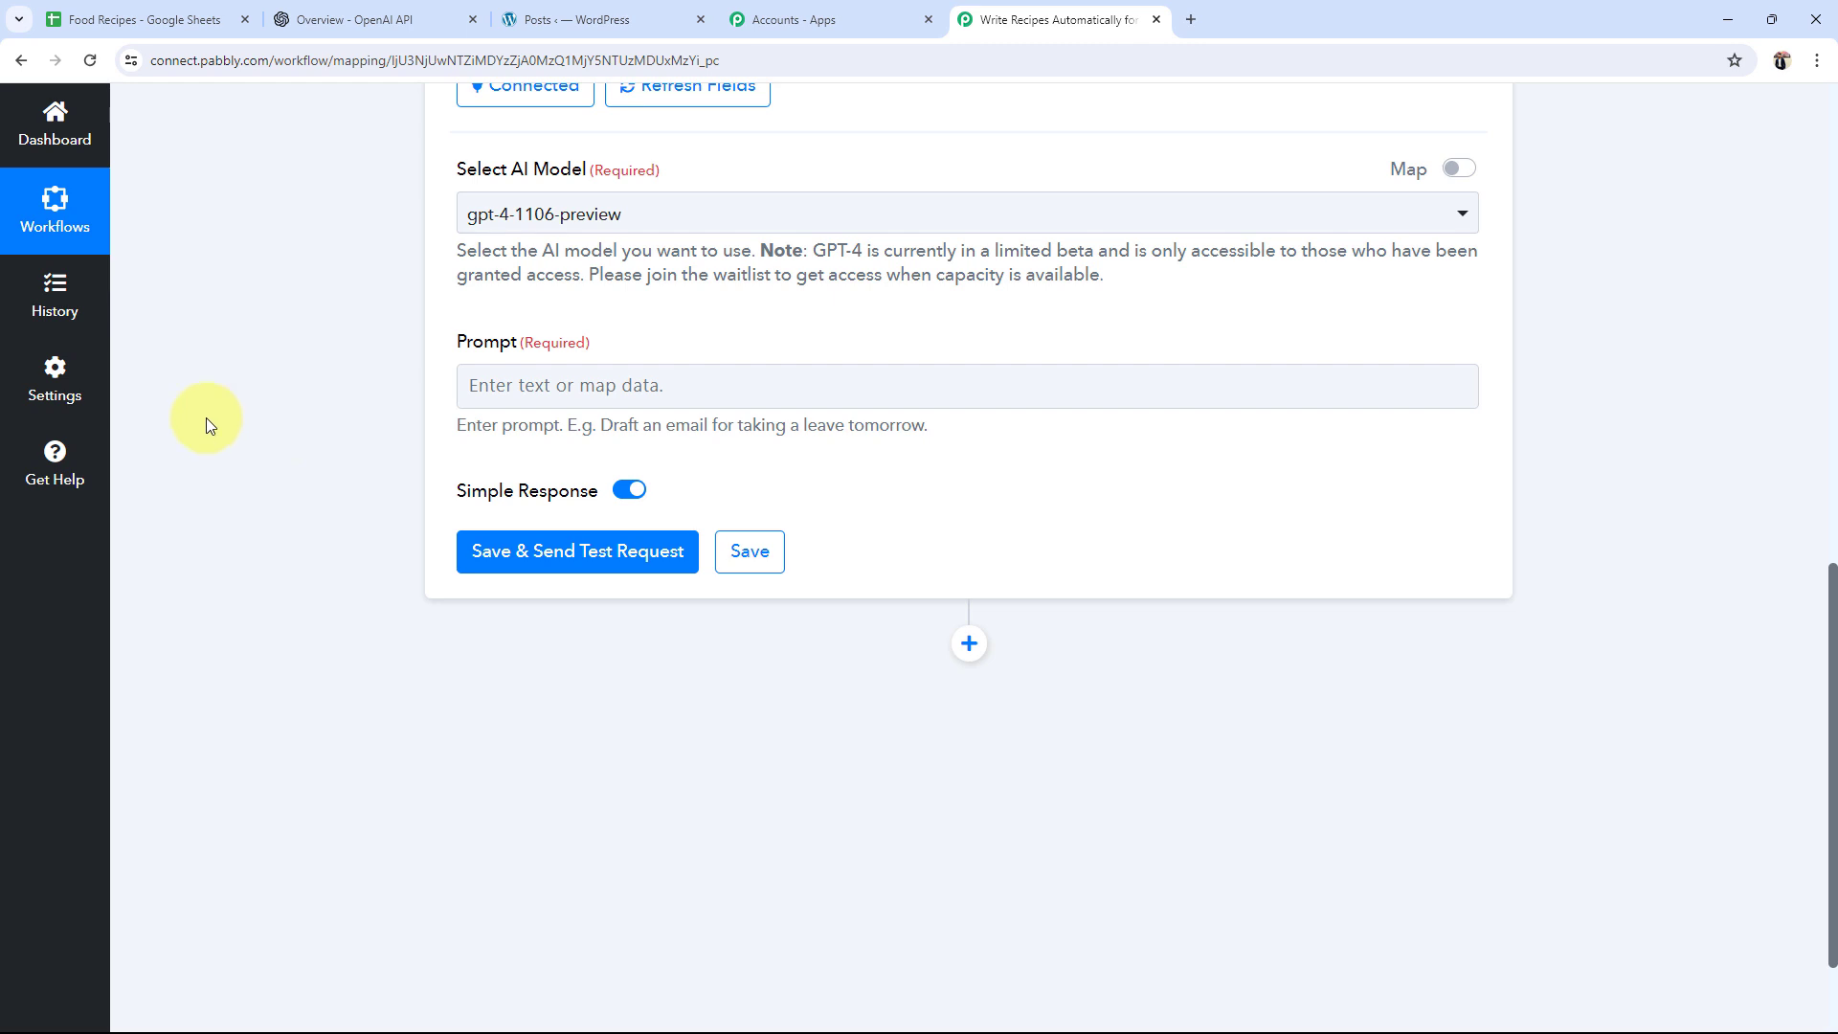
click(476, 384)
text(Write the recipe of)
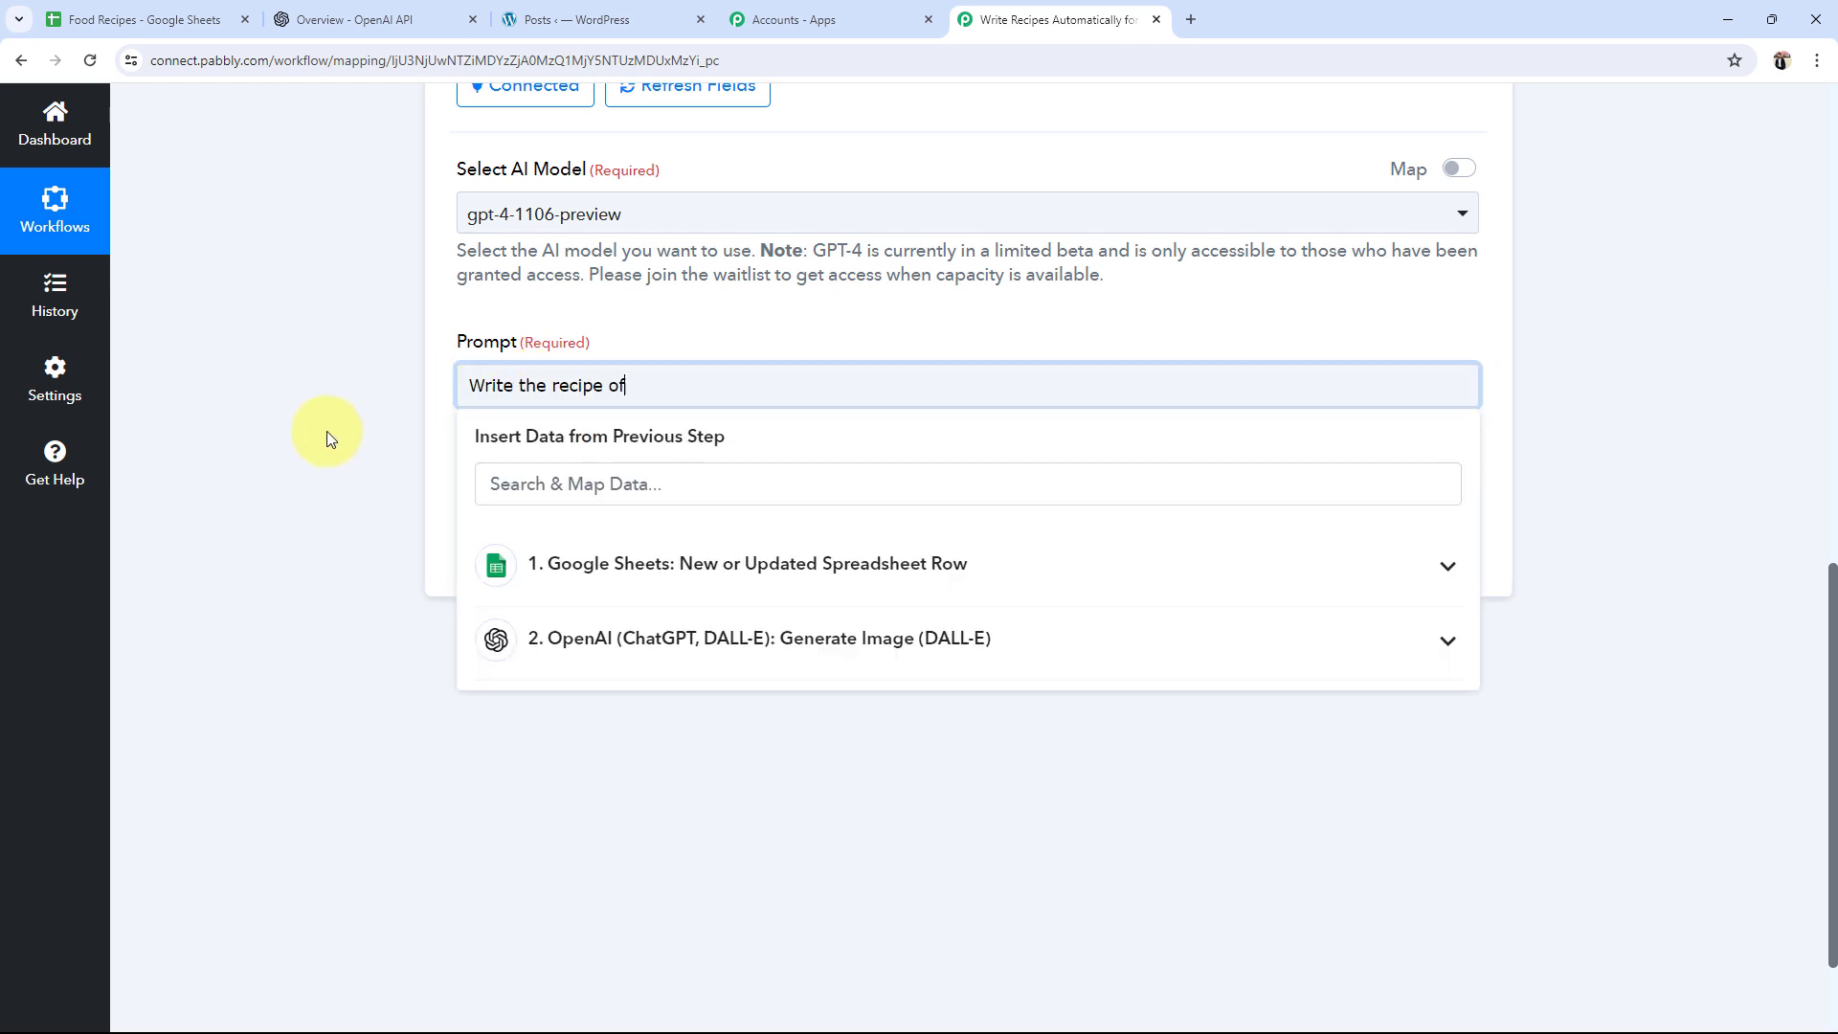
click(325, 431)
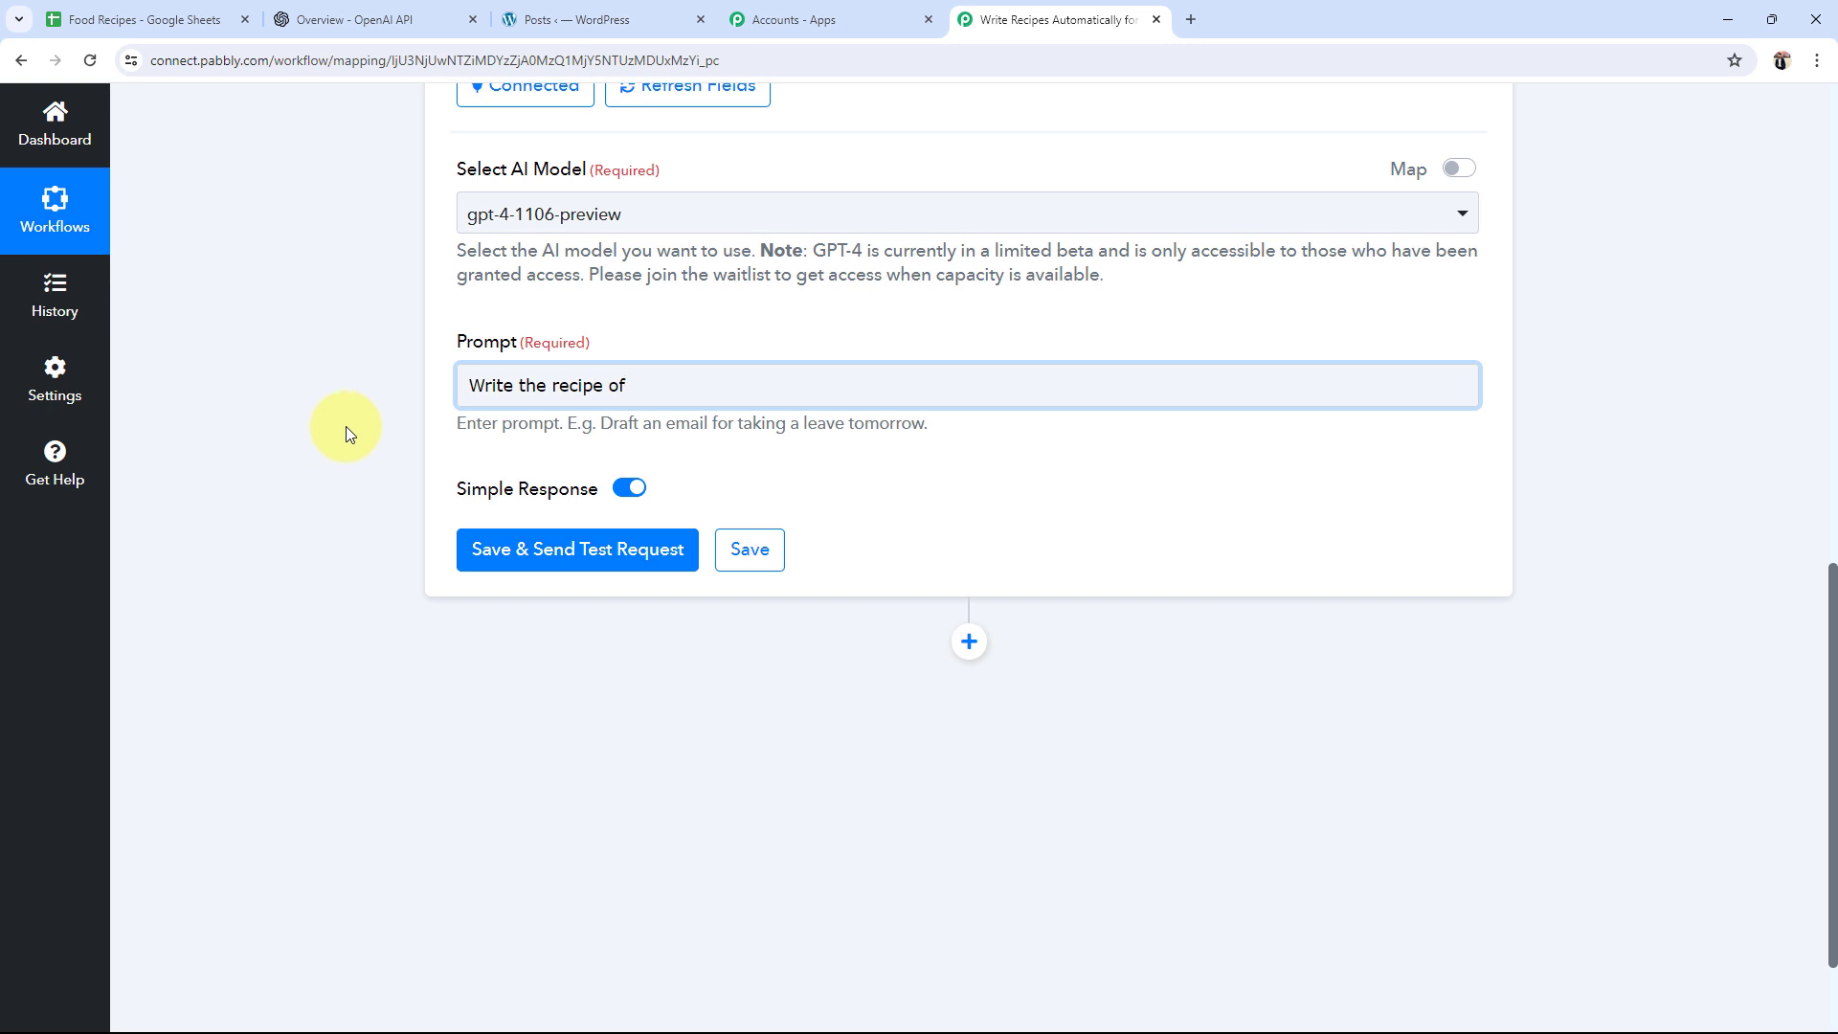
click(663, 392)
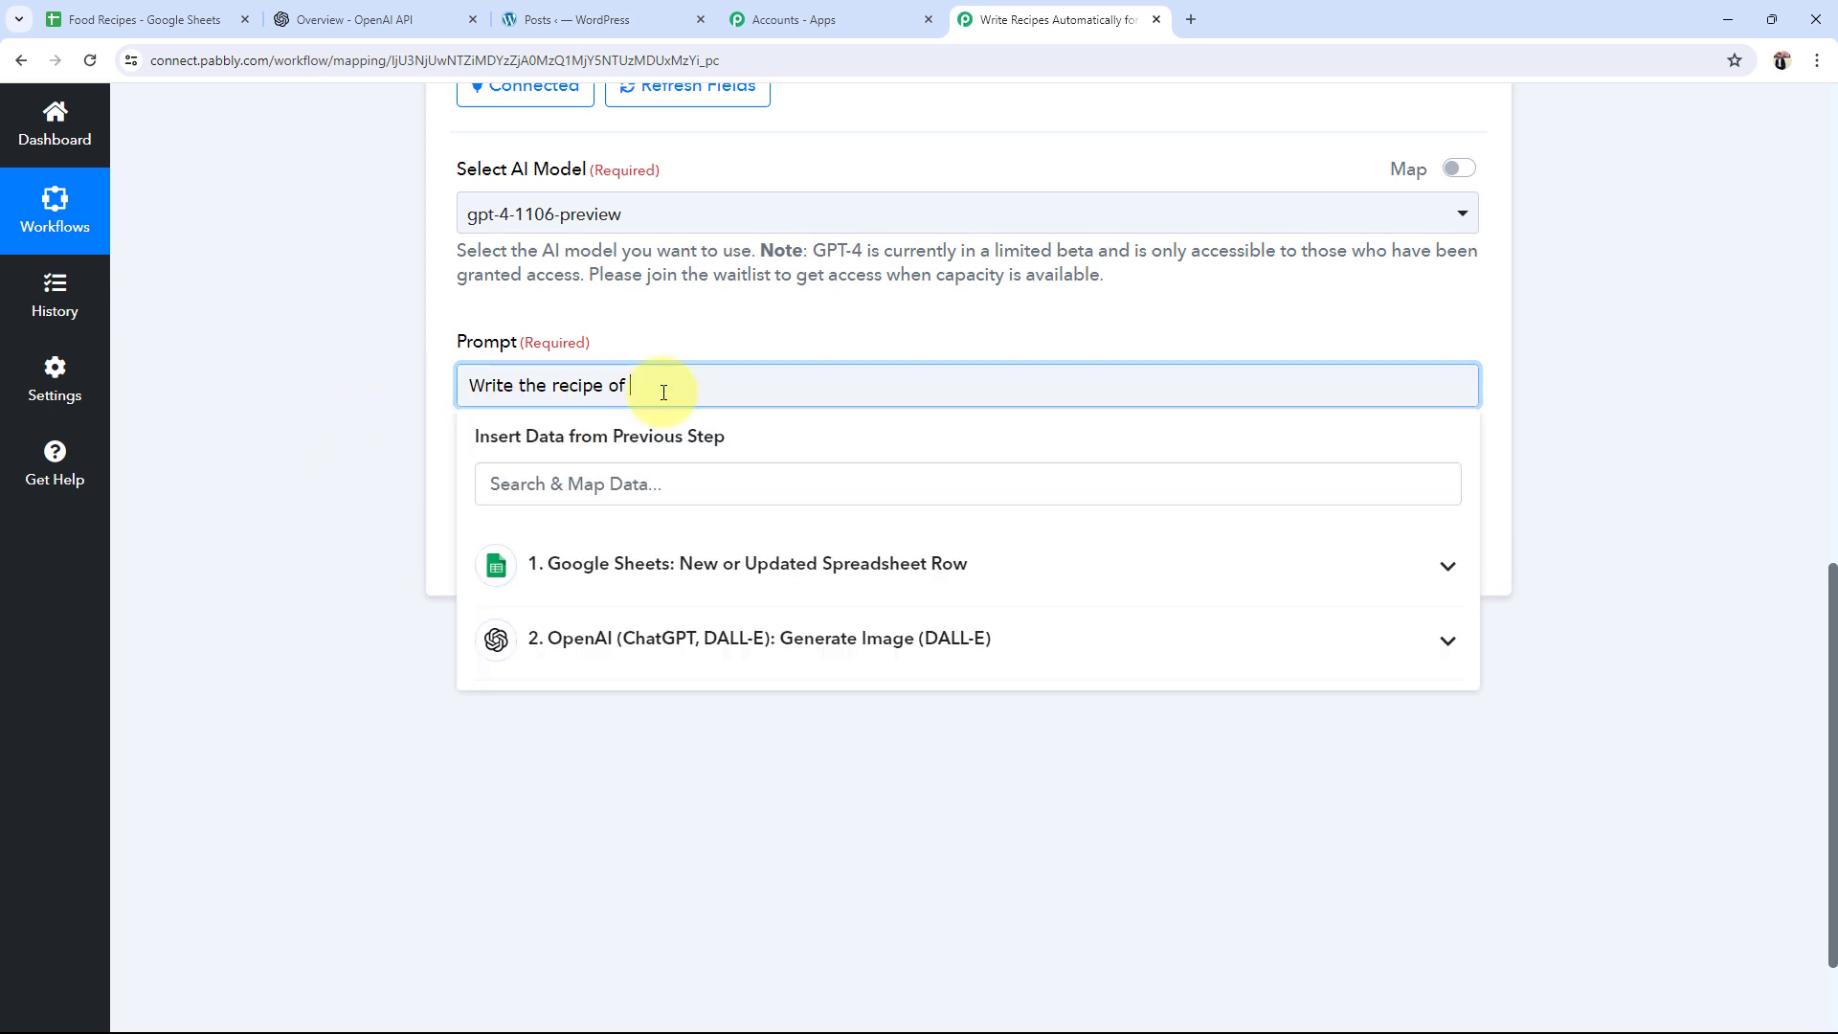
click(614, 560)
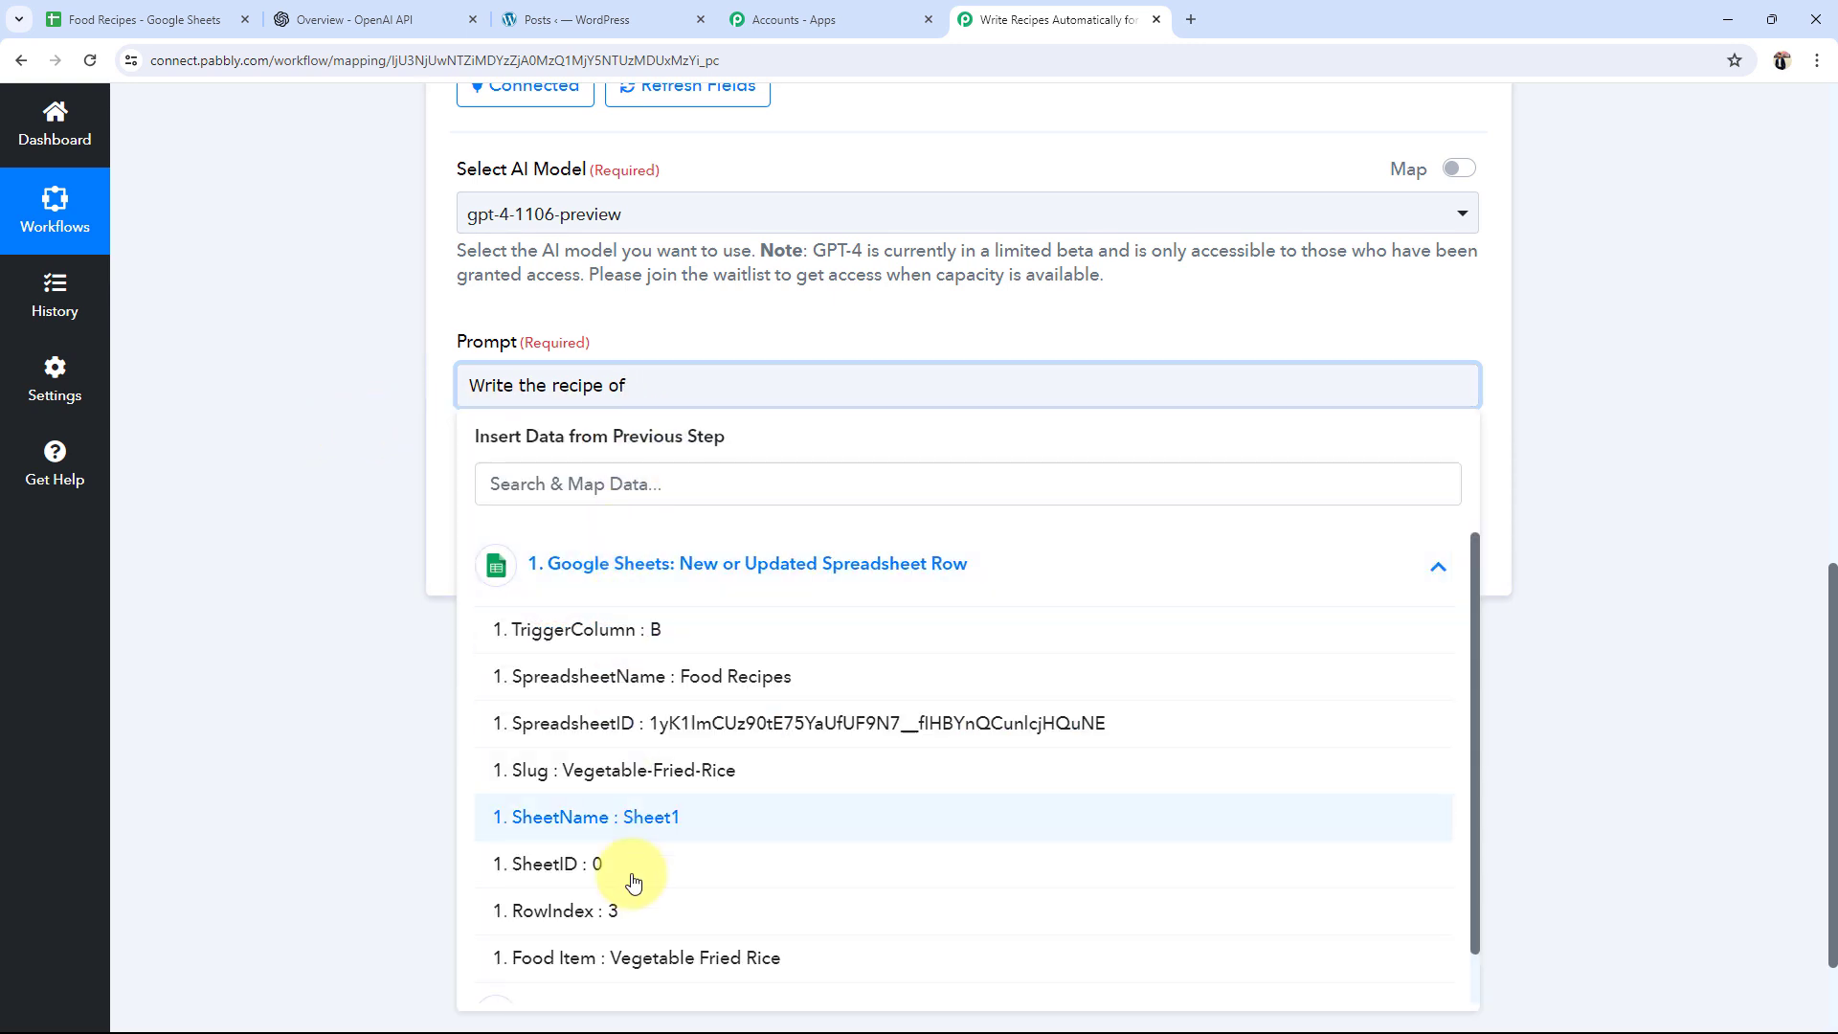
click(645, 958)
click(270, 488)
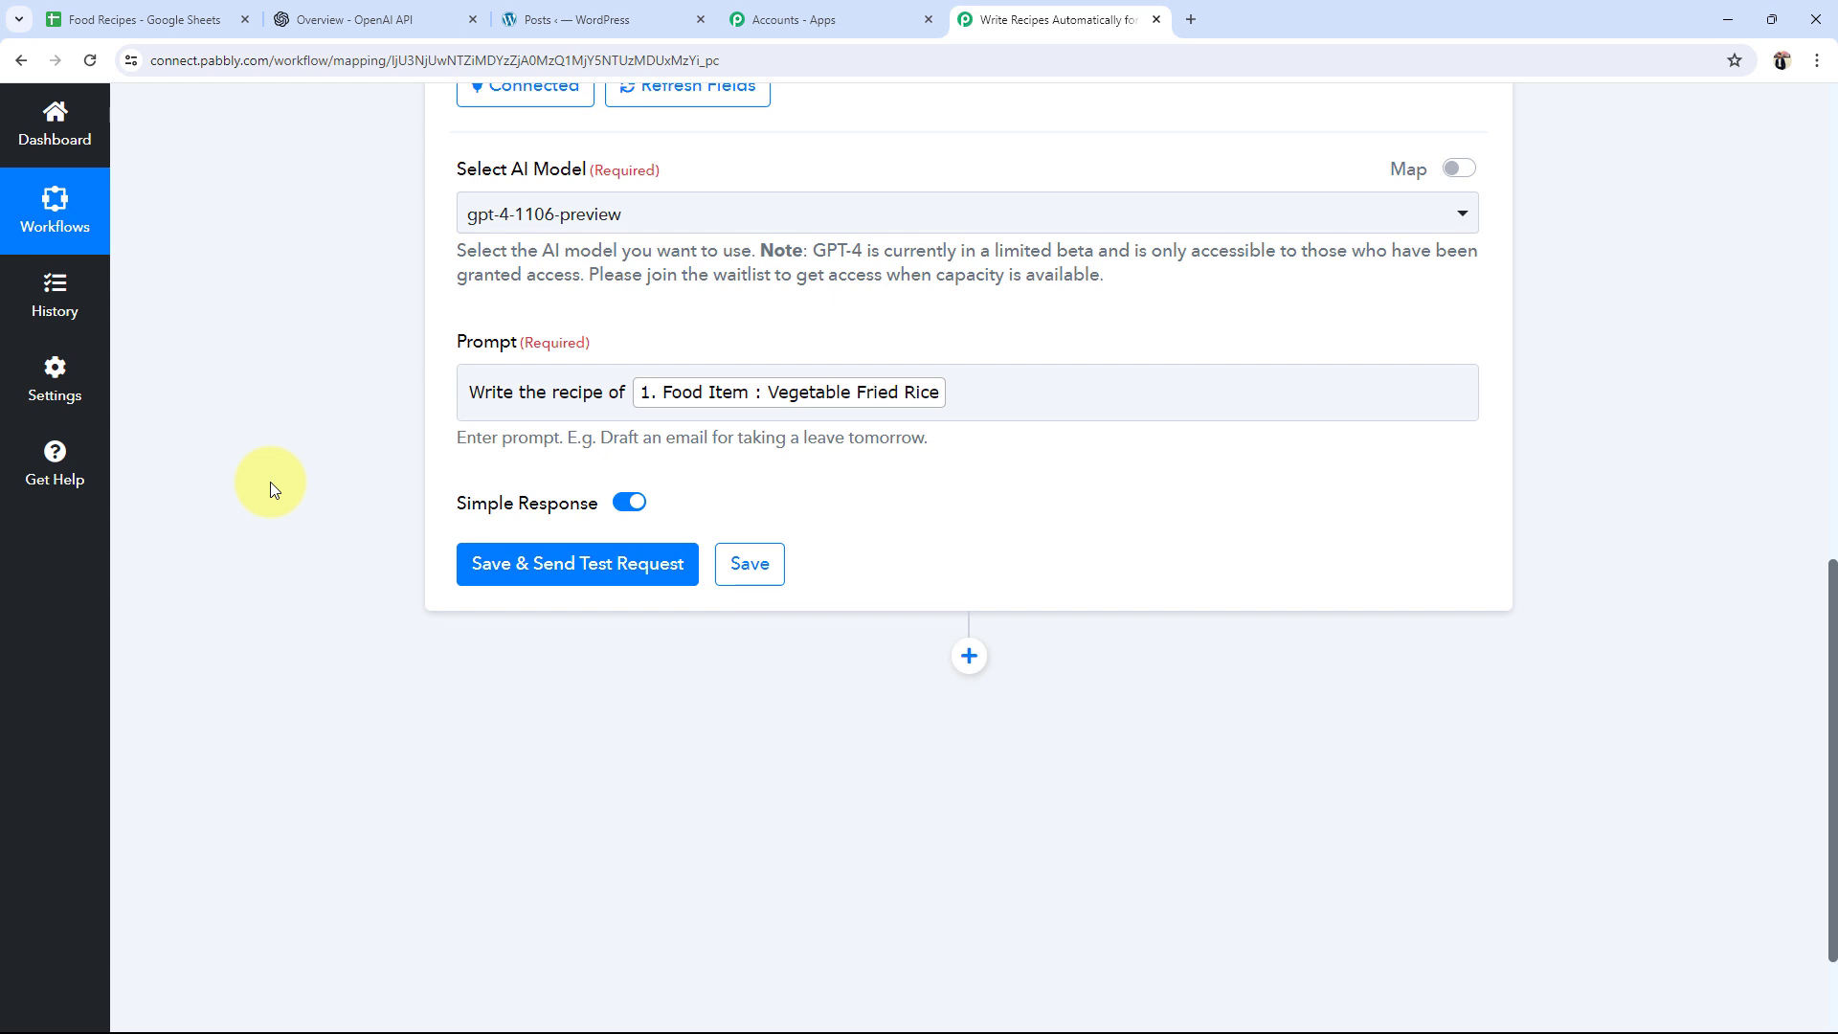
Step: Append "and add this image to it" to the prompt, followed by the mapped Data 0 Url from the Generate Image step
click(989, 397)
text(and add this image to it)
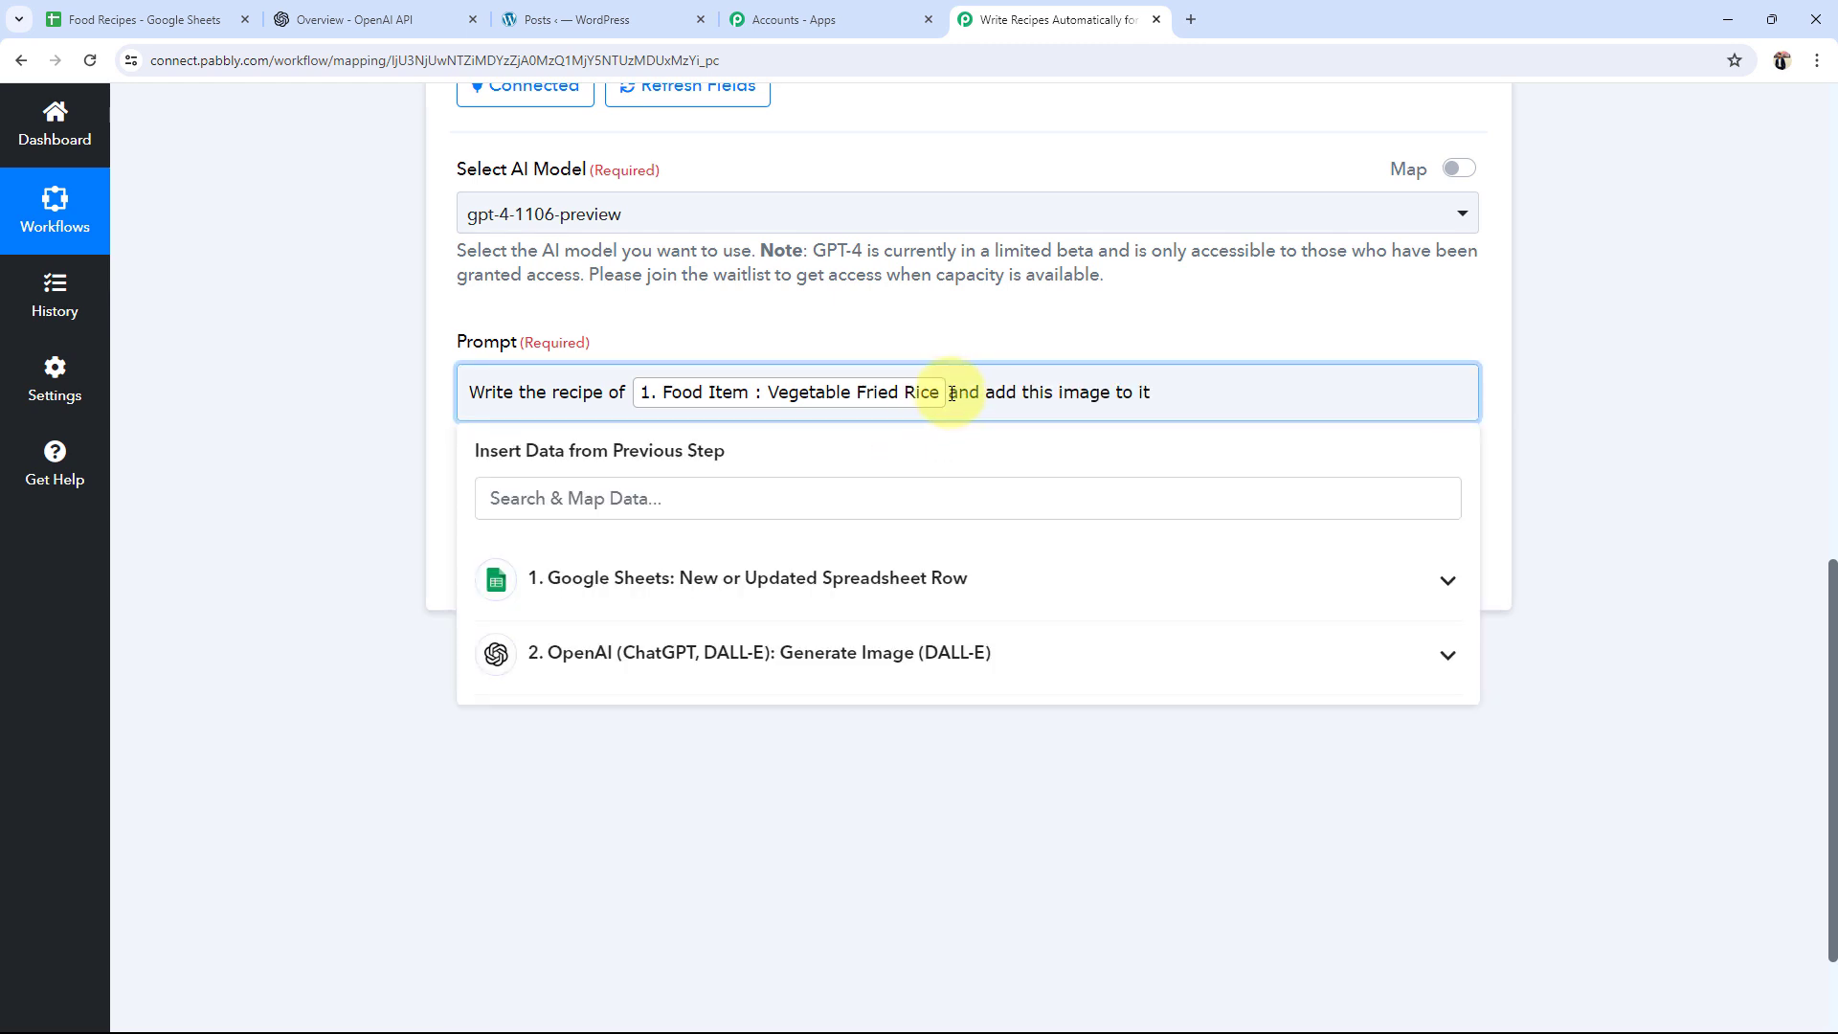
click(273, 518)
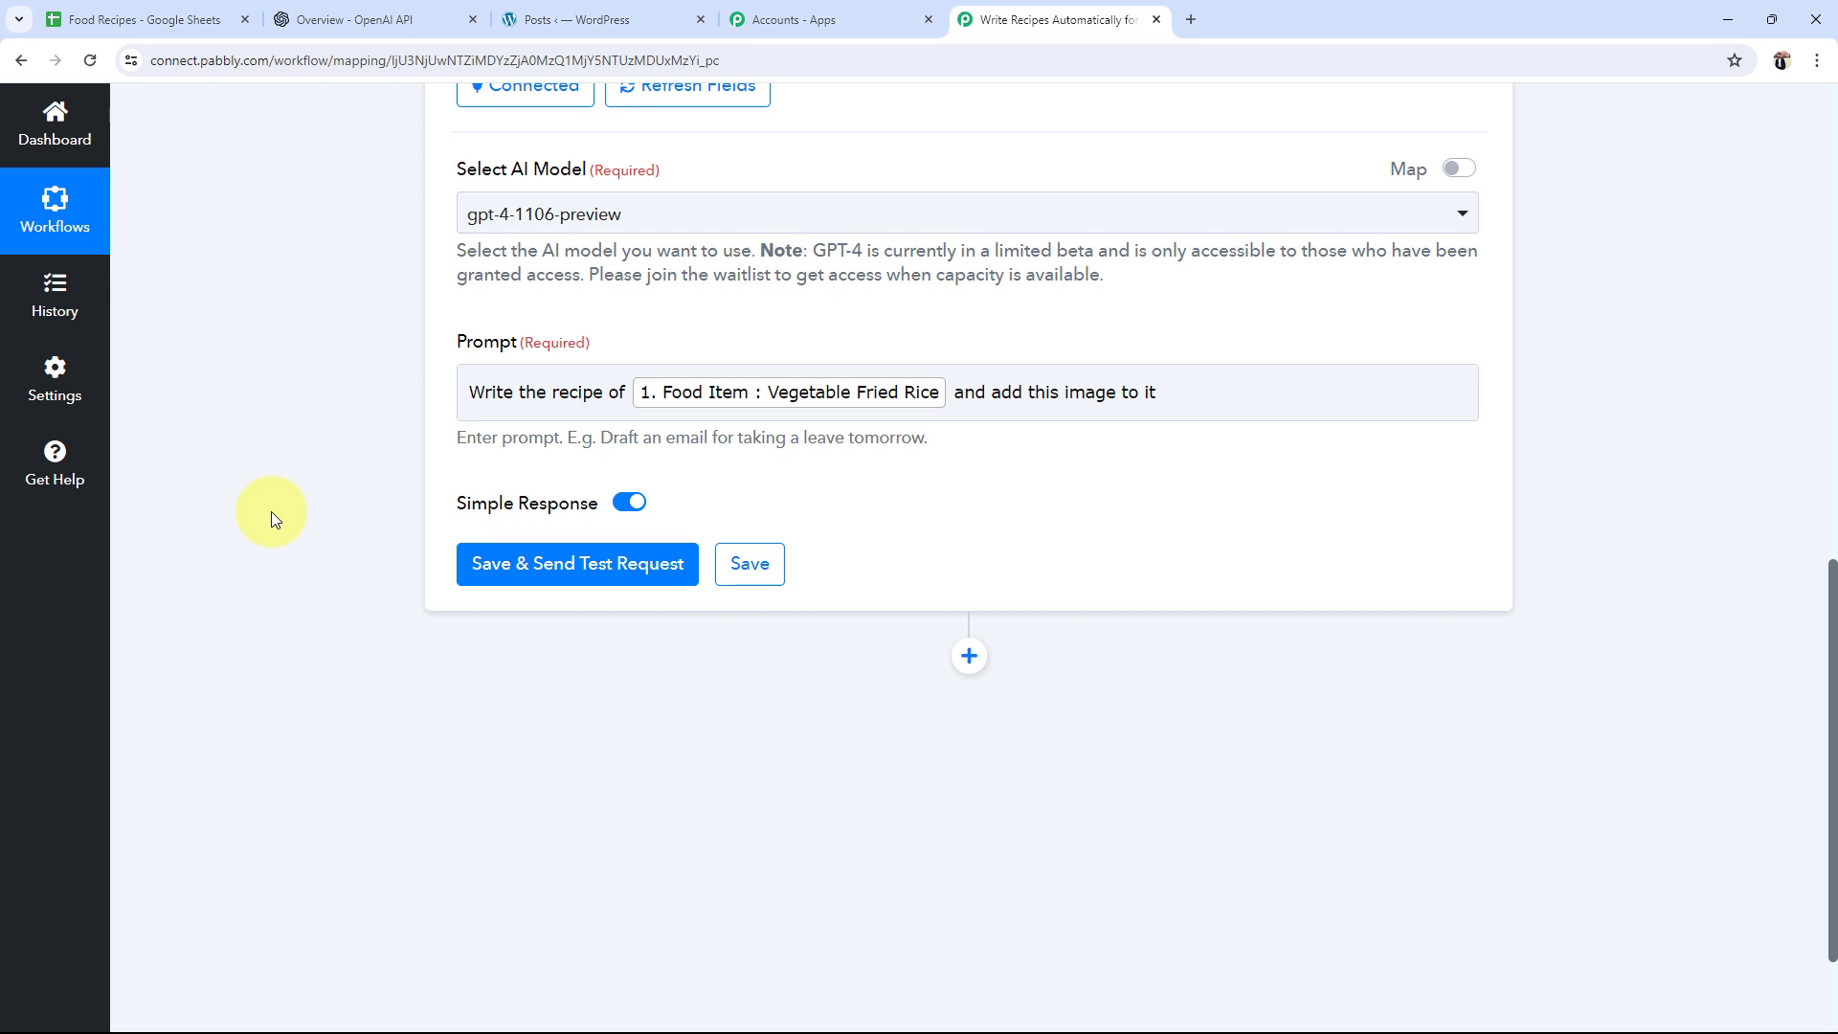
scroll(228, 555, up, 10)
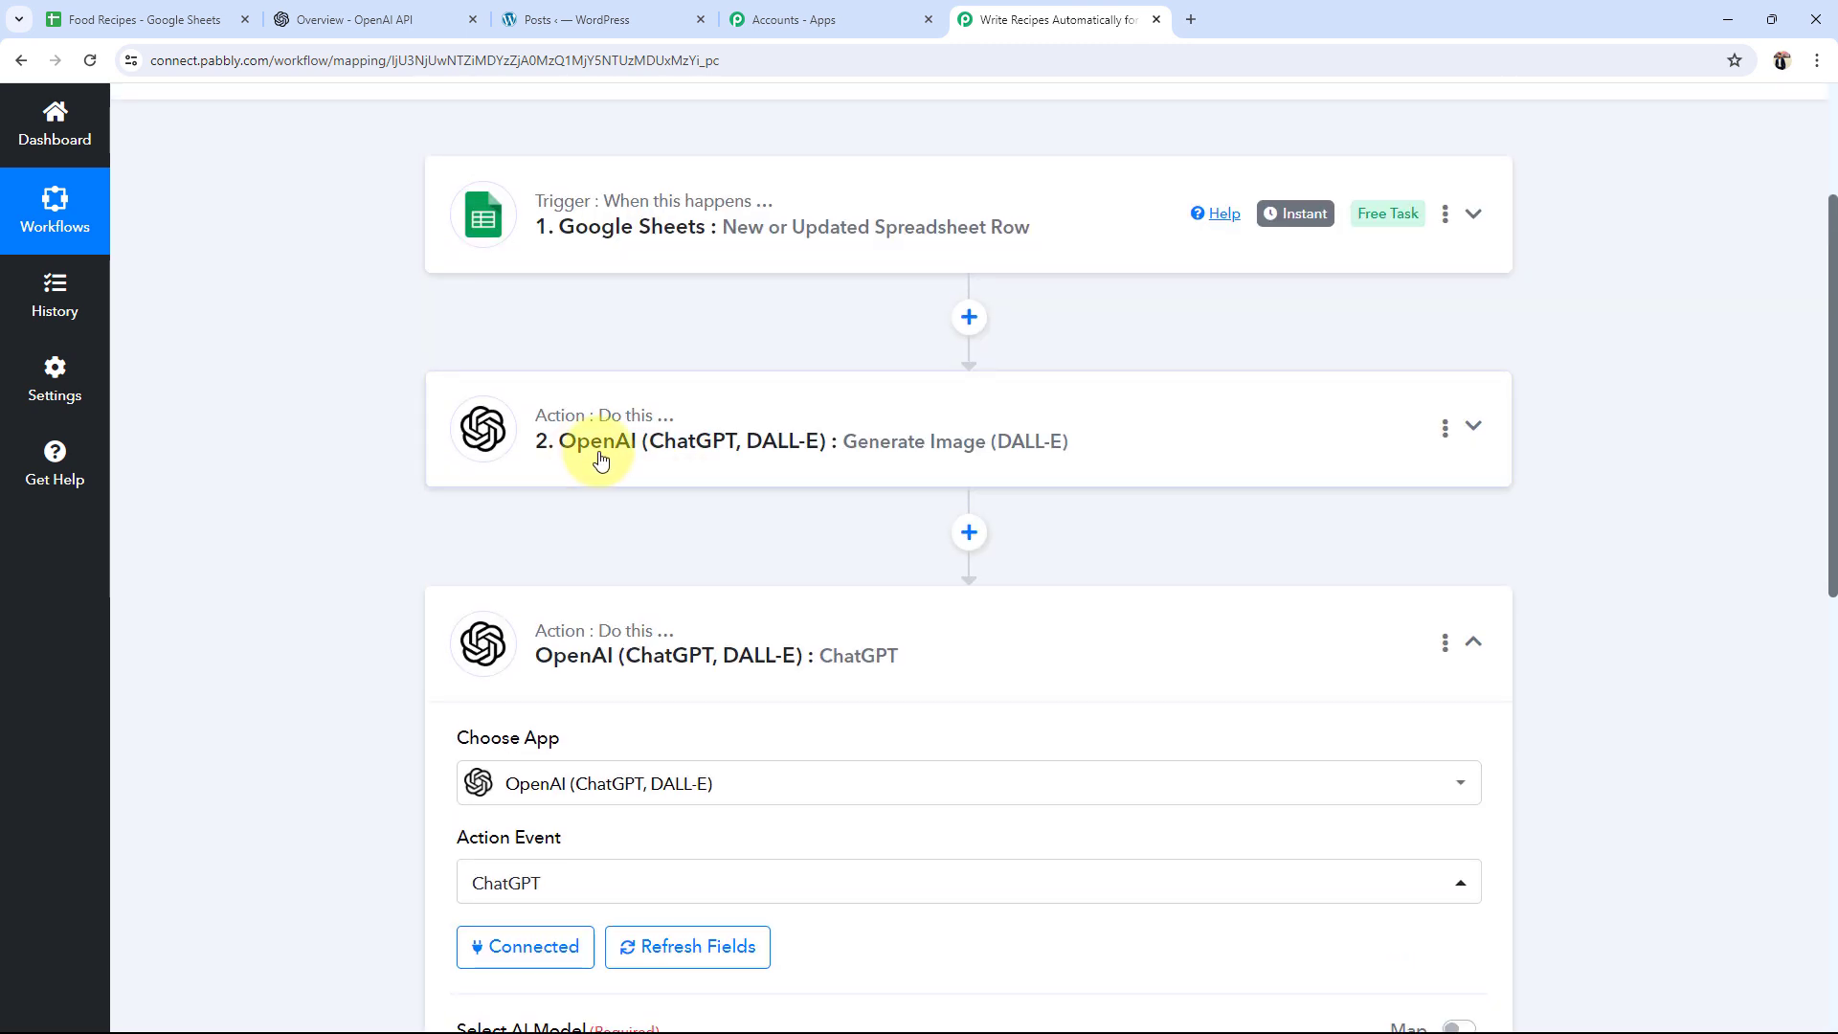
scroll(287, 604, down, 7)
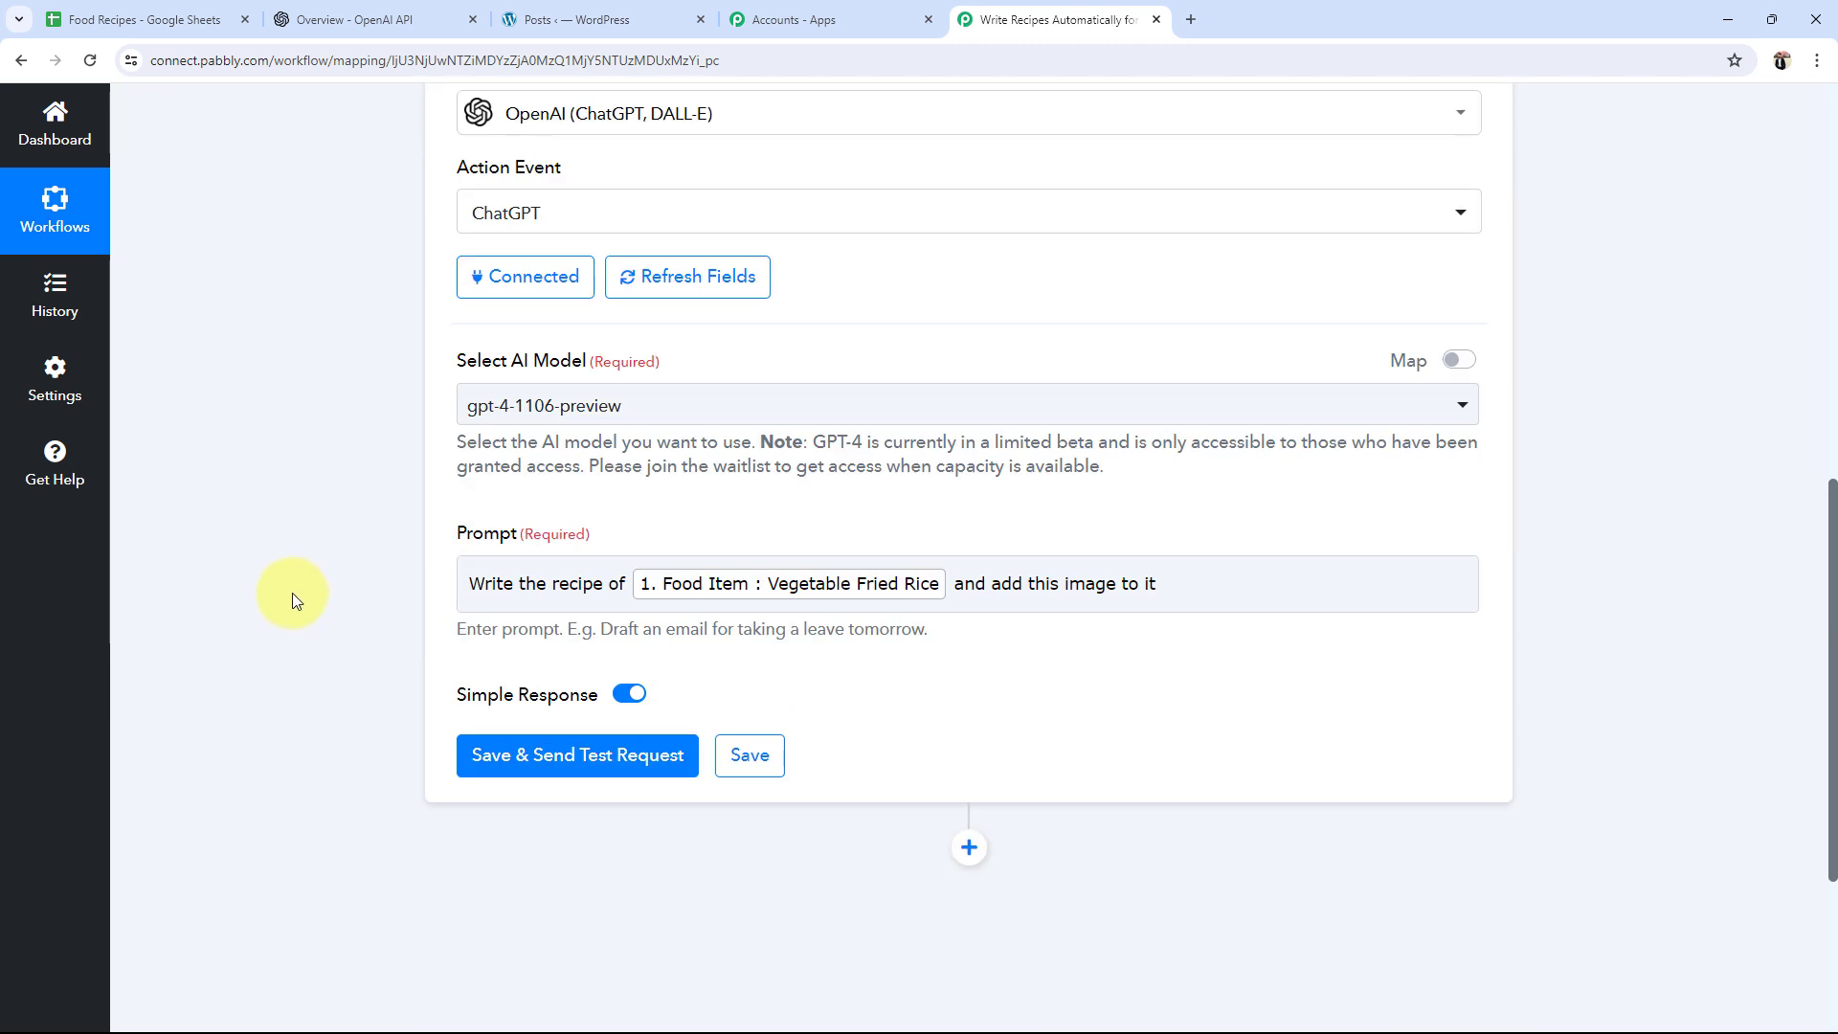
scroll(622, 594, down, 1)
click(1175, 486)
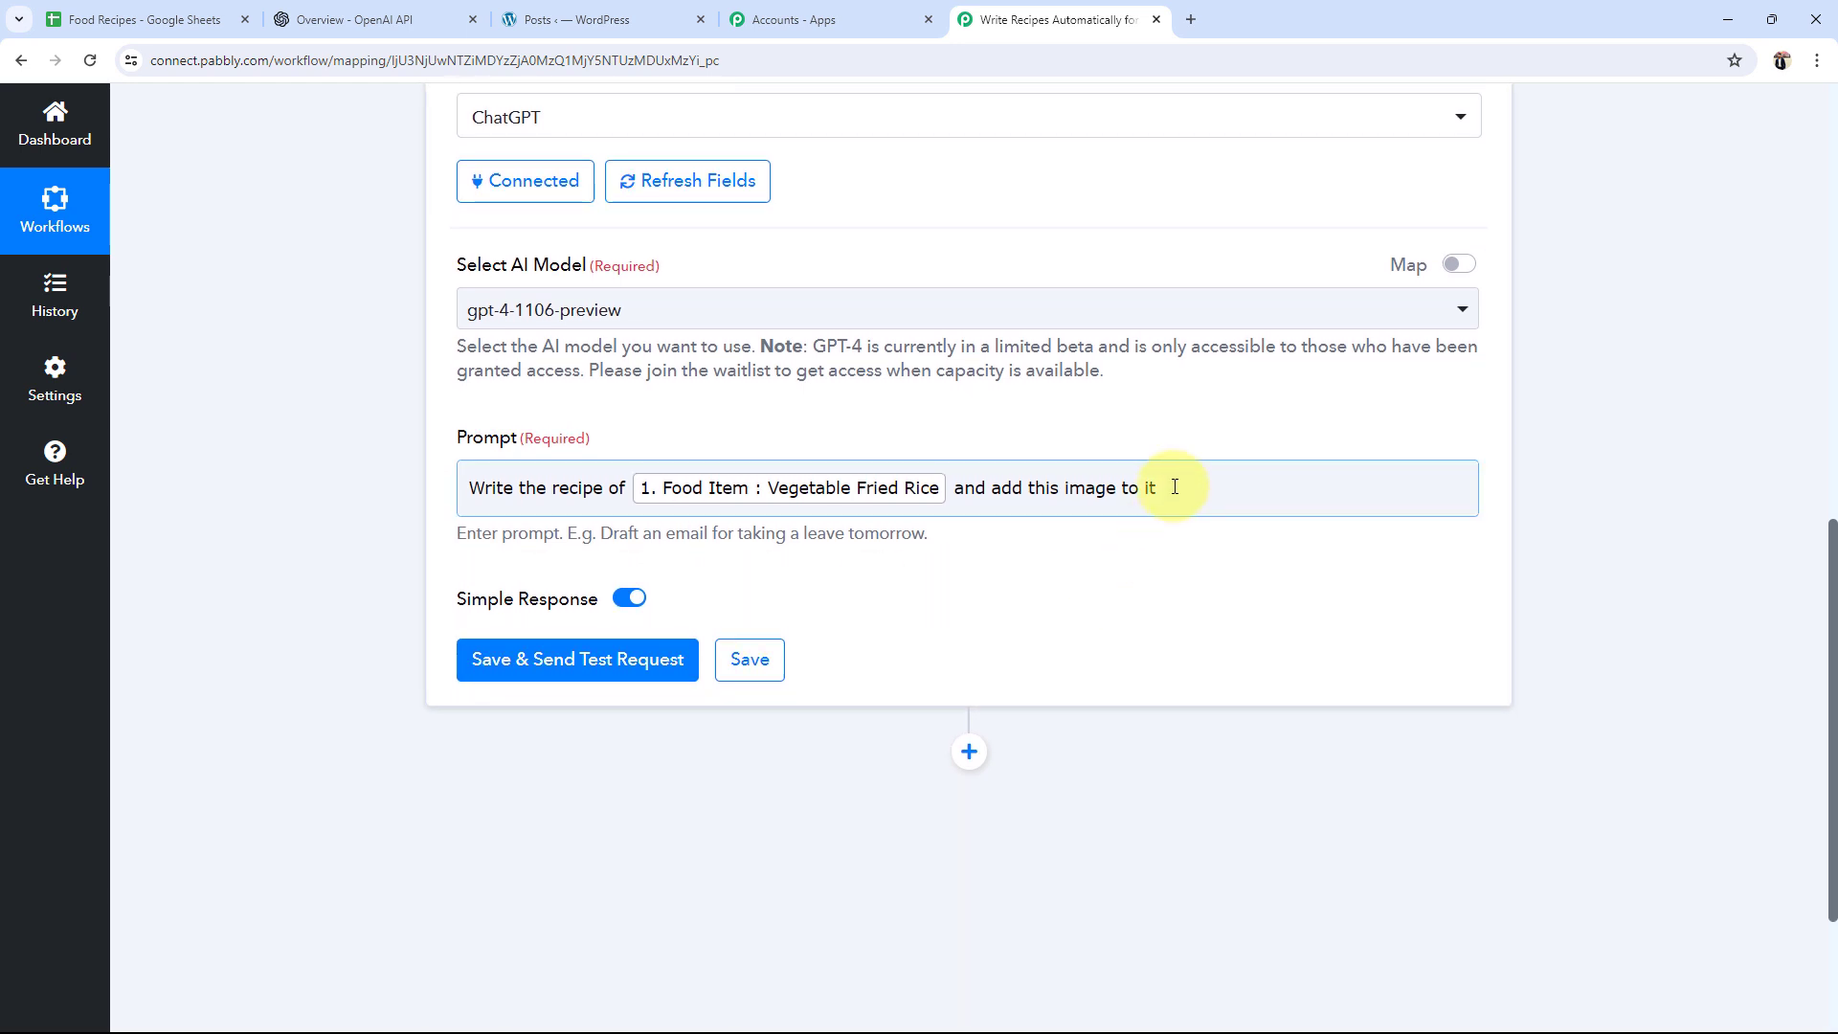
click(1175, 487)
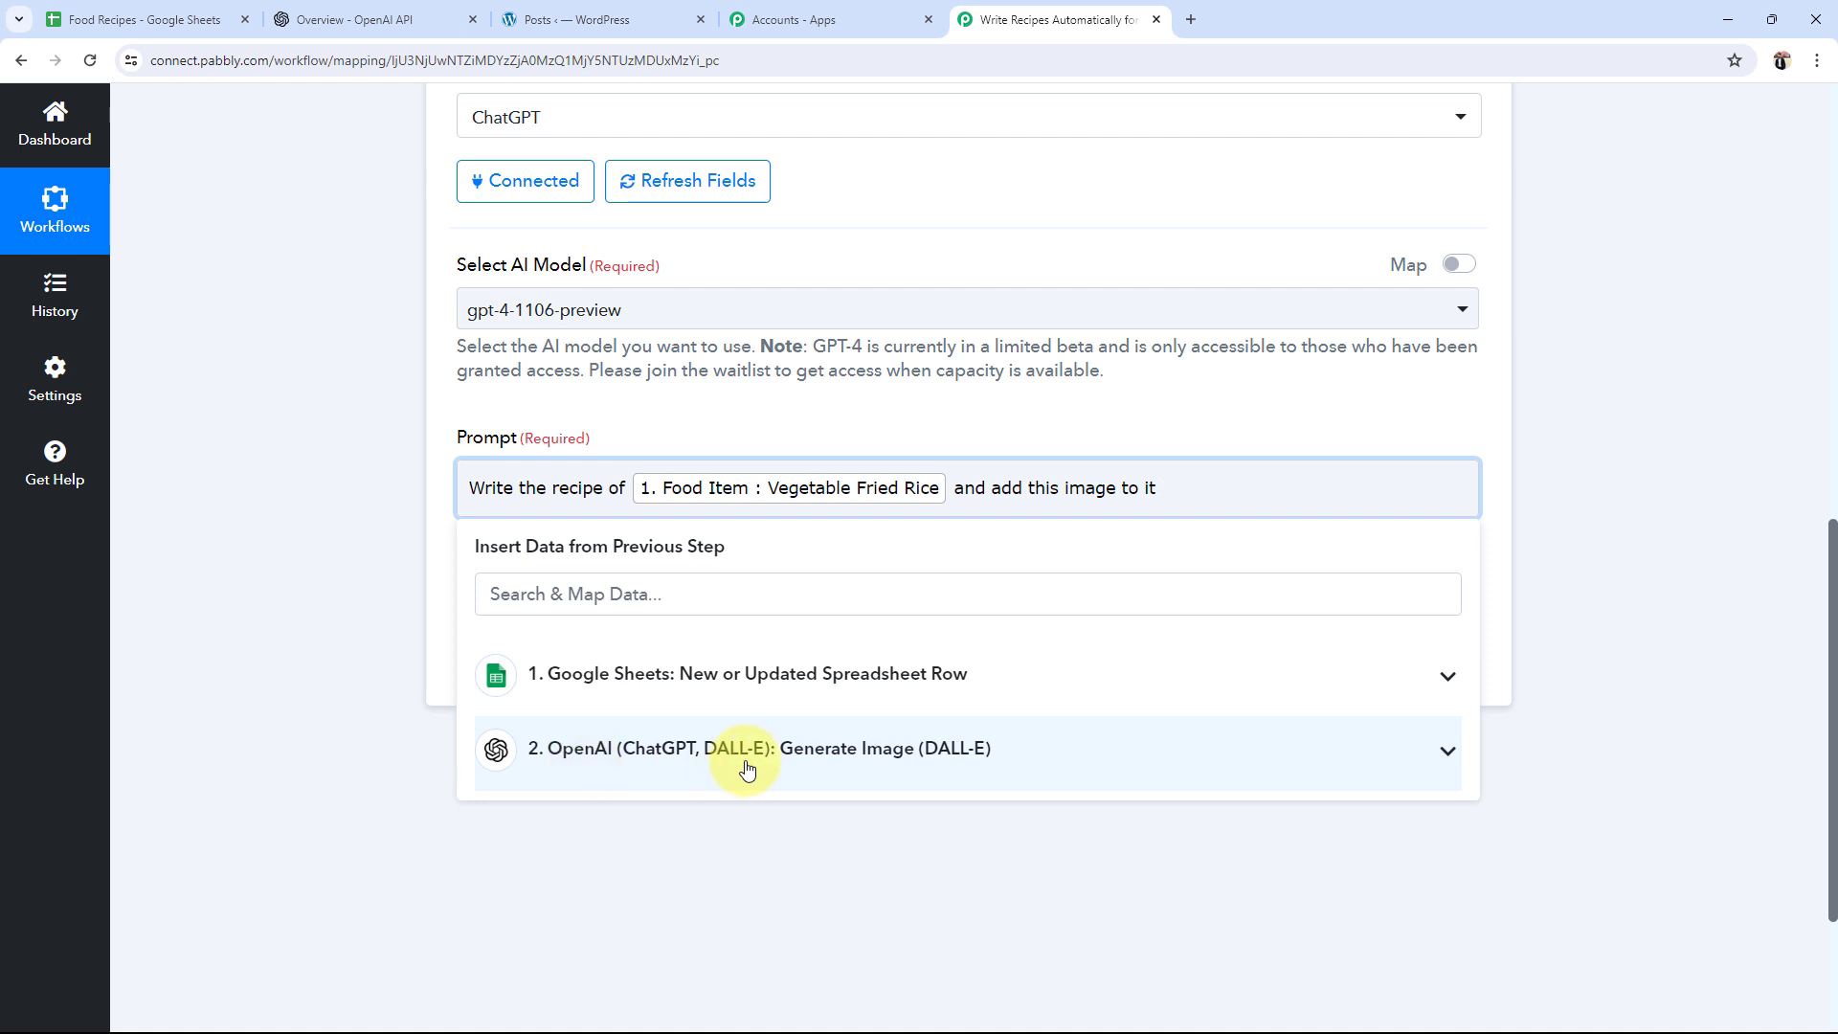
click(1153, 776)
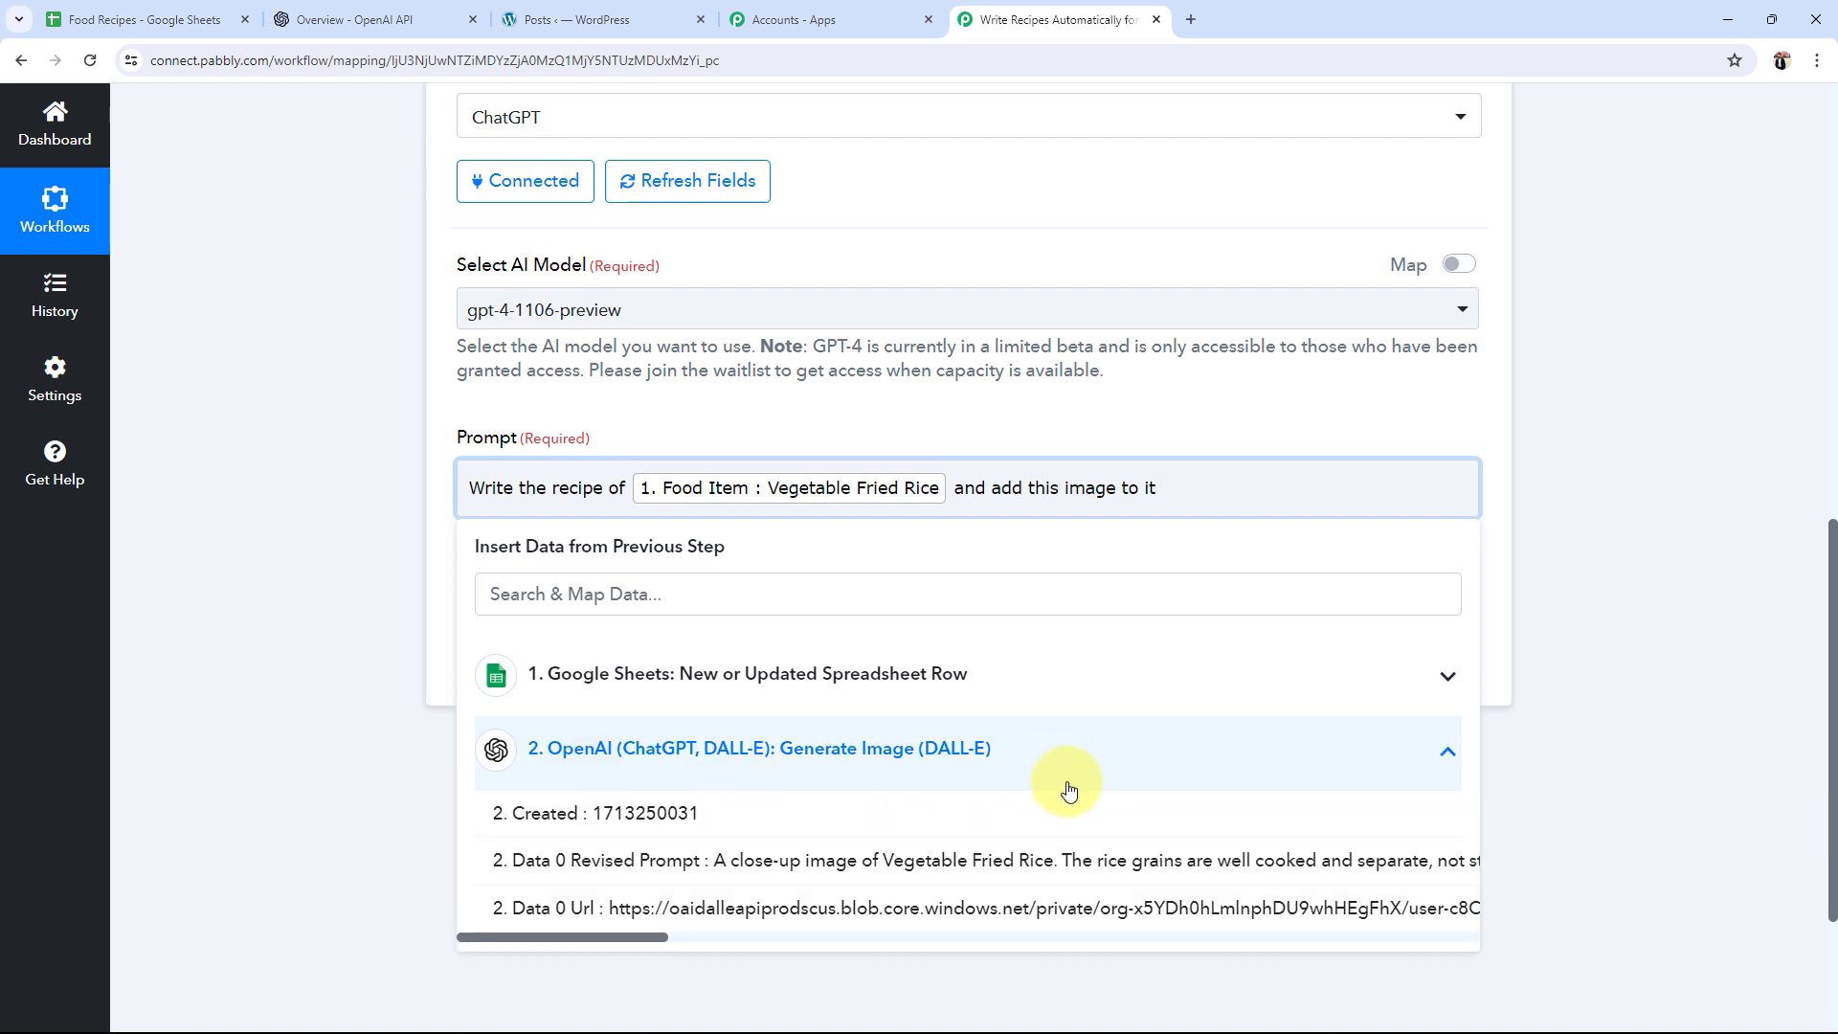
click(675, 908)
click(226, 605)
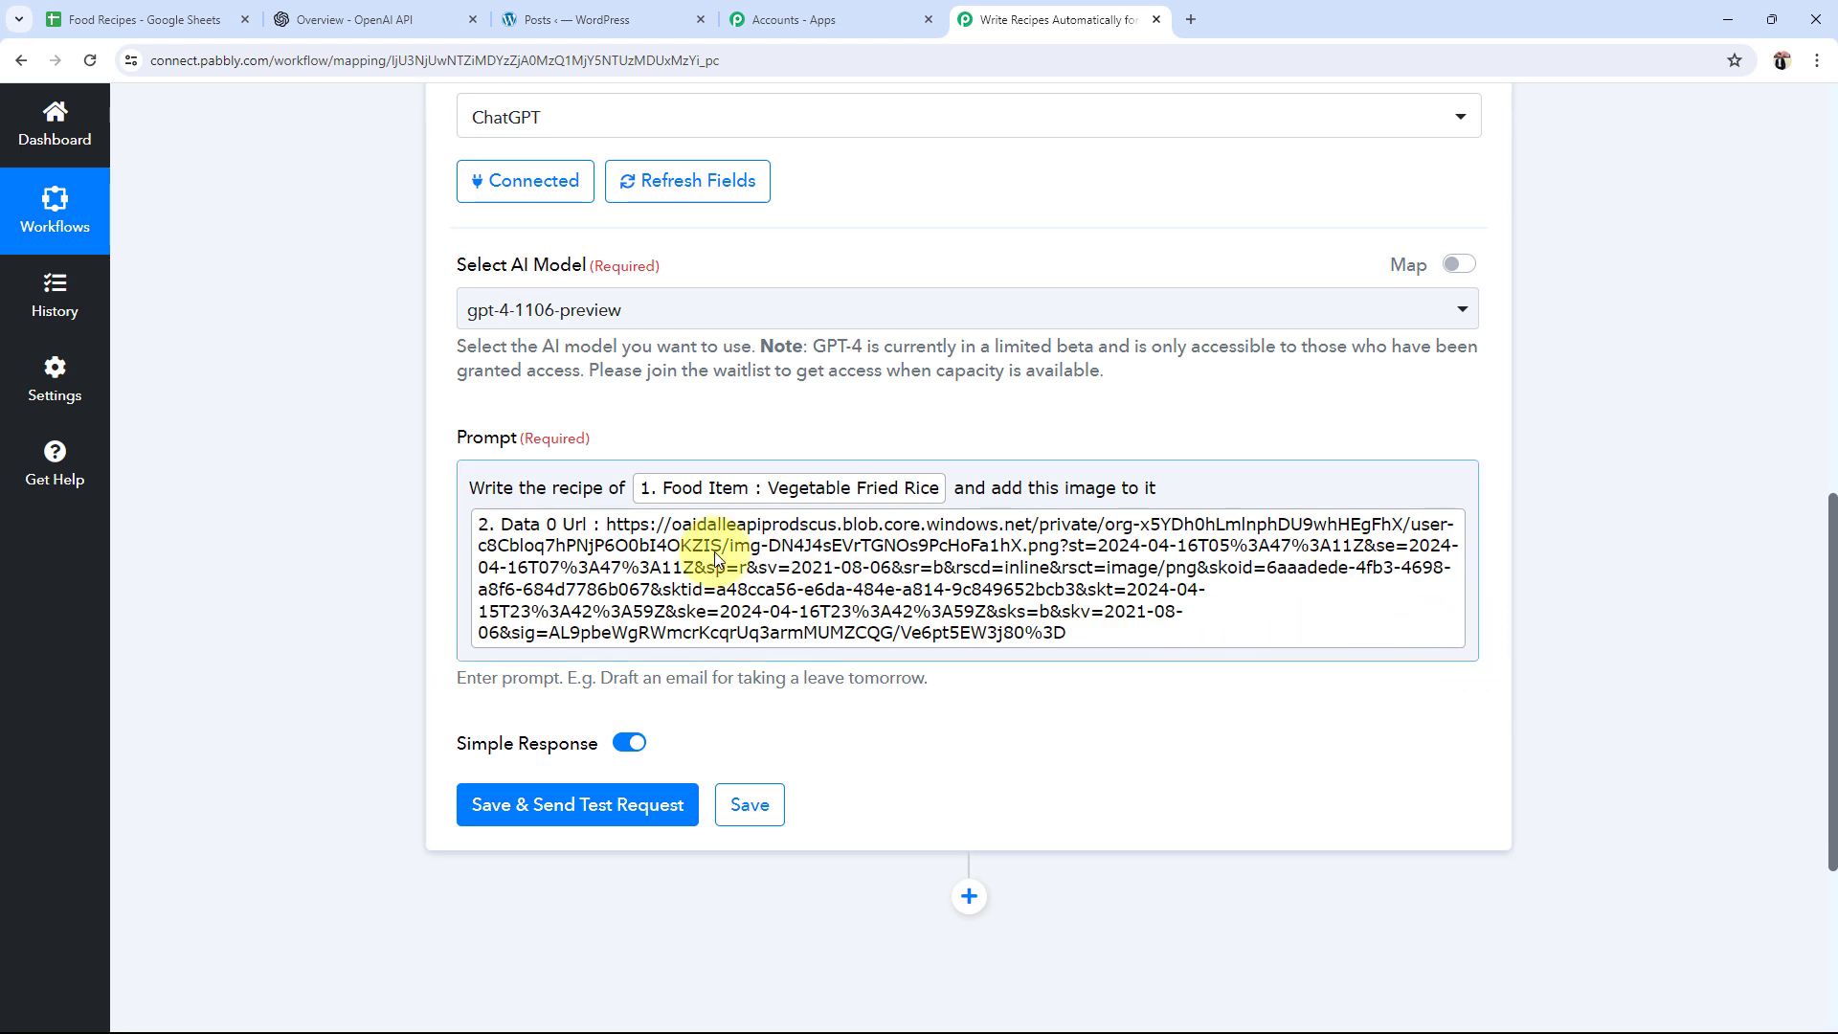
Step: Review the food items in the Food Recipes spreadsheet against the workflow's trigger and image steps, then return to the ChatGPT prompt
click(149, 19)
click(1054, 19)
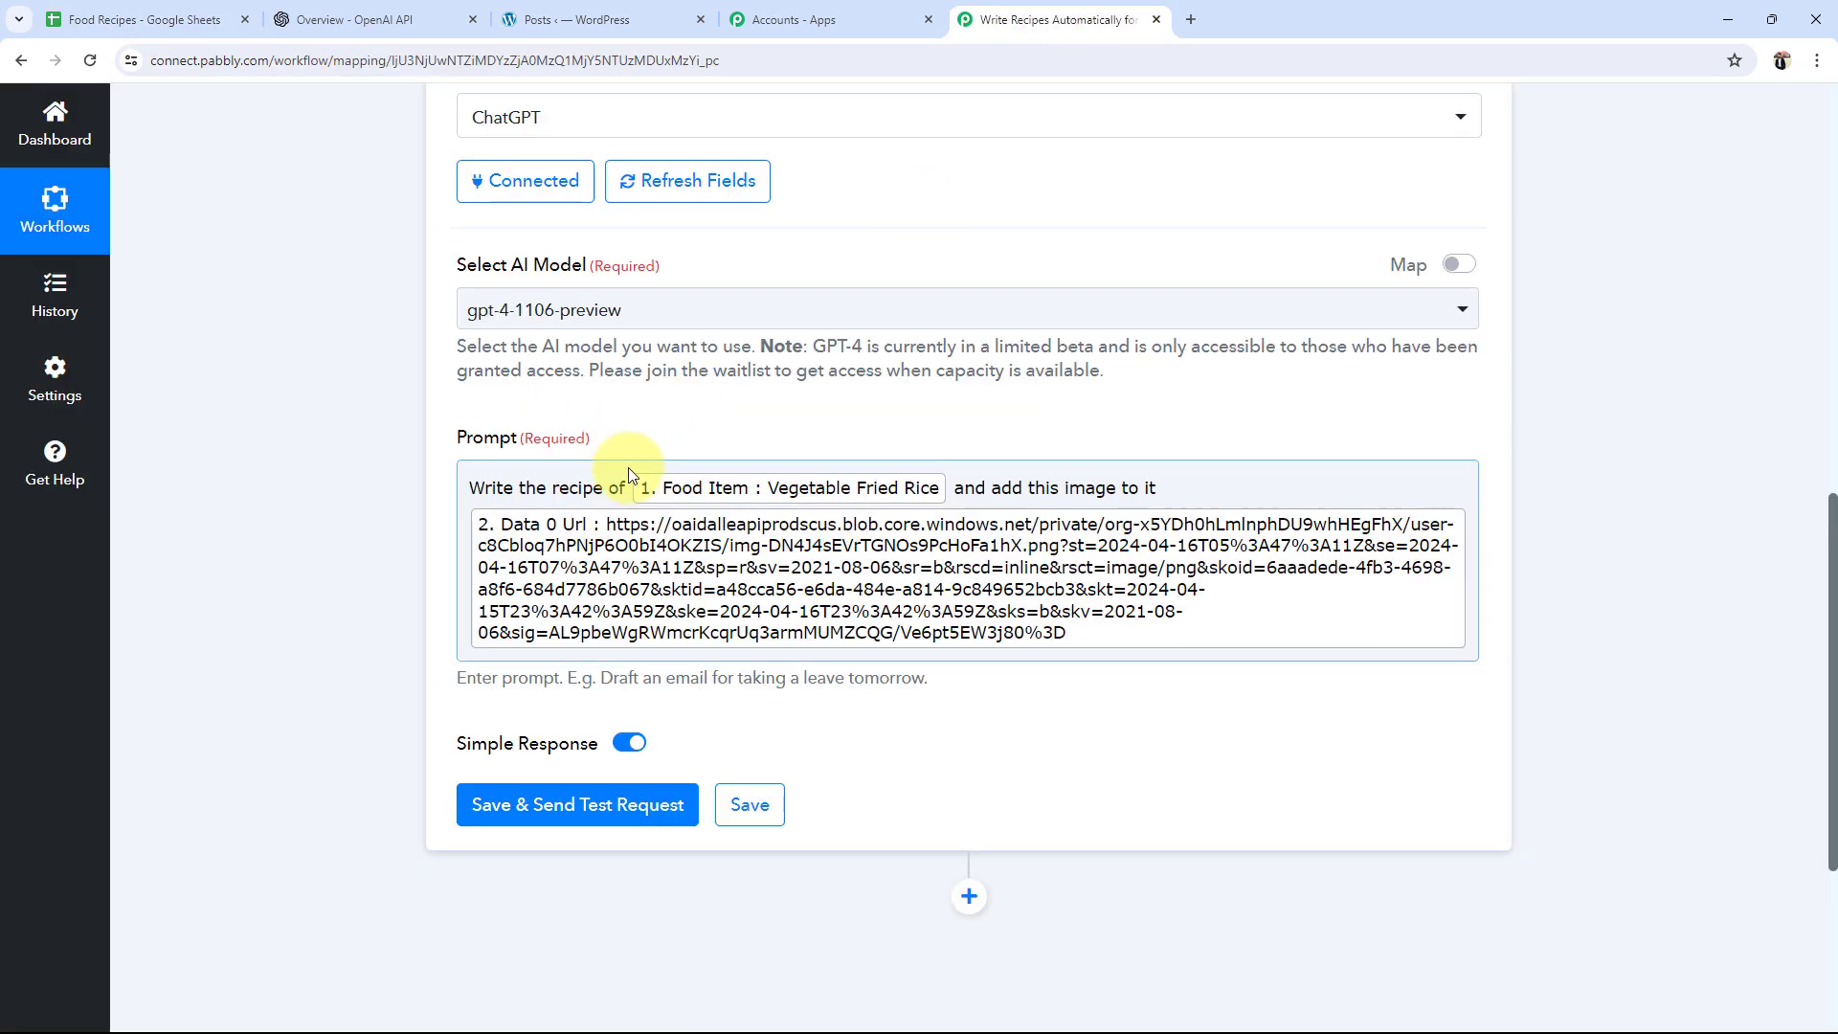
scroll(320, 487, up, 7)
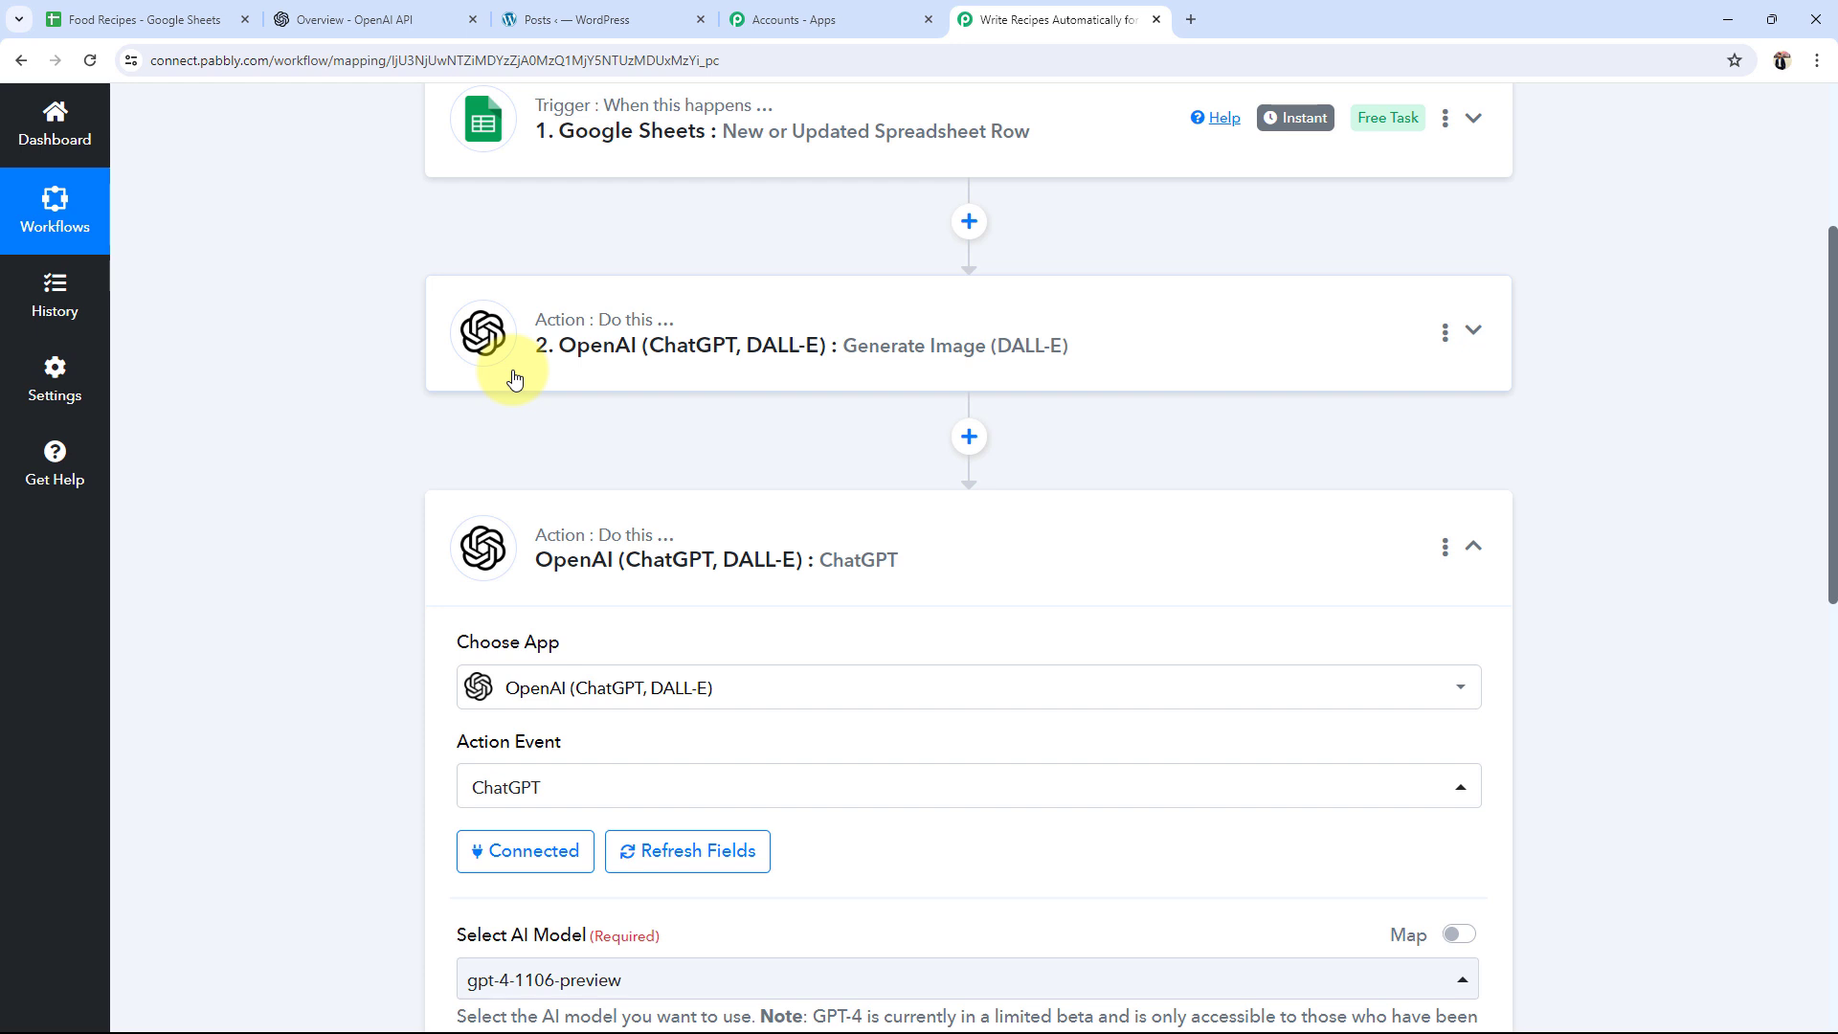
click(135, 15)
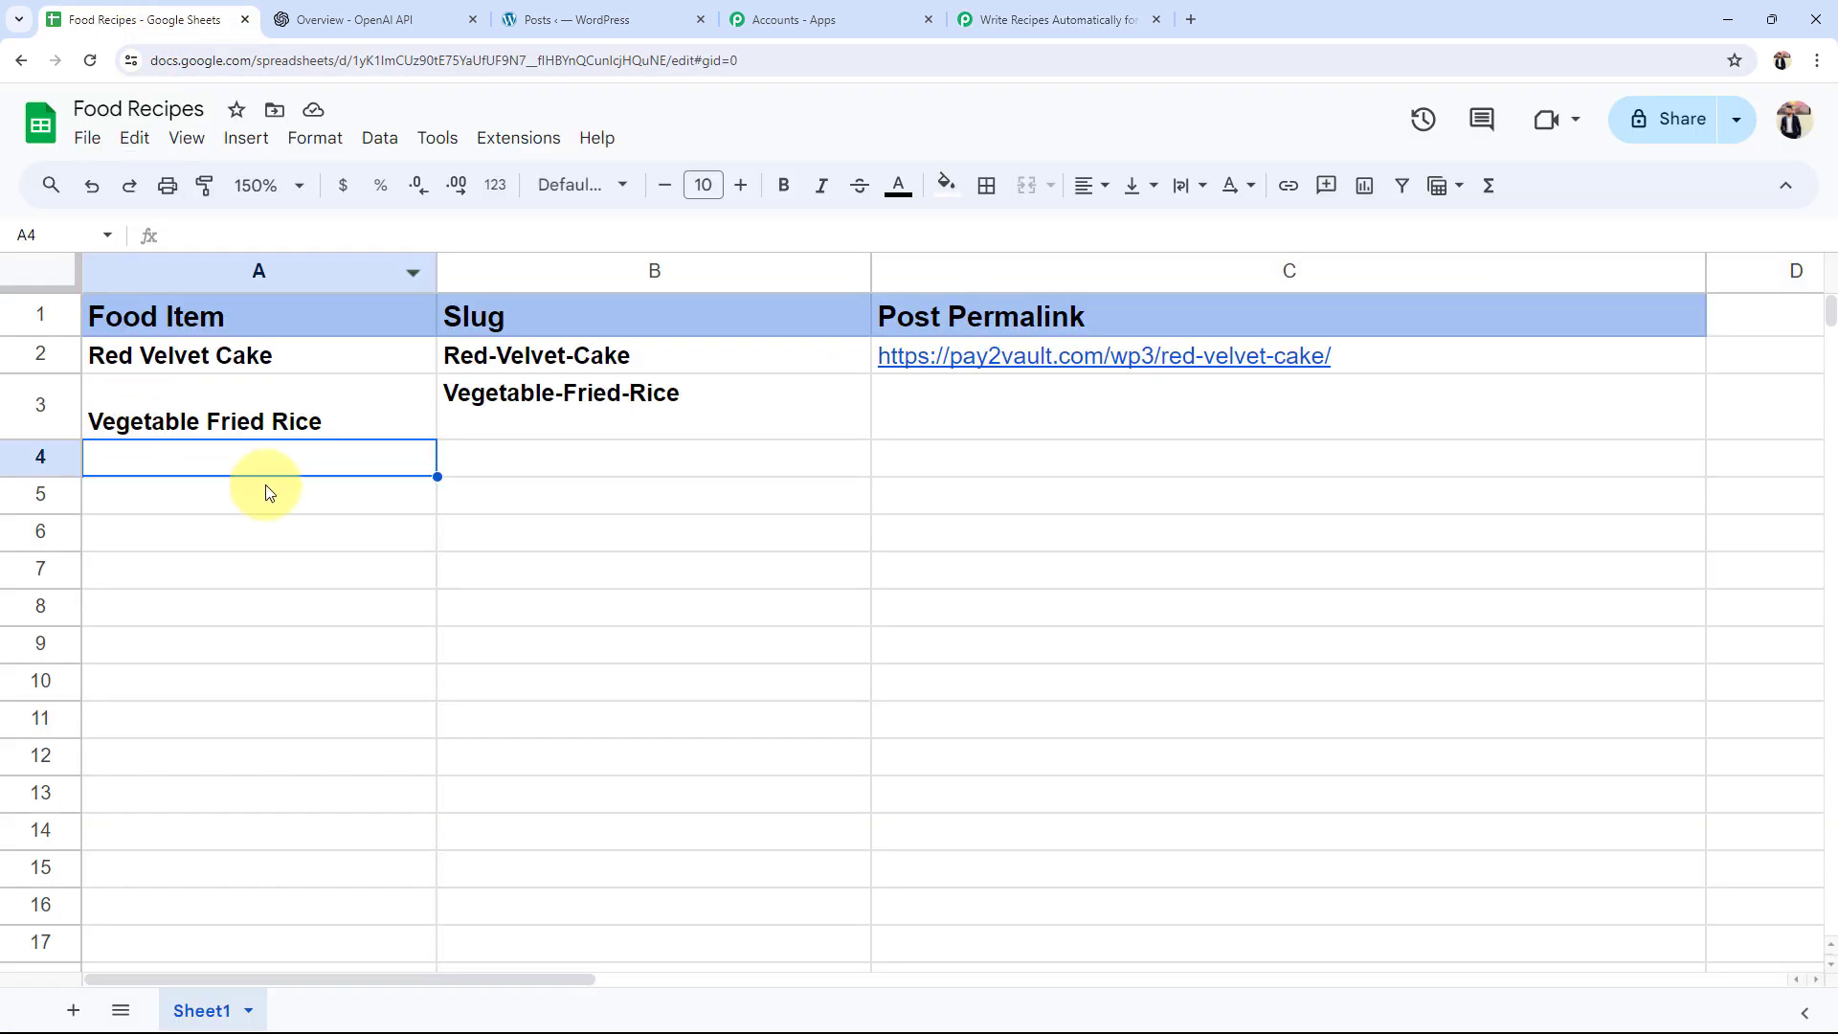
click(1066, 10)
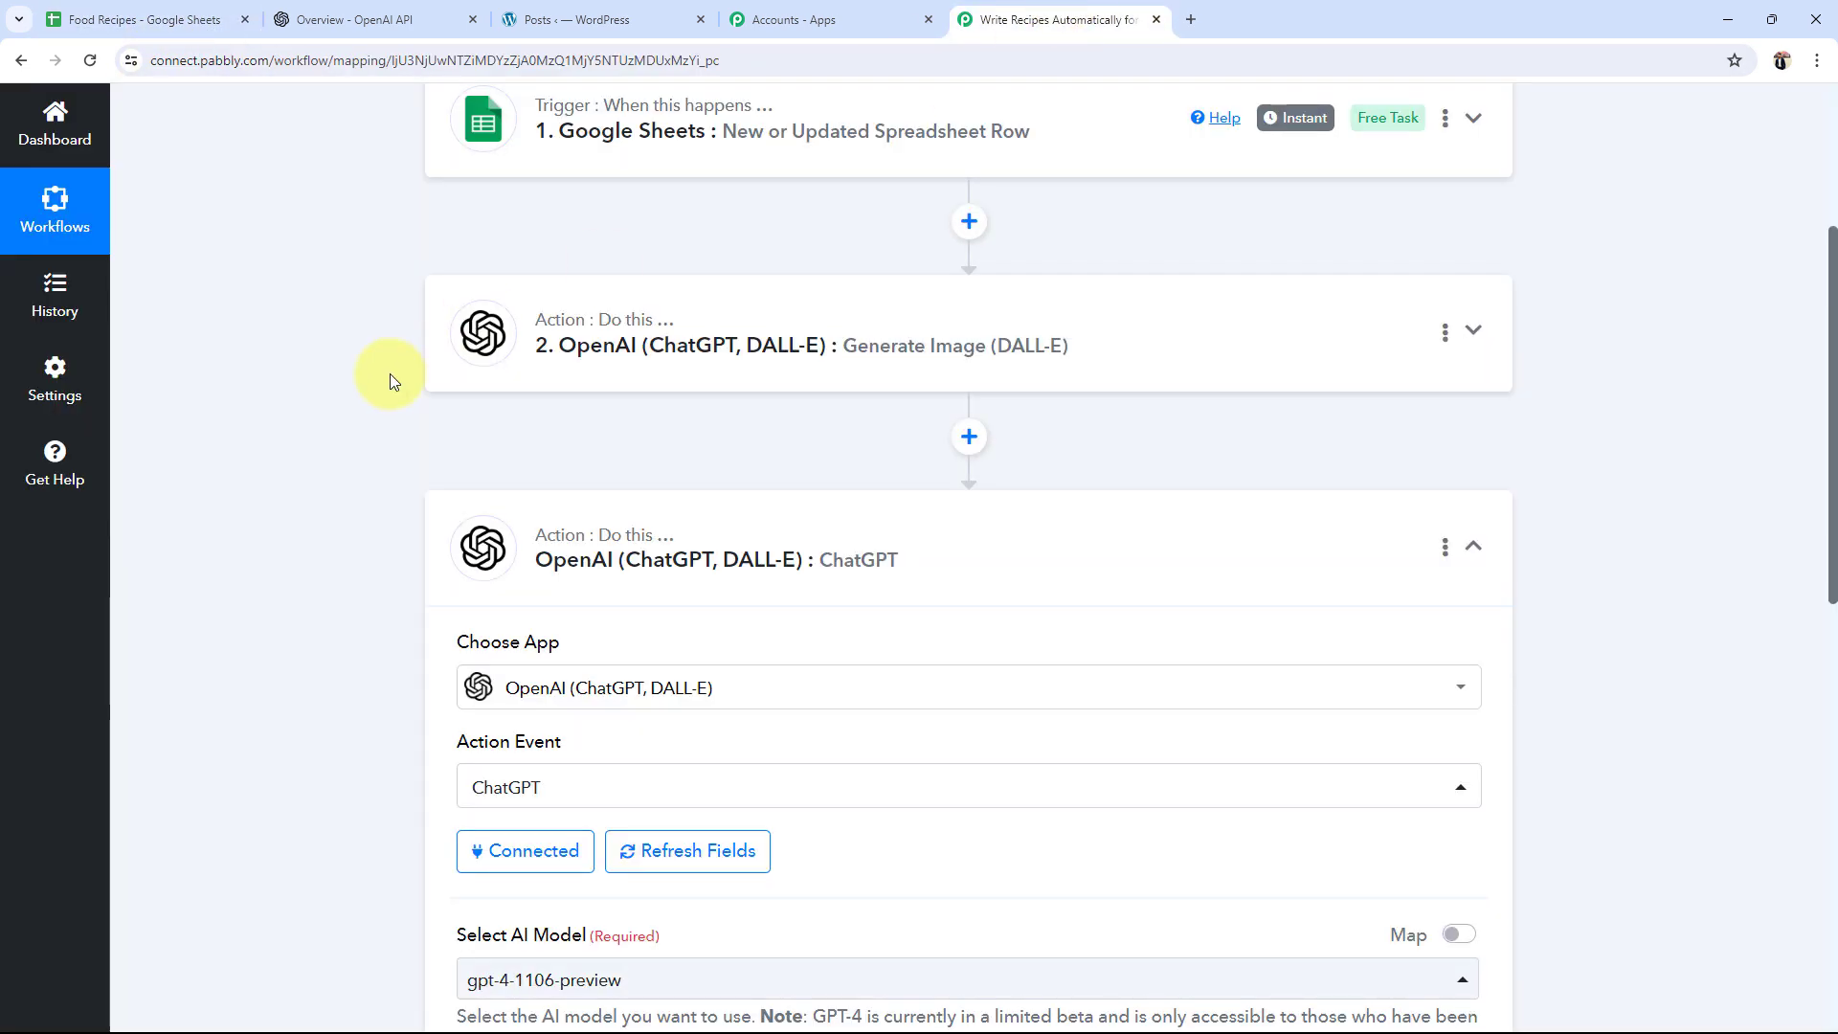
scroll(348, 440, down, 5)
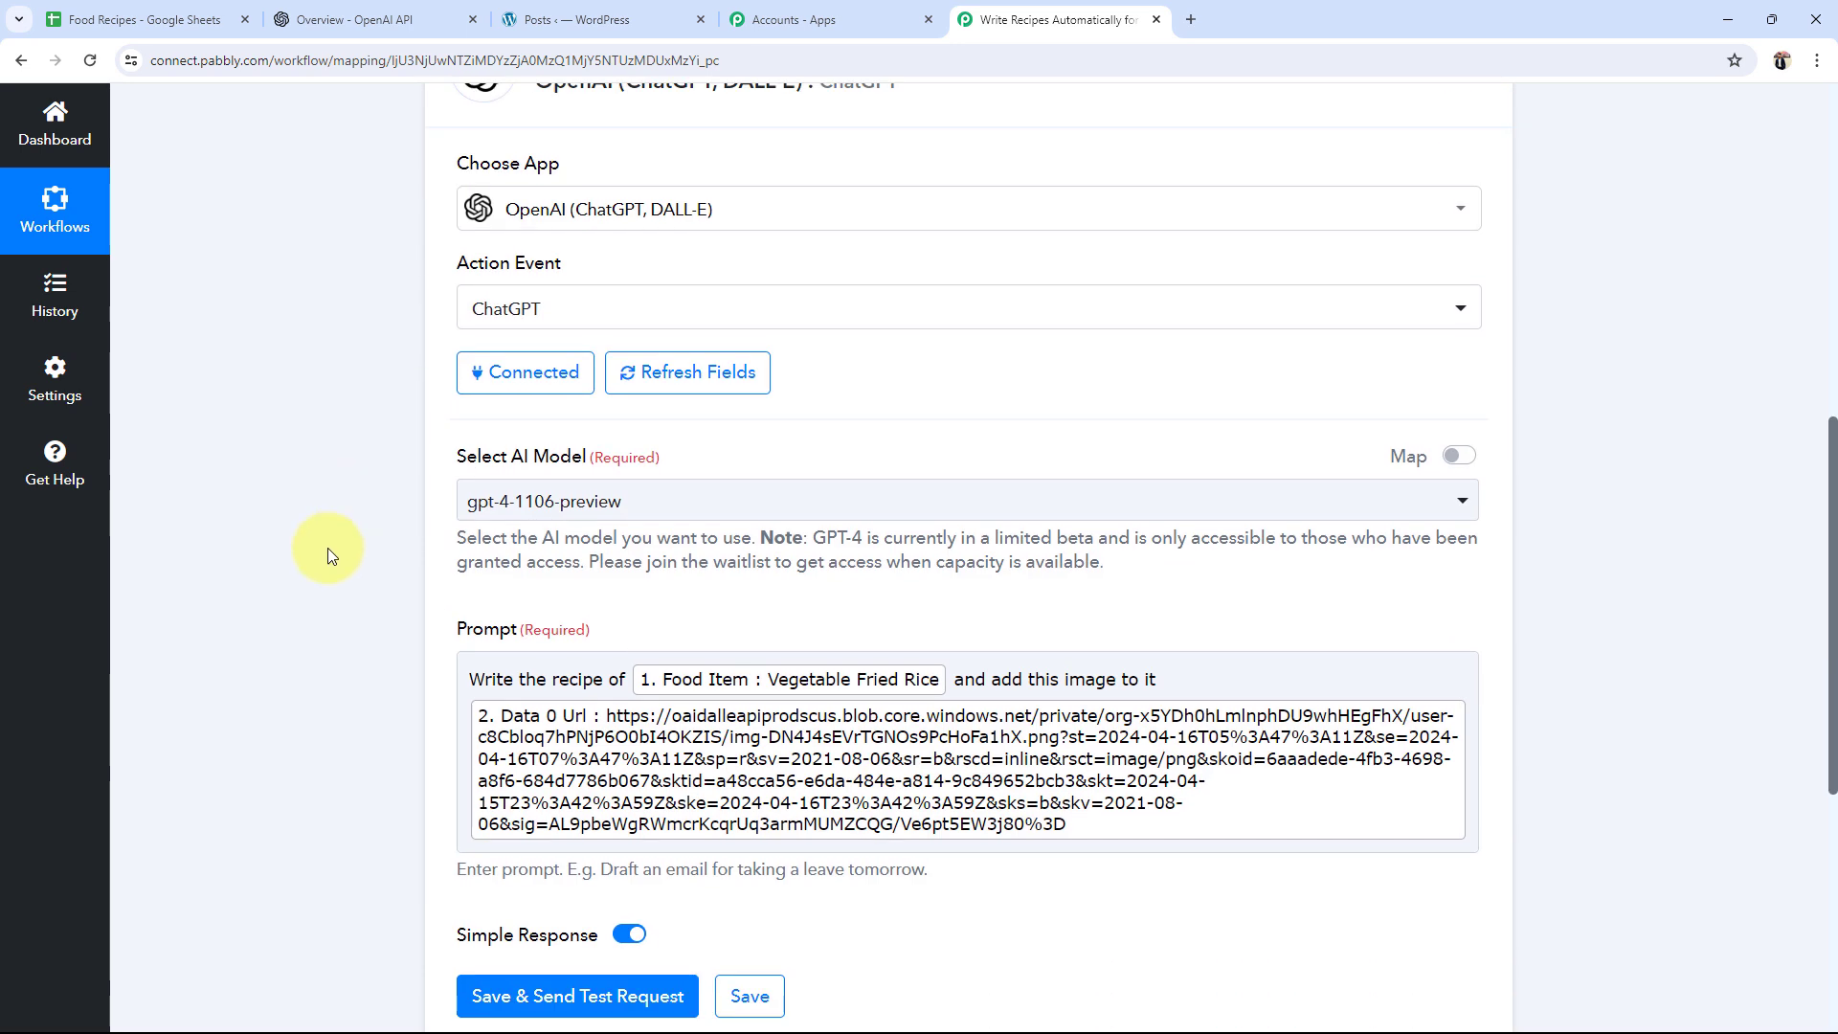
click(202, 720)
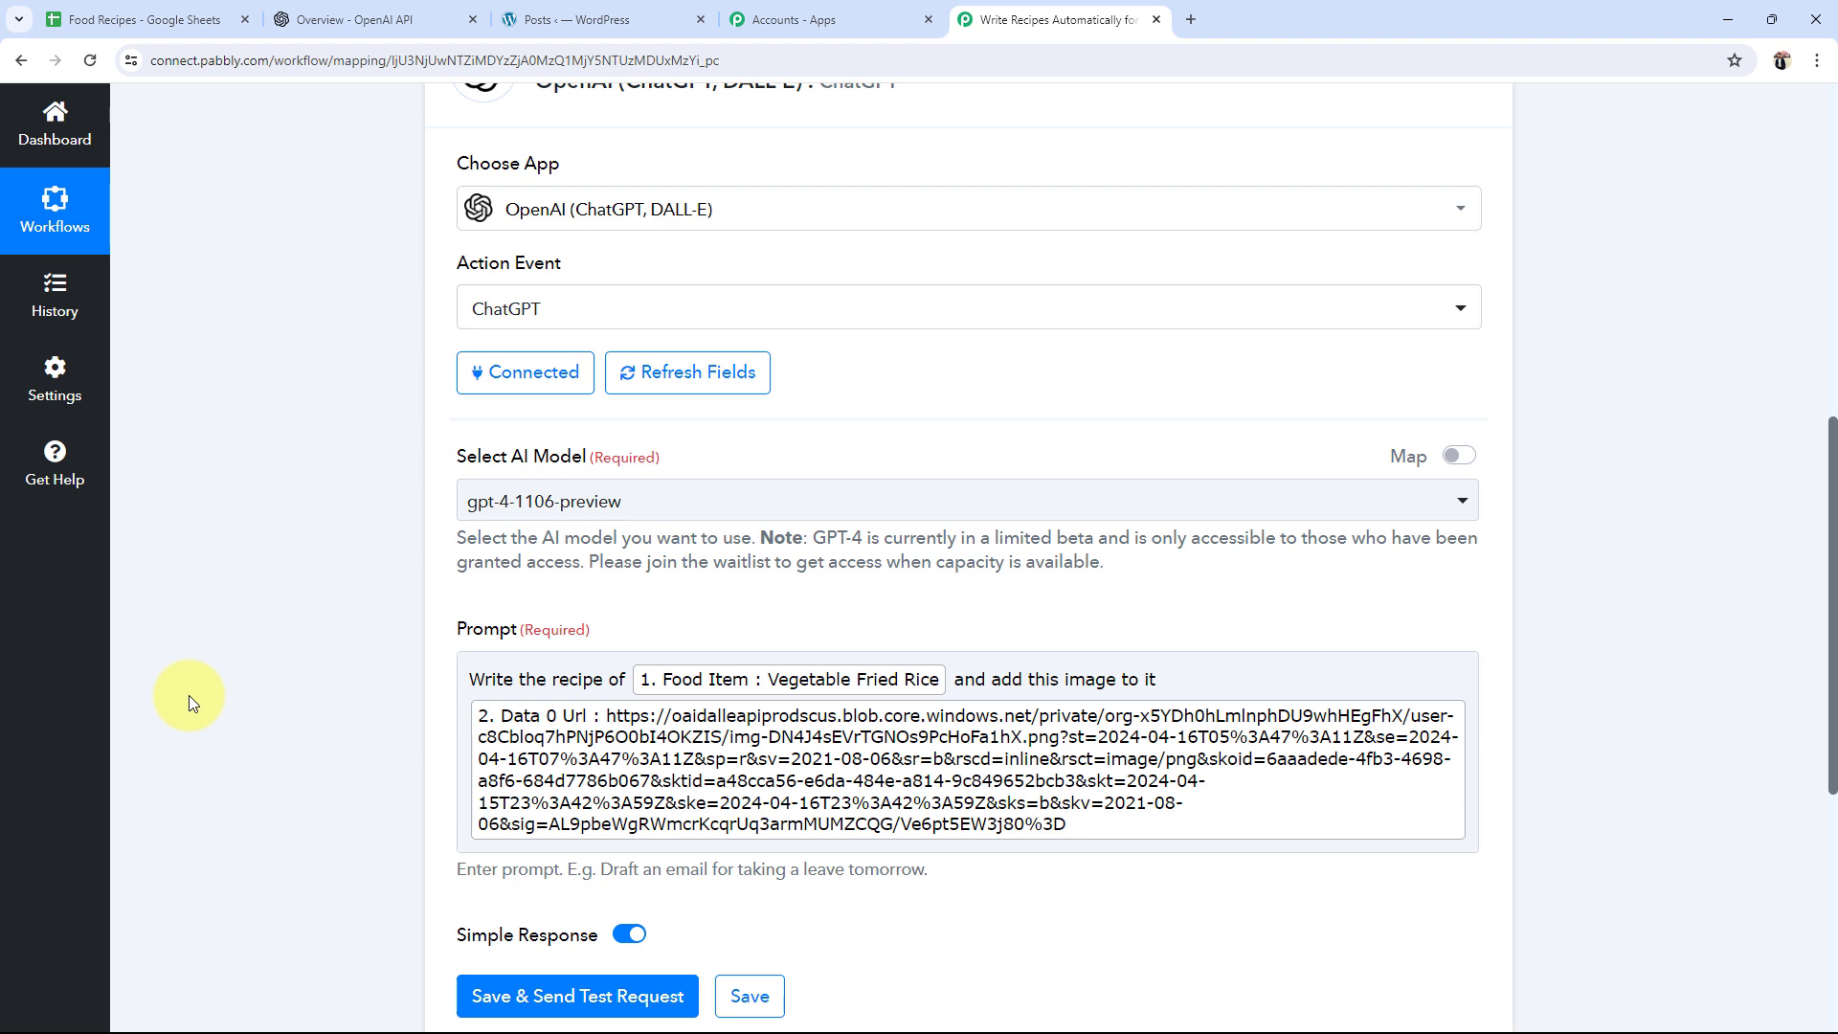
Step: Append prompt instructions to insert the image after the 1st paragraph, format for WordPress with HTML tags but no HTML body, and omit the title heading
scroll(316, 699, down, 1)
click(1459, 727)
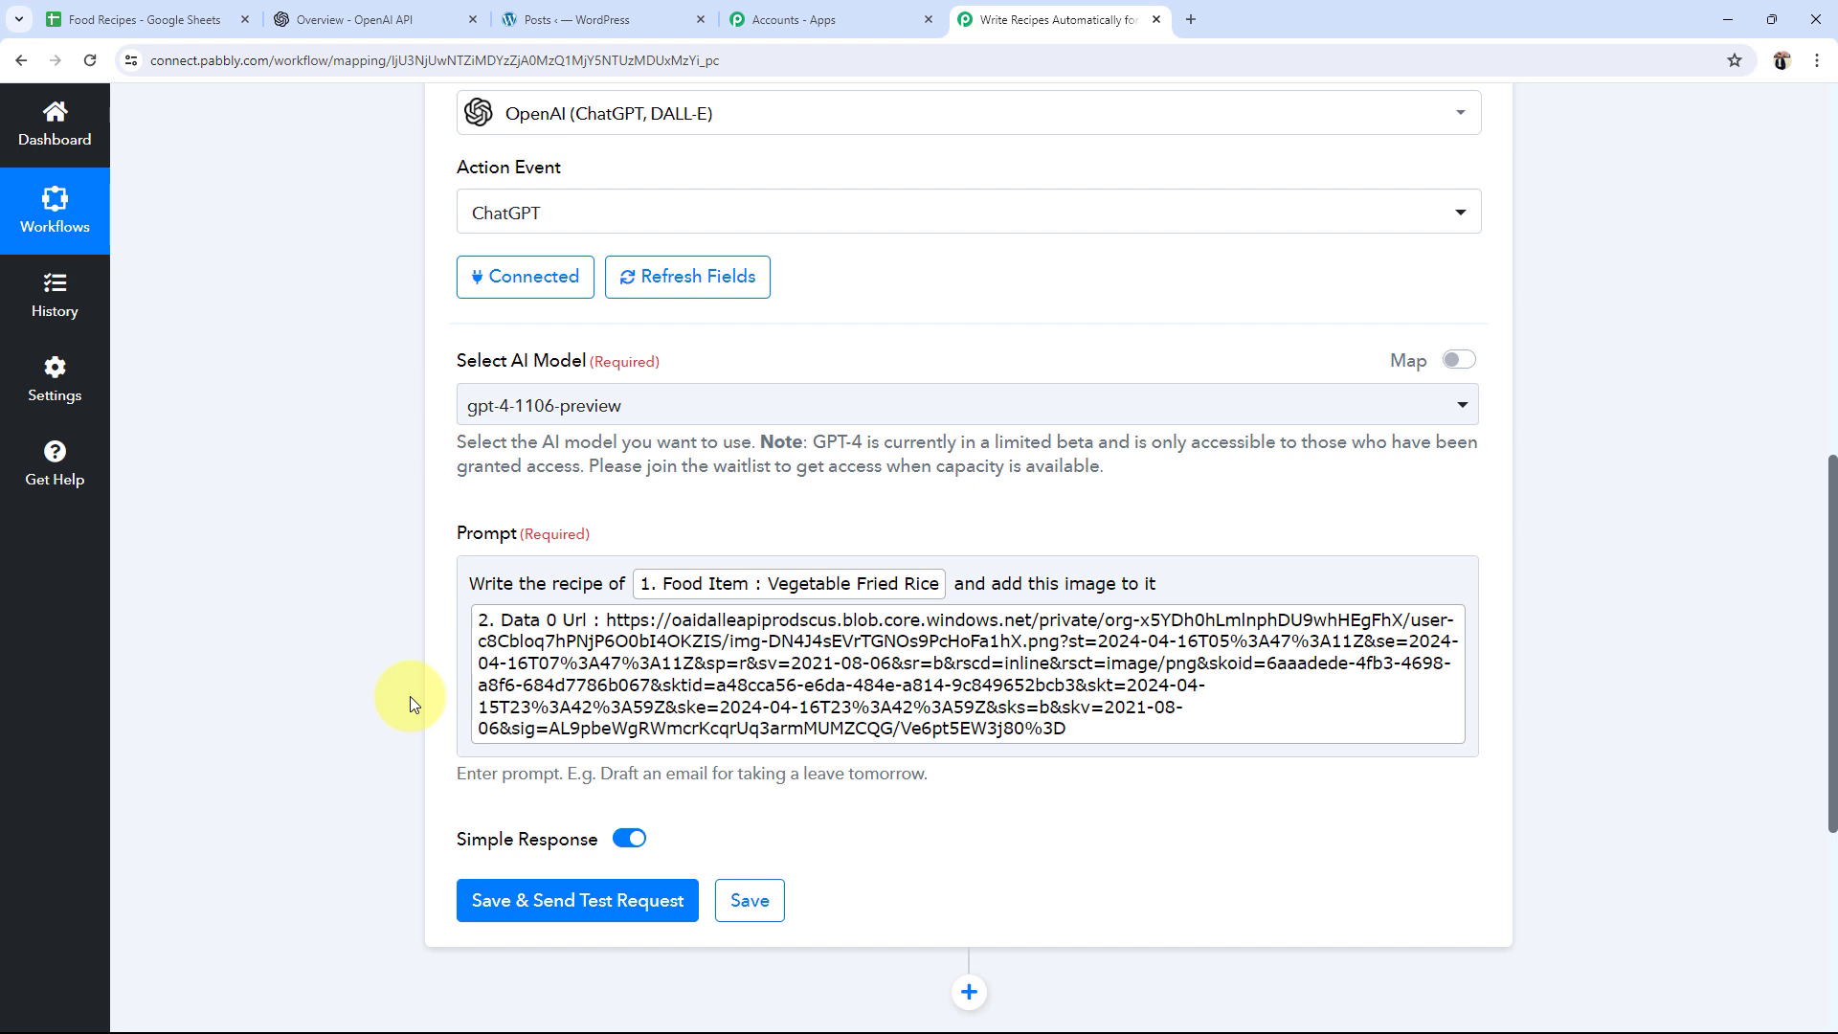
click(1470, 734)
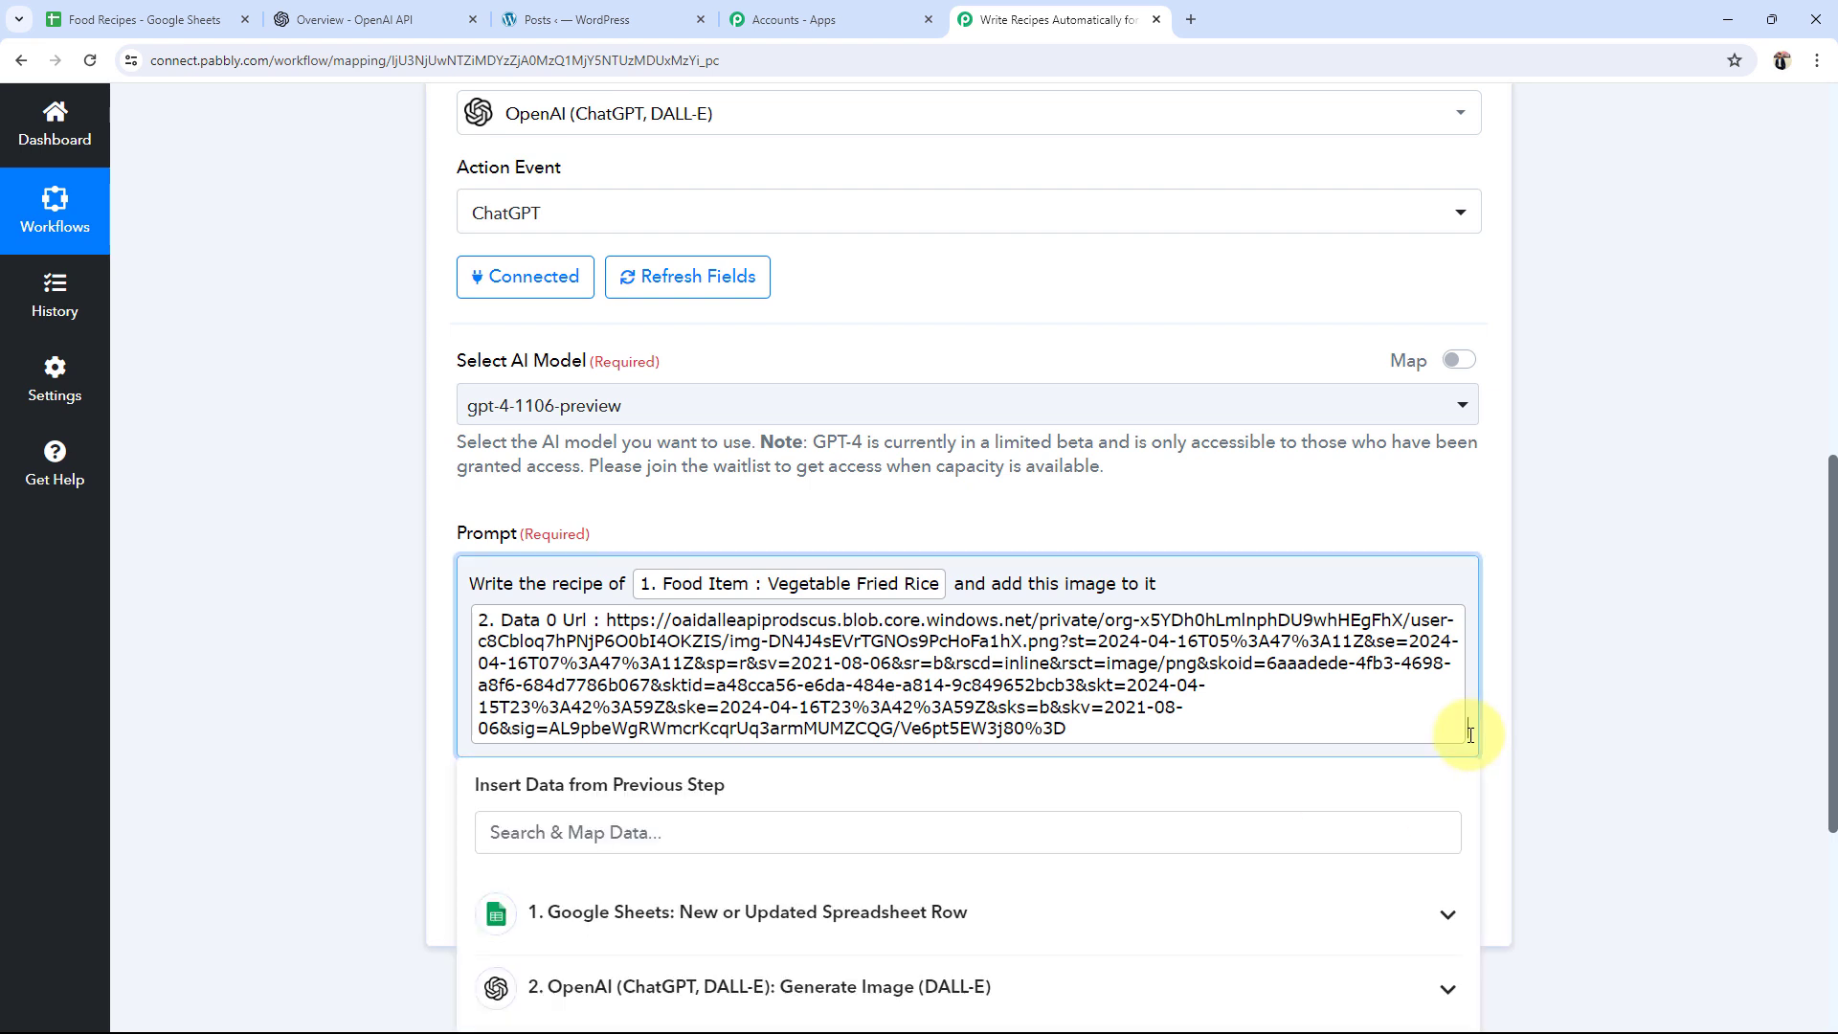
text(Make sure that image will insert after 1st paragraph. Please use the HTML Tags for the proper formatting of this article as I'm going to publish this article on WordPress Website. Do not use the HTML body, only use the proper HTML Tags for the formatting. Do not include the Title of the blog as a heading to start, just write the actual content and use HTML tags for proper formatting)
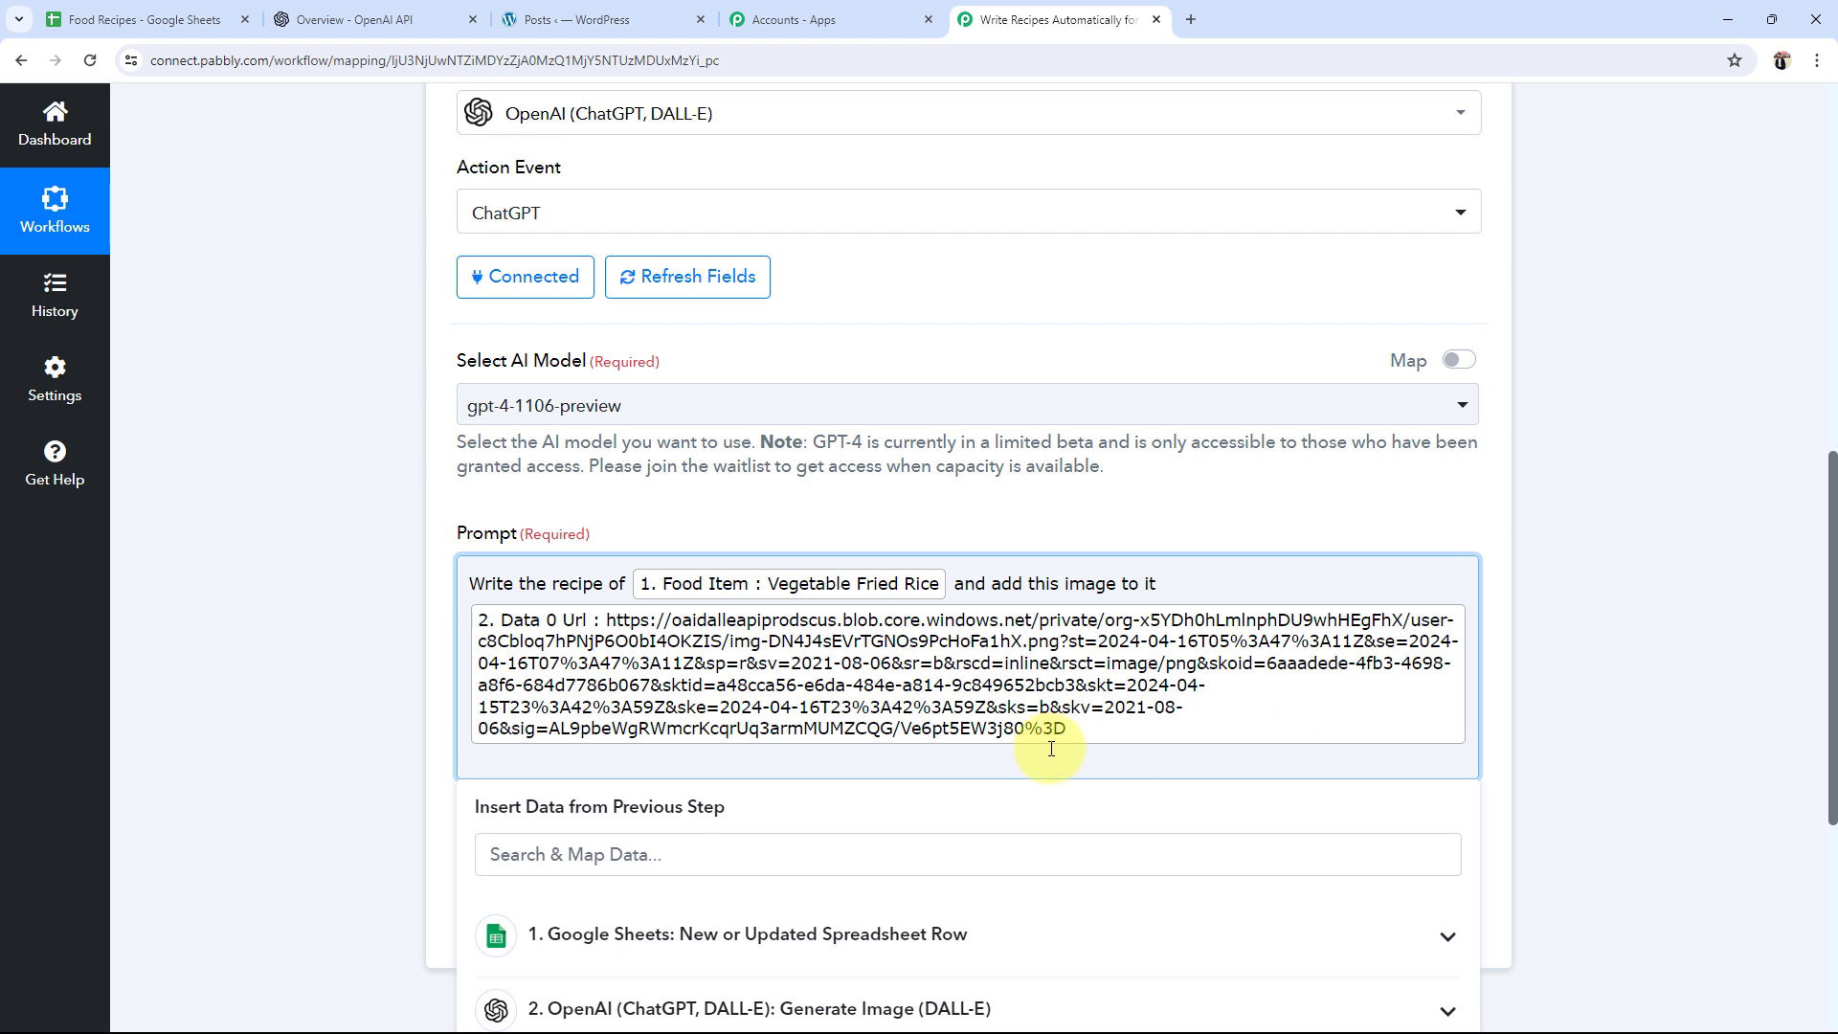
click(362, 745)
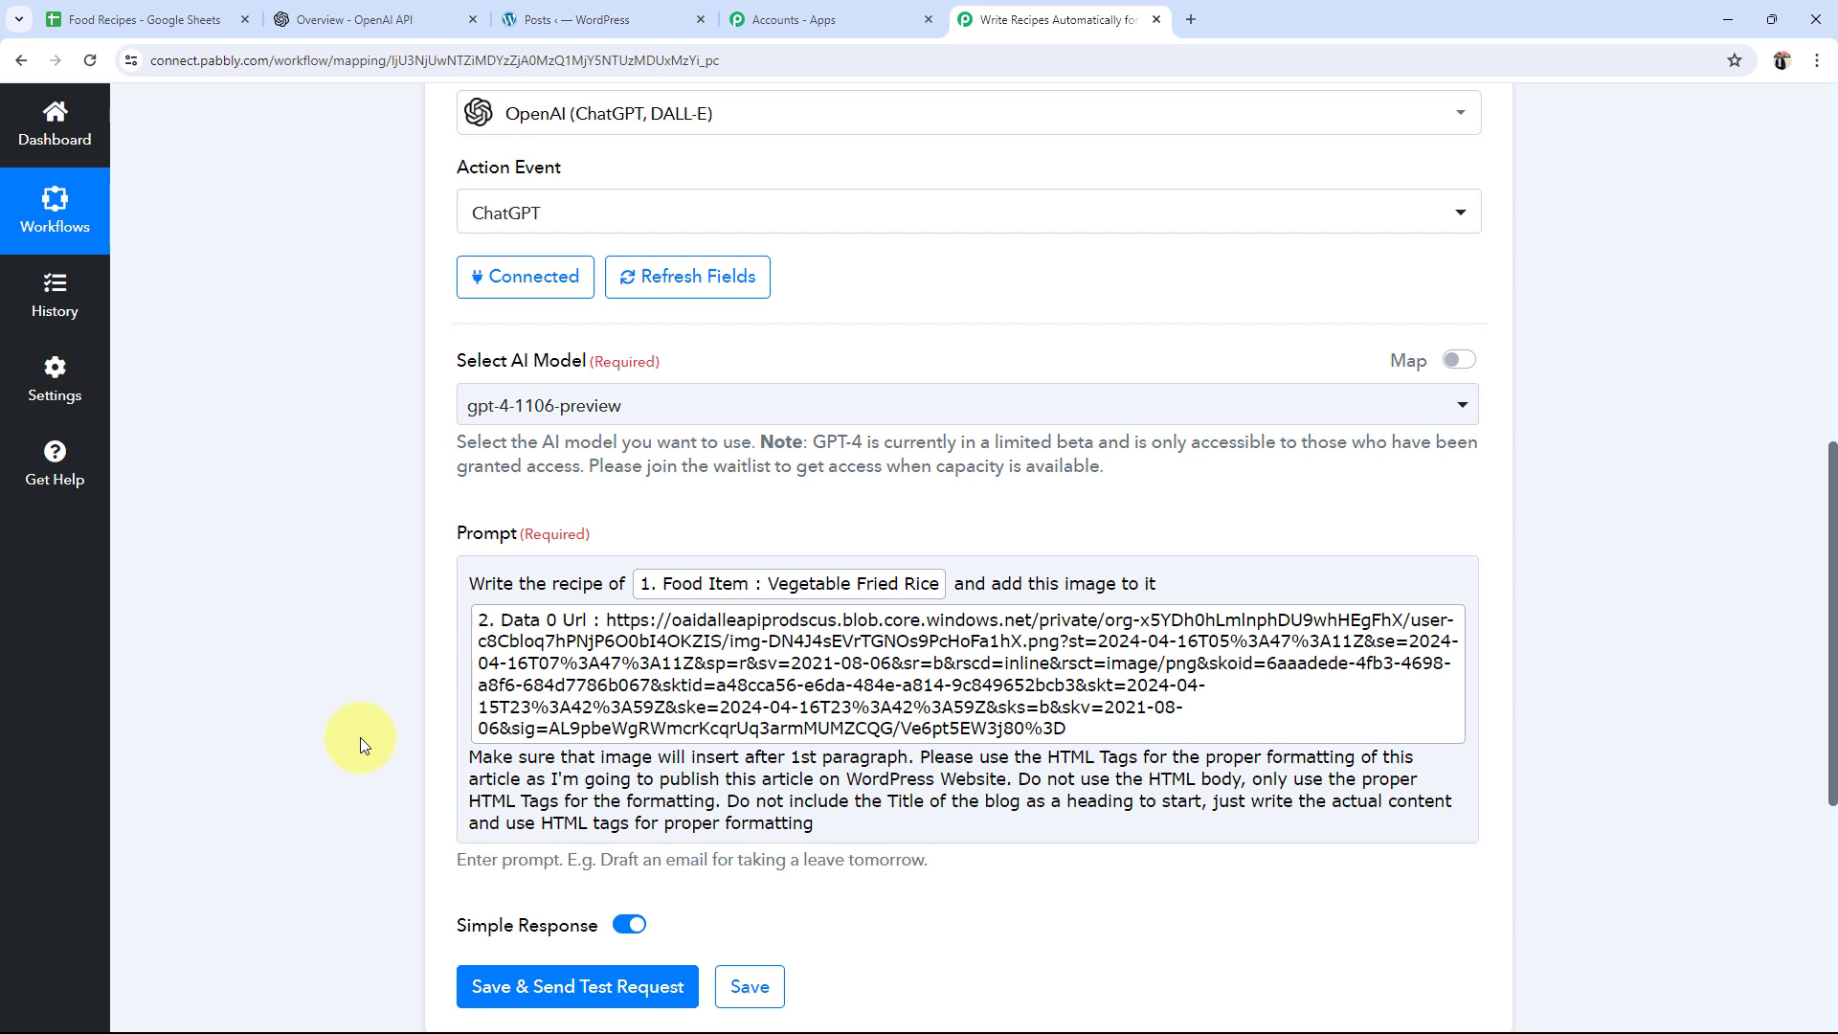
click(598, 654)
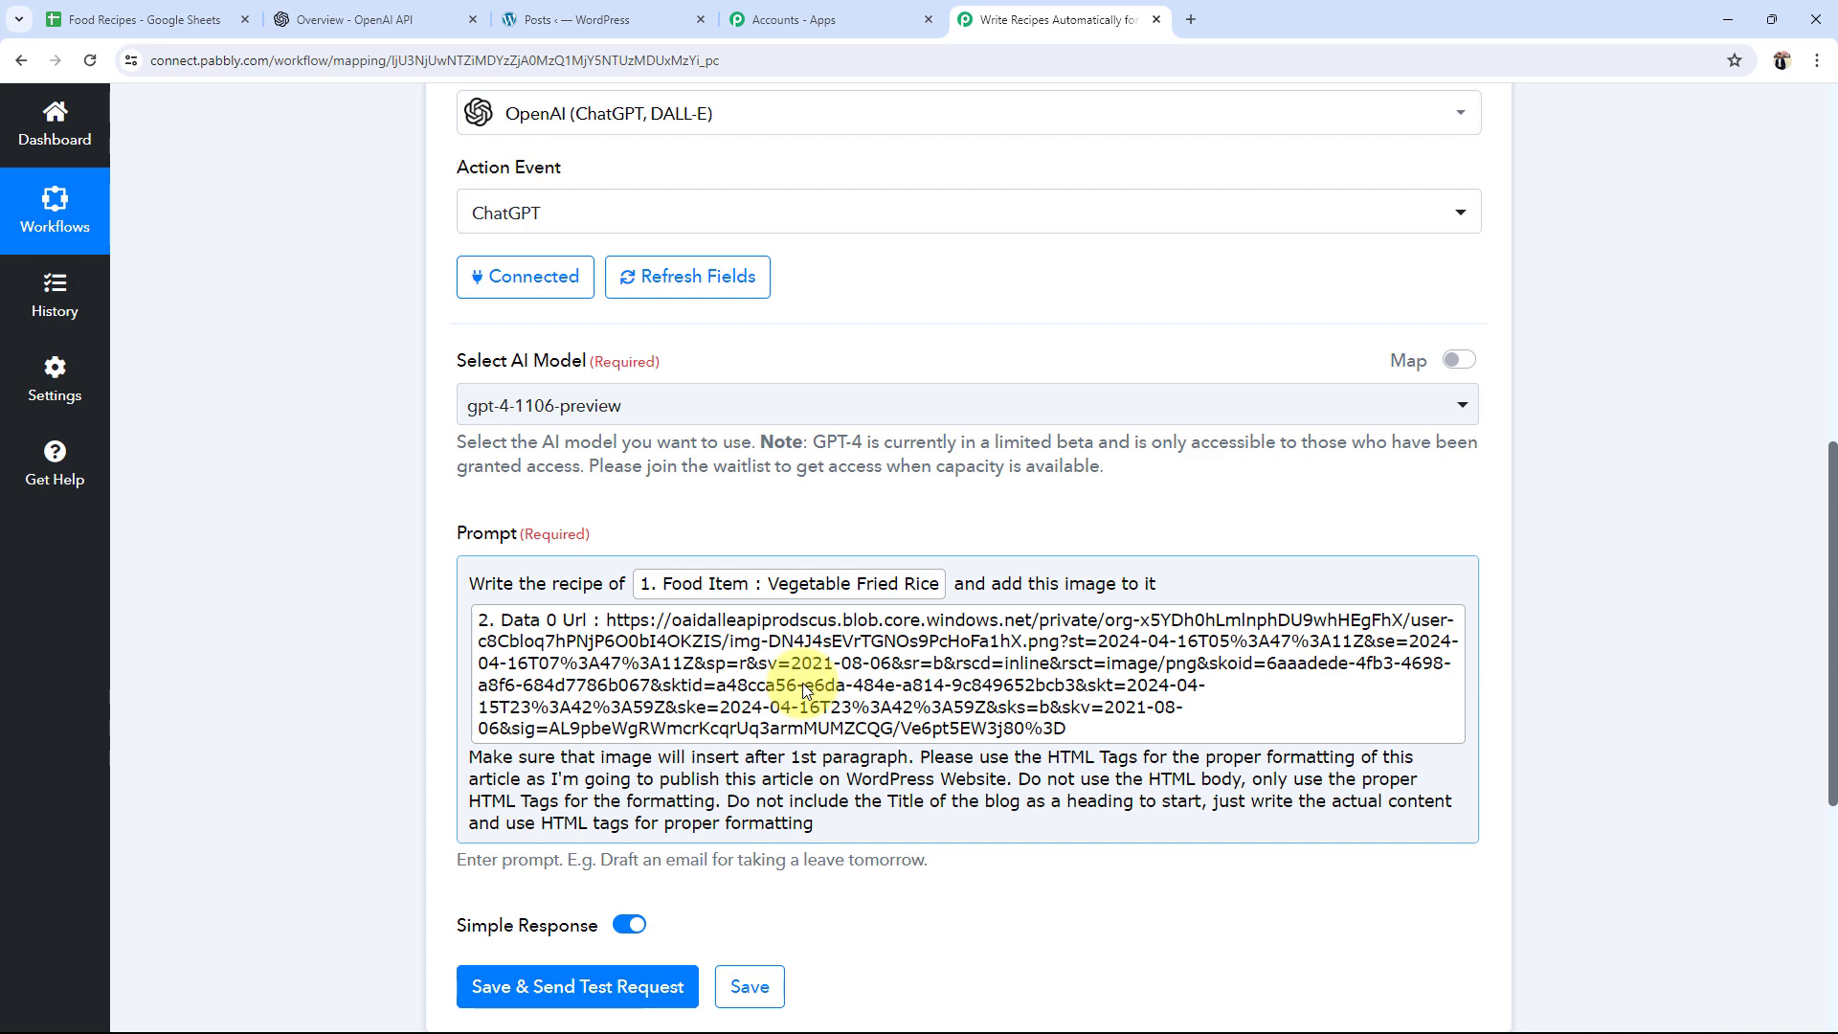
Step: Save the ChatGPT action and send a test request to generate the recipe
scroll(490, 559, down, 2)
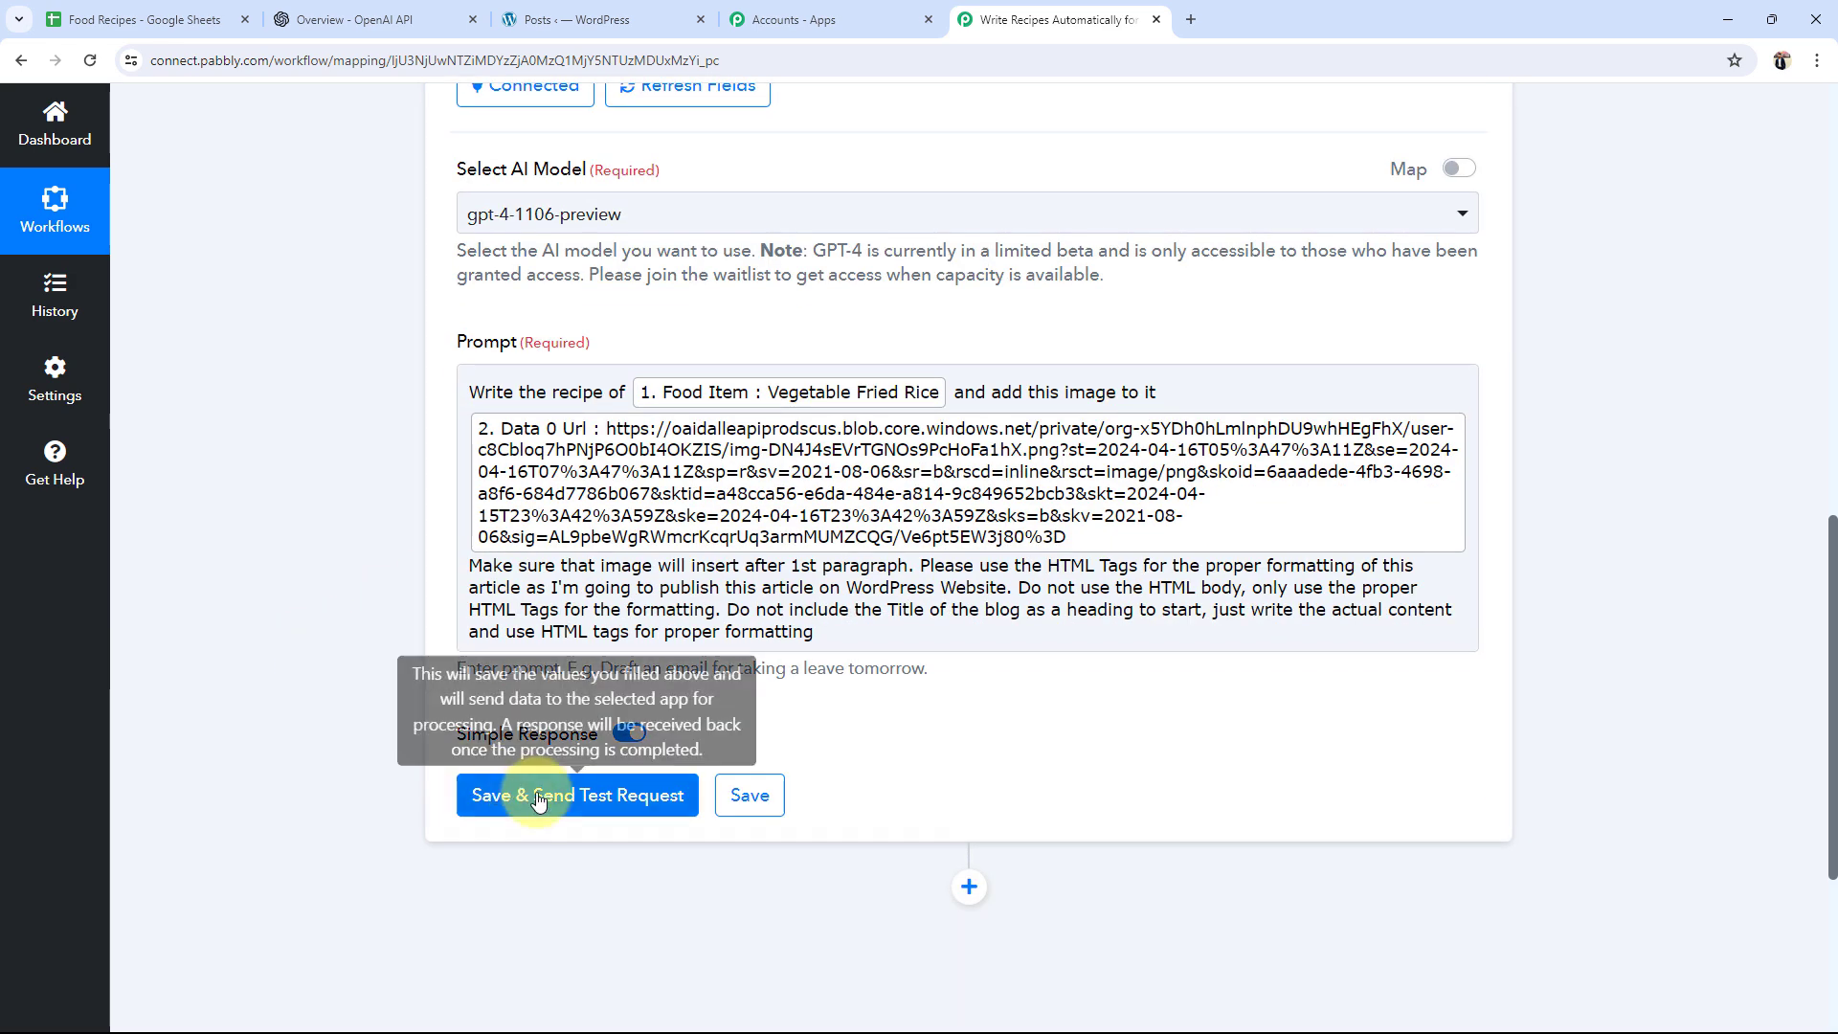
click(538, 800)
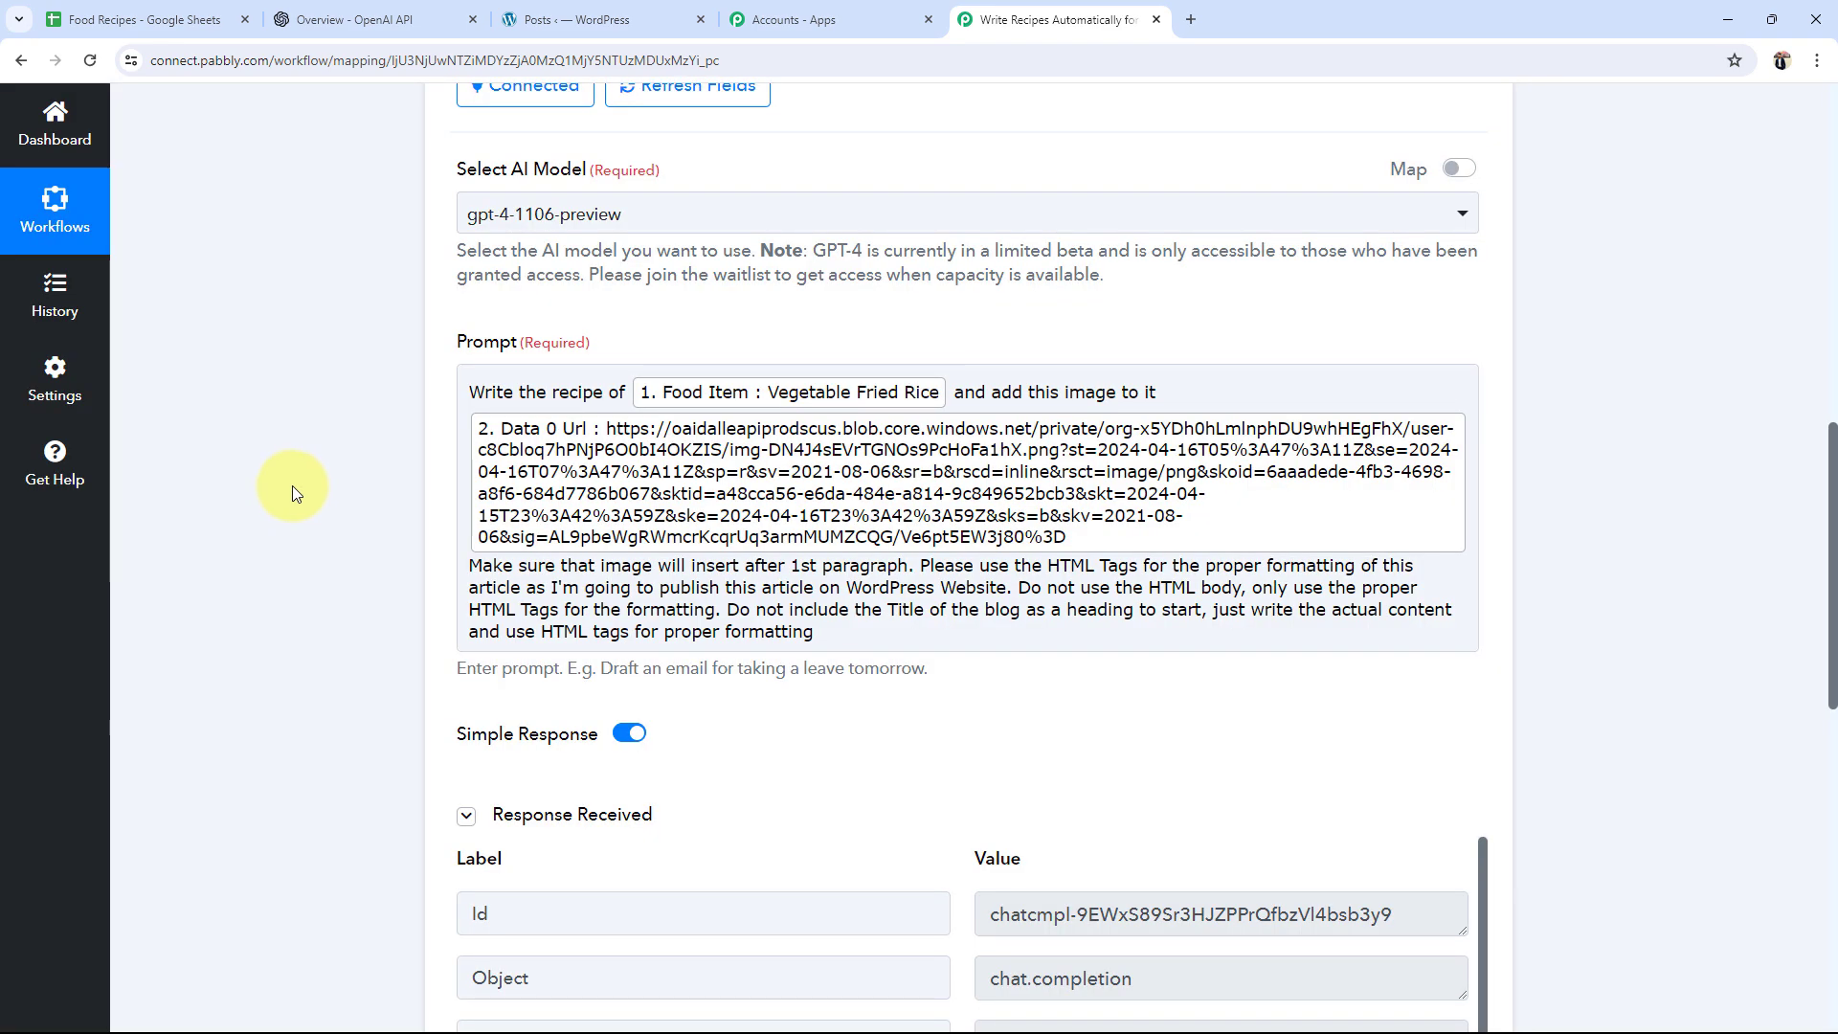
scroll(292, 488, down, 4)
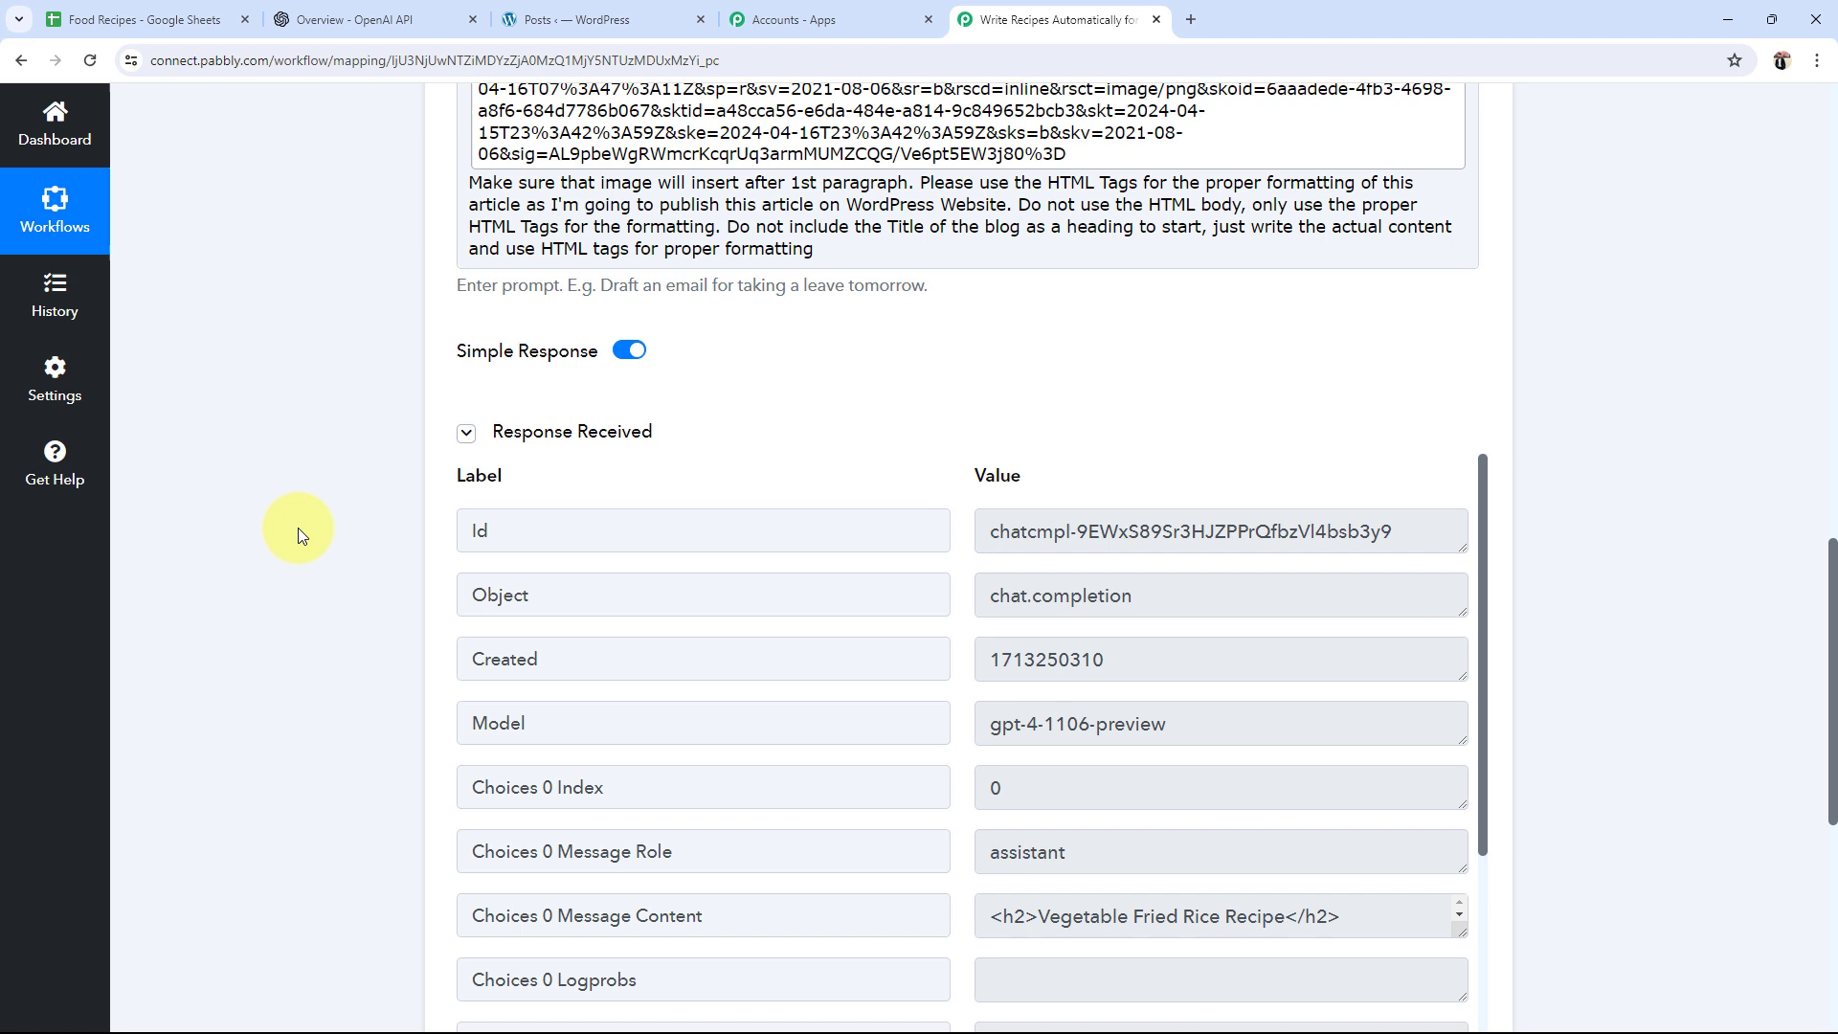
click(1208, 598)
key(ctrl+a)
scroll(289, 625, down, 2)
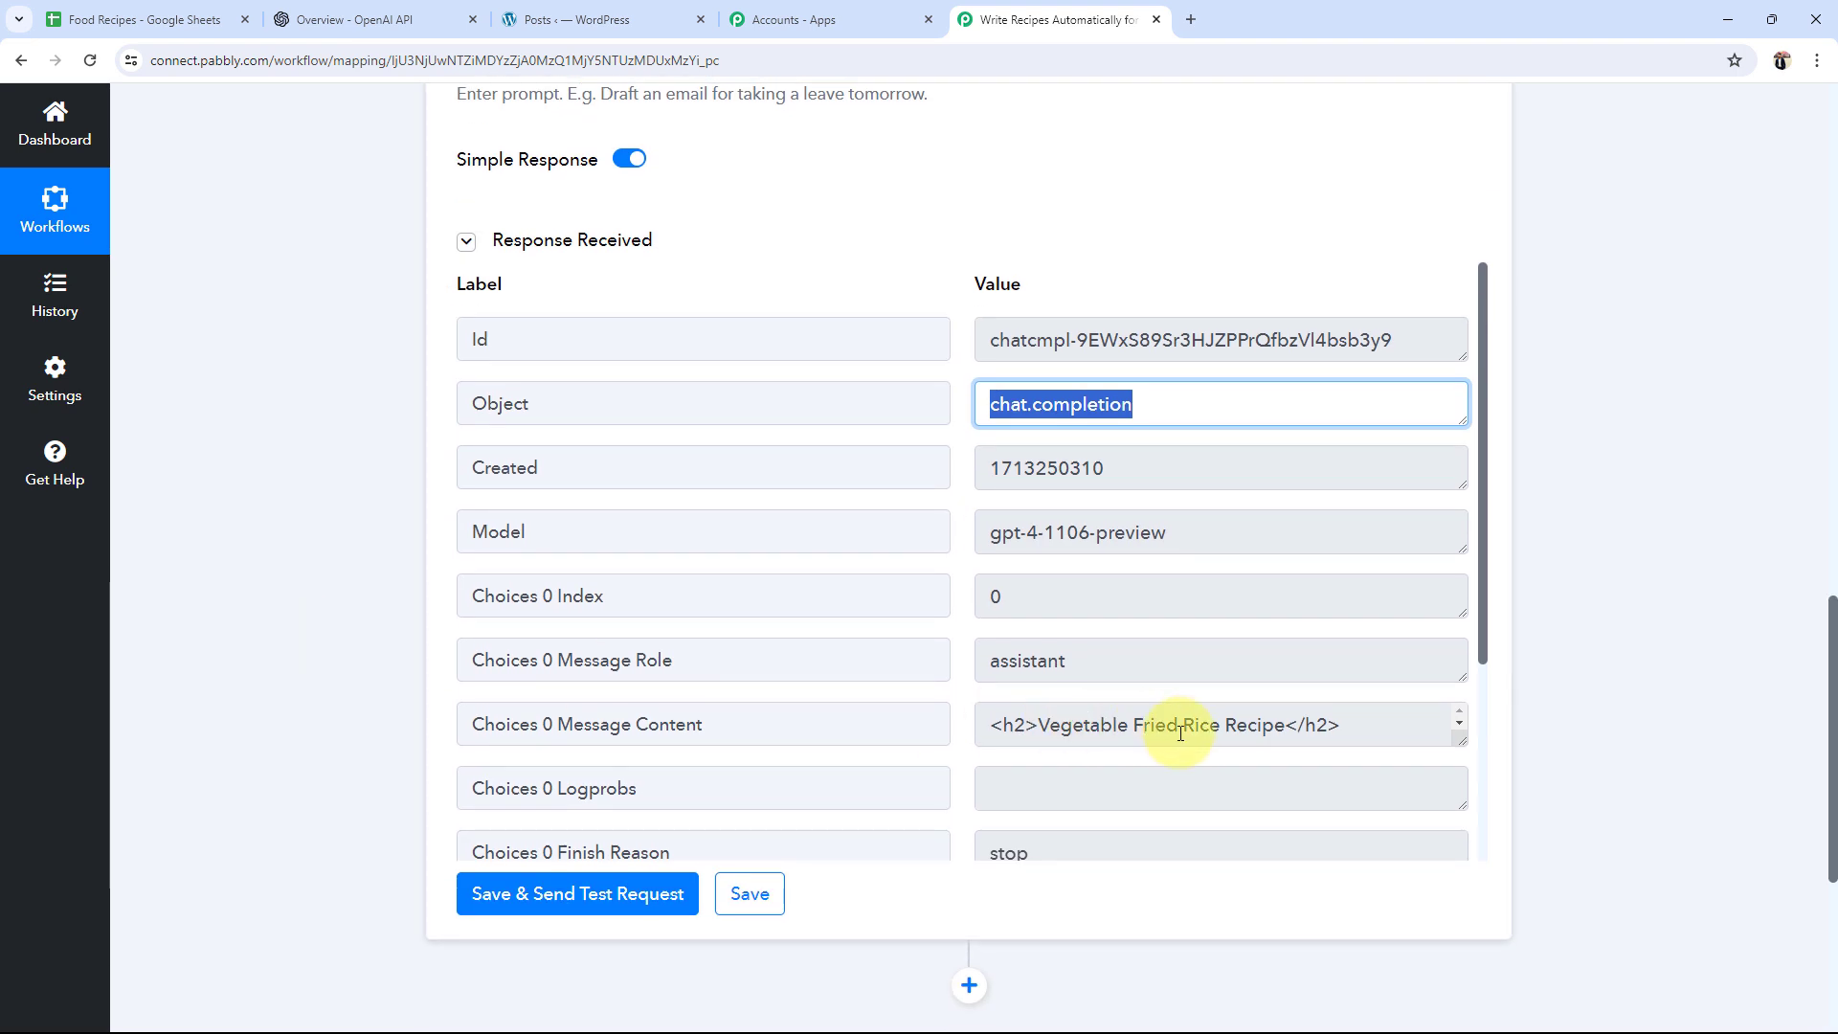
Step: Enlarge the response's Choices 0 Message Content value and read through the generated recipe's heading, image tag, ingredients and instructions
drag(1458, 739, 1501, 1013)
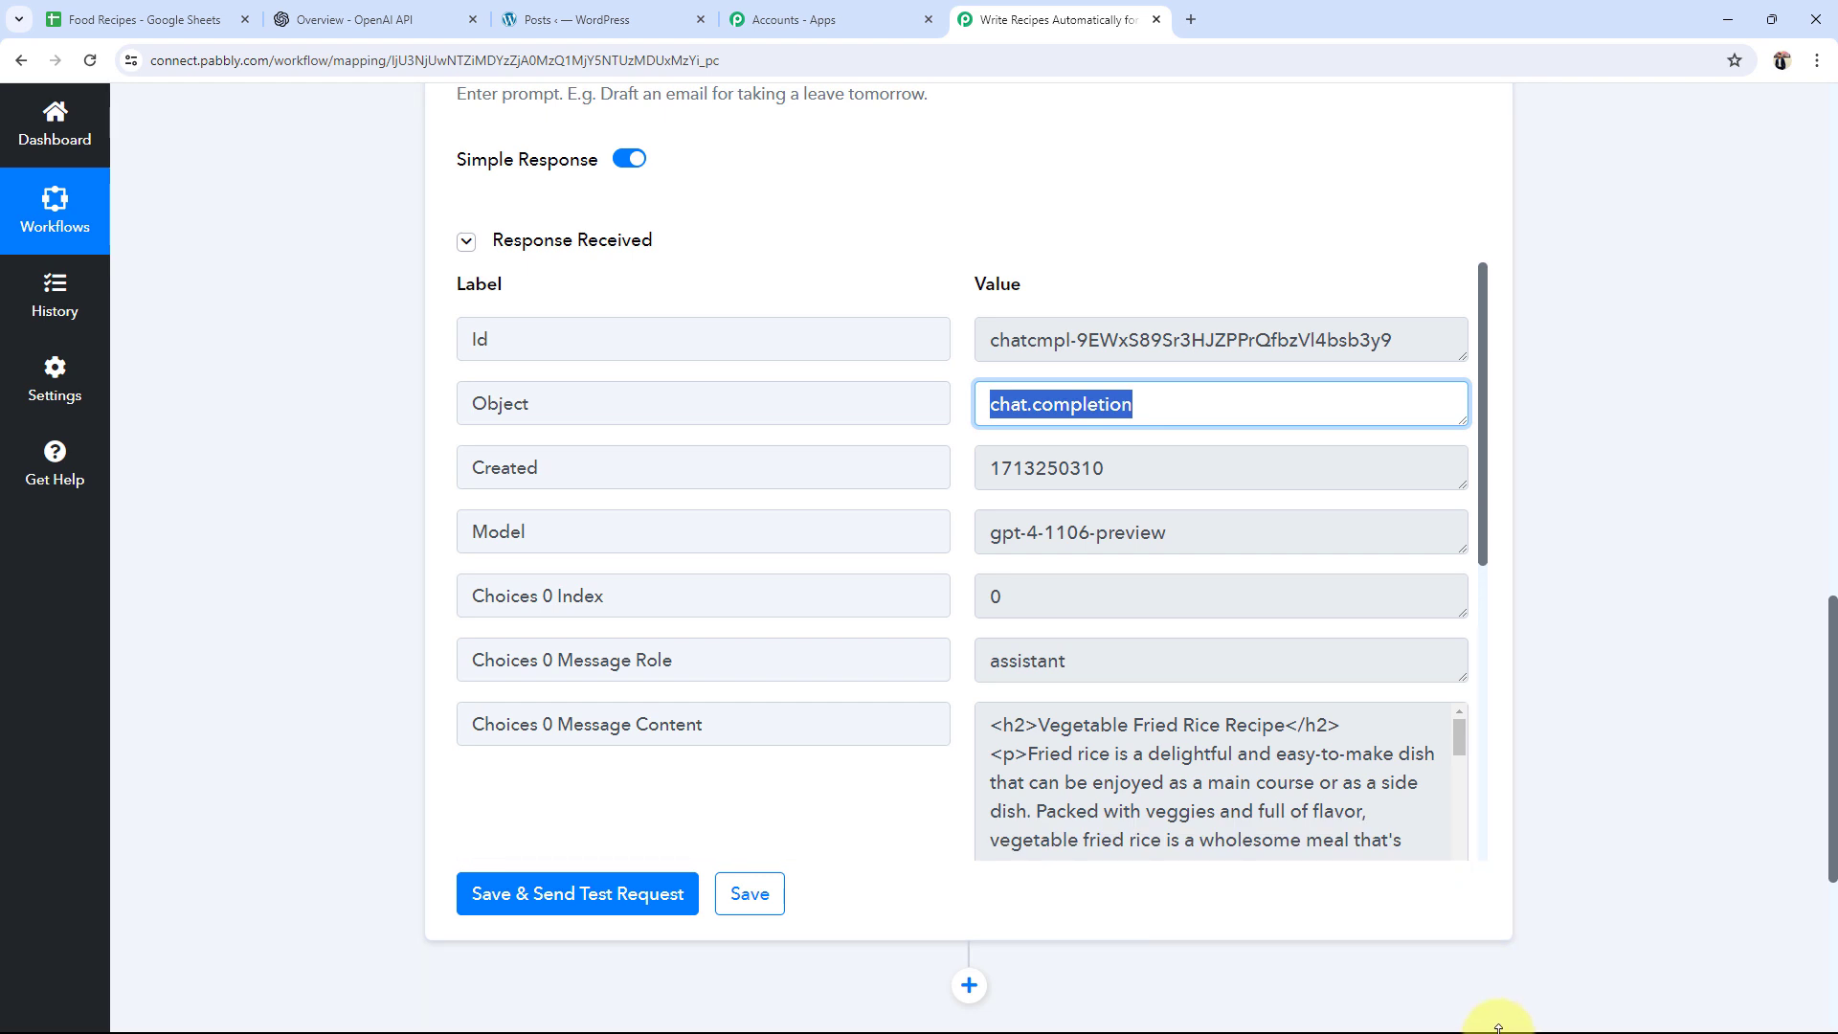
drag(1001, 730, 1368, 725)
click(1367, 725)
scroll(1074, 755, down, 2)
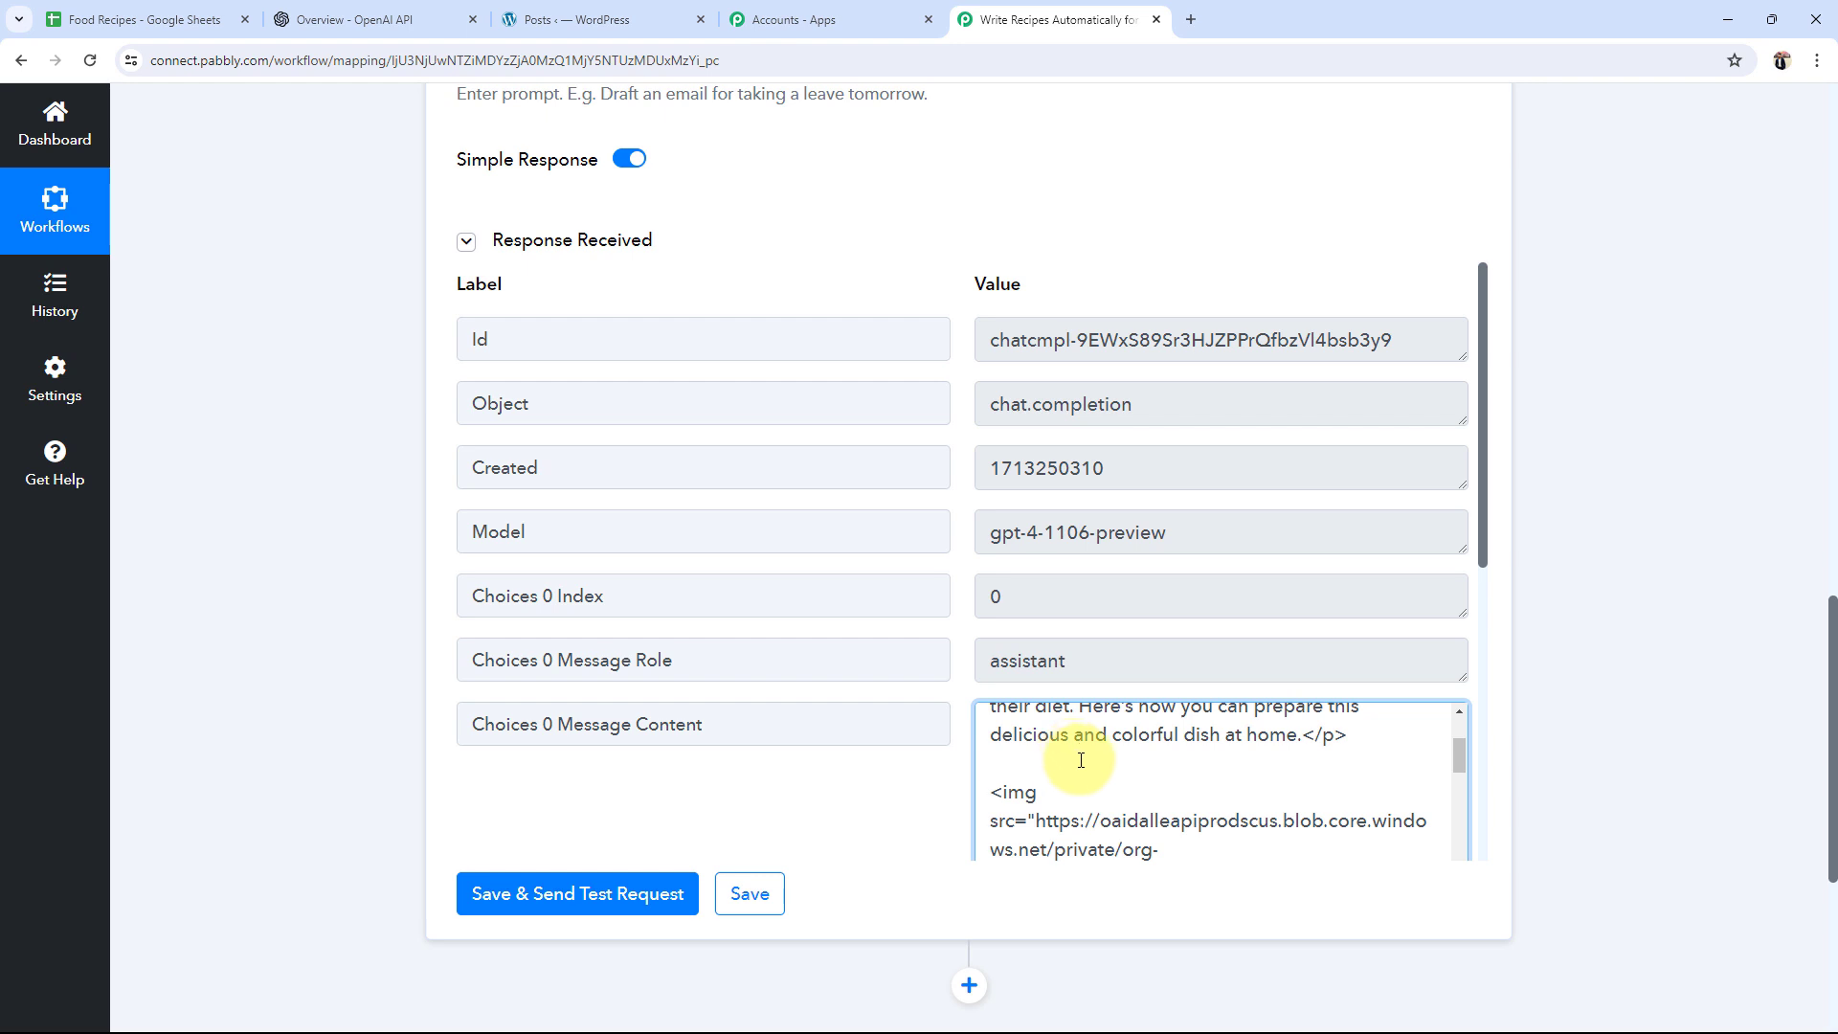
scroll(1074, 755, down, 5)
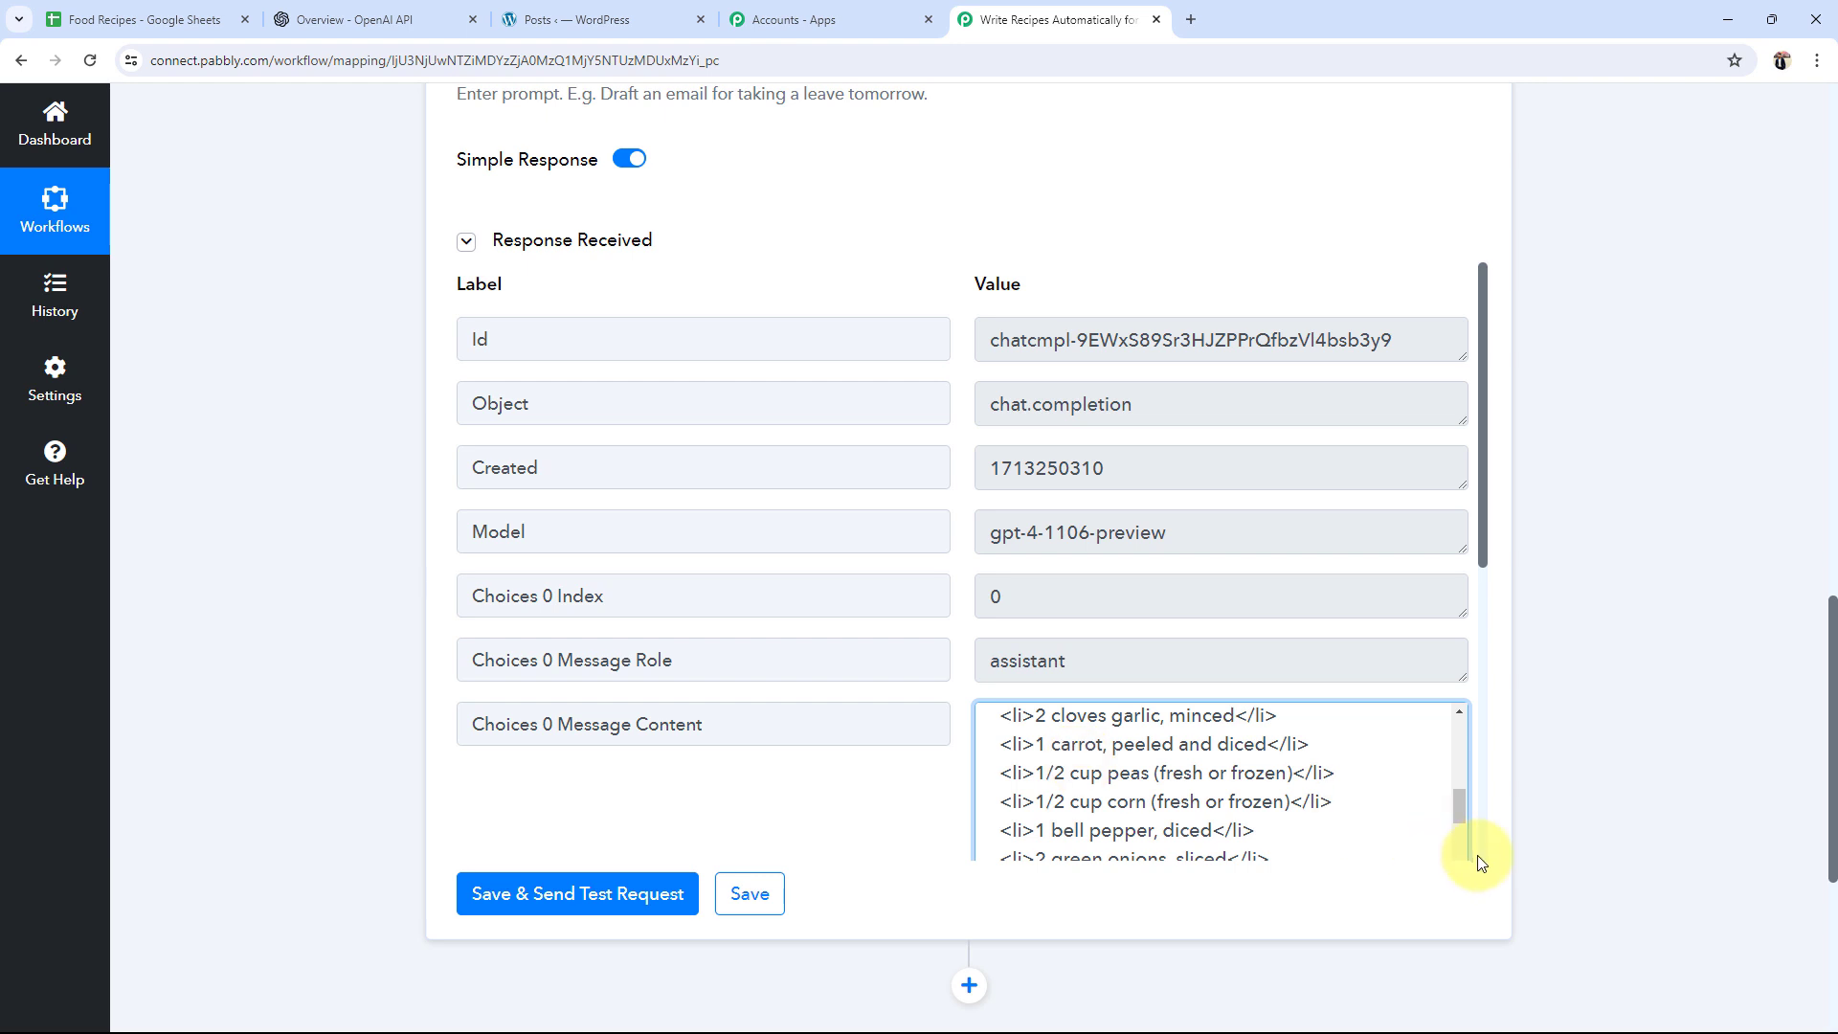
scroll(1044, 766, up, 2)
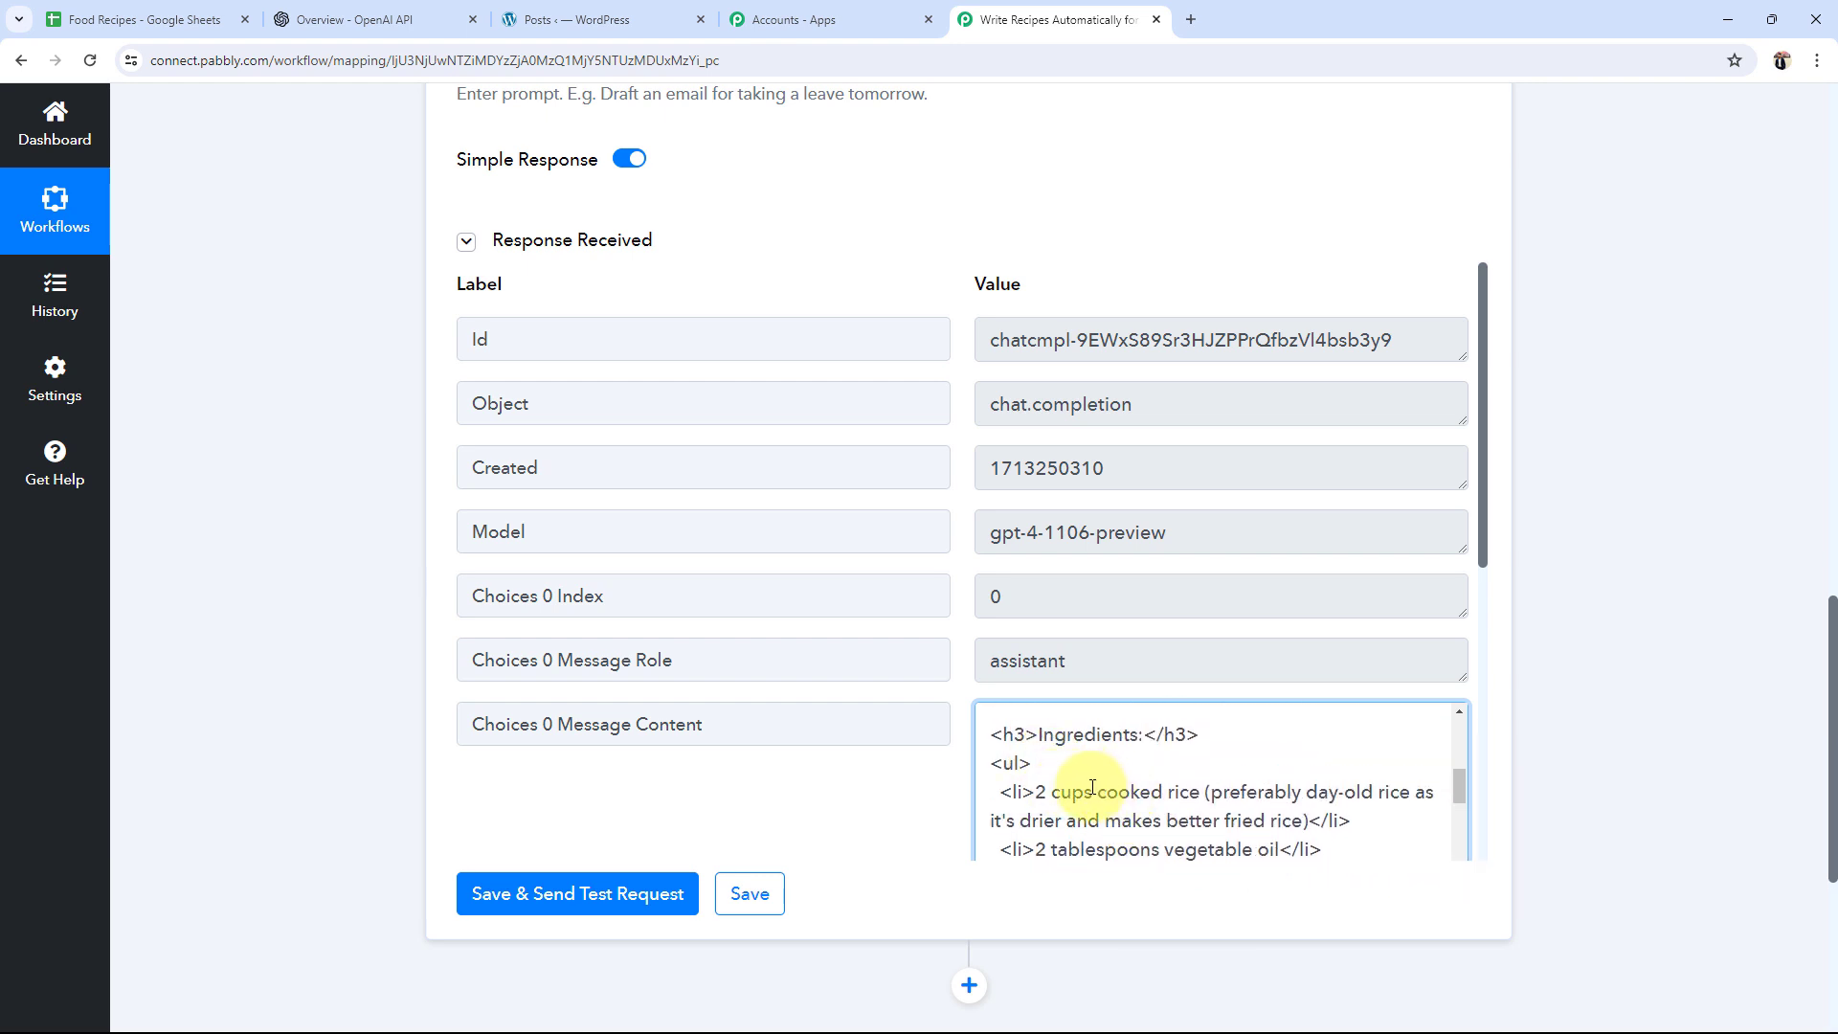
scroll(1092, 786, down, 10)
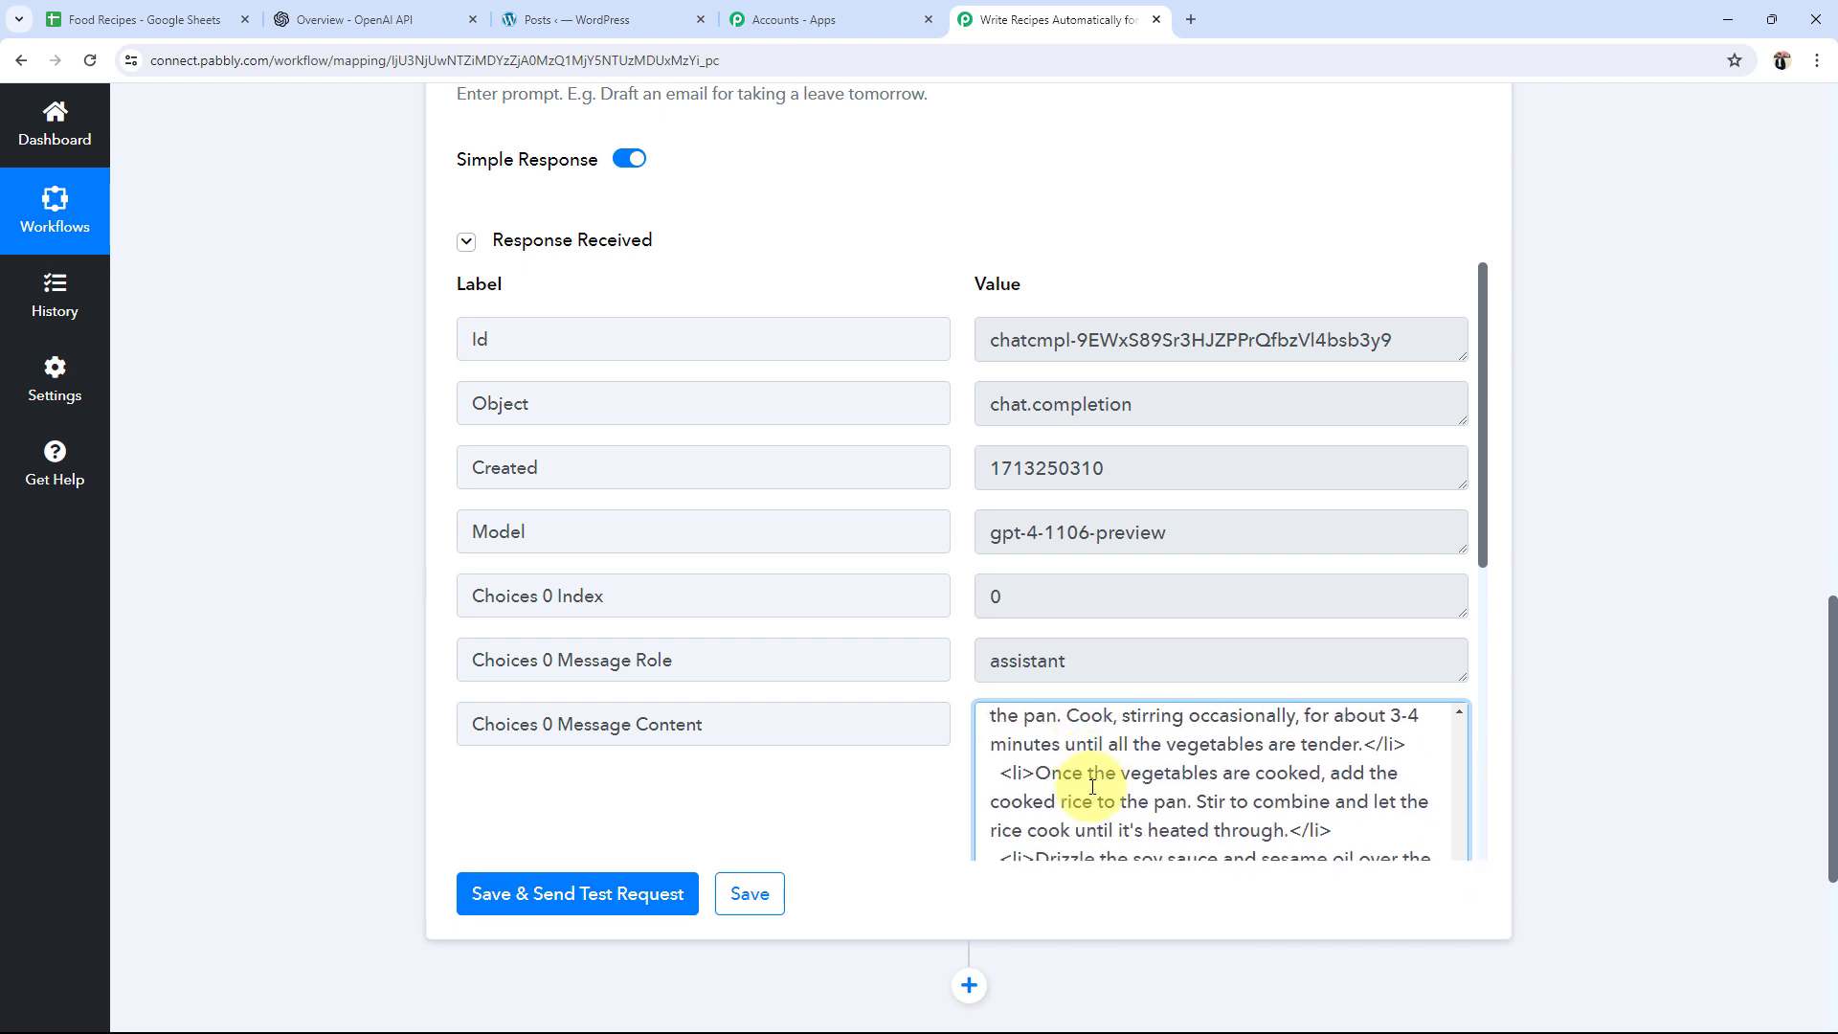
Step: Read the rest of the generated recipe through its Tips section, then collapse the ChatGPT step
scroll(1092, 787, down, 8)
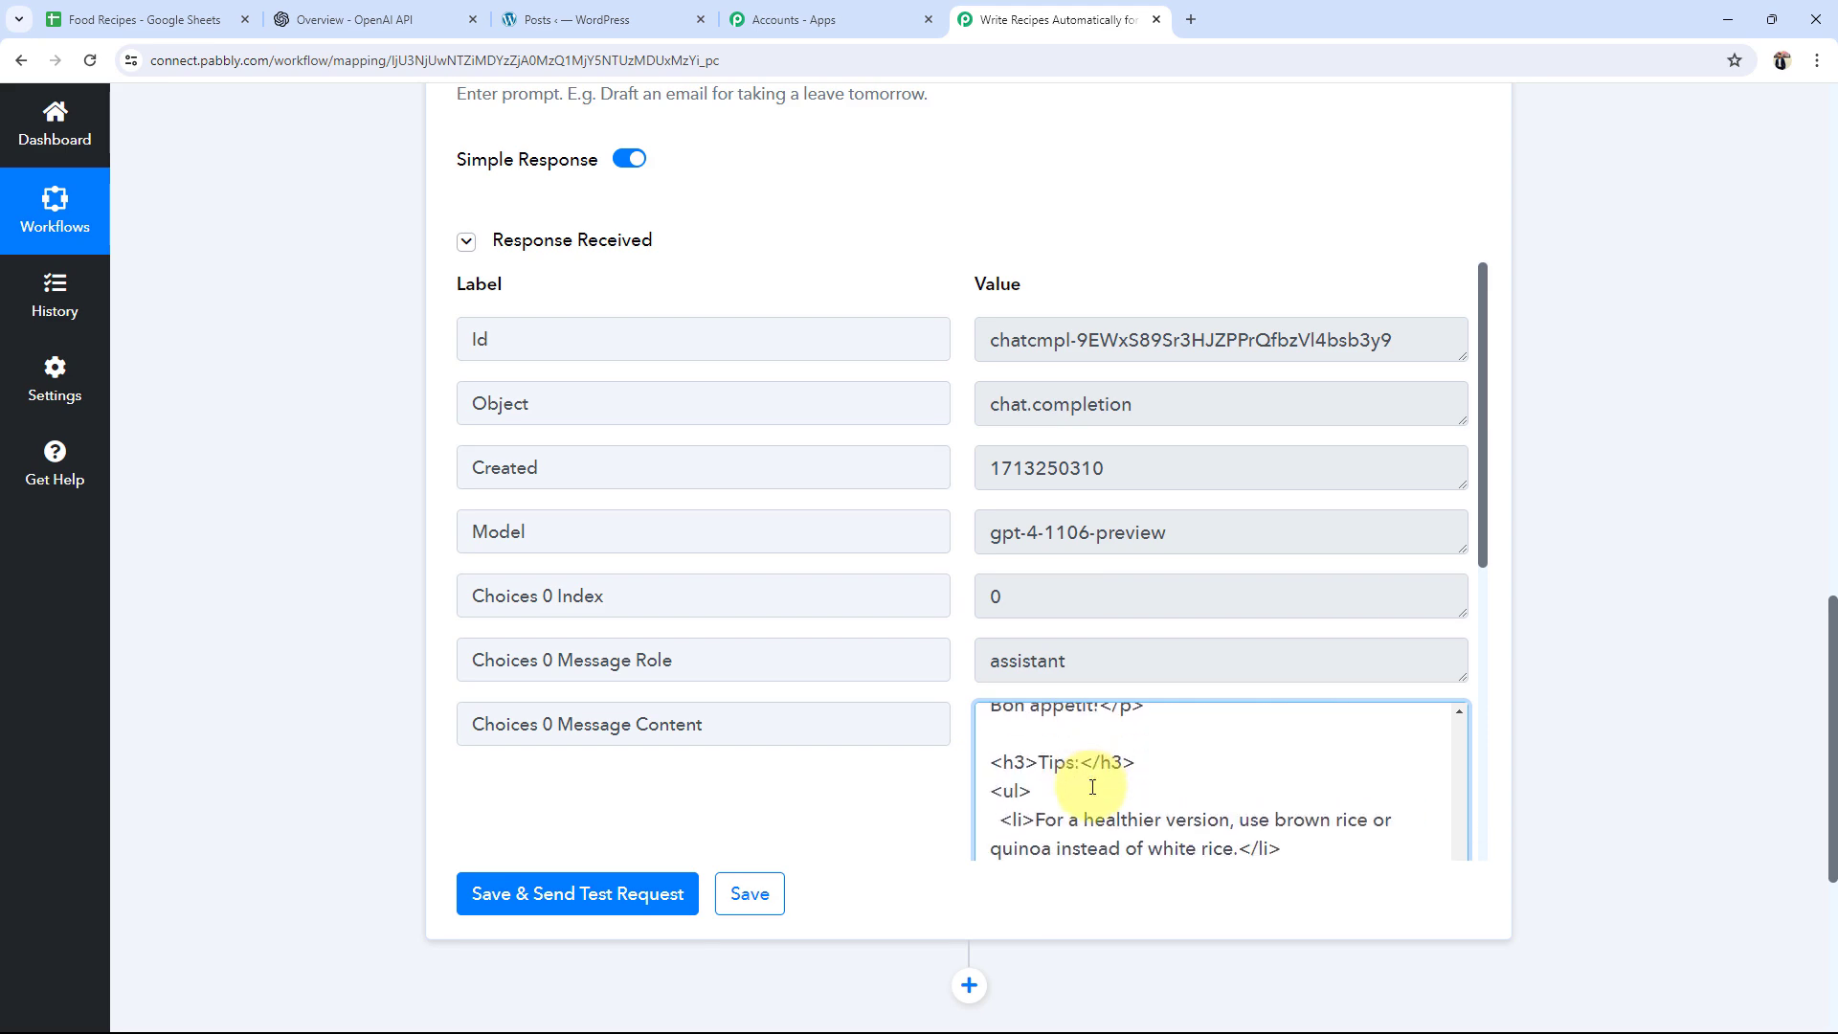
scroll(278, 723, up, 14)
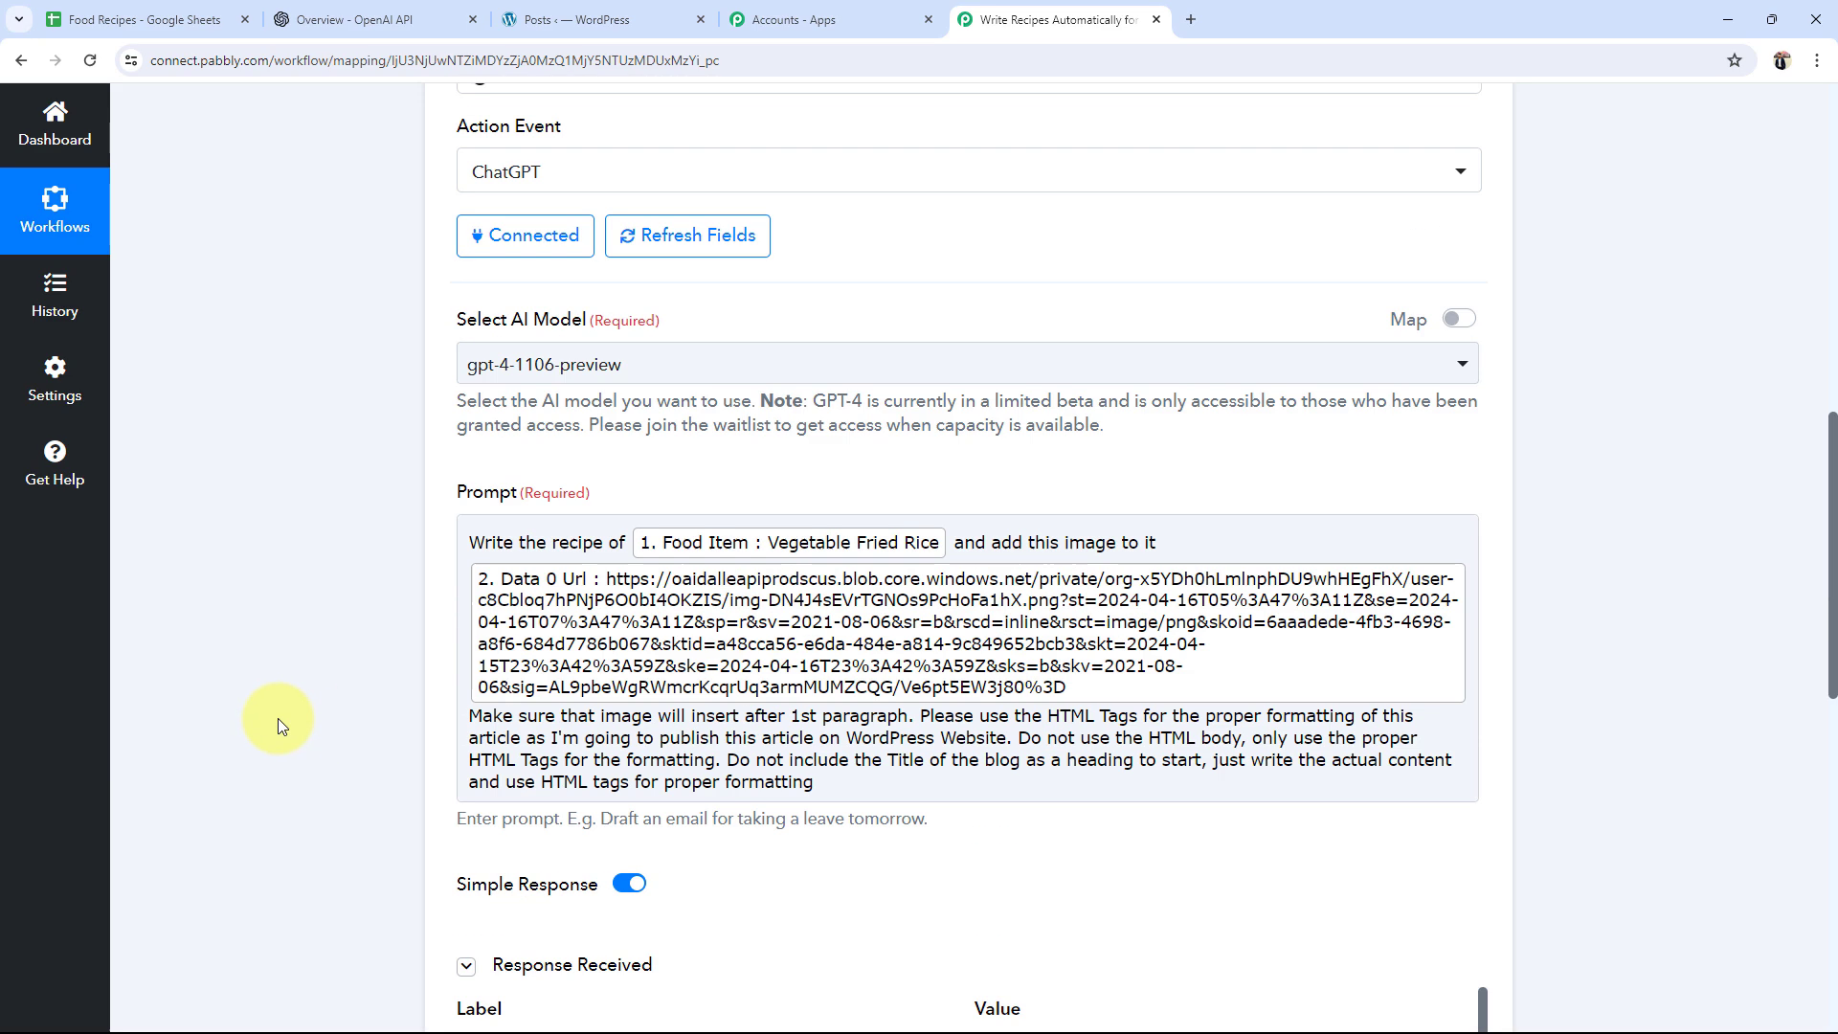
click(696, 487)
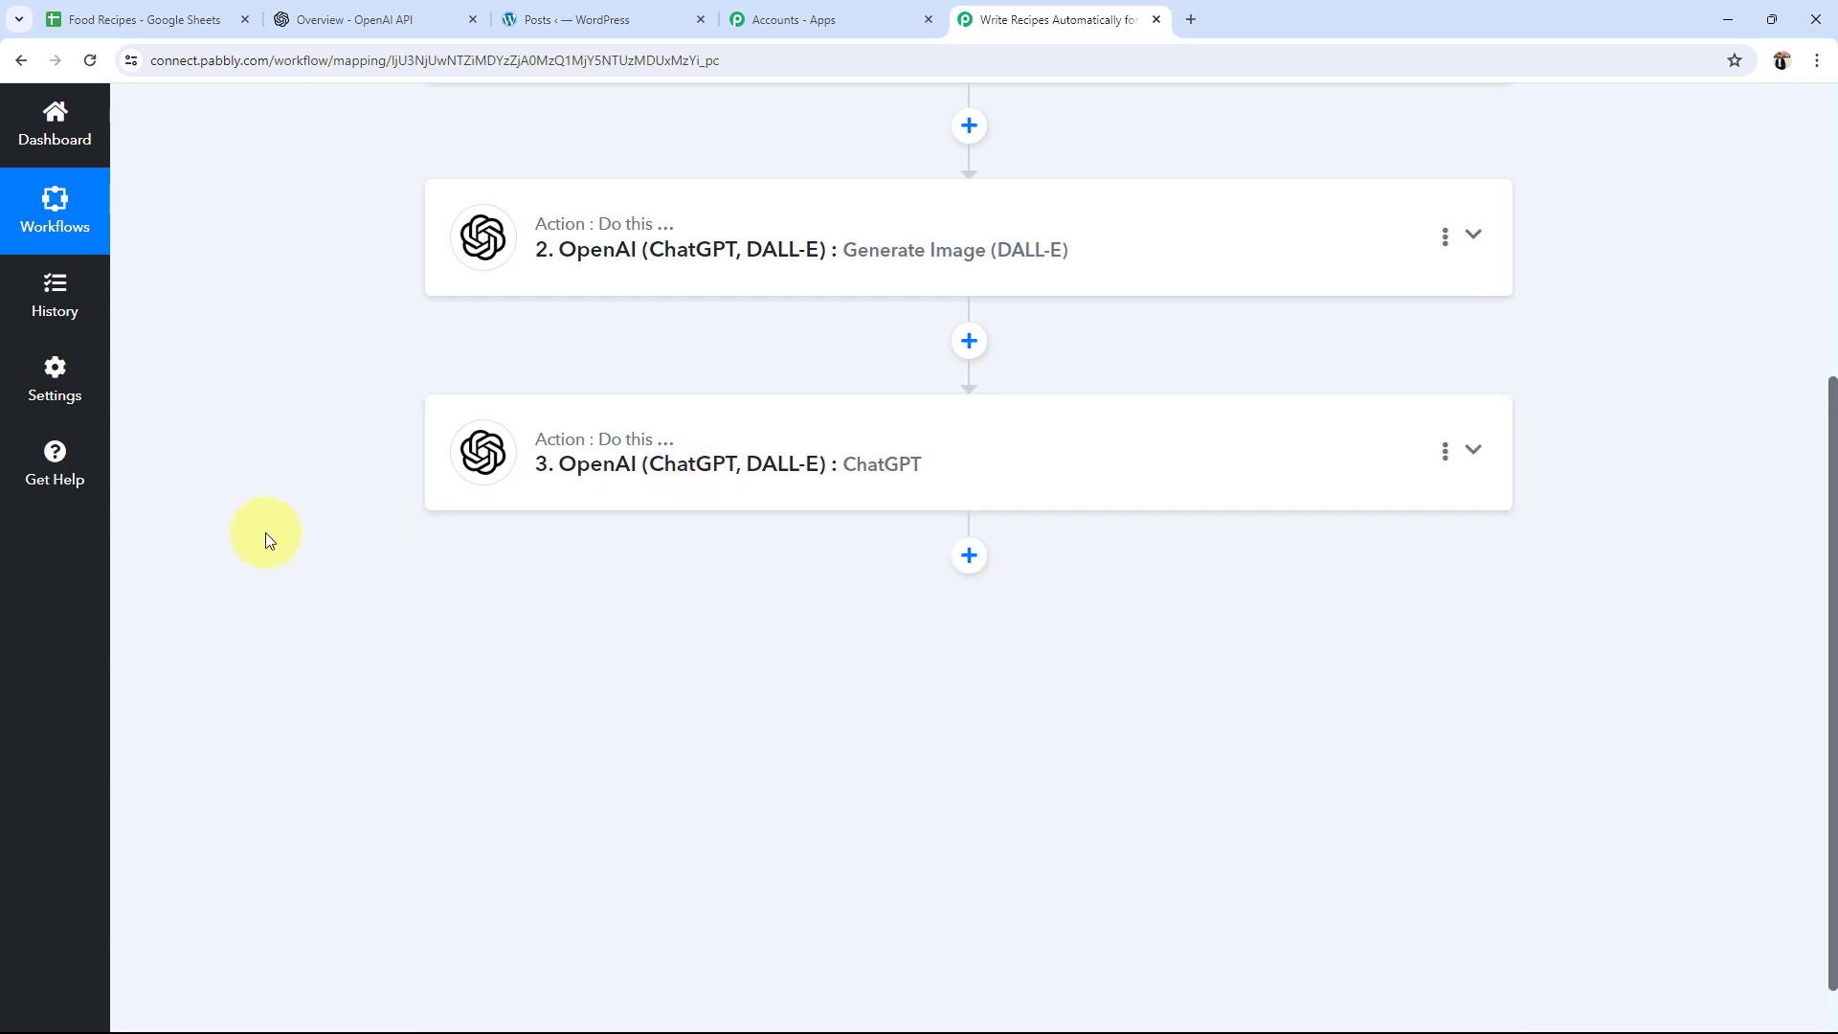
Step: Add a WordPress action with the Create a Post event after the ChatGPT step and open its account connection settings
click(969, 555)
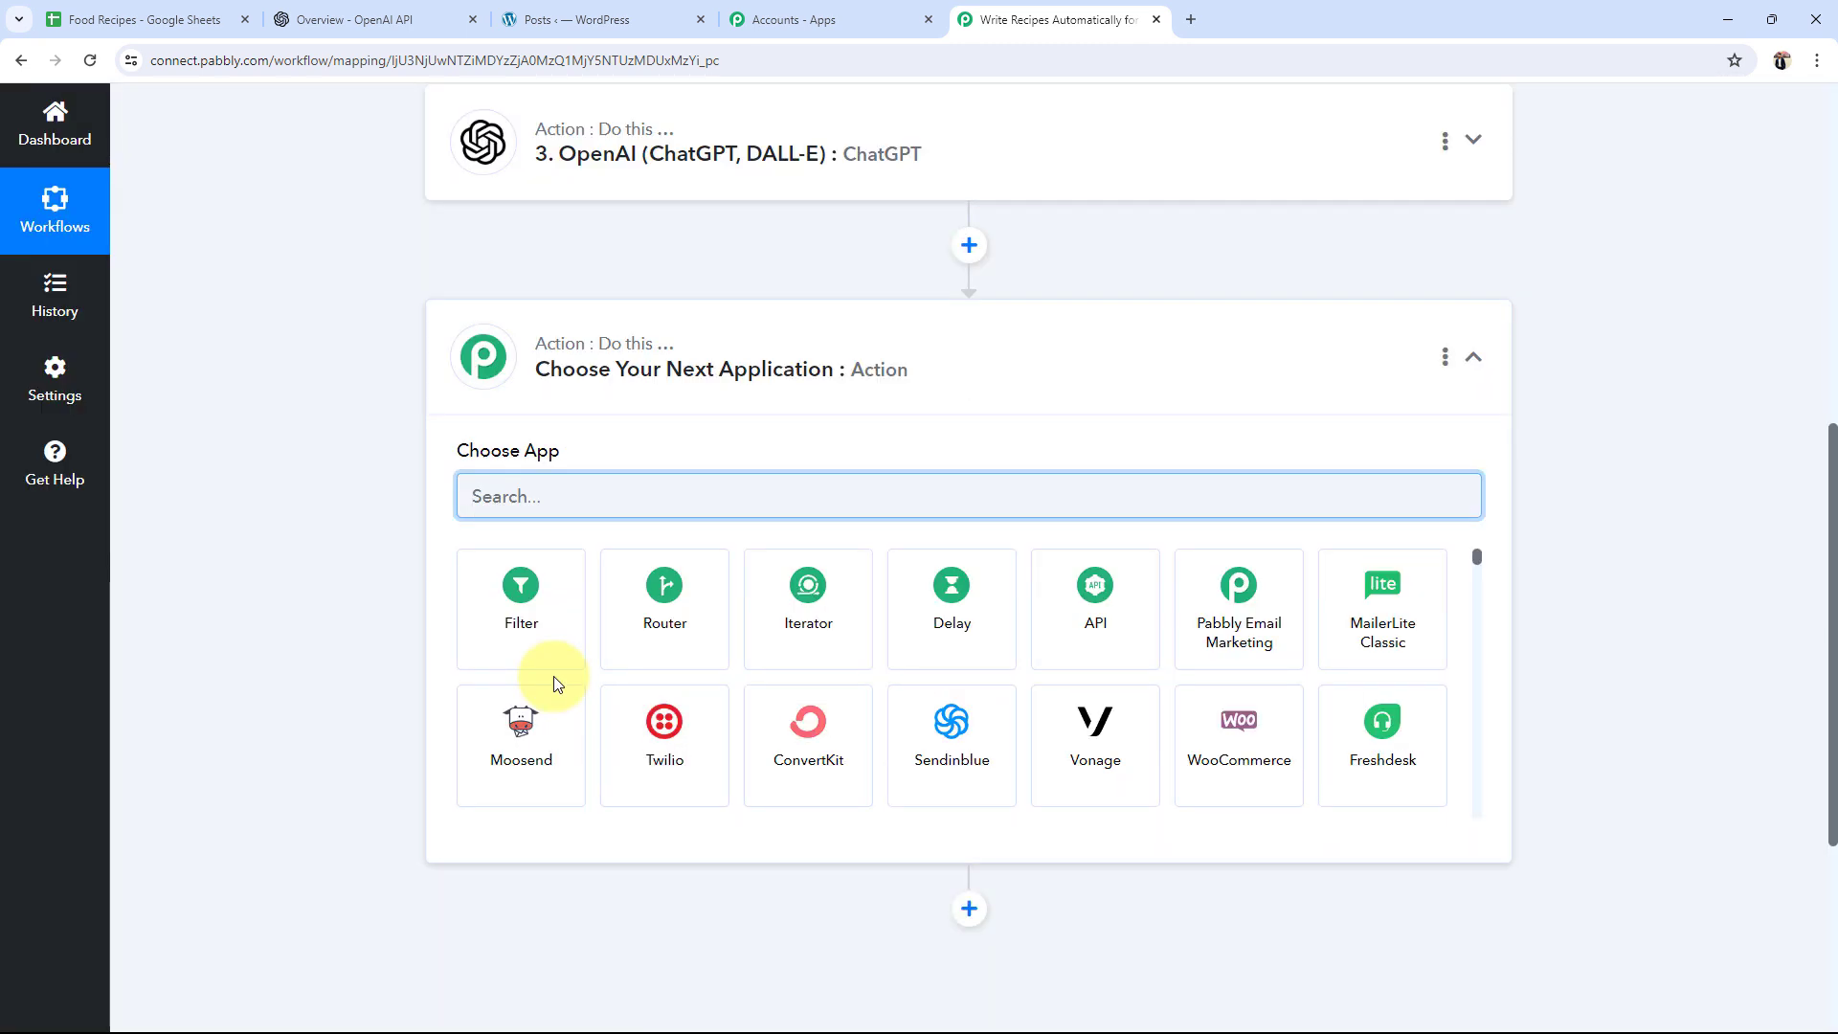
text(wordp)
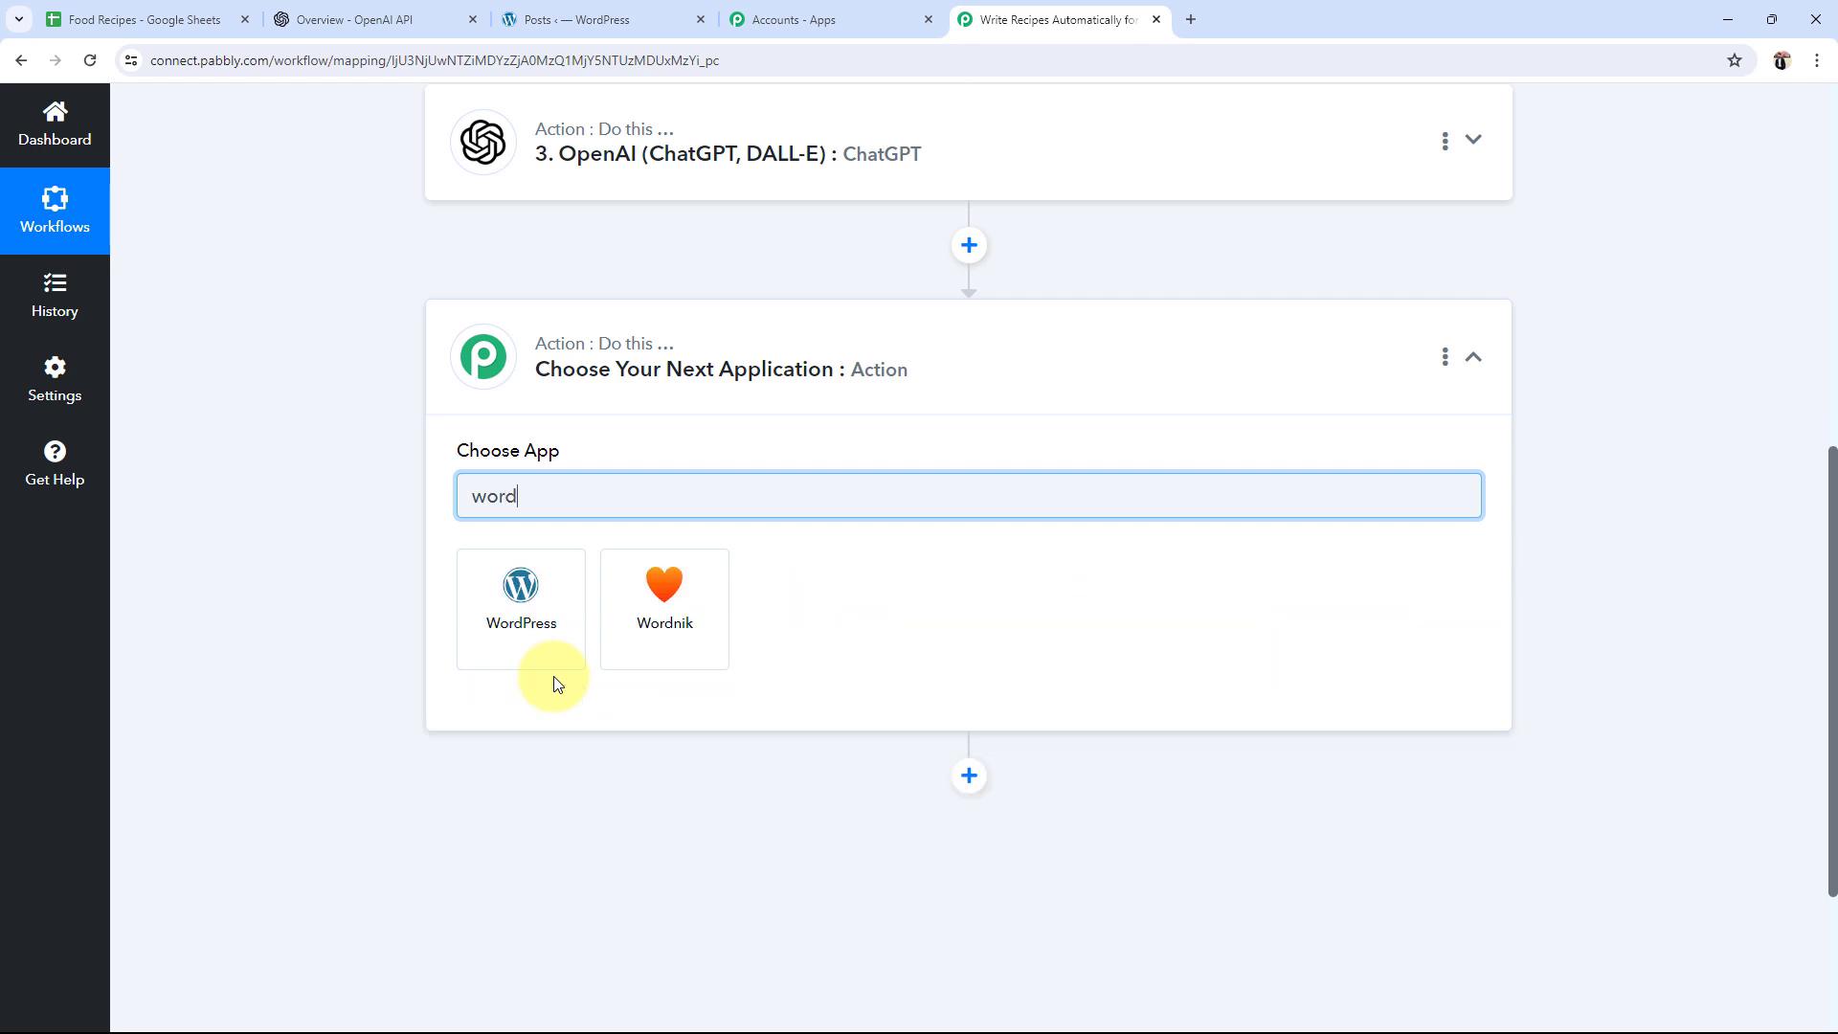
click(508, 630)
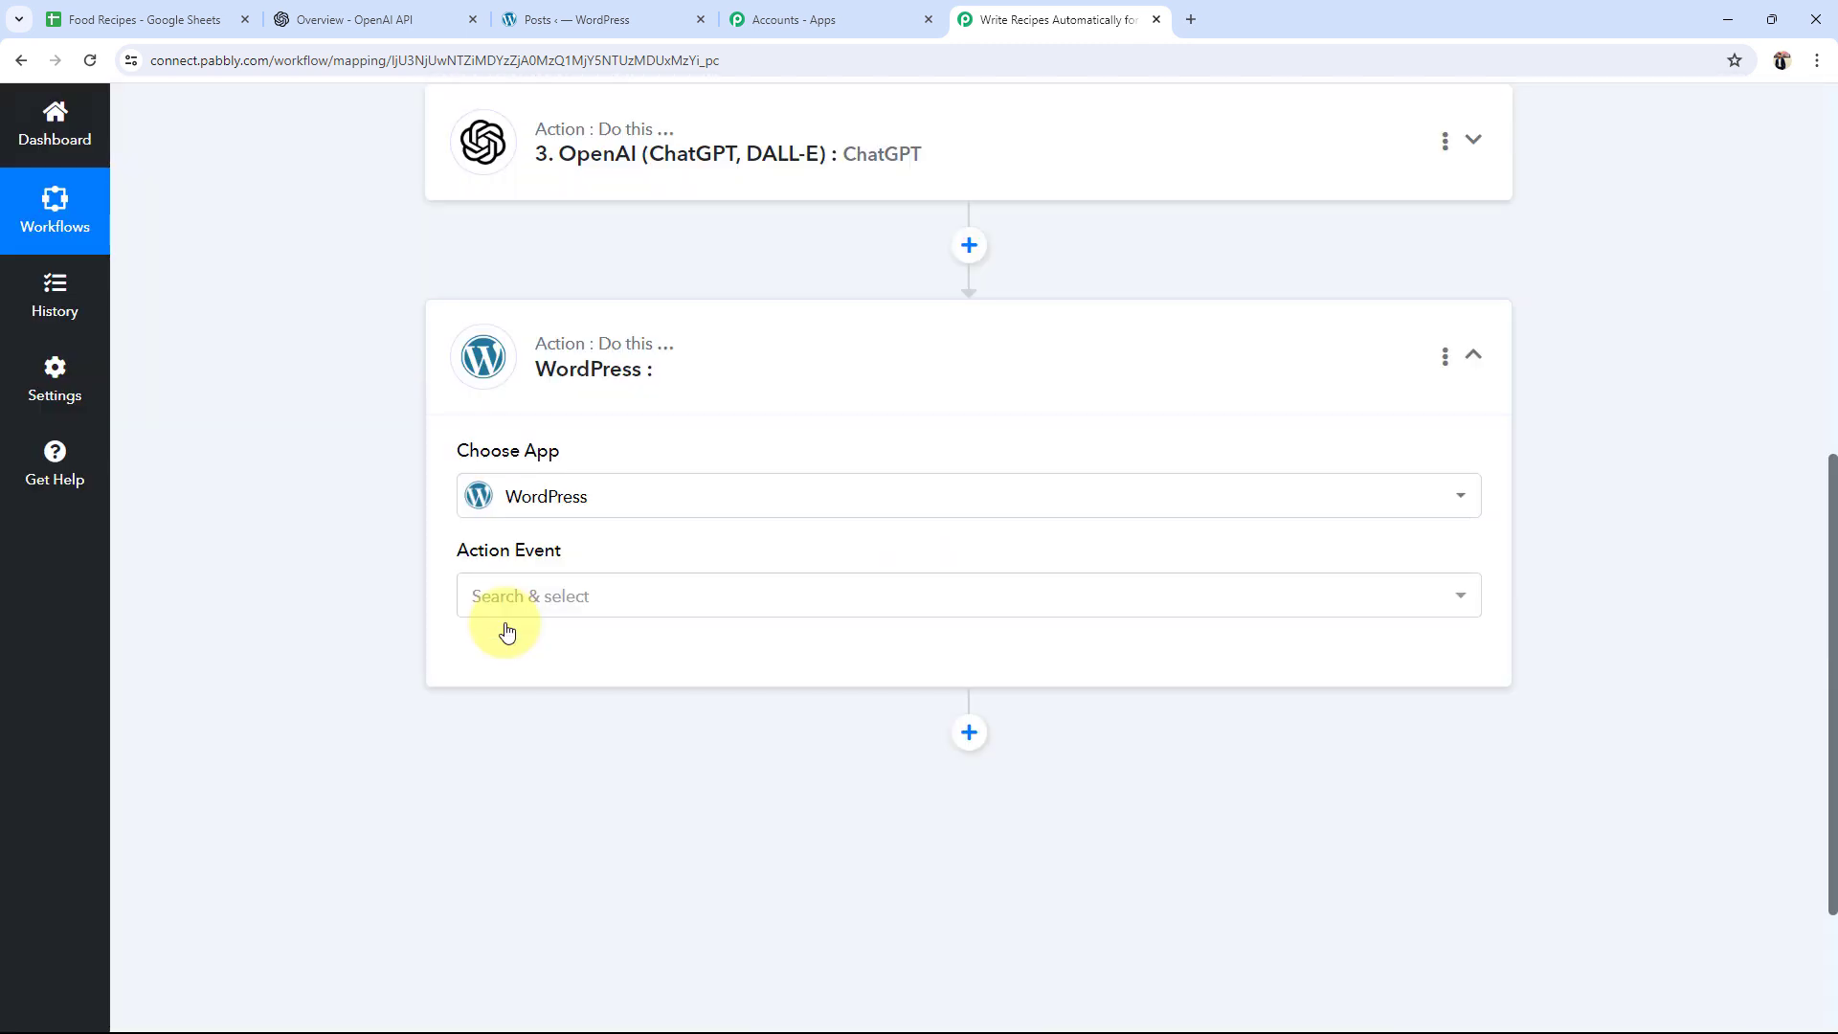
click(499, 611)
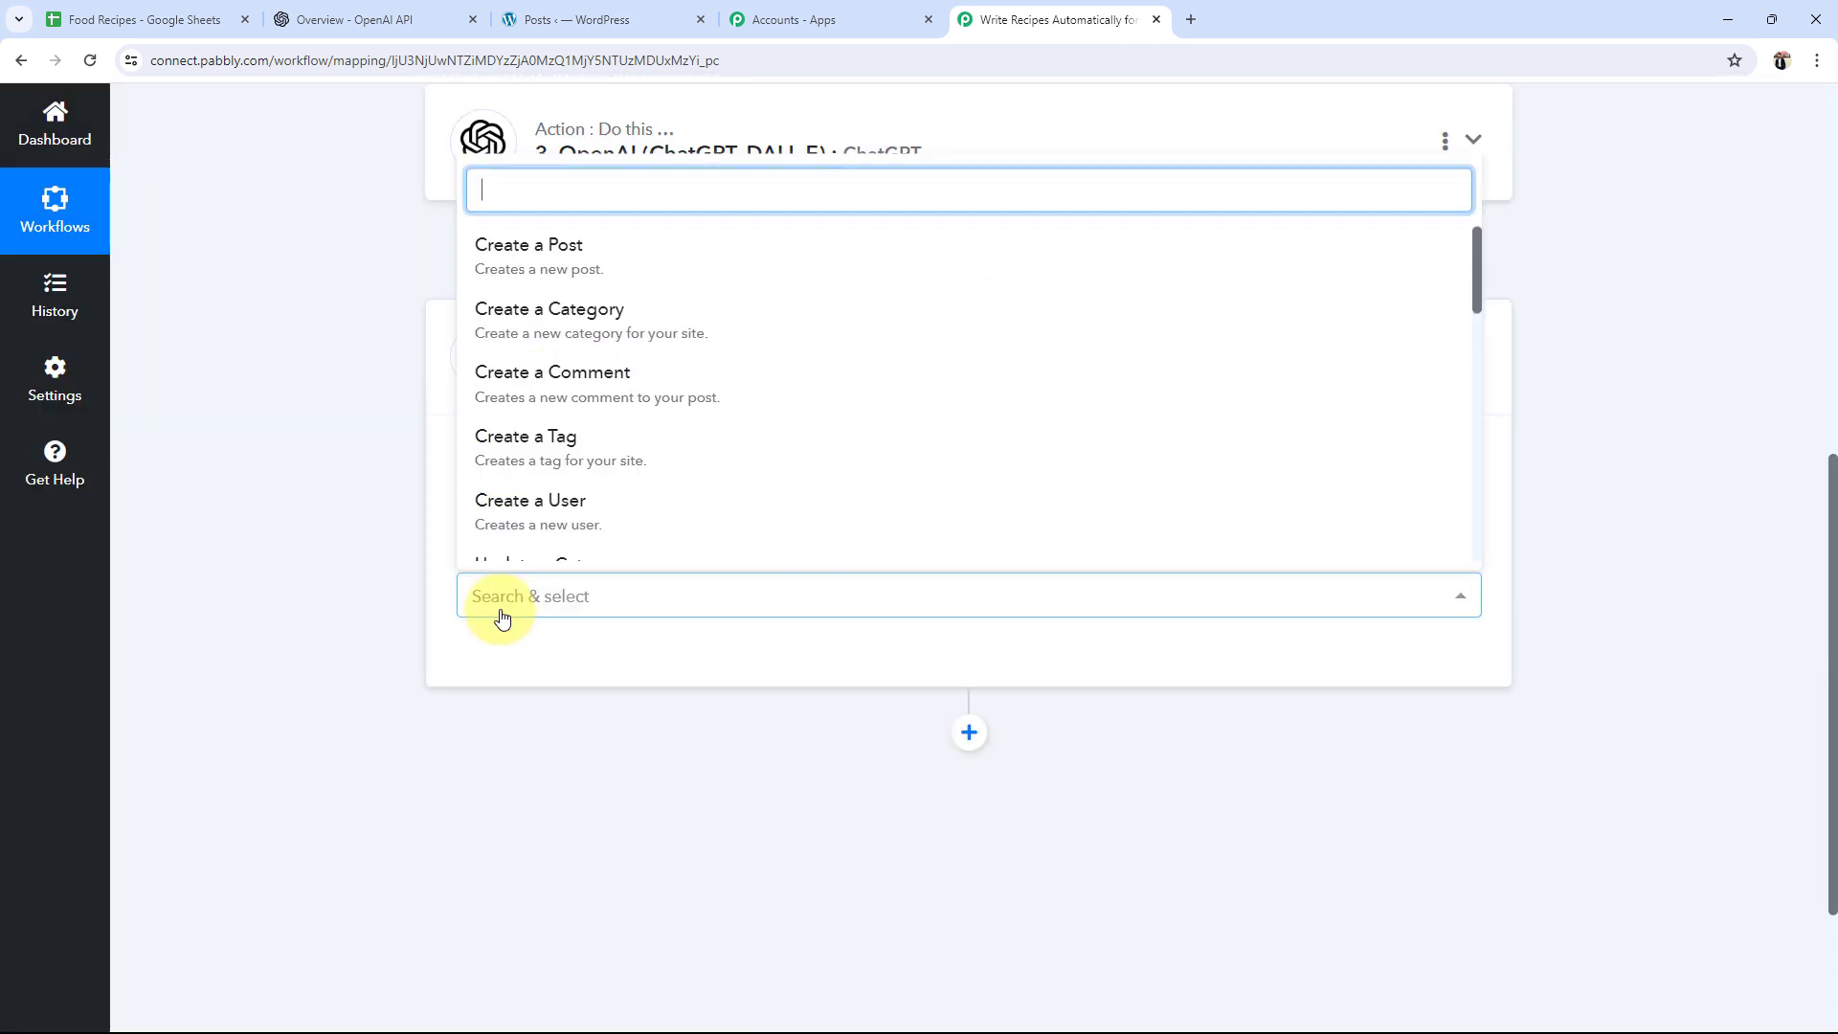
click(527, 251)
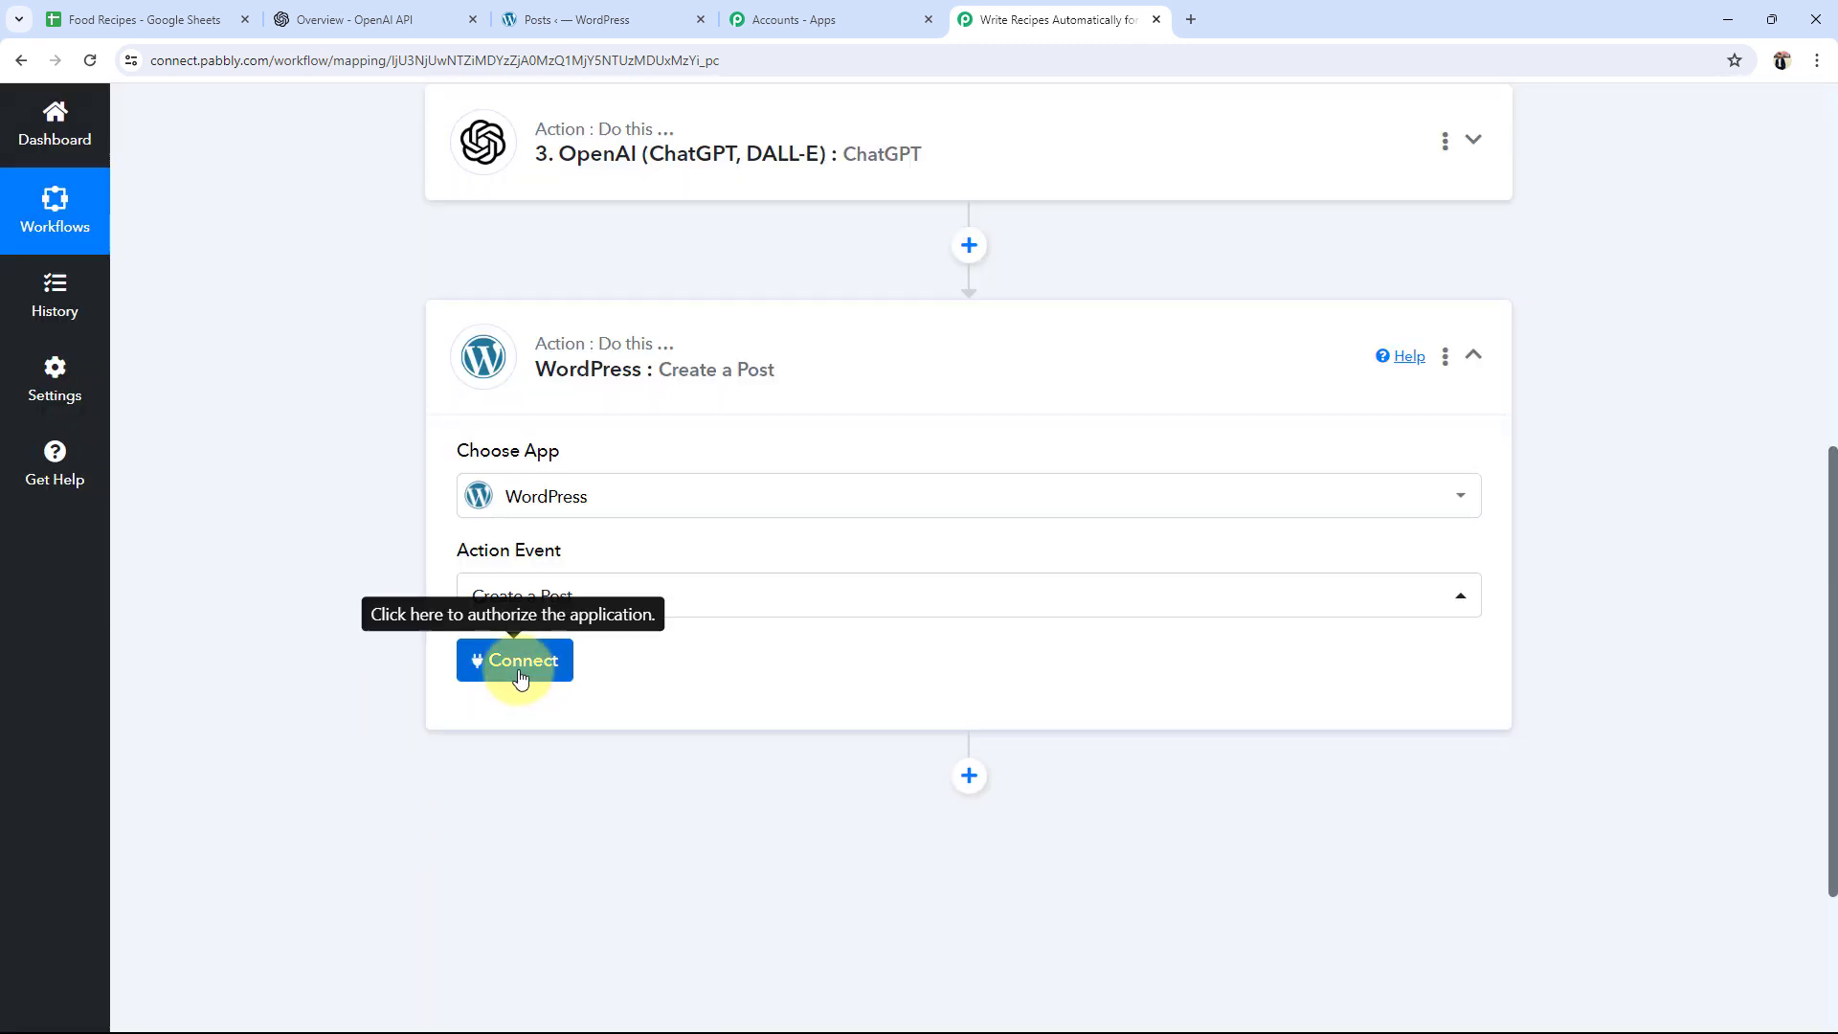
click(518, 668)
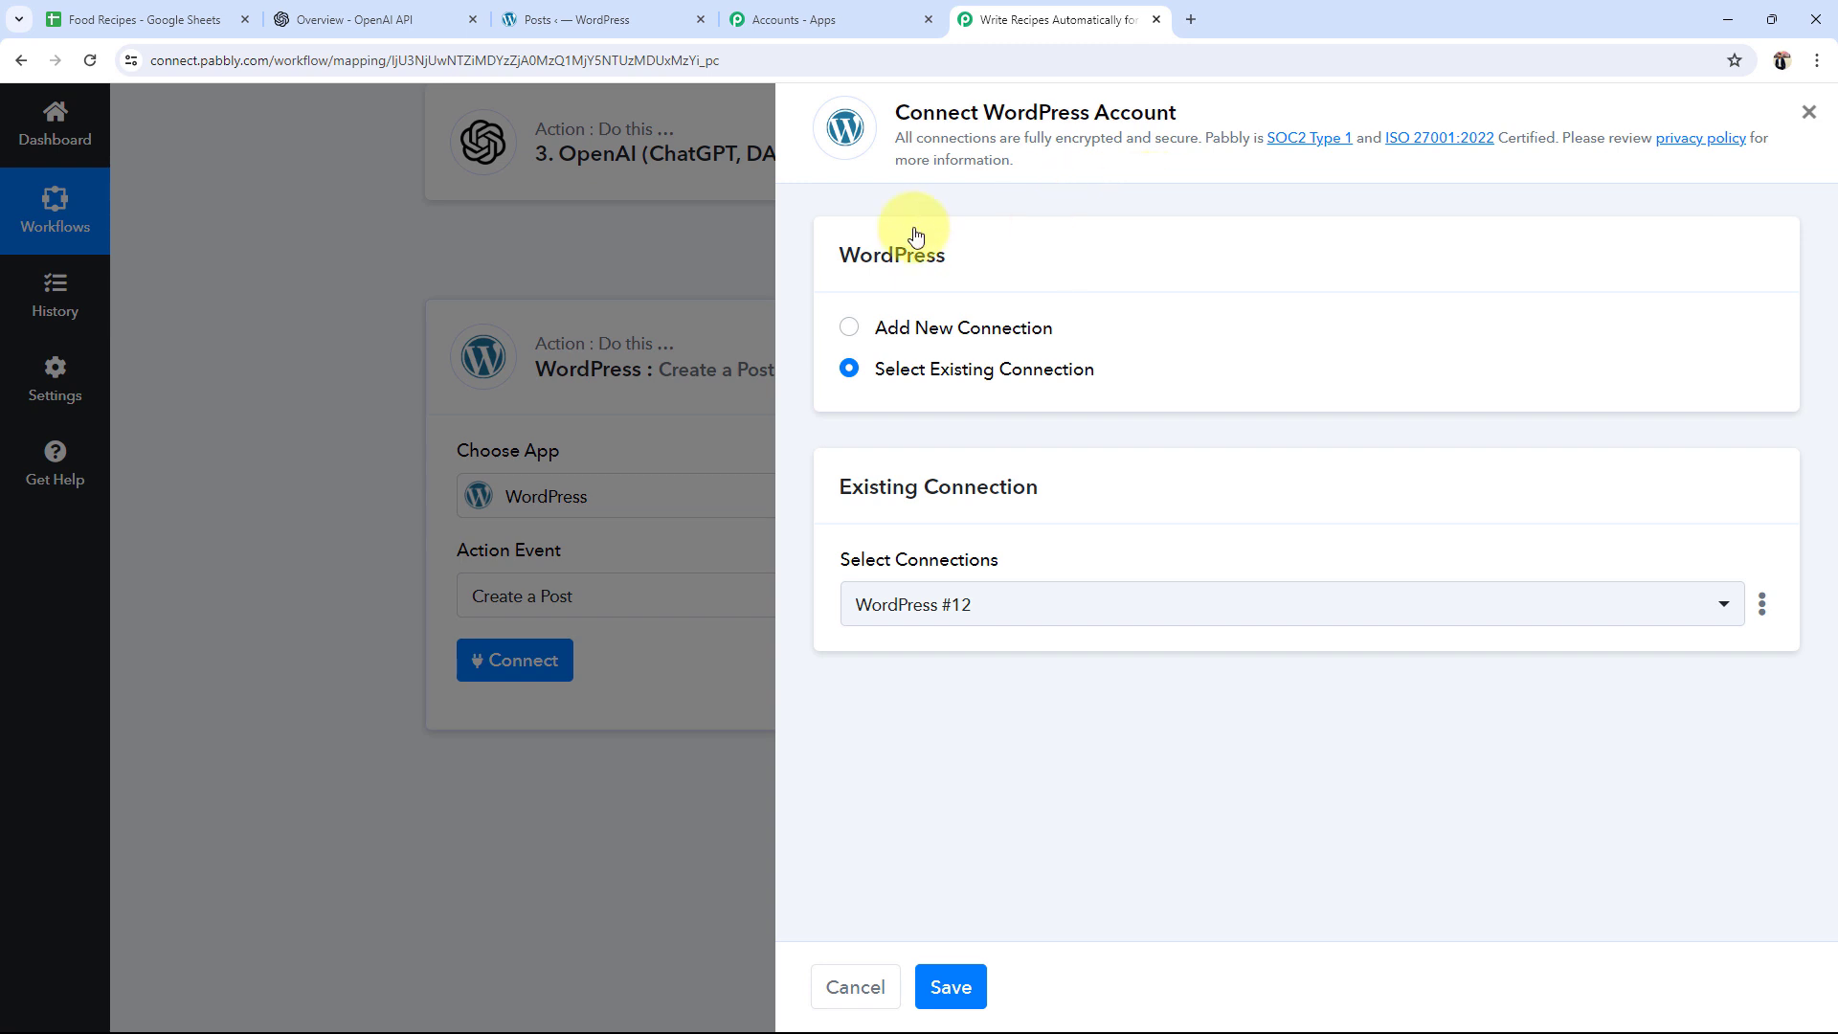
Step: Examine the new WordPress connection form's username, password and Base URL fields
click(848, 327)
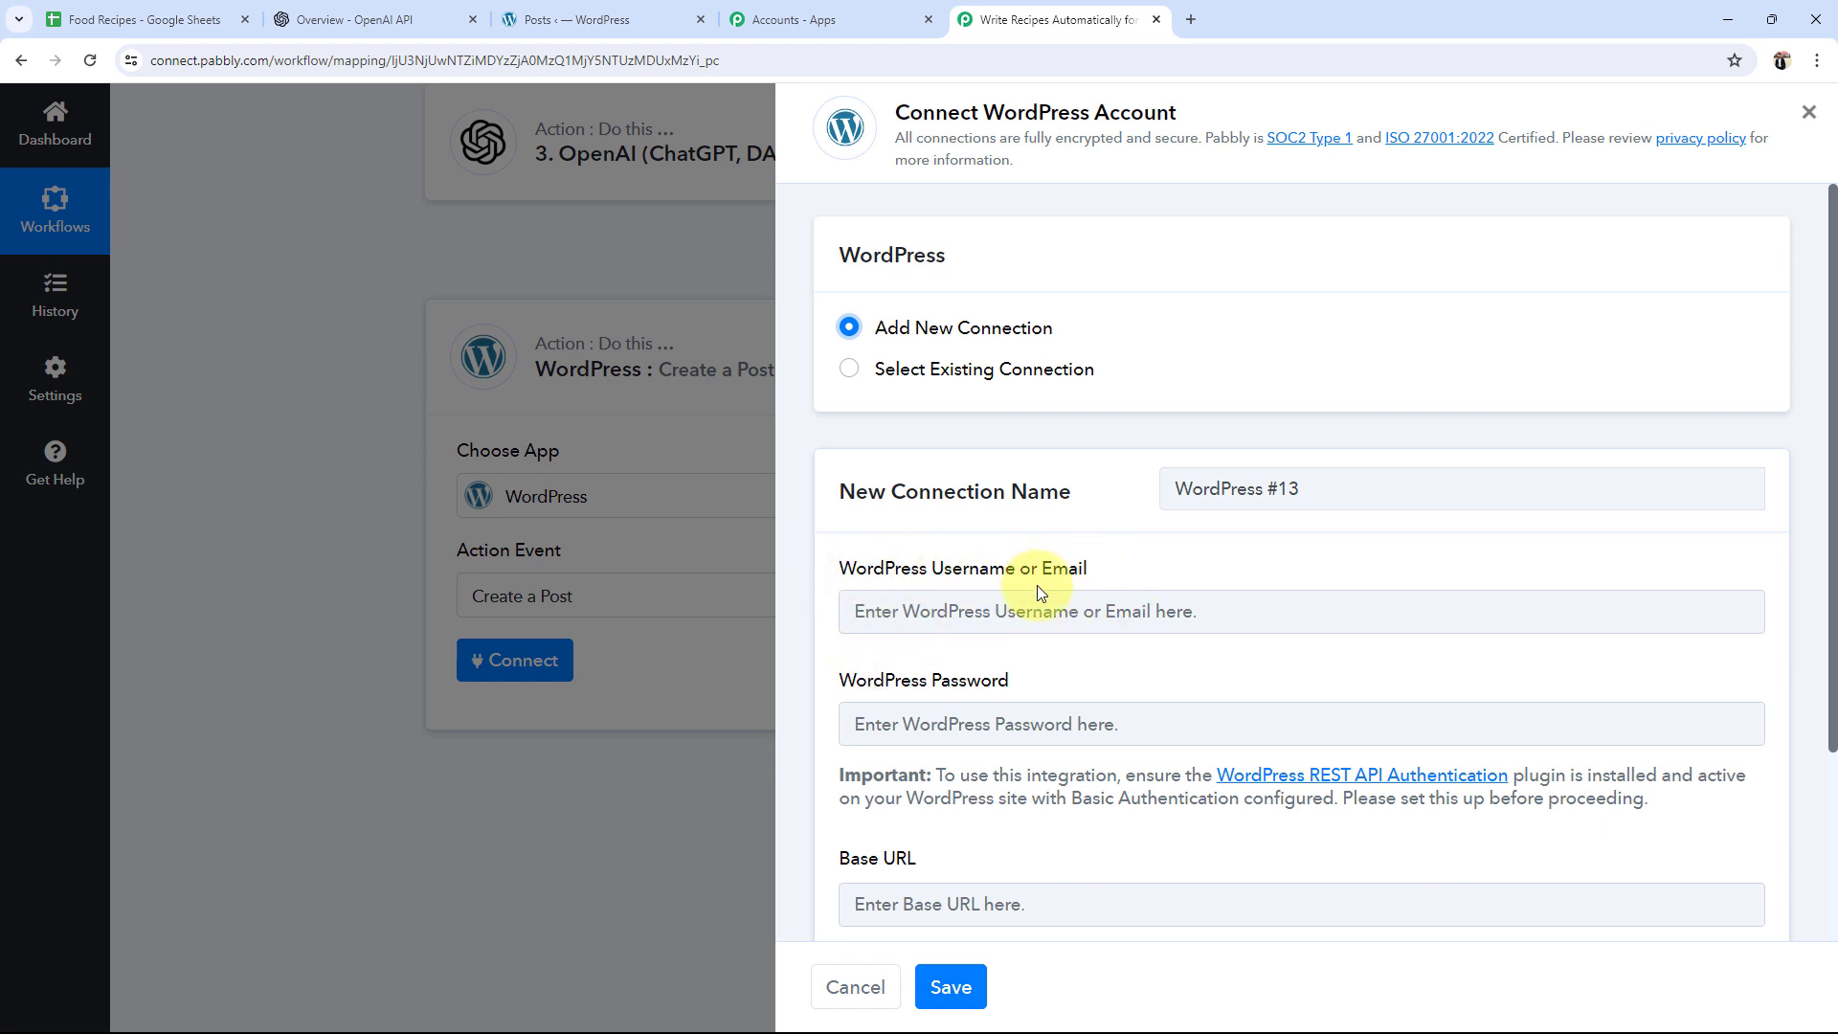
scroll(917, 690, down, 1)
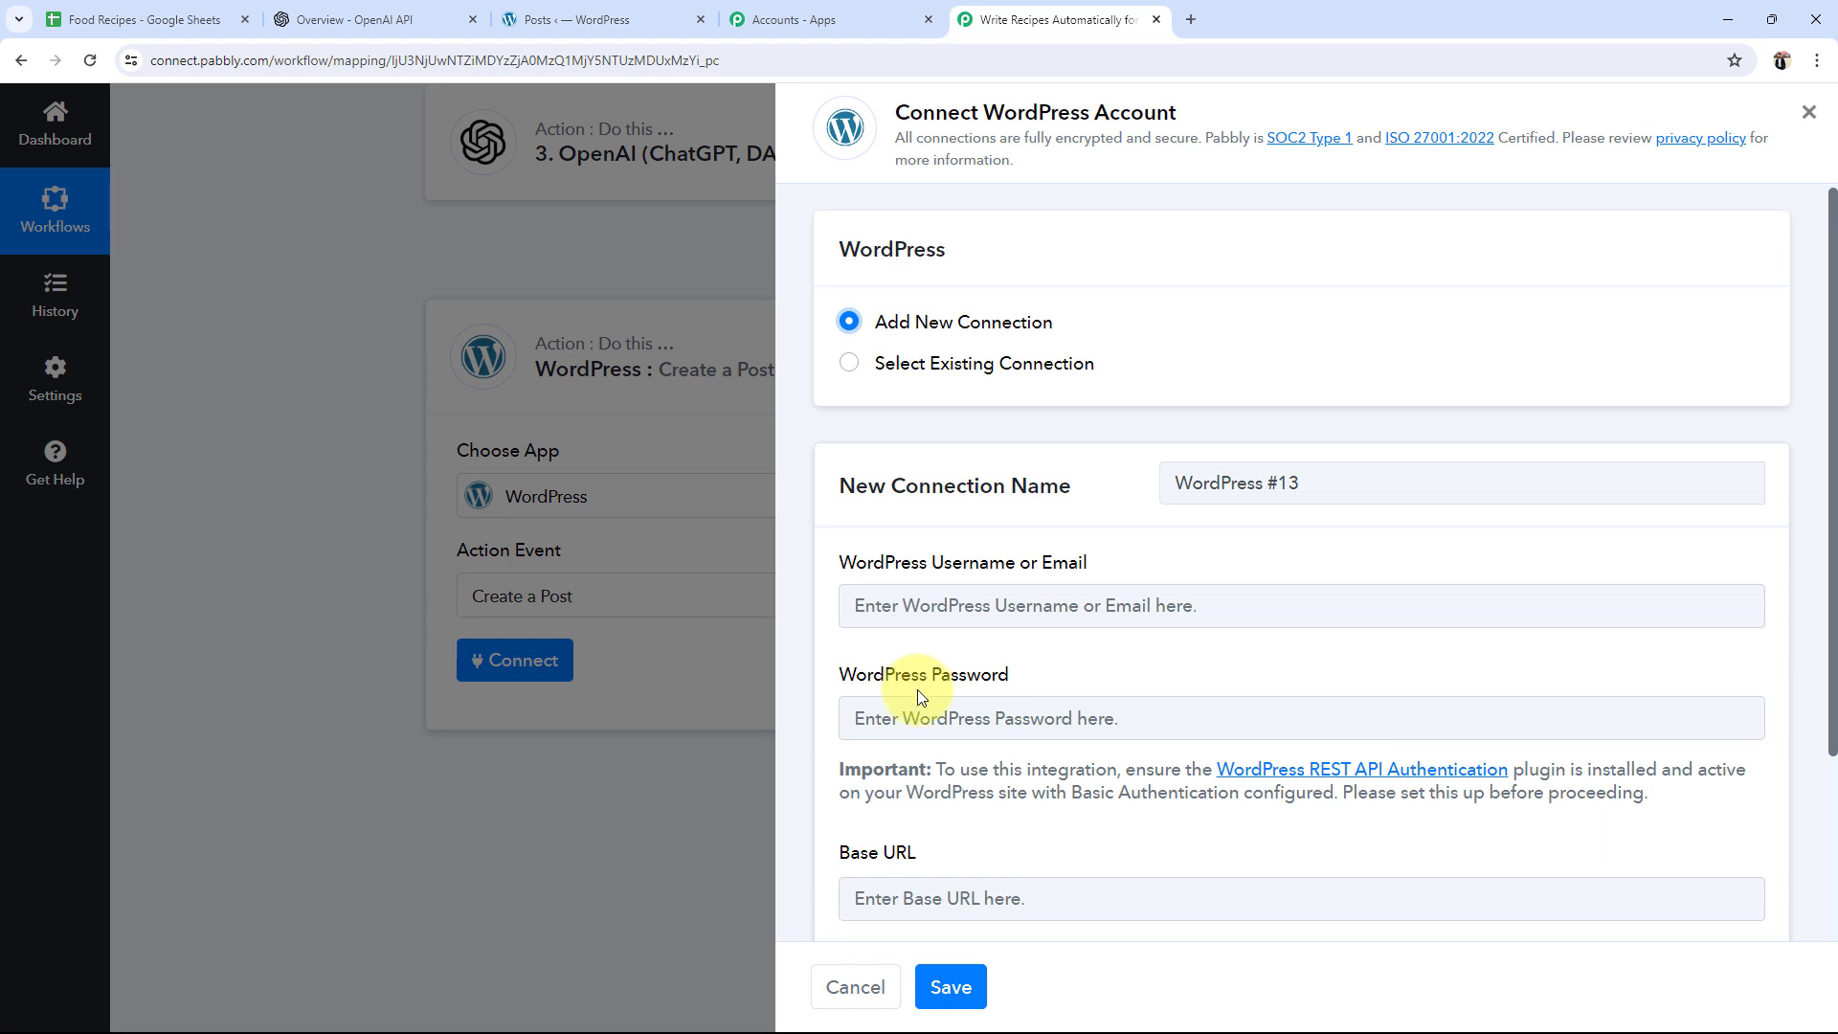
scroll(918, 690, down, 3)
drag(850, 607, 927, 617)
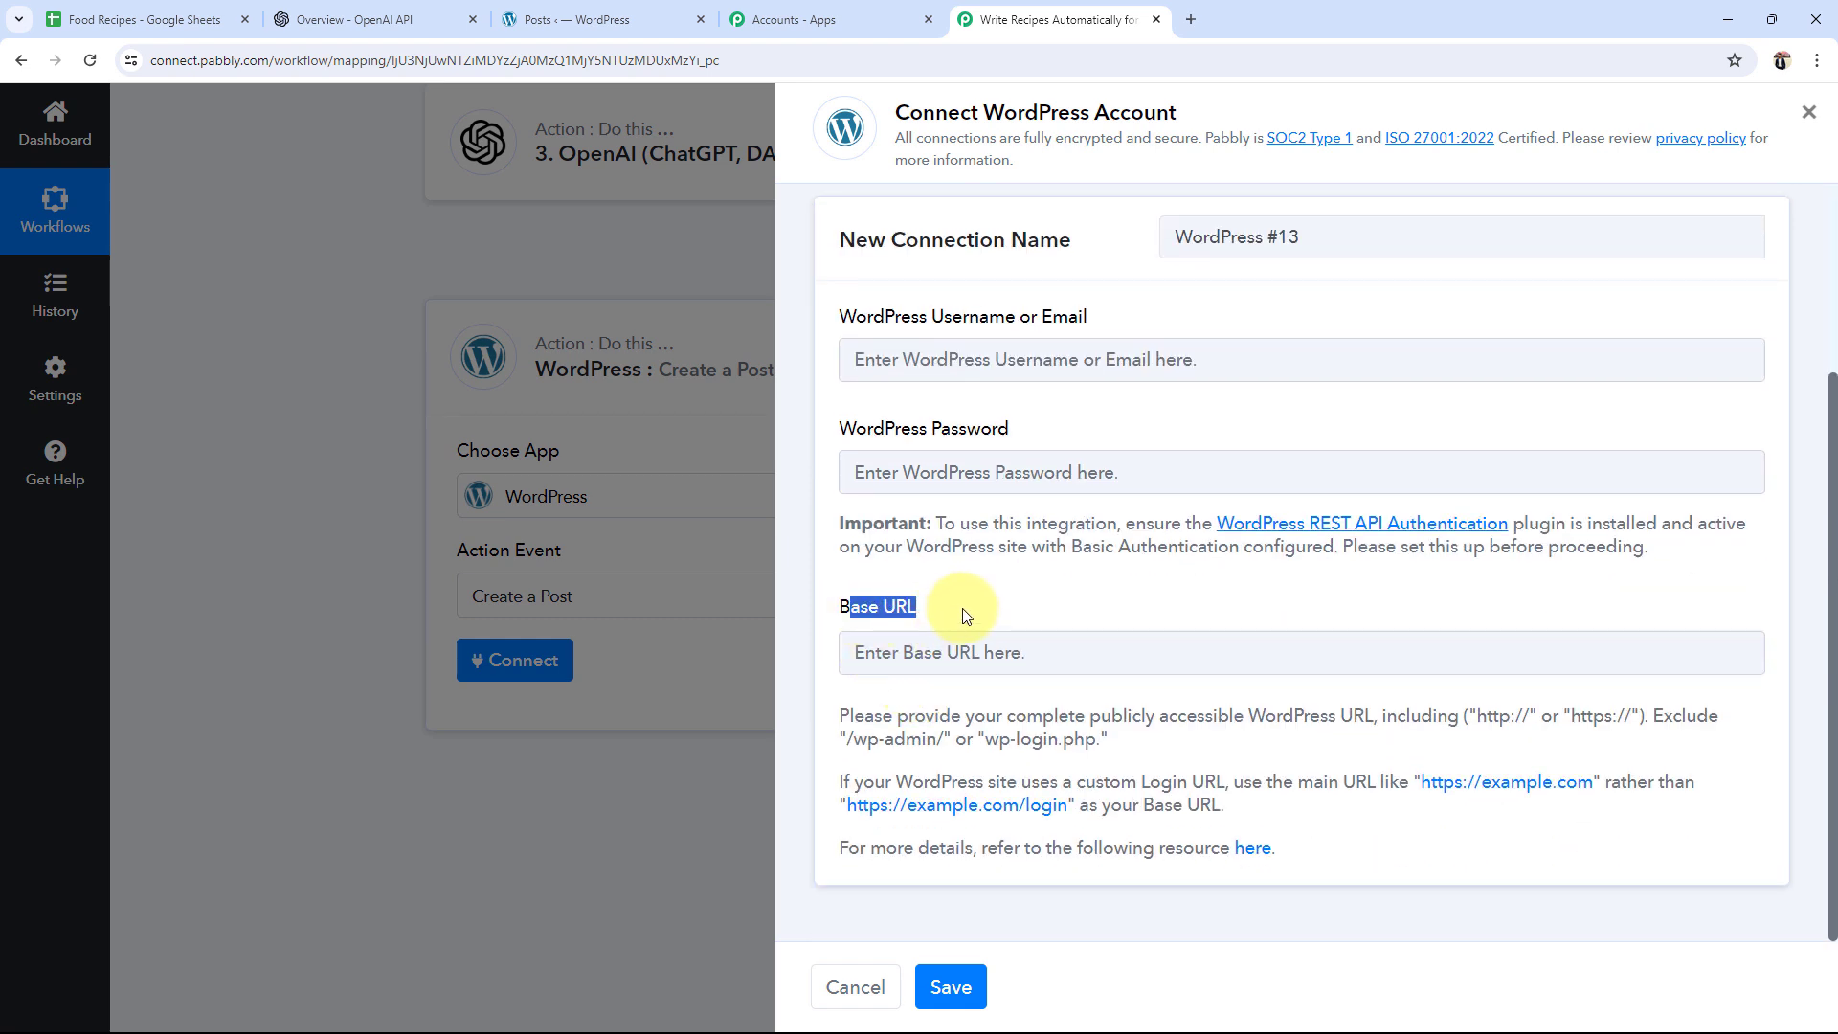
click(965, 616)
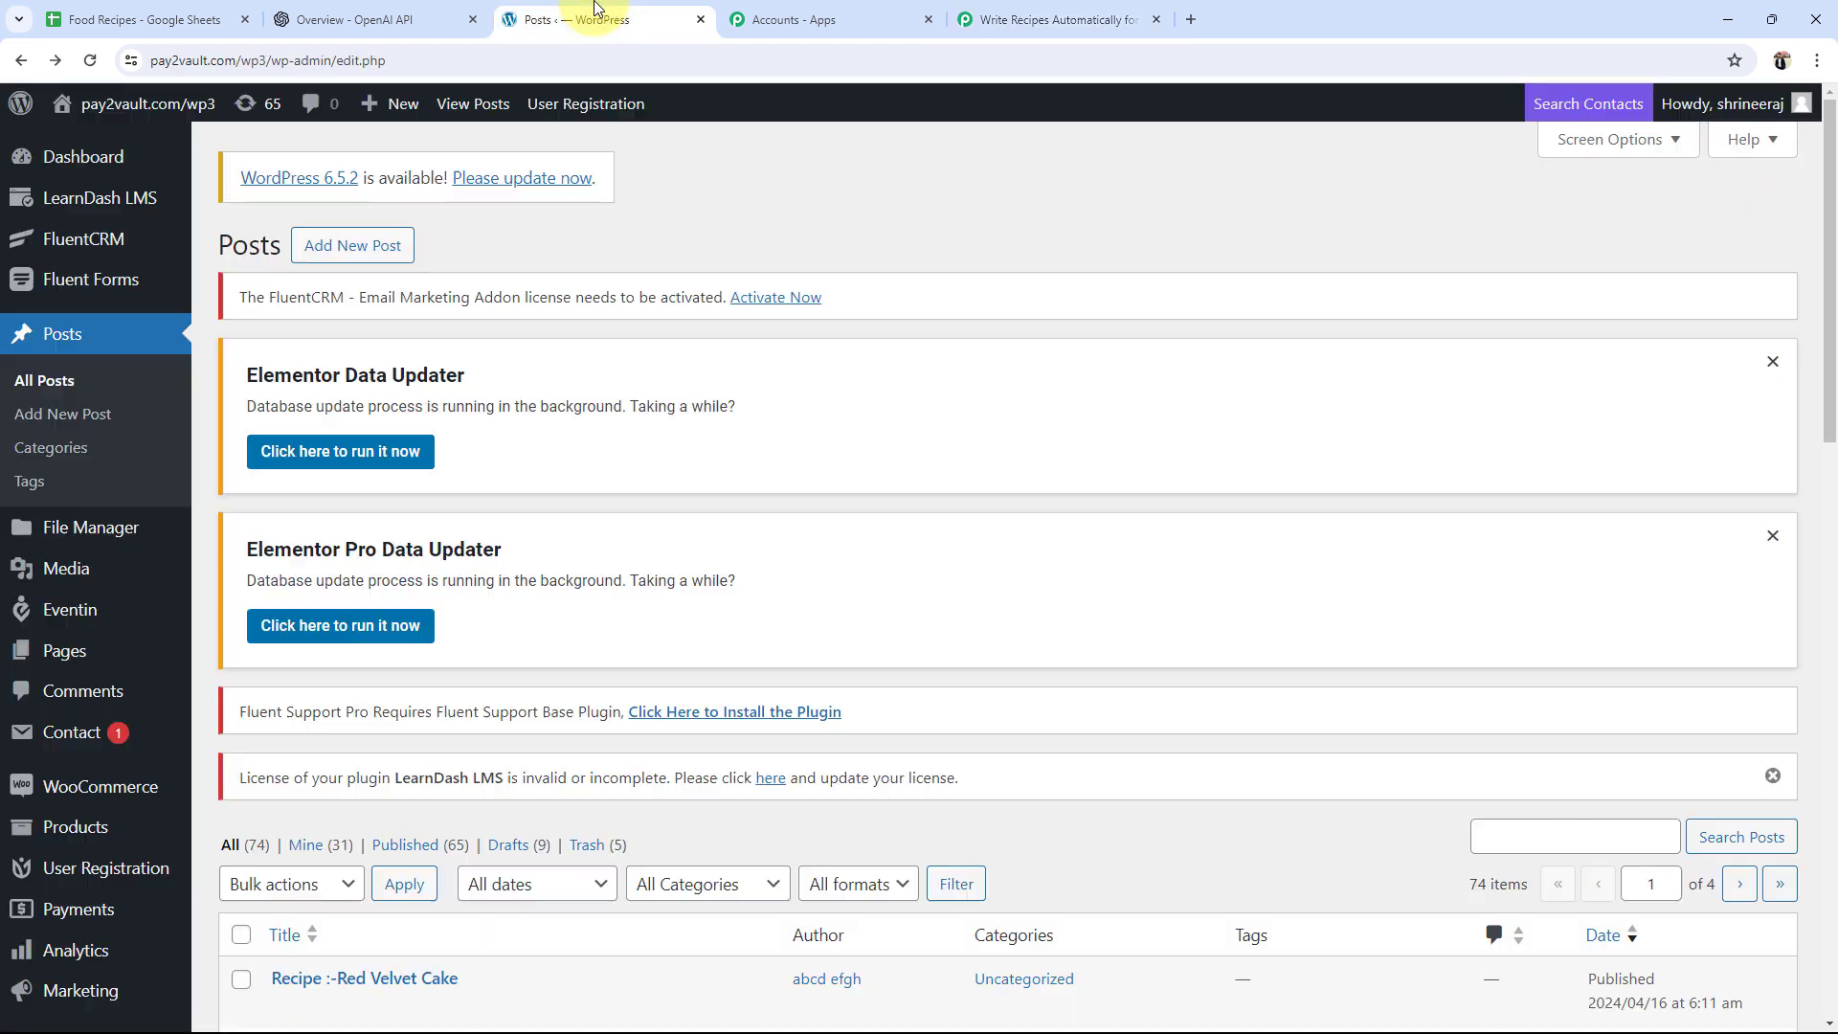
click(595, 8)
click(429, 61)
click(430, 61)
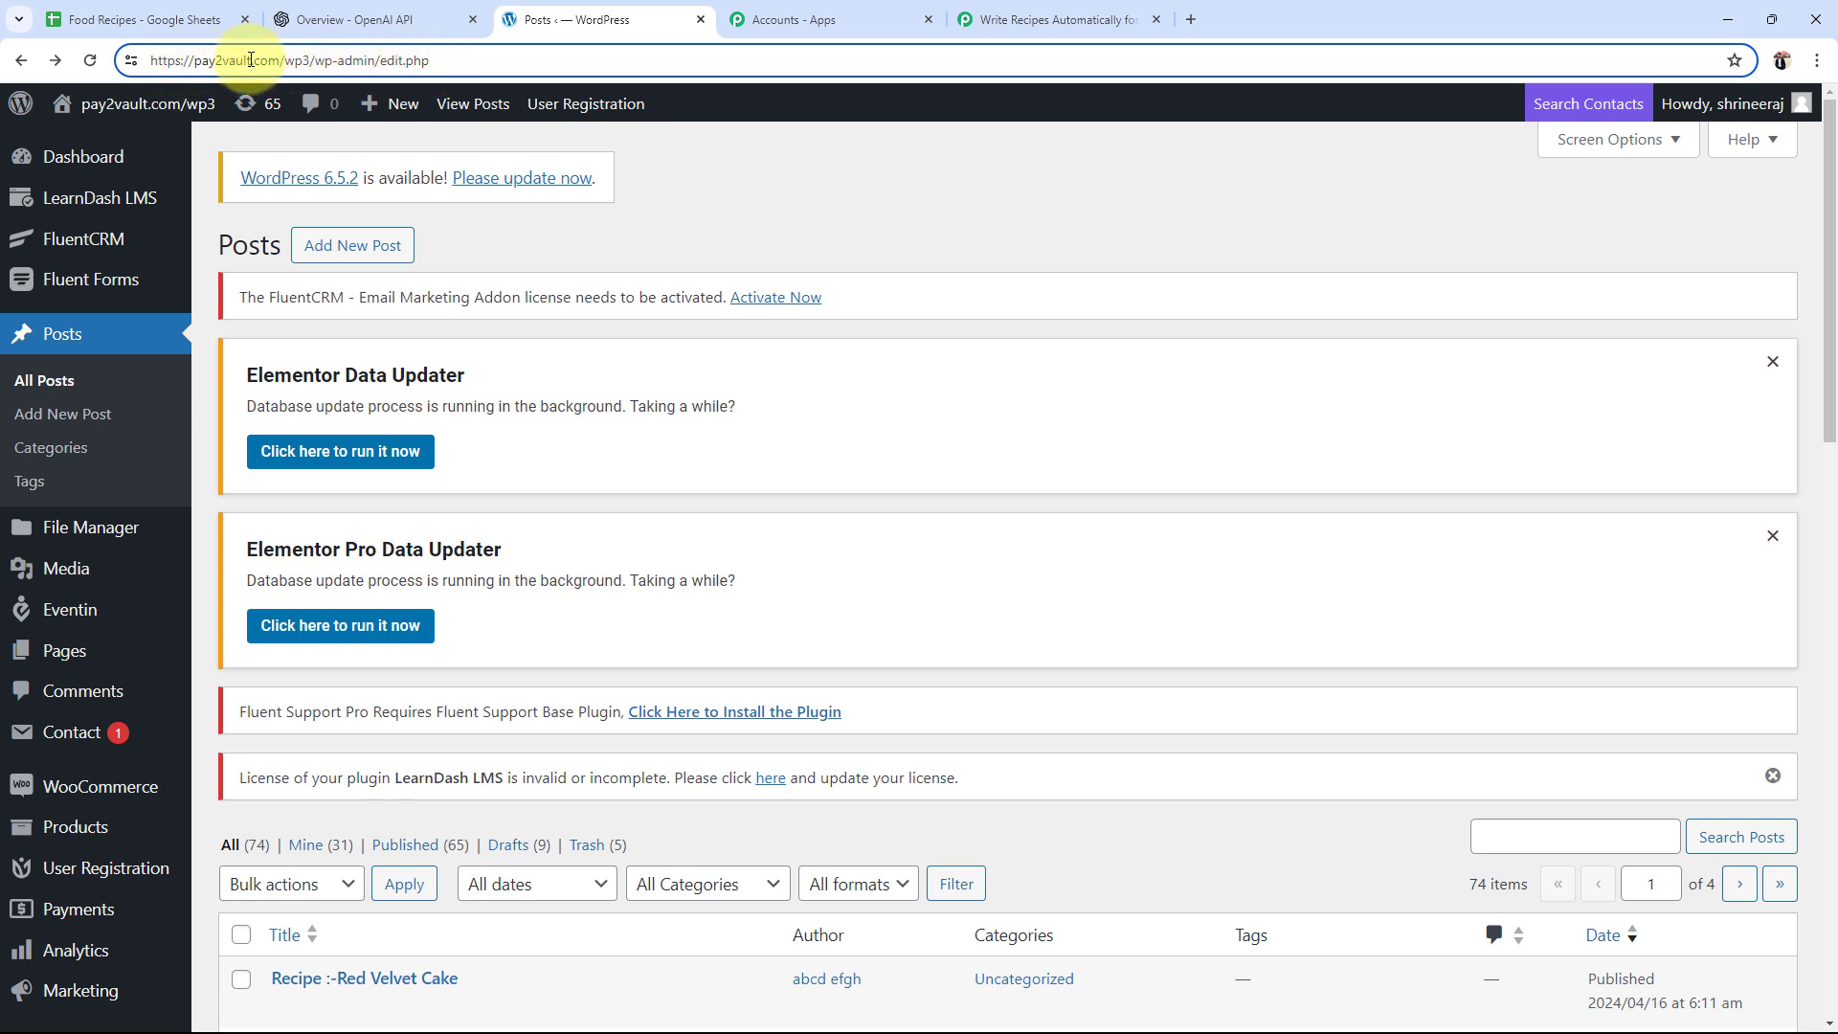
drag(310, 59, 123, 58)
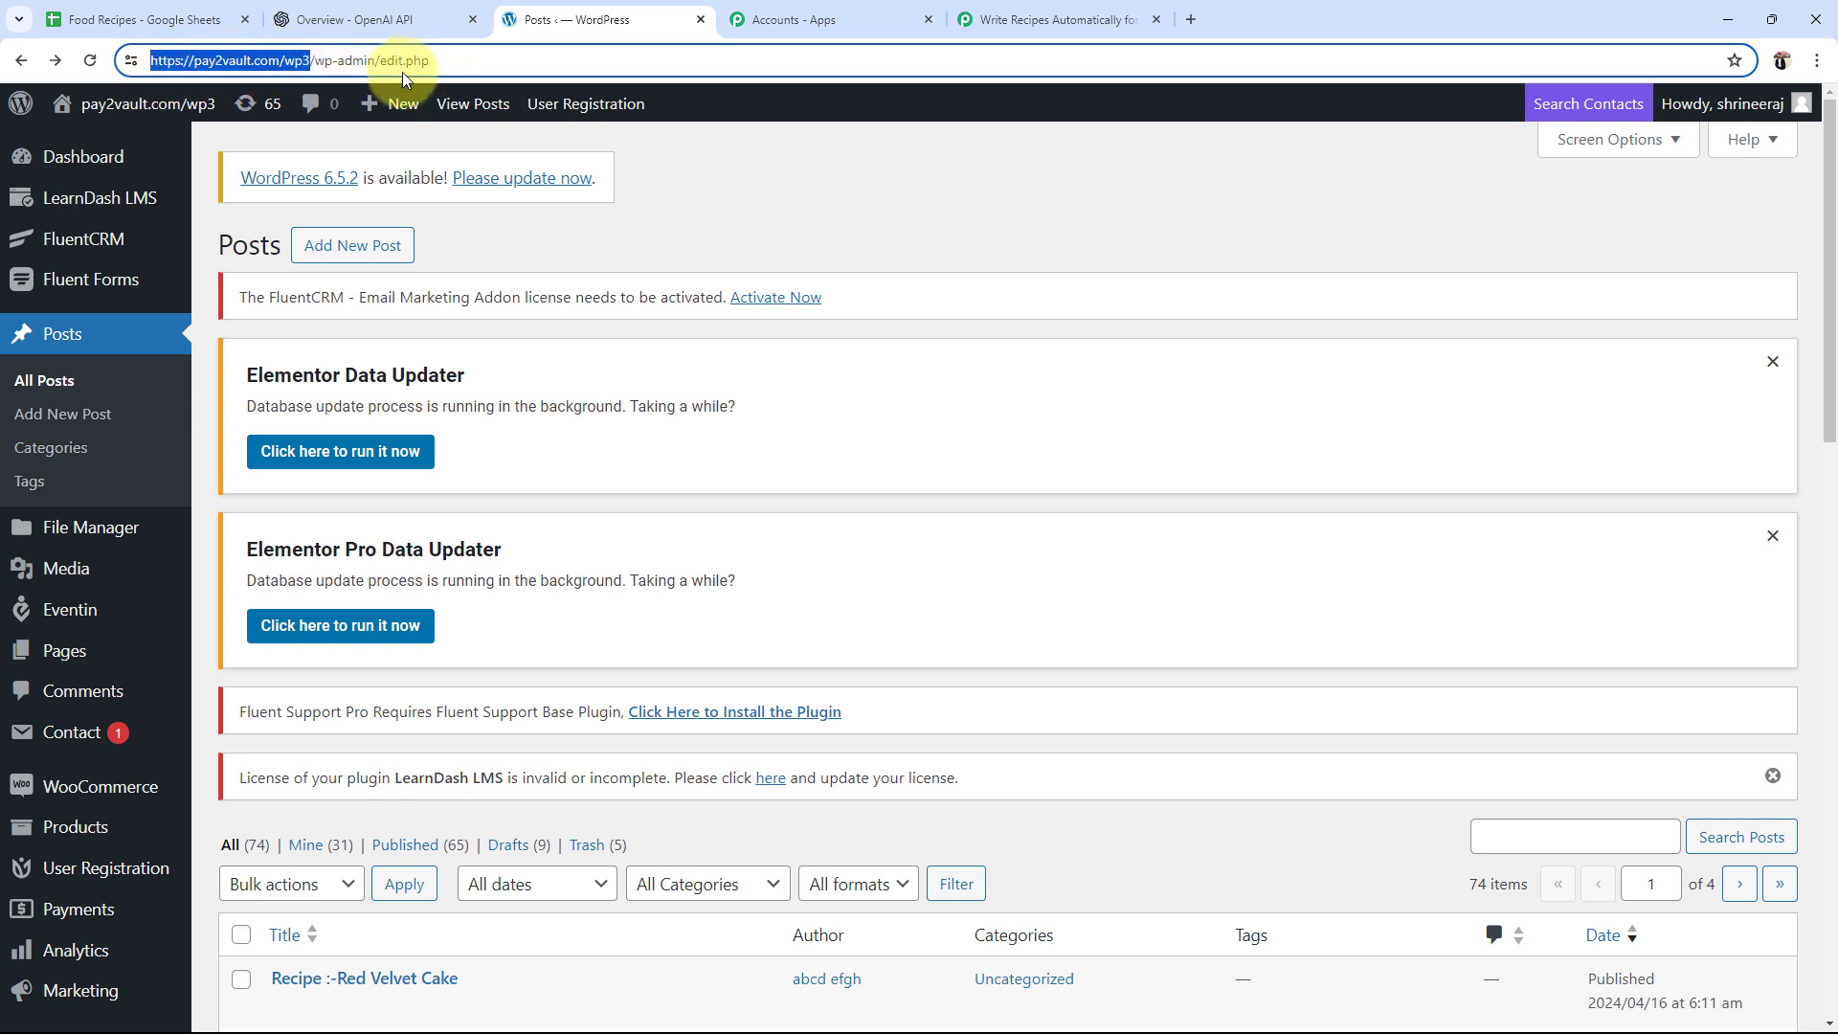
click(1053, 20)
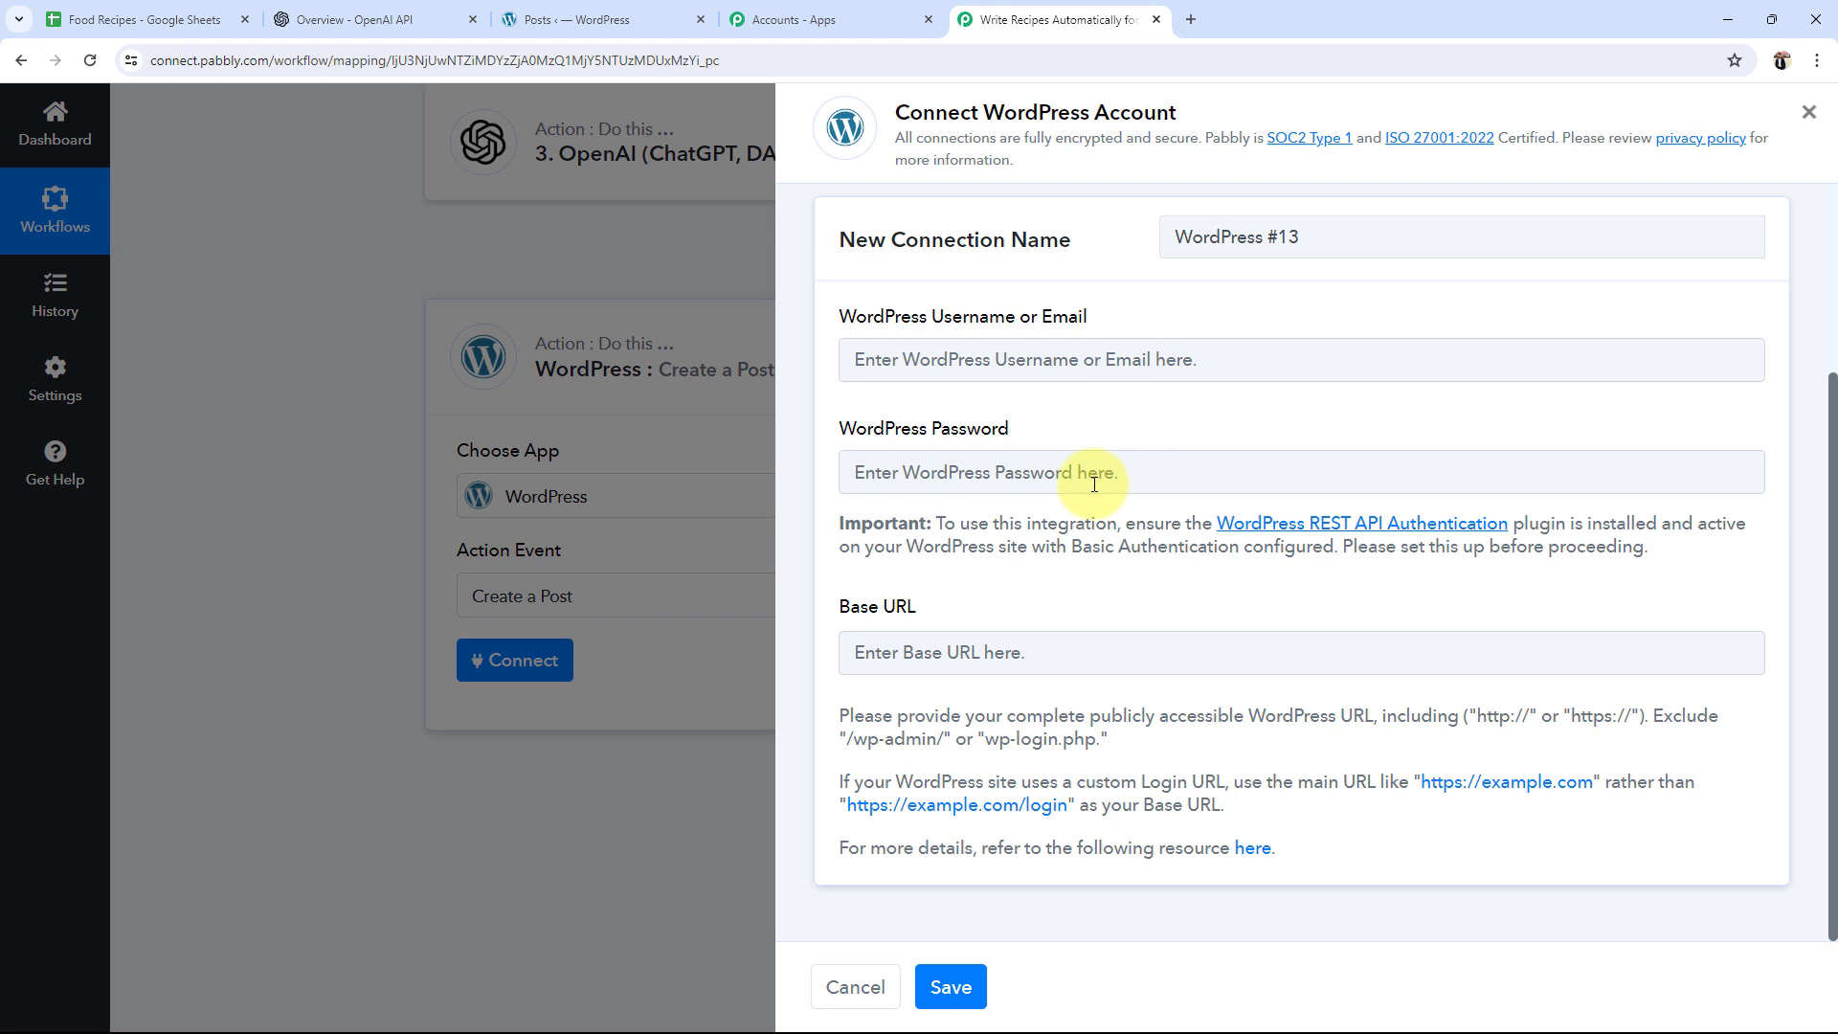
Step: Choose the existing WordPress connection instead of a new one and save it for the Create a Post action
scroll(1094, 483, up, 3)
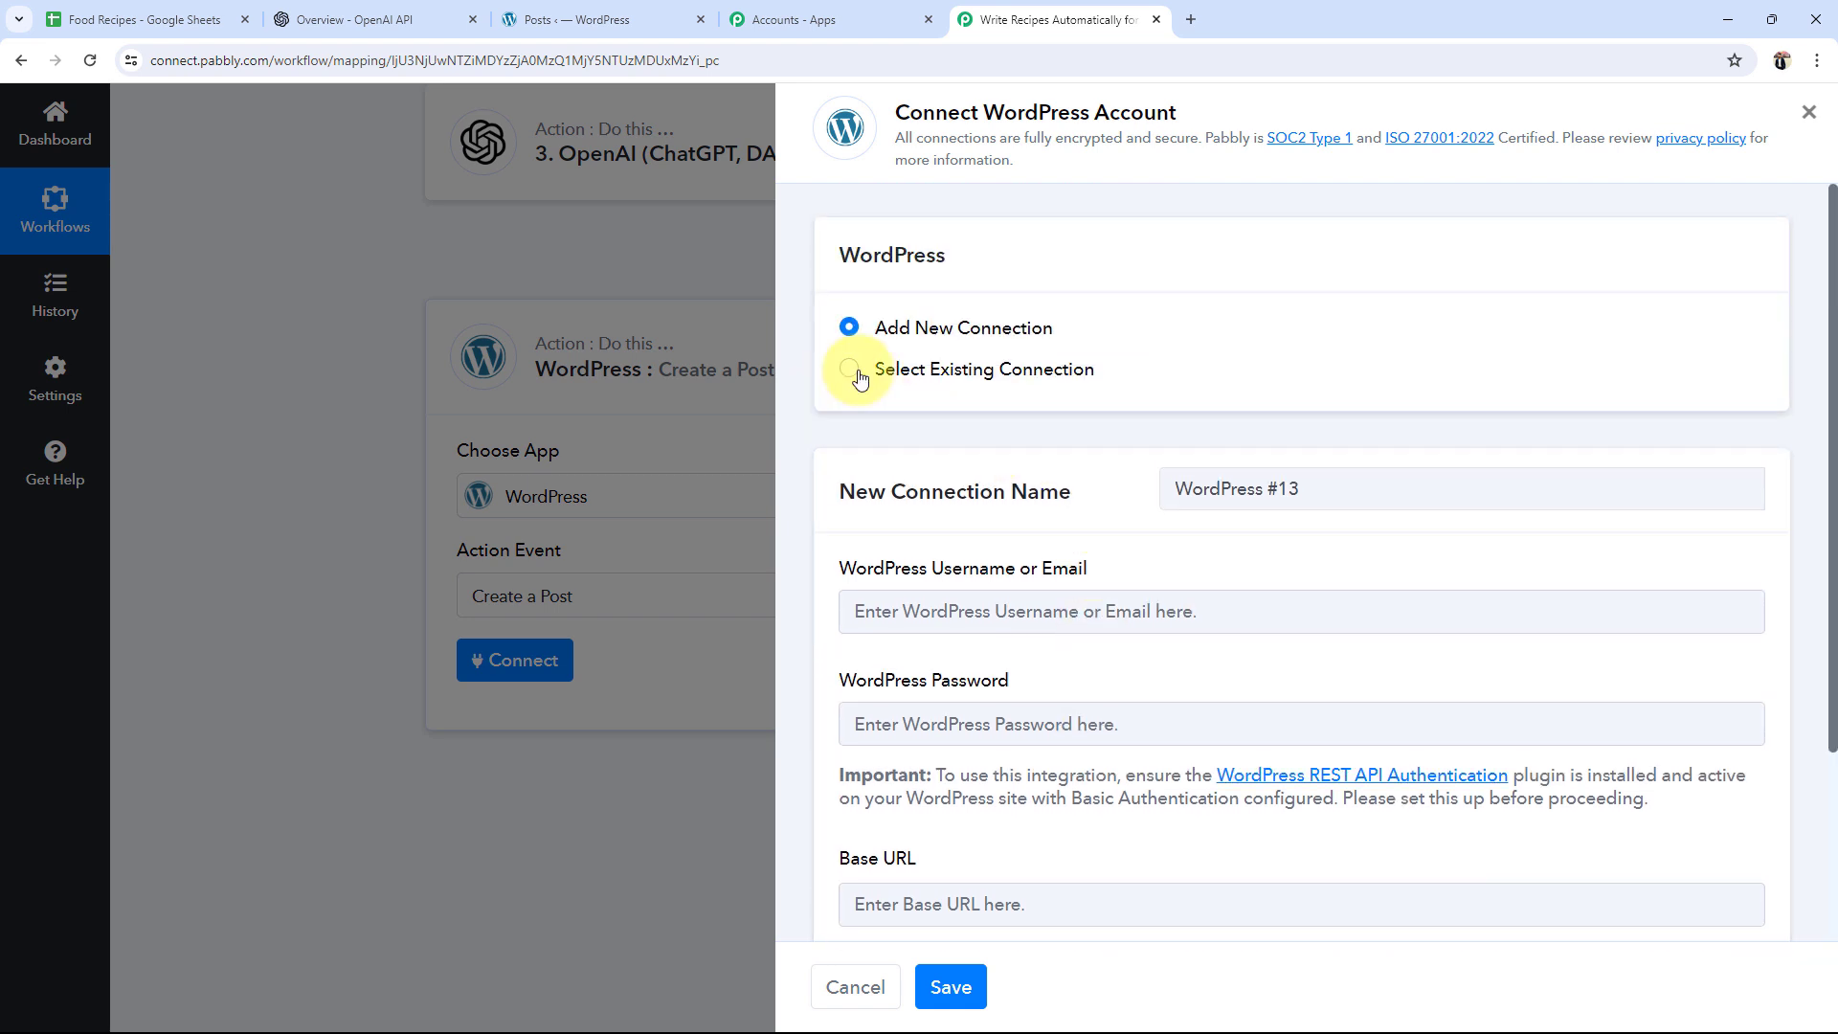
click(848, 374)
click(951, 986)
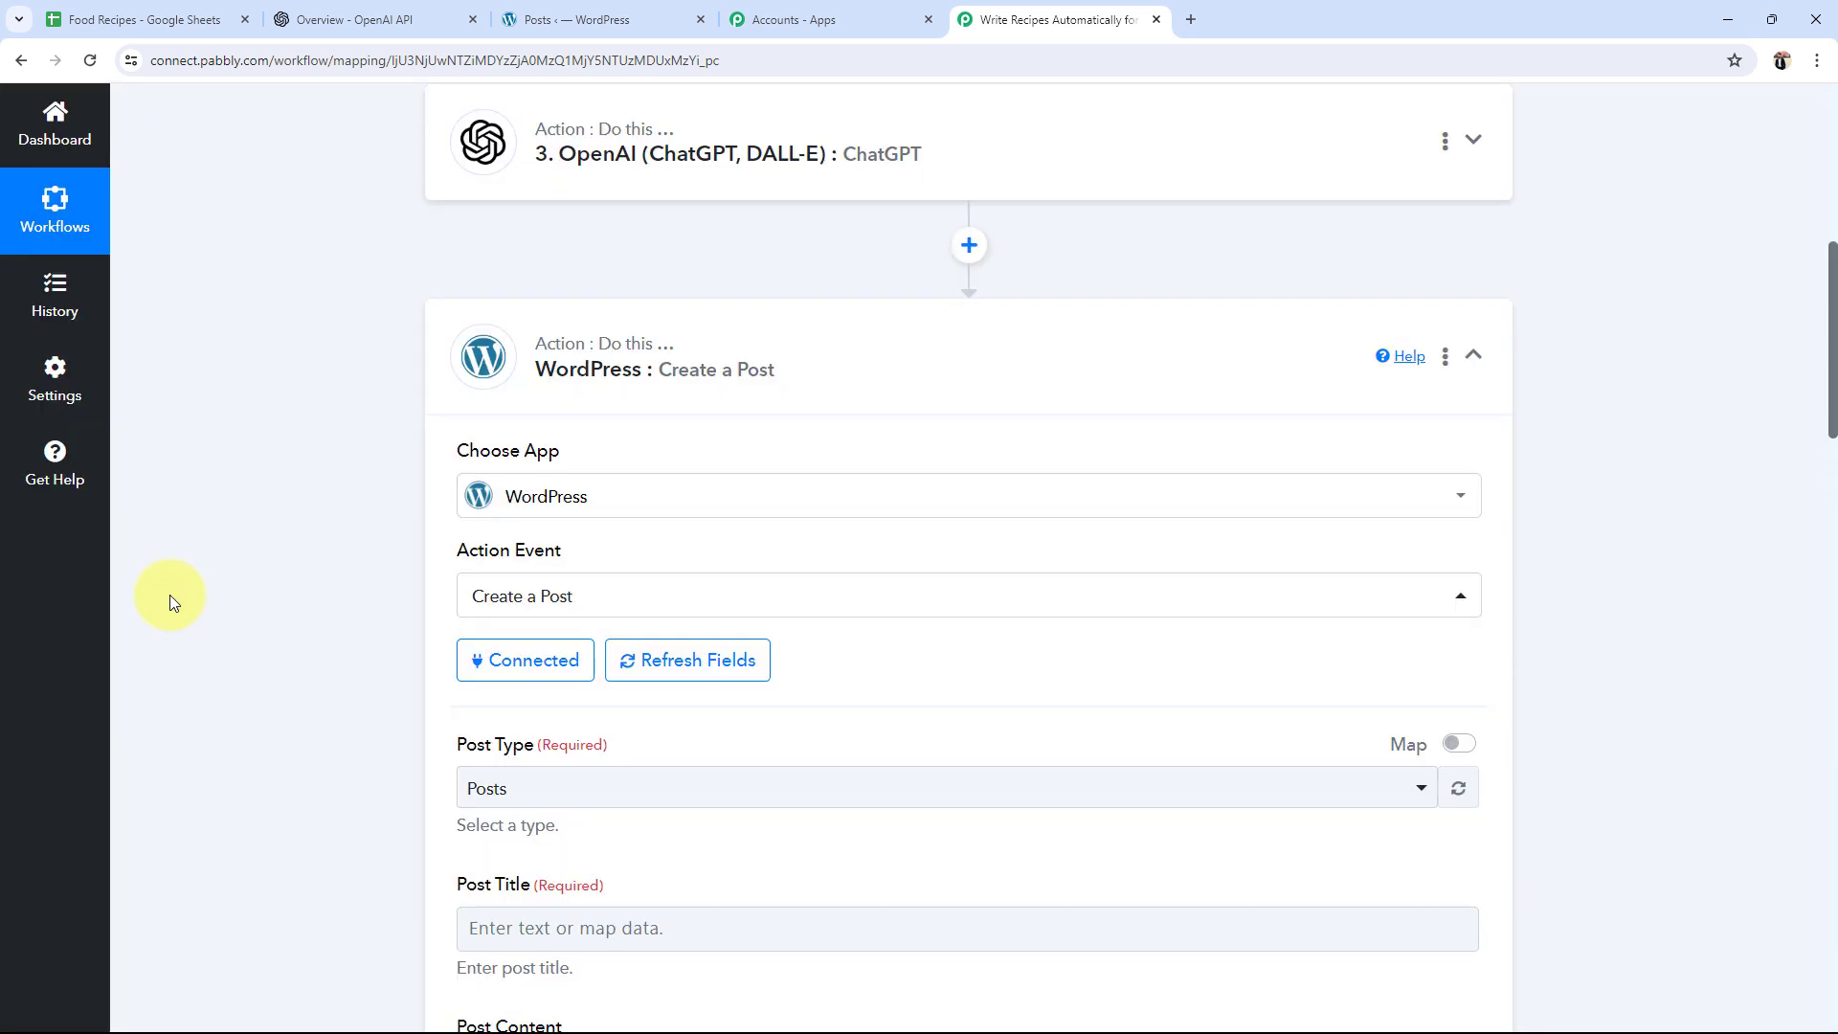
Step: Set the WordPress action's post type to Posts
scroll(170, 595, down, 4)
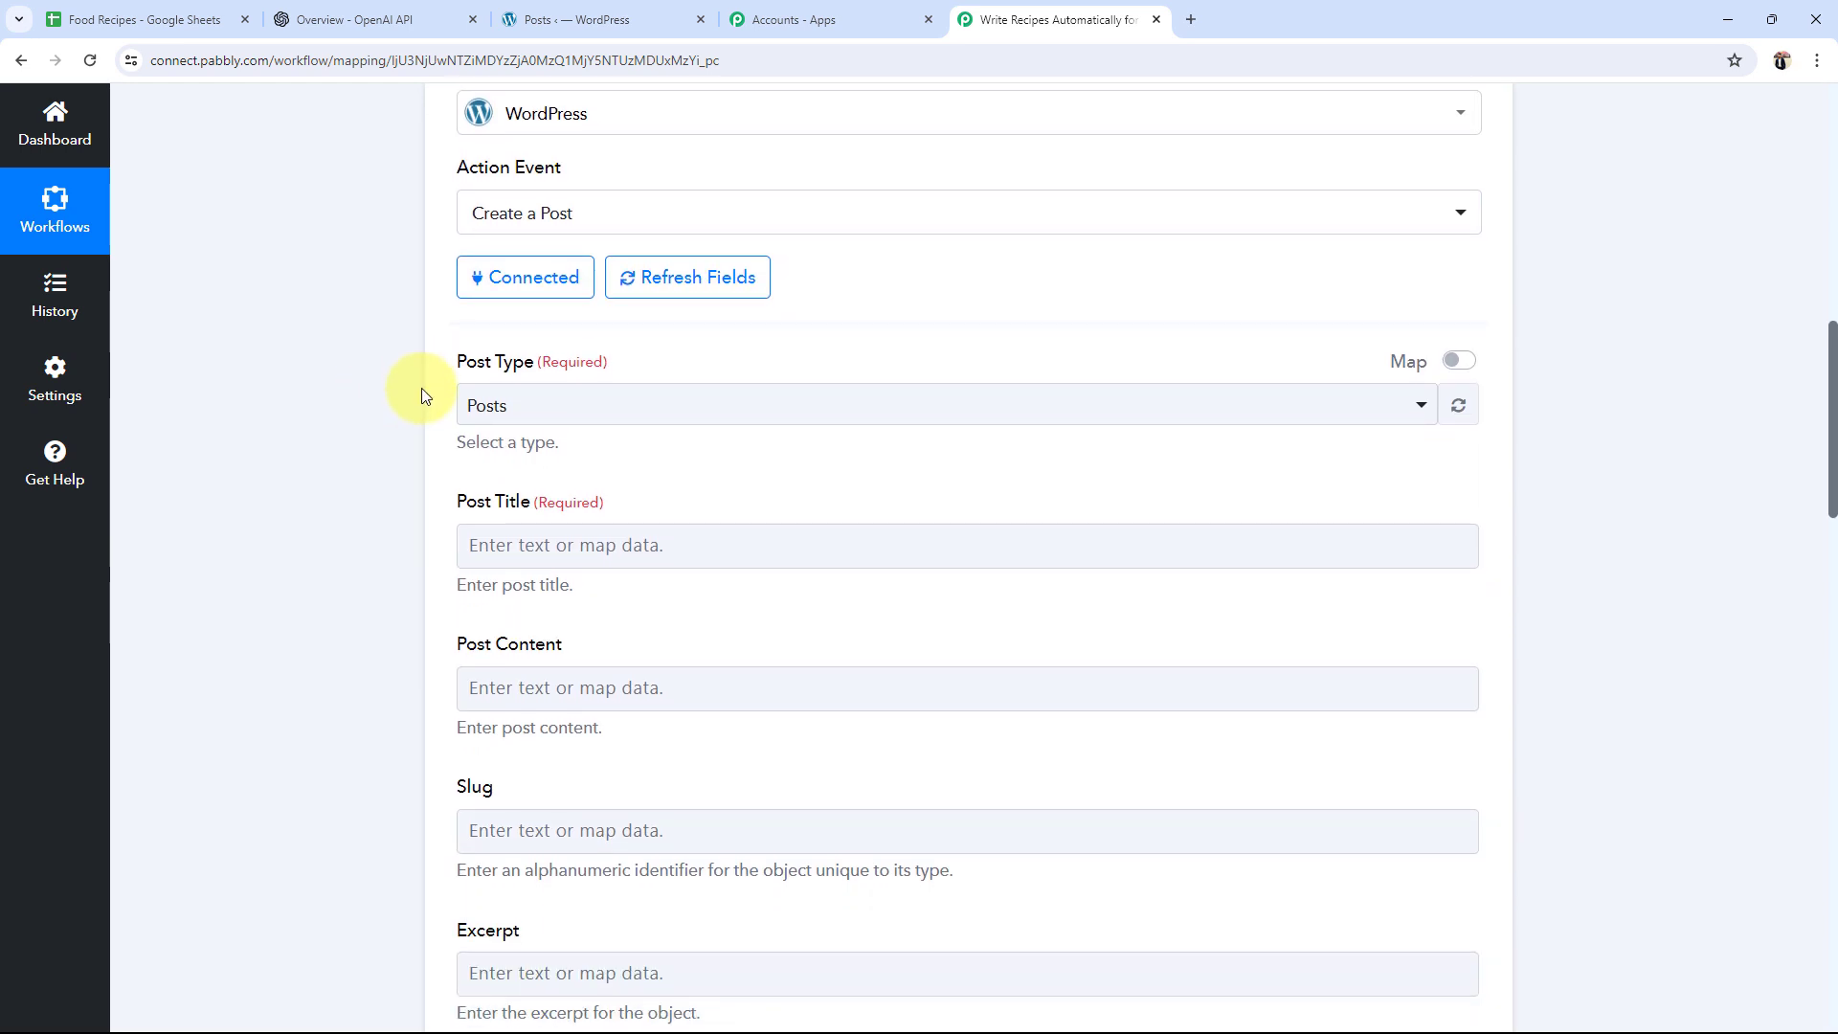
click(486, 409)
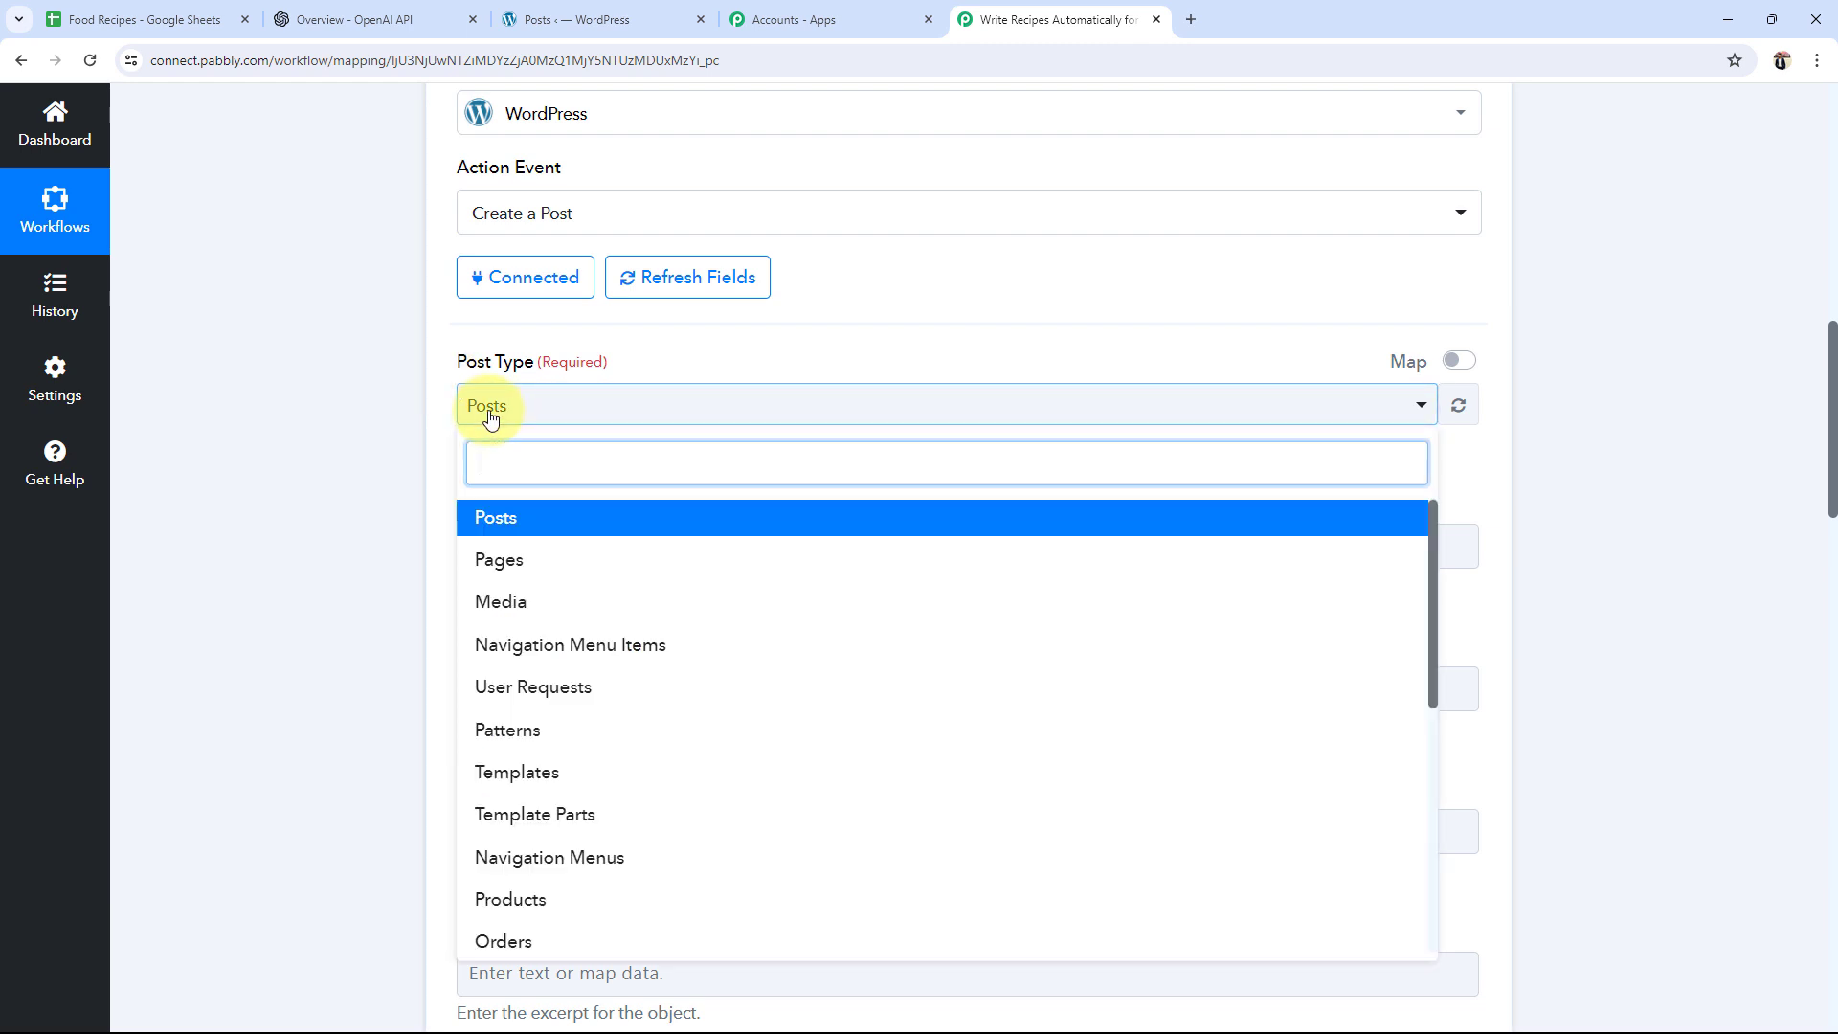
click(488, 519)
Step: Set the post title to "Recipe of :-" followed by the mapped Food Item value from the Google Sheets trigger
scroll(270, 459, down, 2)
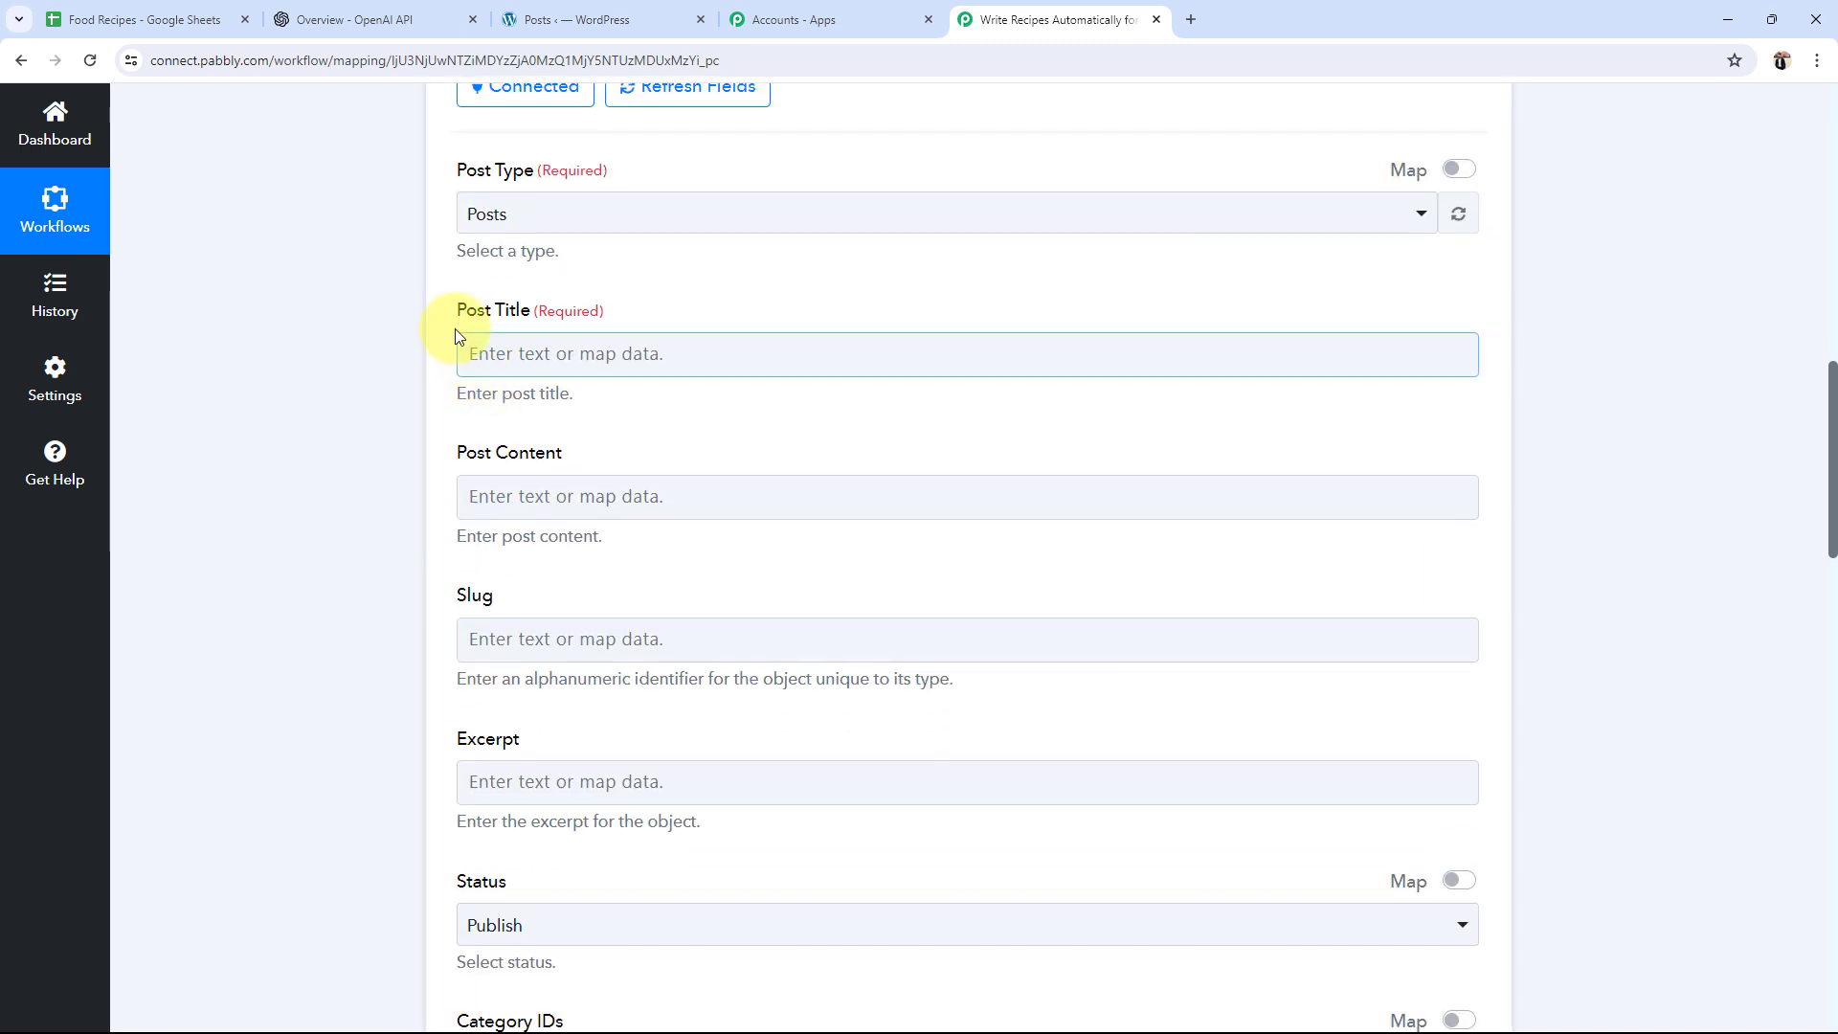
drag(459, 318, 529, 319)
click(427, 331)
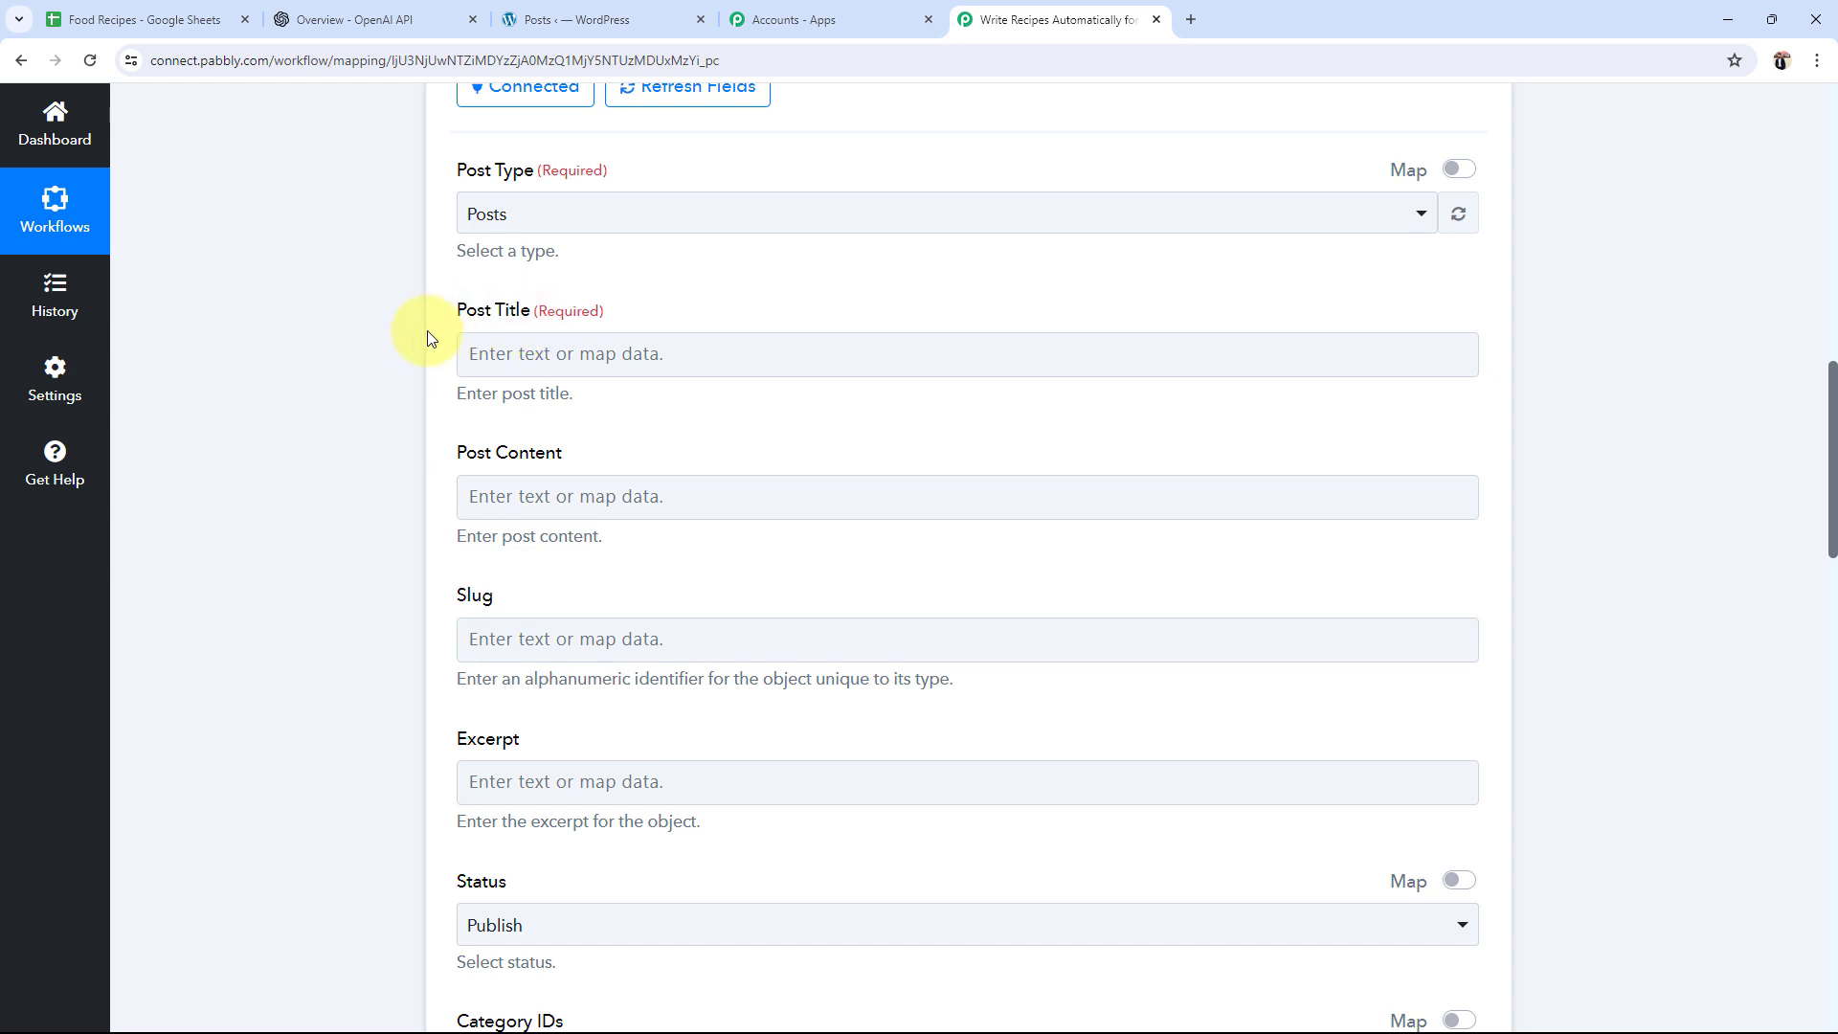
click(531, 364)
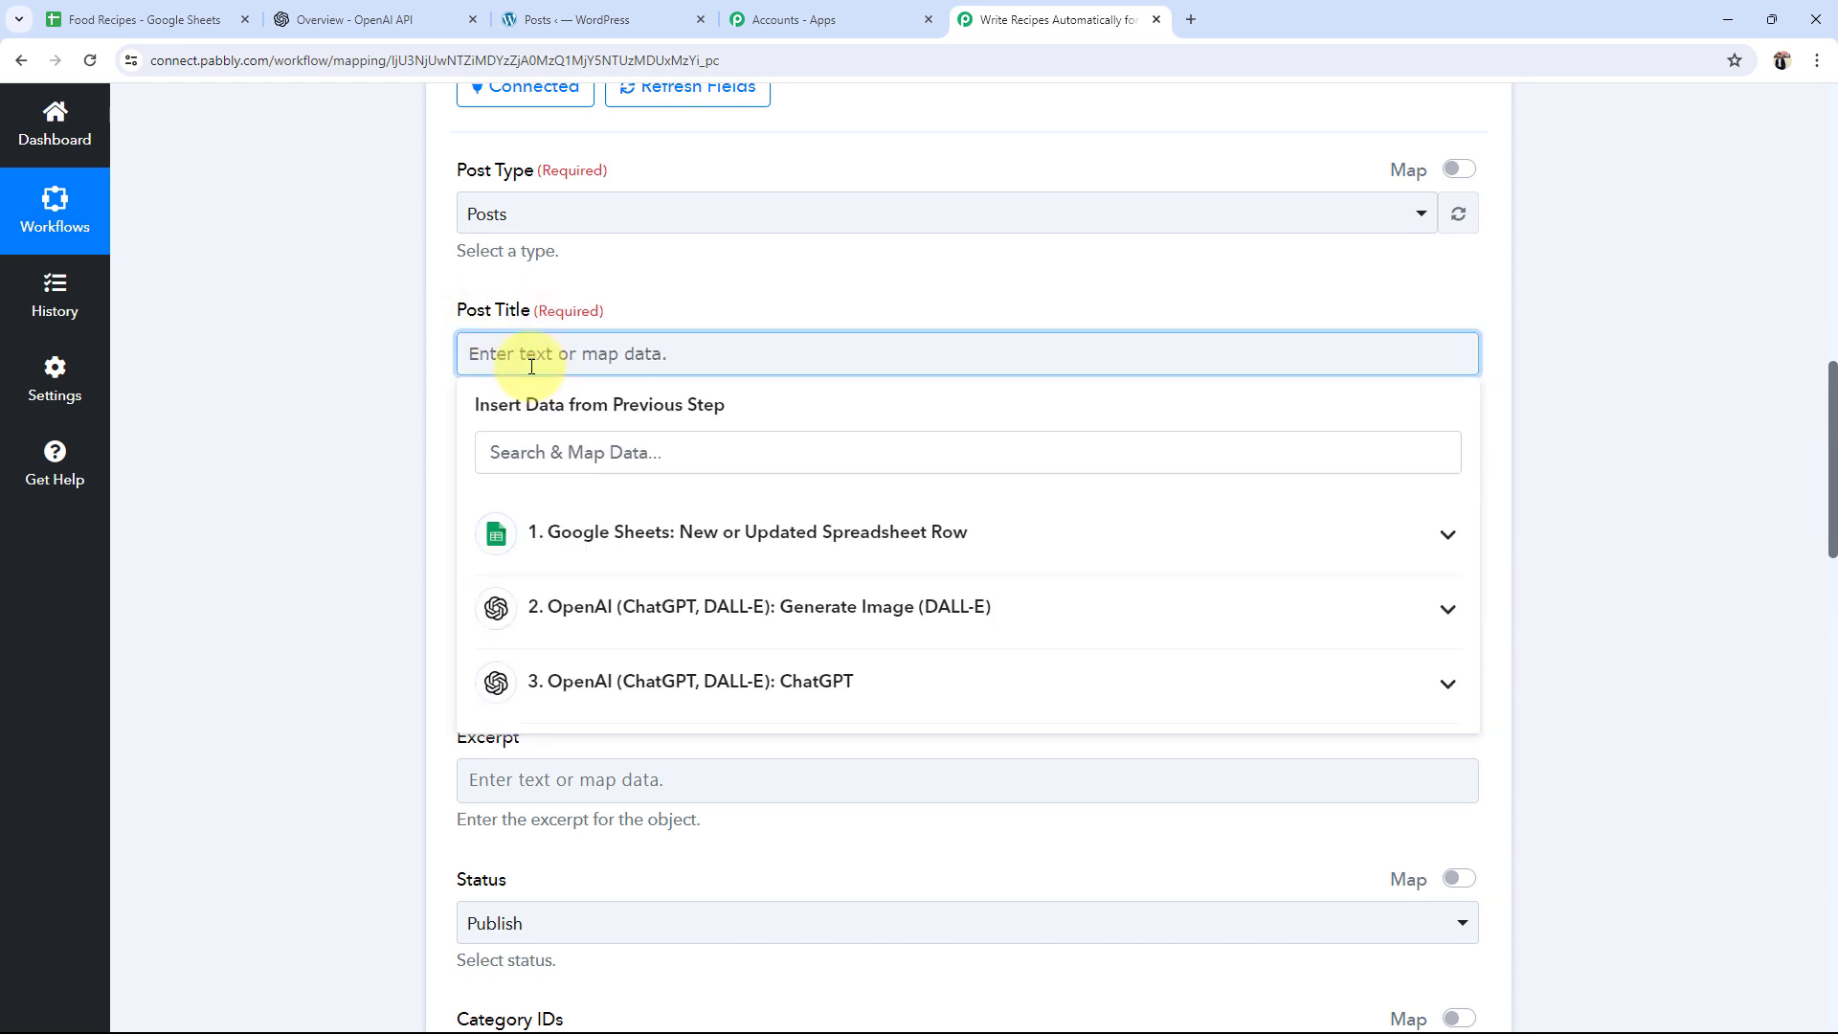
text(Recipe of :-)
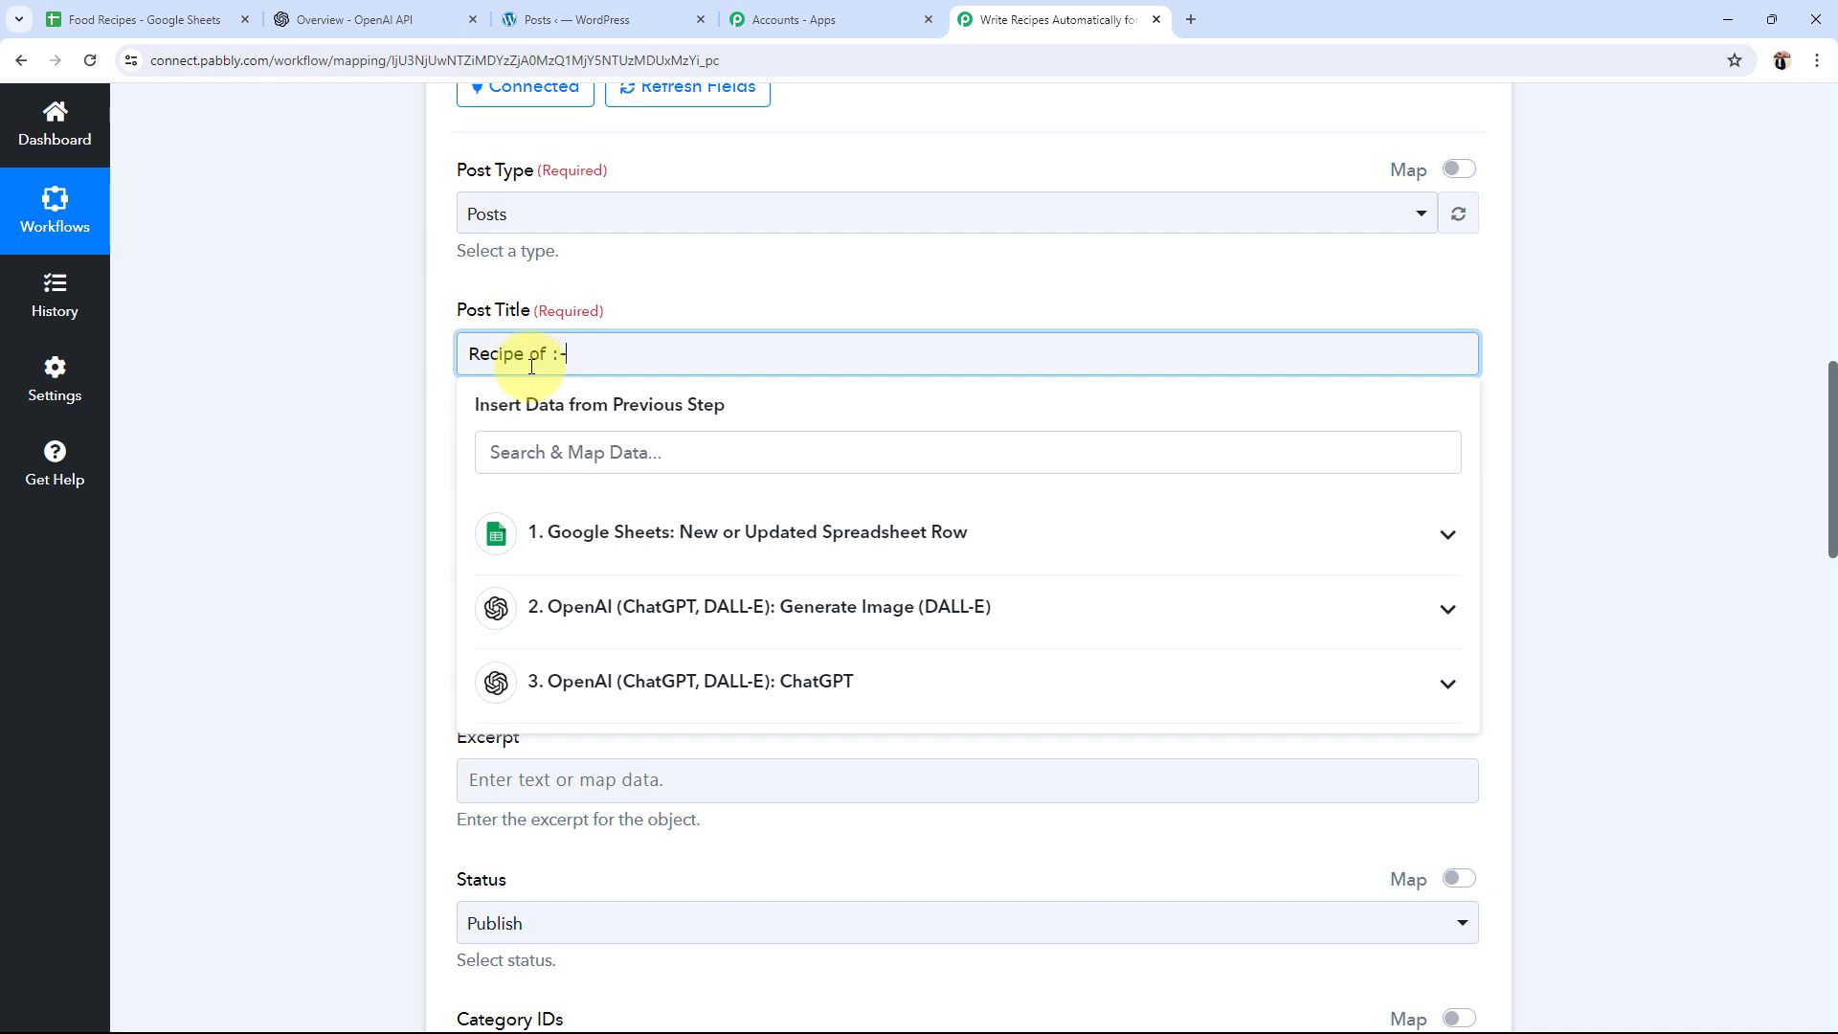
click(558, 518)
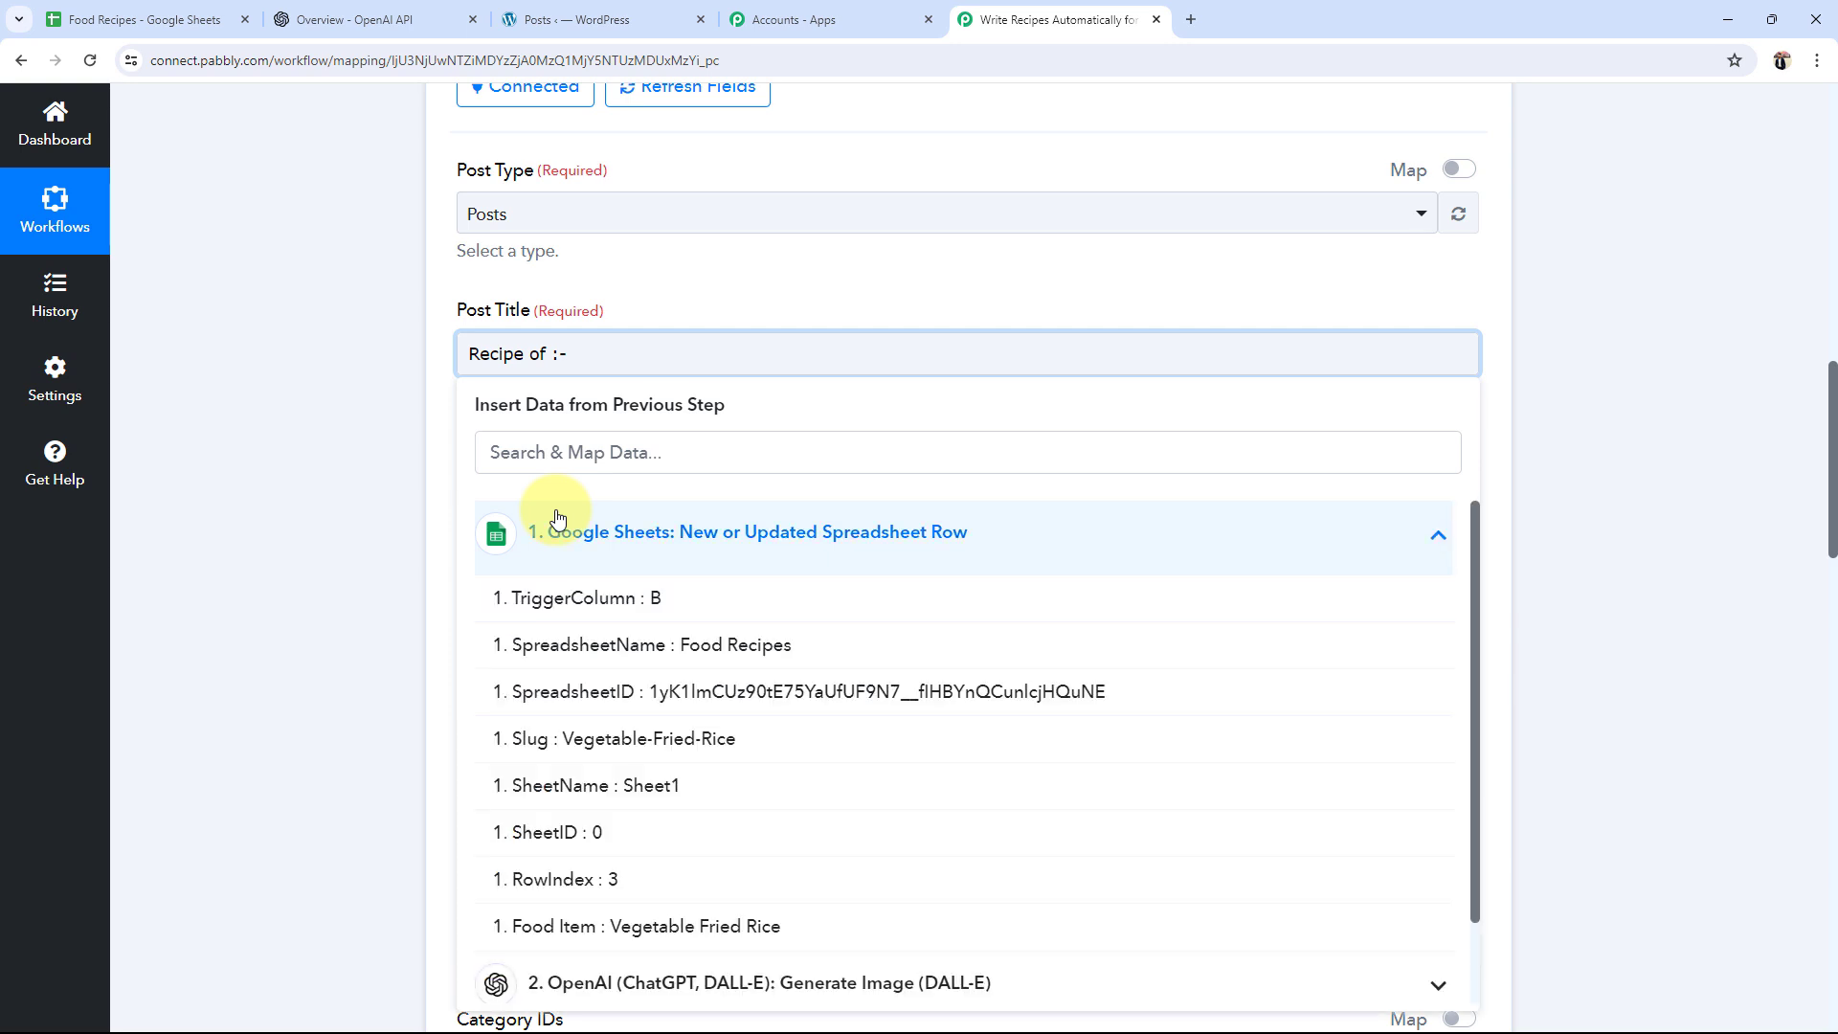
click(607, 921)
click(572, 360)
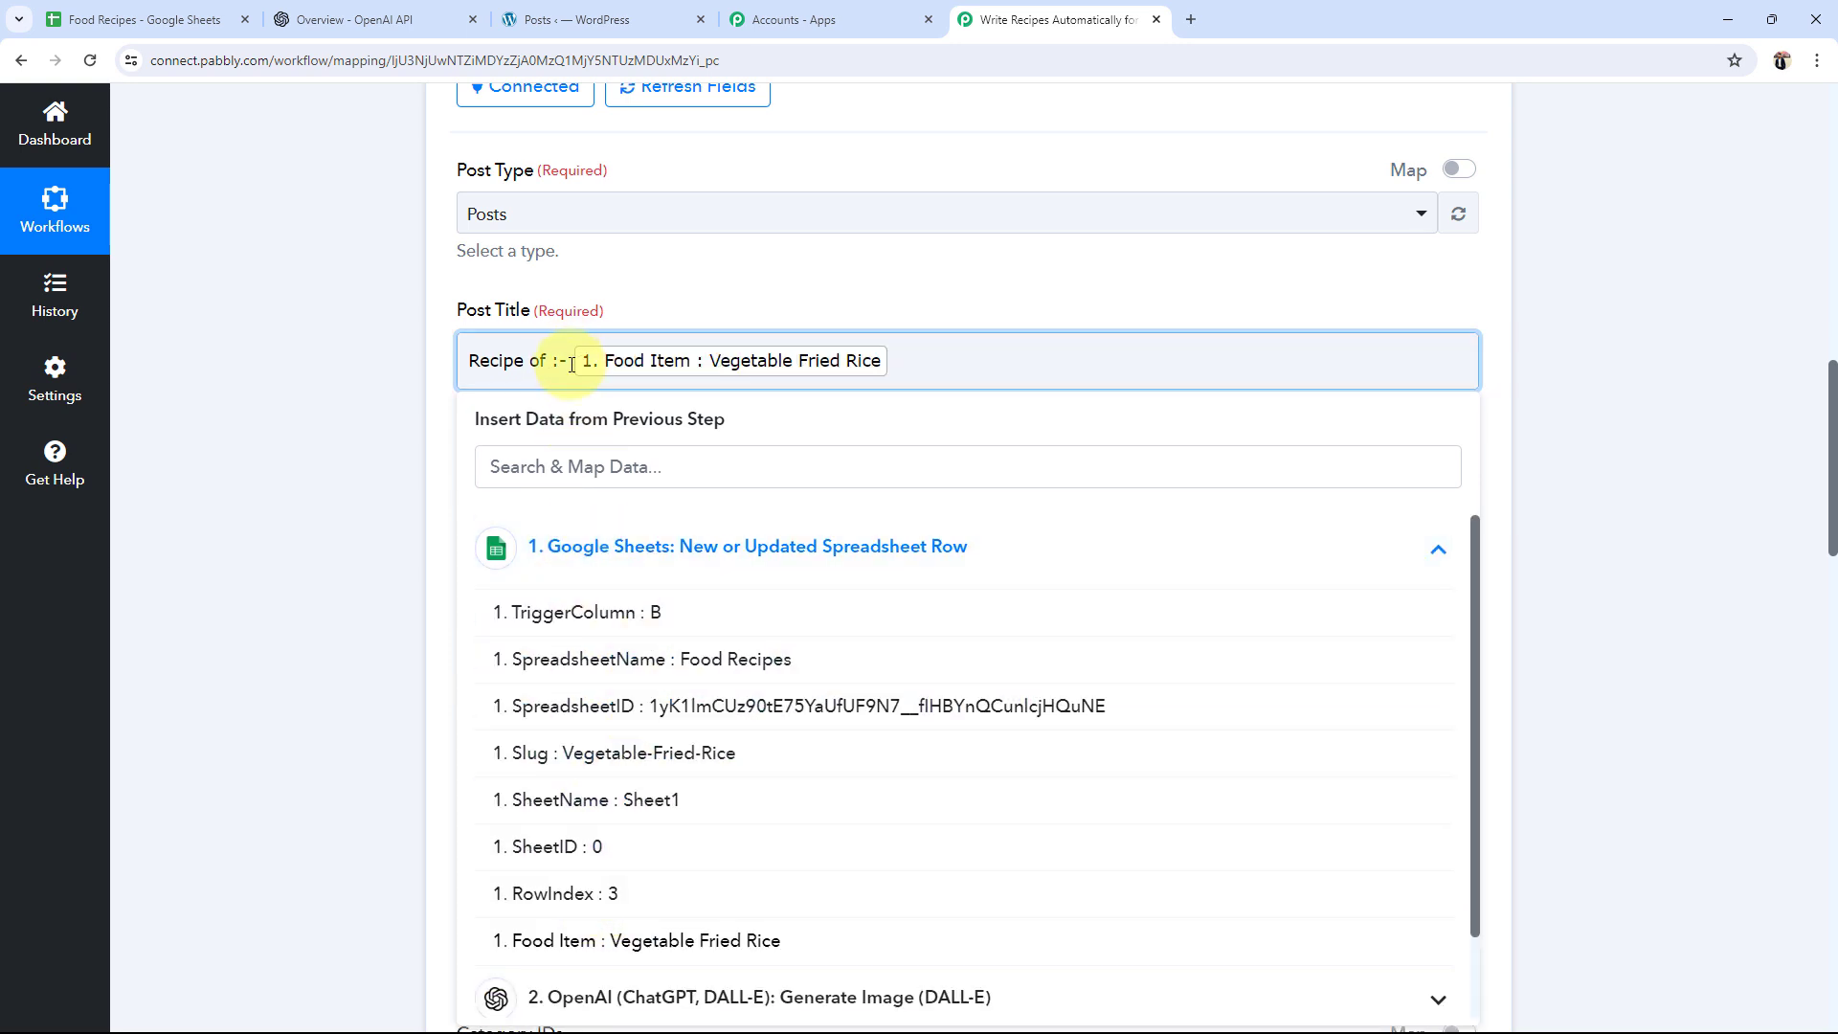
click(320, 406)
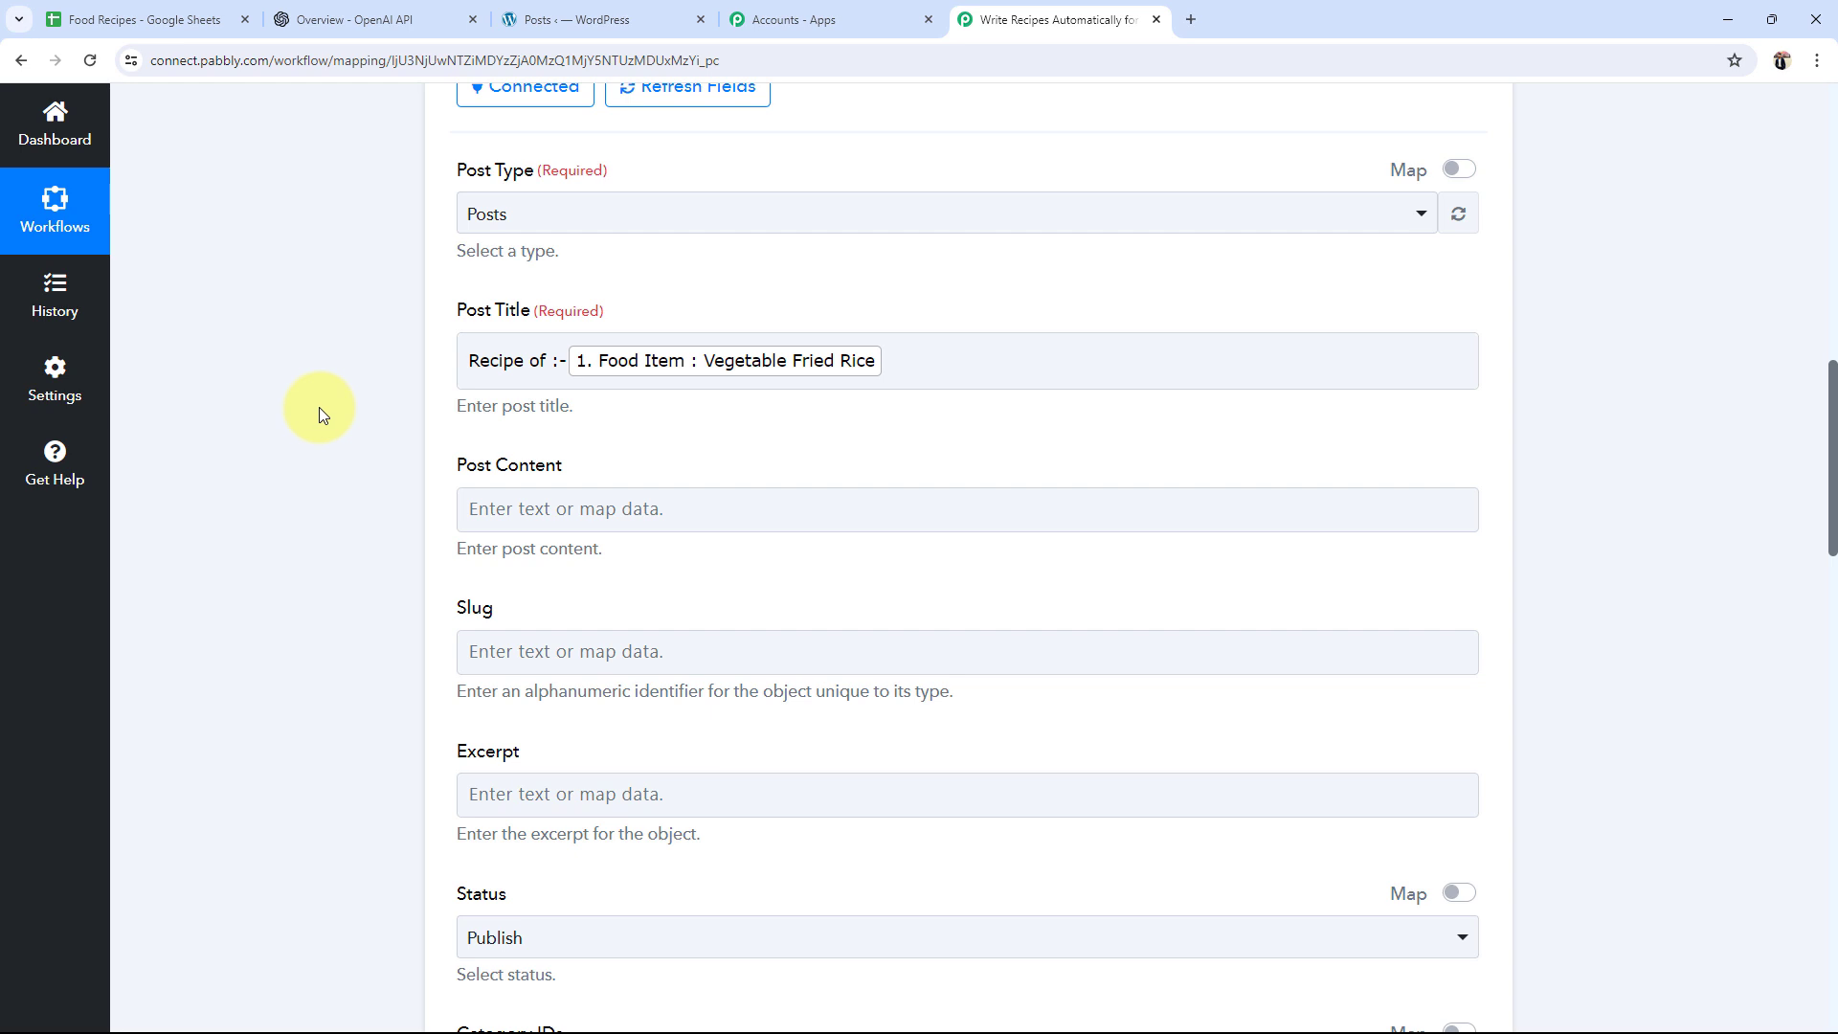
Step: Check the mapped post title against the Food Item column in the Food Recipes spreadsheet, then return to the workflow
click(644, 377)
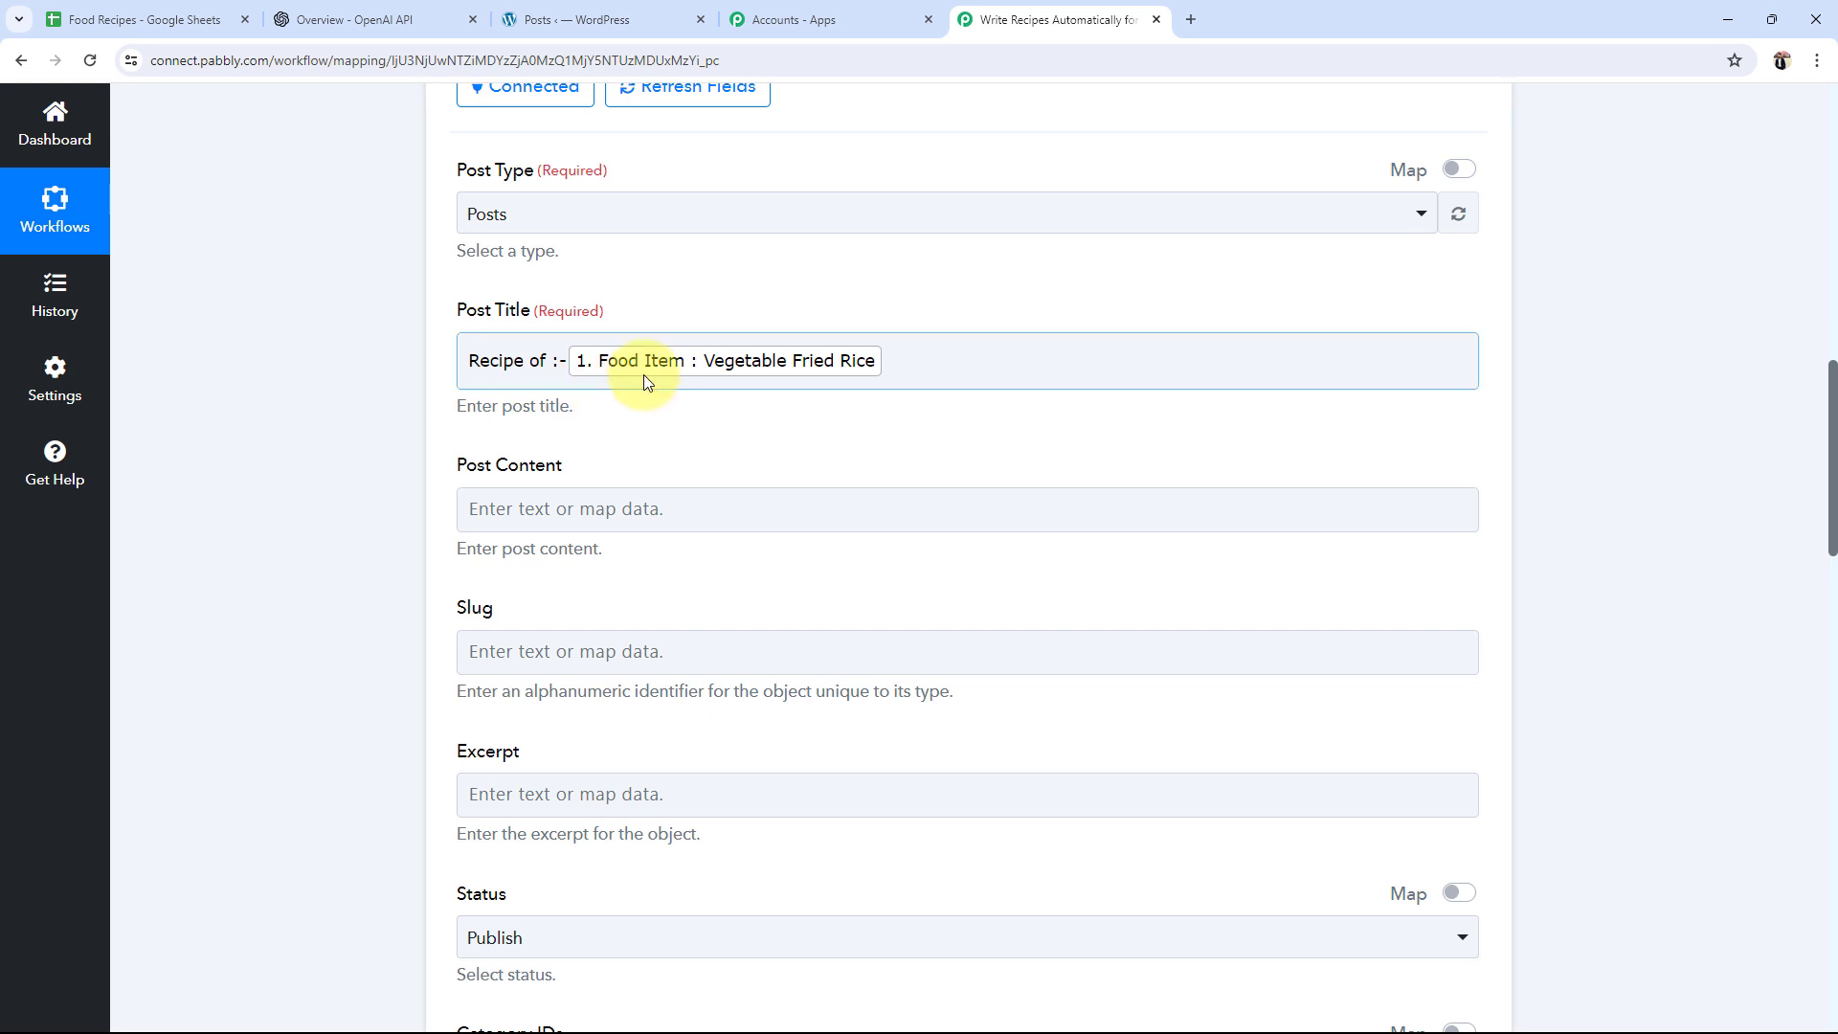
click(256, 422)
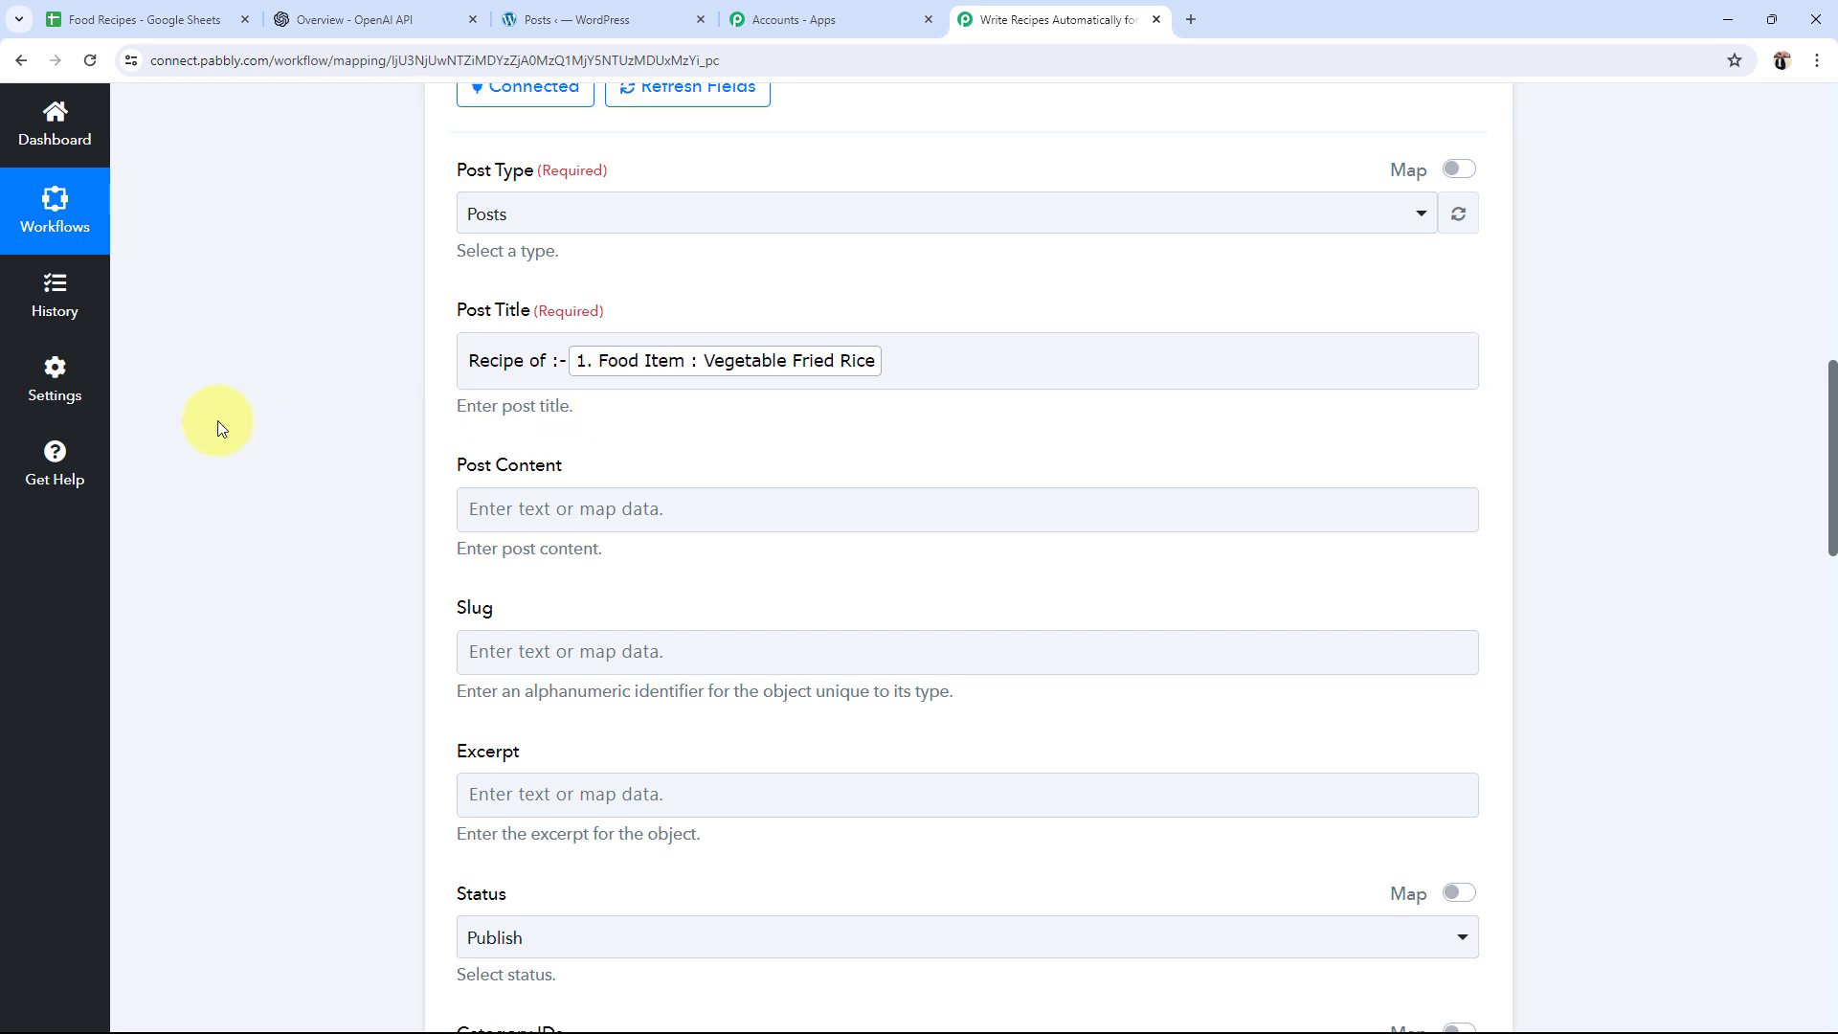
click(153, 20)
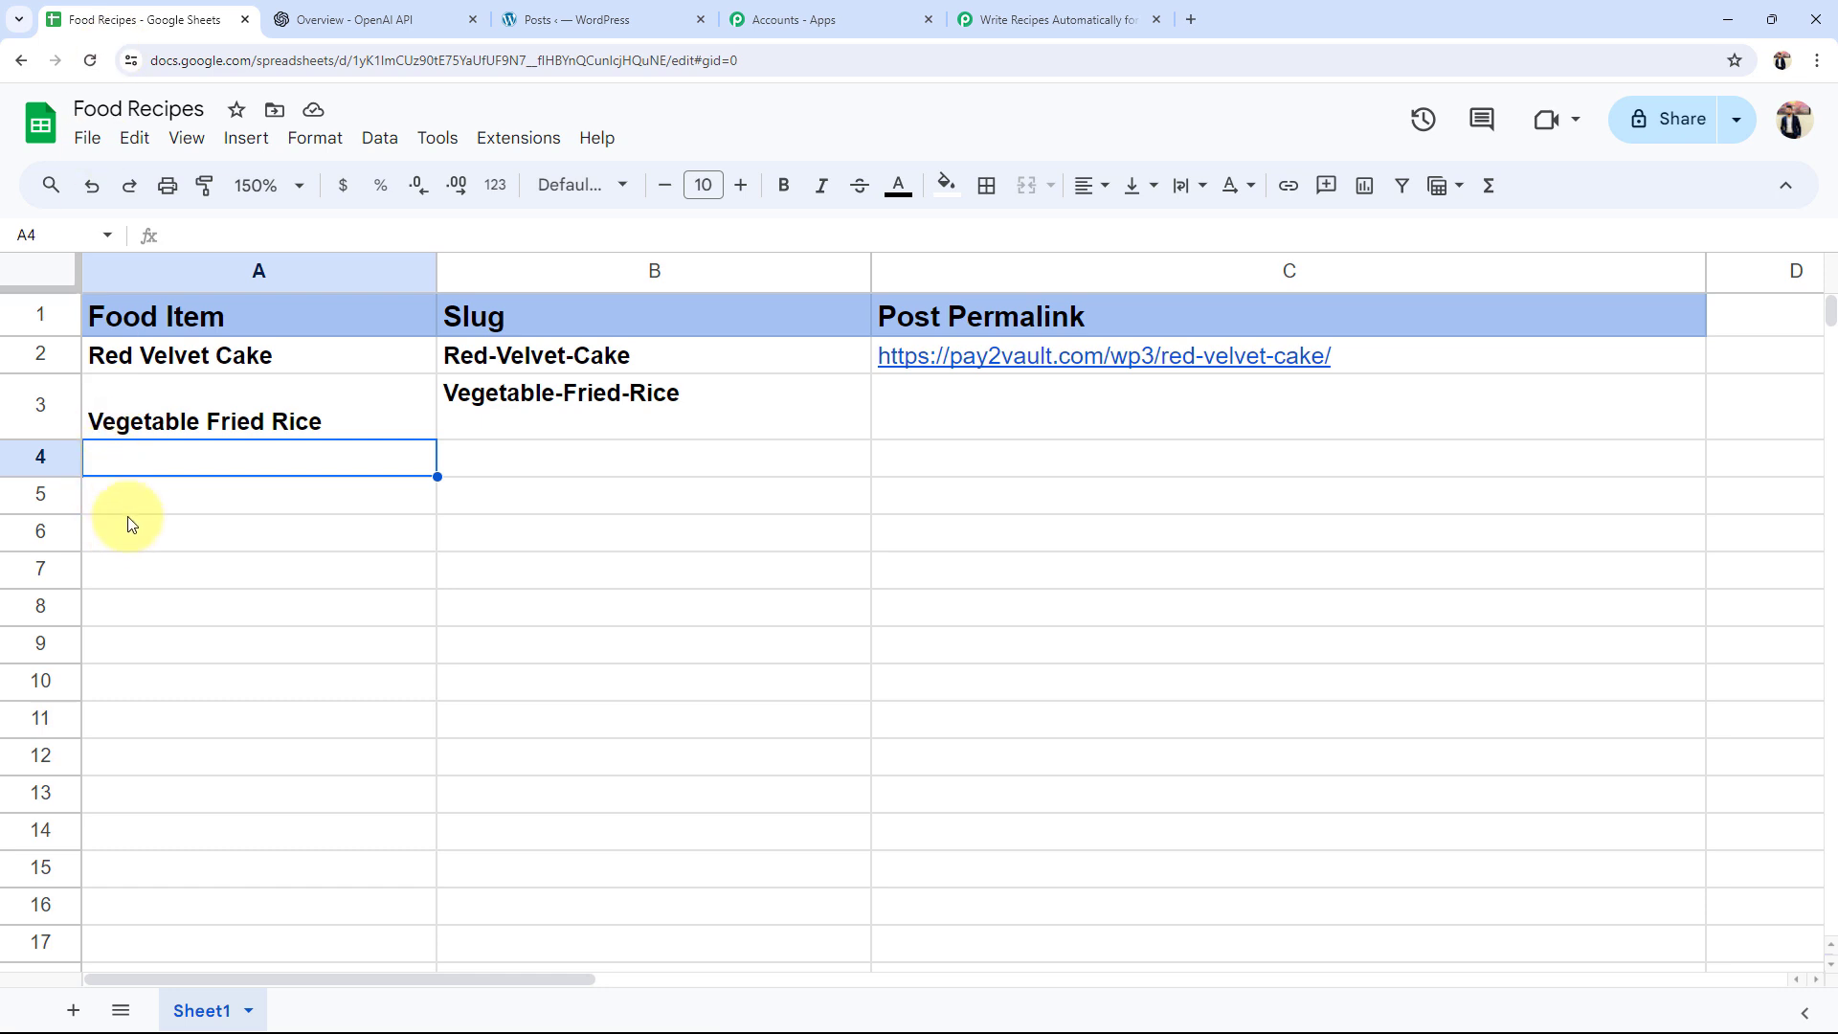
click(967, 19)
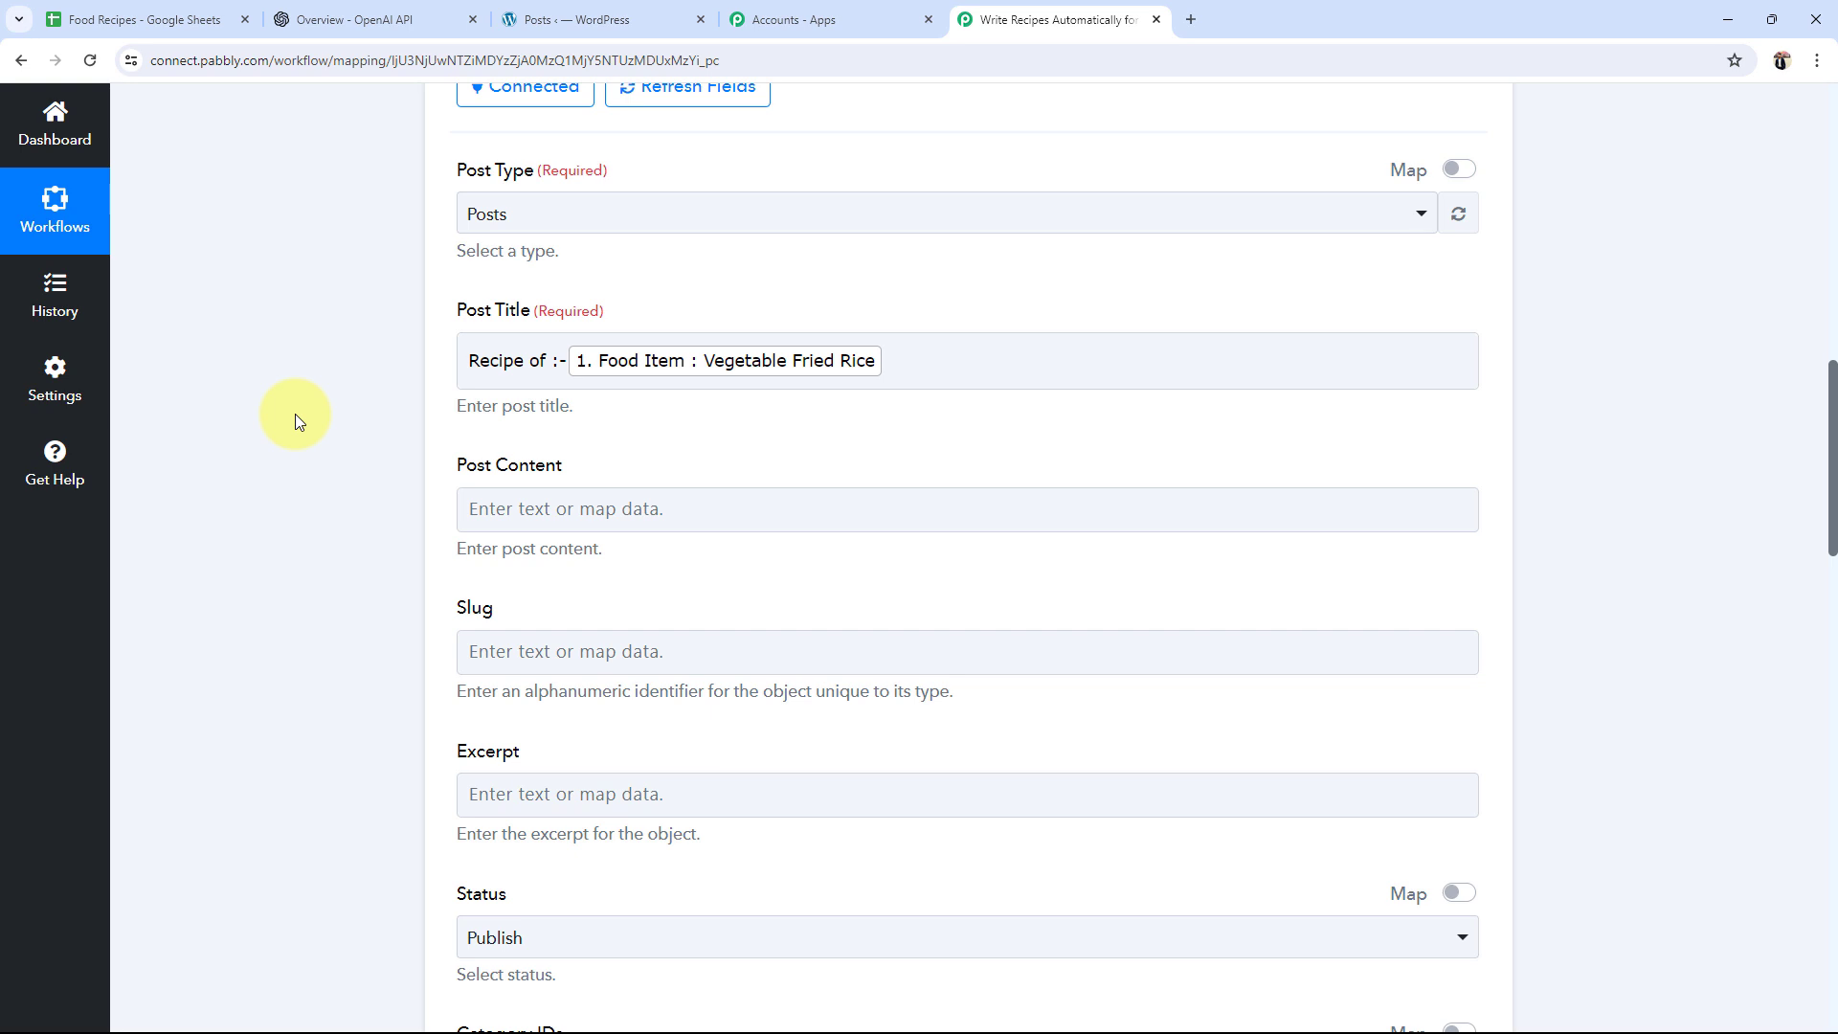
Step: Map the post content to the Choices 0 Message Content value from the ChatGPT step and review the inserted HTML
scroll(335, 383, down, 2)
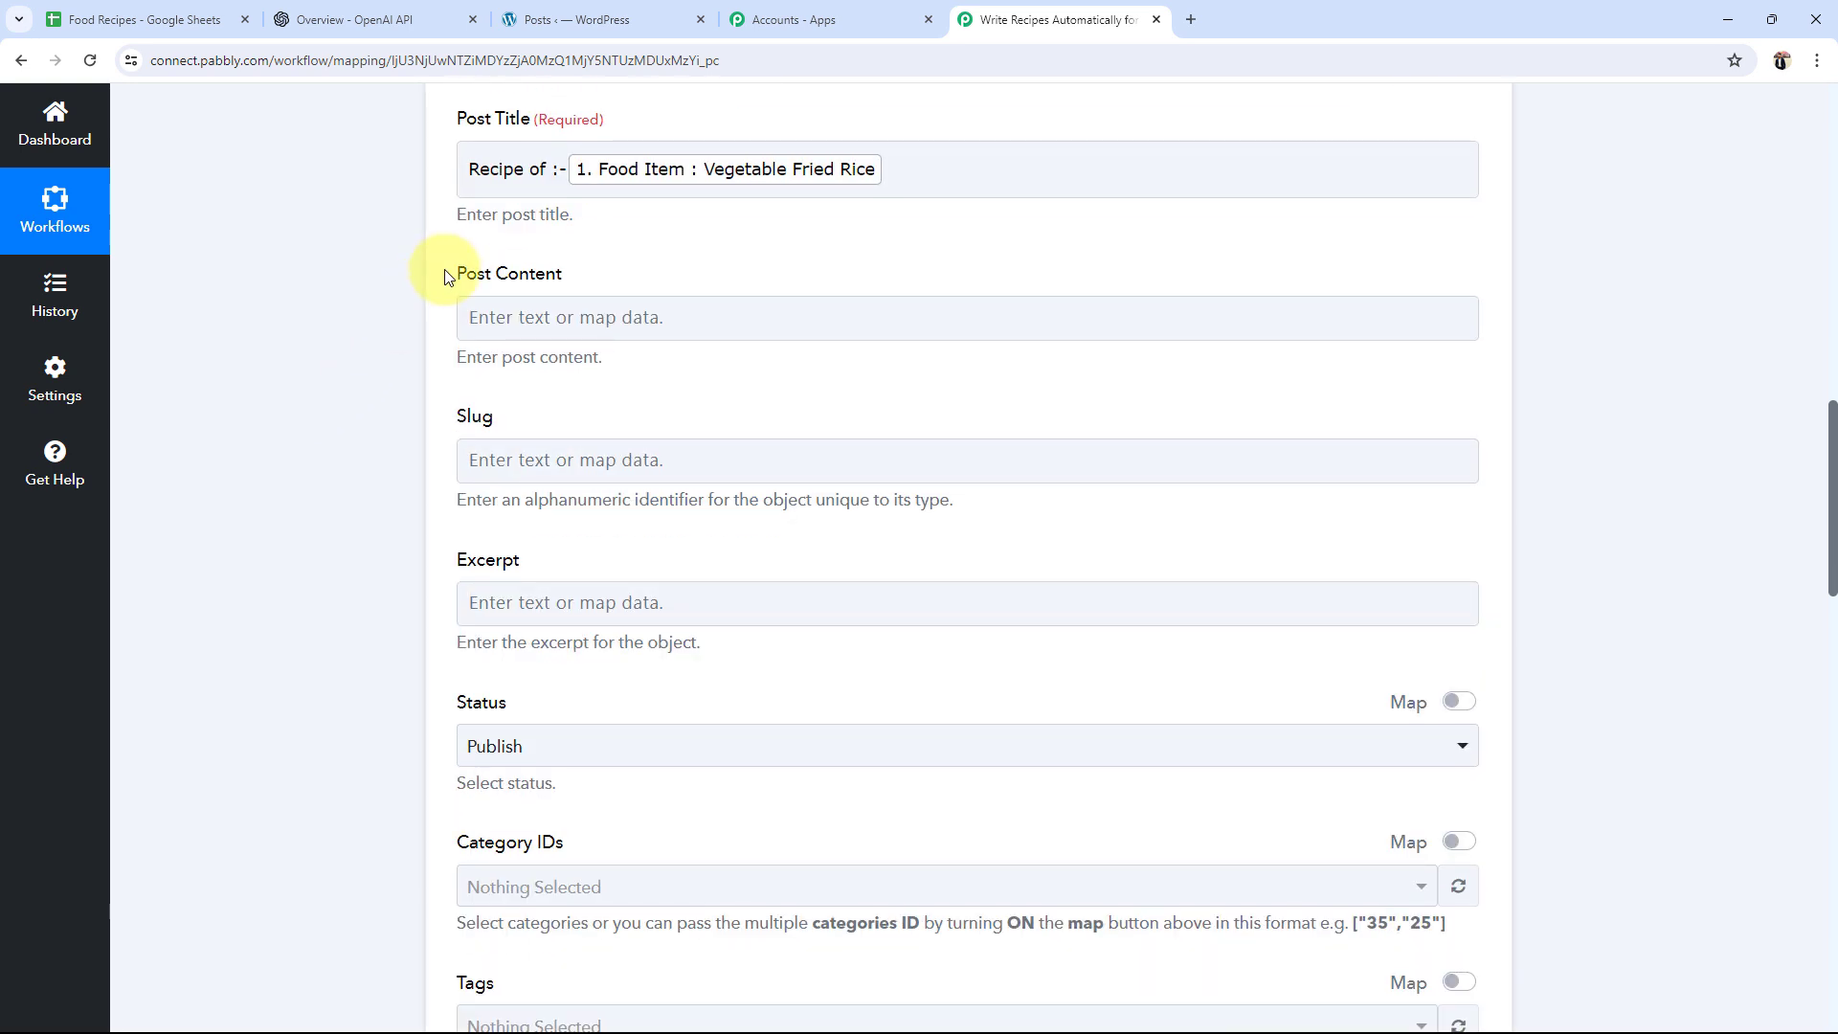
drag(442, 275, 548, 290)
click(415, 309)
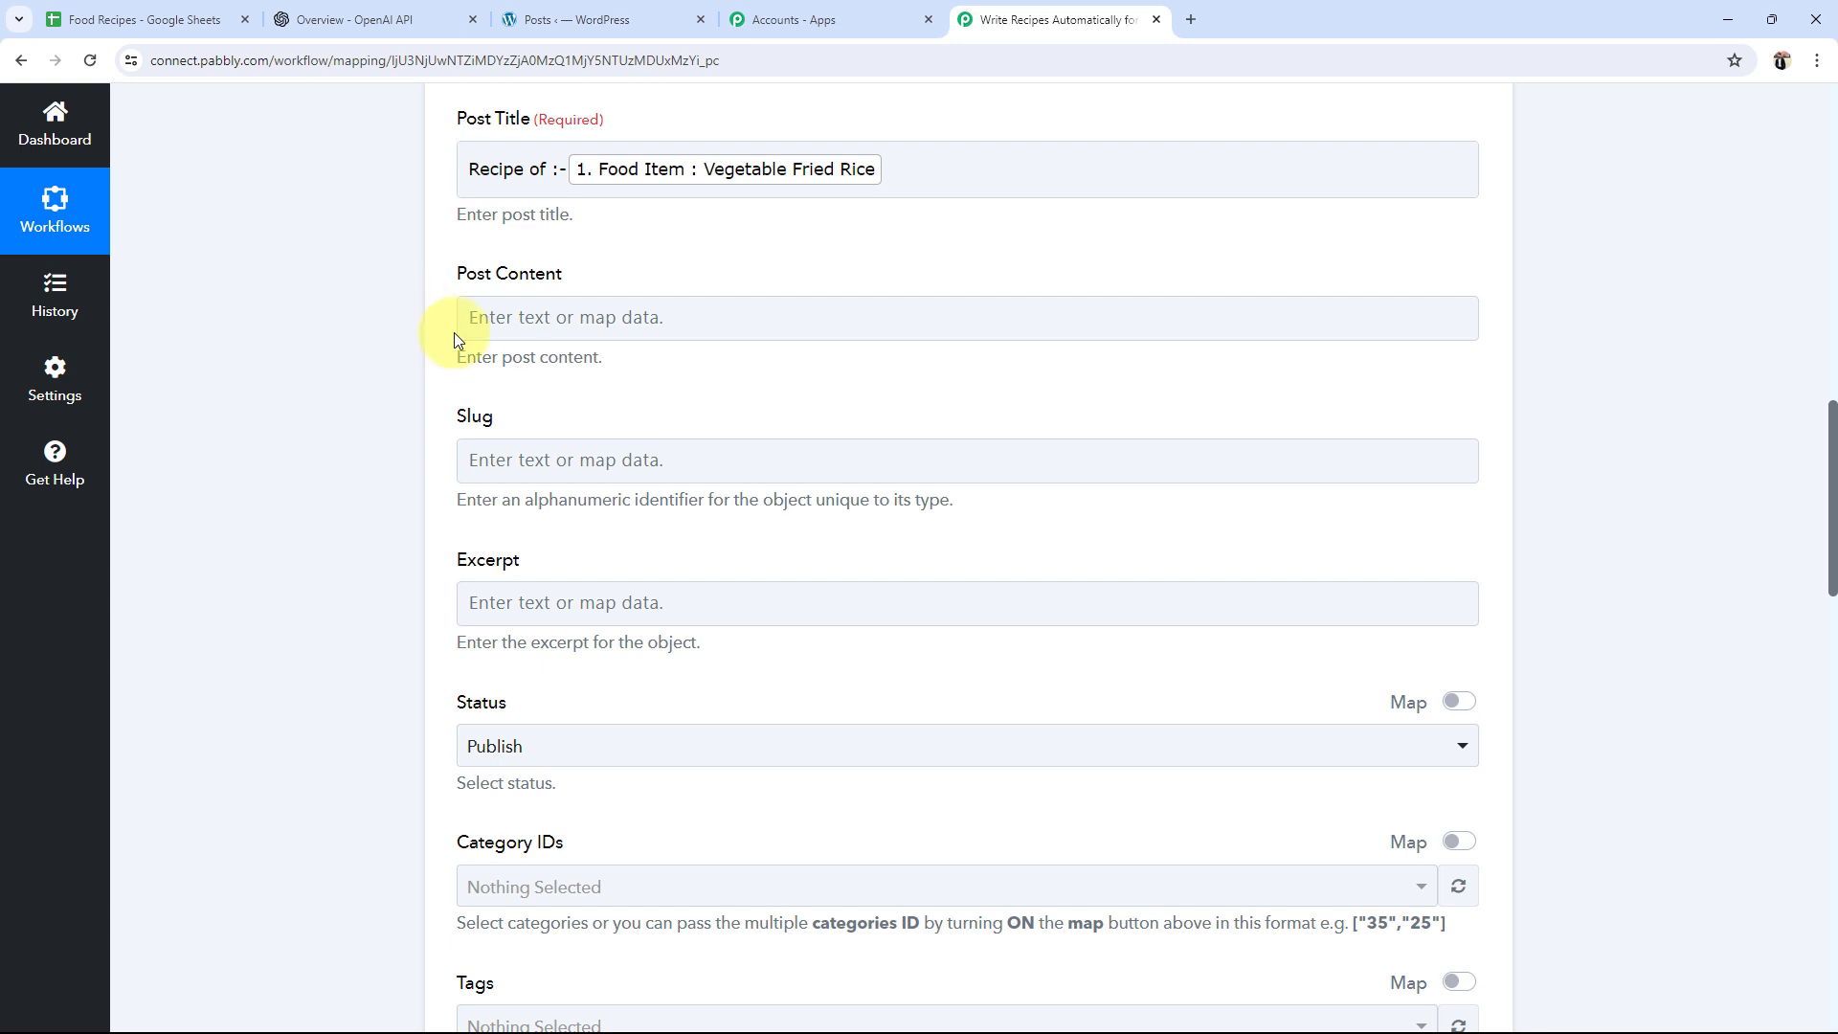
click(509, 322)
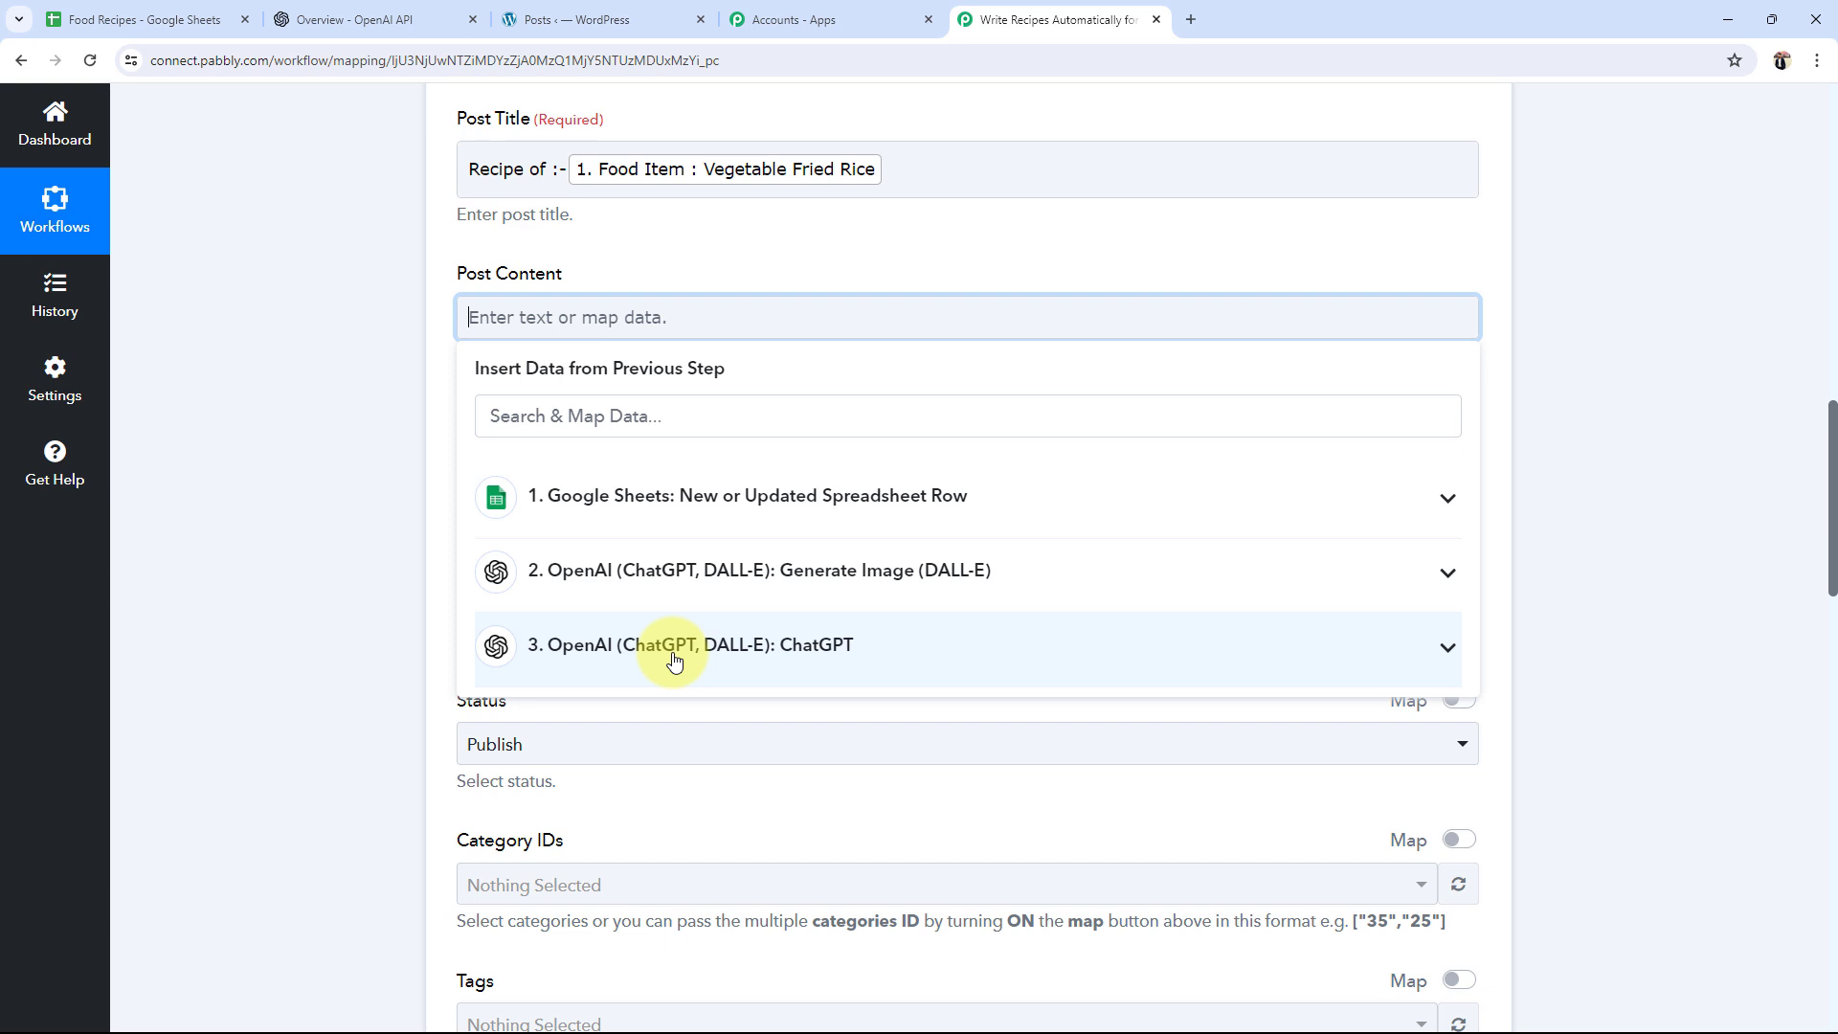
click(1448, 657)
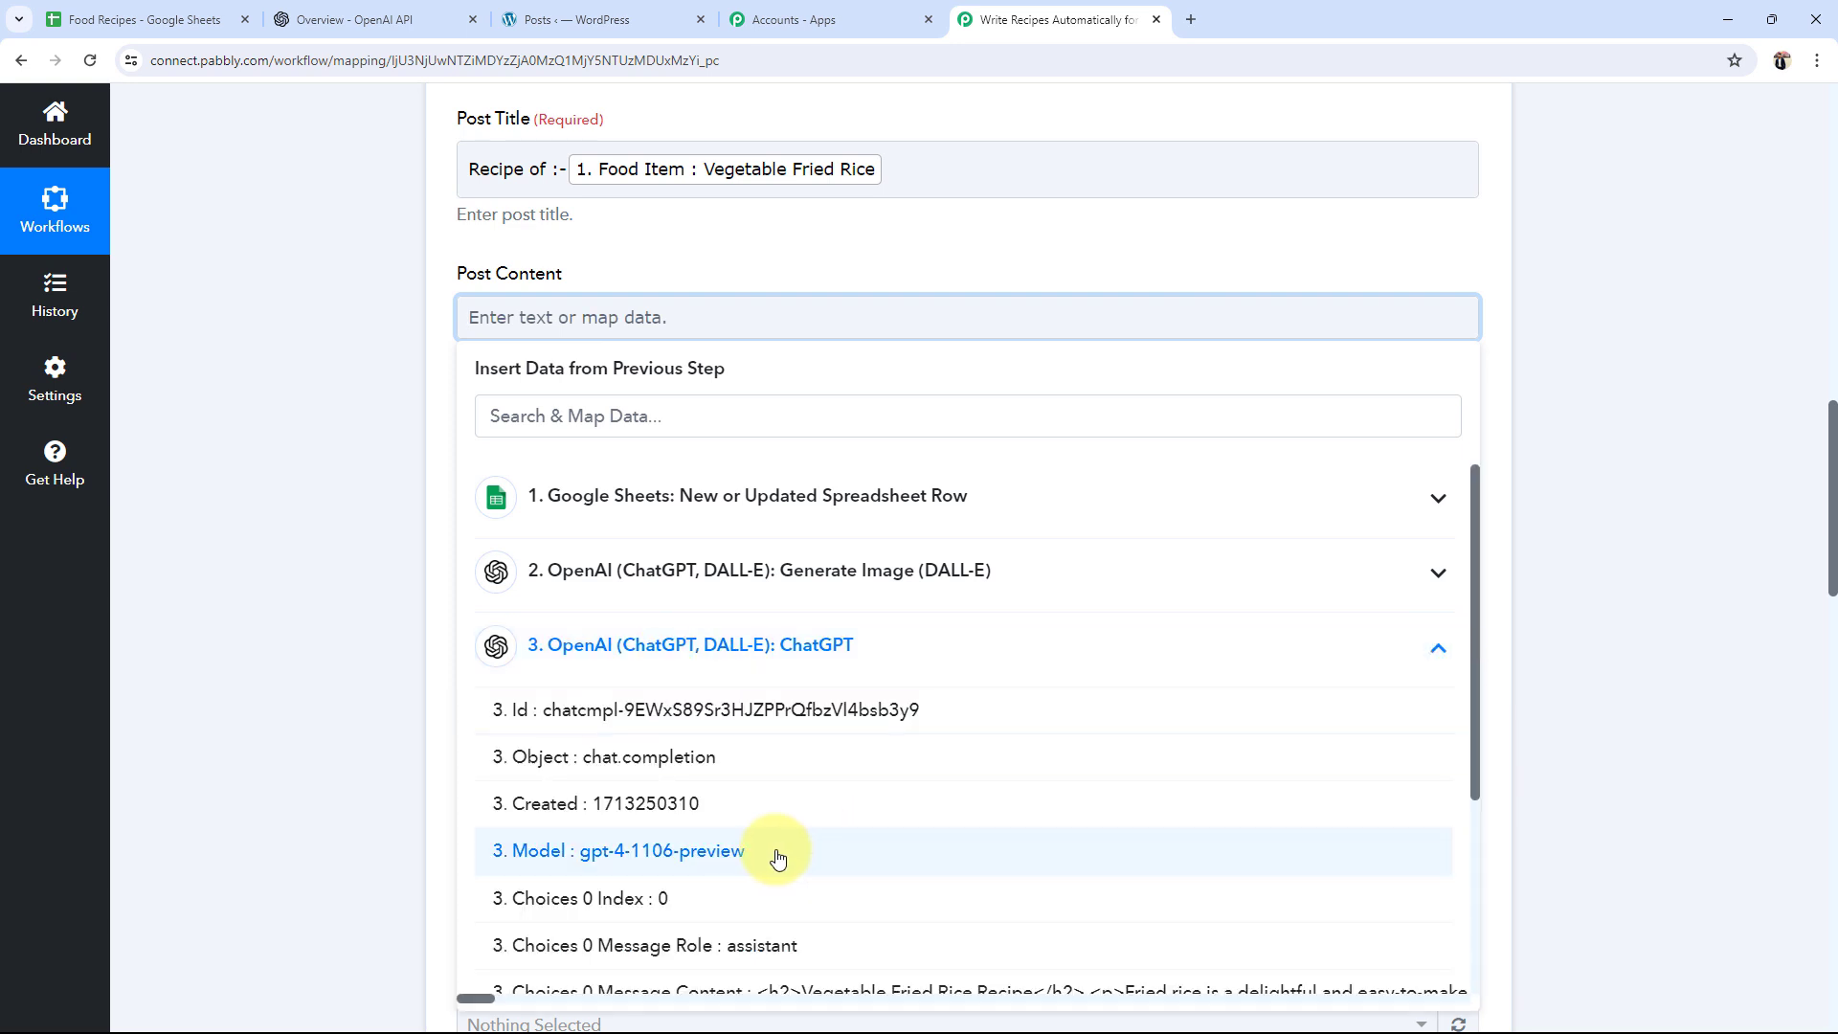
scroll(777, 858, down, 3)
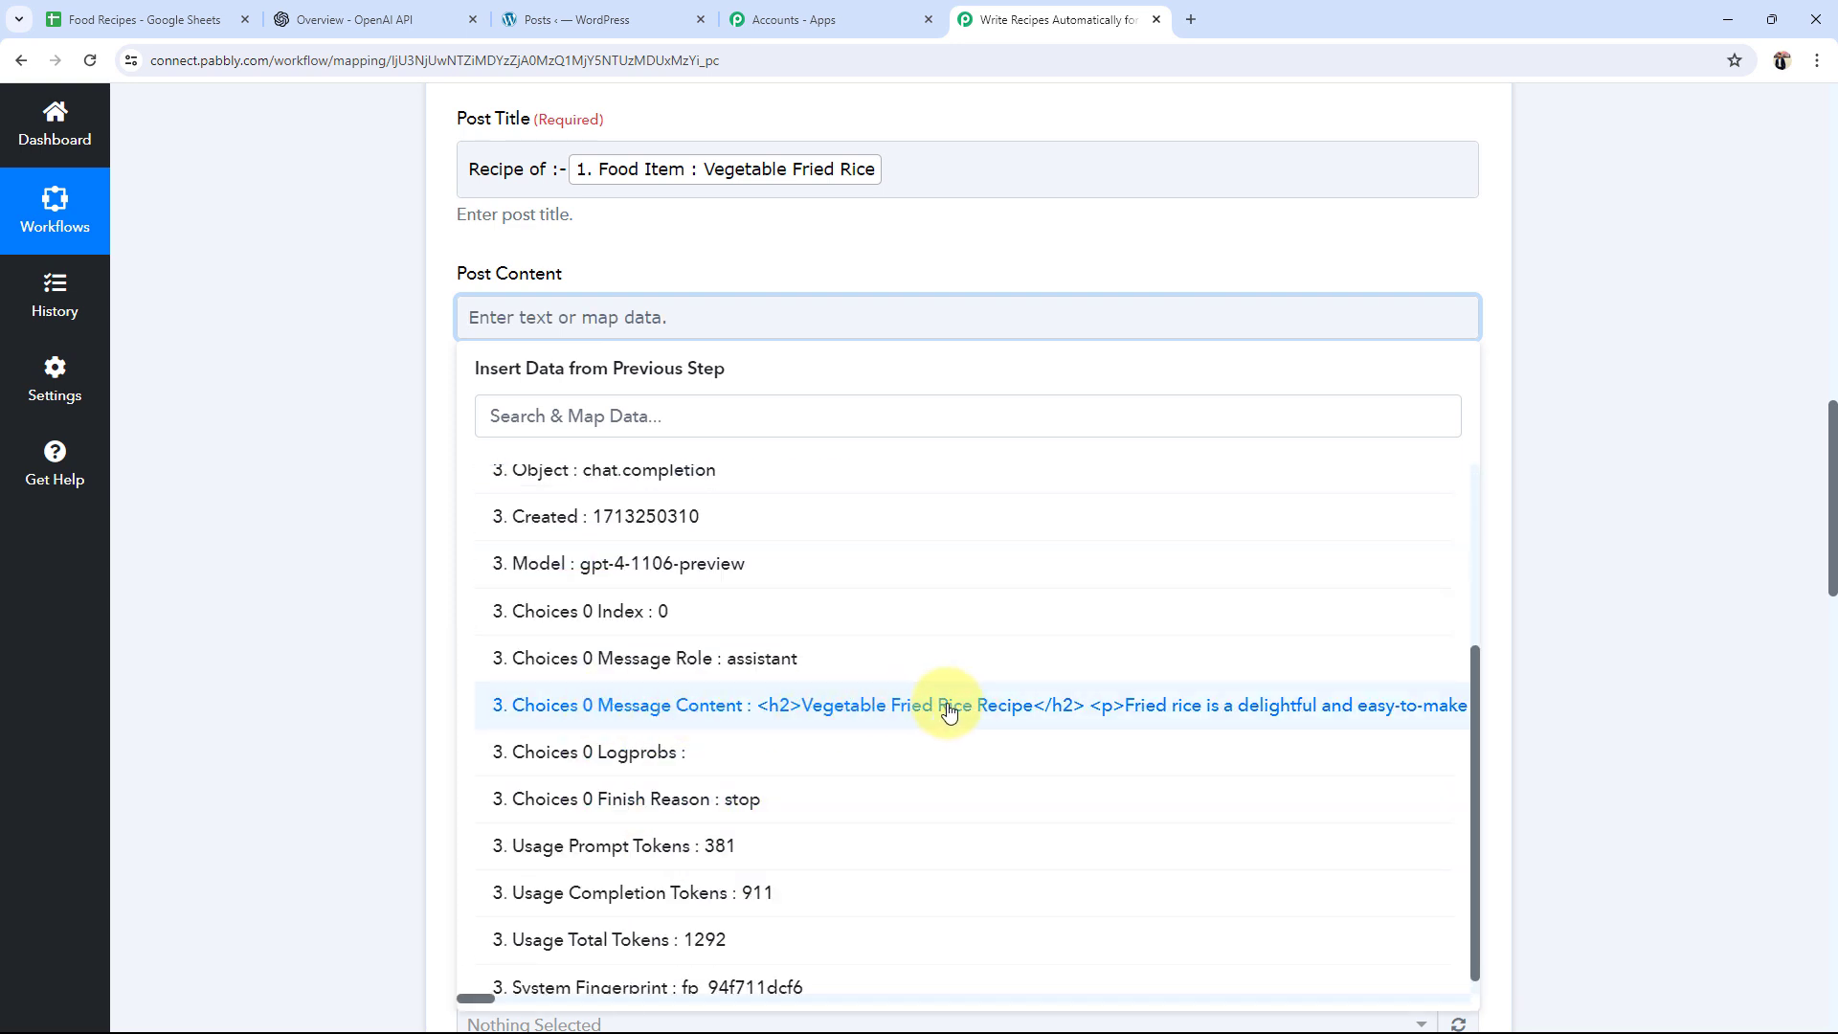
click(955, 713)
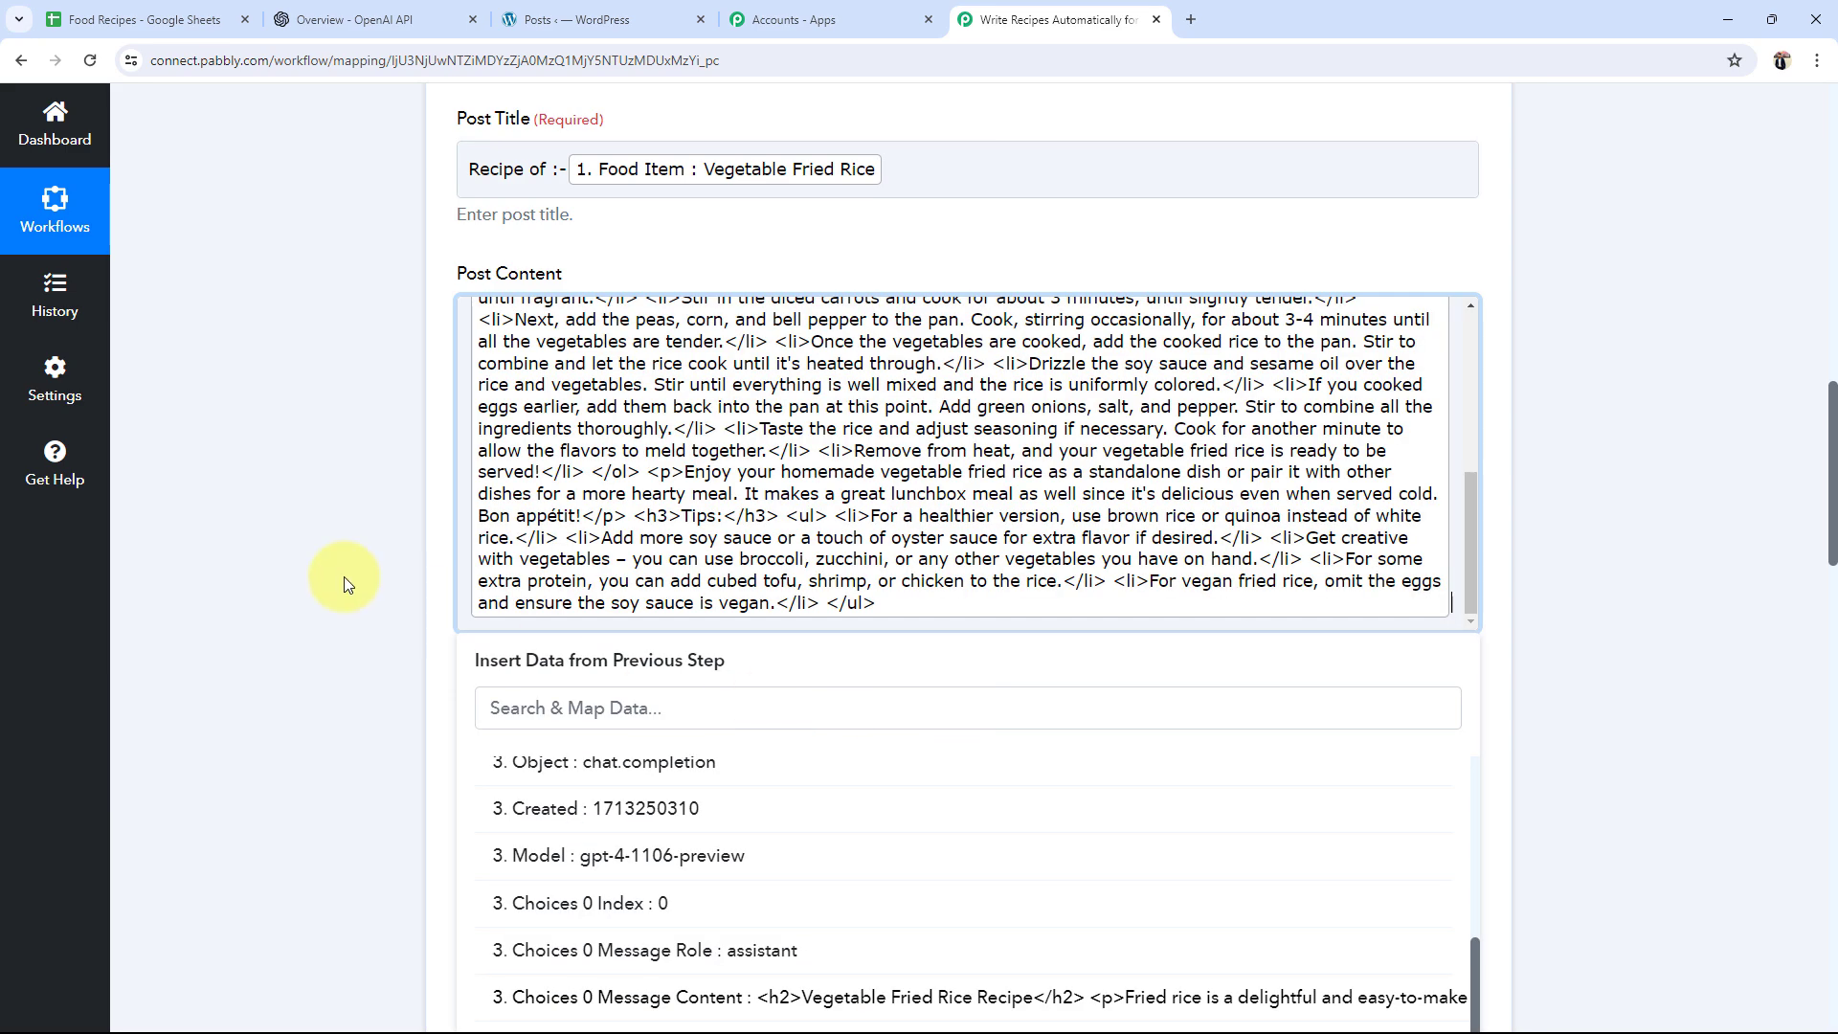
scroll(790, 575, up, 1)
scroll(790, 575, up, 3)
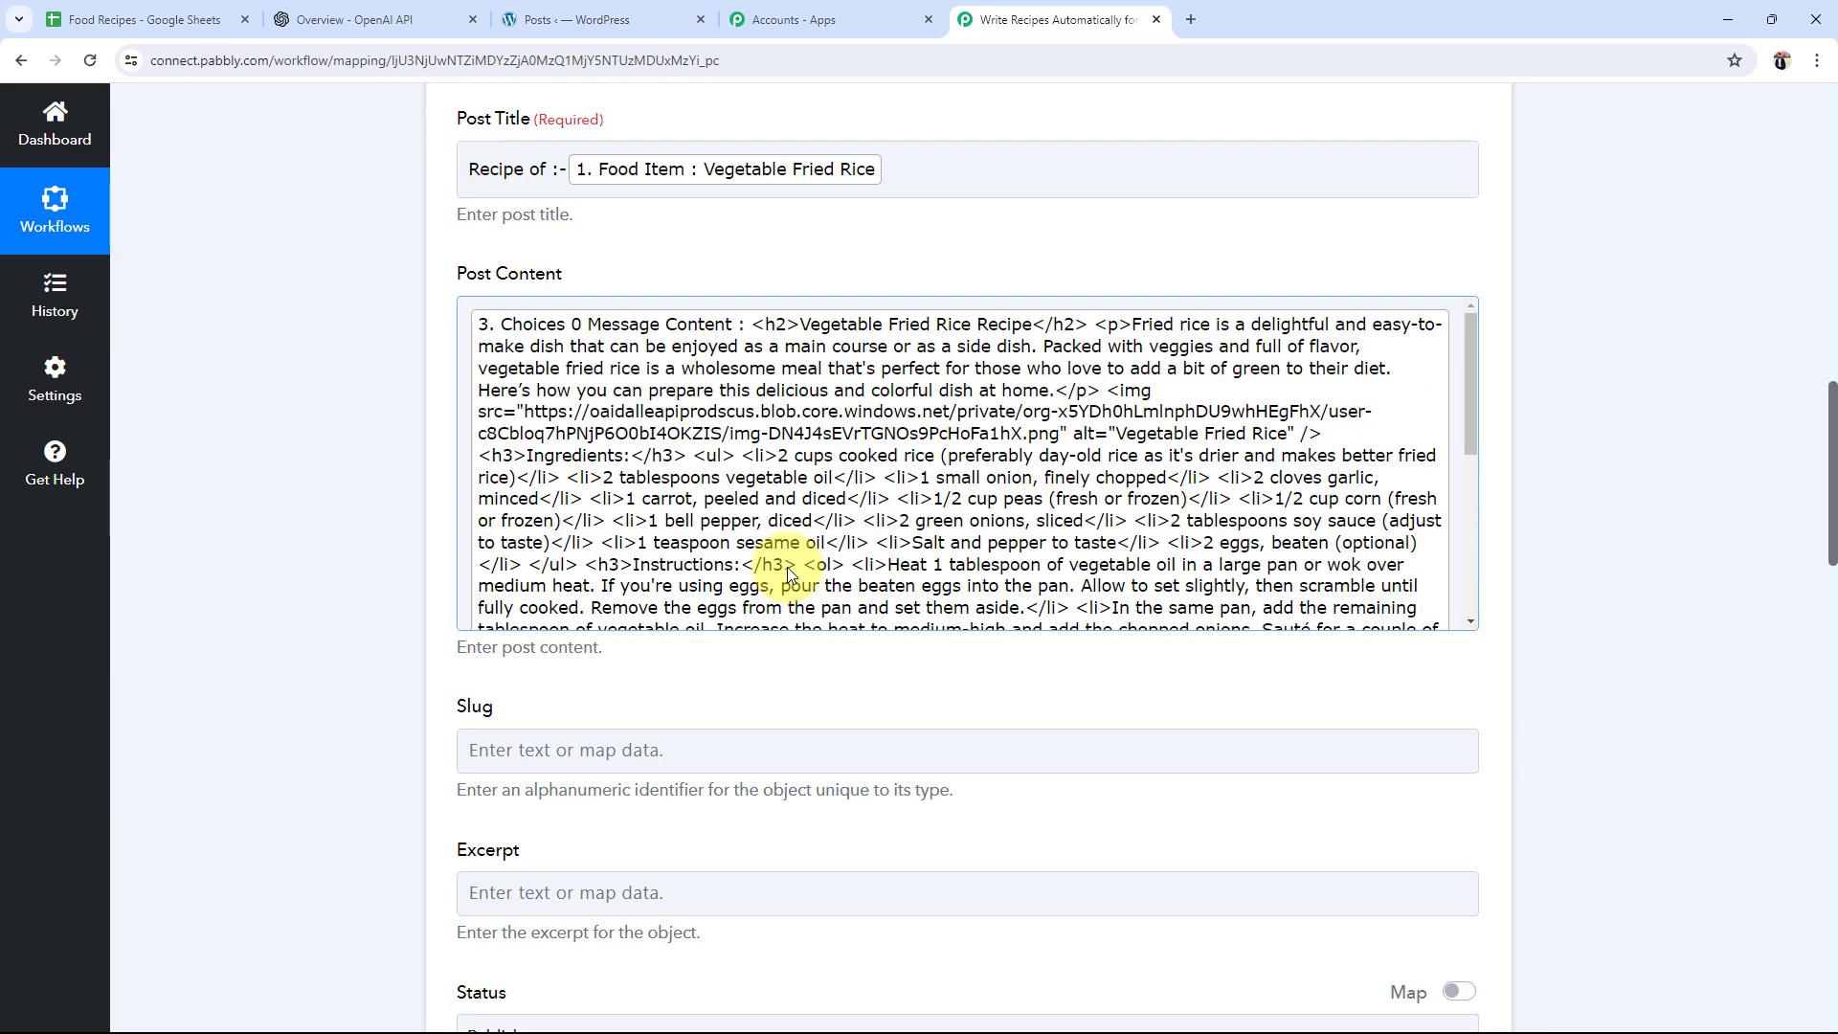
click(344, 398)
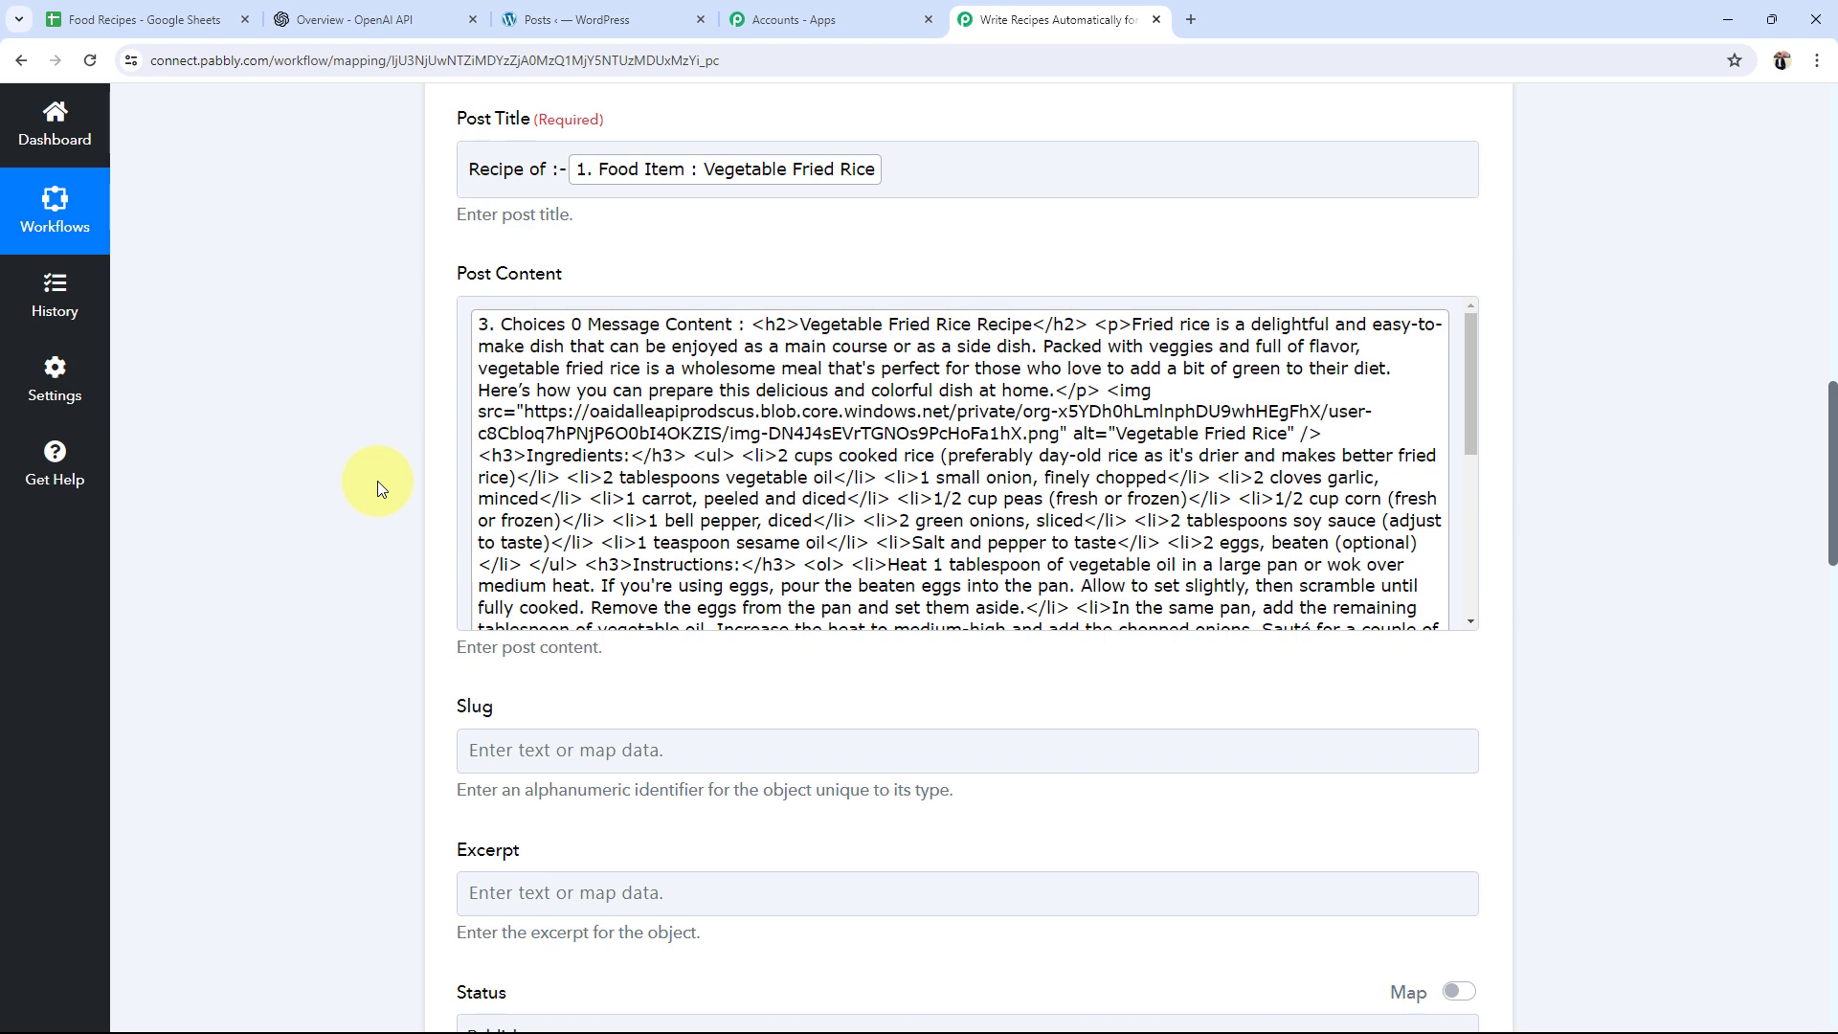
Step: Map the post's slug to the Slug value from the Google Sheets trigger
scroll(377, 481, down, 4)
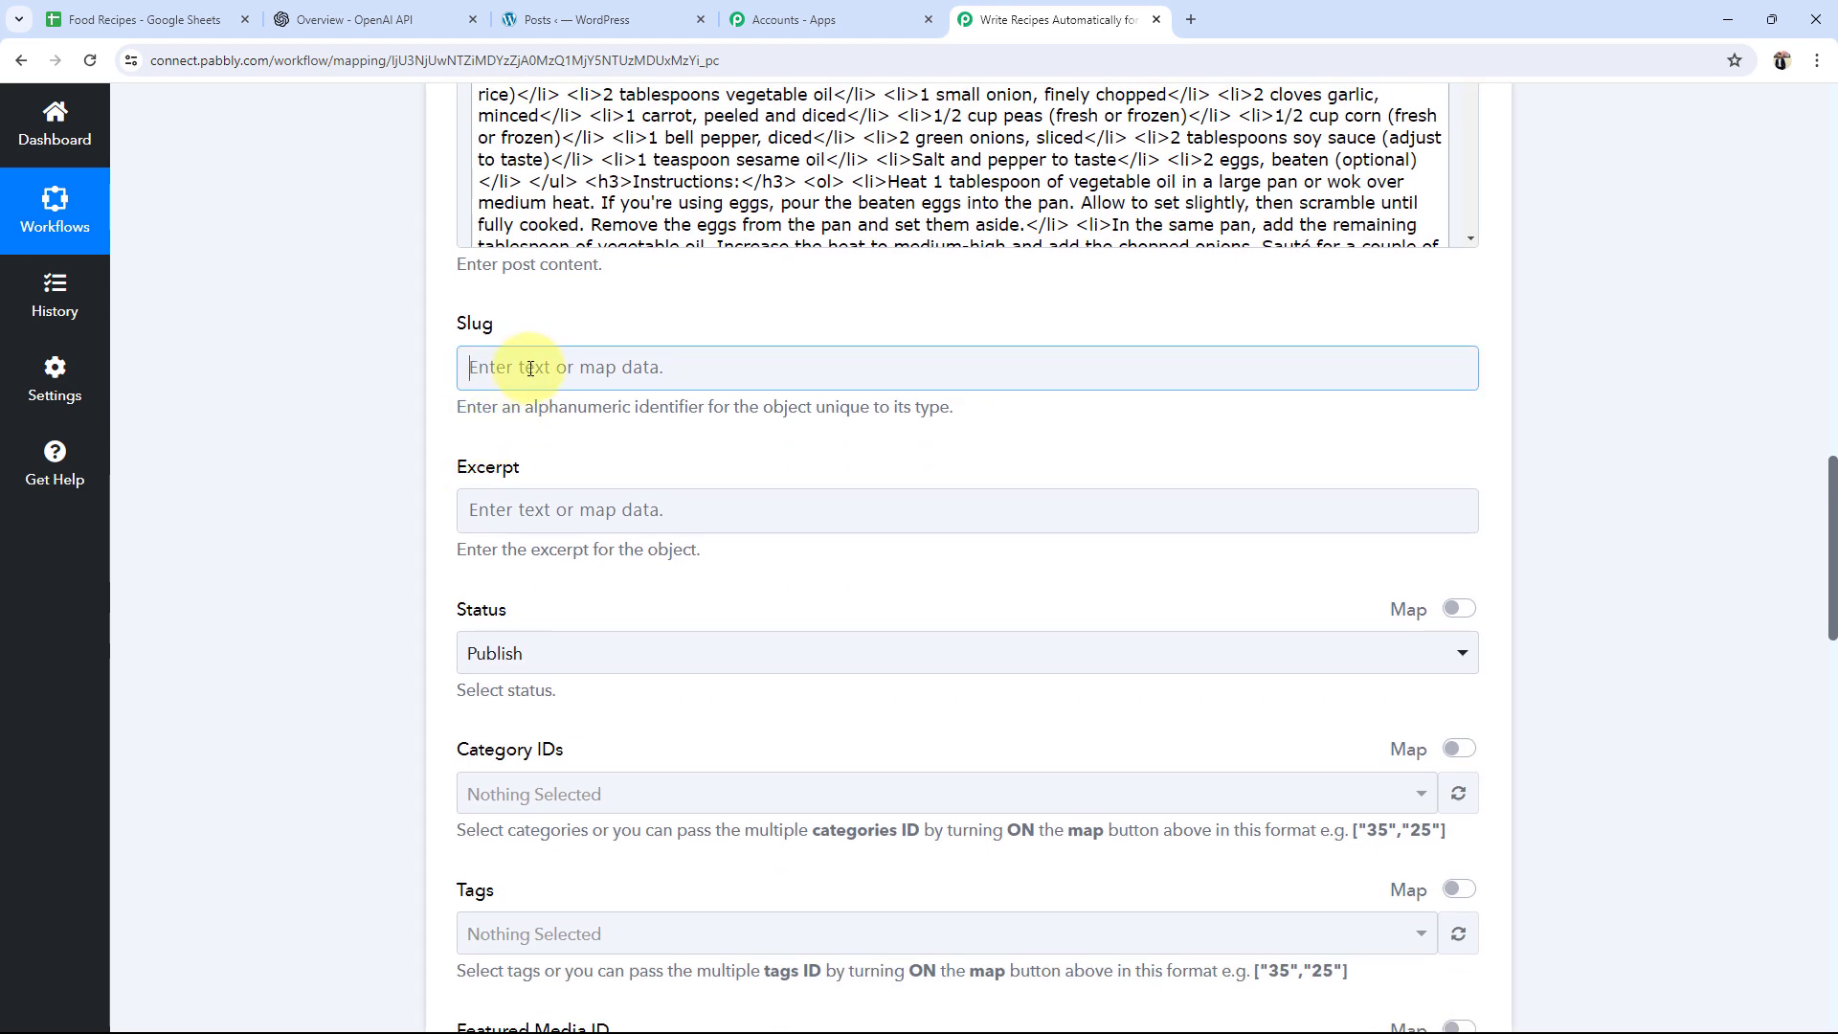
click(488, 367)
click(494, 544)
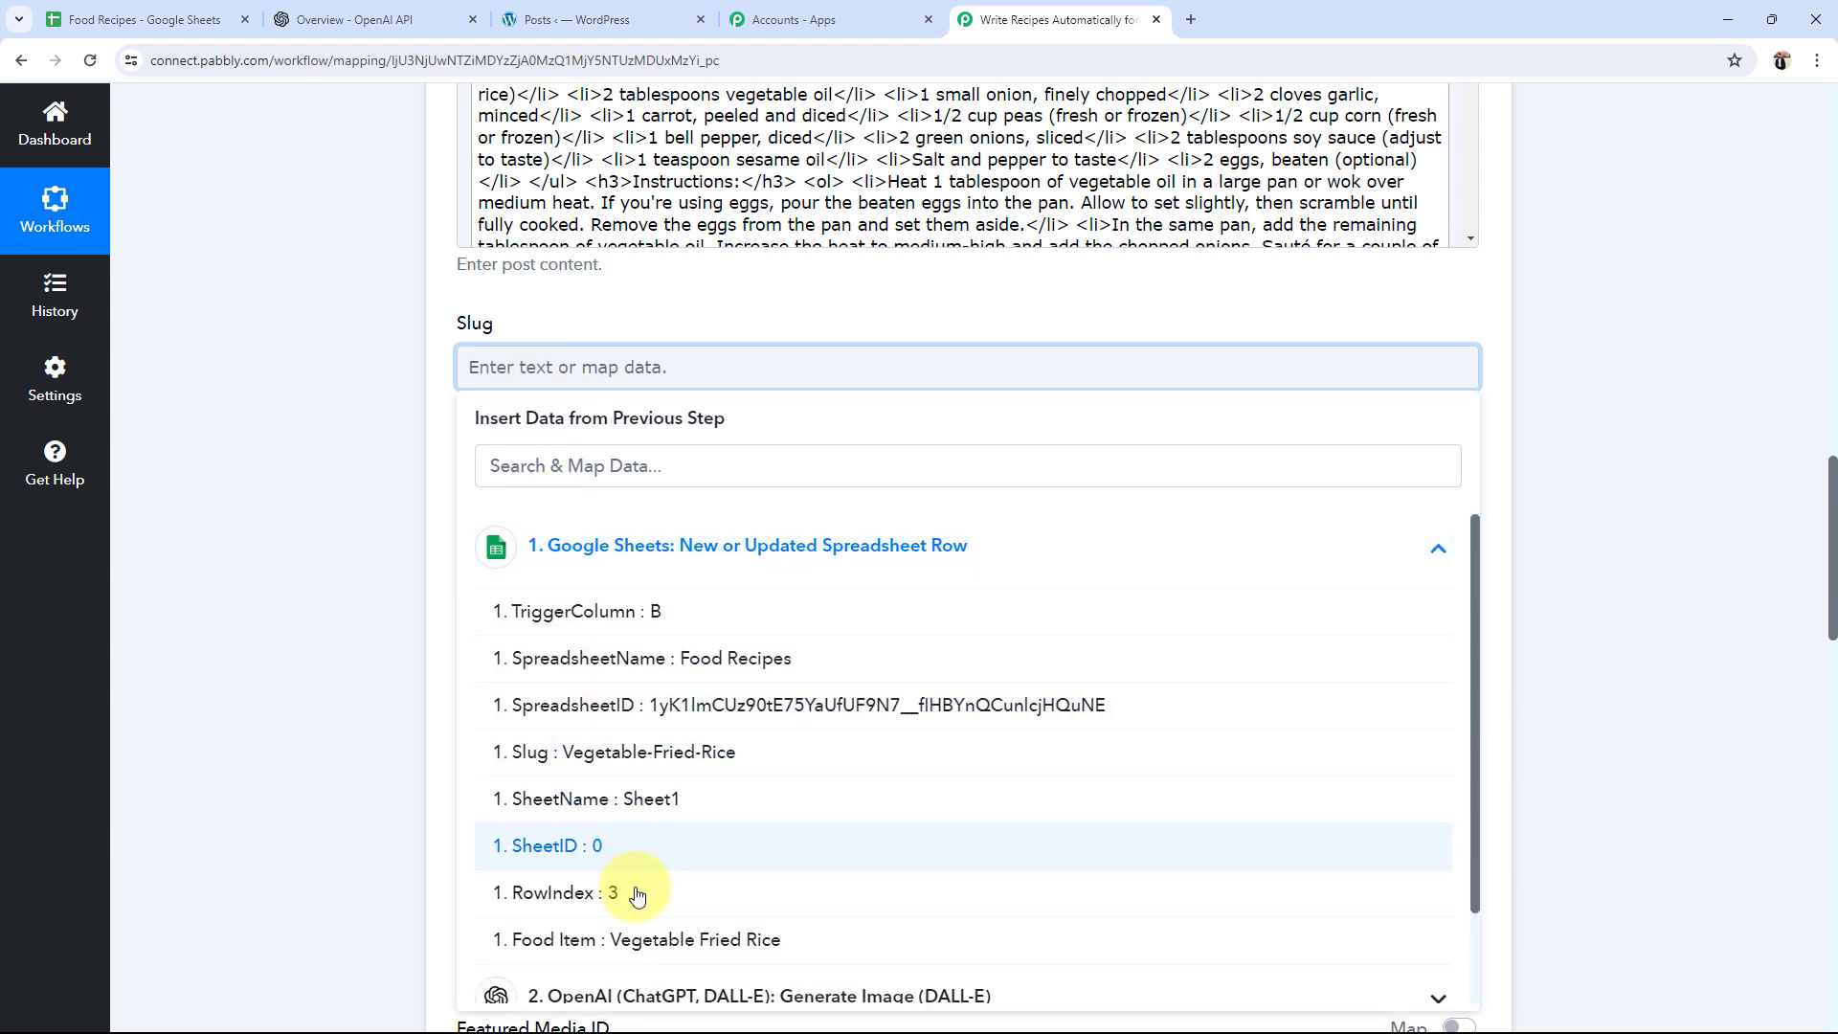
click(566, 753)
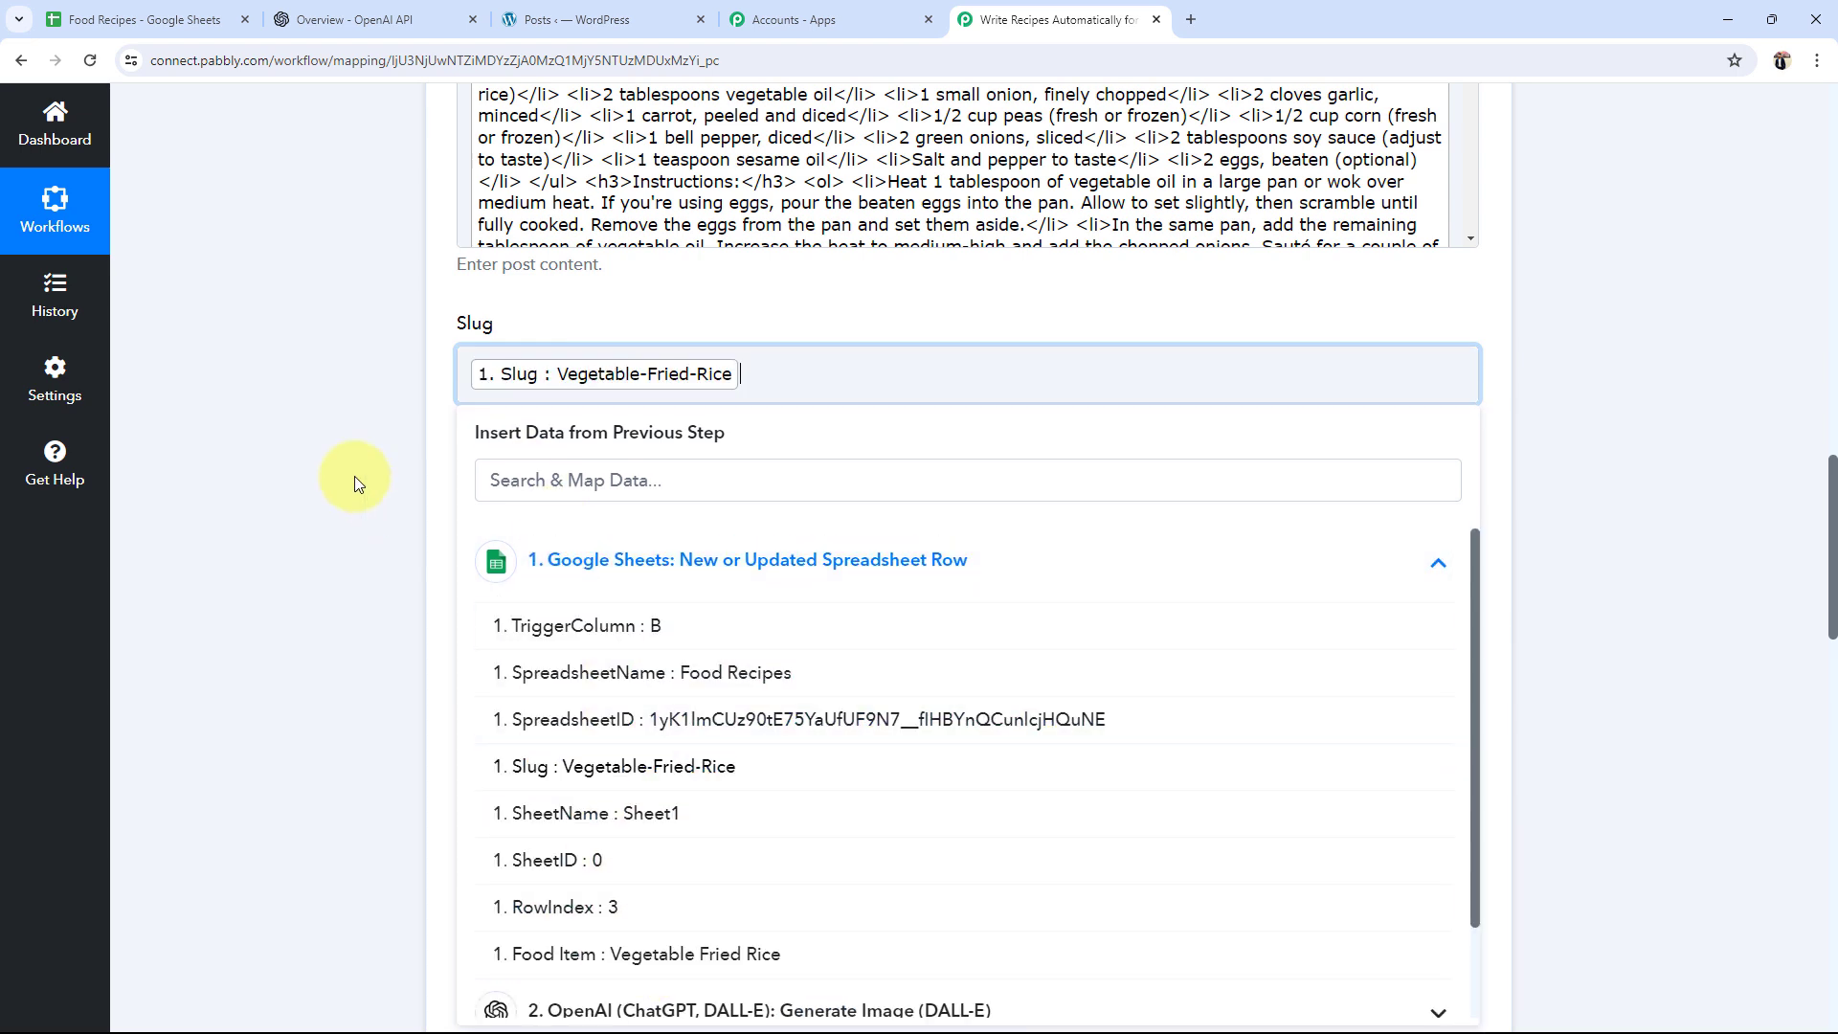
click(355, 475)
Step: Try the Draft status for the post, then set it back to Publish
scroll(248, 509, down, 3)
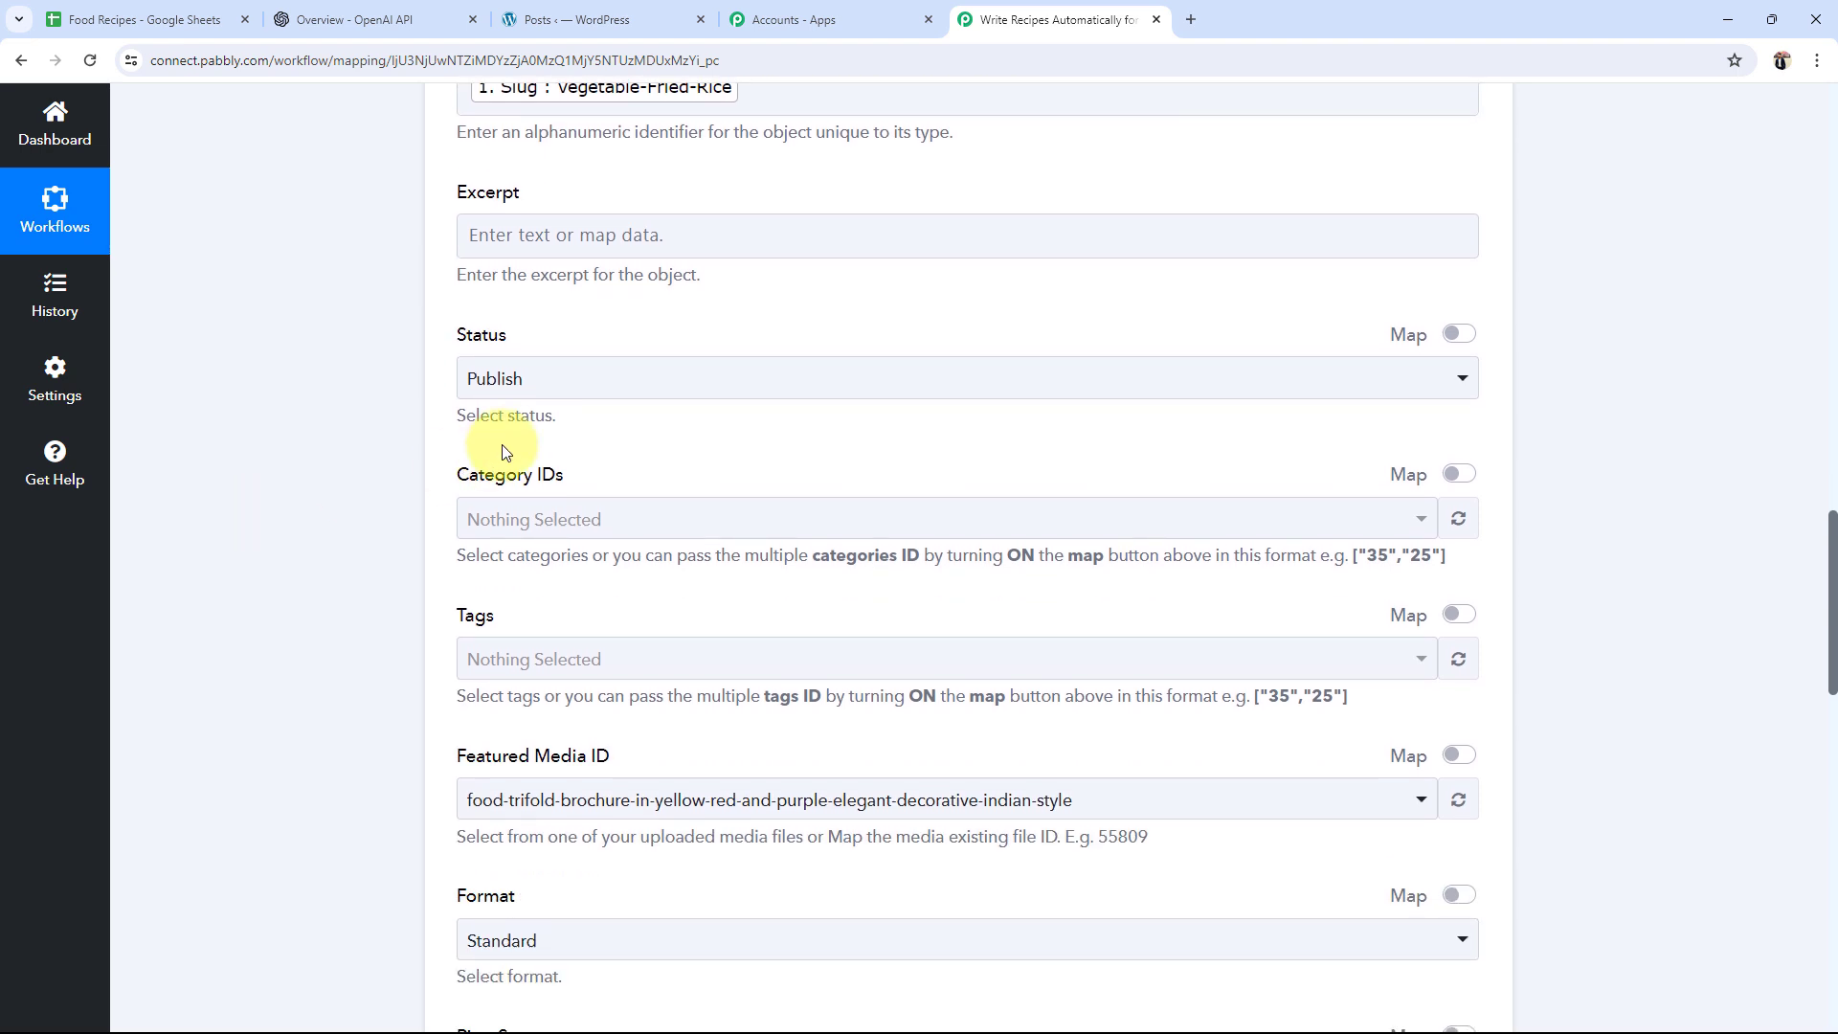
click(514, 388)
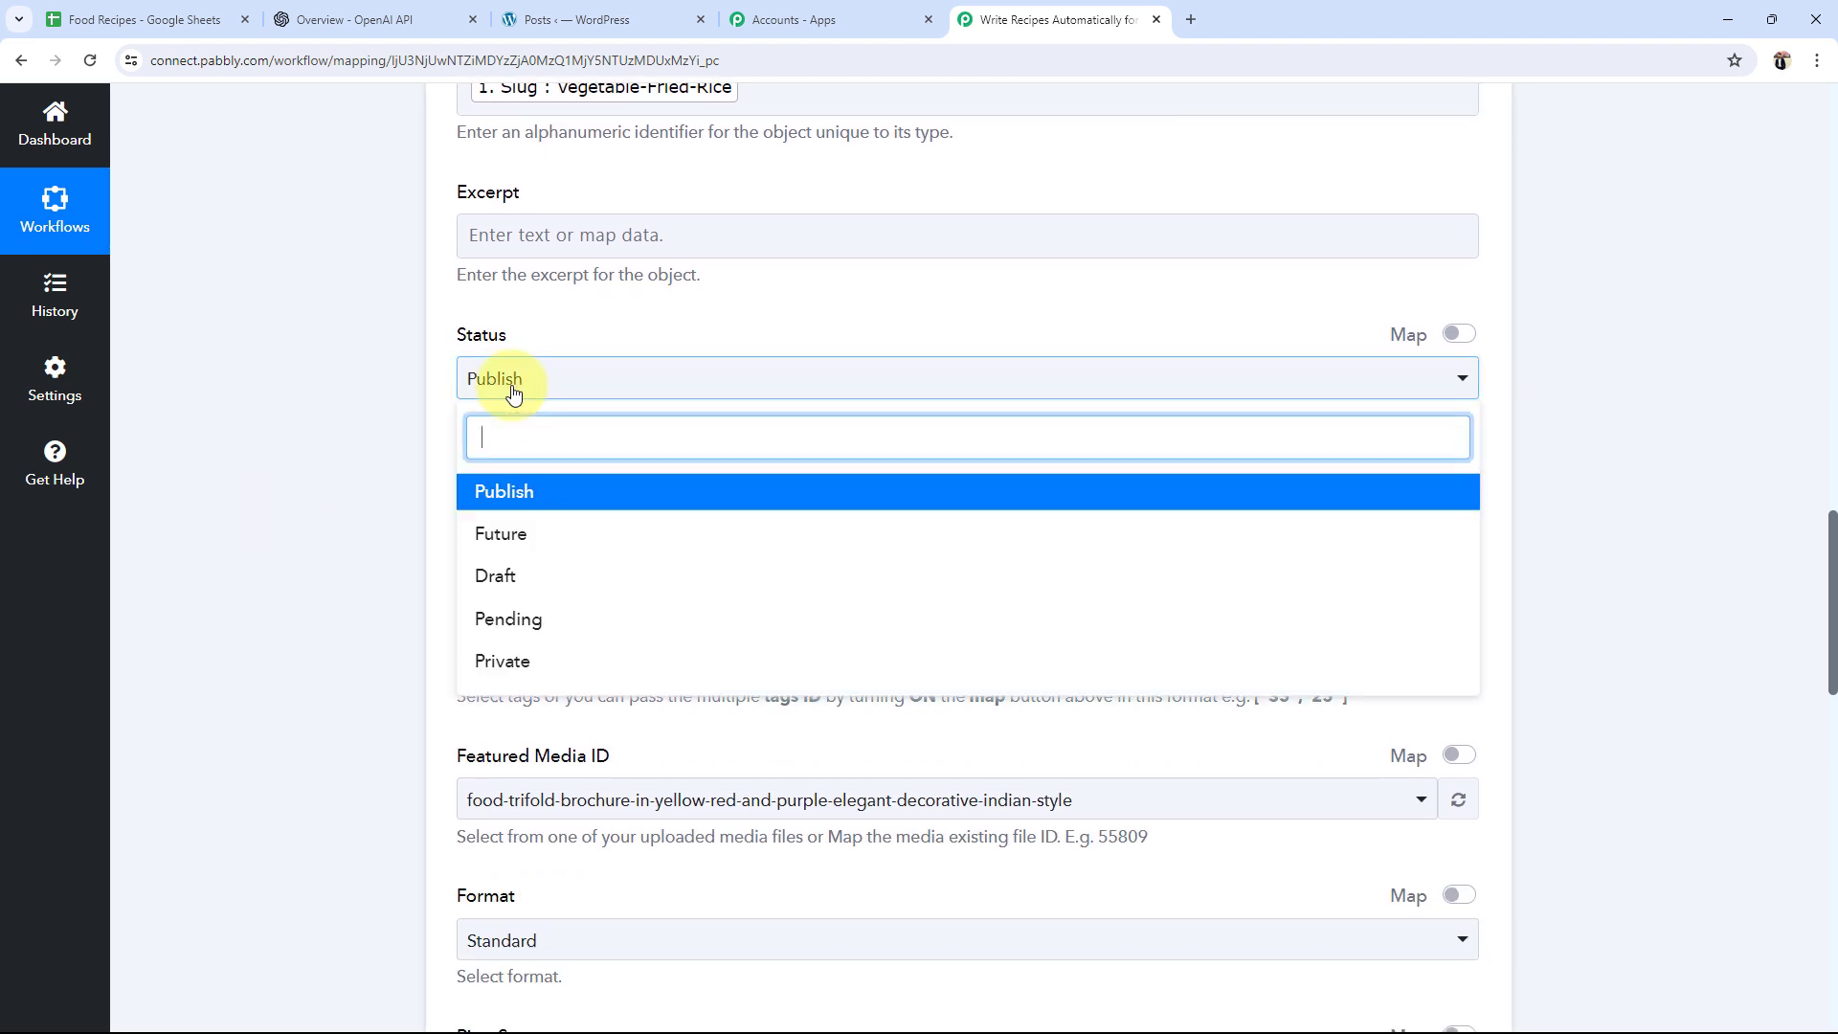
click(497, 578)
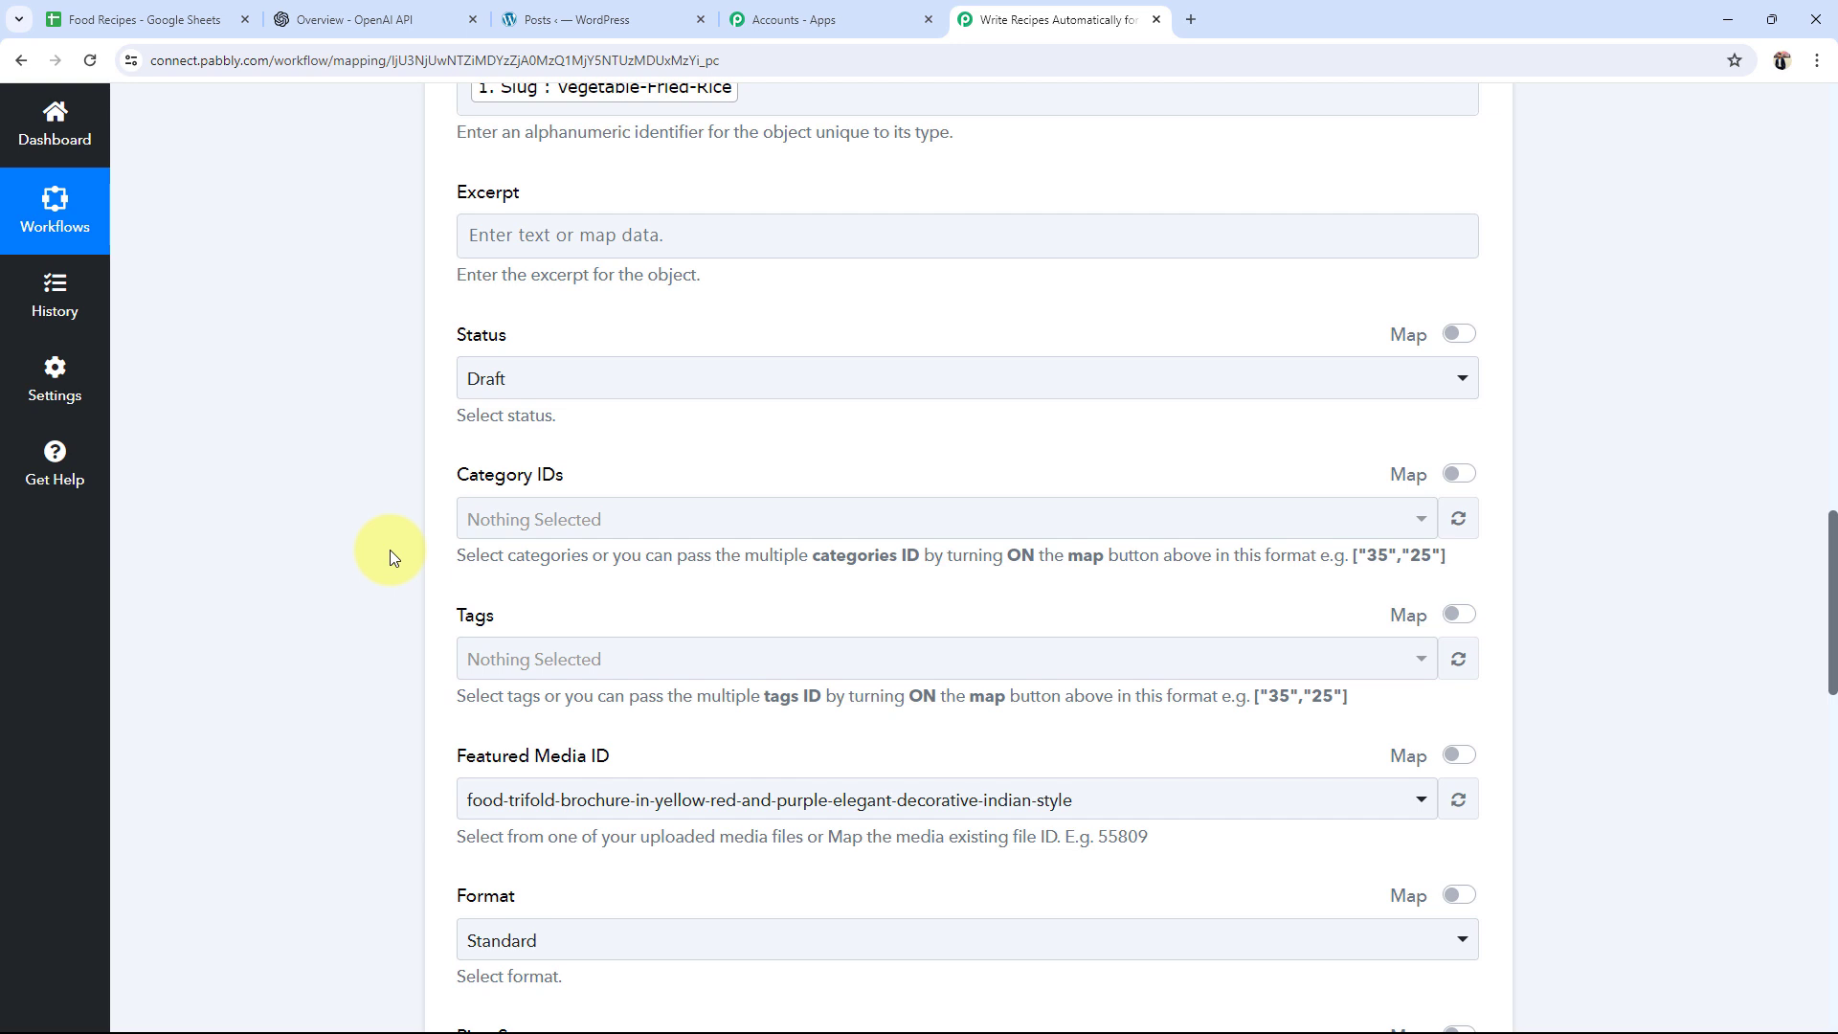
click(483, 381)
click(488, 488)
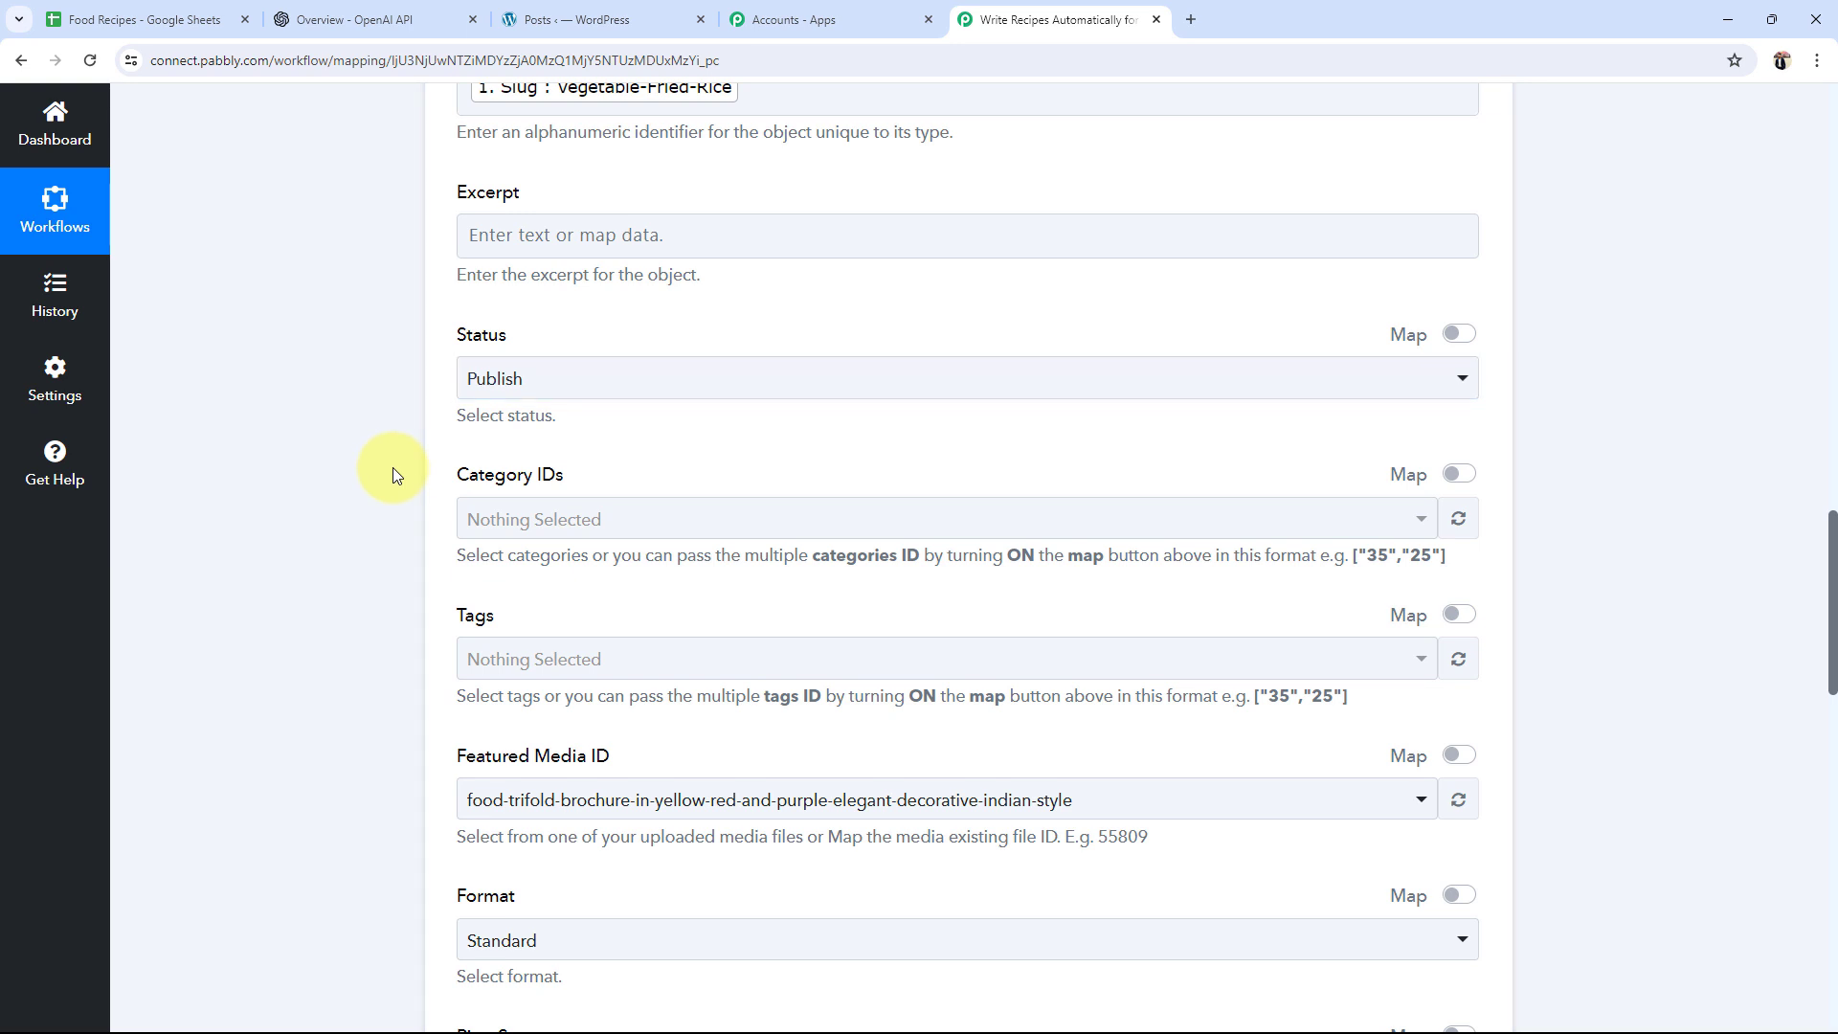
Step: Enable mapping for the Featured Media ID and clear its value so the field is empty
scroll(392, 469, down, 2)
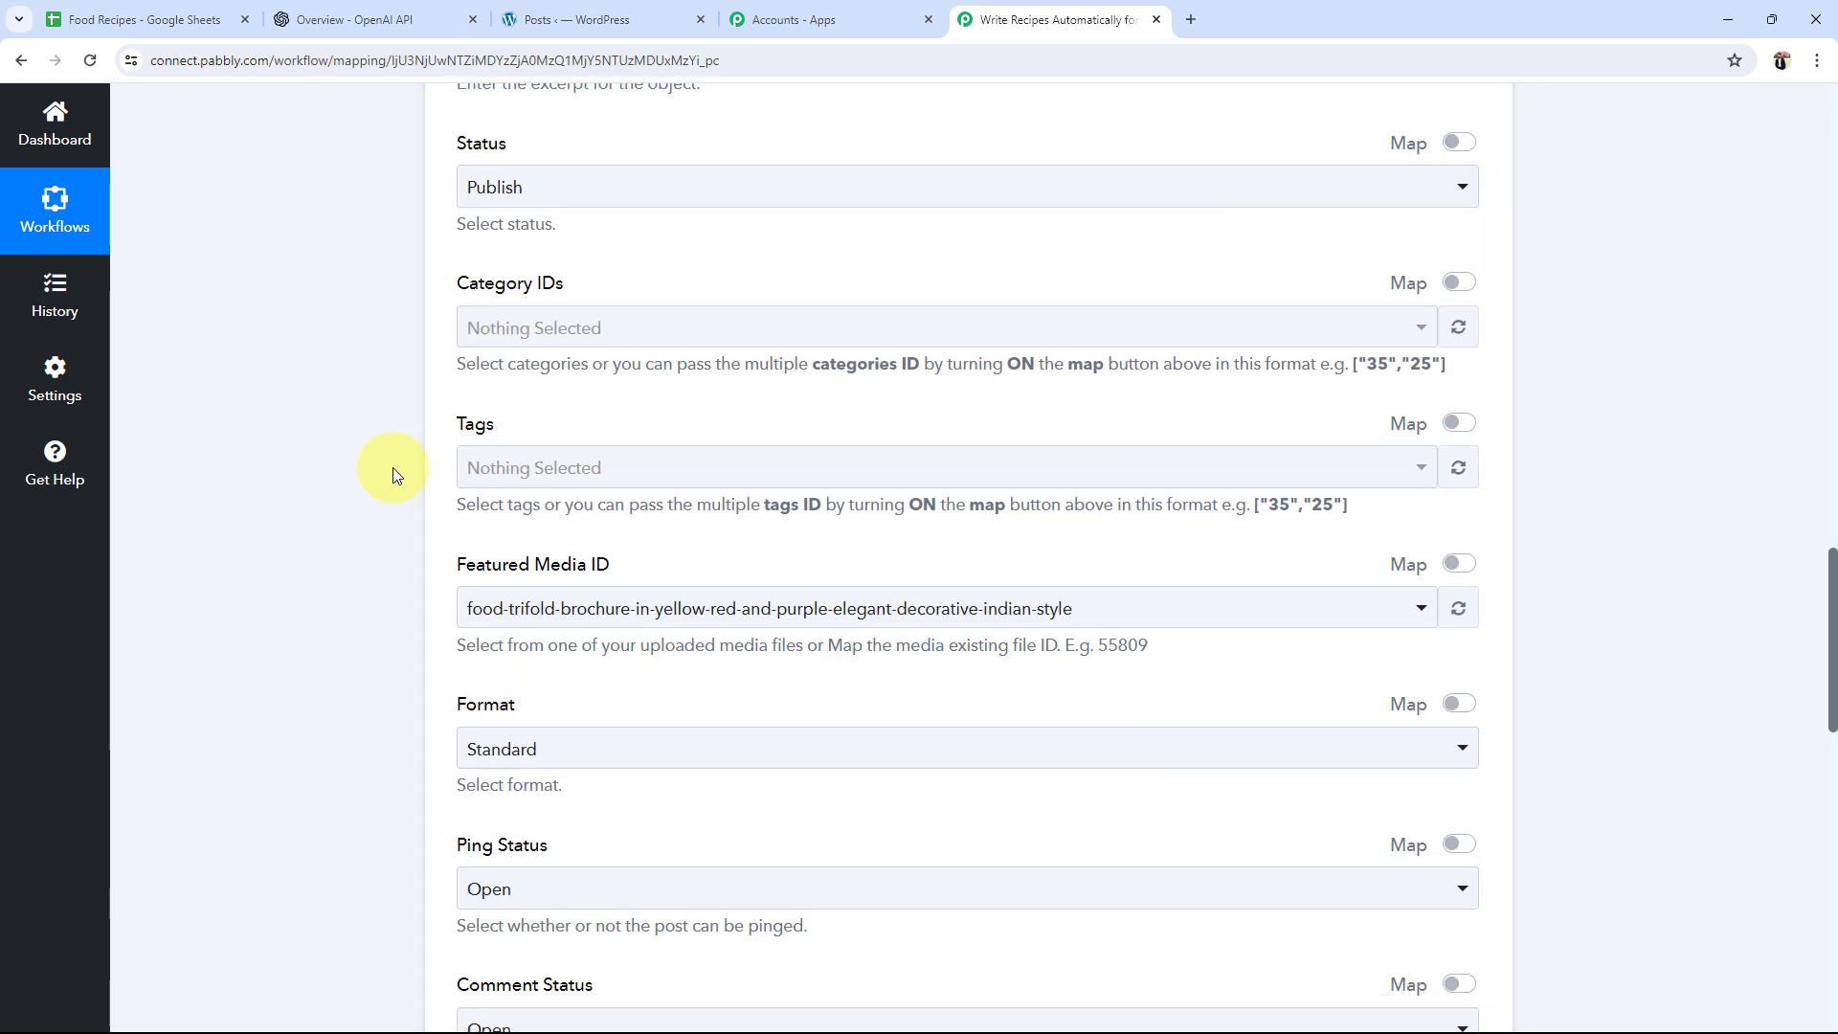
scroll(393, 475, down, 2)
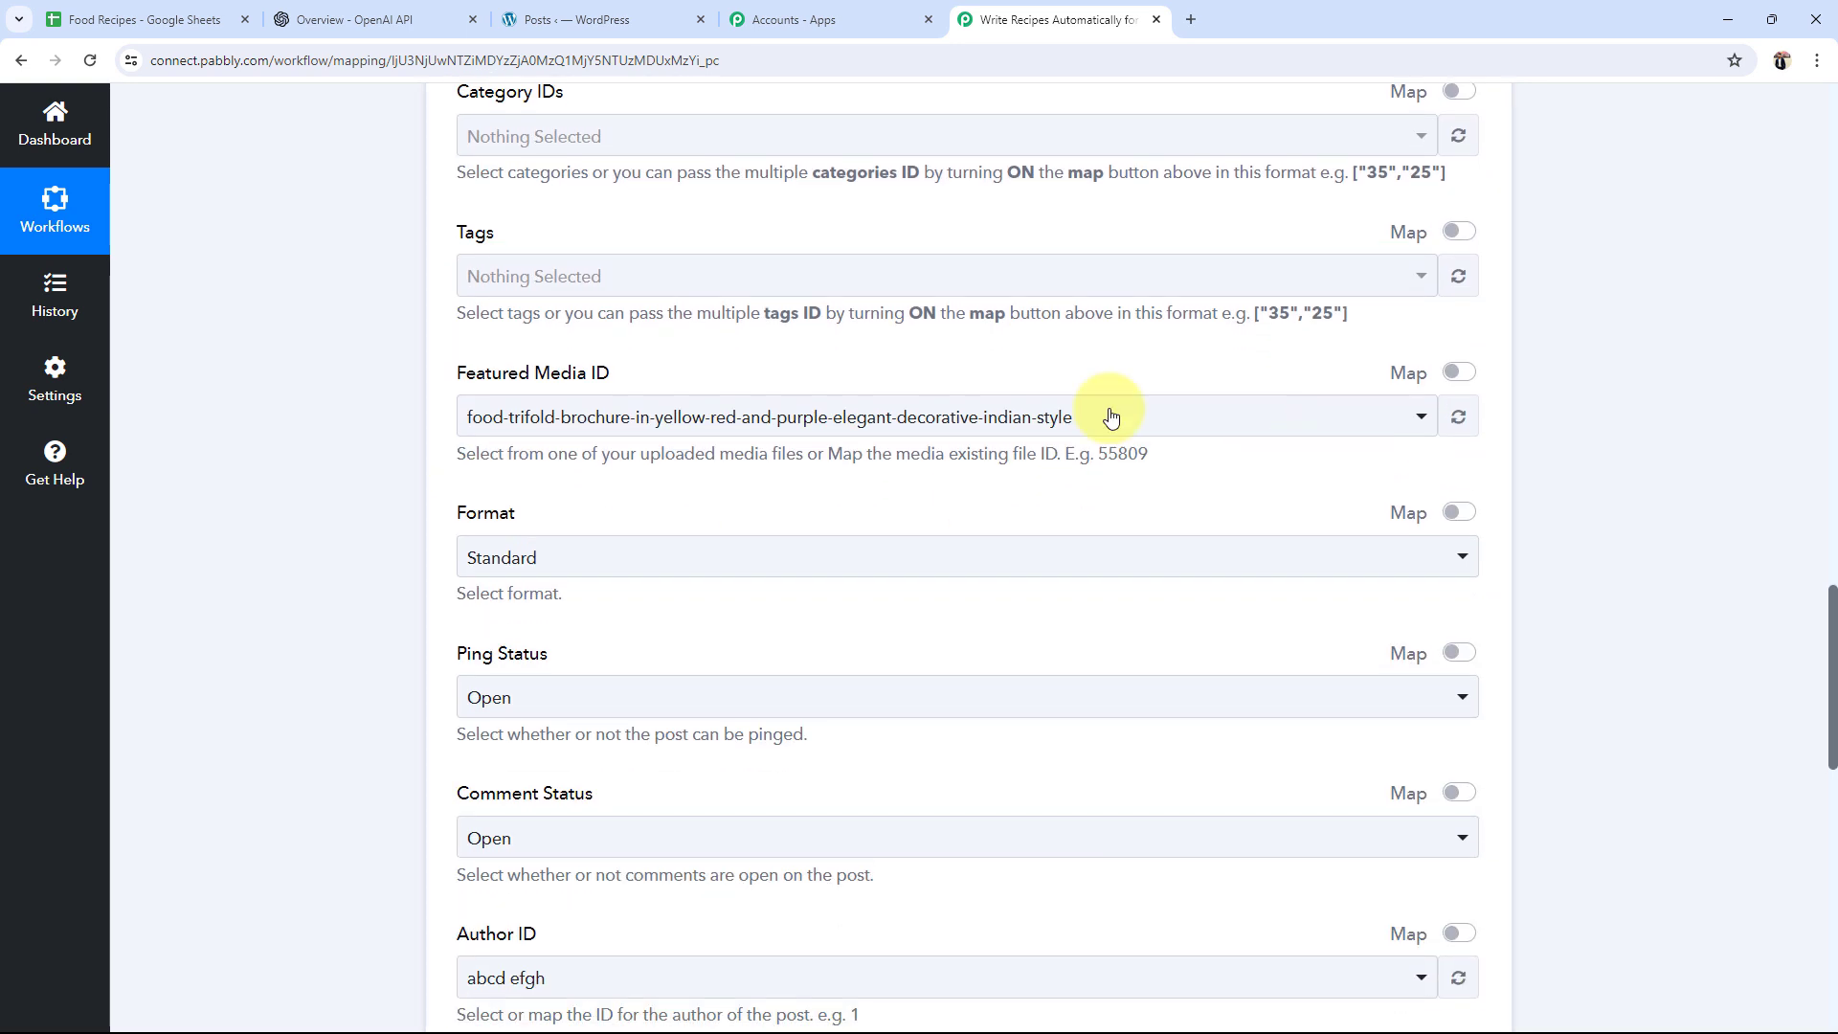
click(1459, 371)
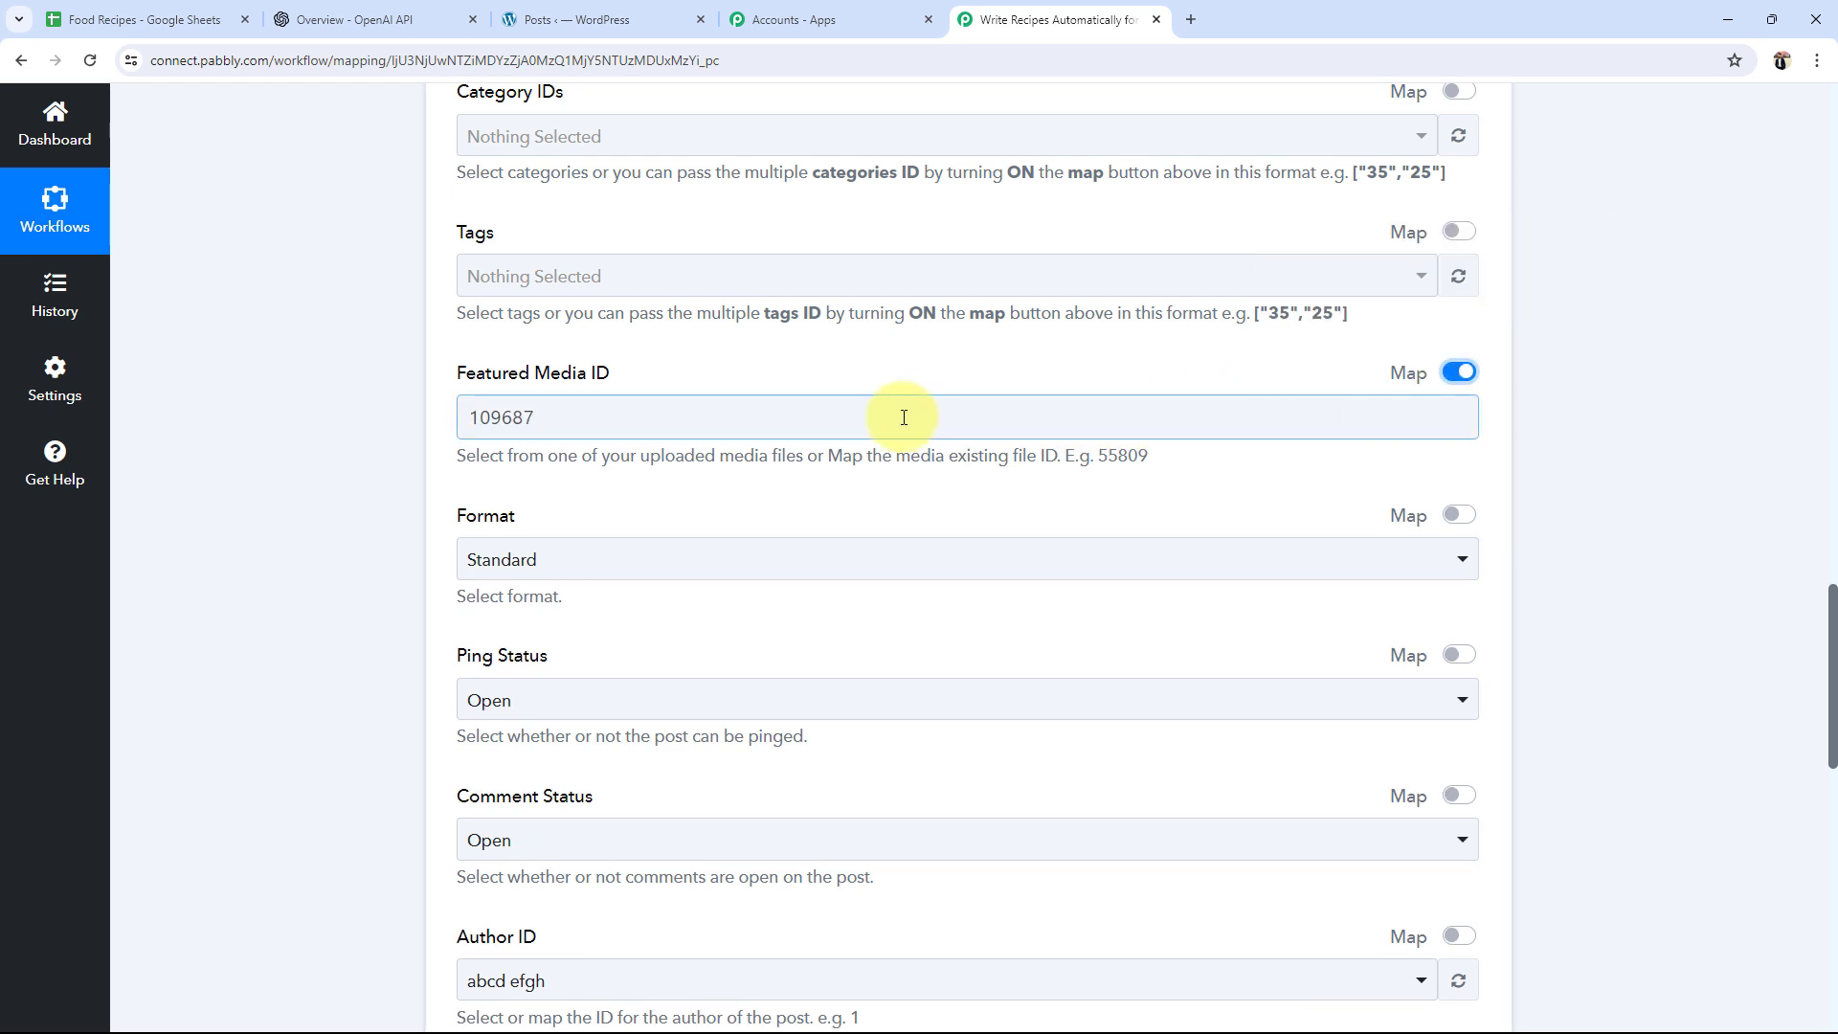
drag(899, 414, 318, 391)
key(BackSpace)
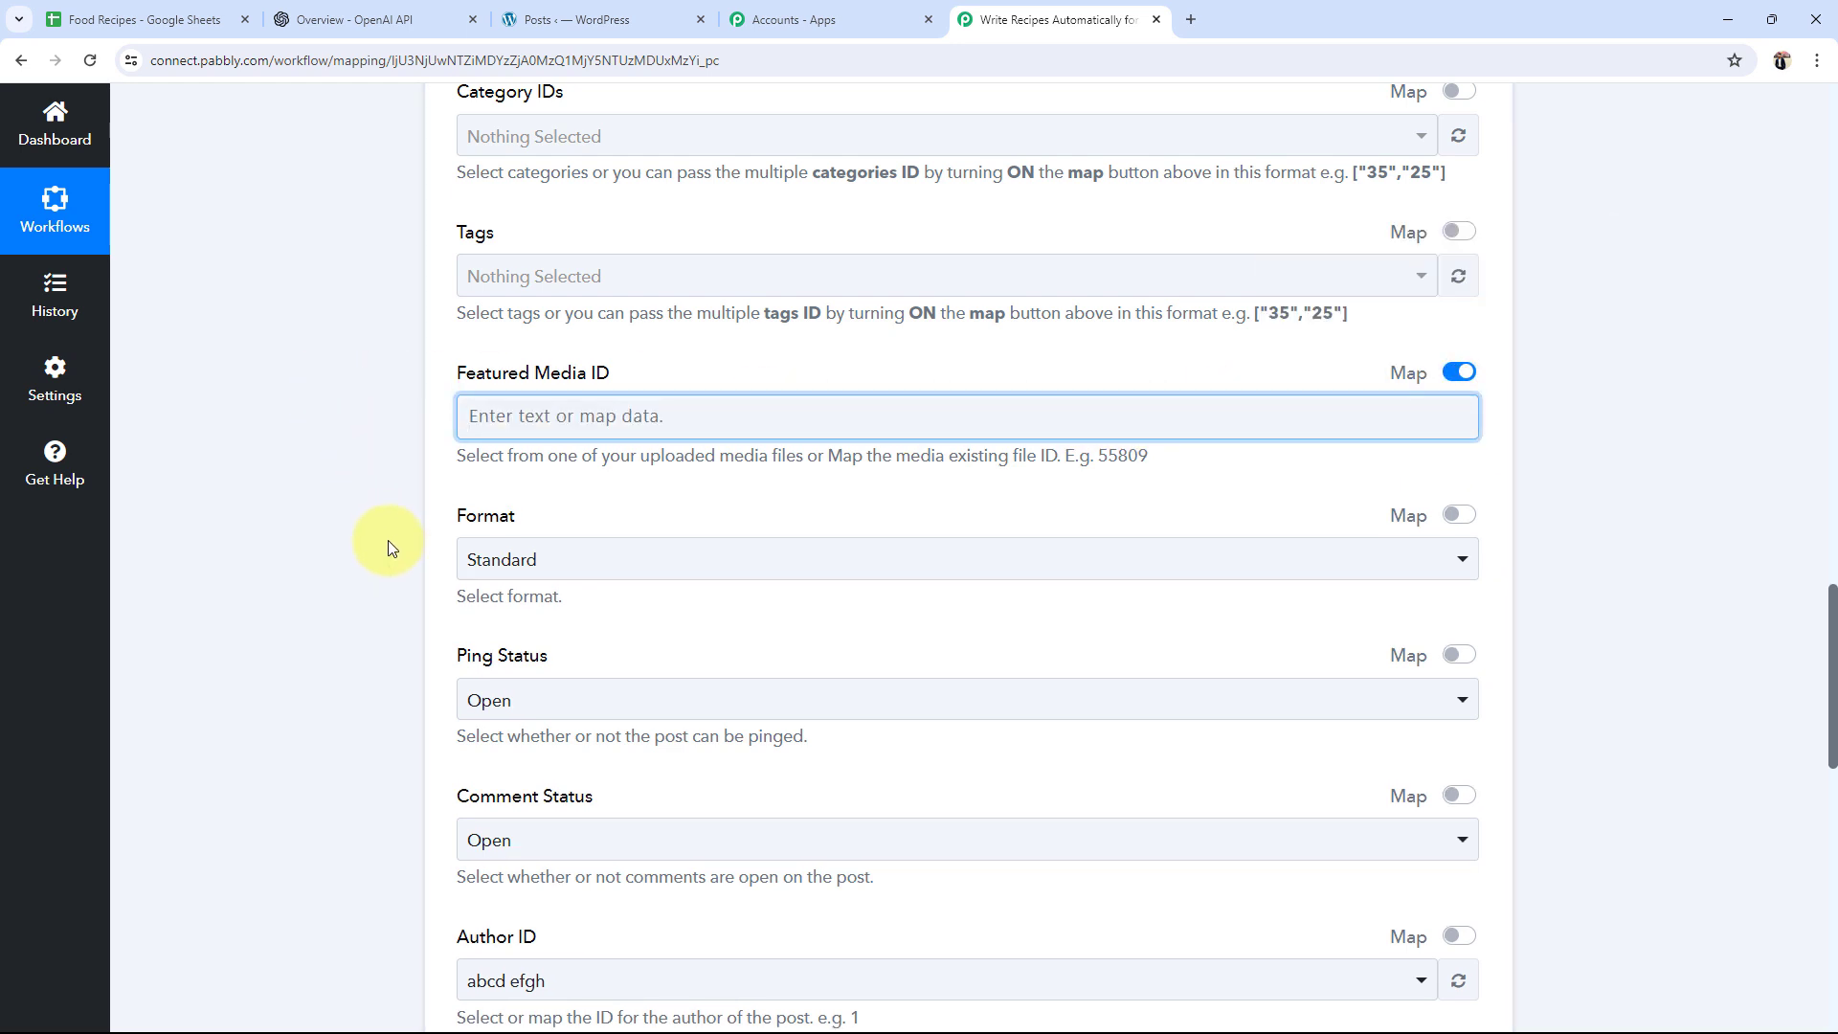
click(389, 547)
Step: Set the post's Author ID to admin
scroll(299, 532, down, 5)
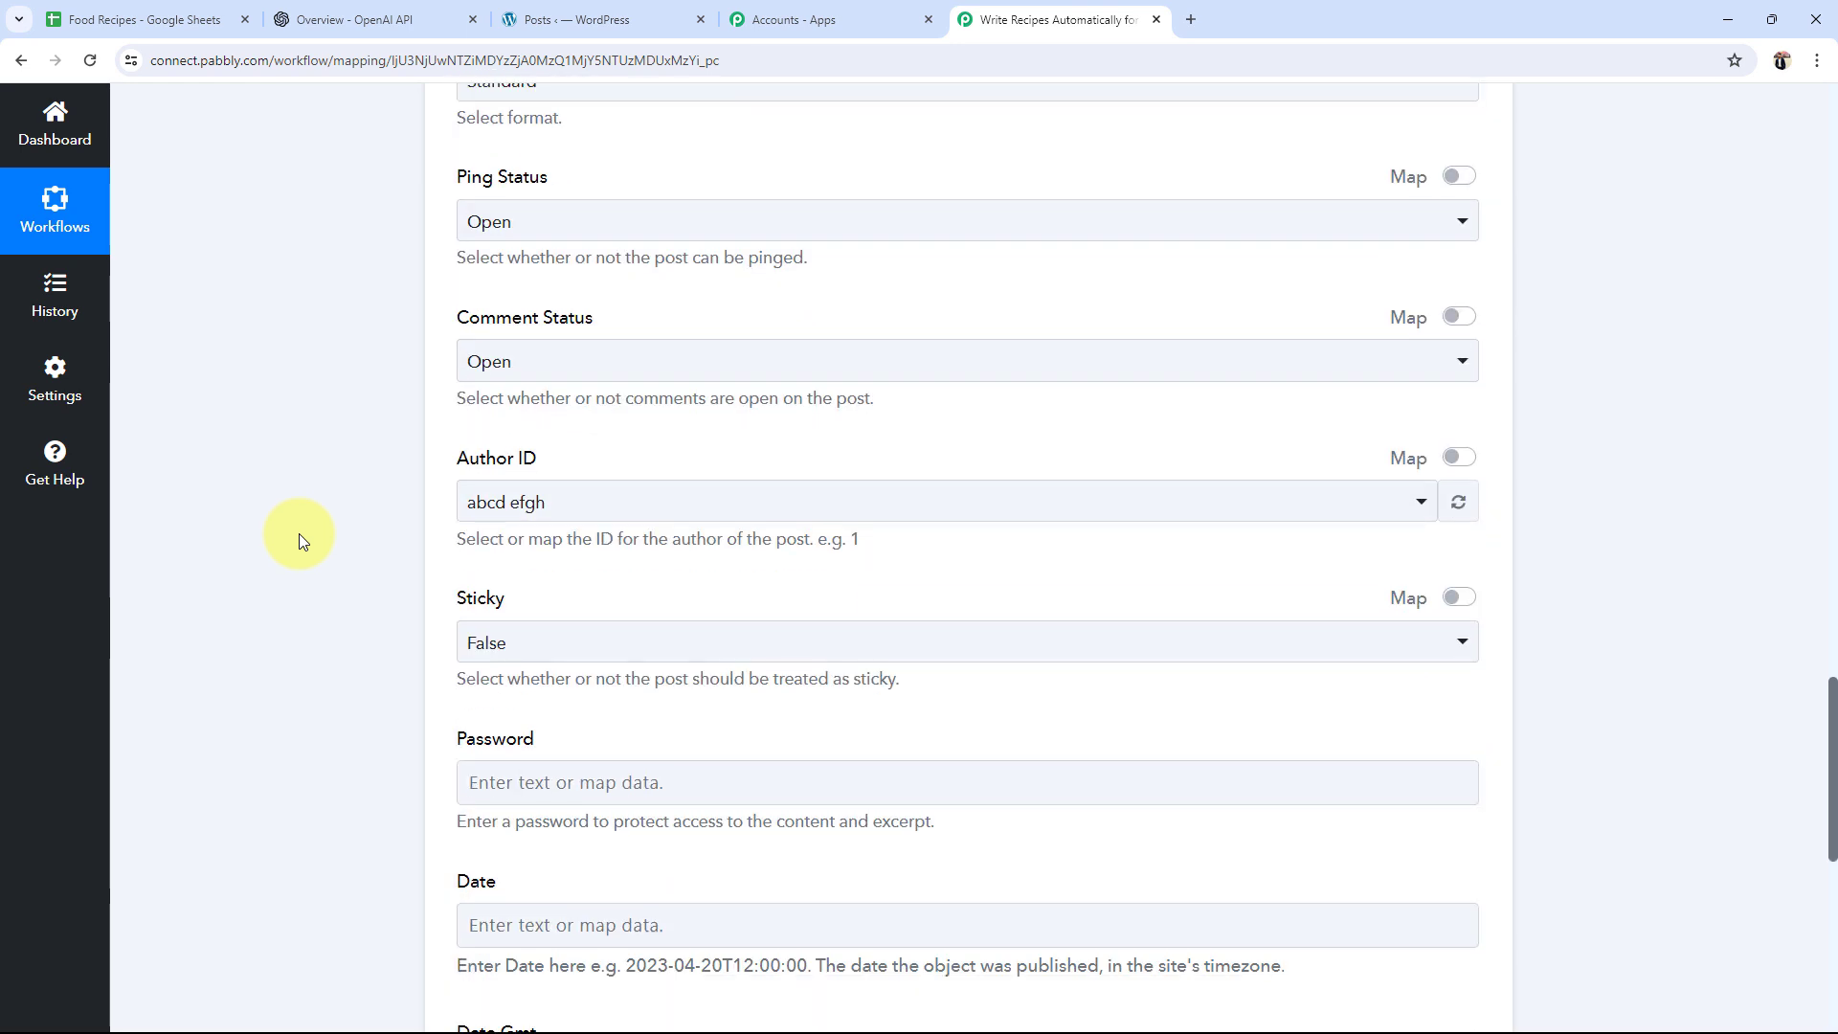
click(551, 506)
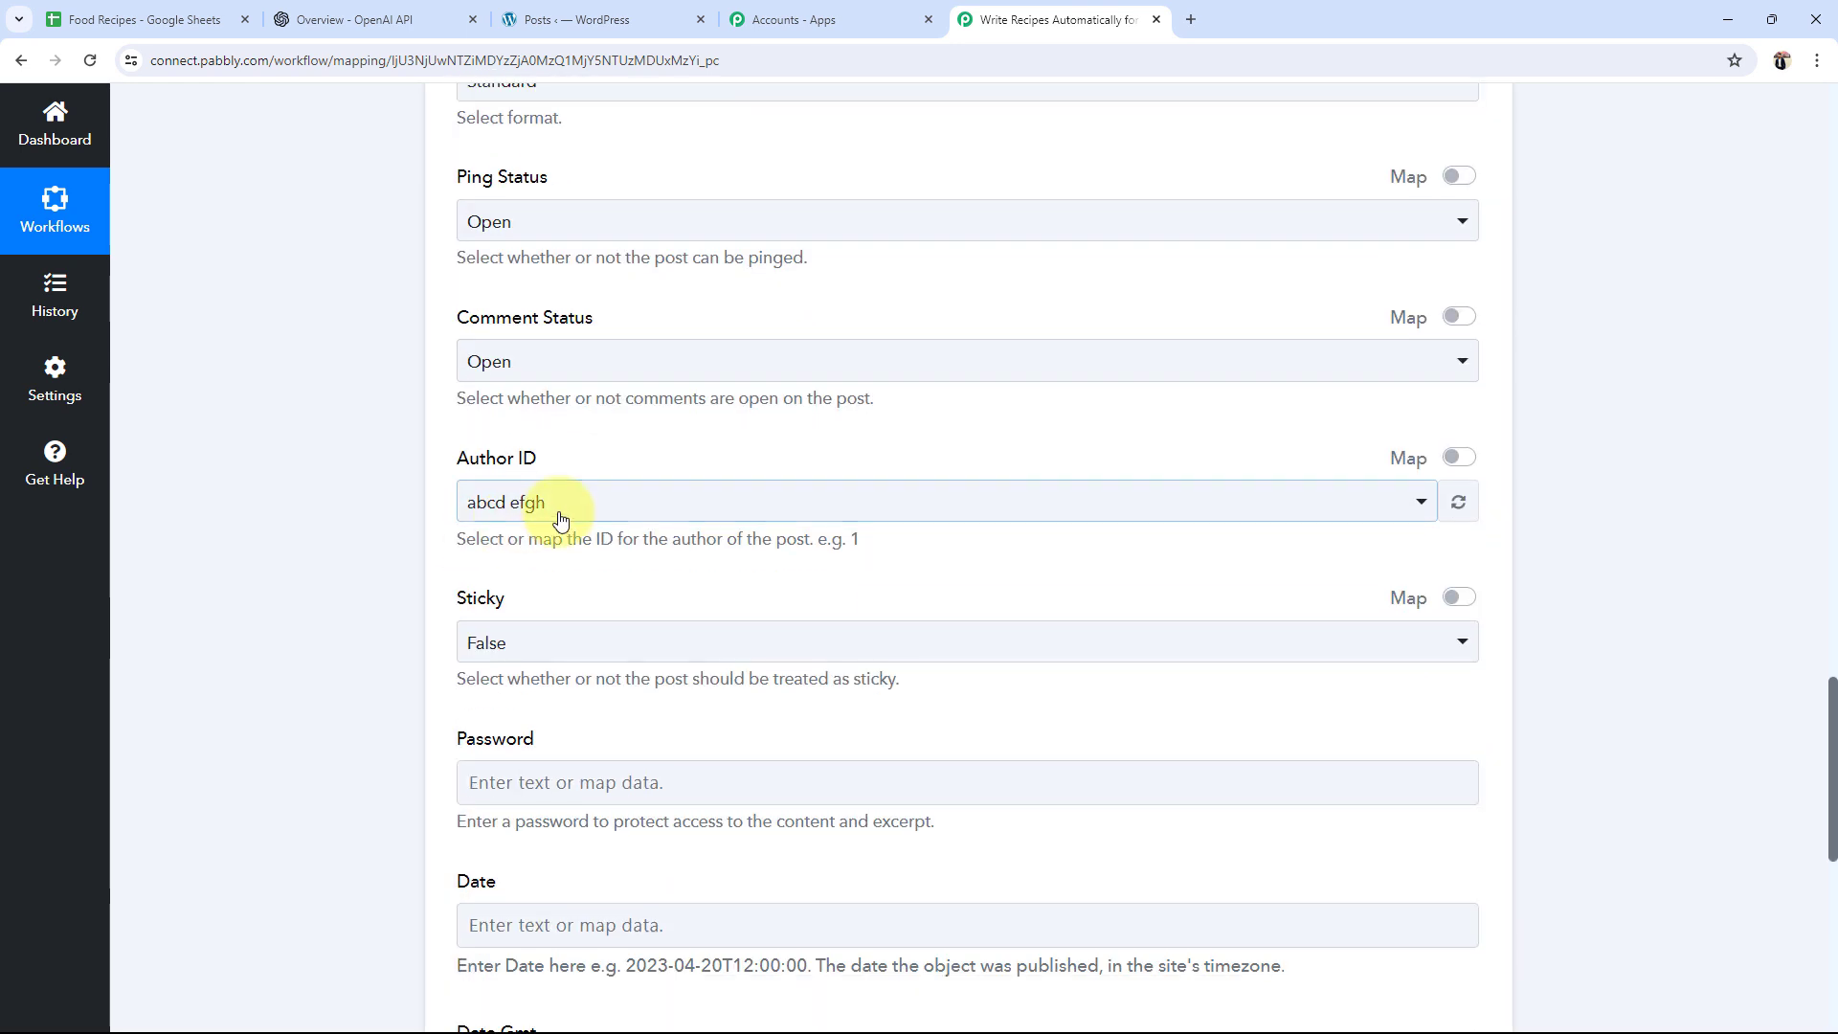
click(544, 651)
click(335, 559)
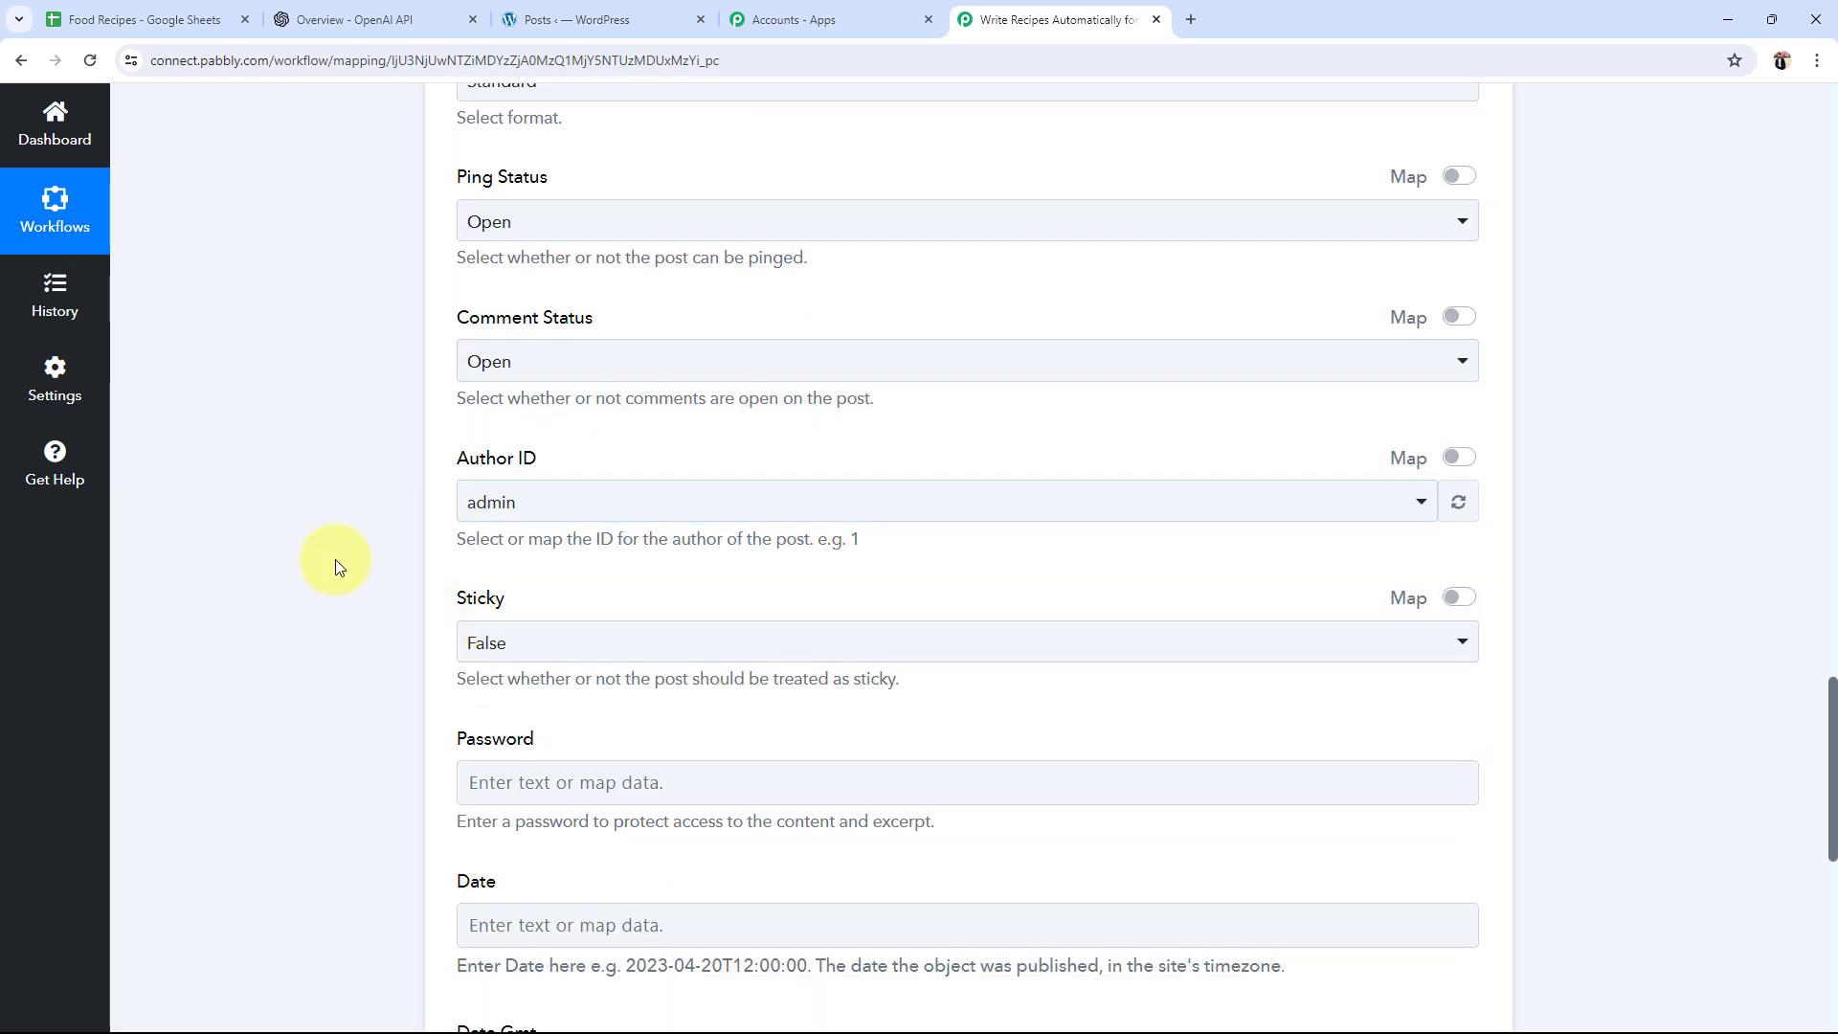
Step: Save the Create a Post action with a test request and check the post link in the received response
scroll(335, 564, down, 4)
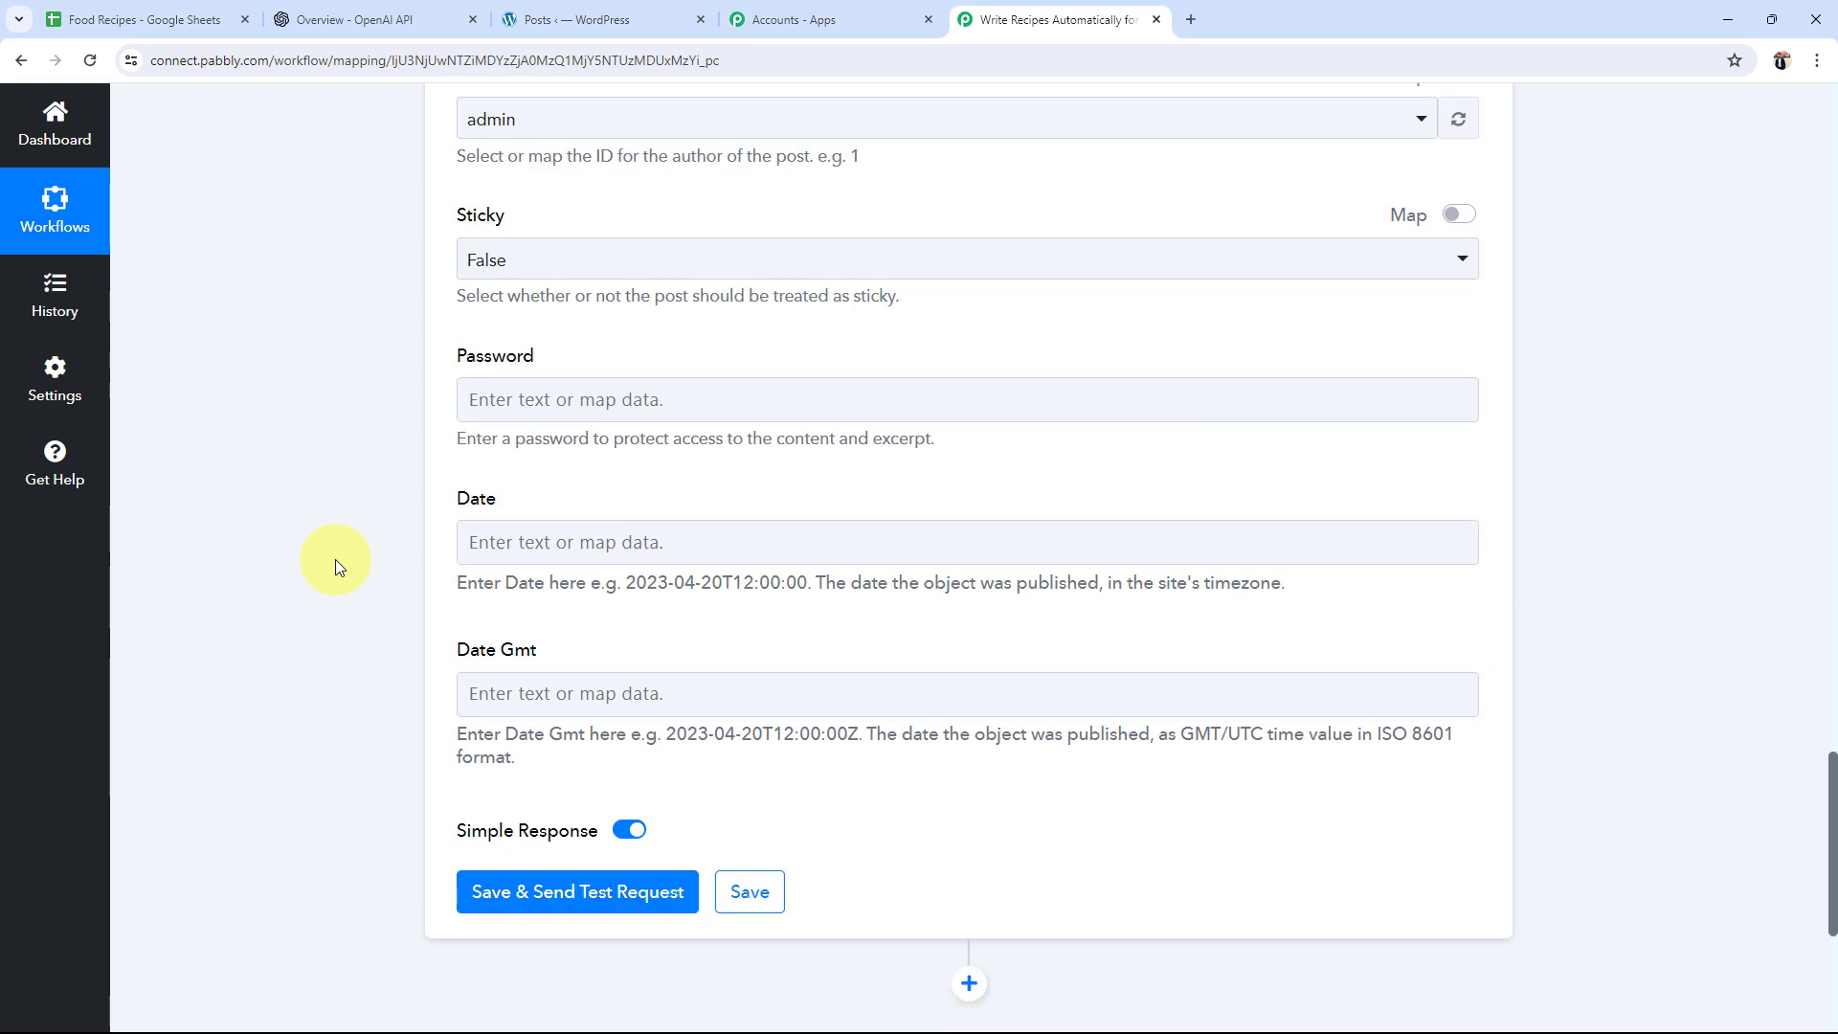
click(482, 892)
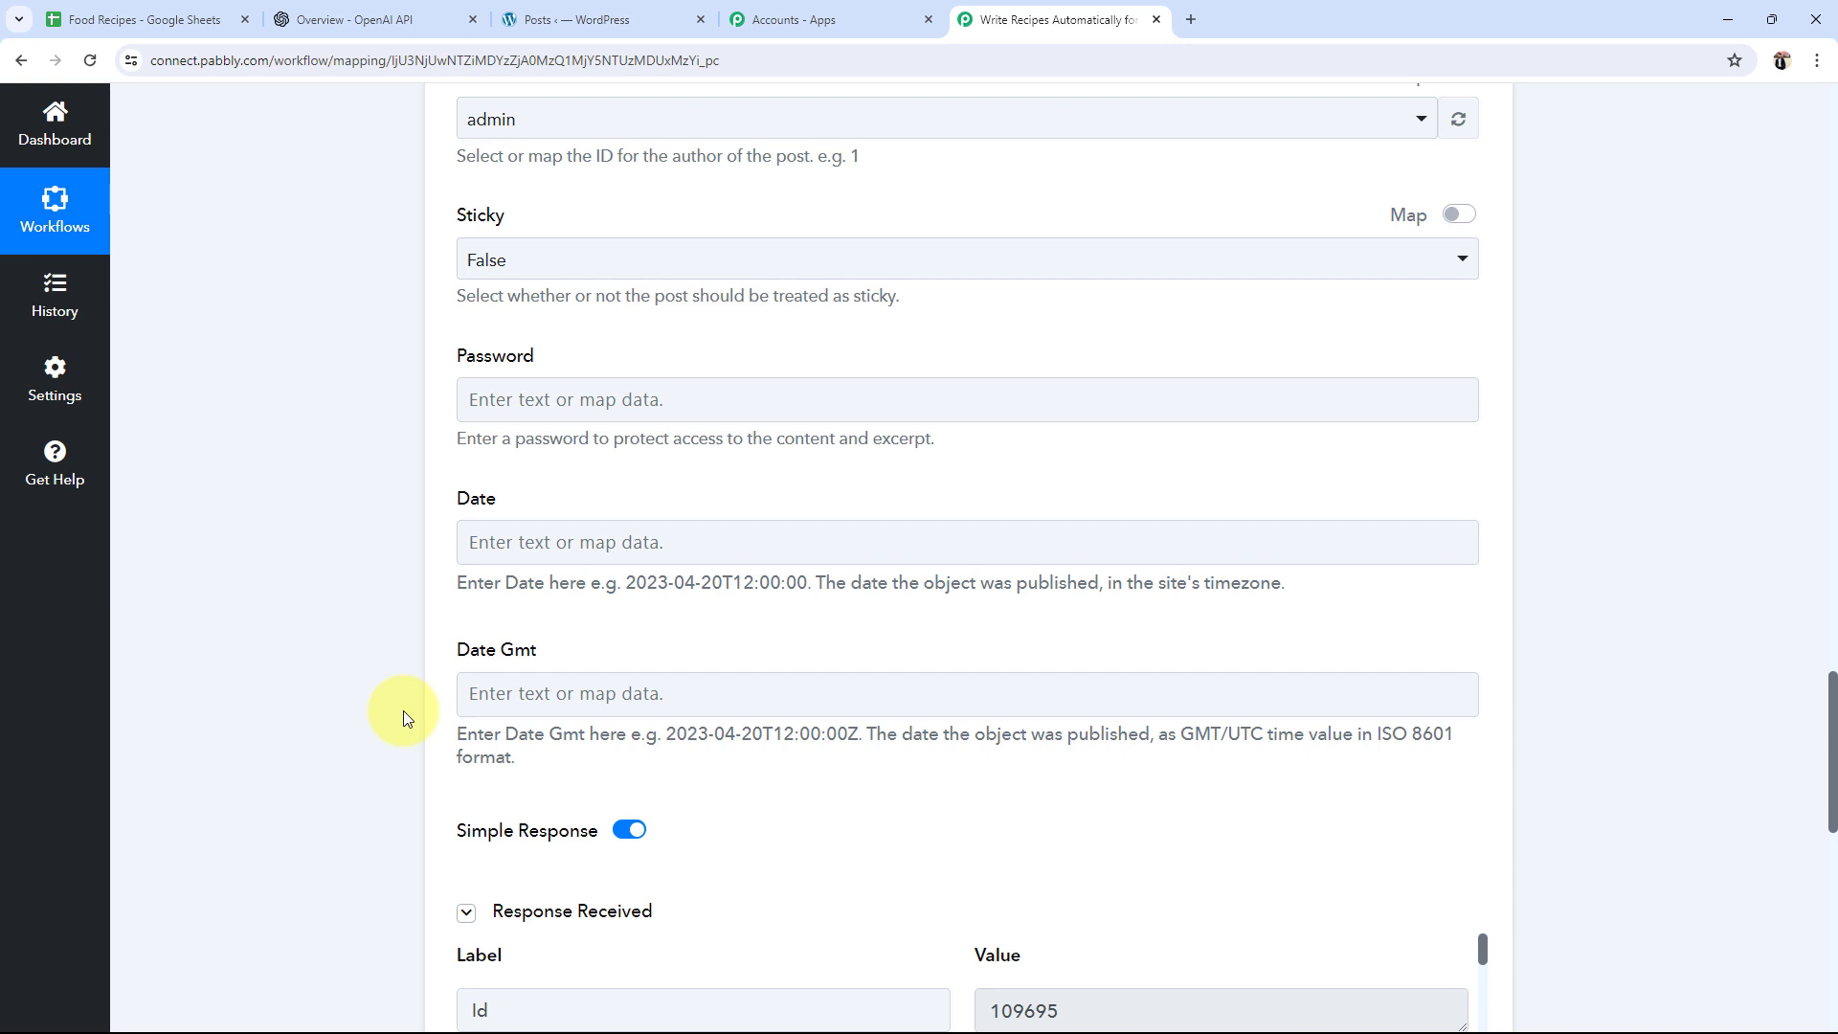
scroll(404, 711, down, 5)
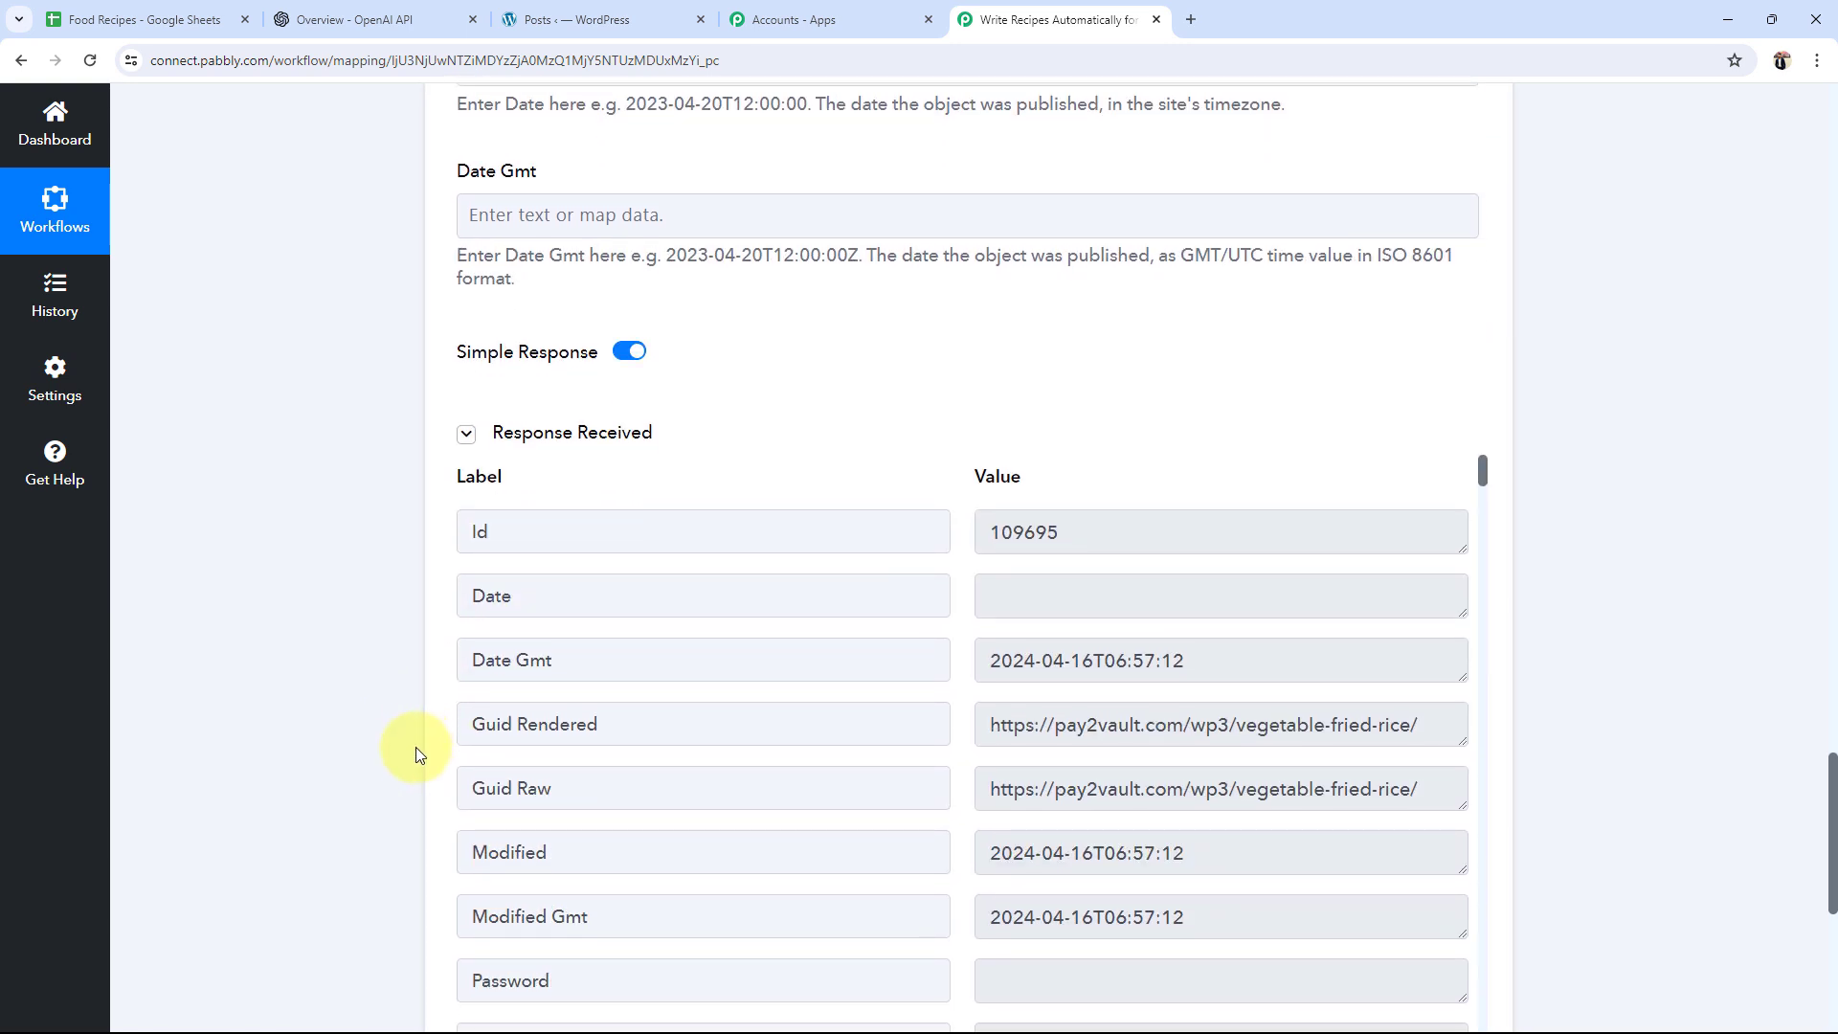
scroll(1161, 767, down, 5)
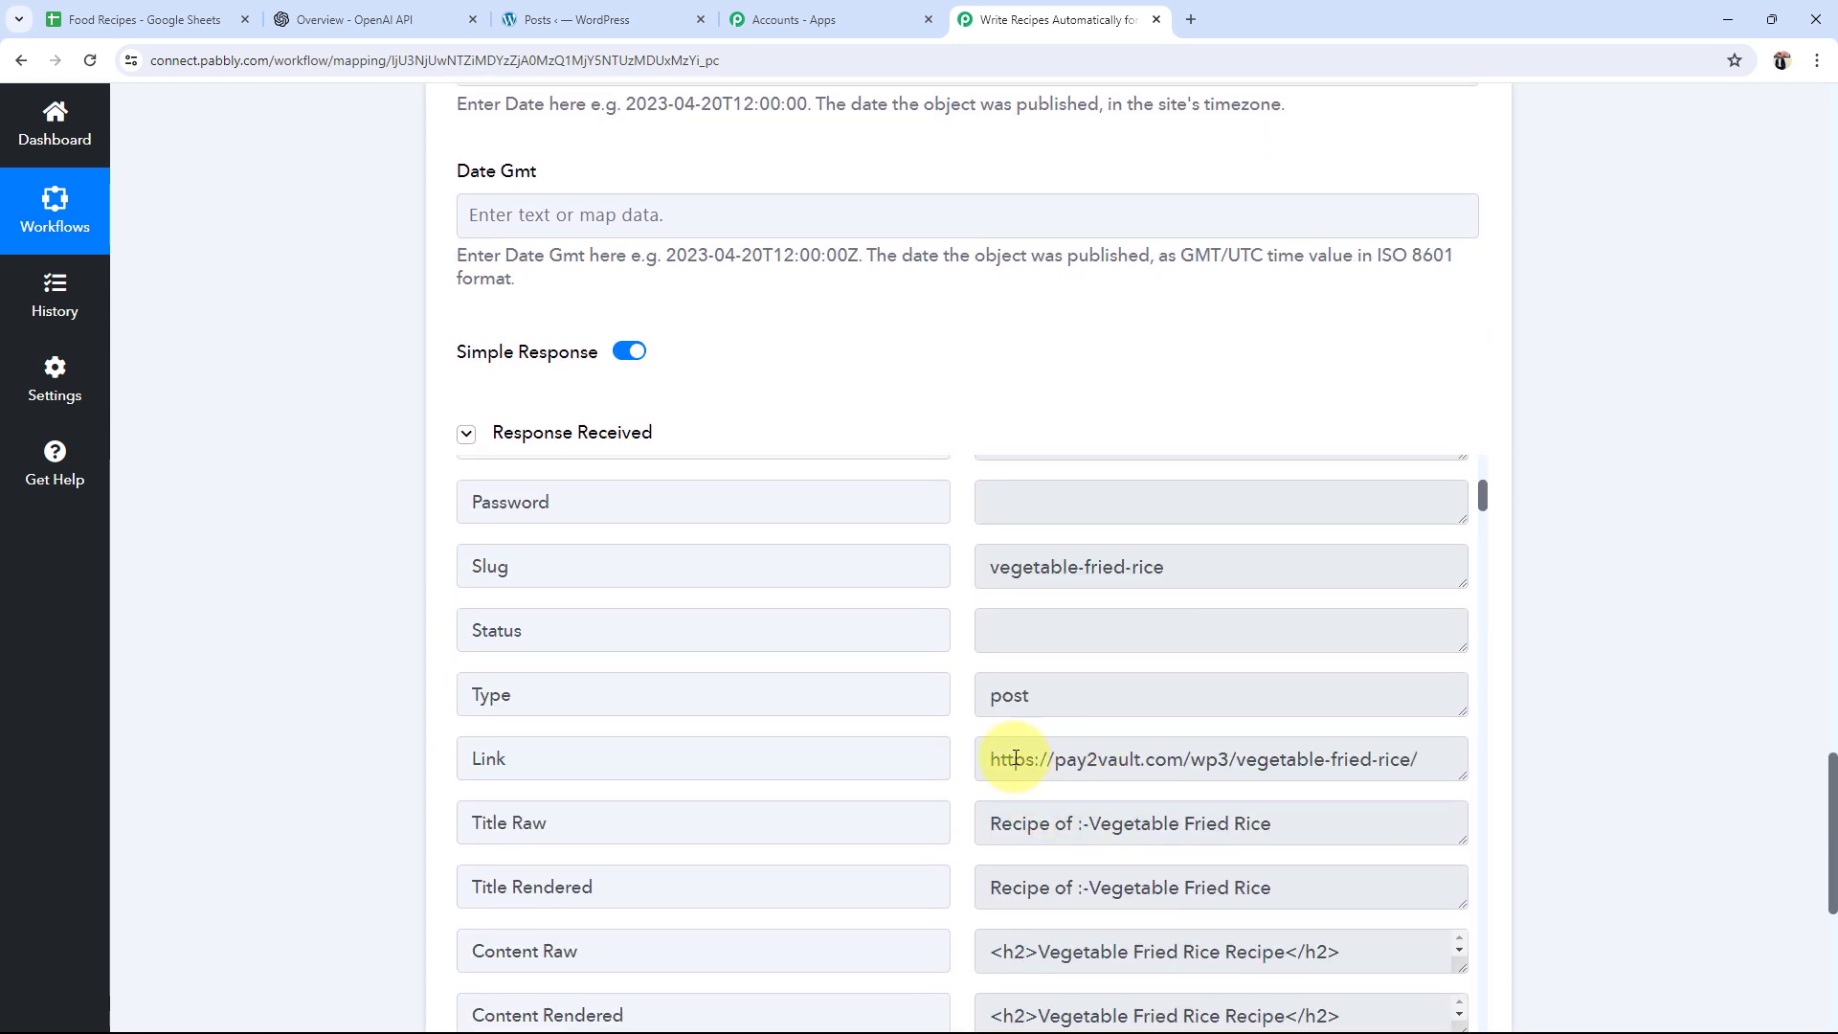
drag(990, 760, 1499, 784)
click(331, 674)
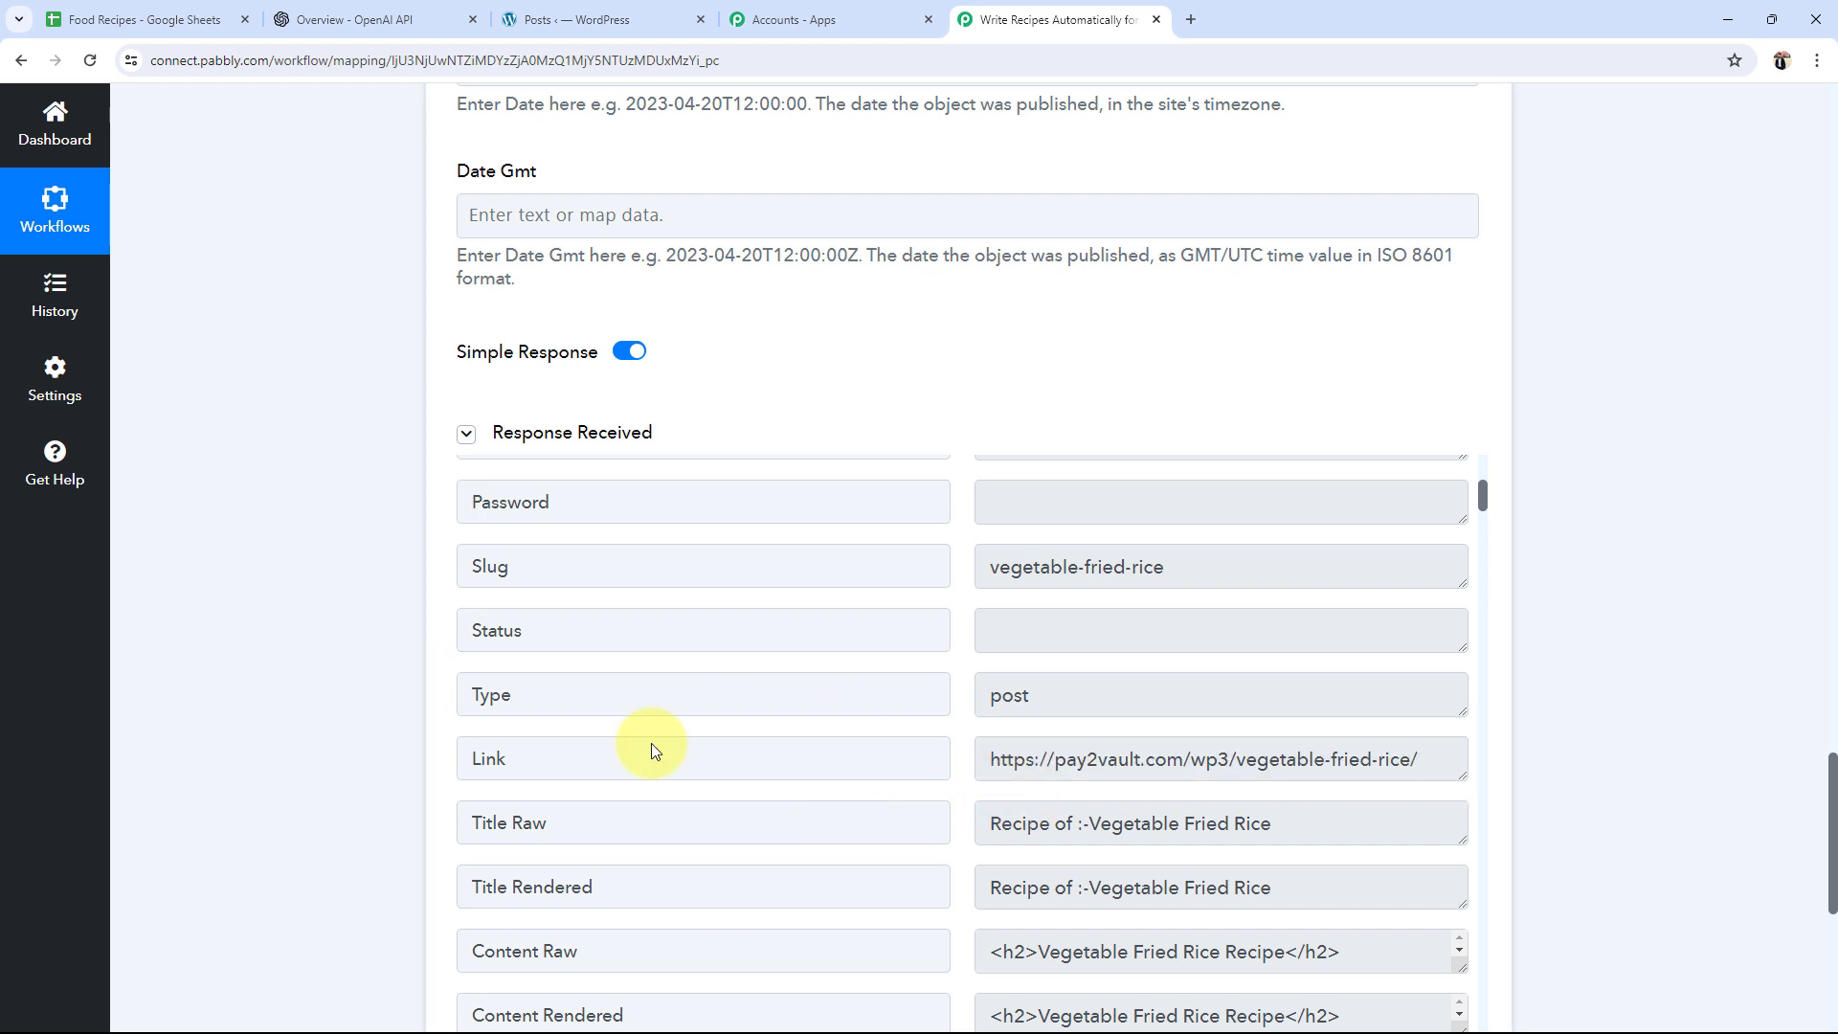
Step: Switch to WordPress, reload the posts list and open the live page of the "Recipe of :-Vegetable Fried Rice" post
click(575, 20)
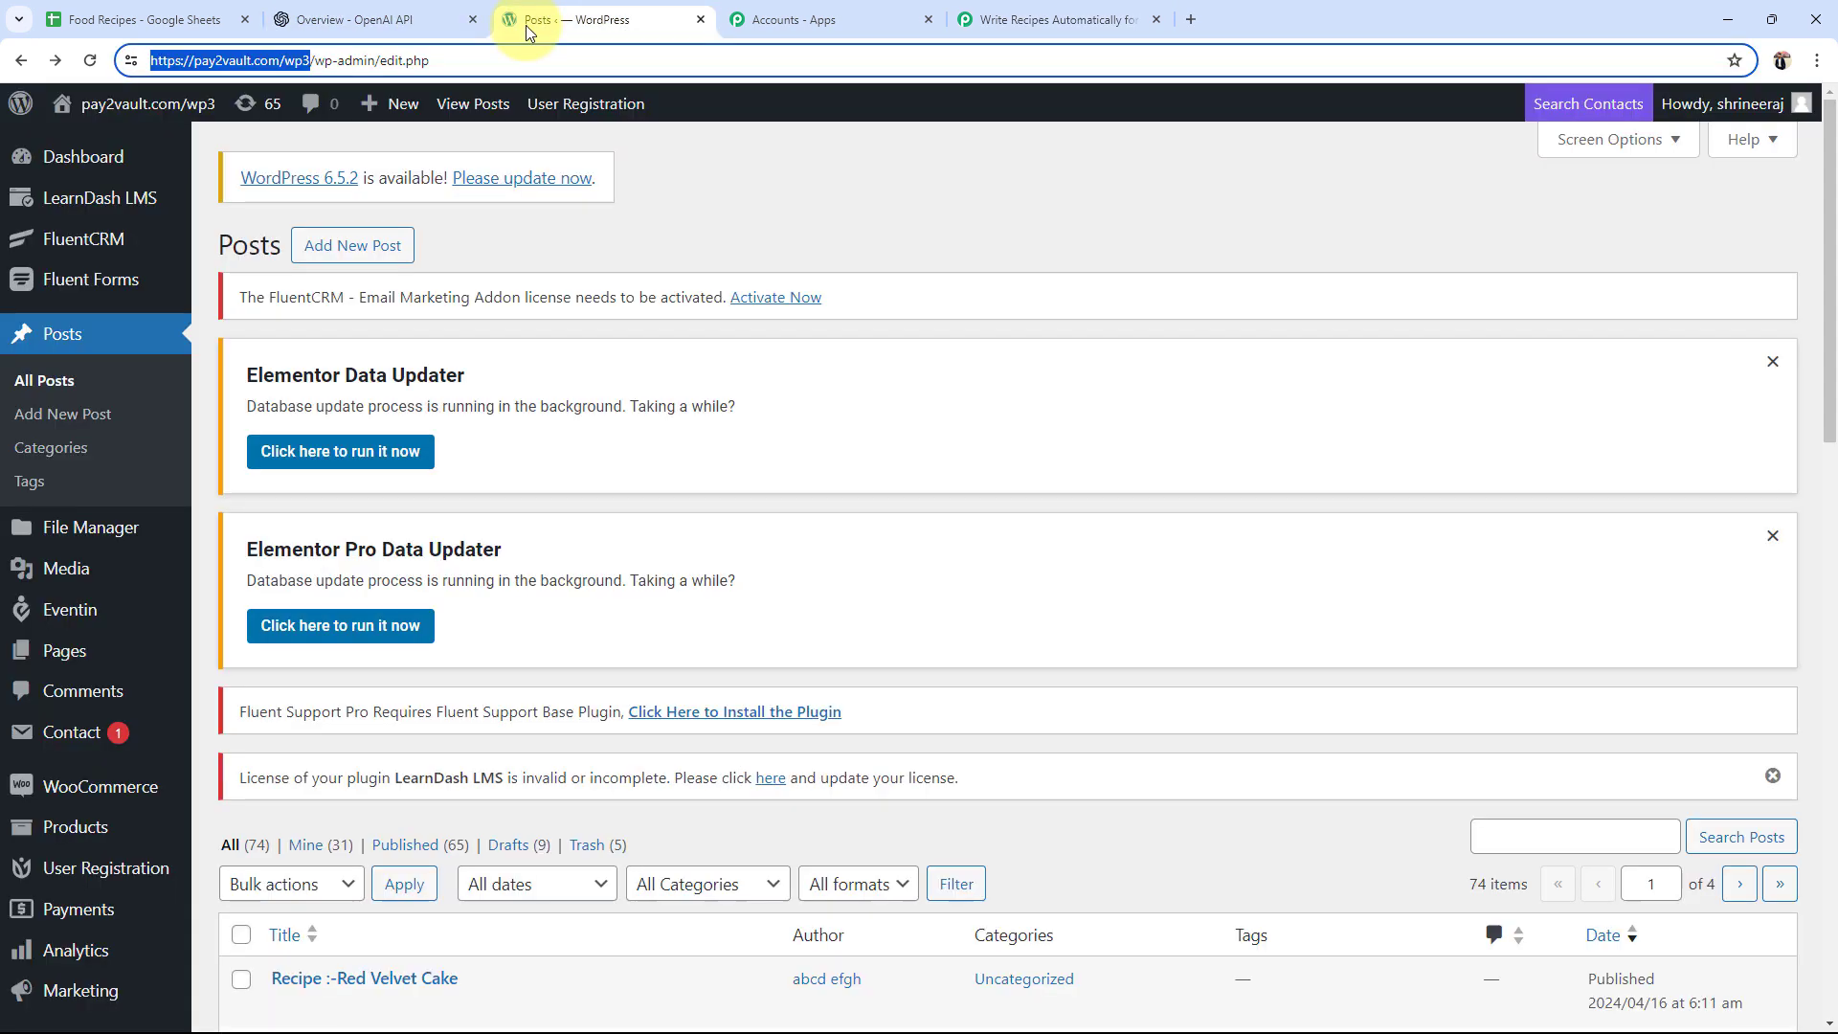
click(89, 336)
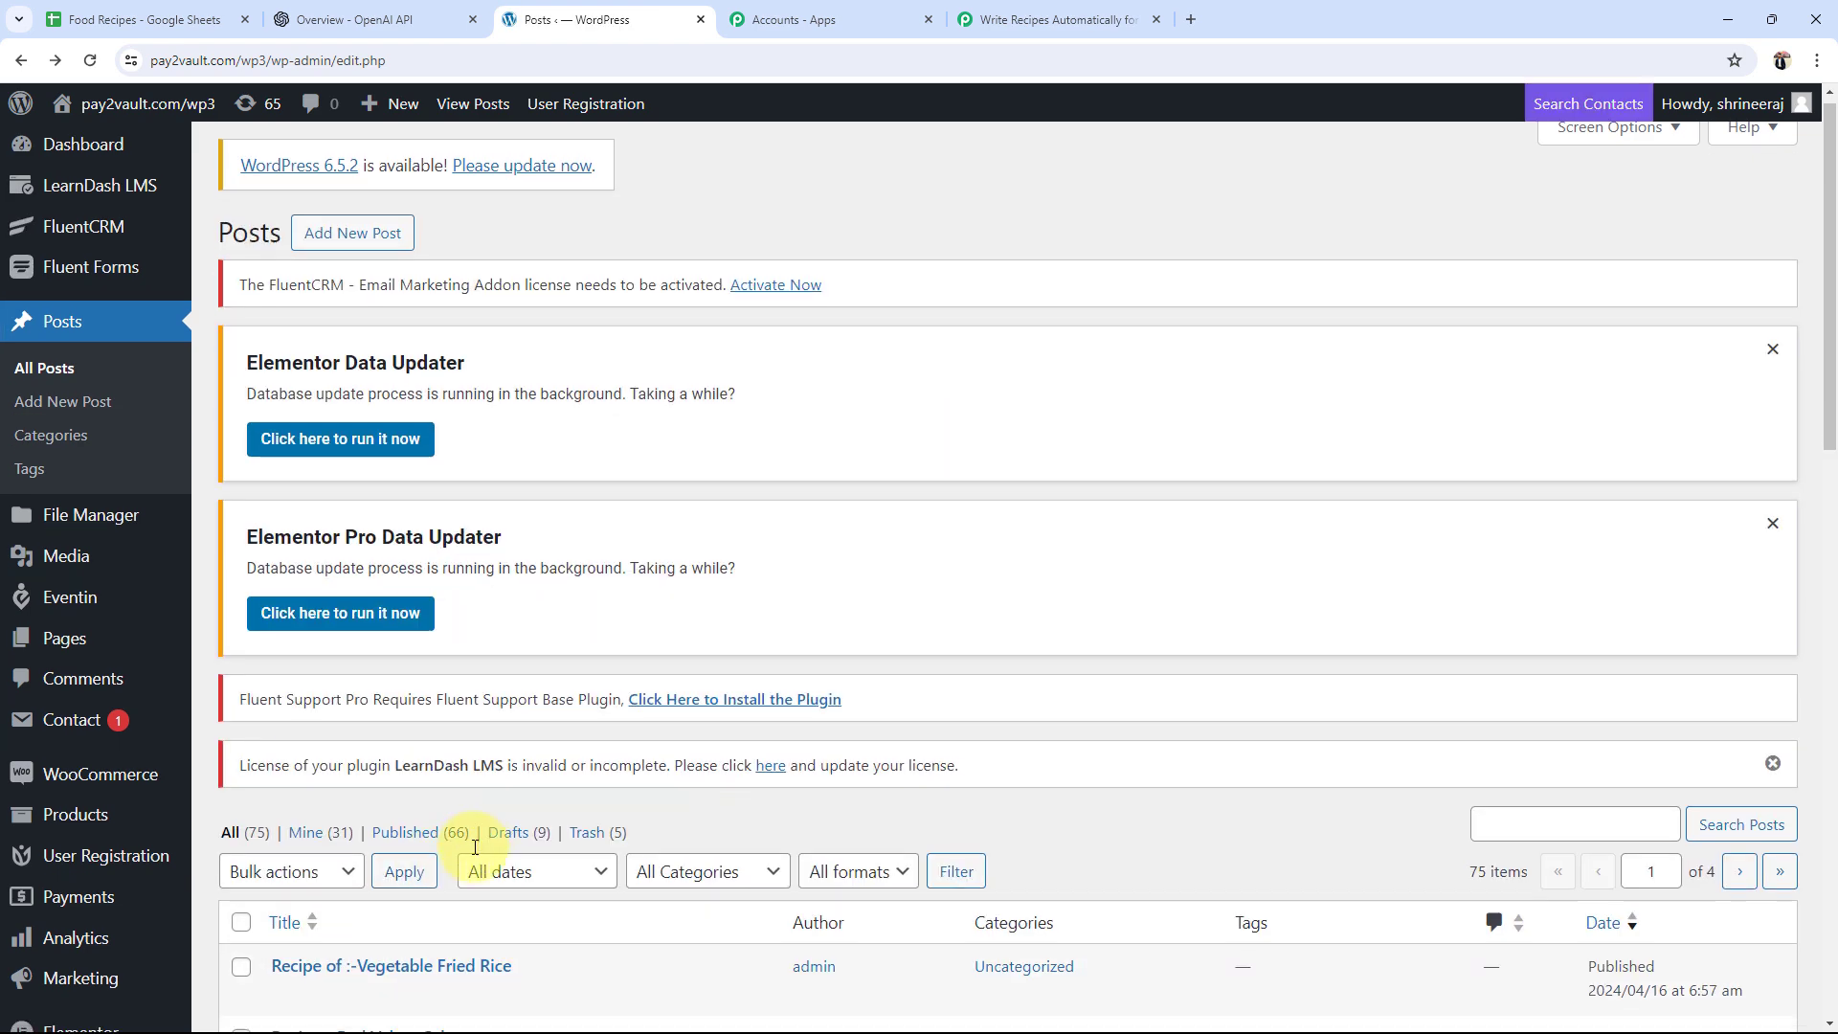
scroll(450, 833, down, 4)
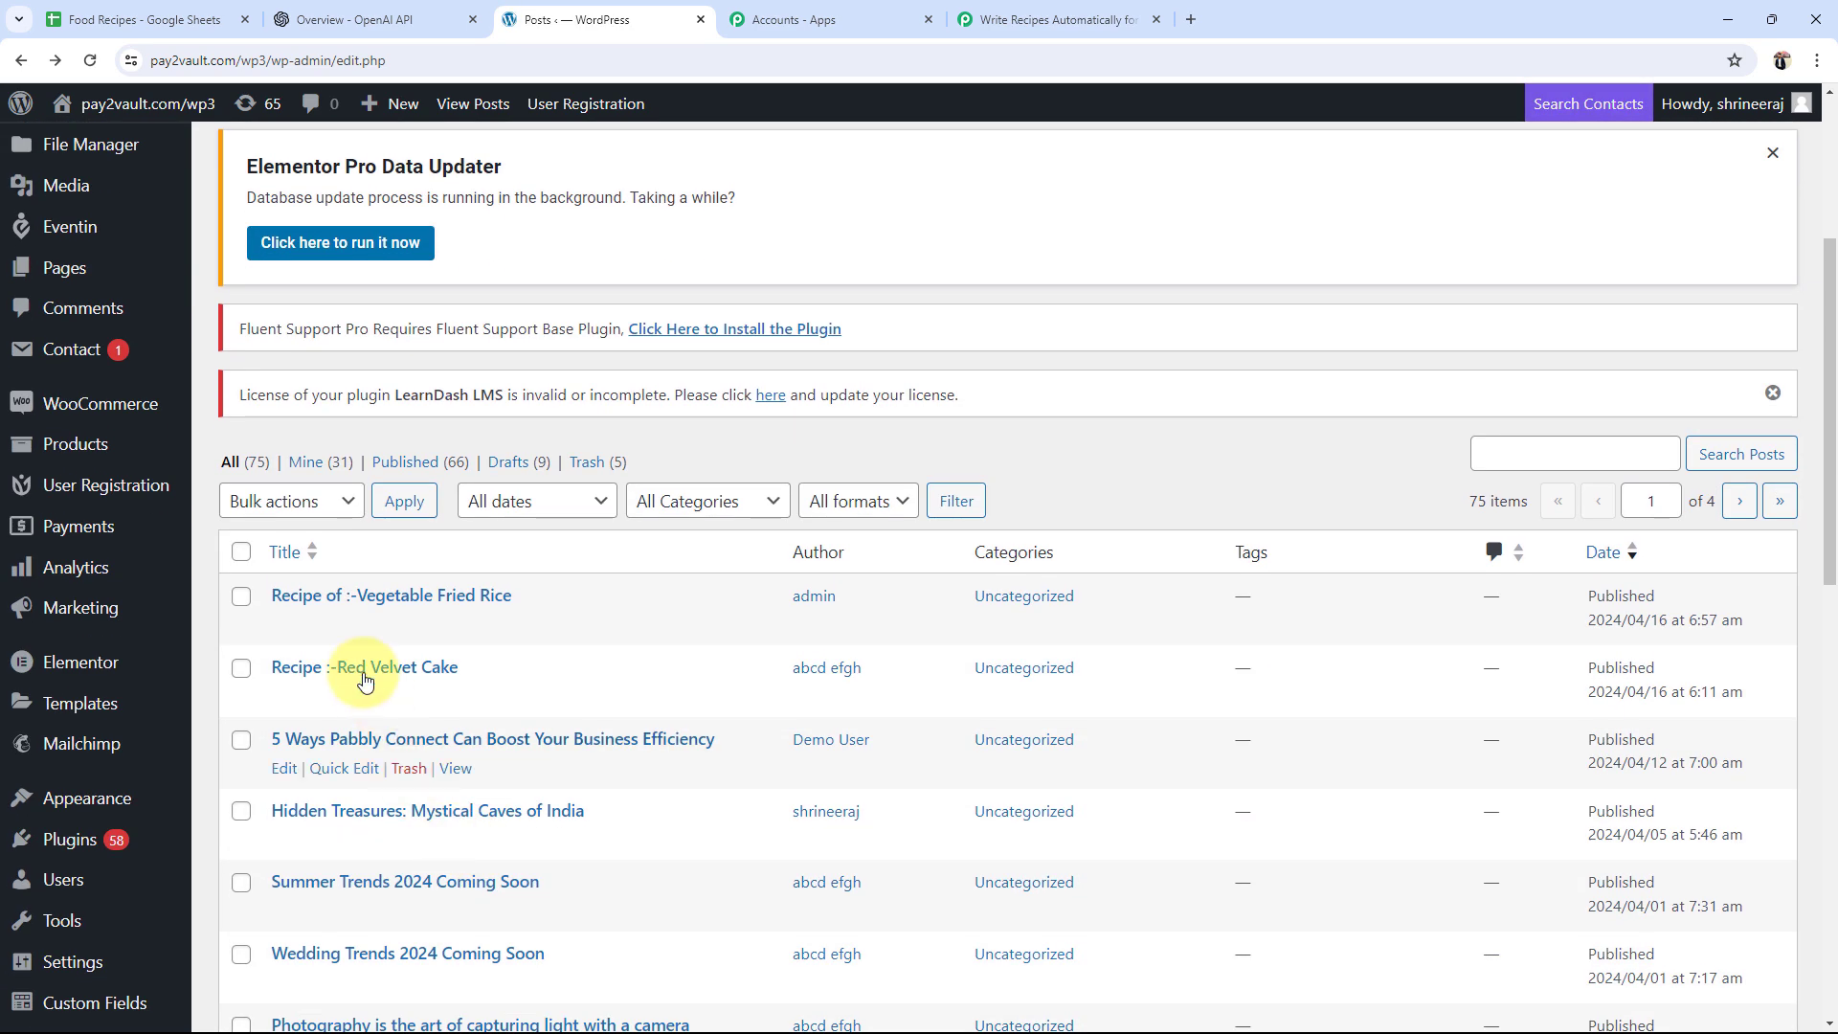
click(422, 601)
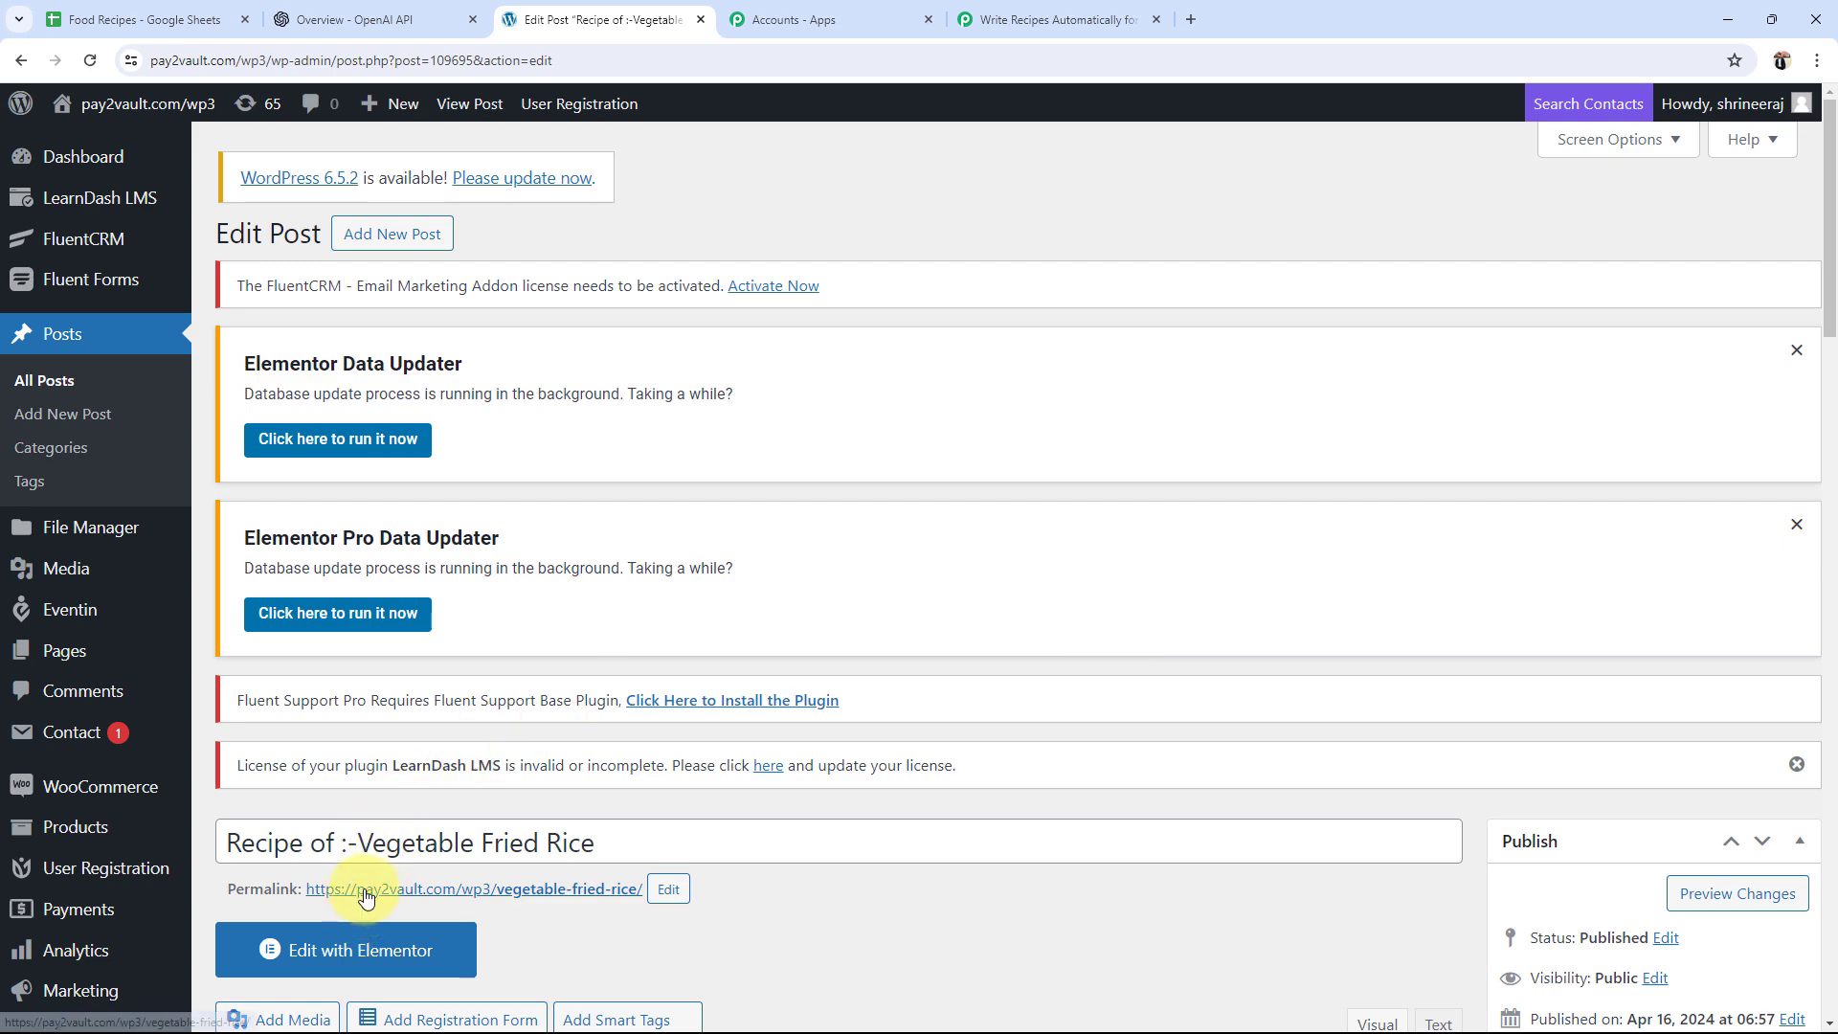
click(365, 890)
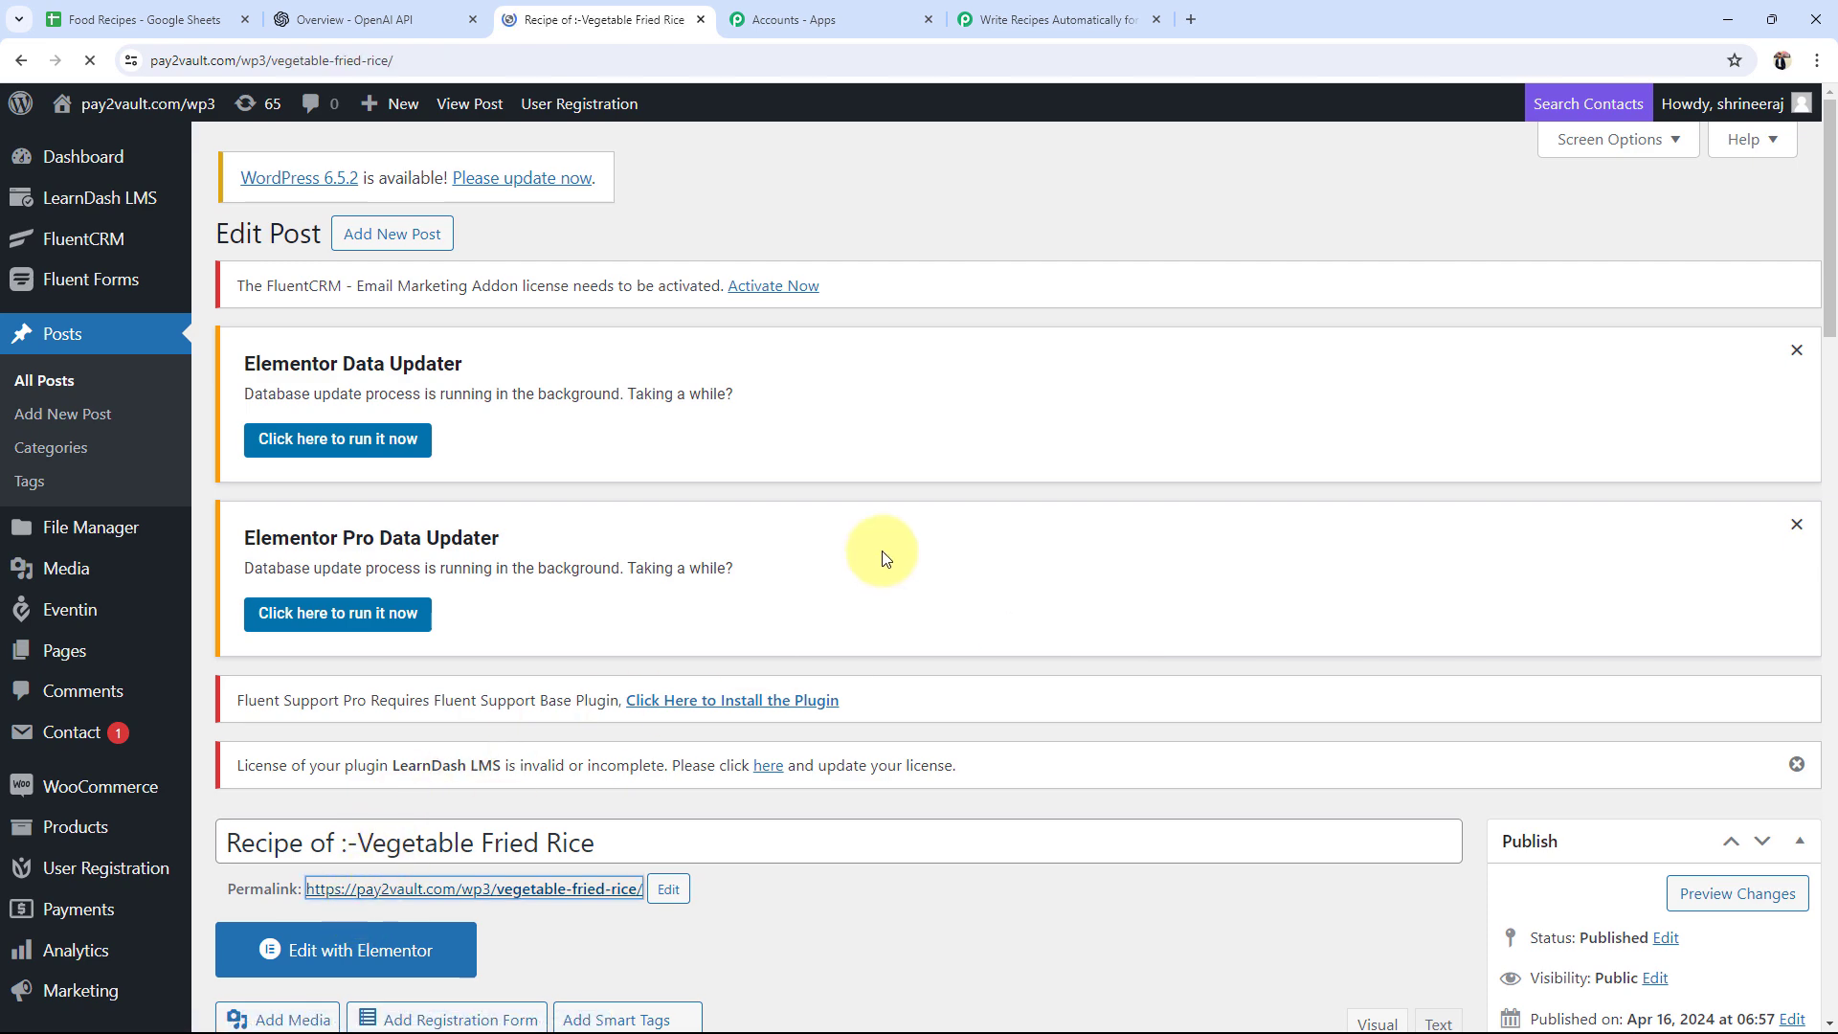
Step: Examine the published recipe post's title, image, ingredients and instructions
scroll(259, 481, down, 2)
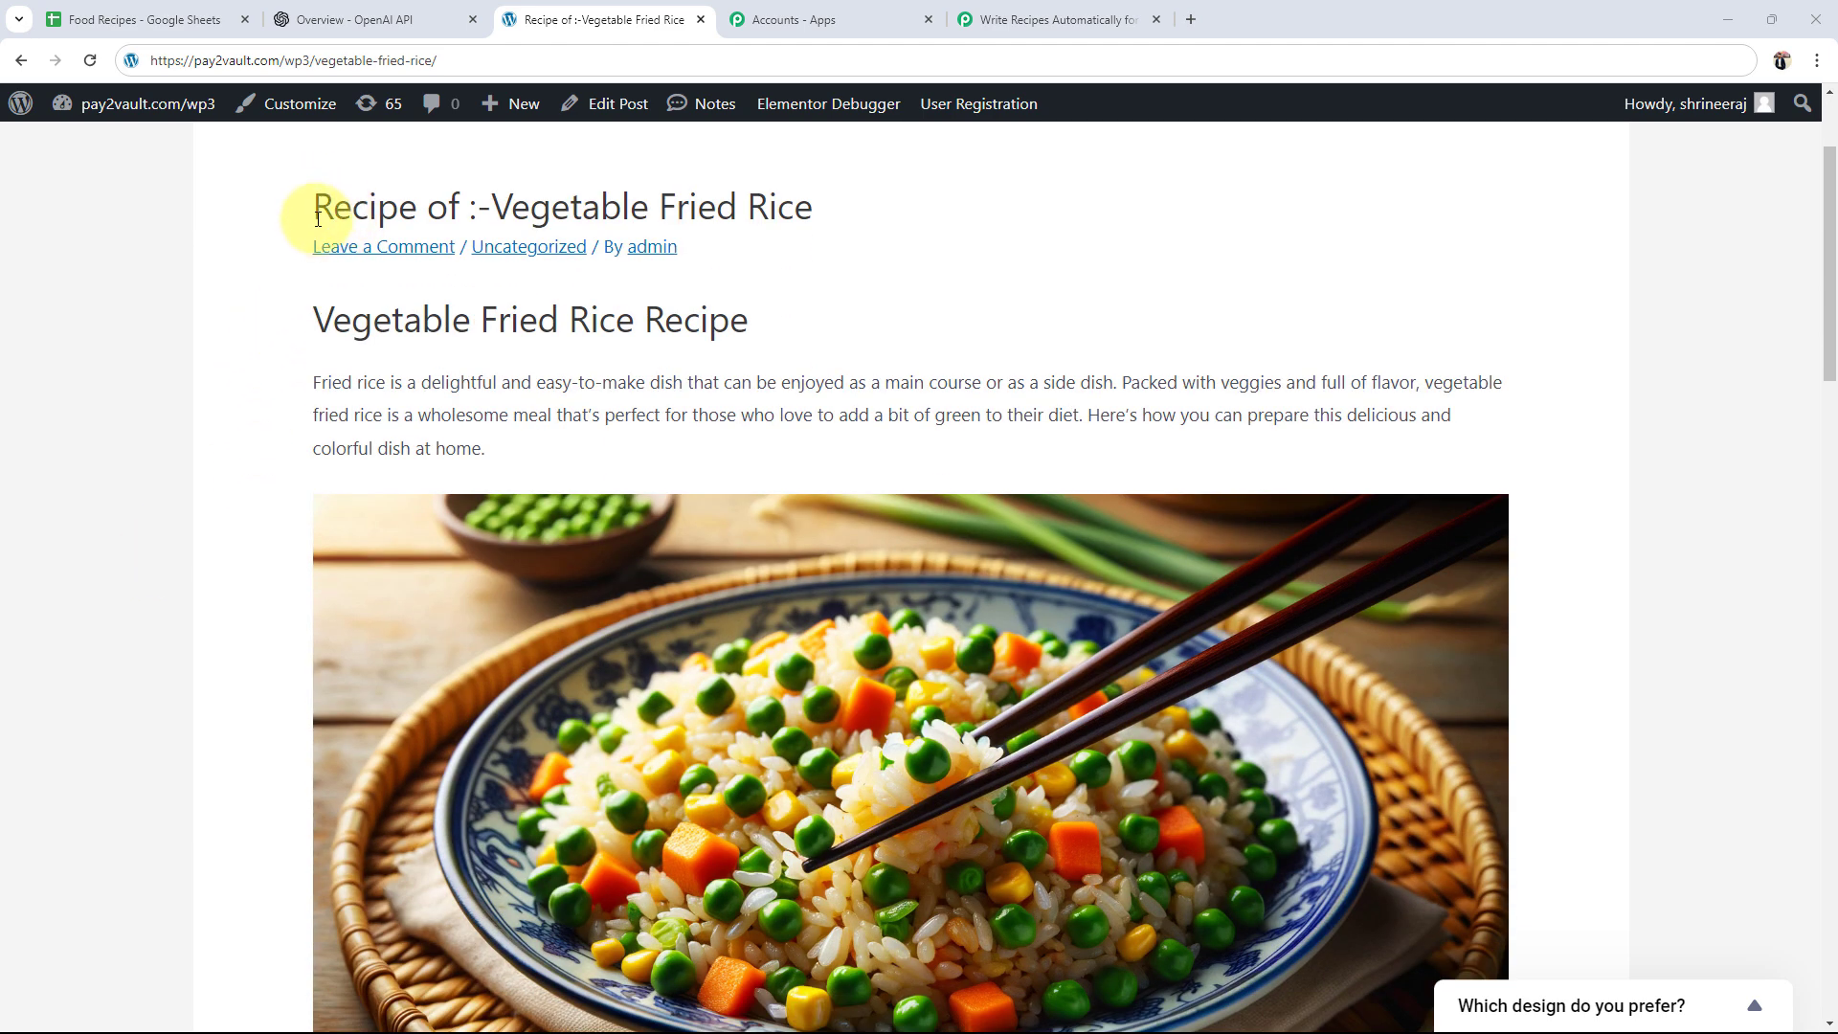
drag(491, 207, 817, 208)
click(208, 325)
scroll(238, 628, down, 2)
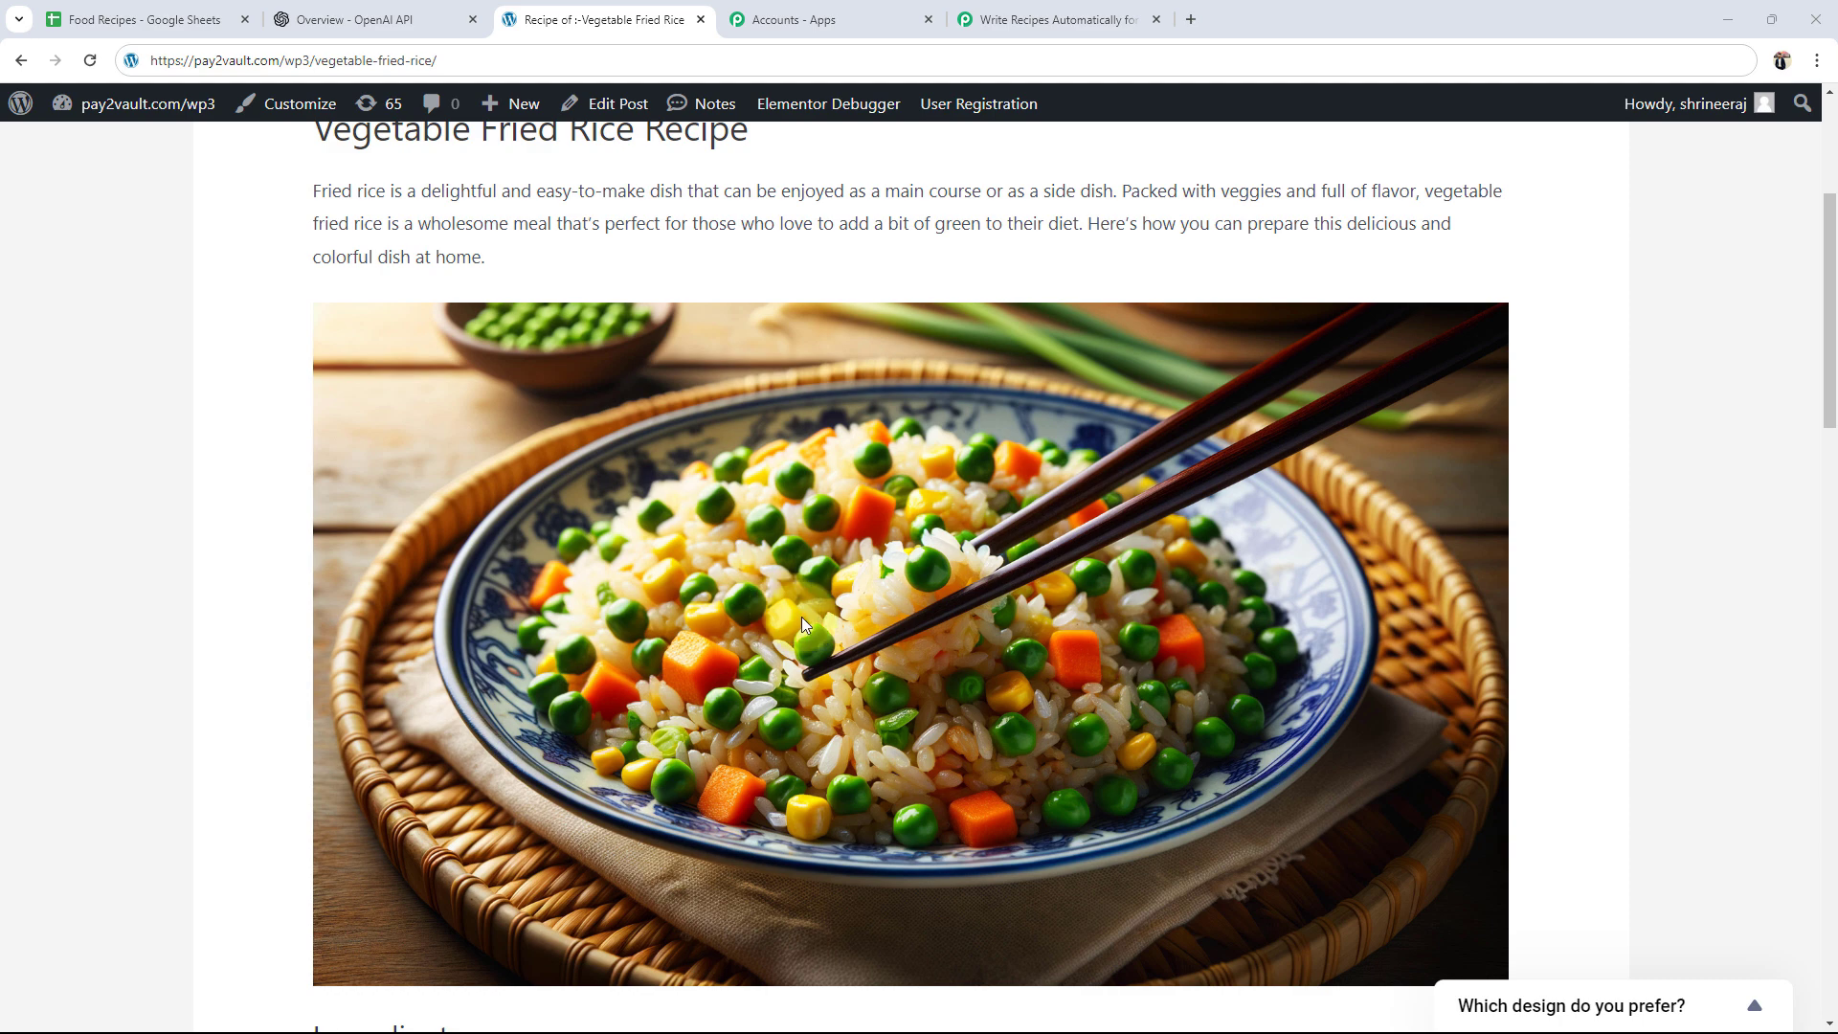
scroll(539, 610, down, 7)
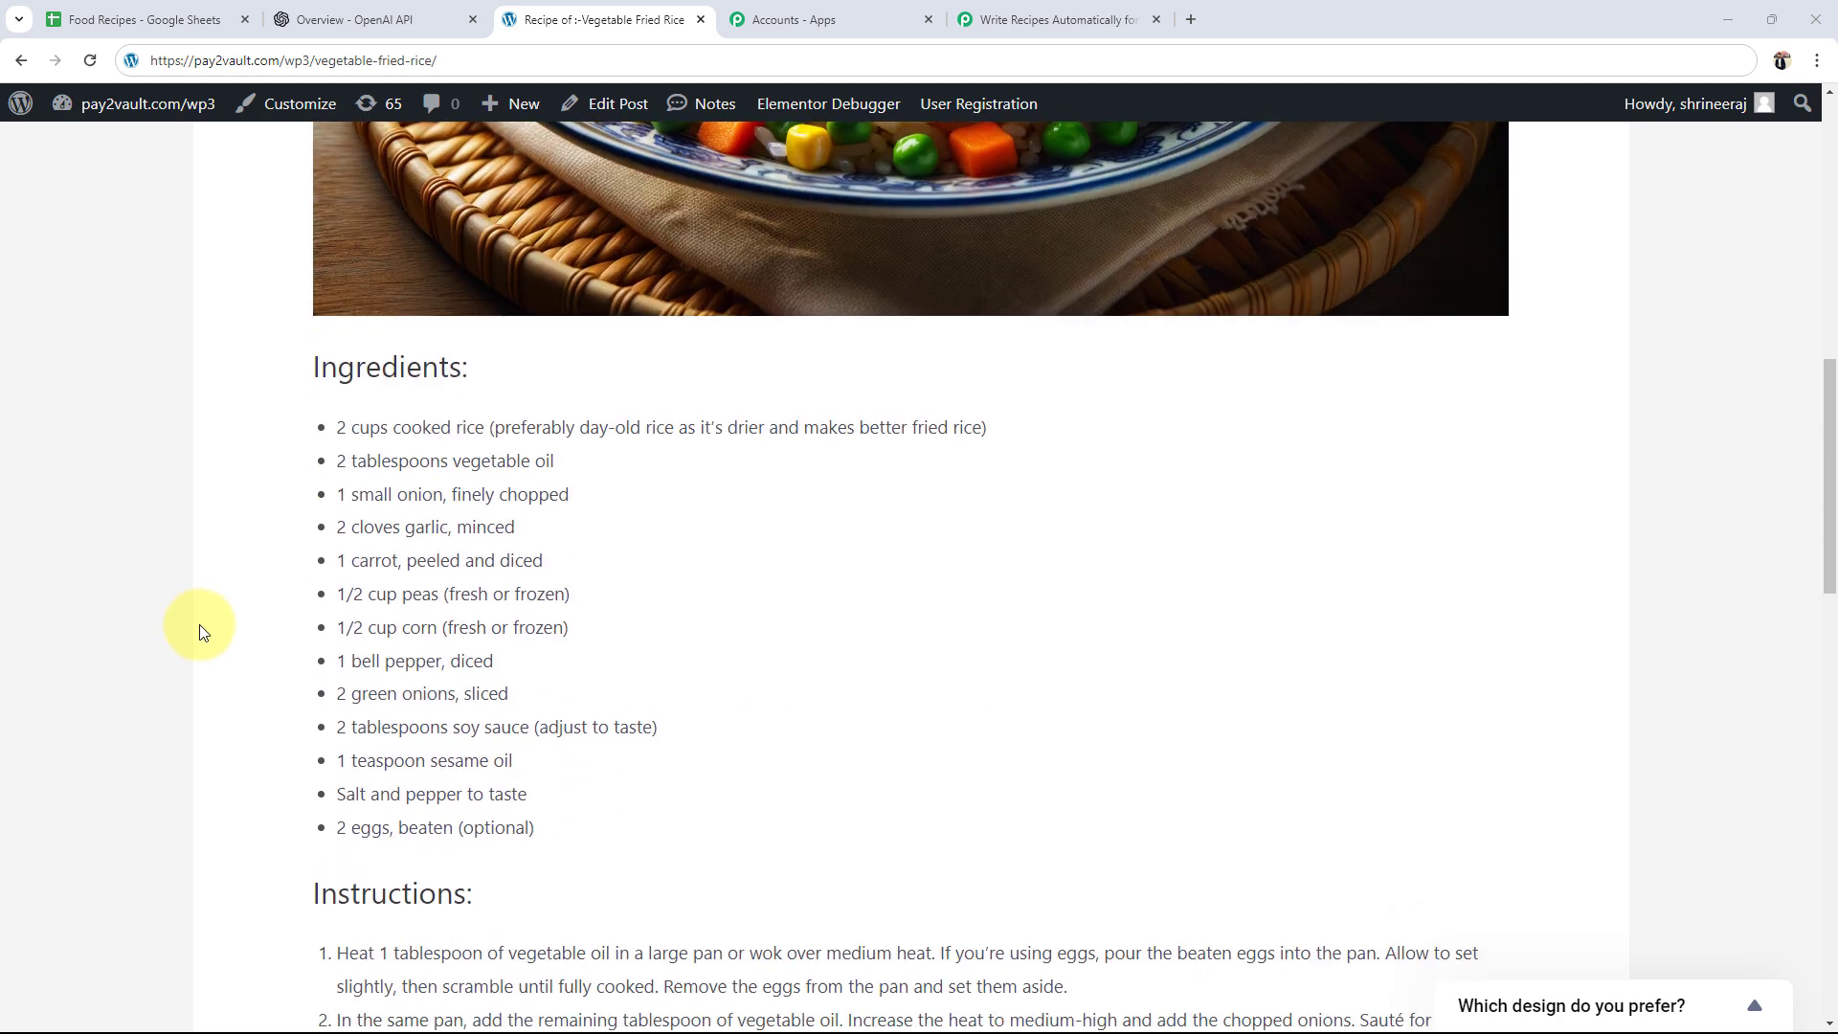
Step: Examine the published recipe's Ingredients, Instructions and Tips sections, ending back at the post title
drag(304, 374, 474, 369)
click(101, 491)
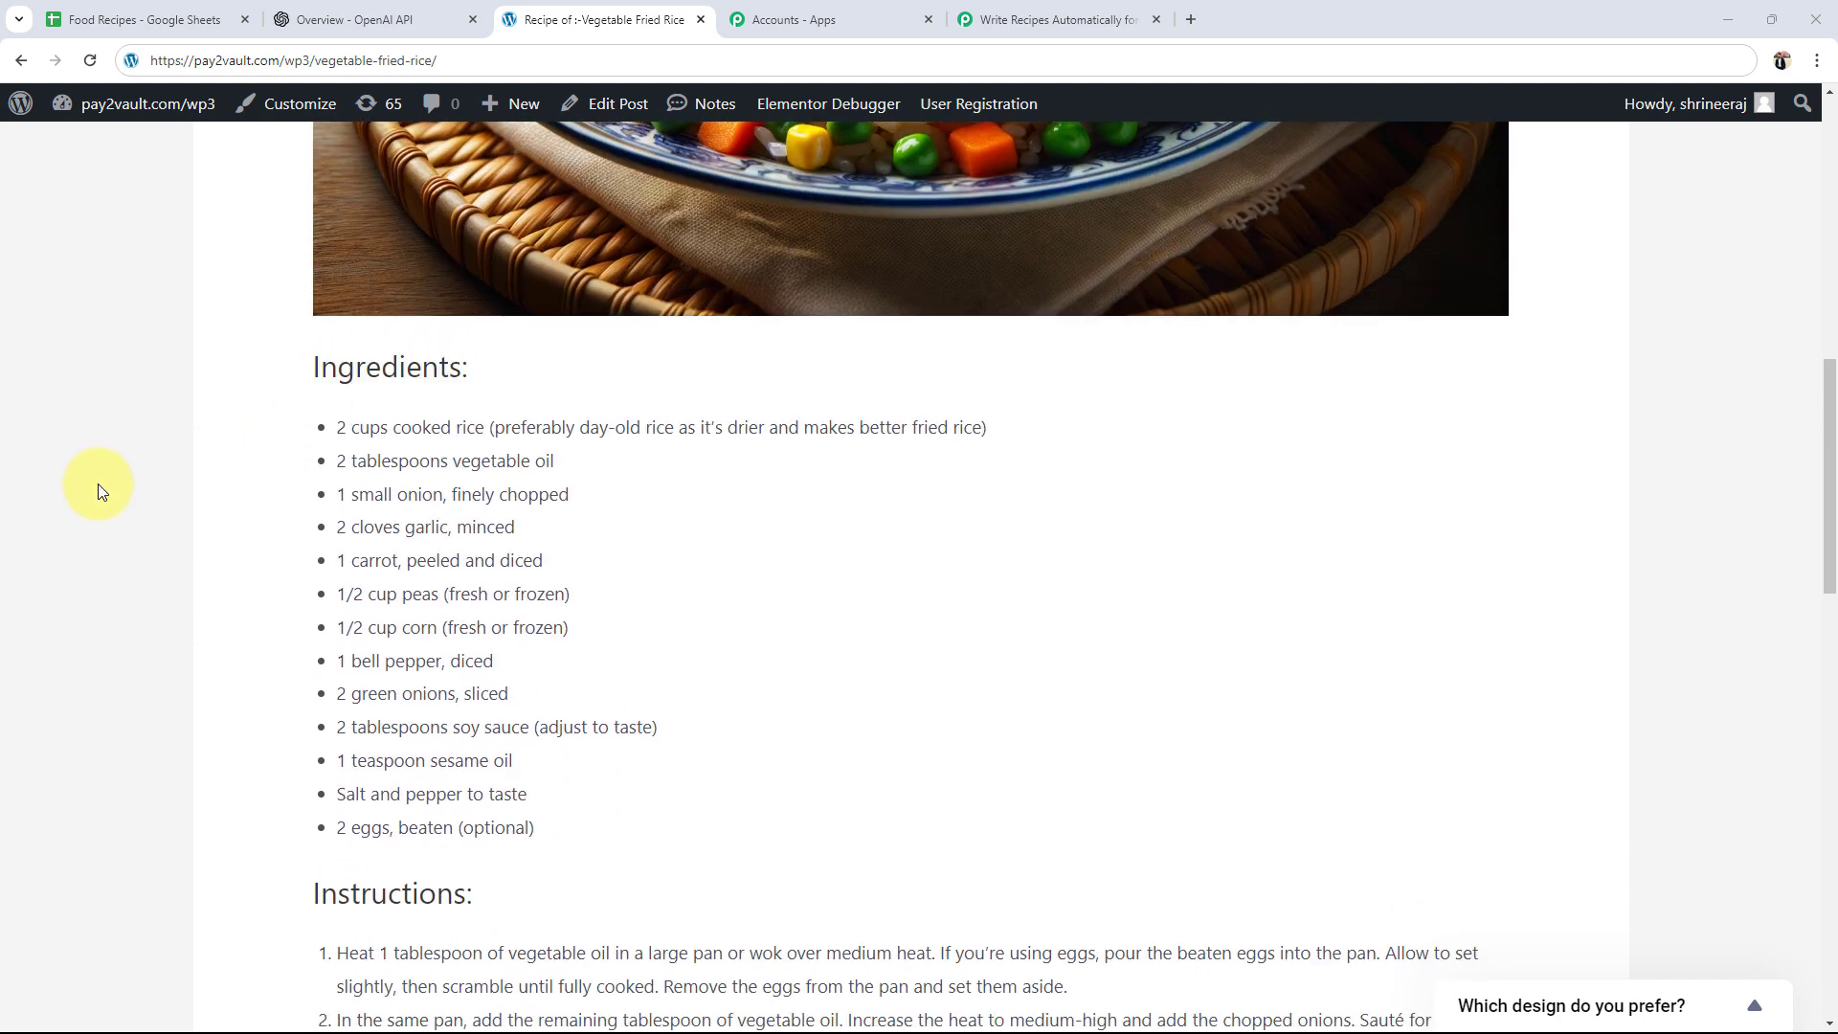
scroll(98, 488, down, 3)
scroll(98, 485, up, 3)
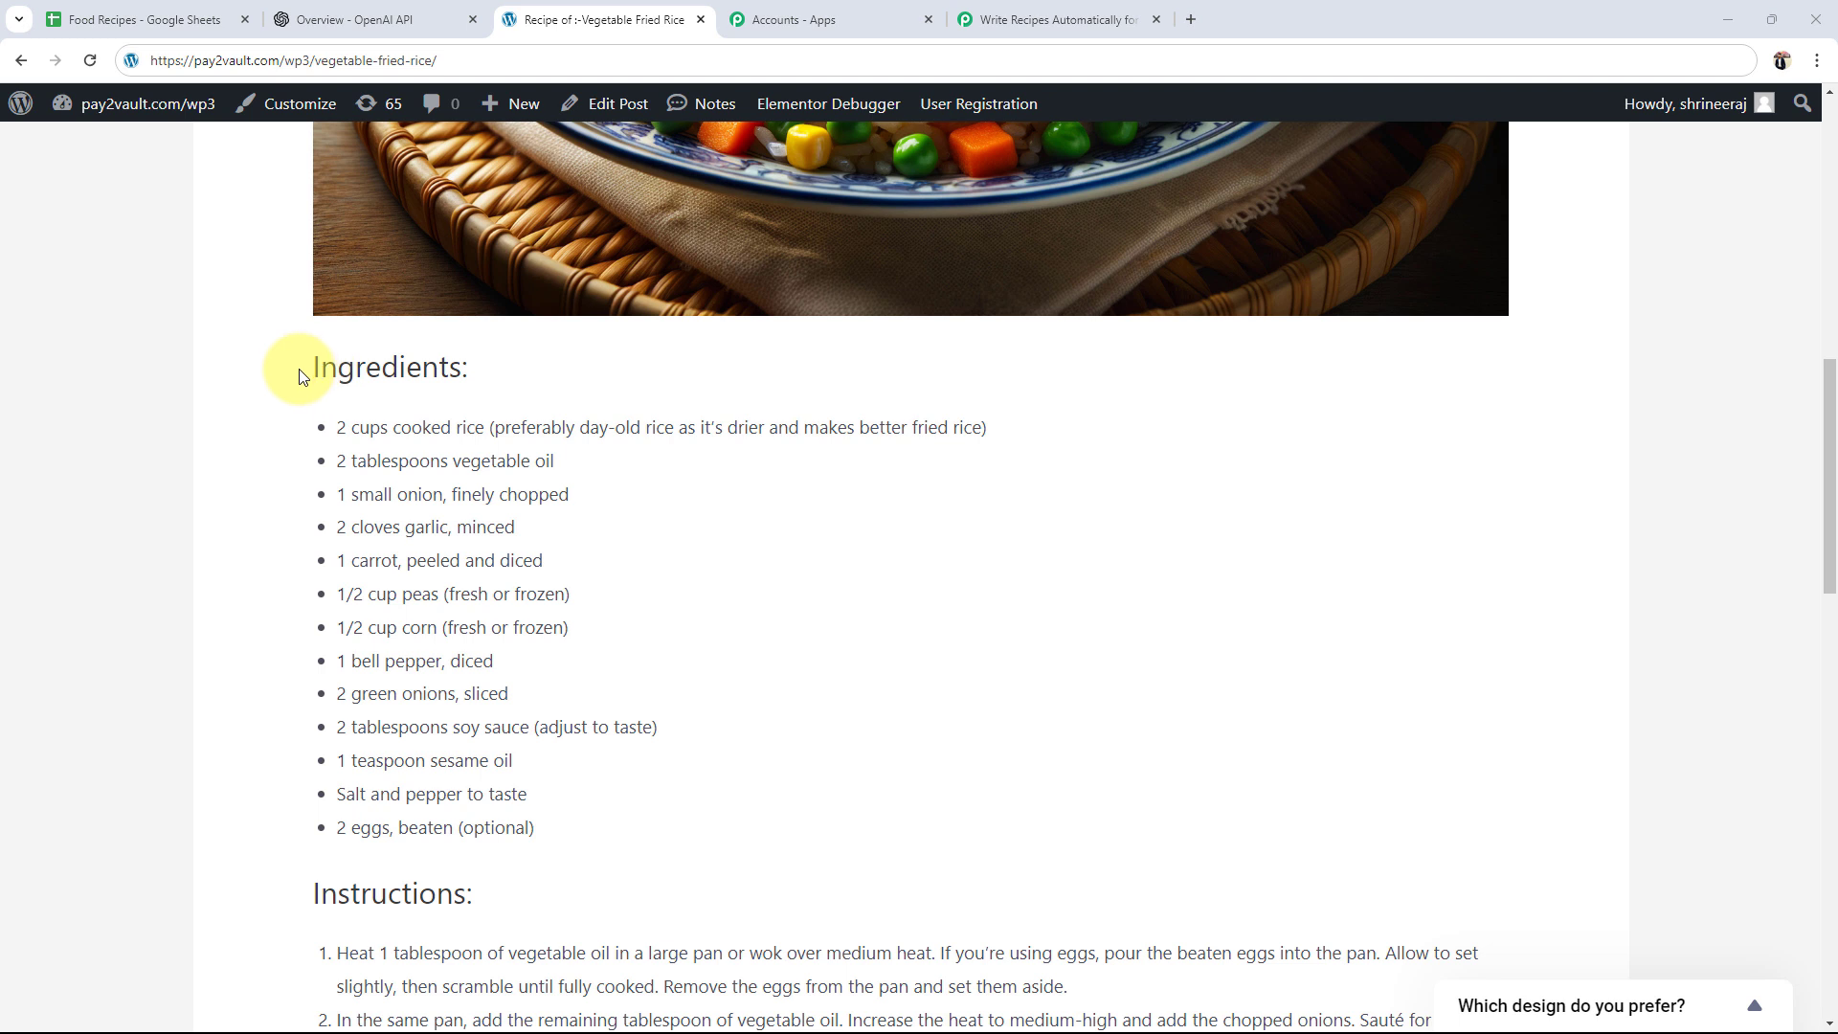
drag(312, 375, 479, 374)
click(246, 494)
scroll(298, 436, down, 9)
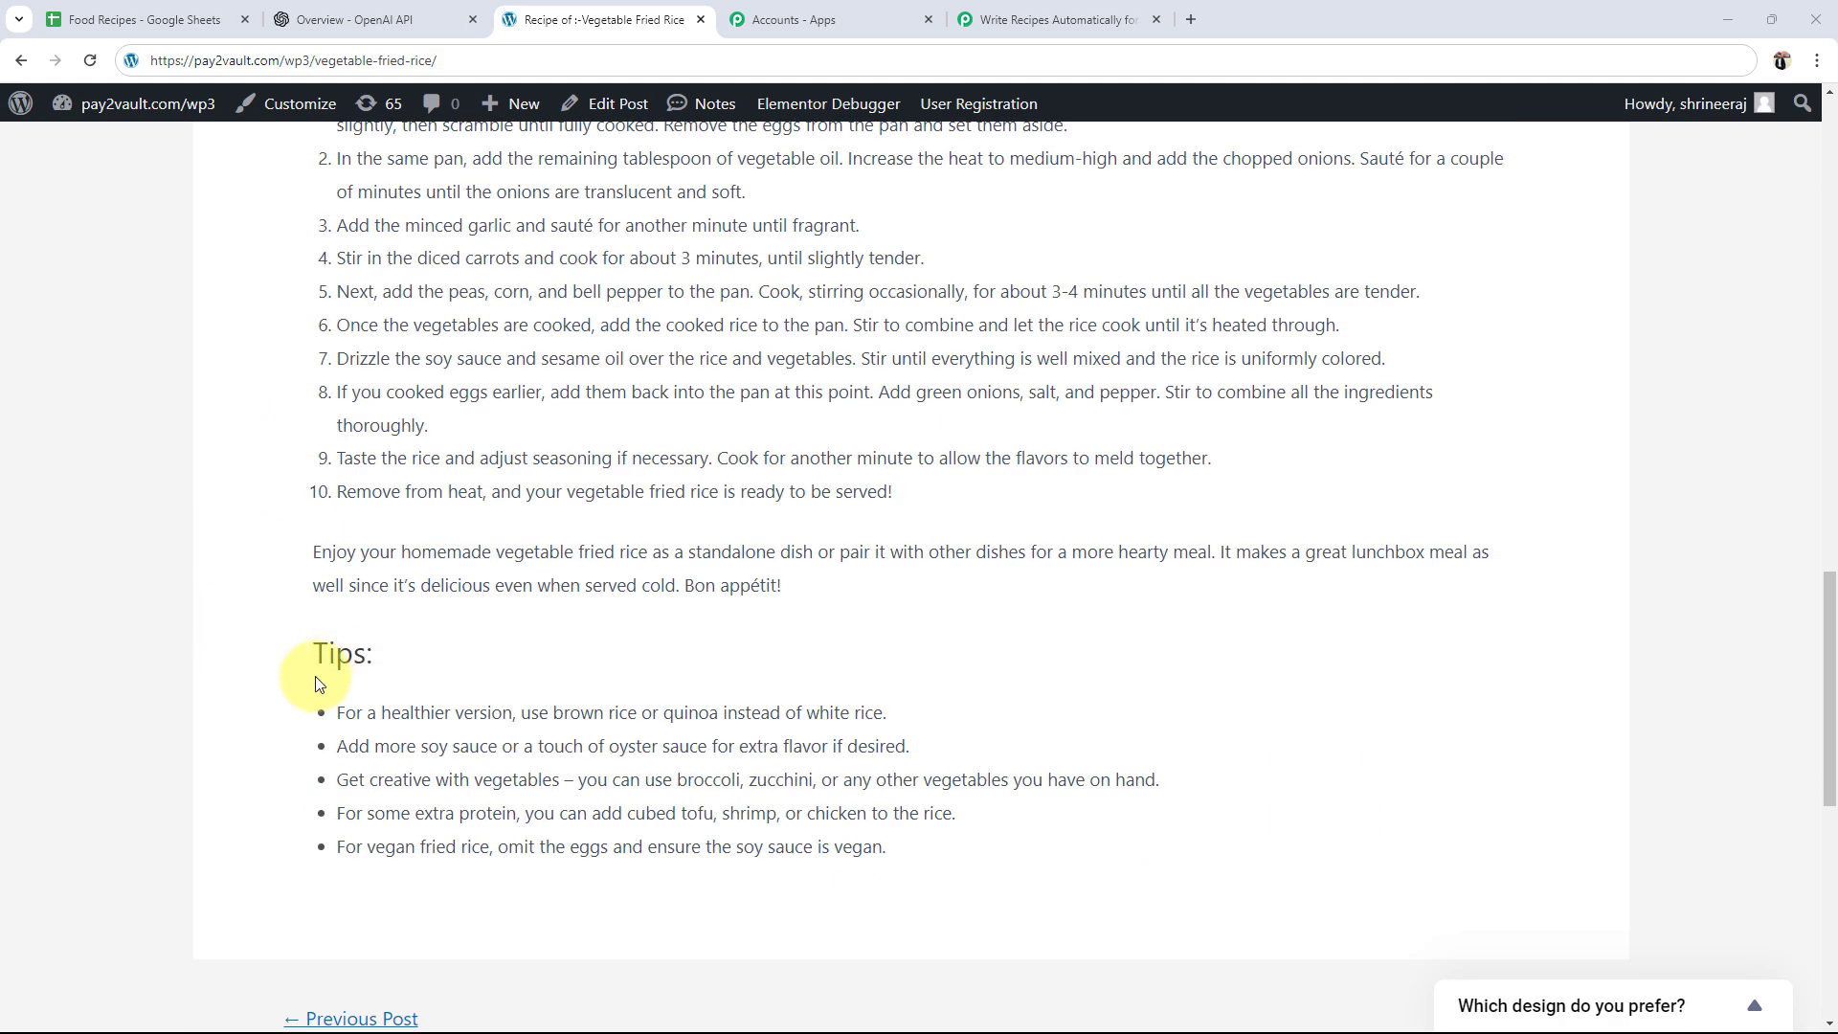
scroll(325, 741, up, 20)
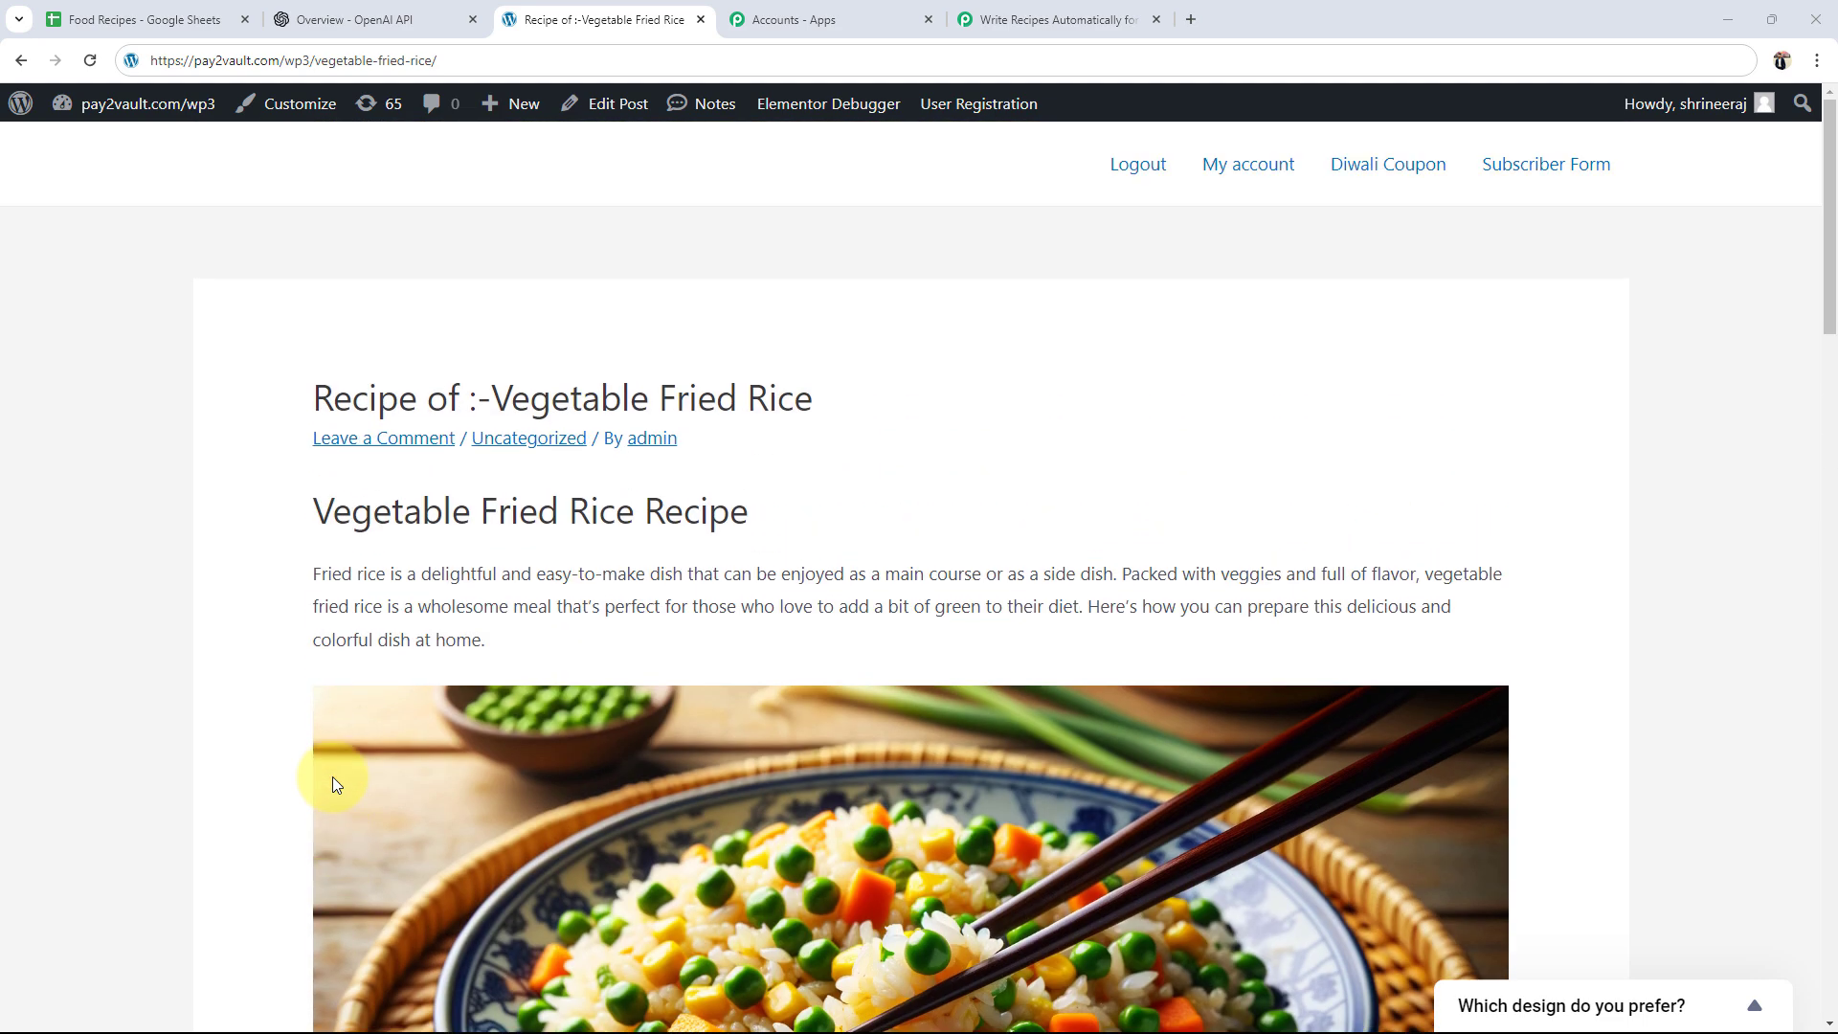
Step: Switch back to the Pabbly Connect workflow and add Google Sheets as the action app after Create a Post
click(1053, 19)
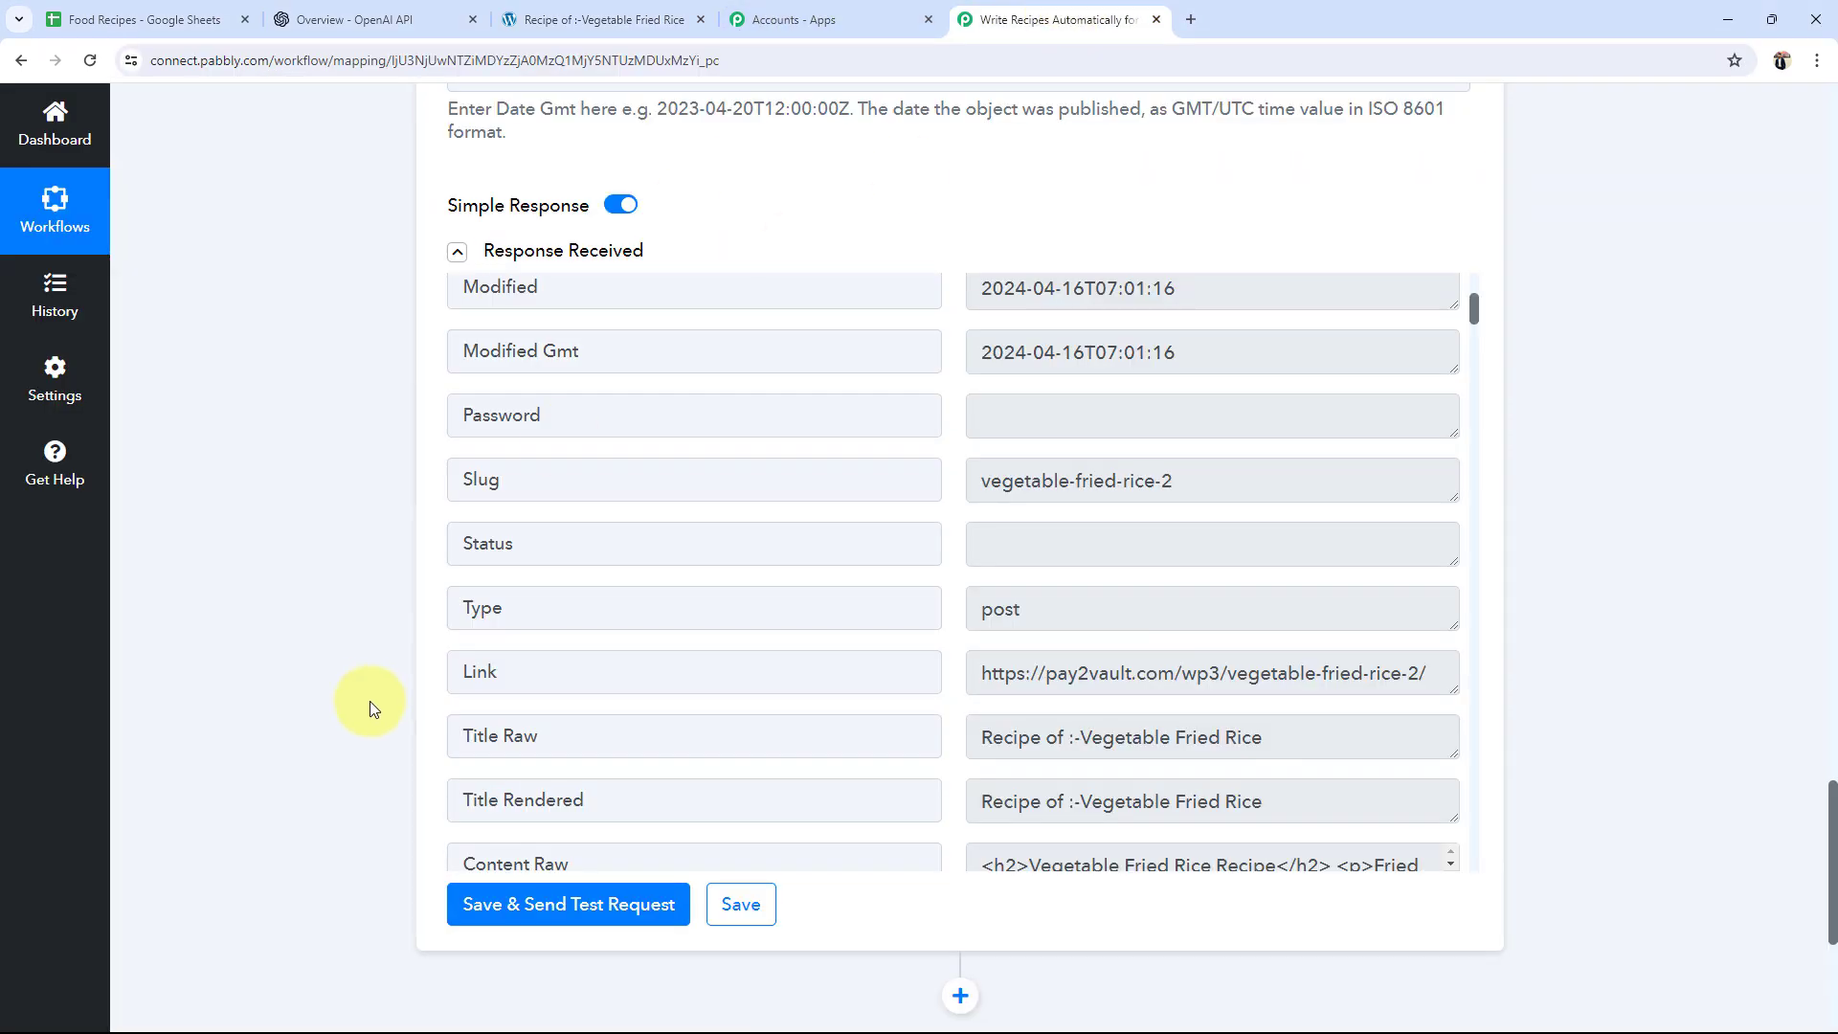
scroll(370, 701, up, 12)
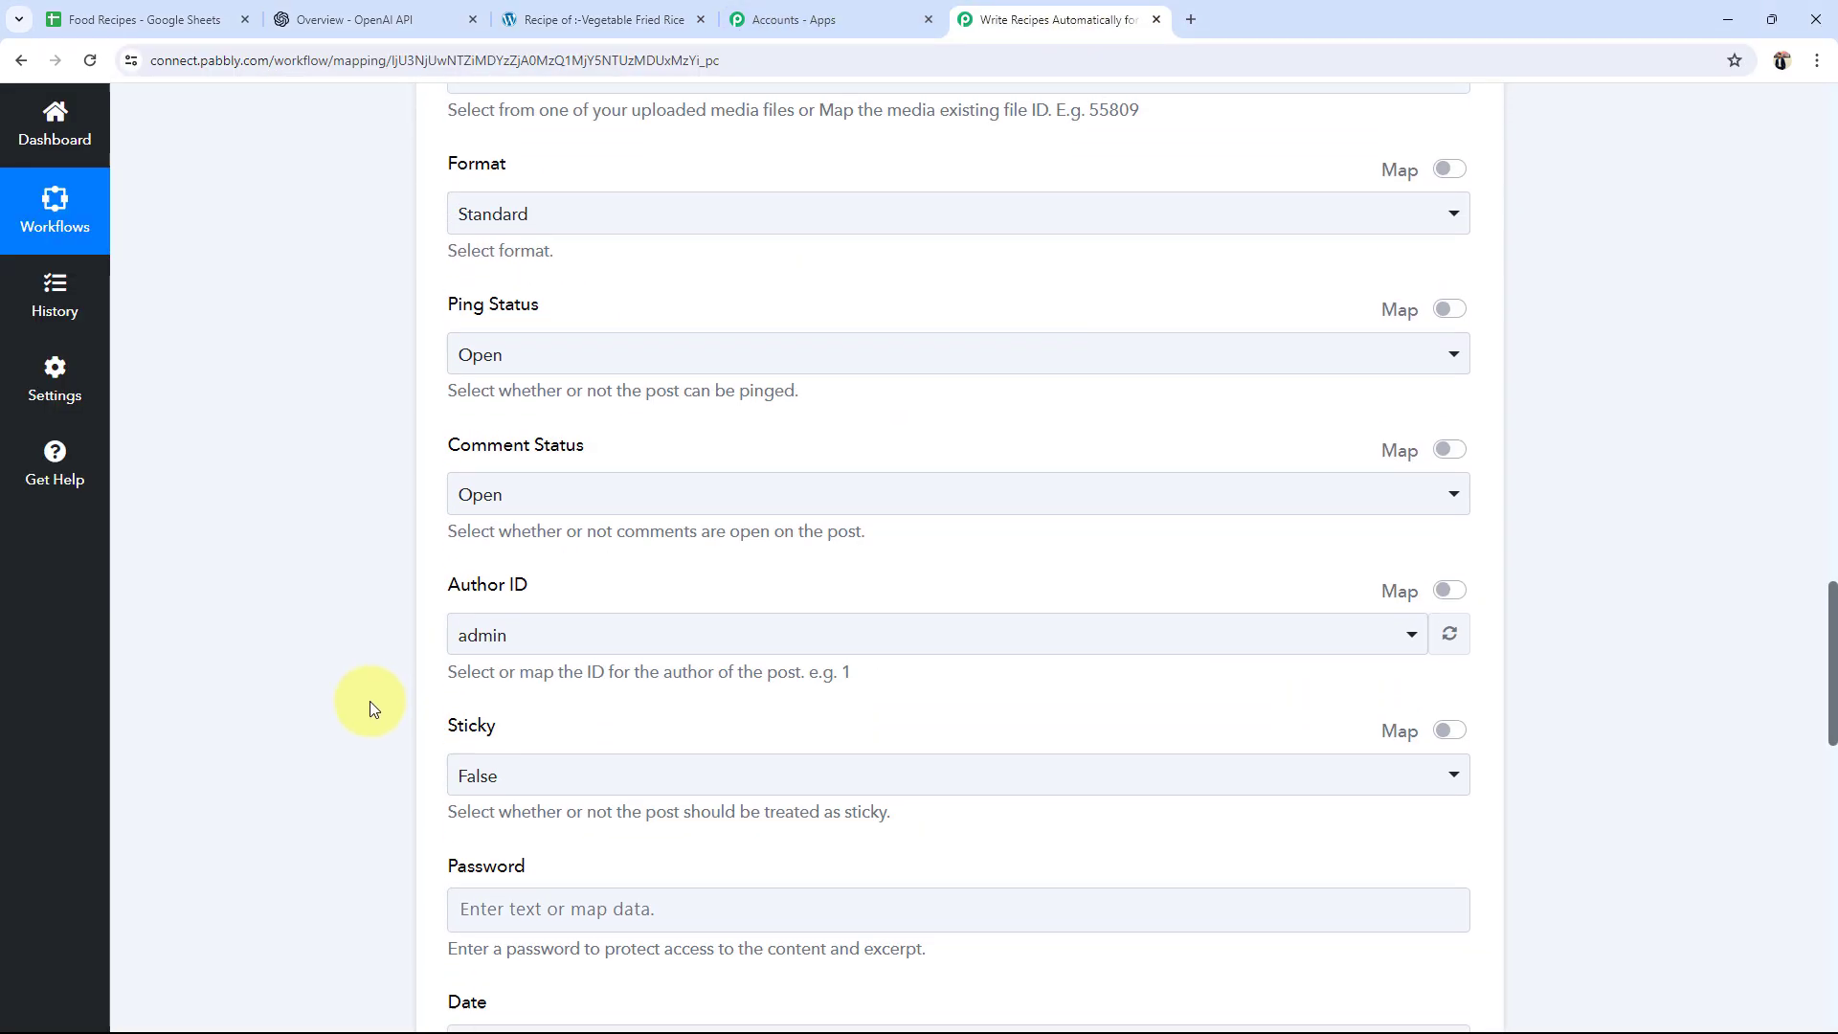
scroll(372, 707, down, 15)
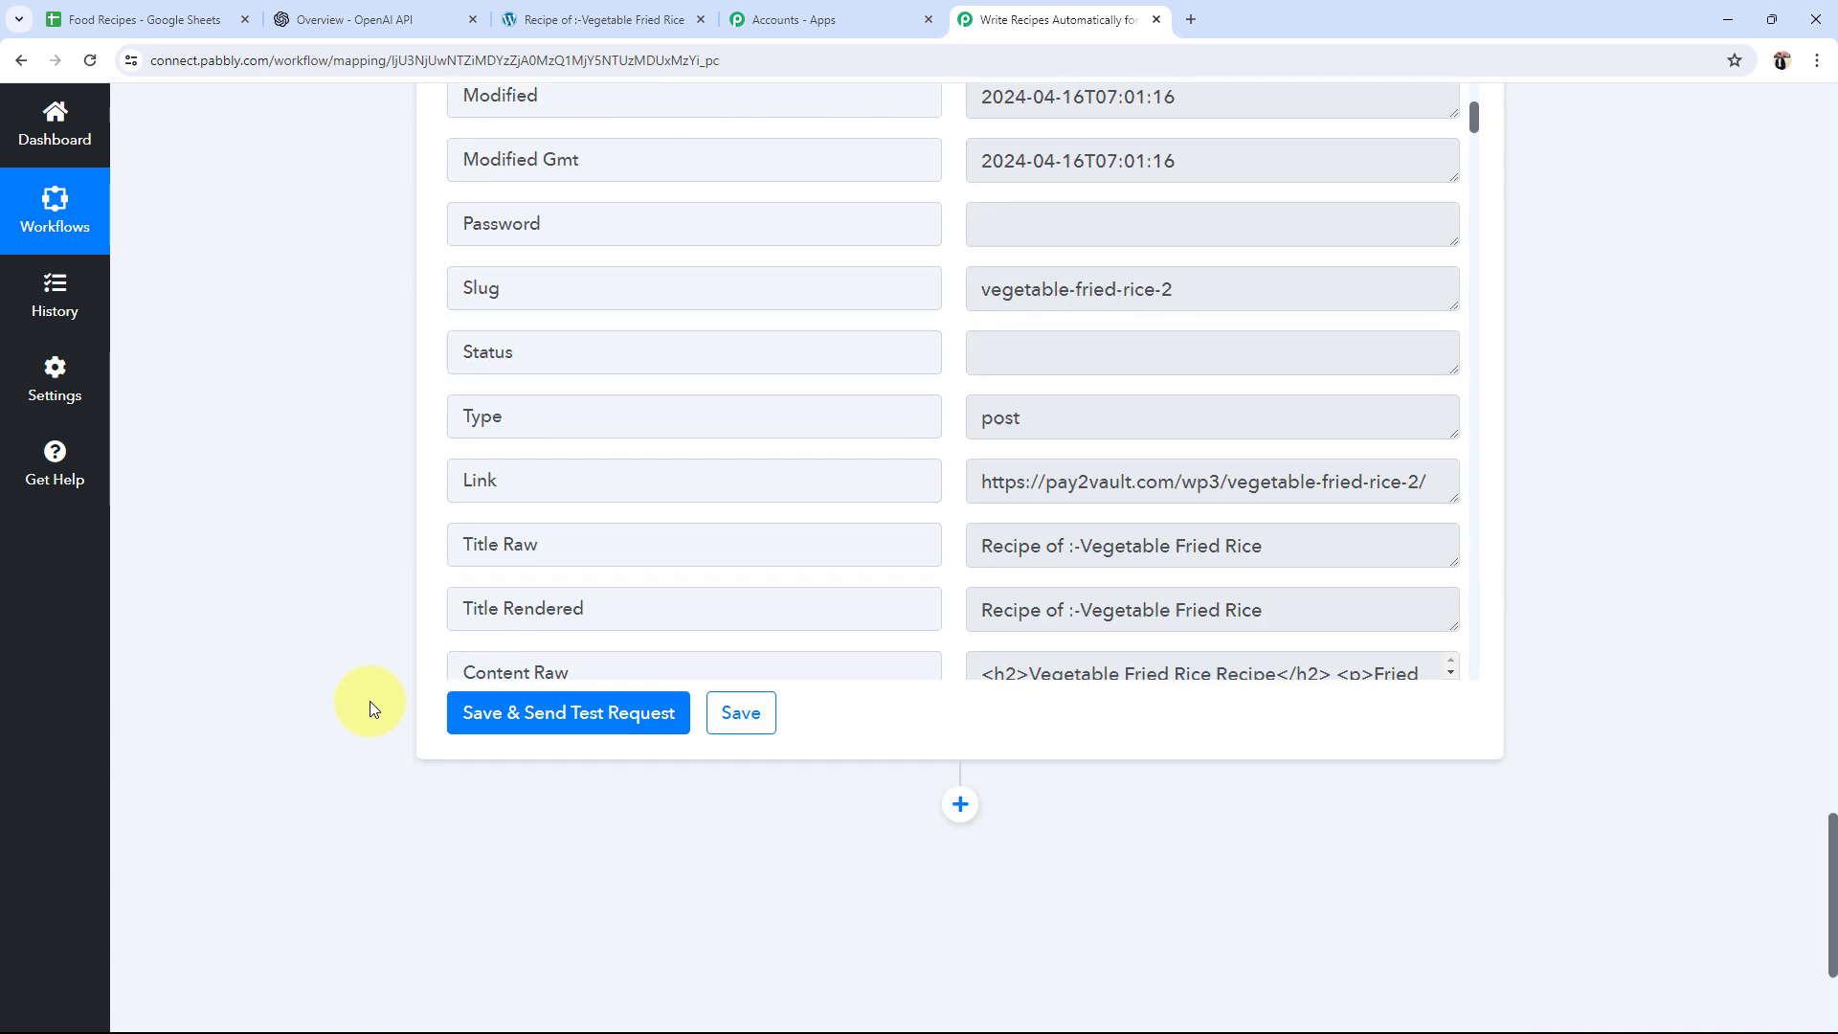
click(144, 19)
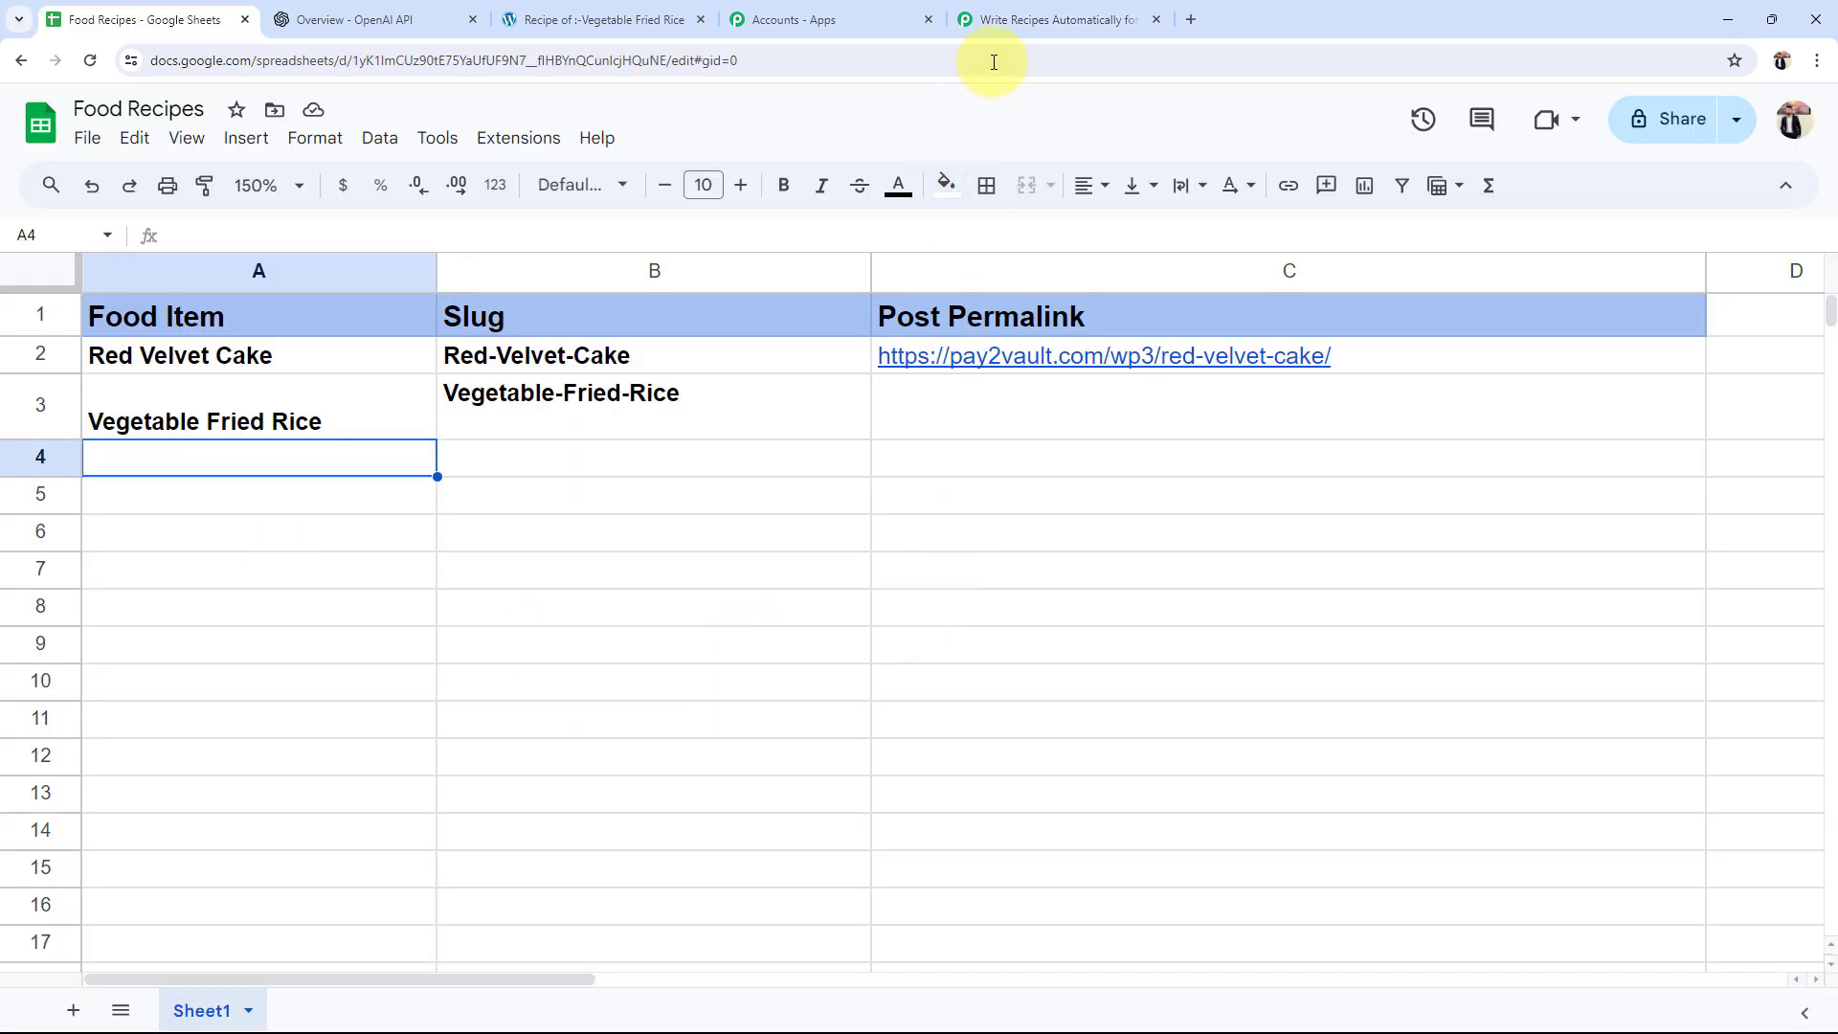
click(1054, 19)
click(969, 804)
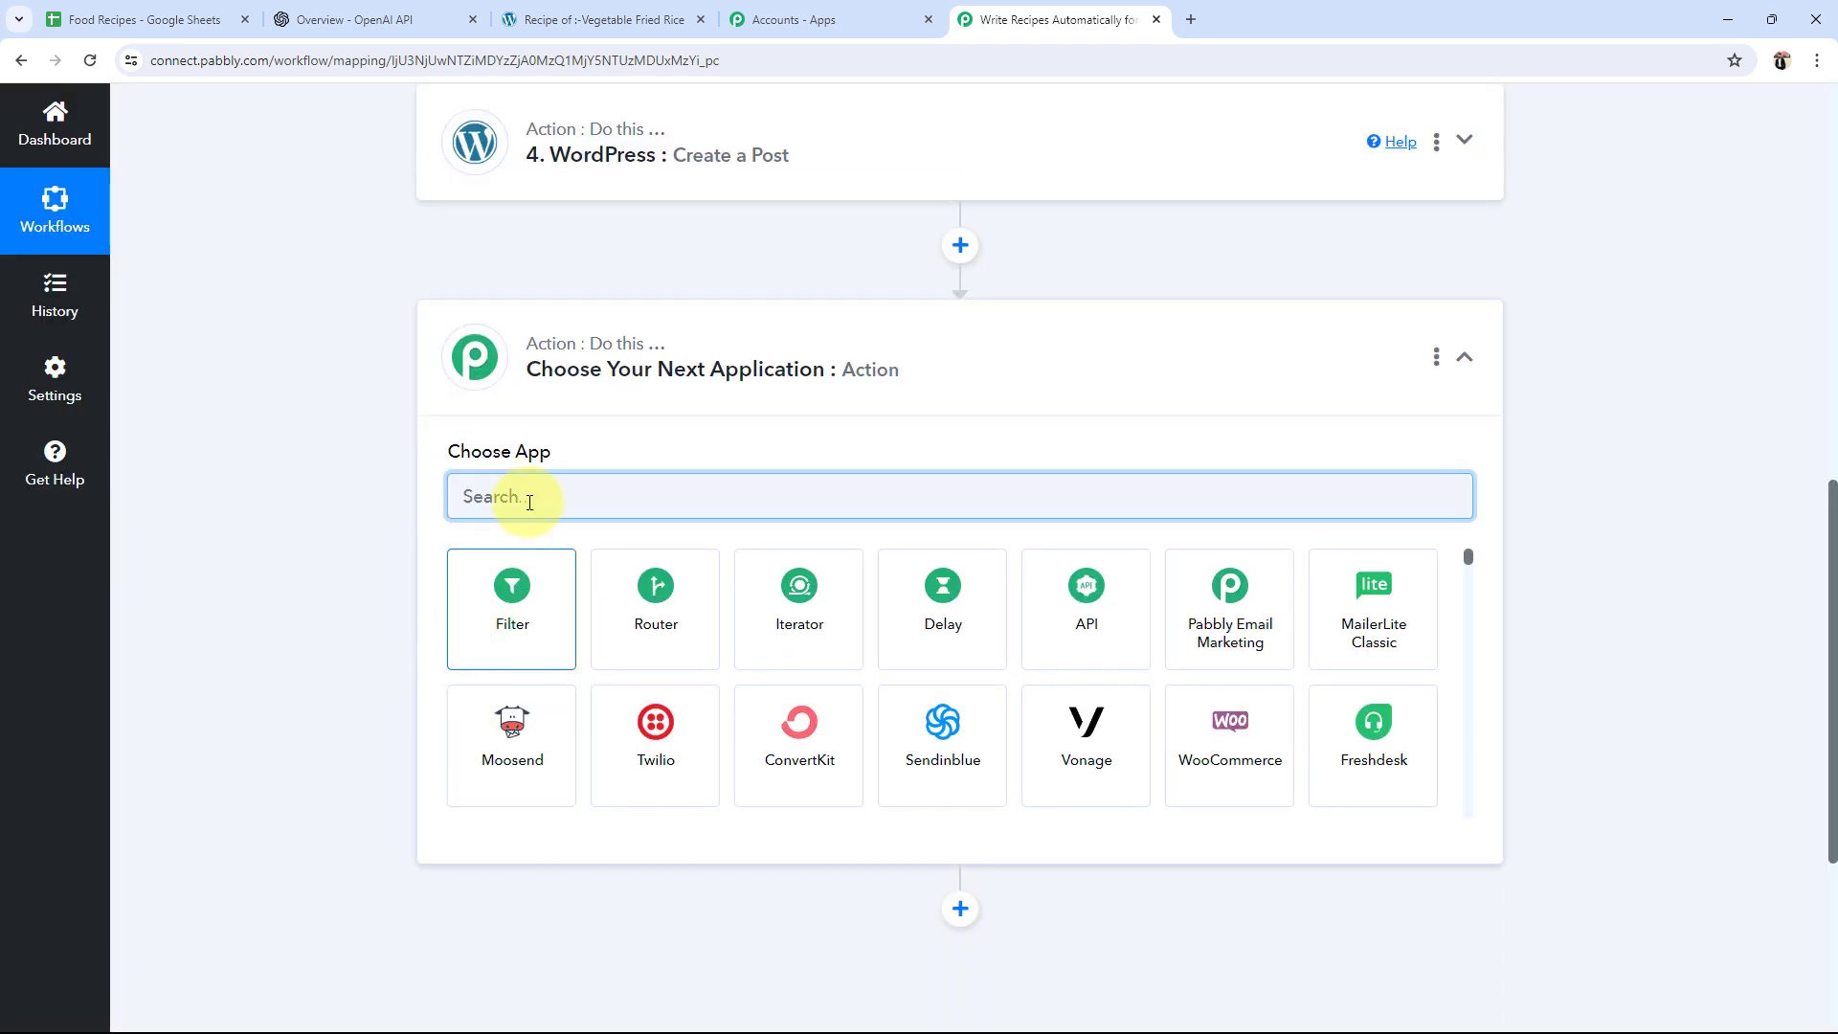
click(529, 496)
text(goo)
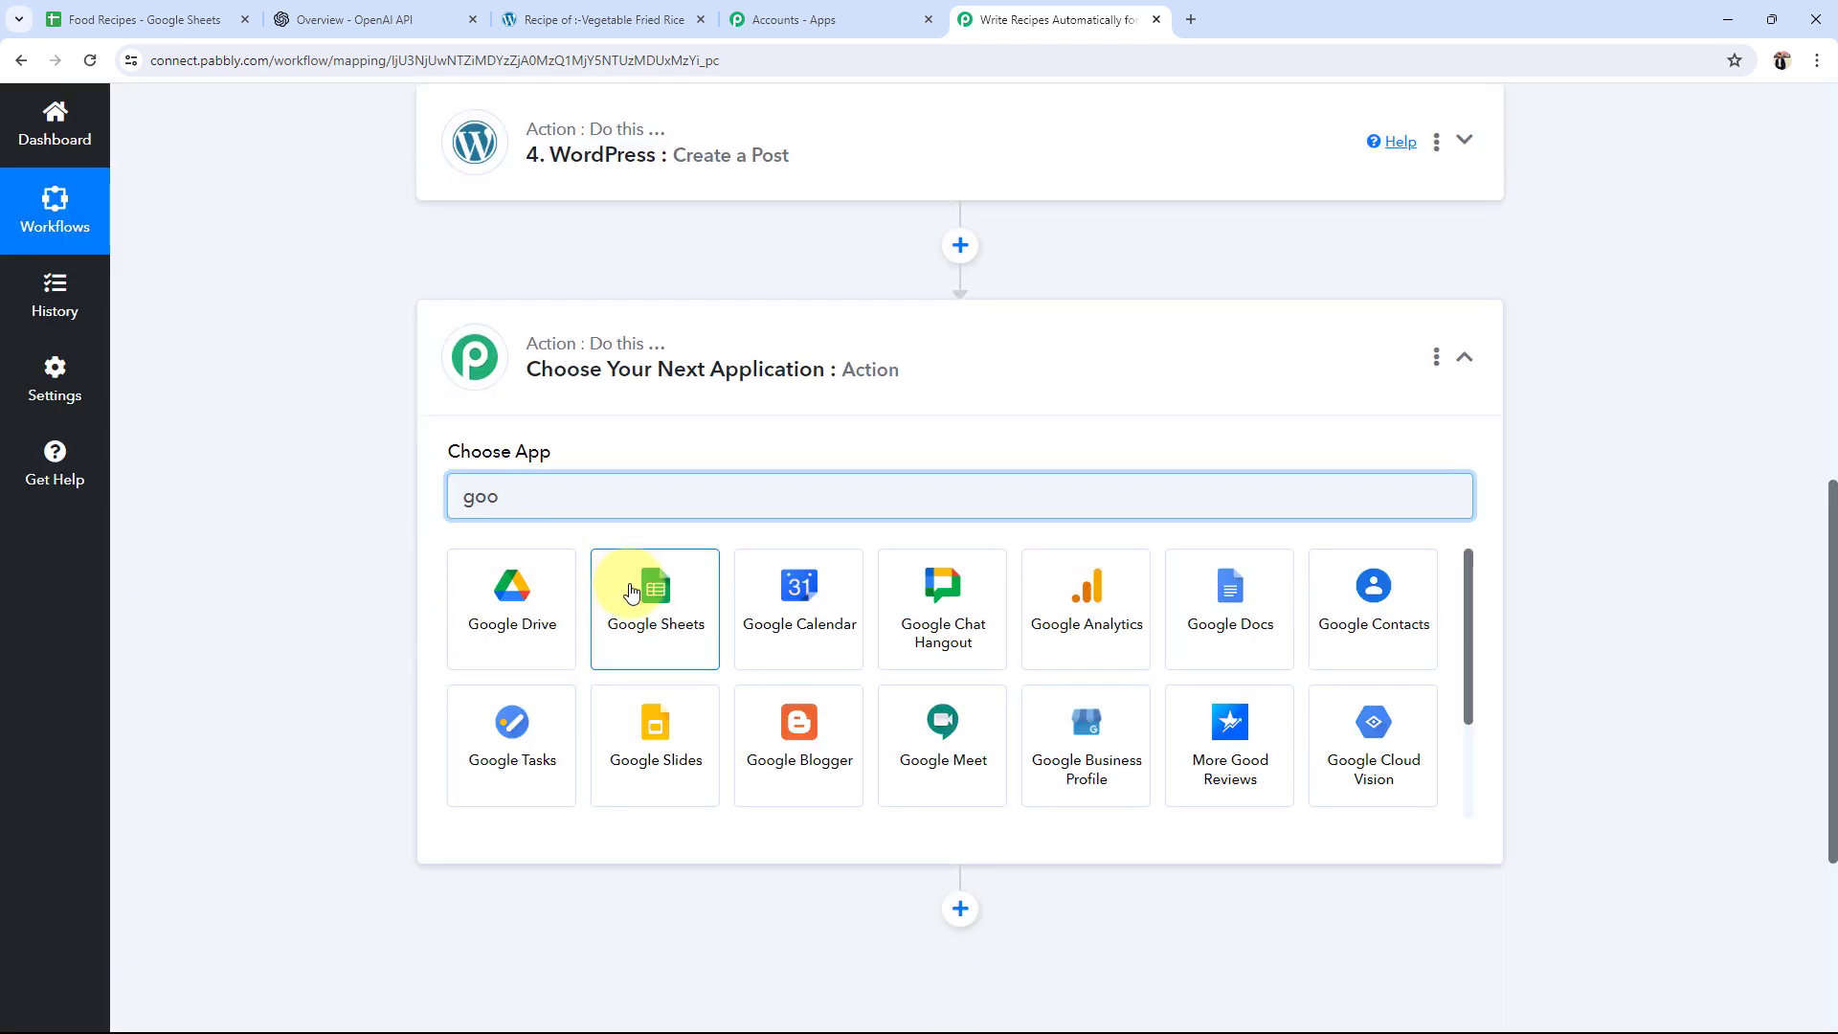
click(630, 588)
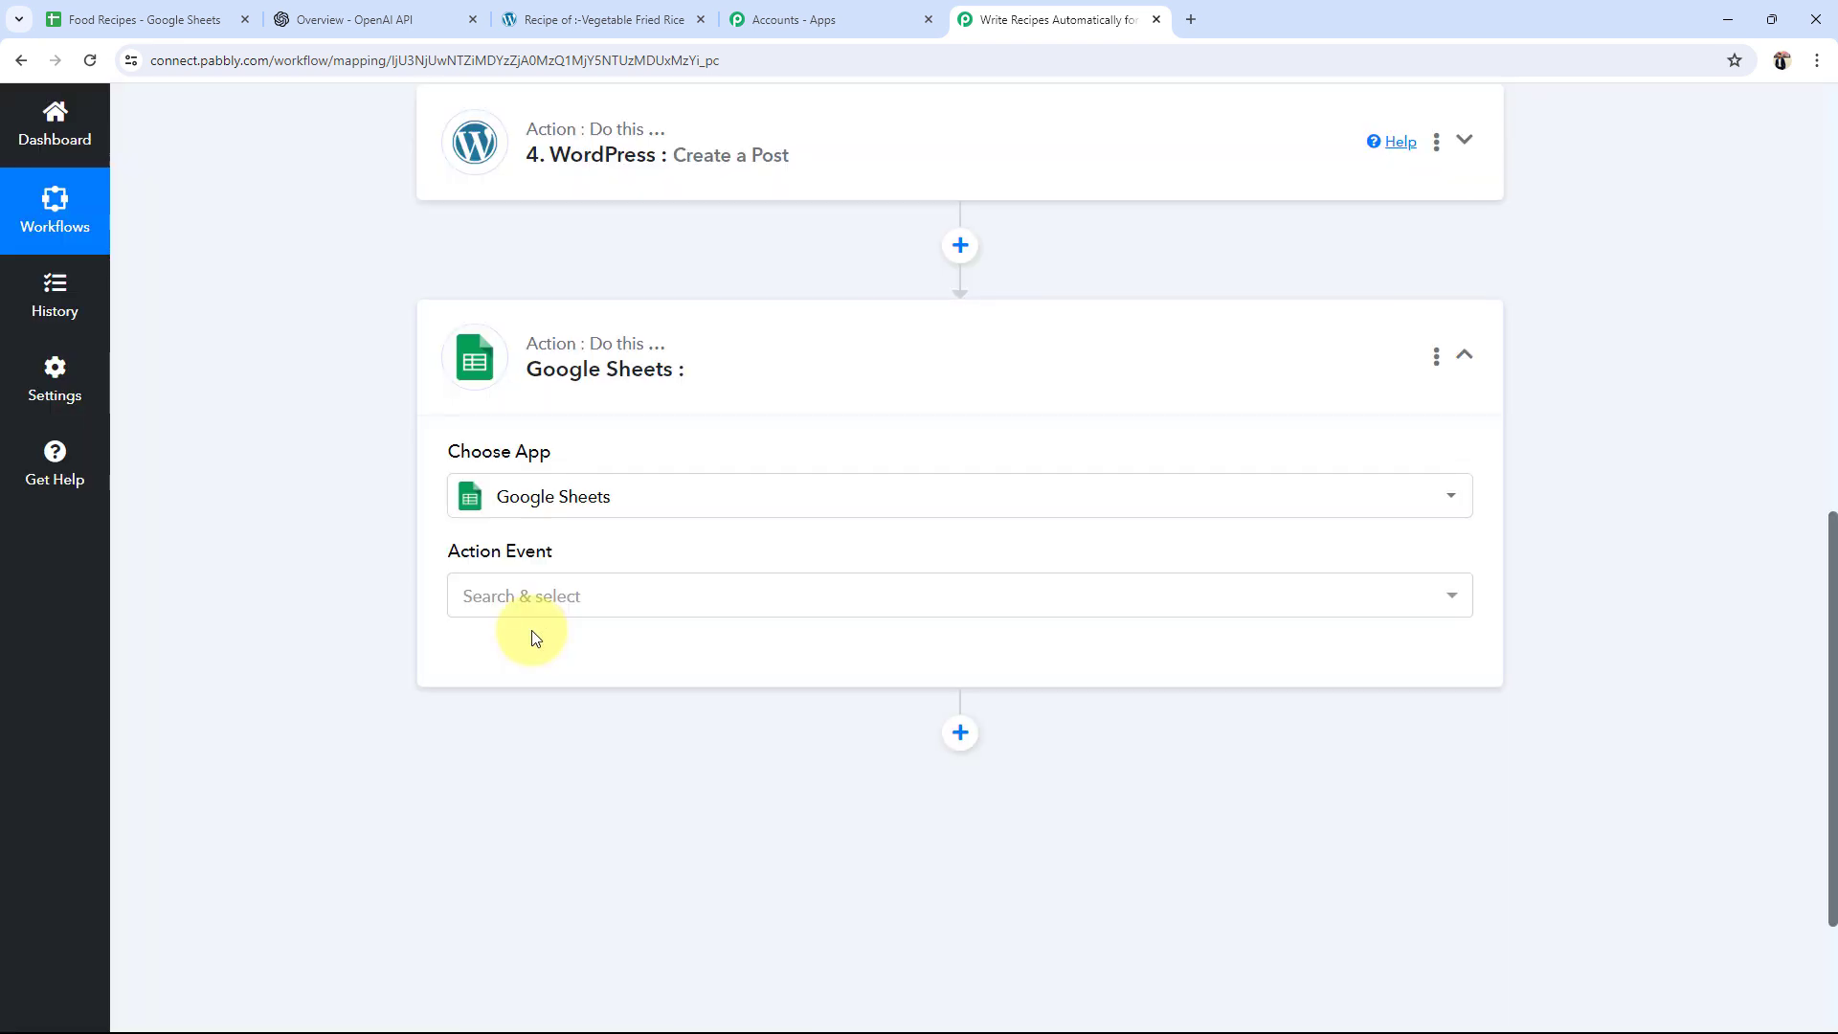
Step: Set the Google Sheets action event to Update Cell Value
click(522, 594)
scroll(574, 501, down, 6)
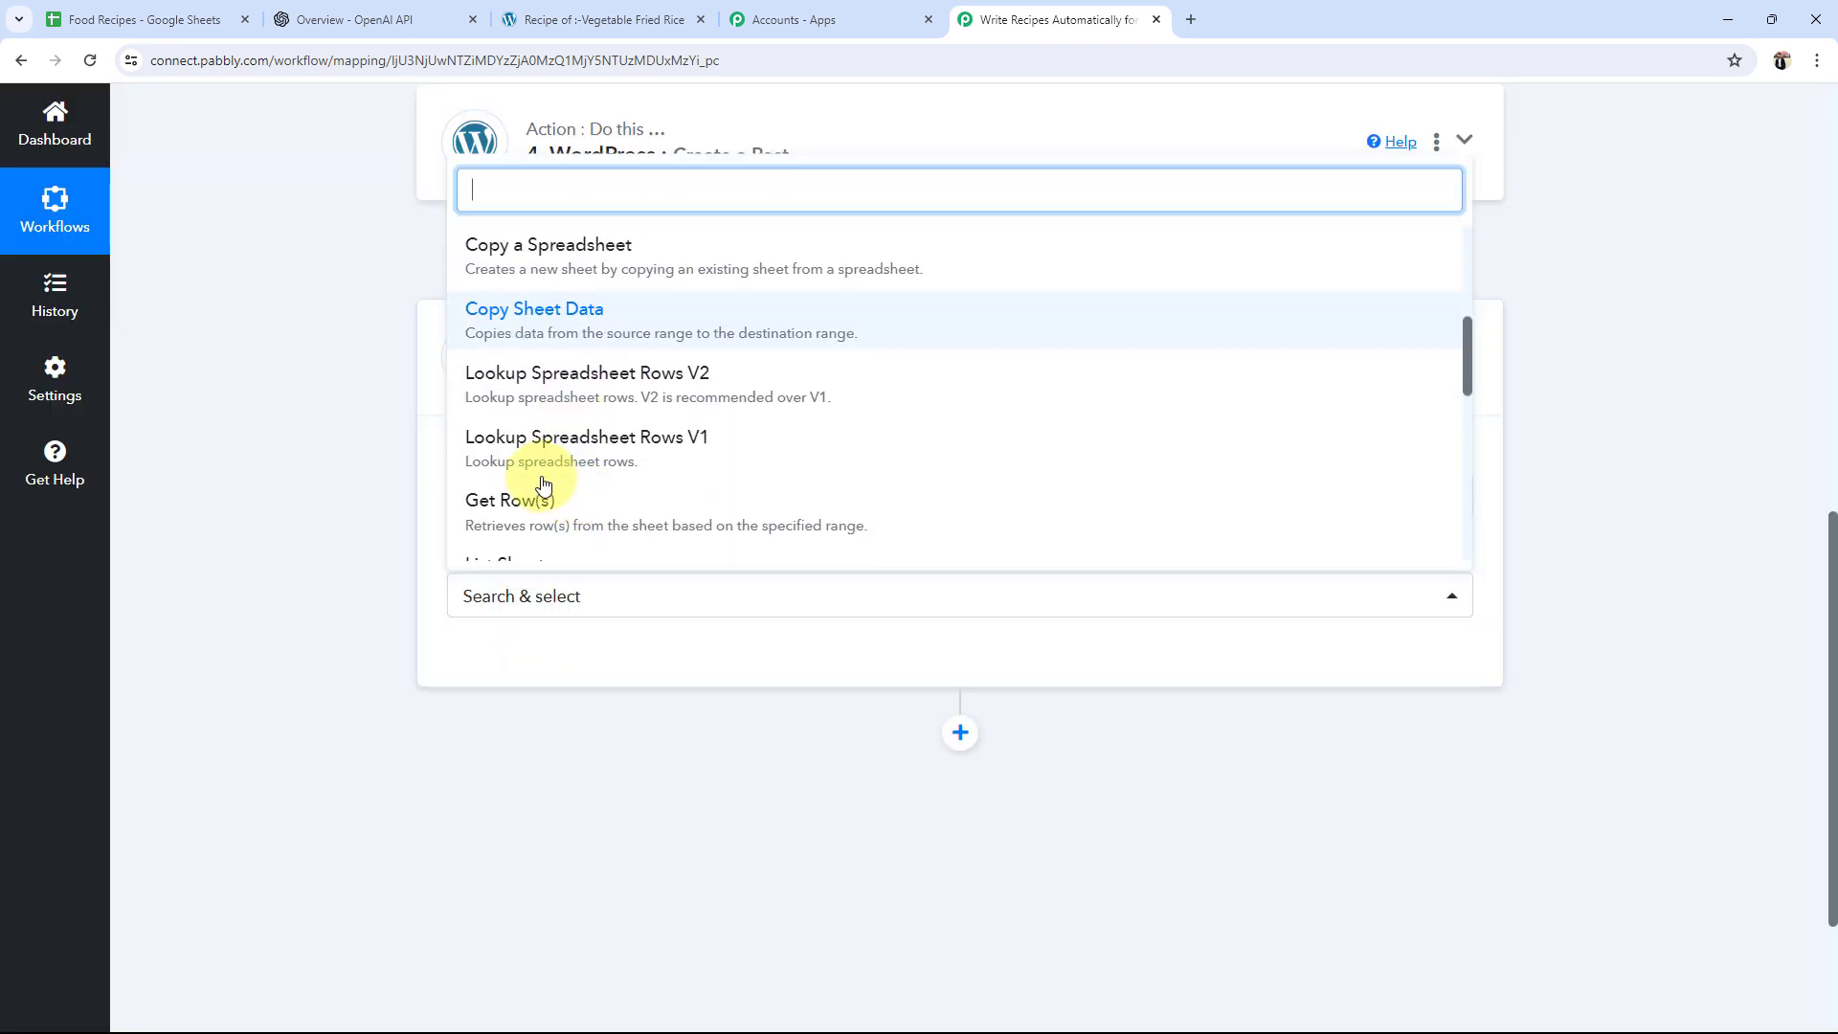
scroll(536, 485, down, 3)
click(525, 484)
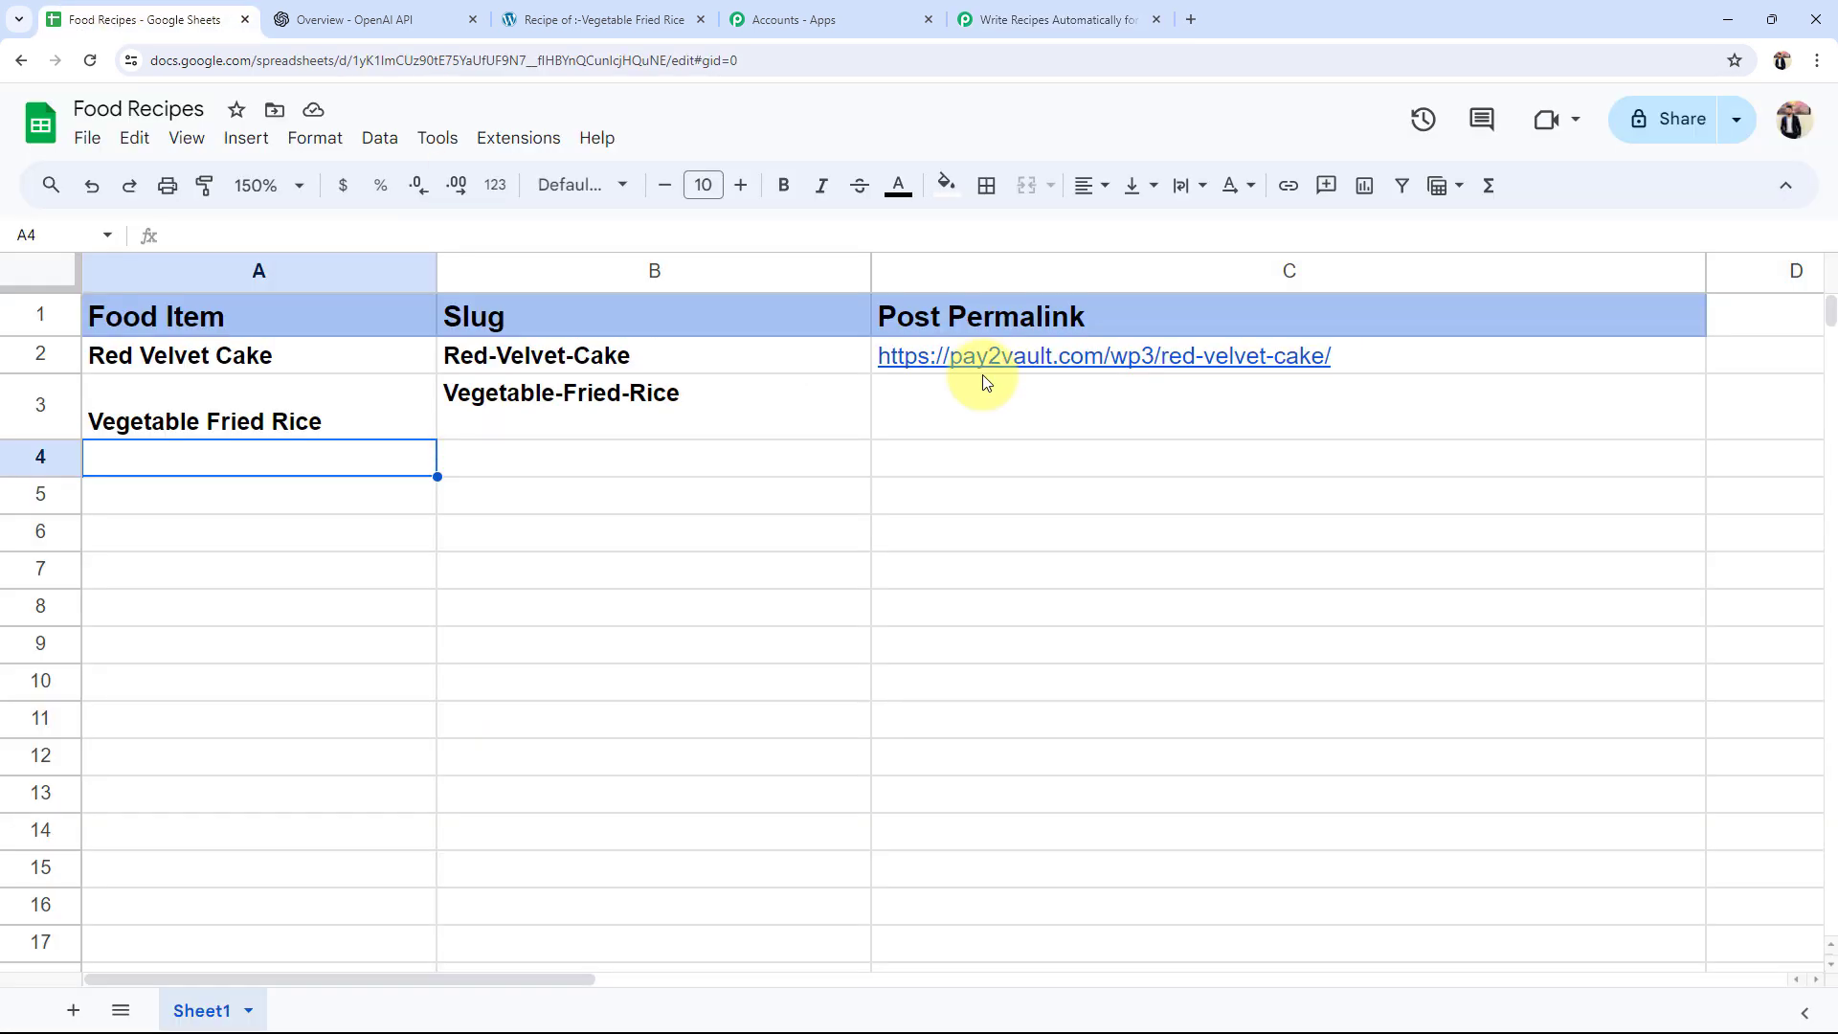
Step: In the Food Recipes sheet, remove the trailing line break from the Vegetable-Fried-Rice slug in B3 and select C3
click(1000, 417)
click(478, 433)
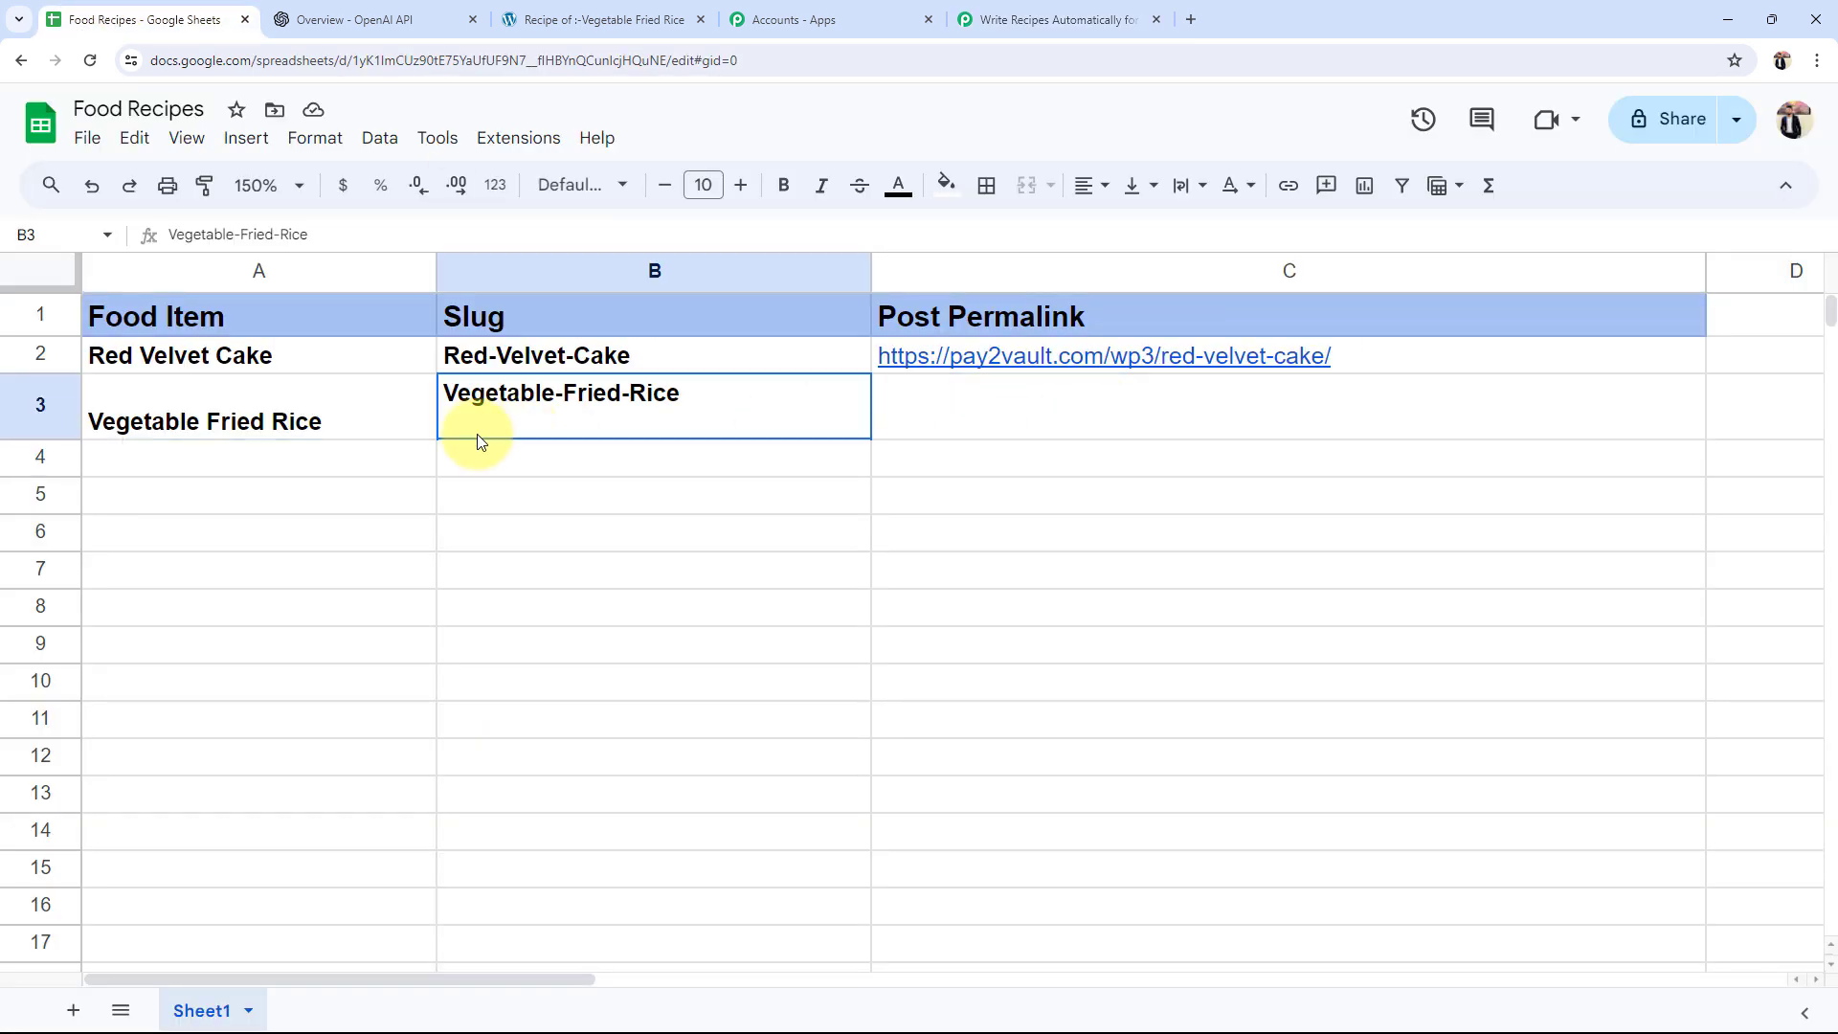
double_click(498, 431)
key(BackSpace)
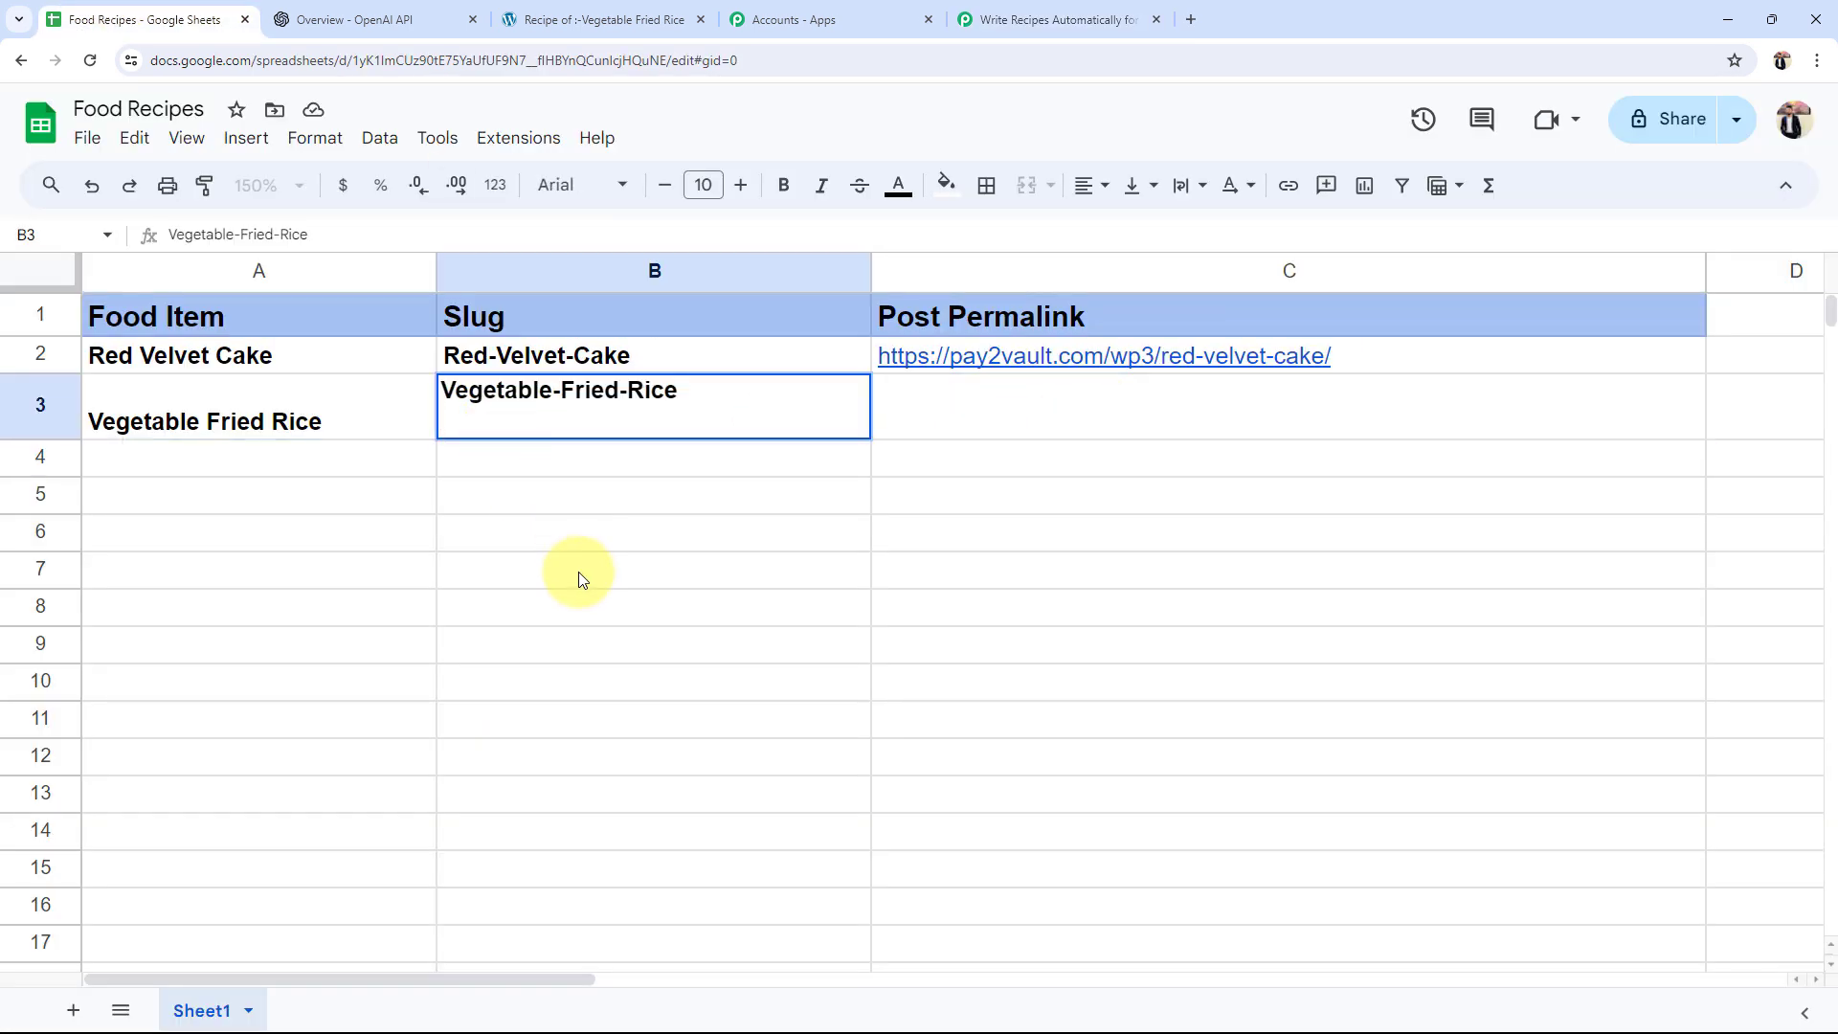
click(579, 573)
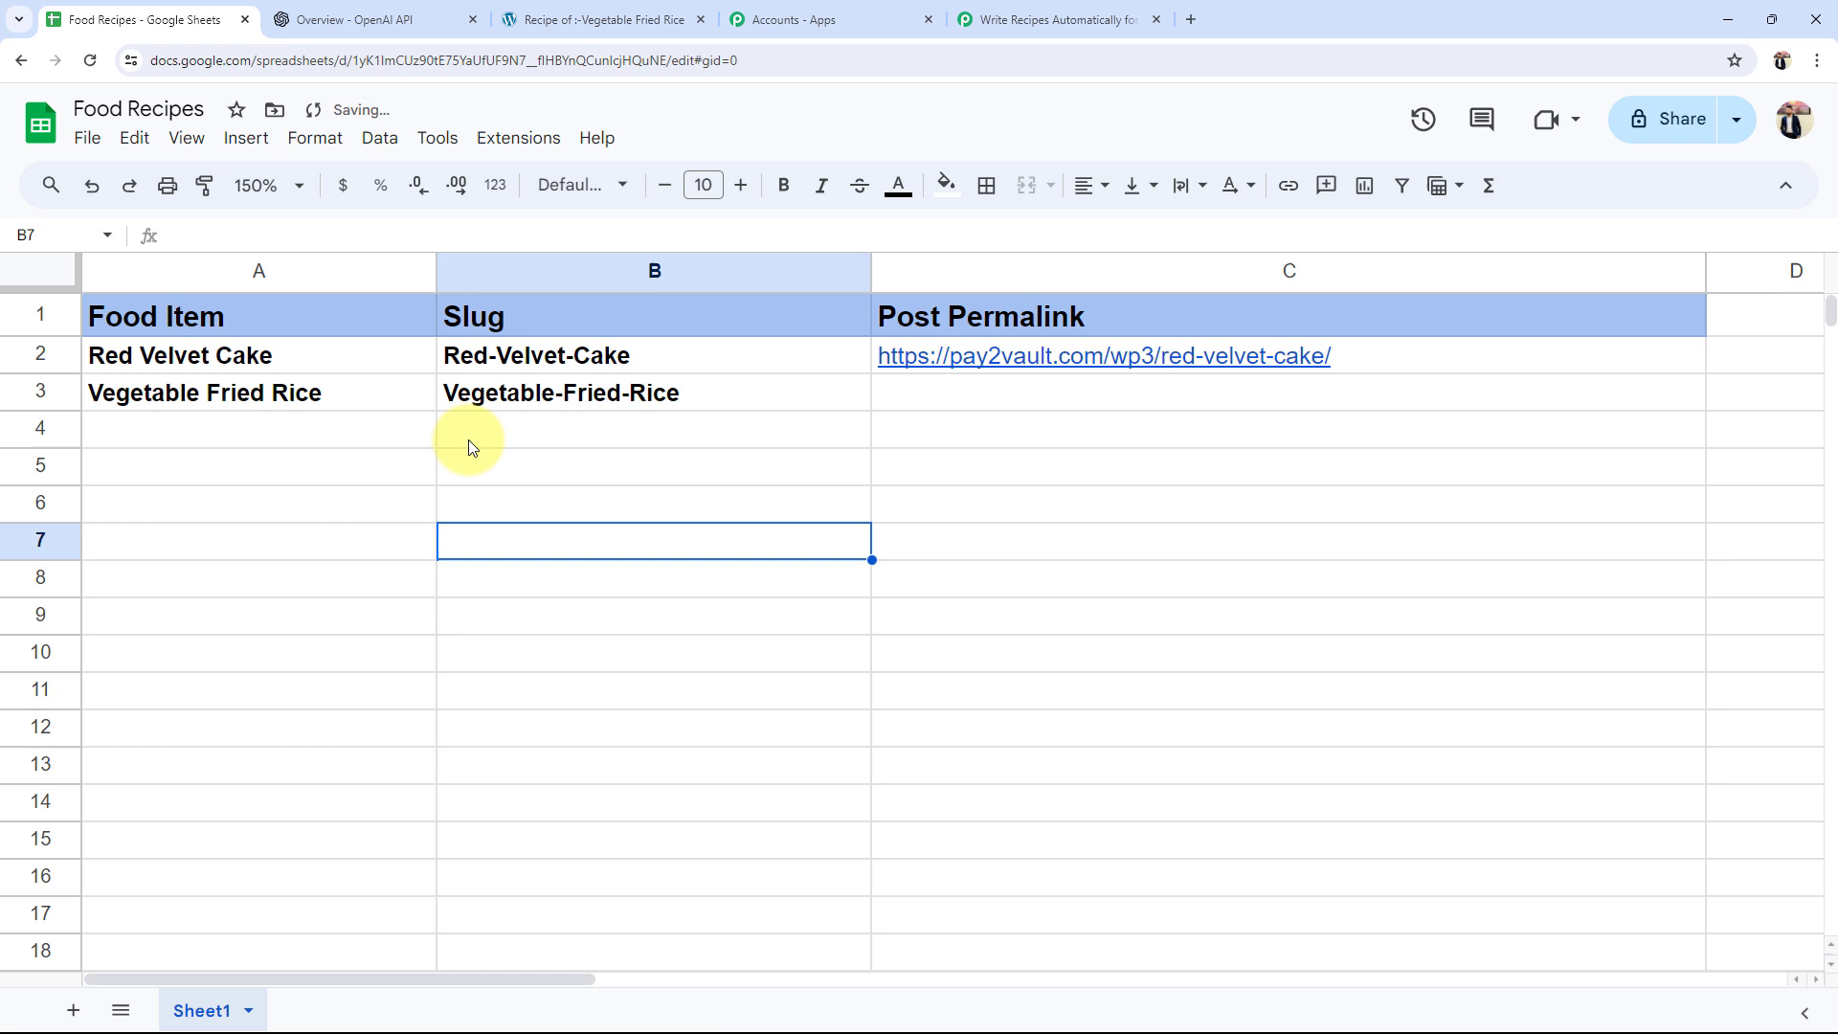
click(906, 413)
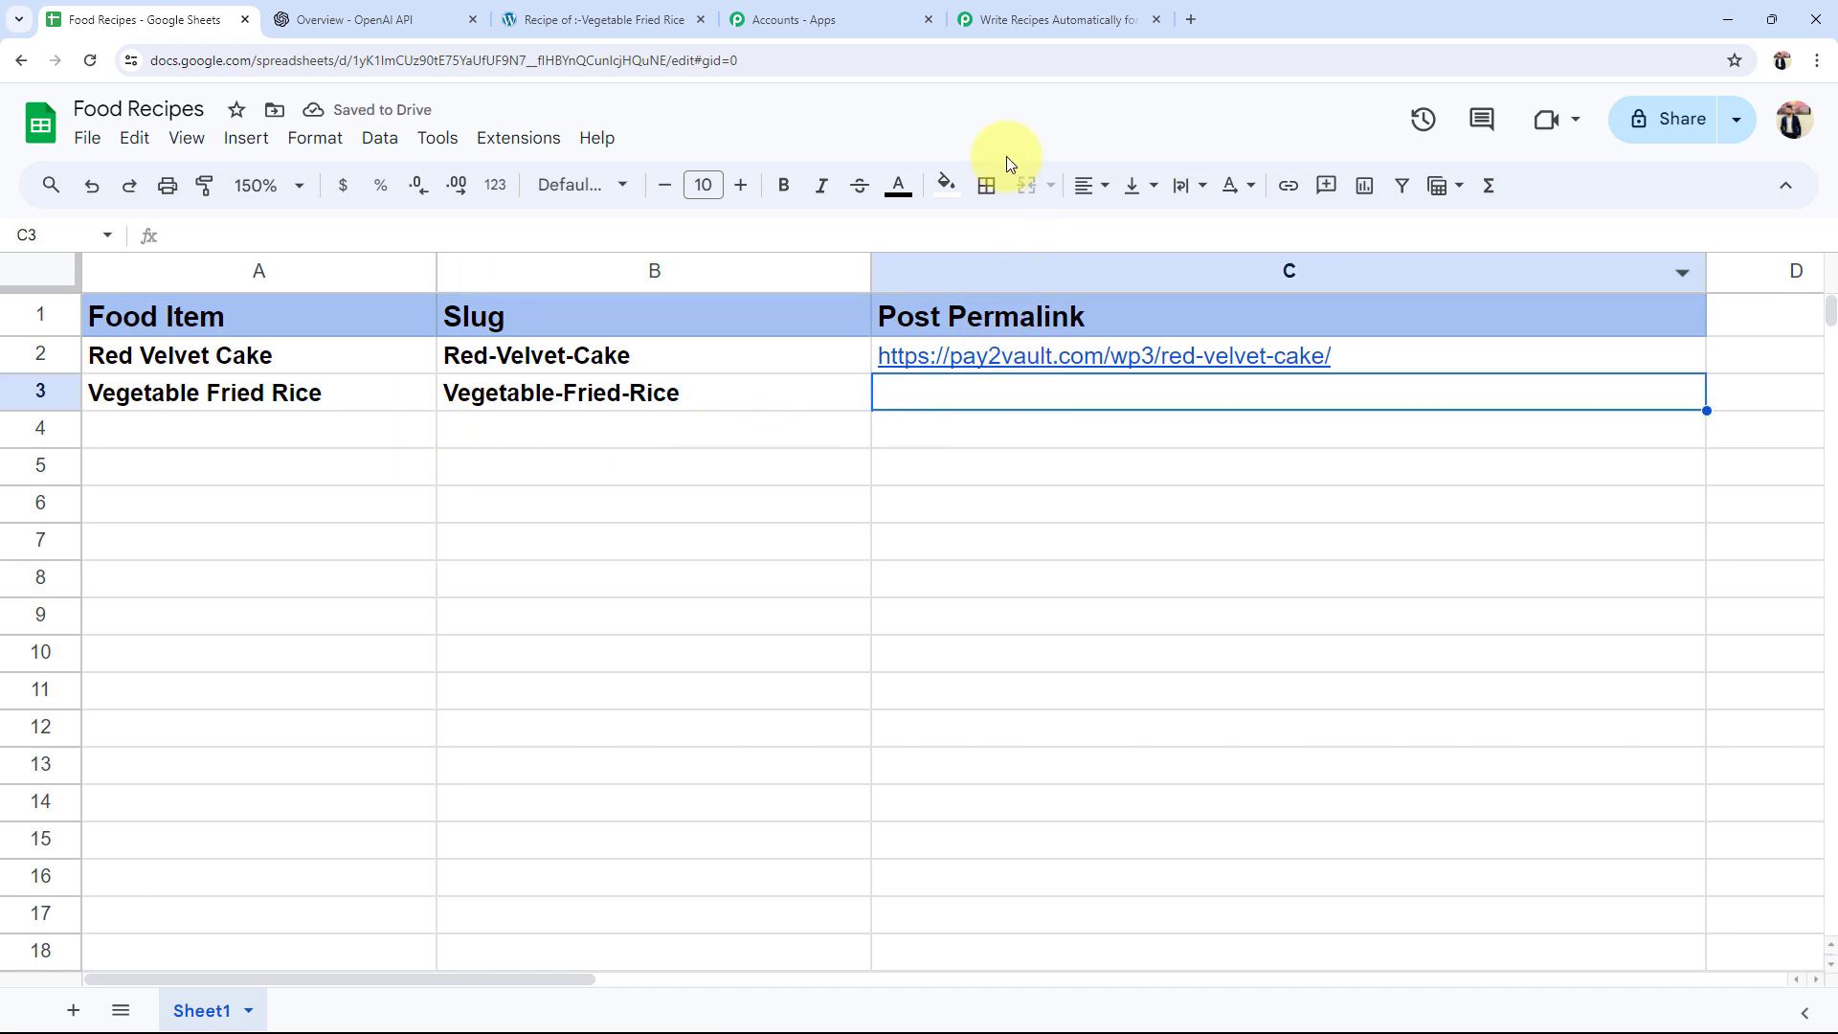
Step: Return to Pabbly Connect and connect the Update Cell Value action using the existing Google Sheets connection
click(1017, 17)
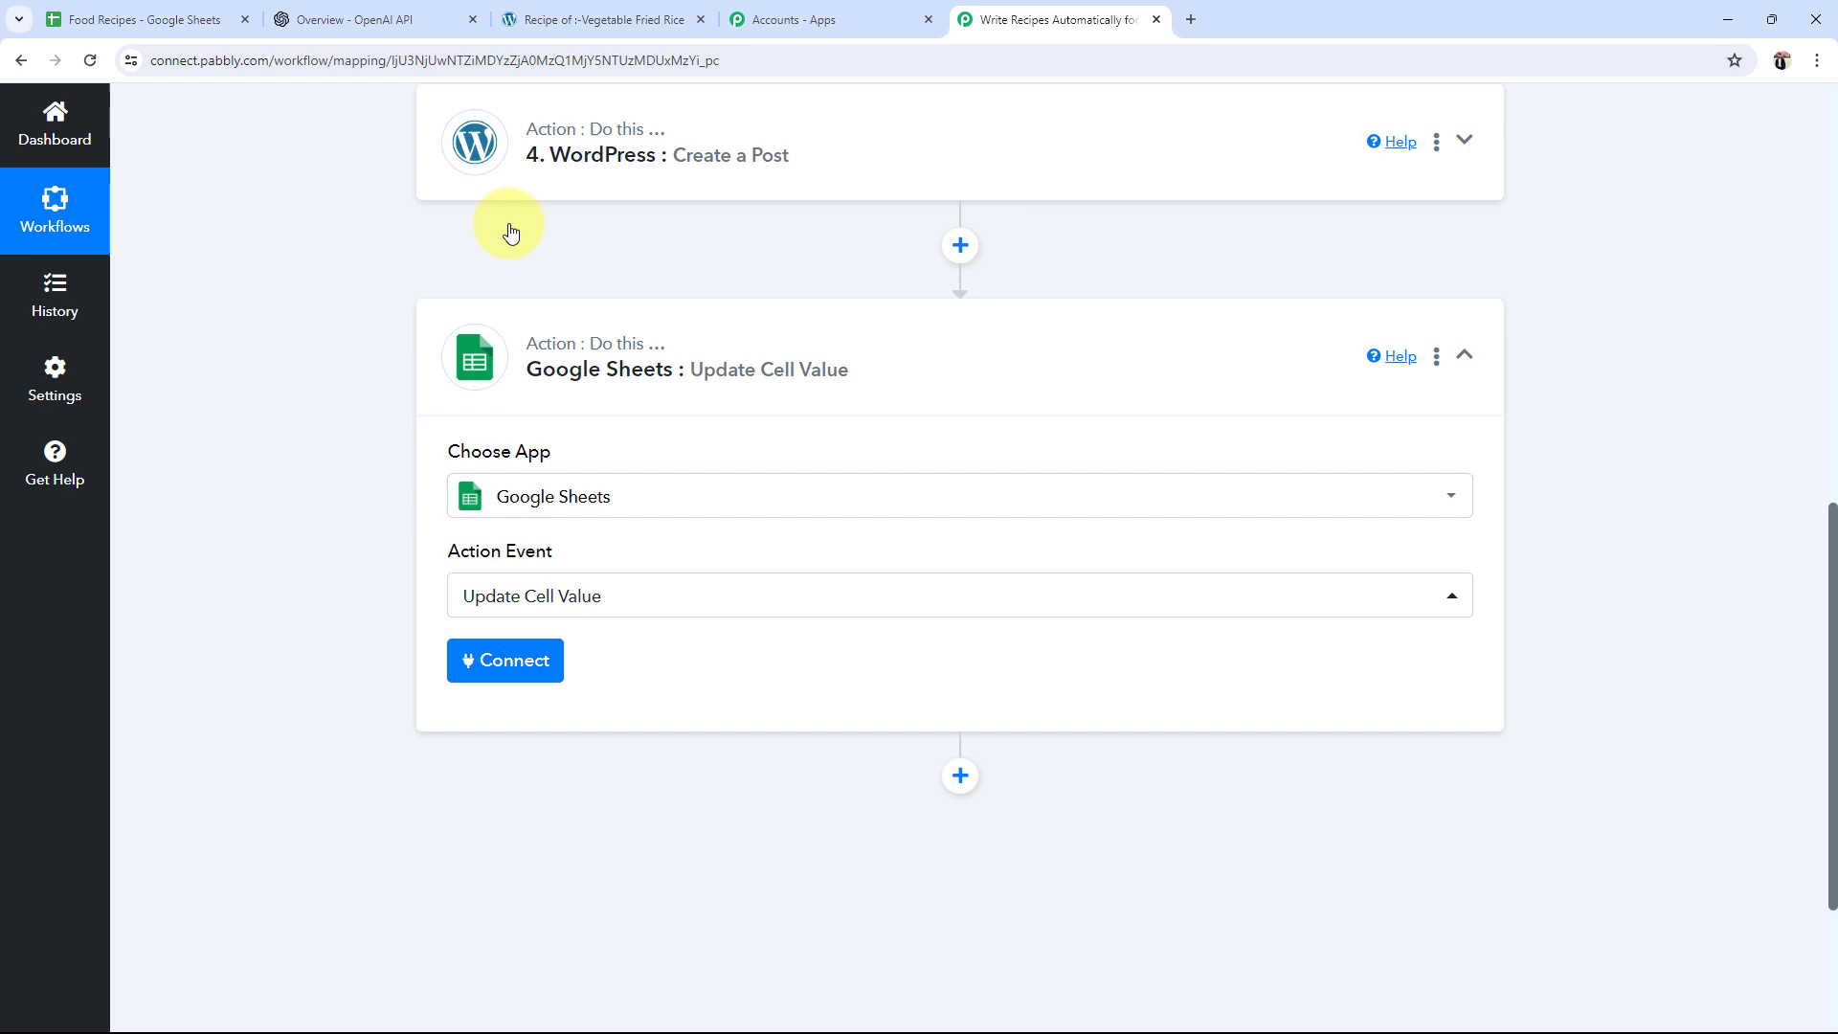
click(490, 670)
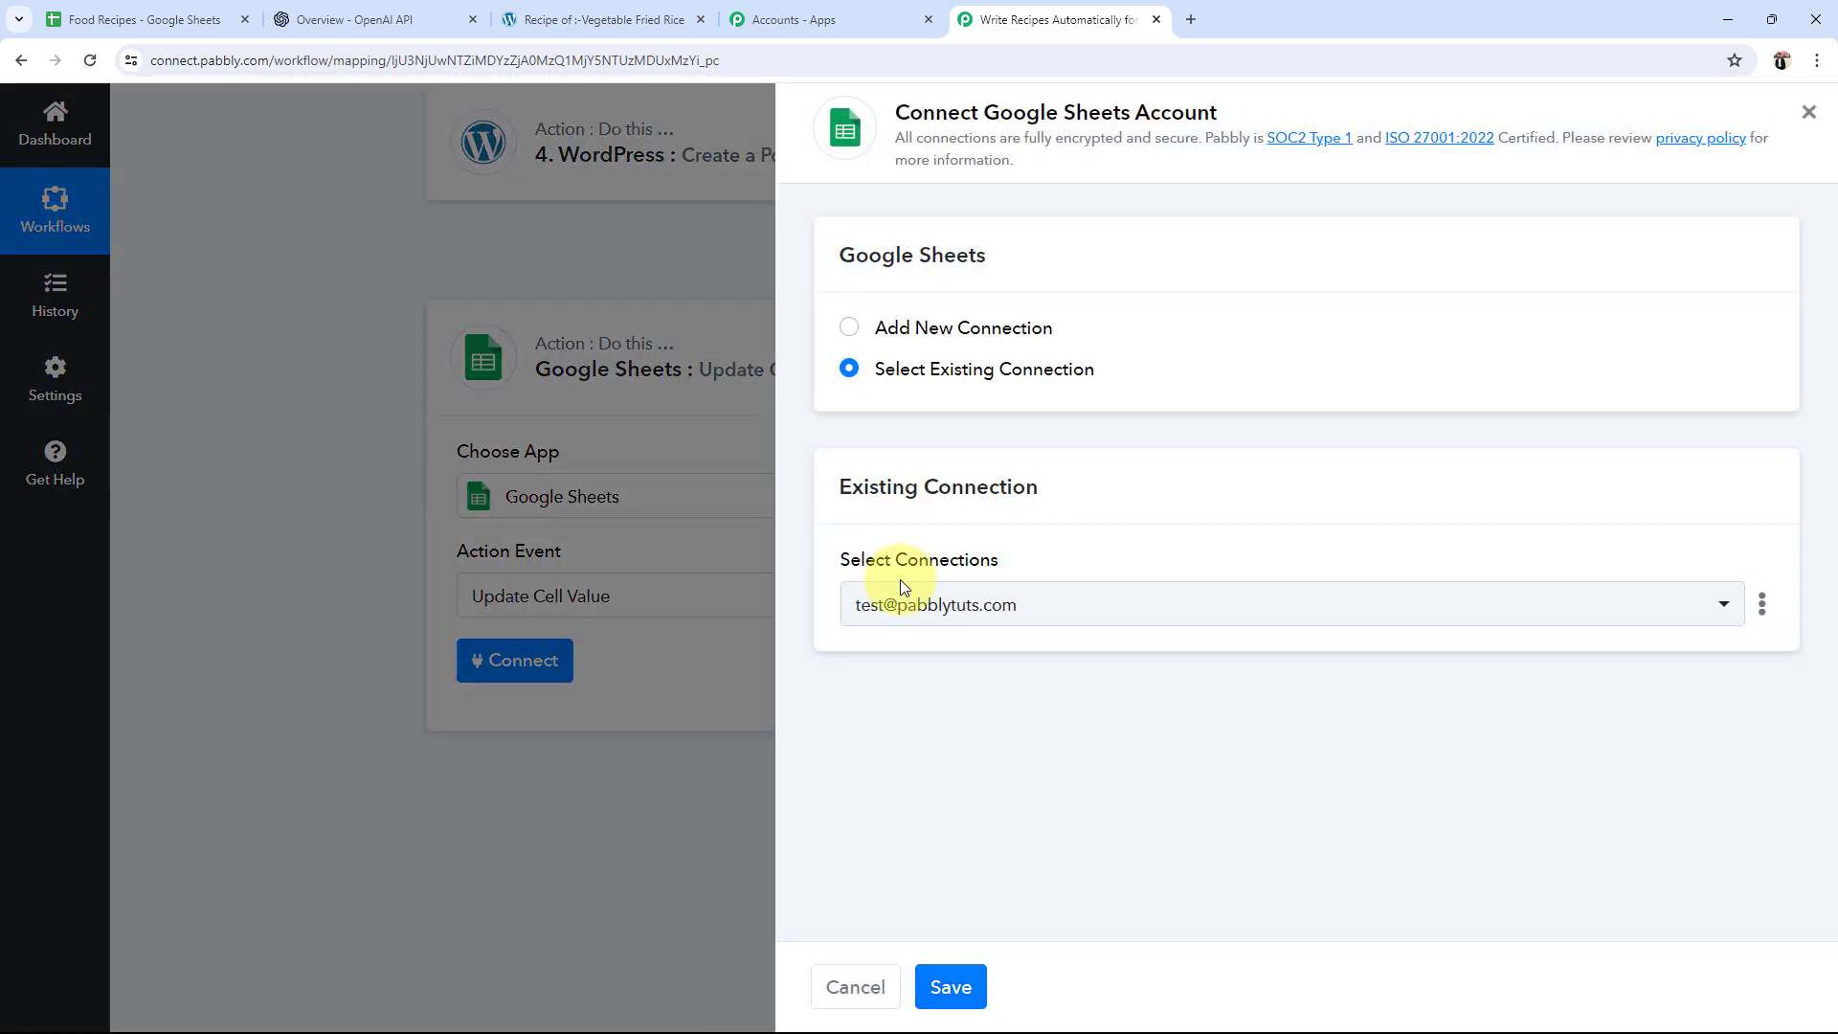
click(951, 985)
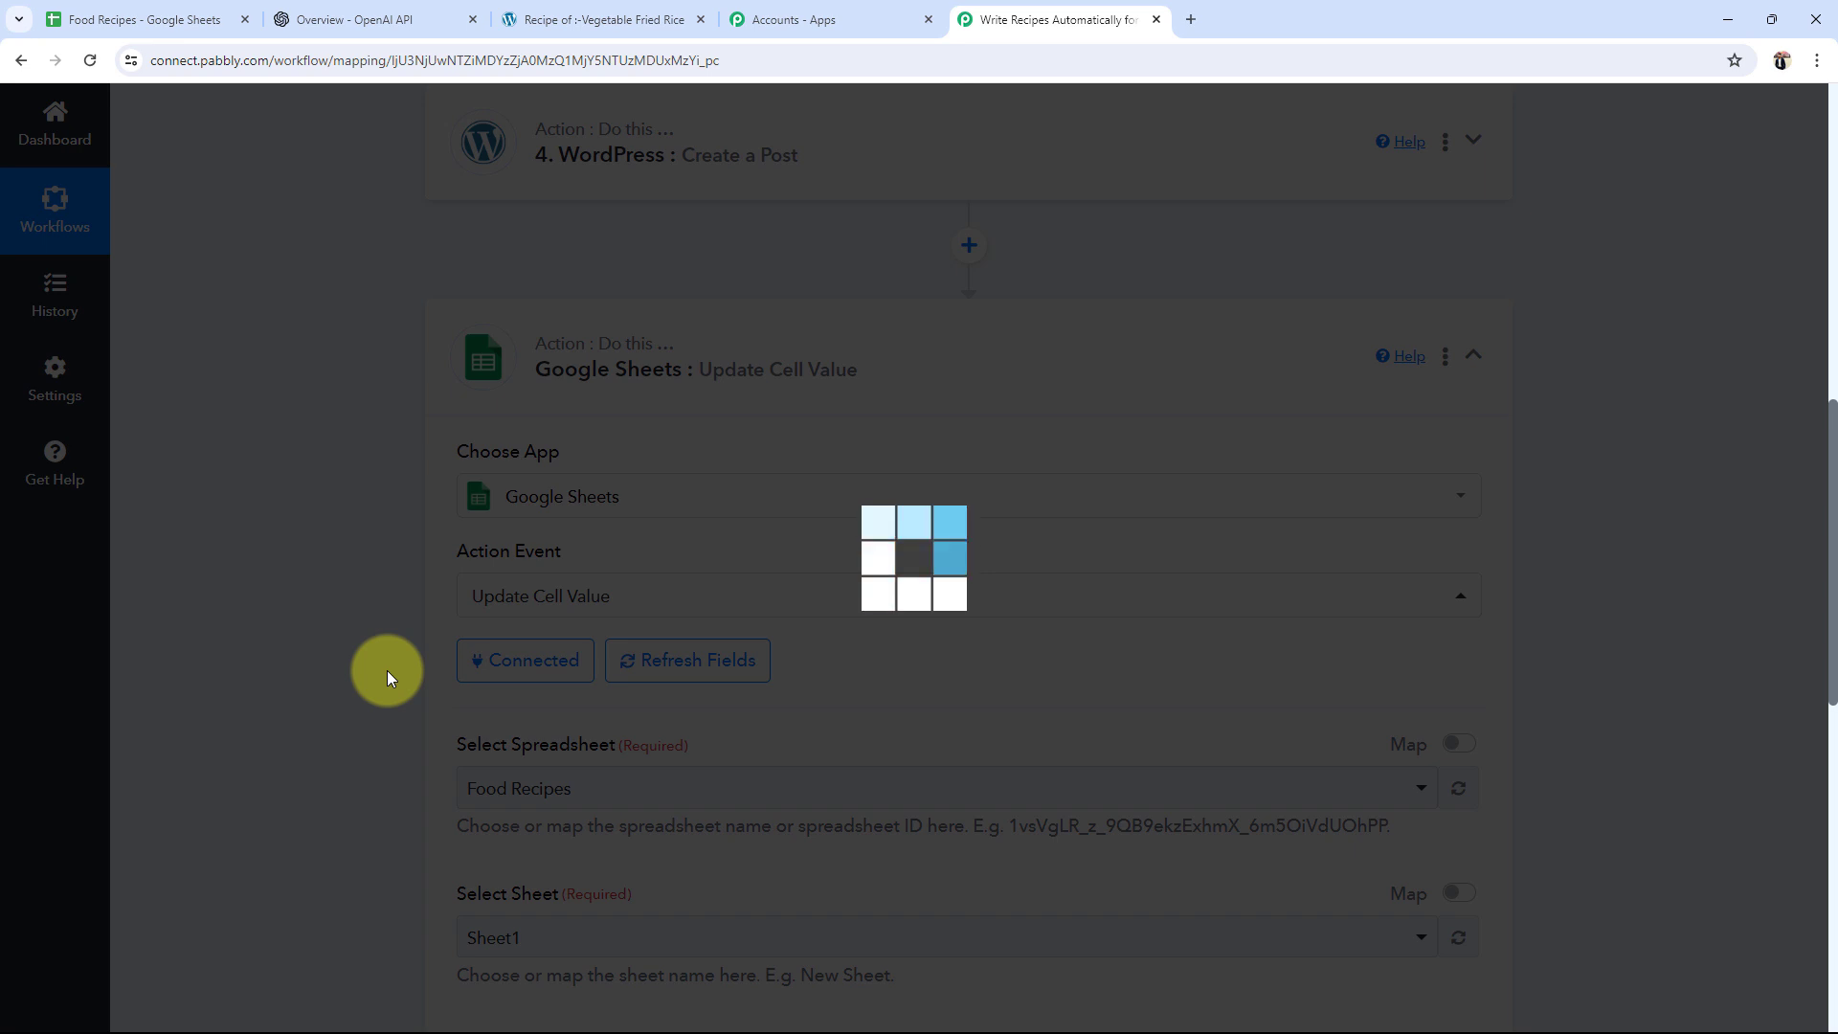
Step: Use the Food Recipes spreadsheet and Sheet1 for the cell update
scroll(383, 665, down, 3)
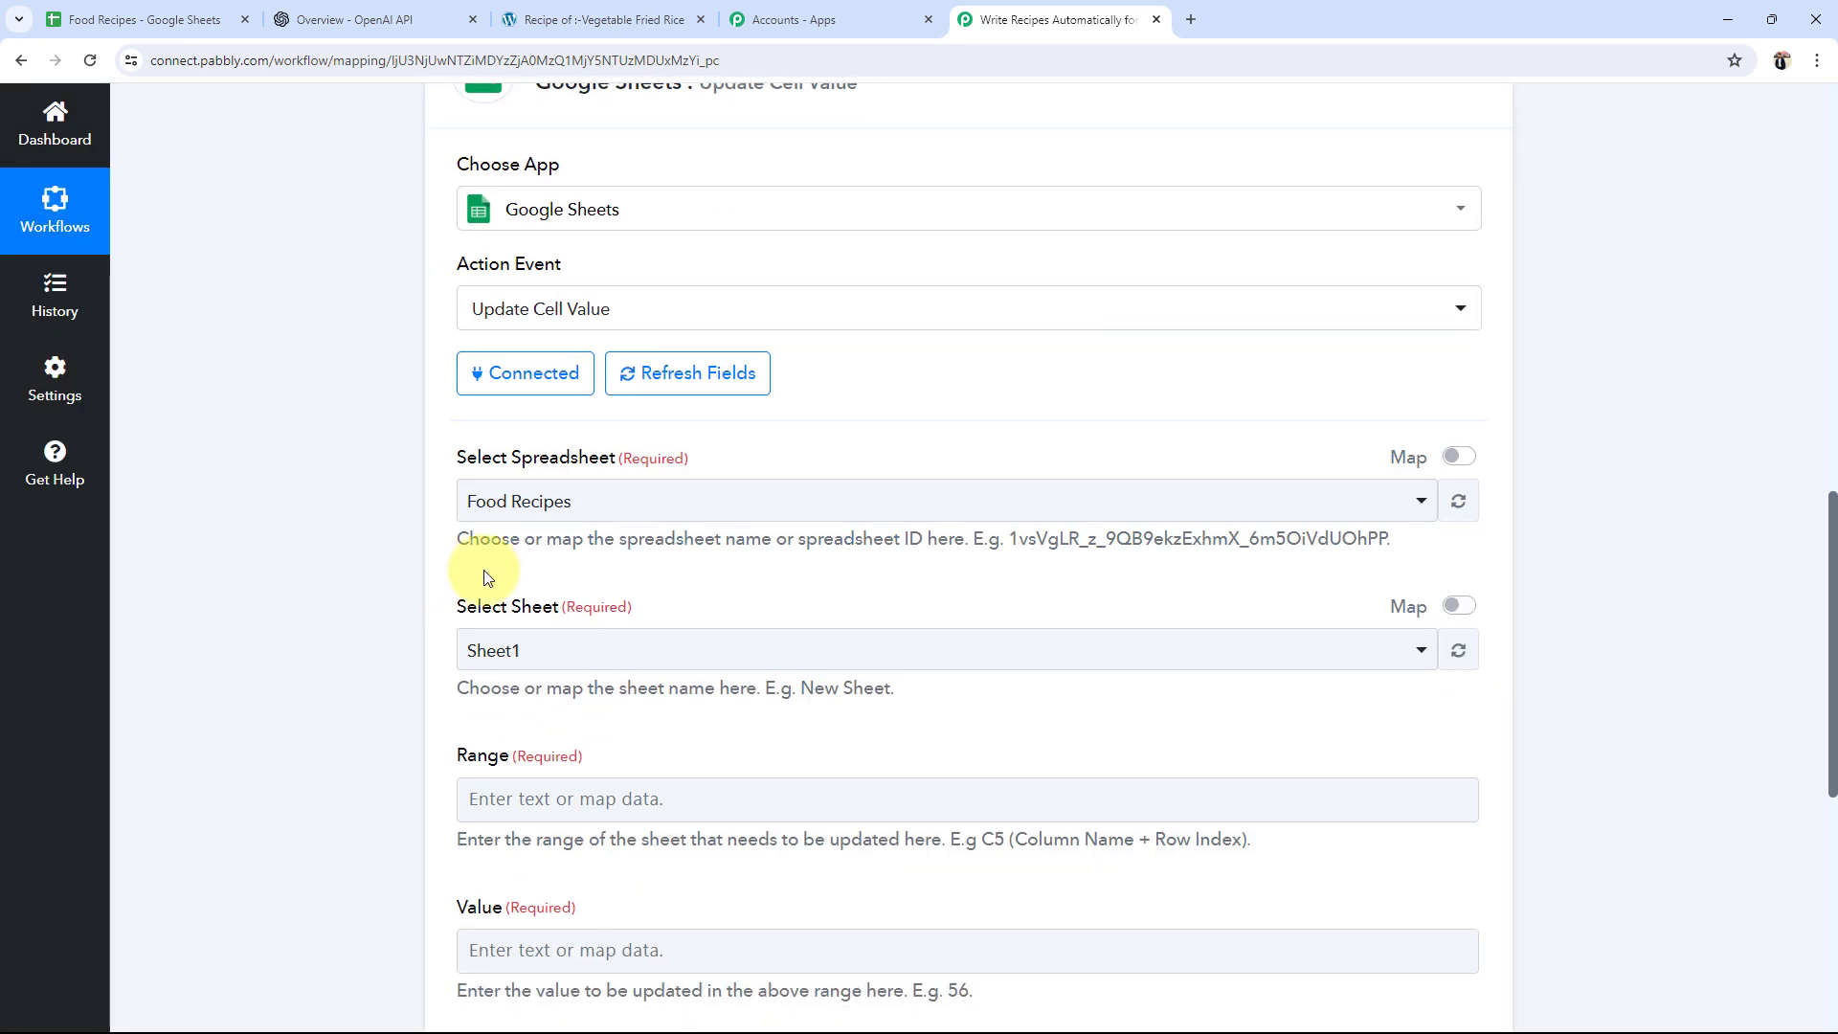
click(481, 508)
click(483, 605)
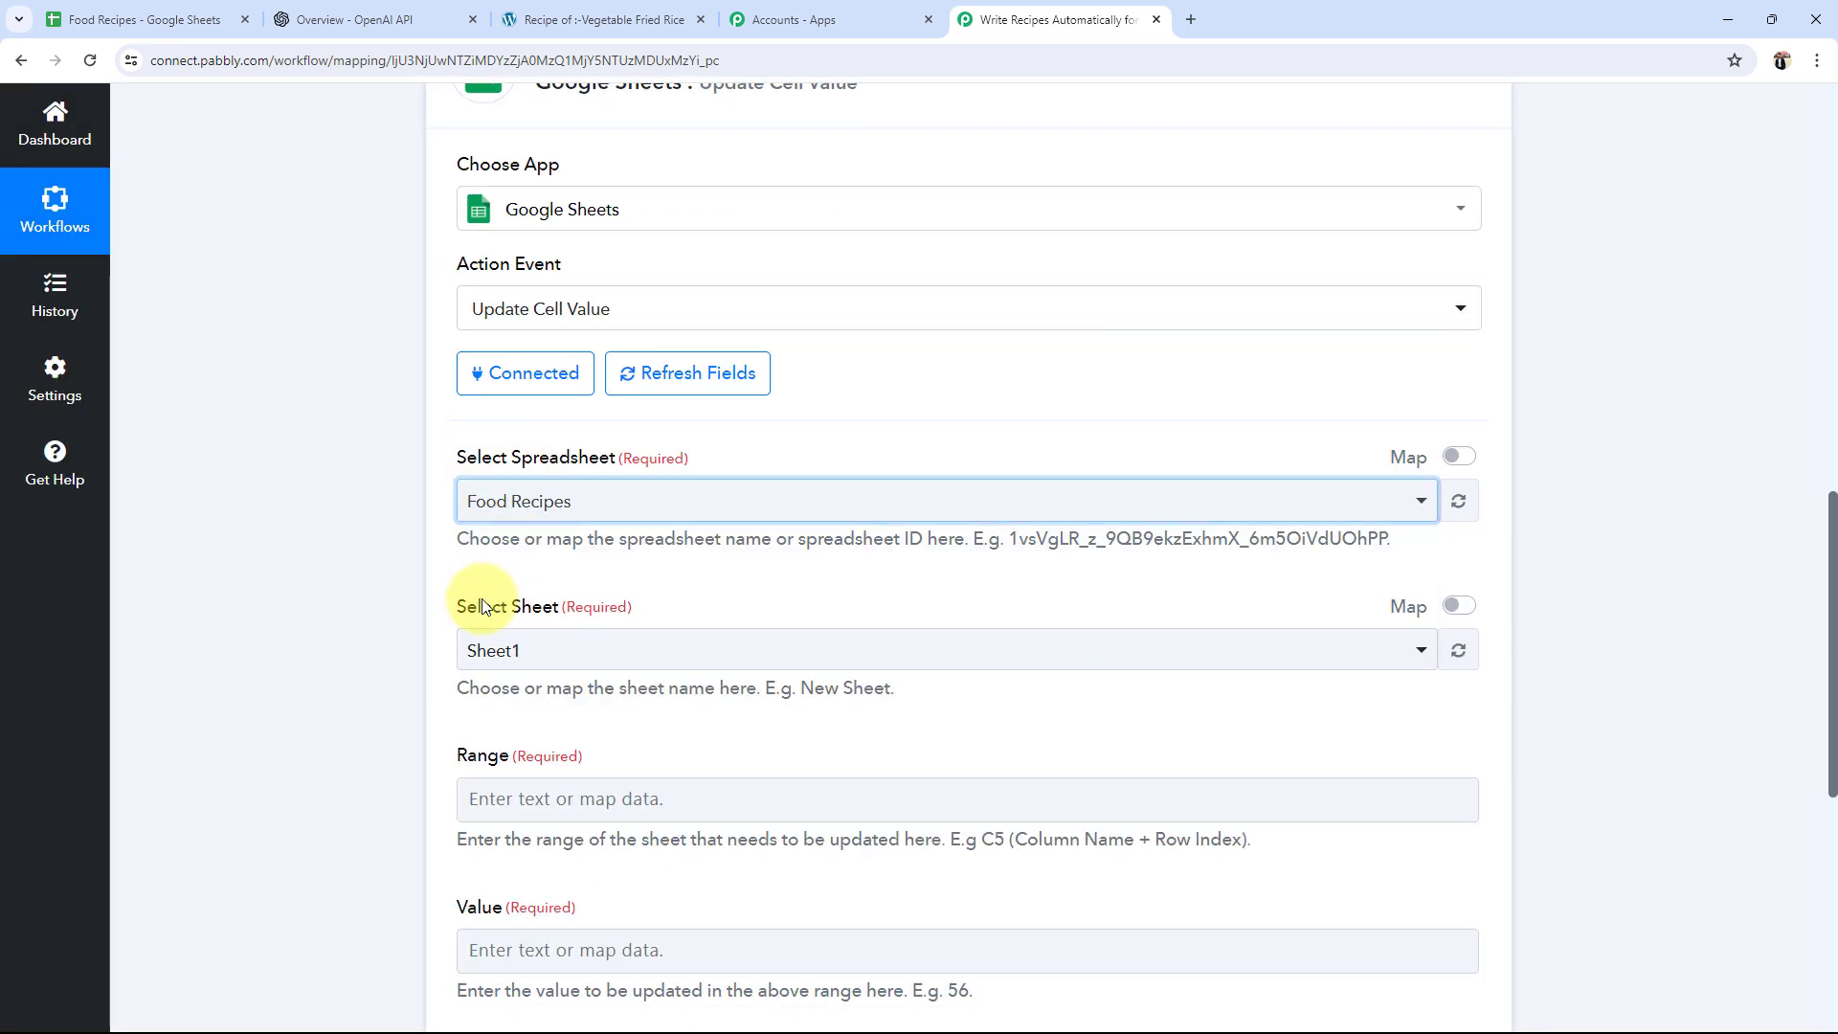
click(511, 655)
click(492, 764)
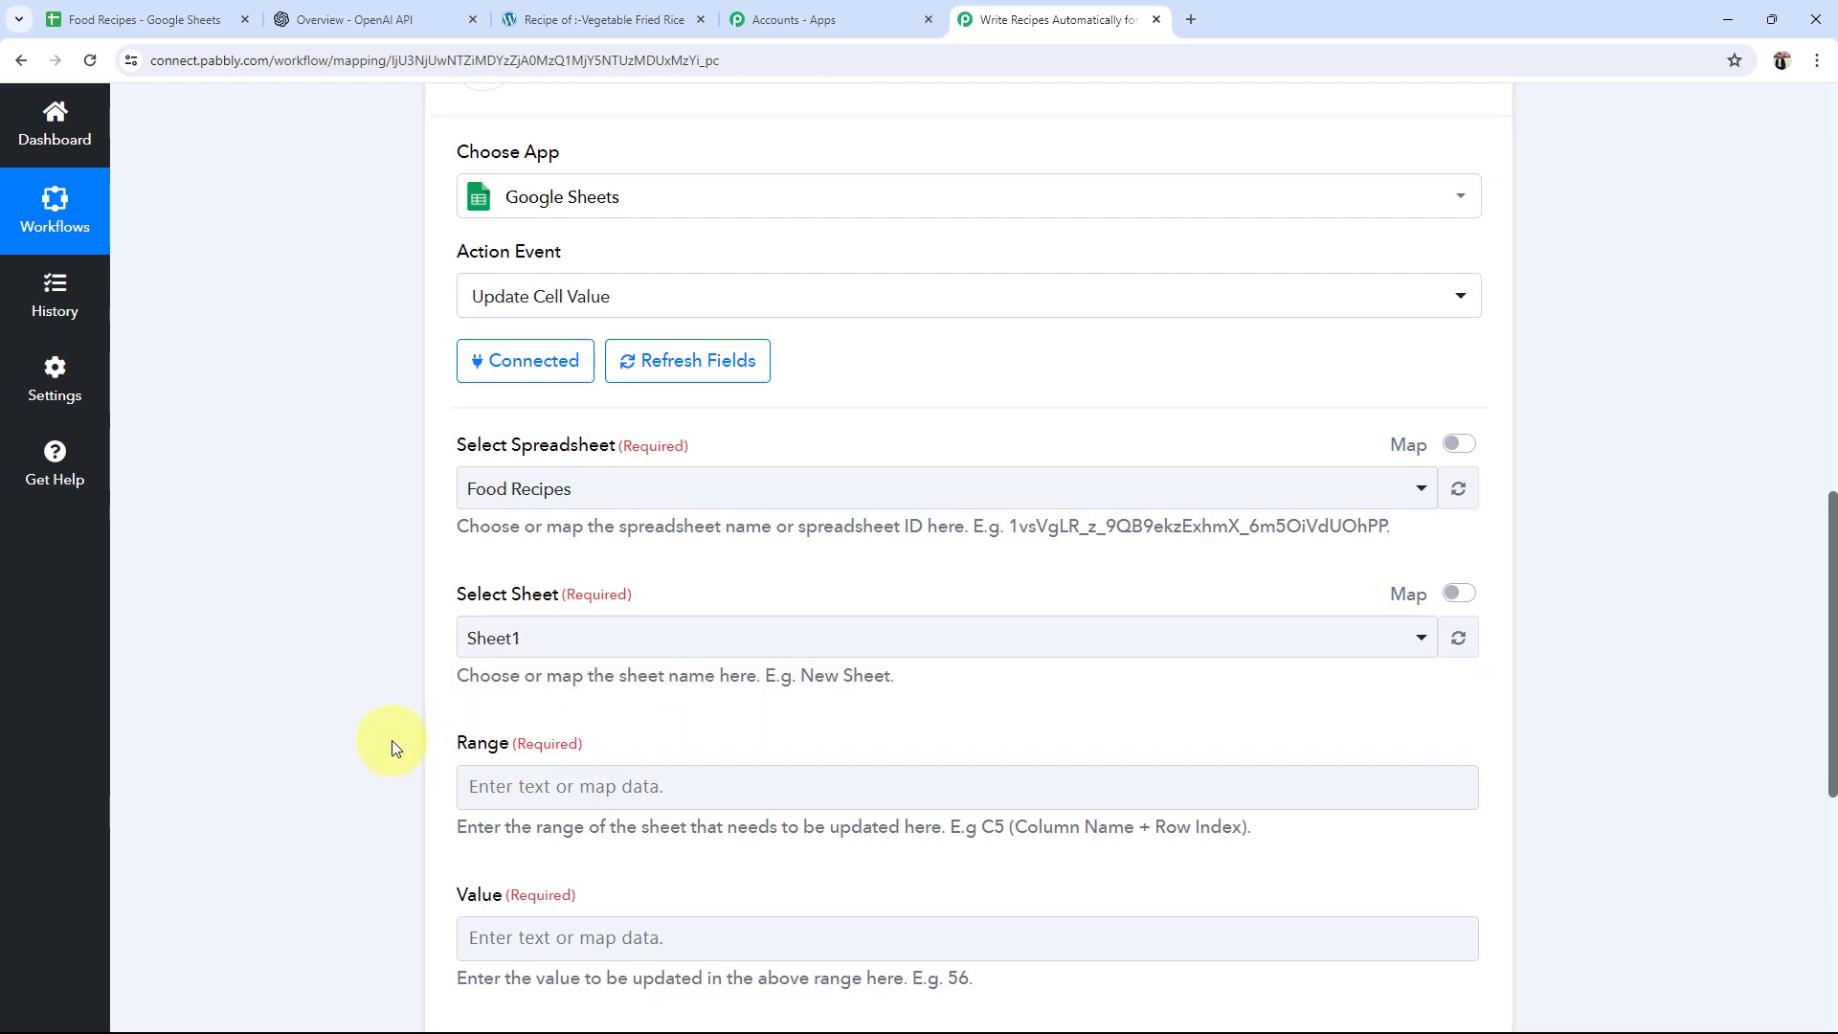
Step: Check the Range format hint and the sheet's Post Permalink column, and enter C as the Range's column letter
scroll(392, 739, down, 2)
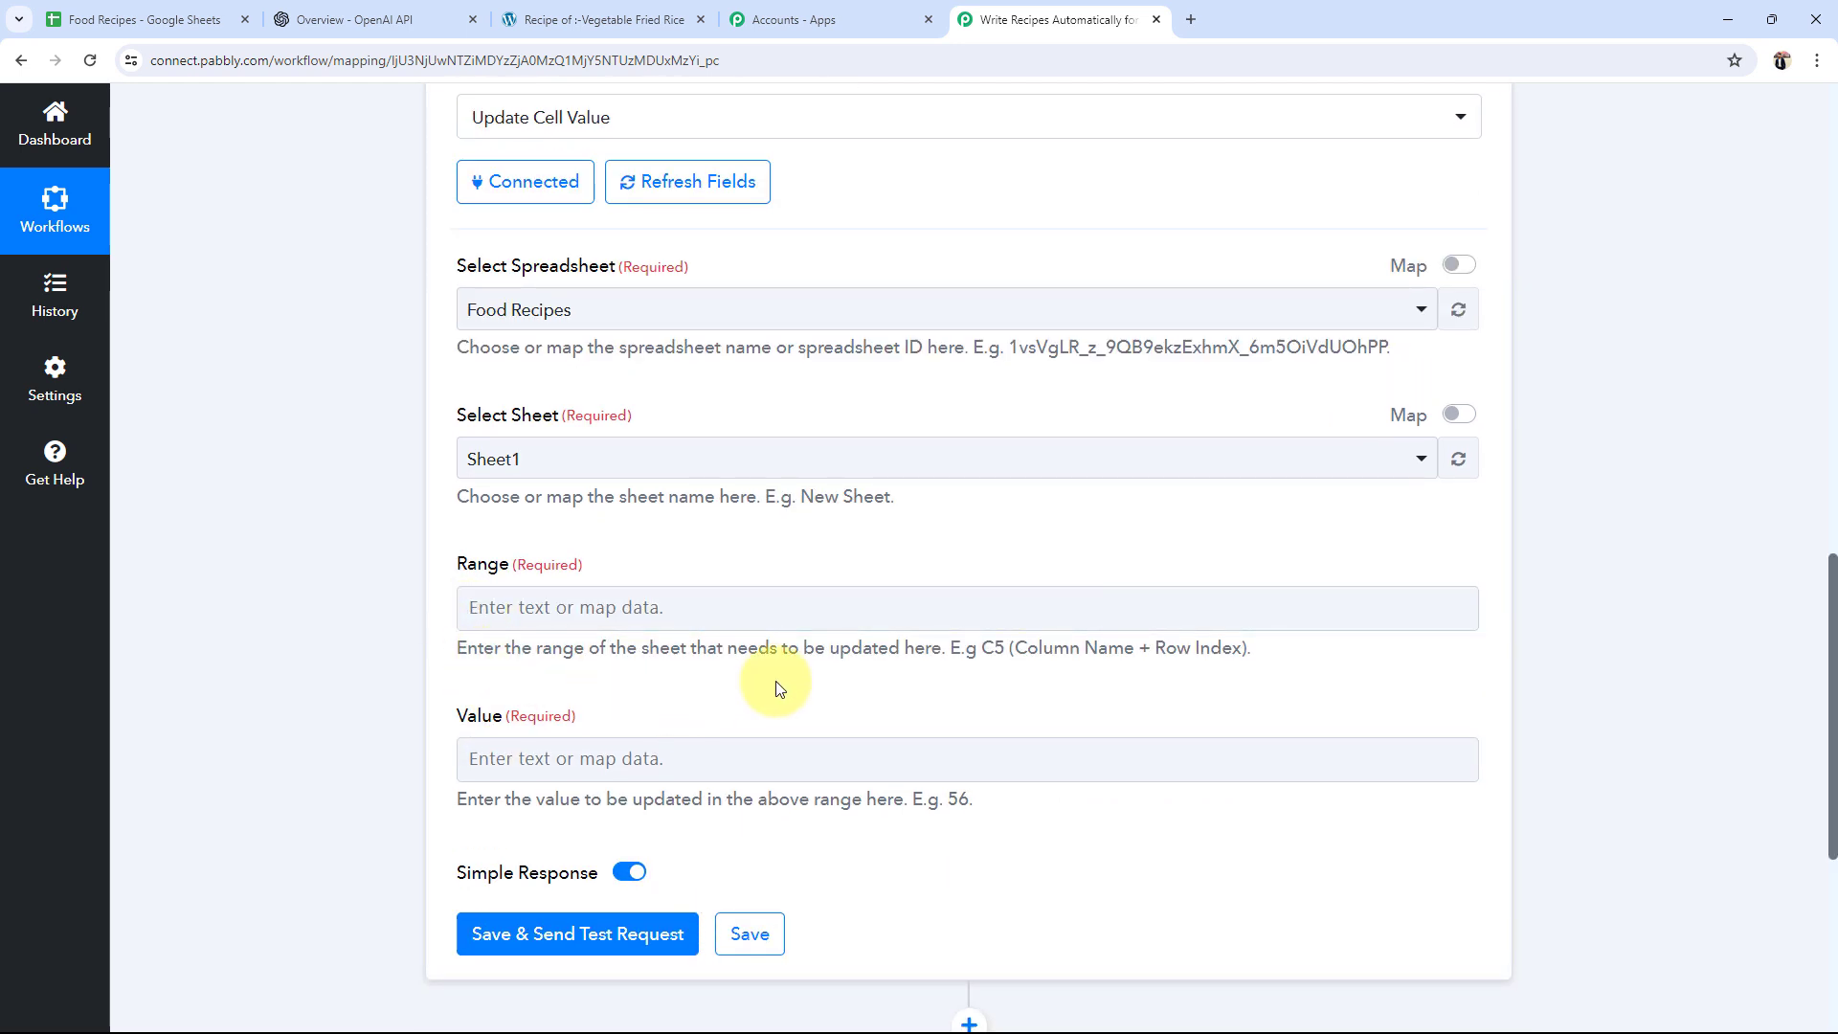
drag(977, 648, 1264, 648)
click(670, 654)
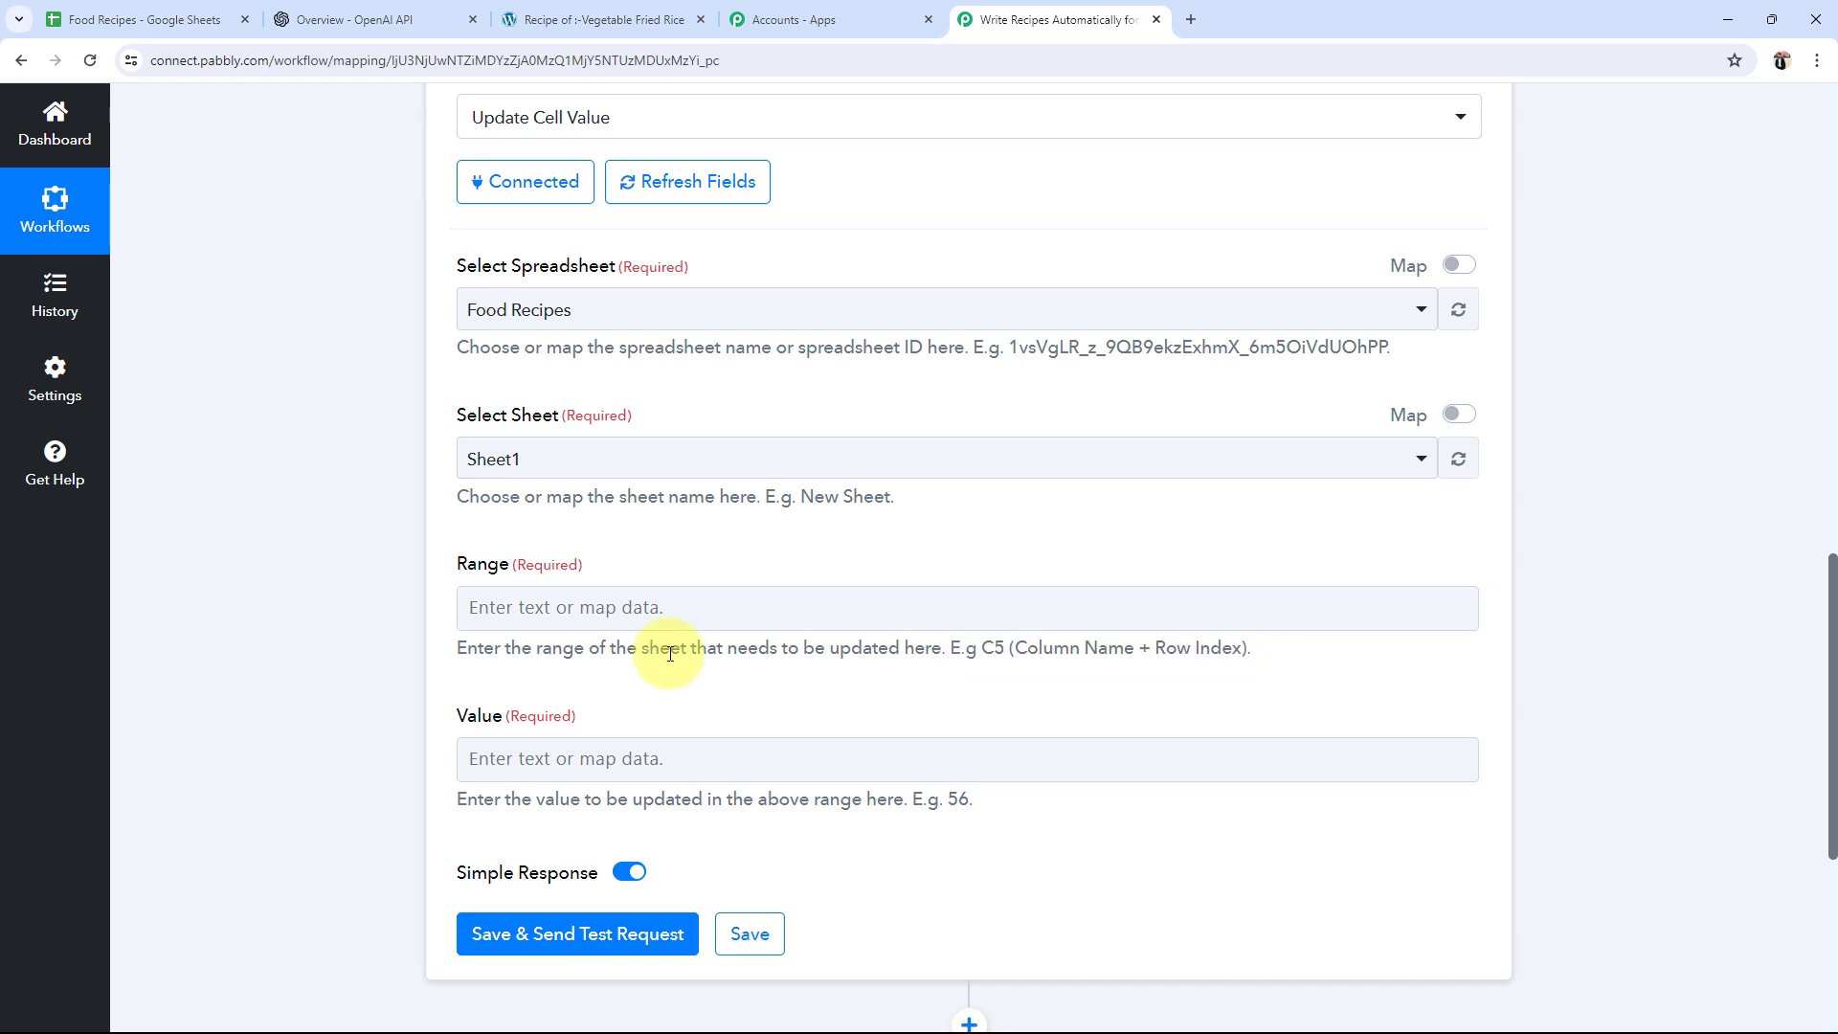
click(144, 19)
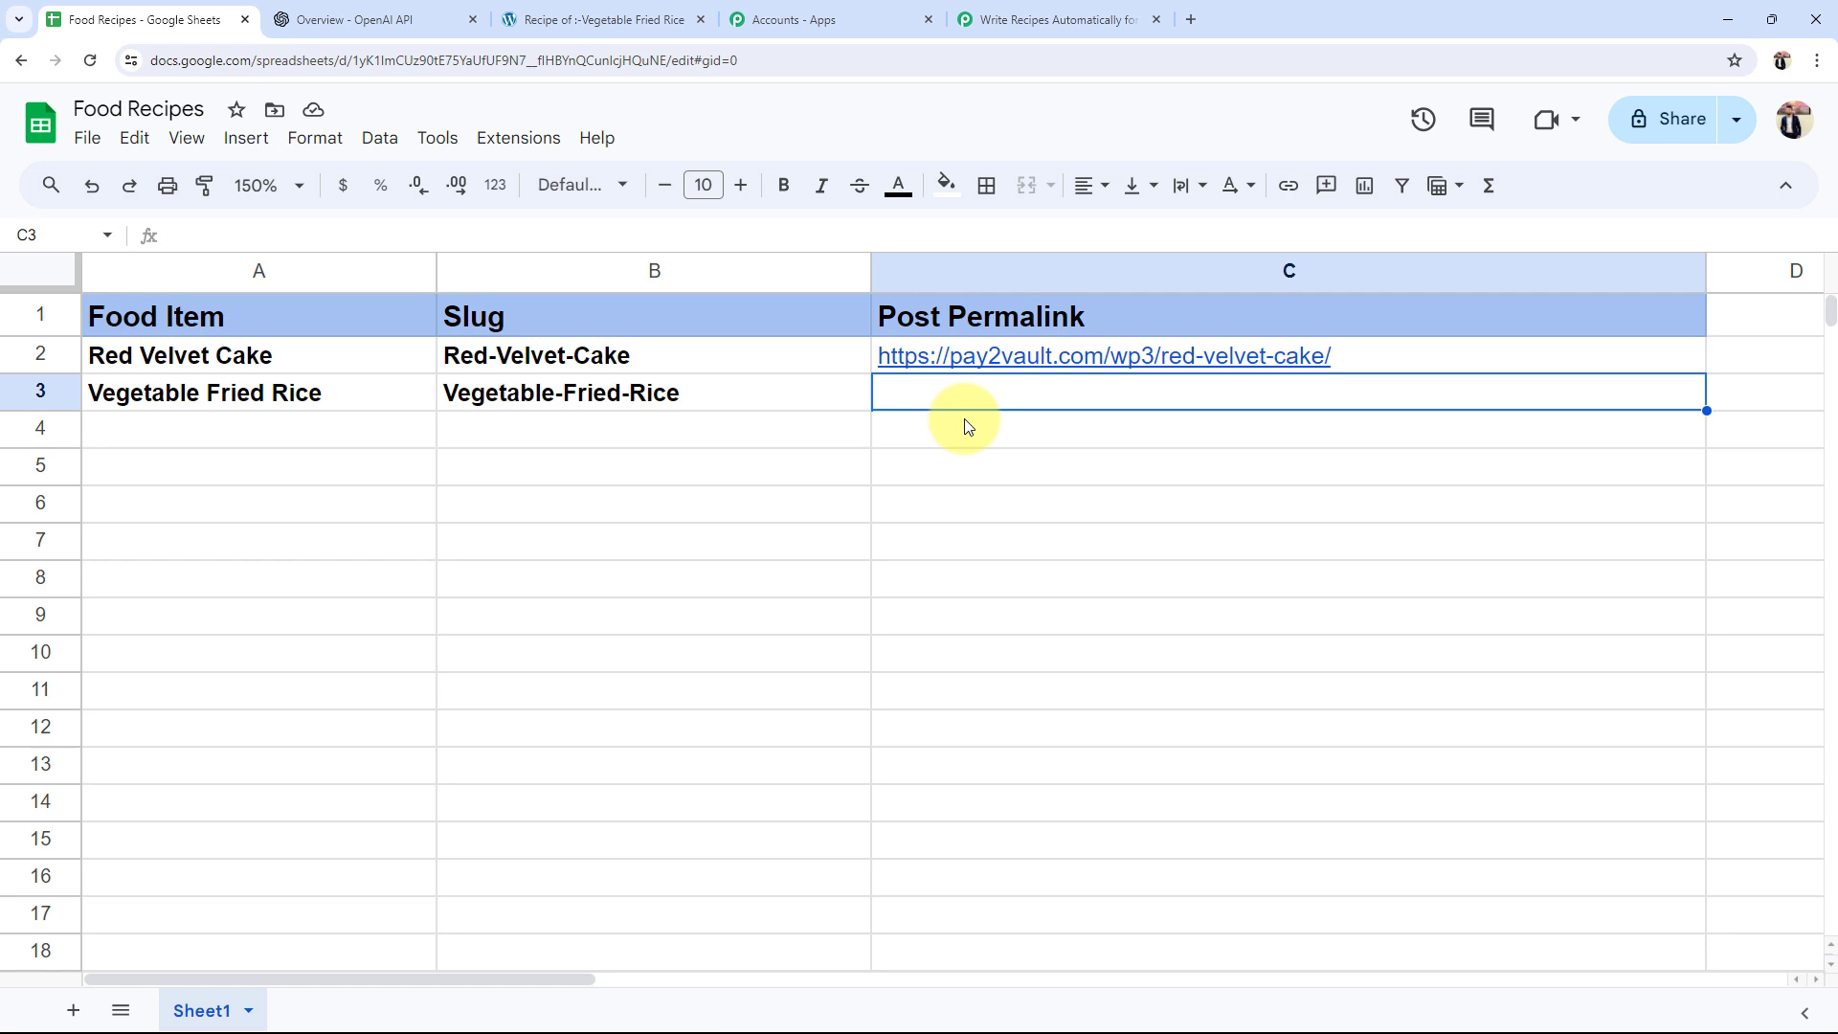
click(1025, 19)
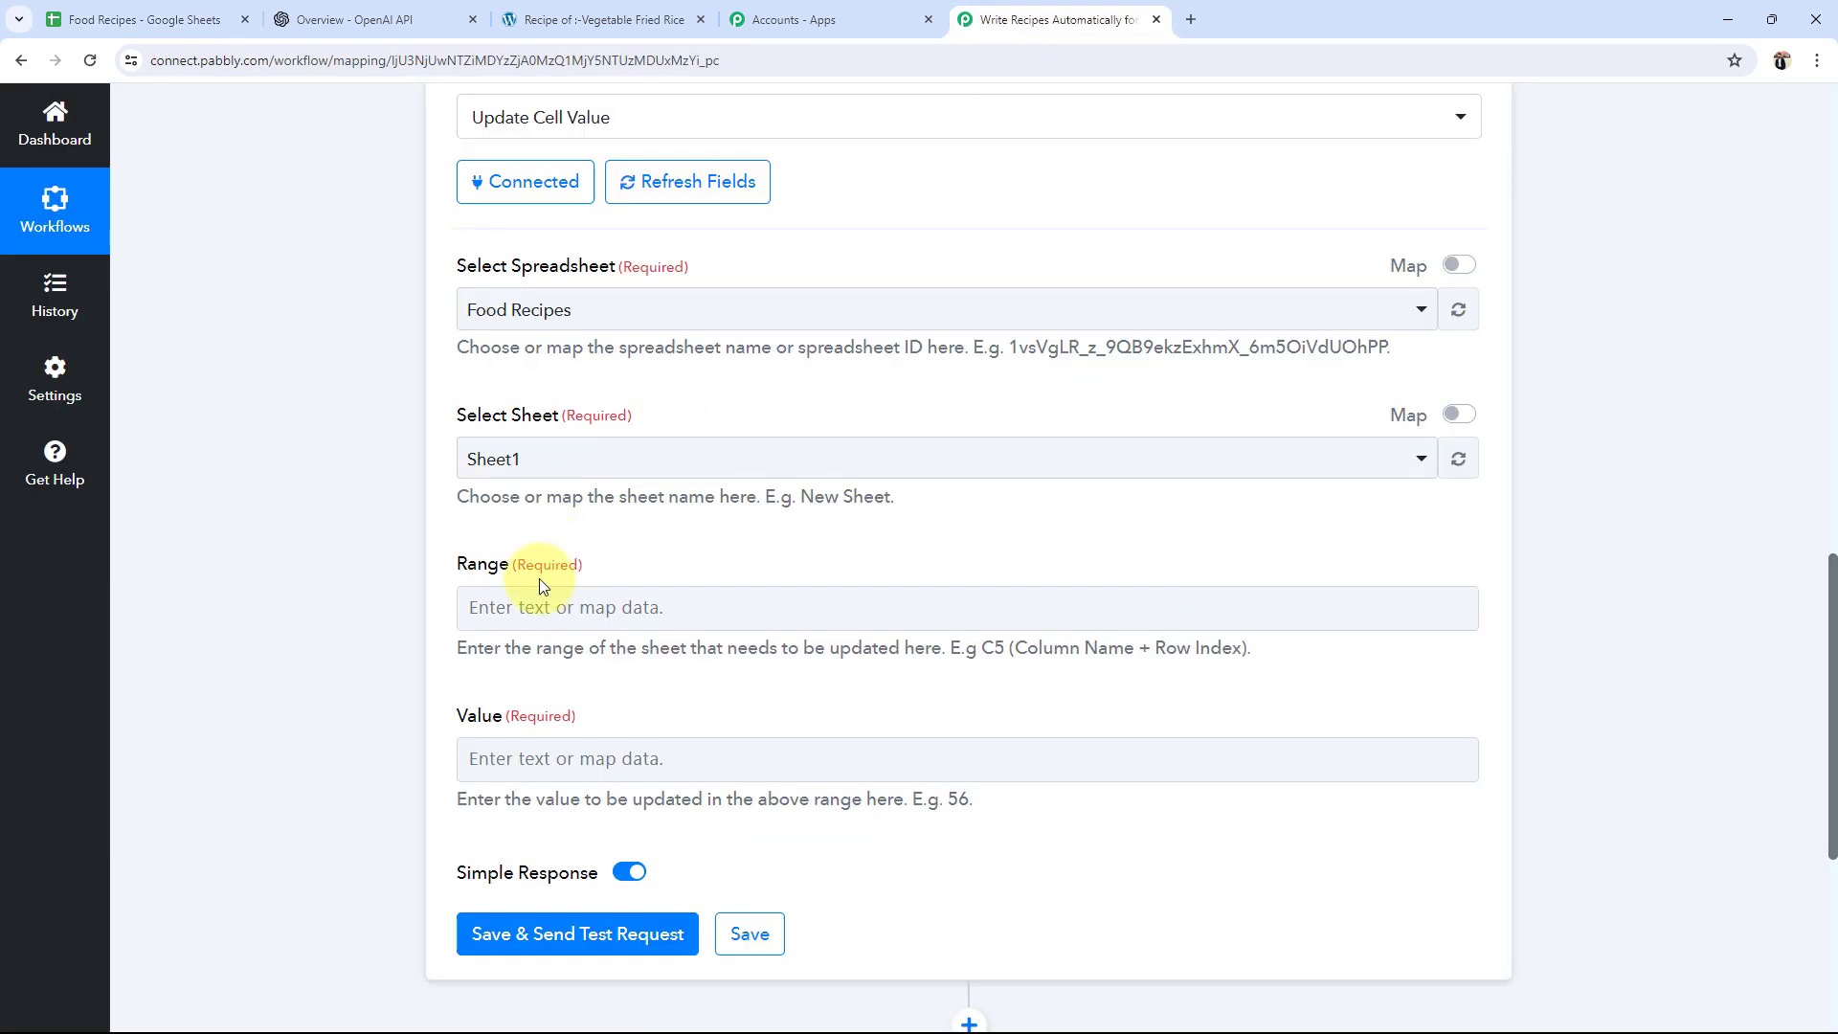
click(538, 591)
text(C)
click(300, 623)
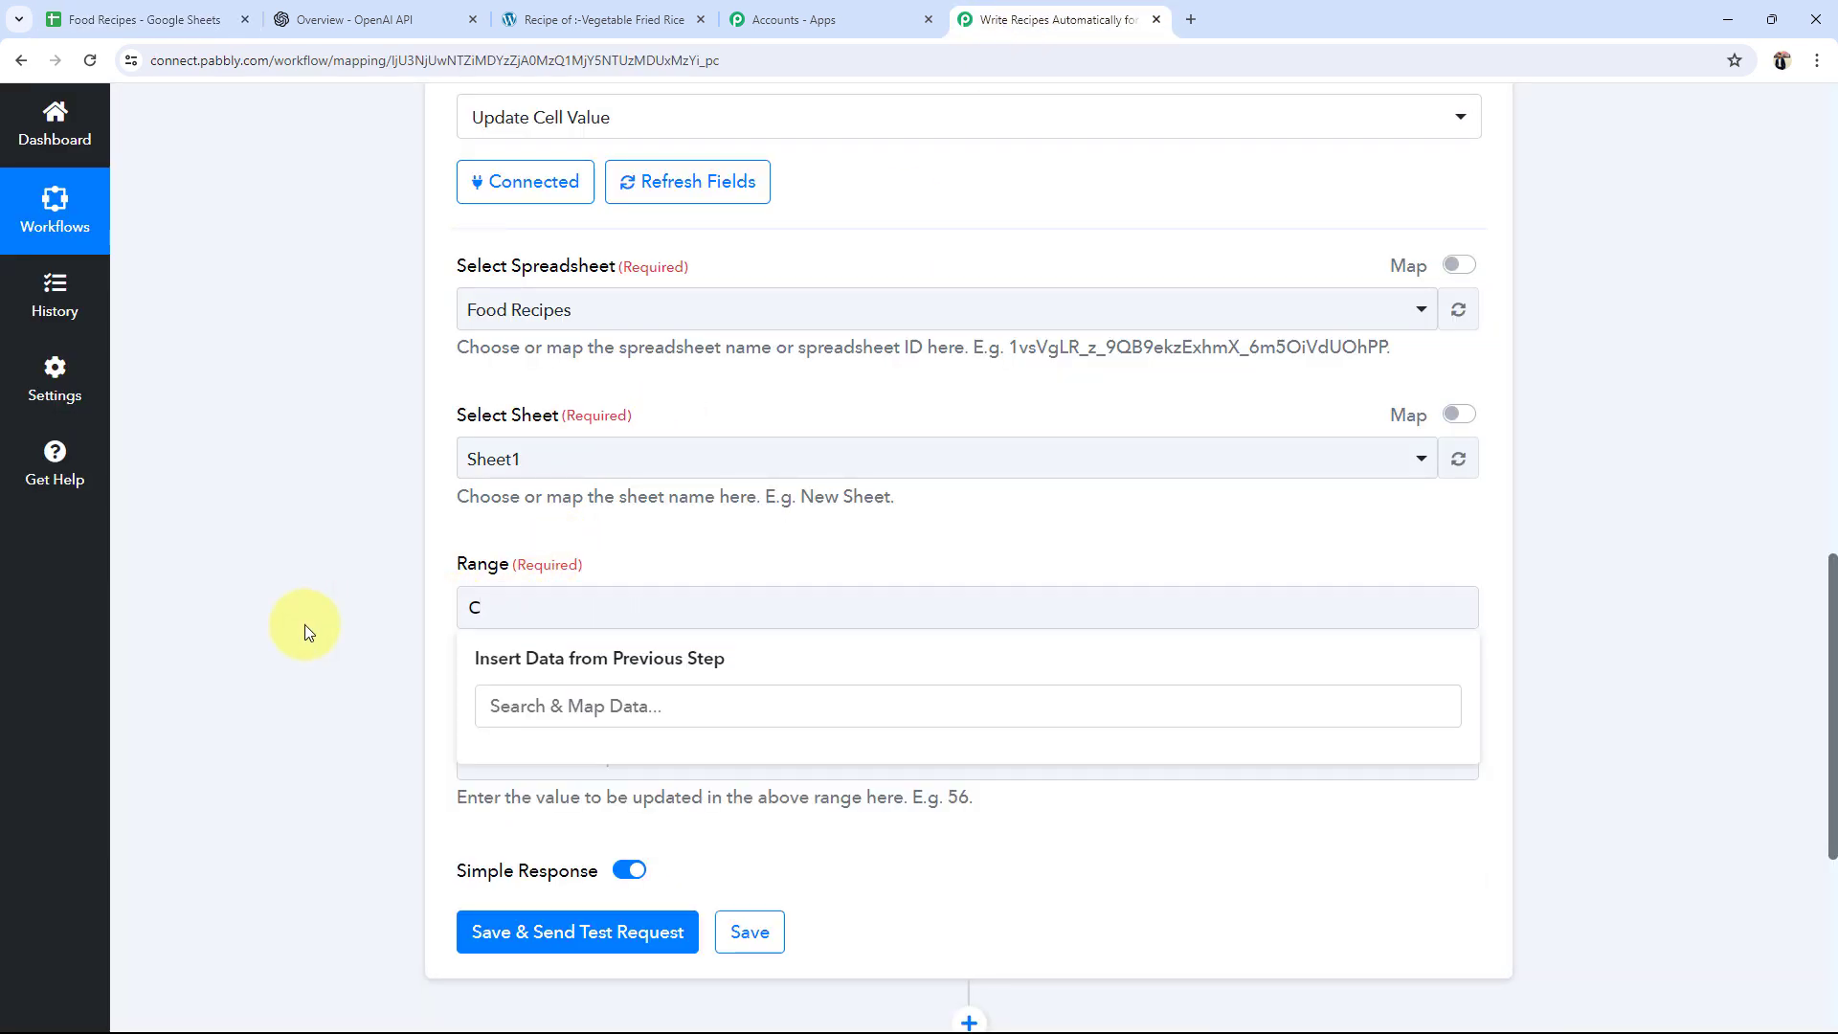
Step: Review the Food Recipes rows, and append RowIndex from the New or Updated Spreadsheet Row trigger to the C in Range
click(143, 19)
click(239, 464)
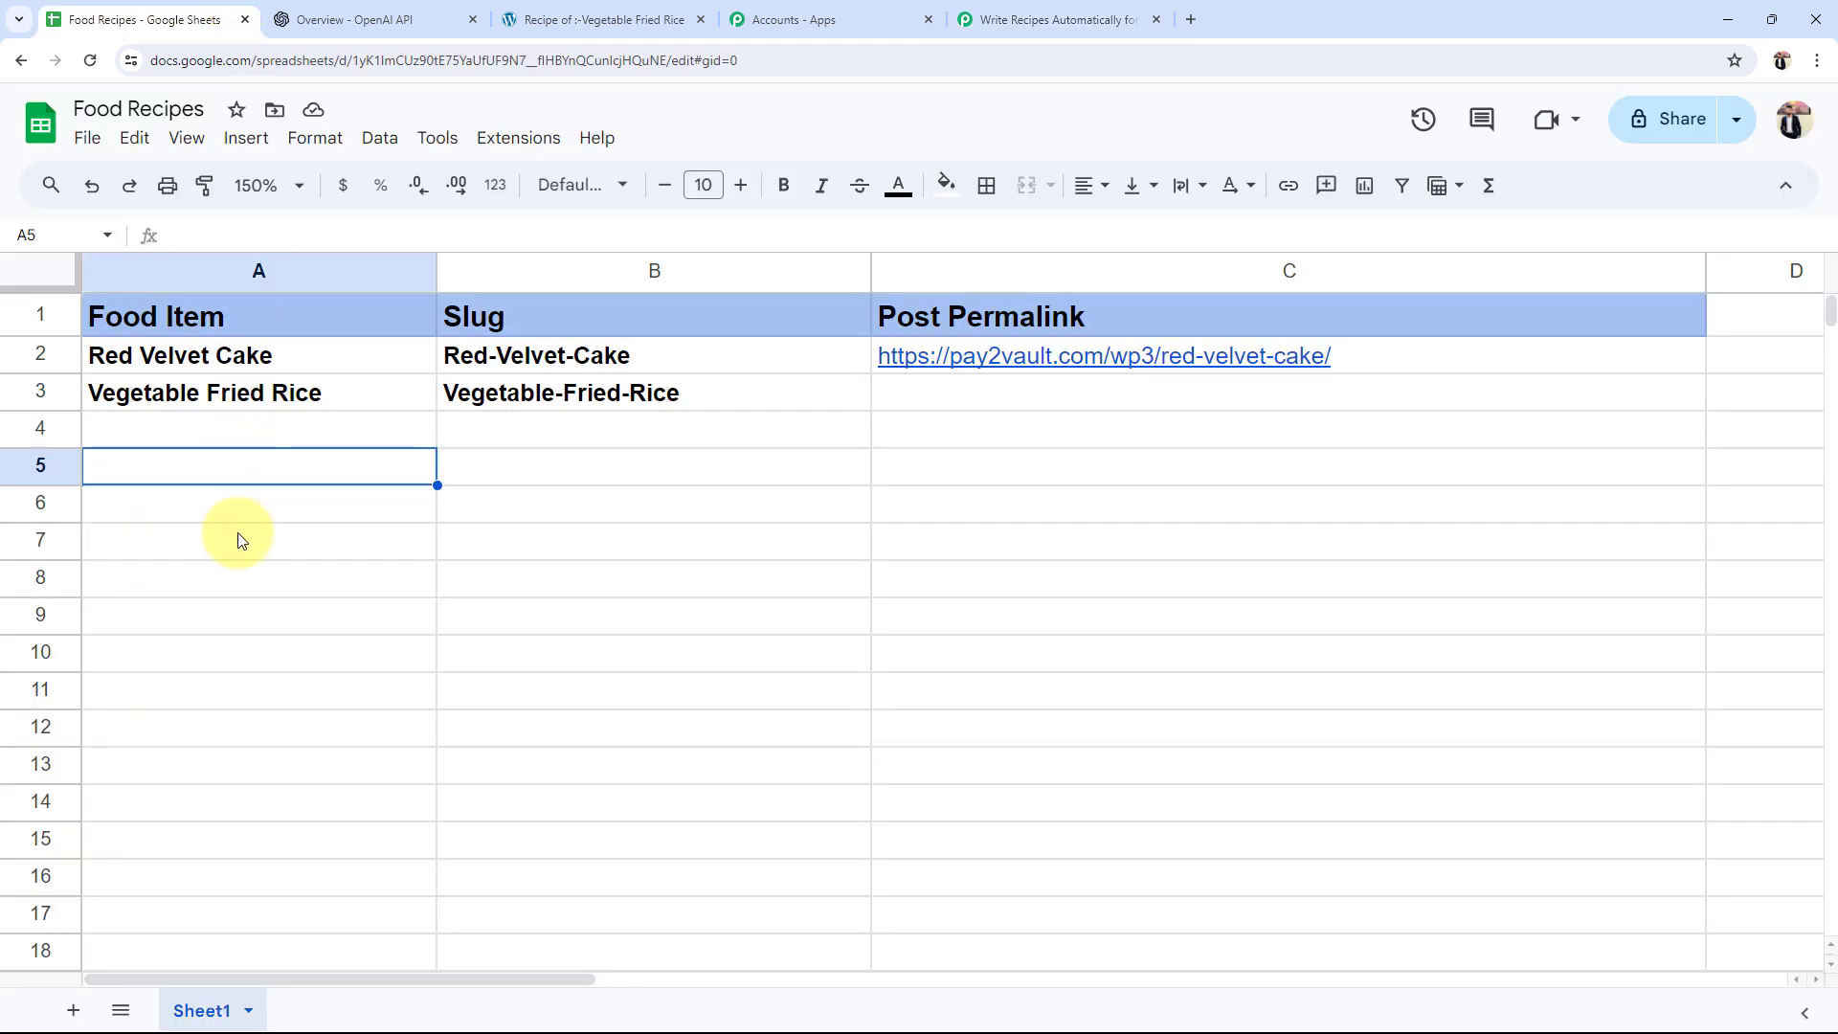
click(238, 574)
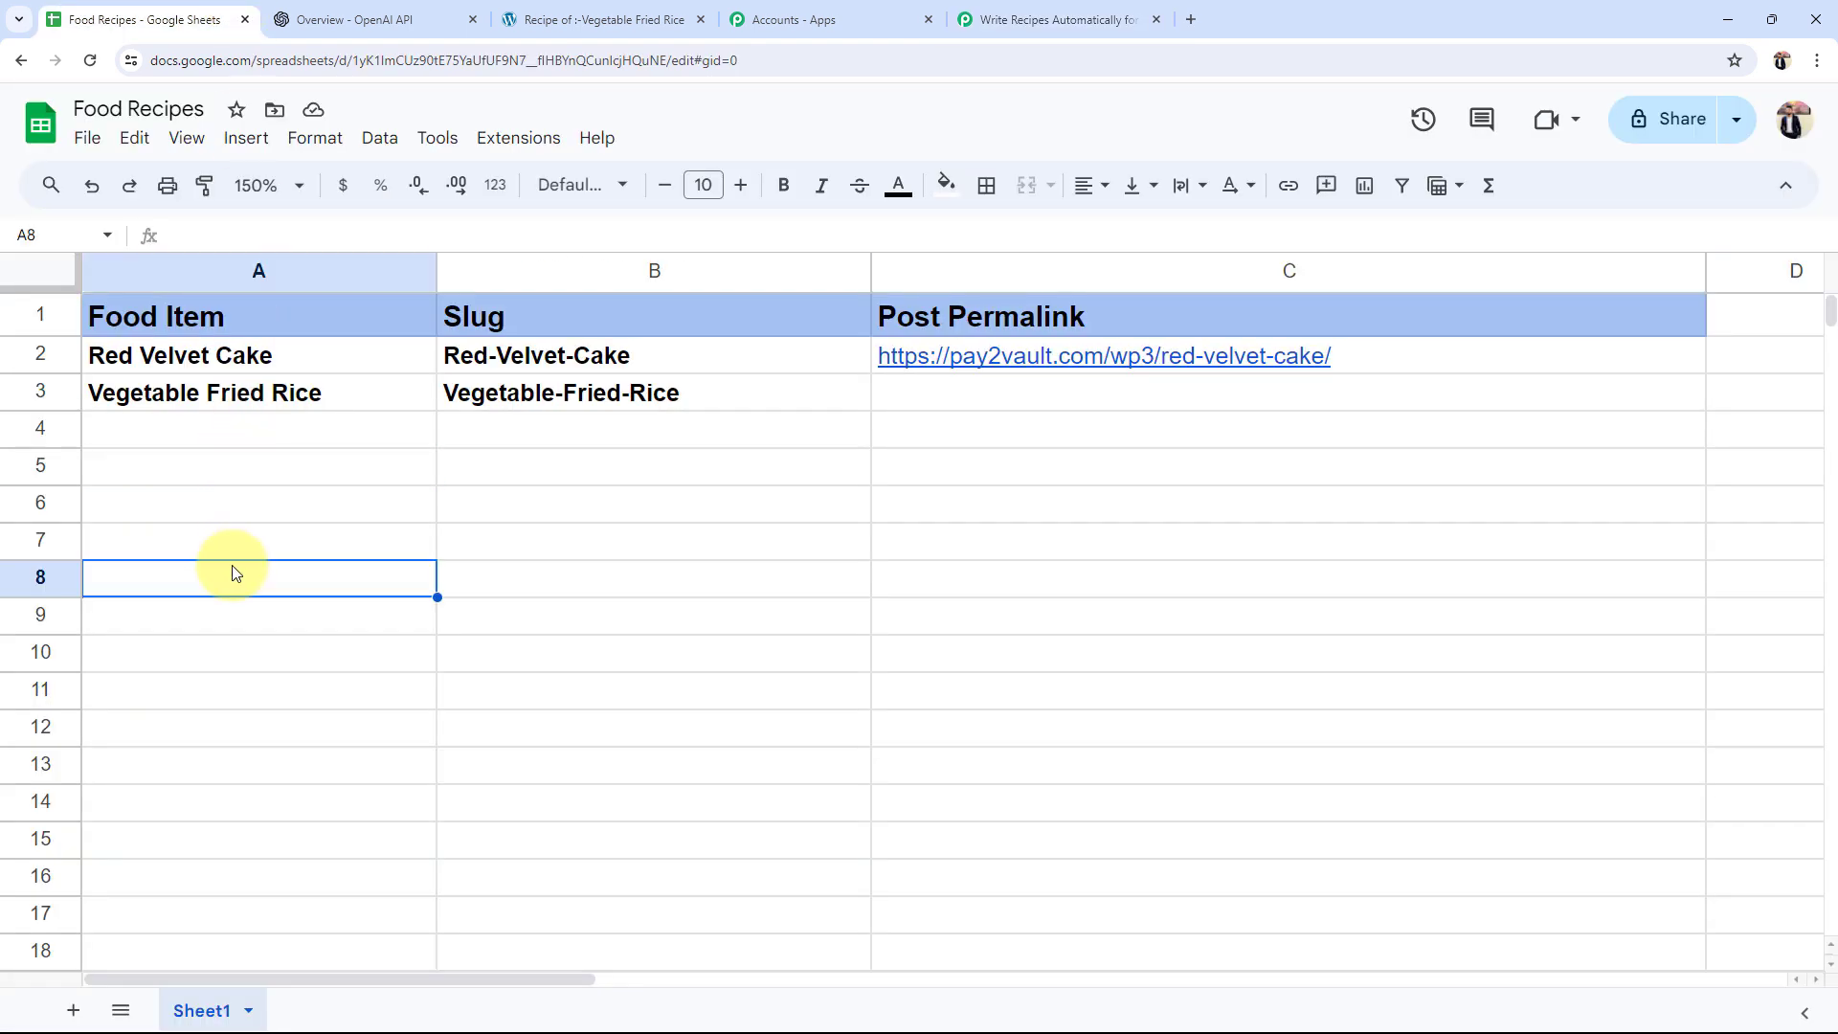
click(172, 484)
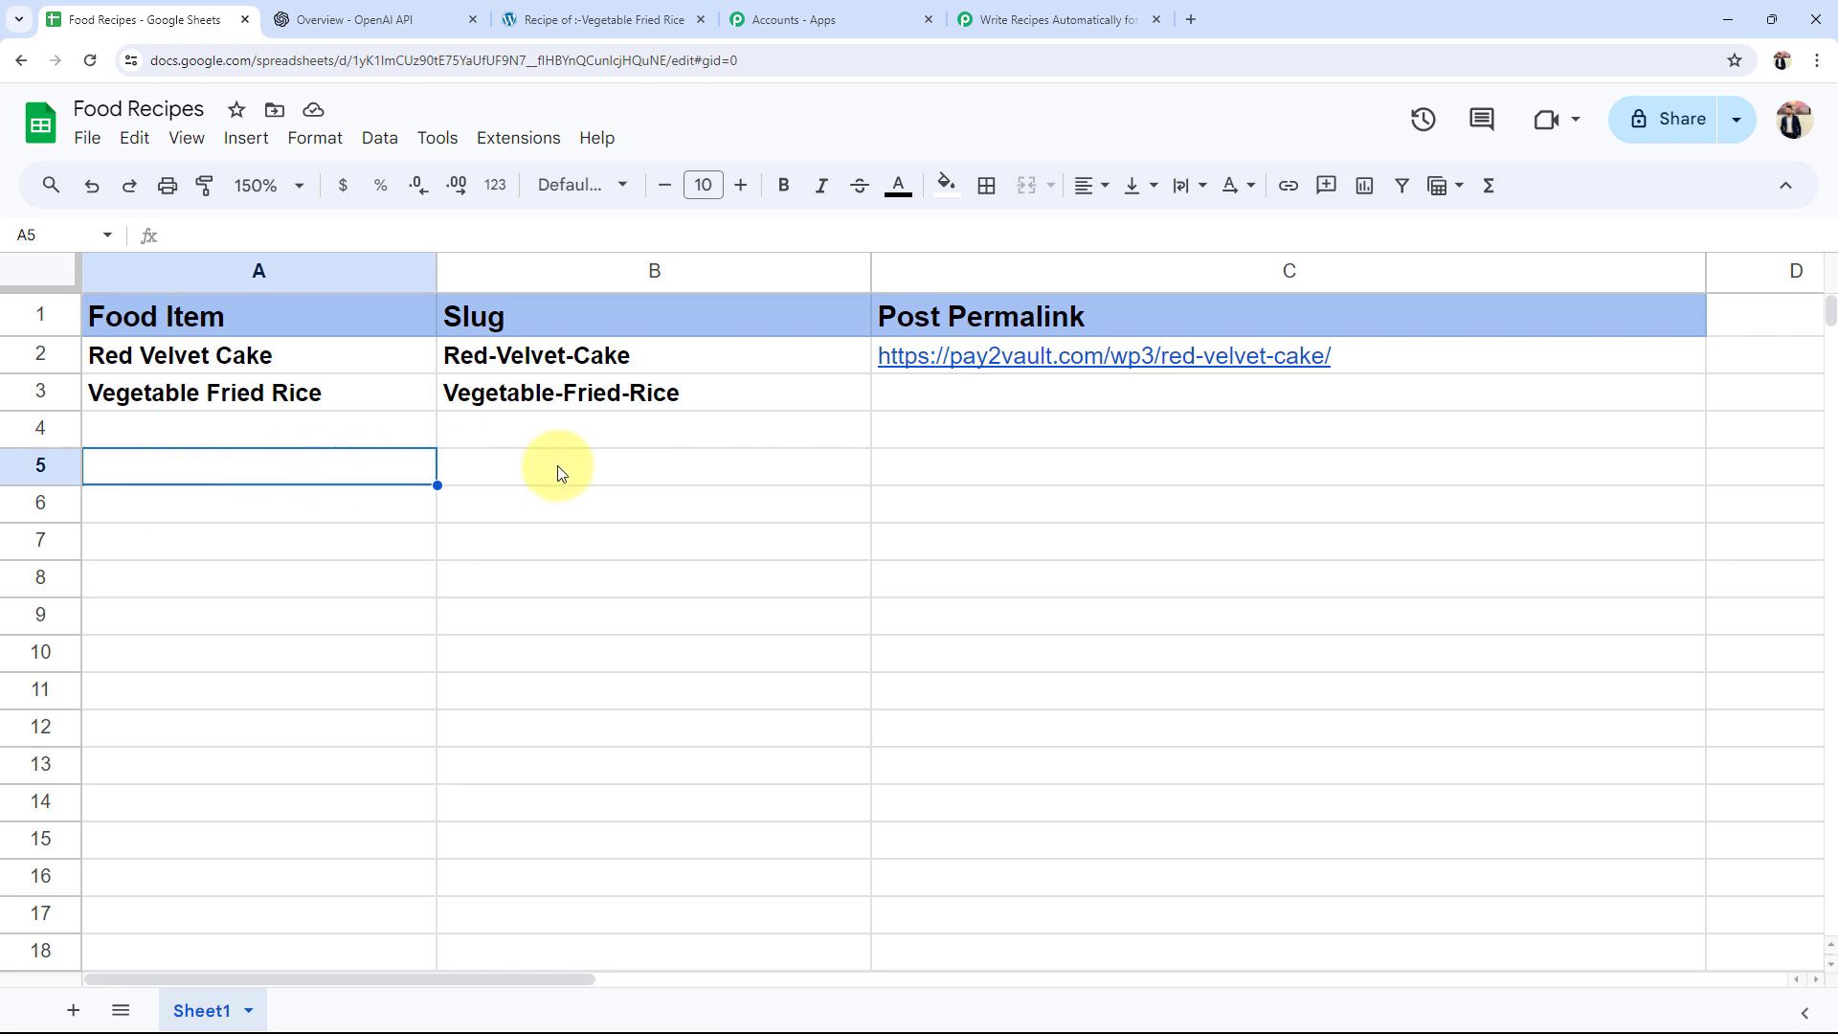
click(932, 471)
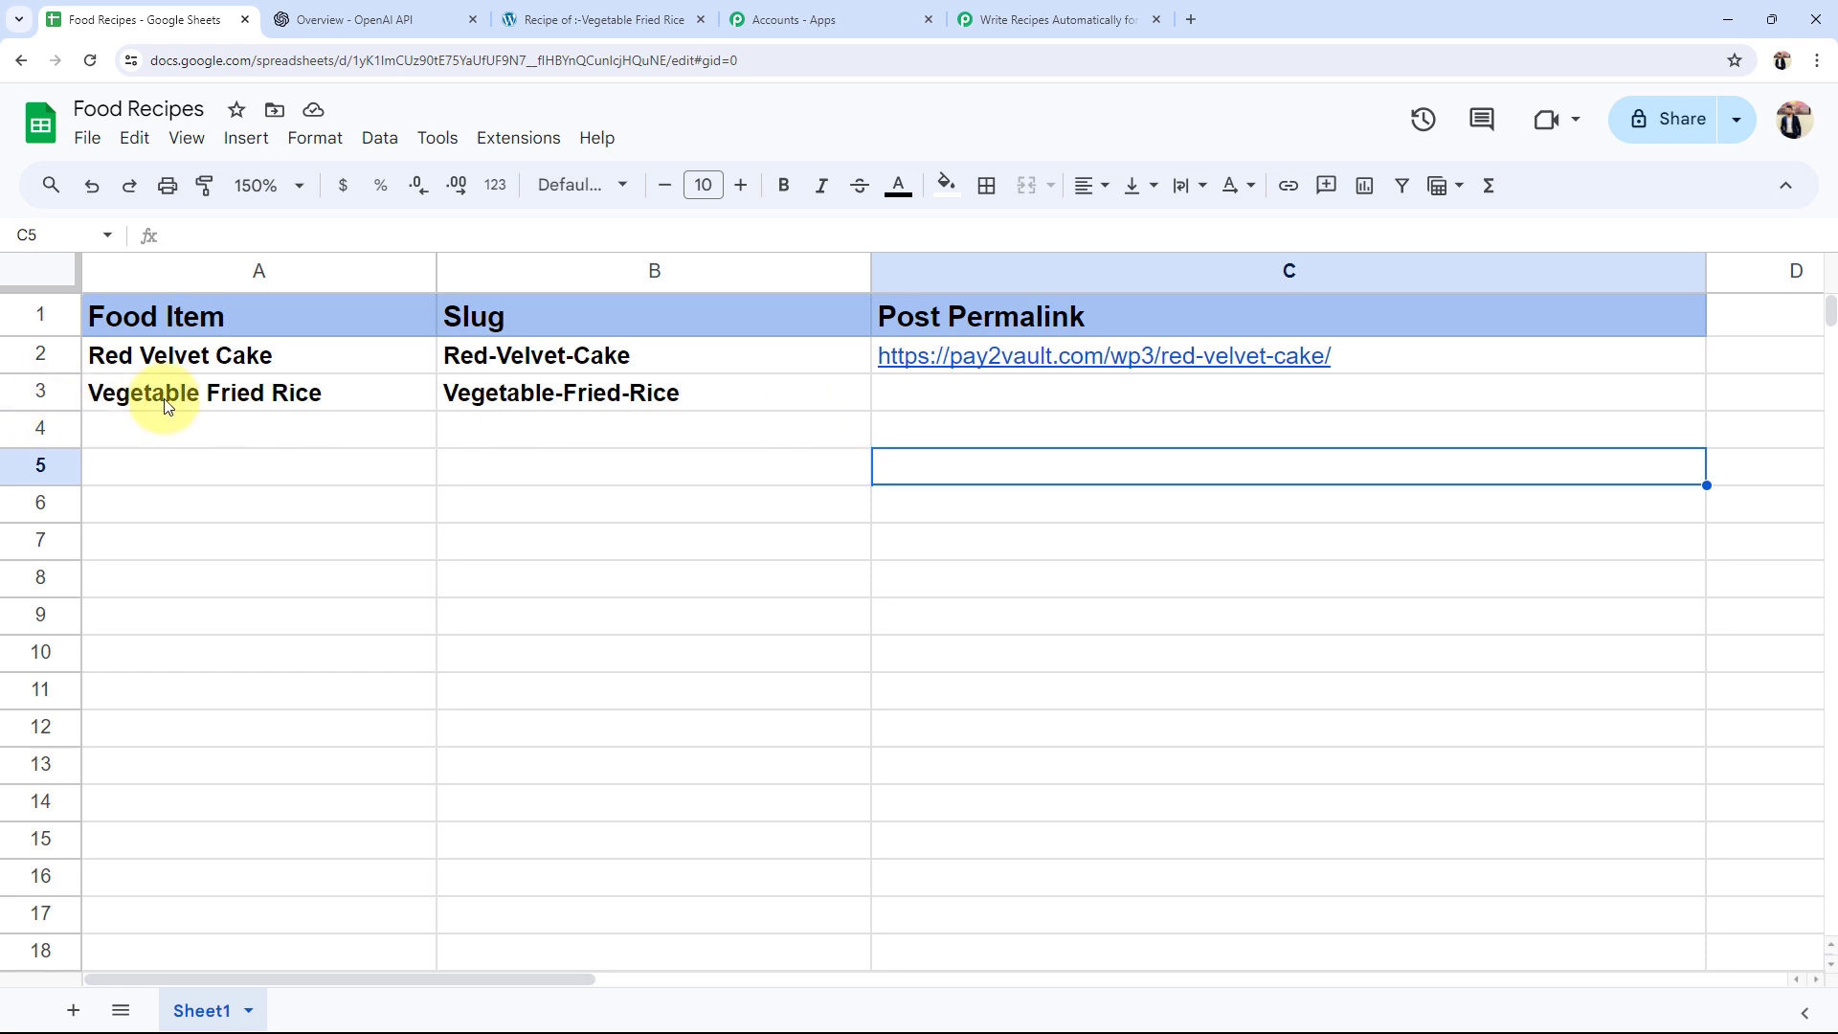
click(1053, 19)
click(514, 605)
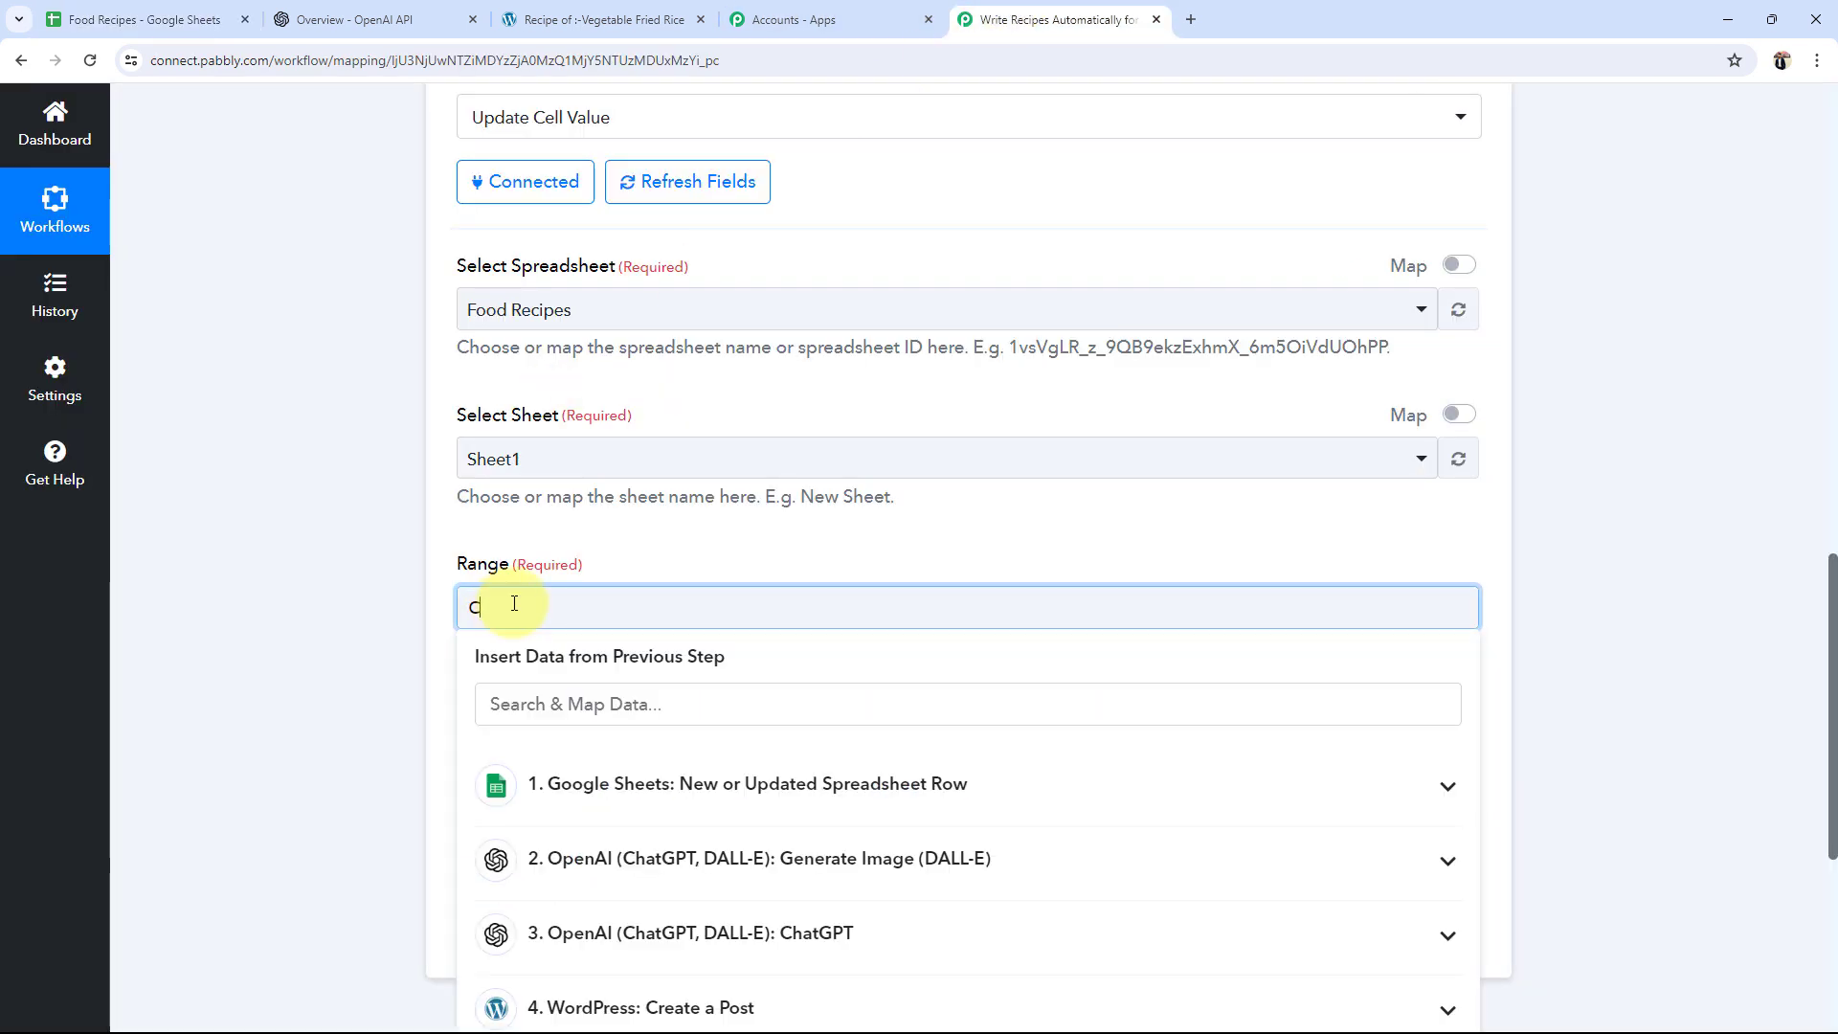
click(550, 786)
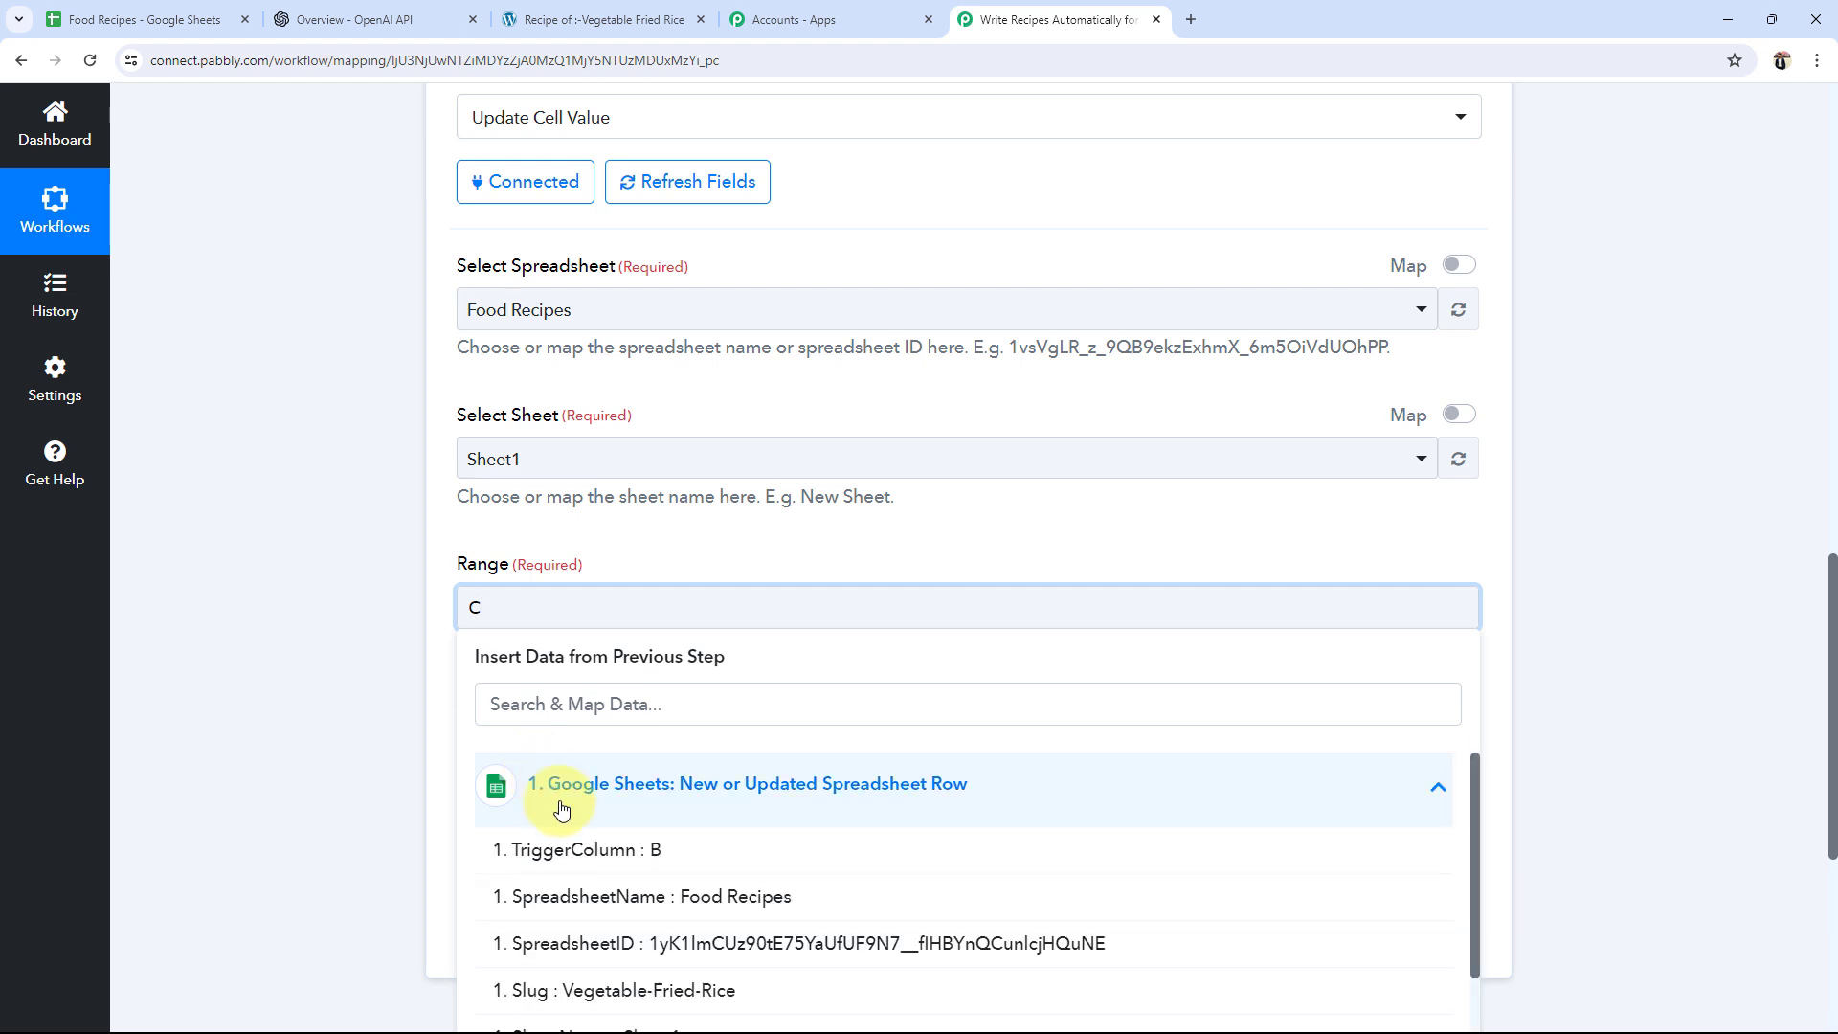
scroll(560, 924, down, 3)
click(545, 946)
click(354, 597)
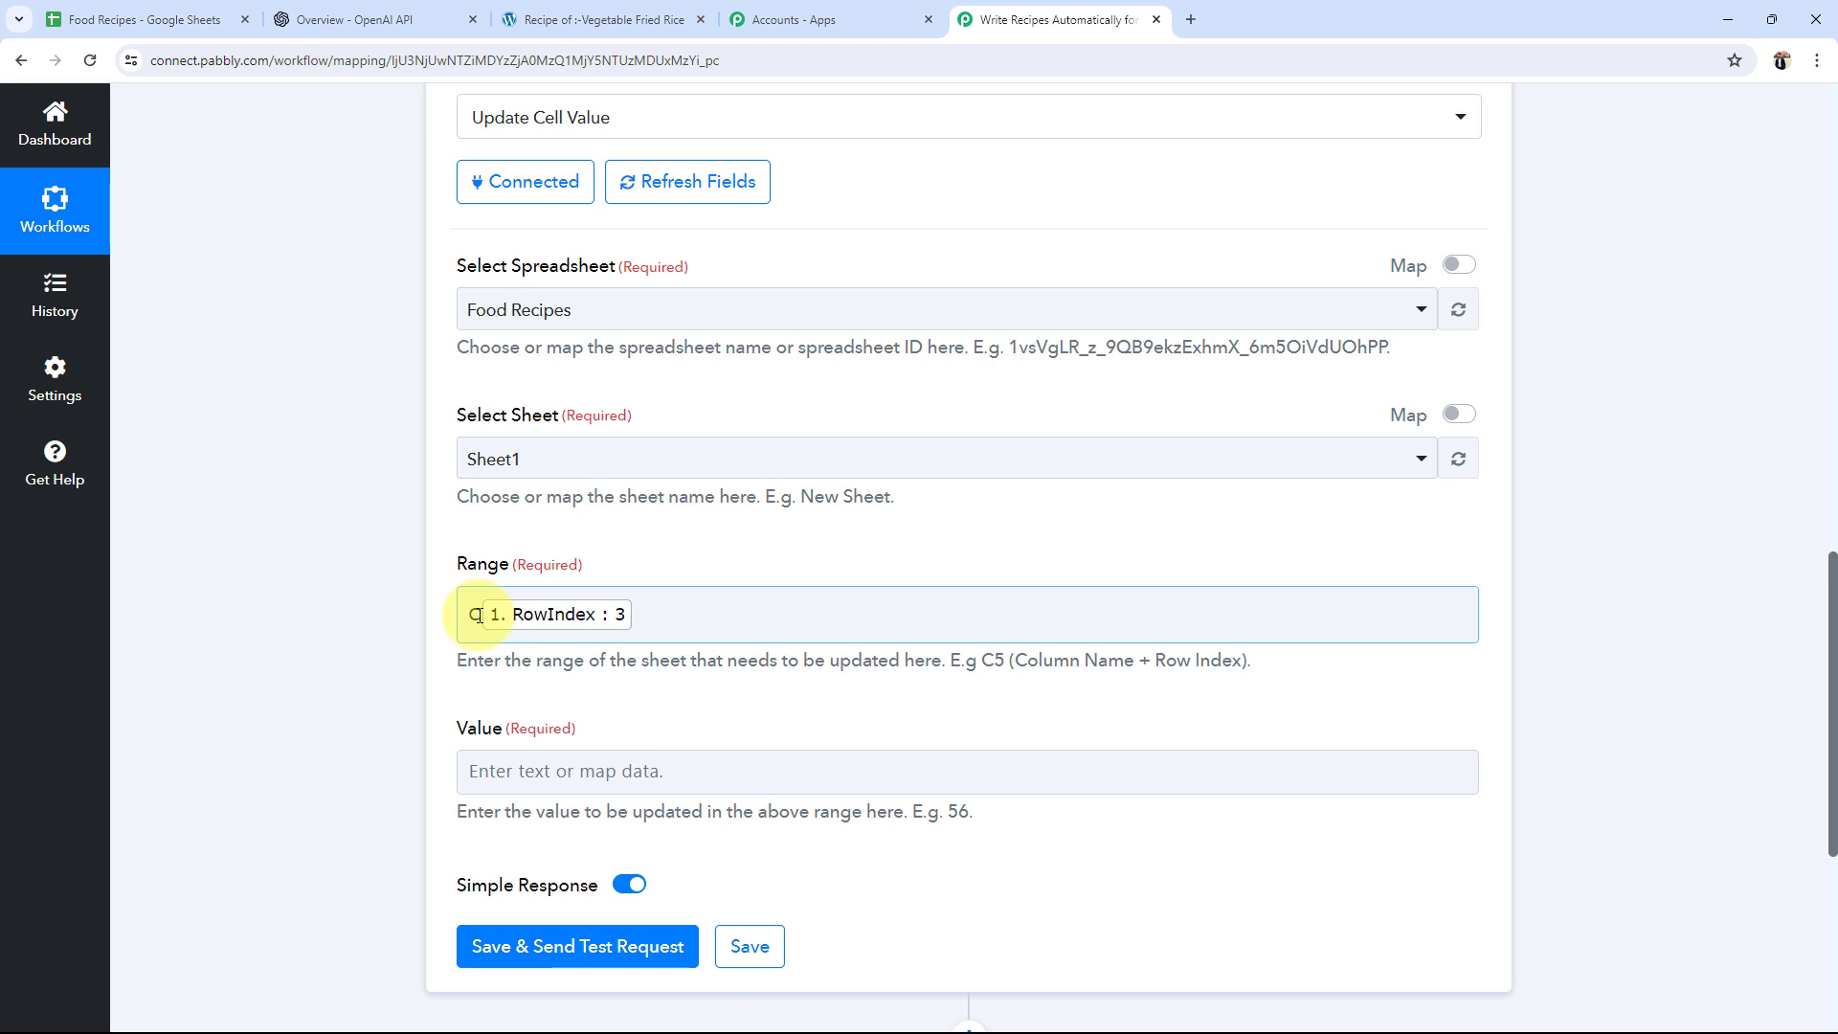
Step: Switch to the Food Recipes sheet and check the Vegetable Fried Rice row against the Post Permalink column
click(153, 19)
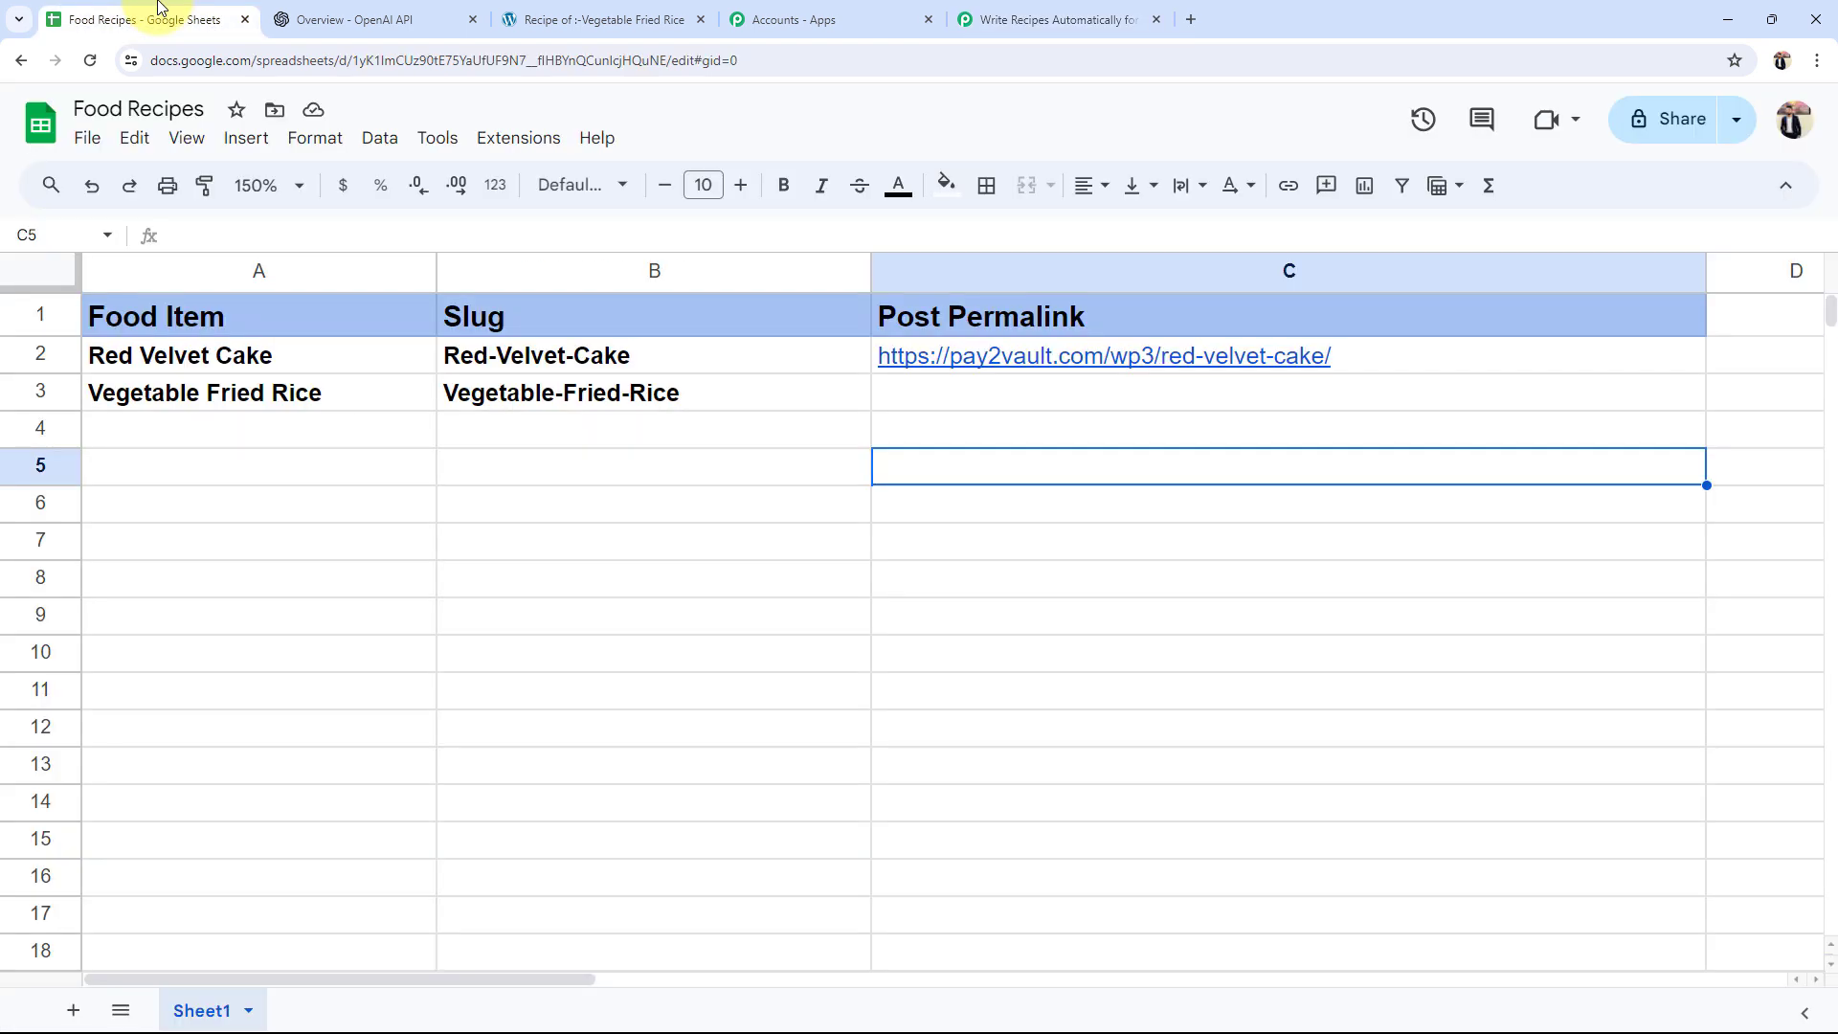
click(934, 386)
click(685, 488)
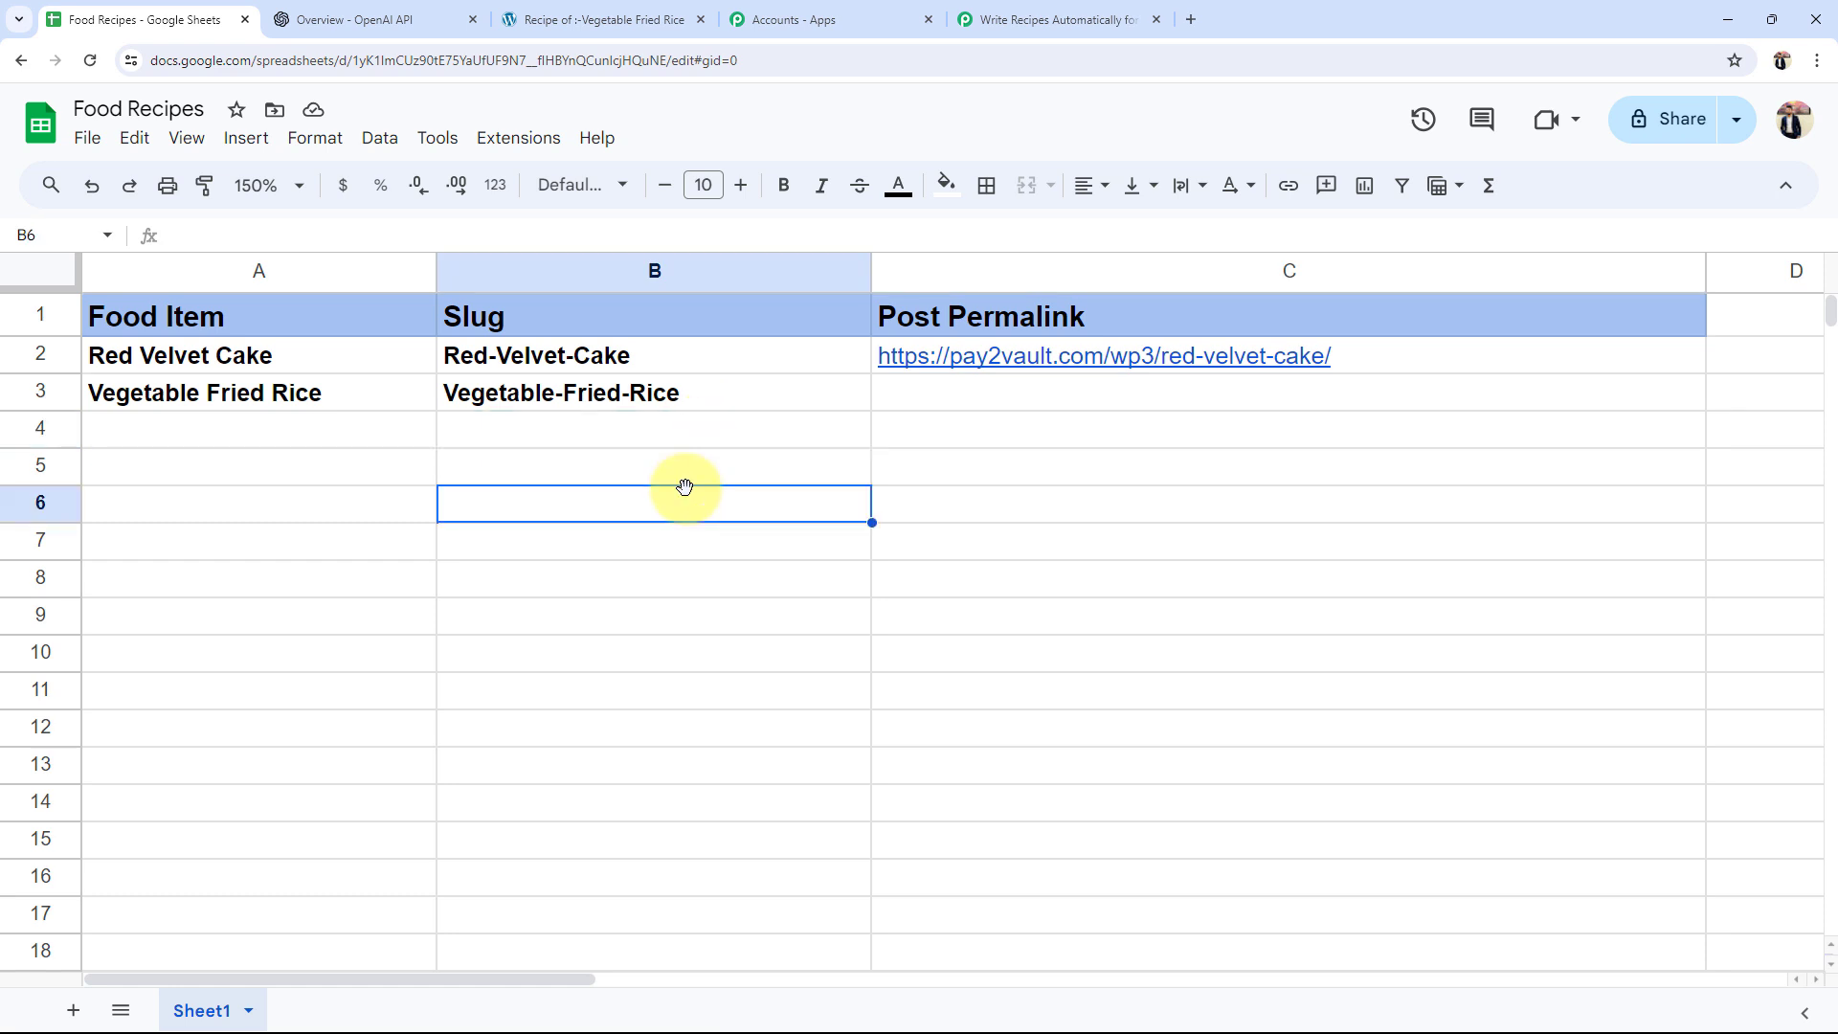
click(666, 555)
click(673, 656)
click(1196, 279)
click(633, 603)
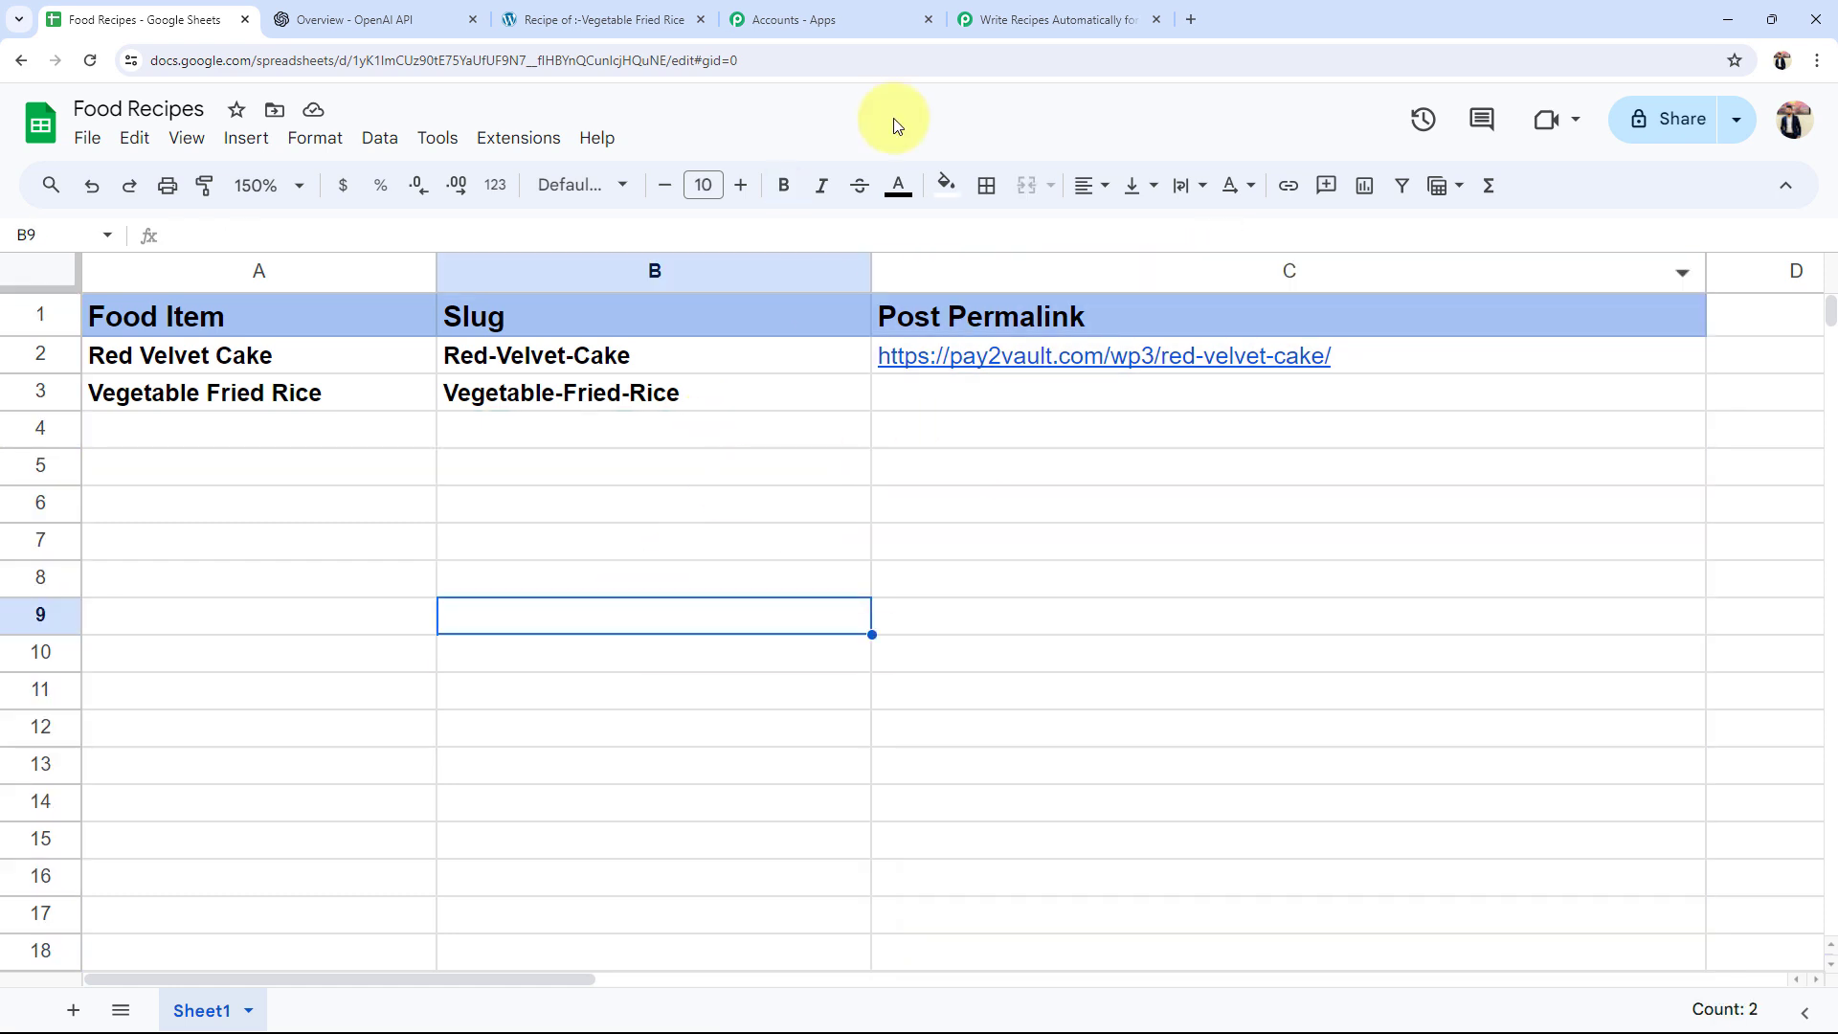
Step: Back in Pabbly Connect, map Link from the WordPress Create a Post response into Value, and save and send the test request
click(1048, 19)
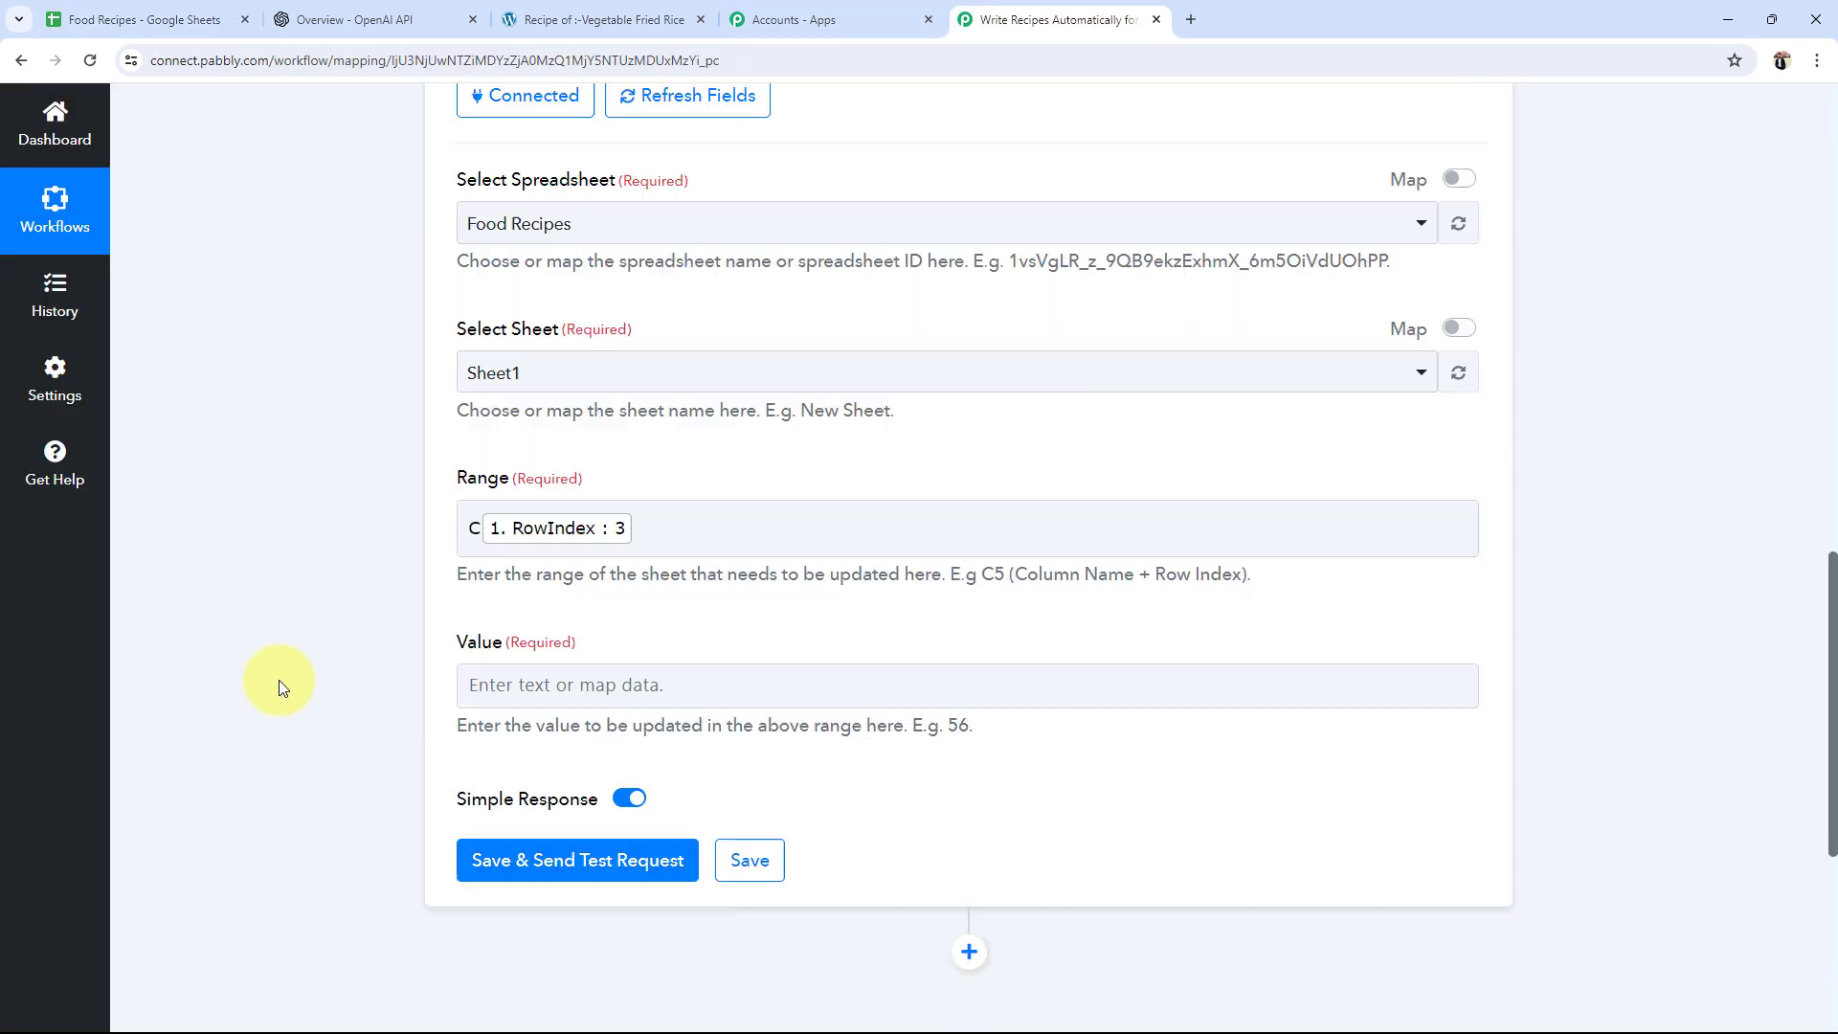
scroll(279, 681, down, 1)
click(472, 581)
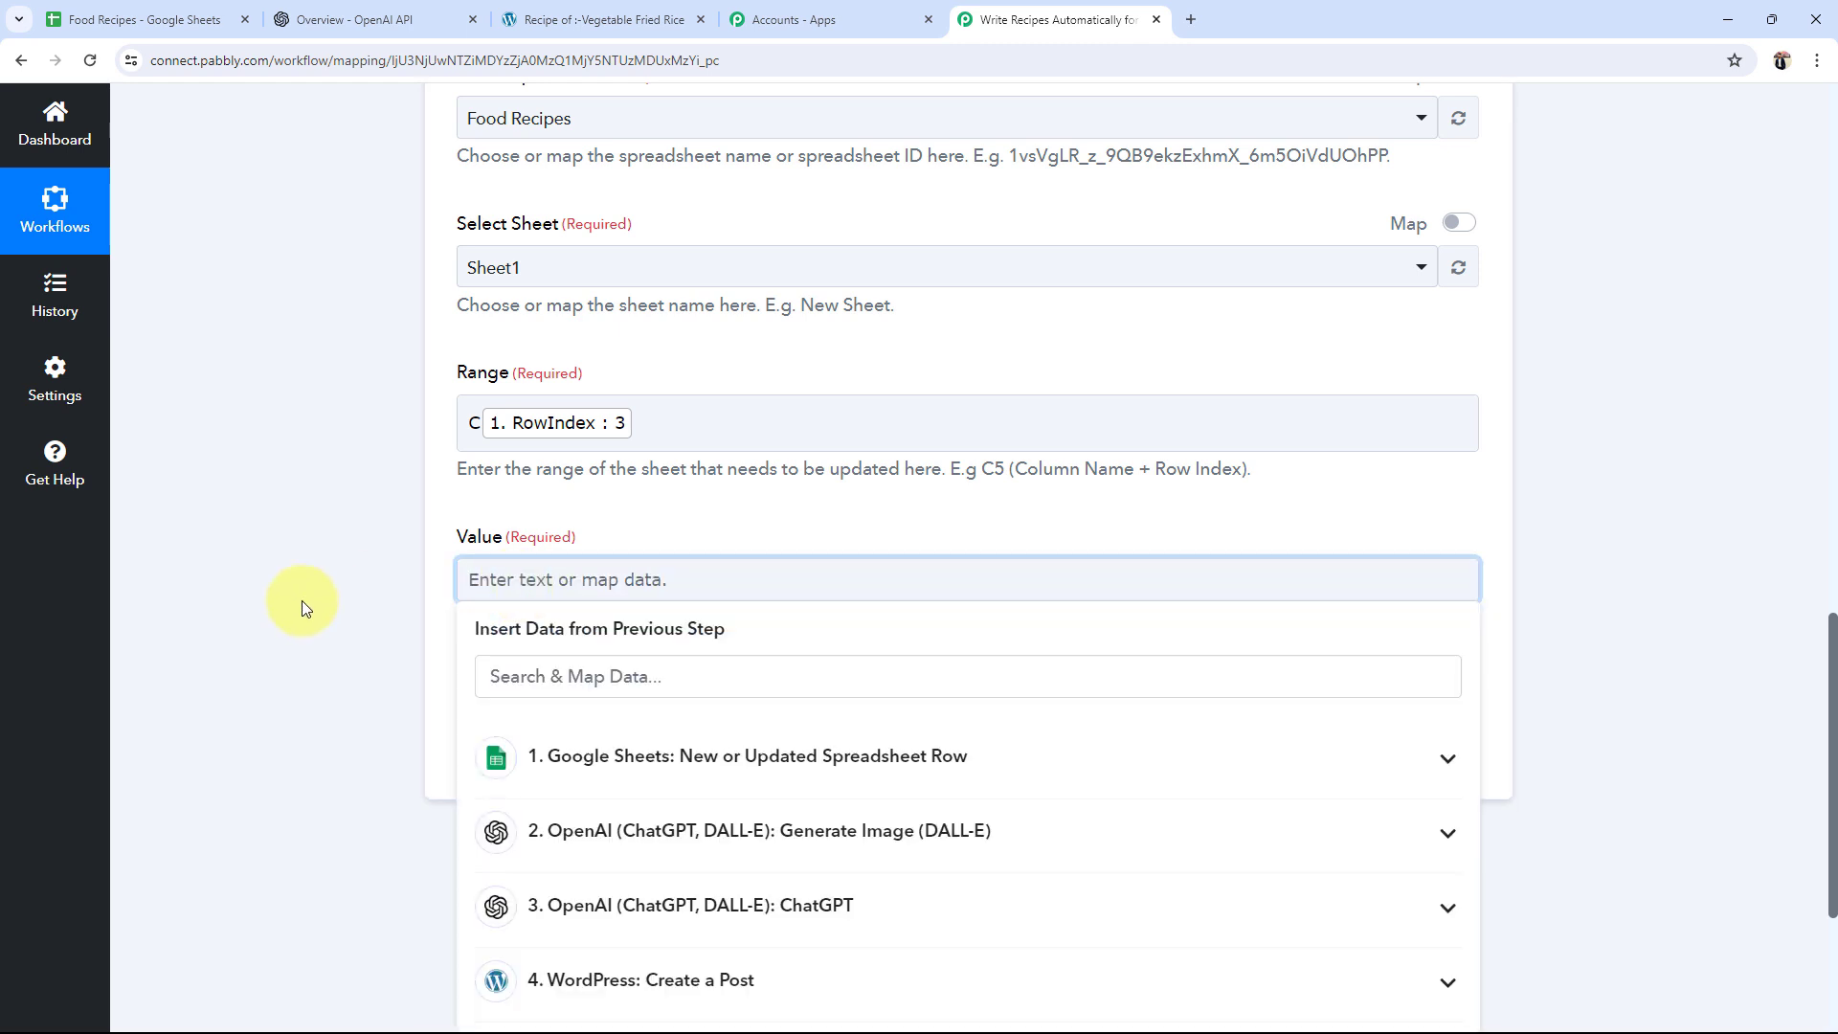
scroll(301, 608, down, 3)
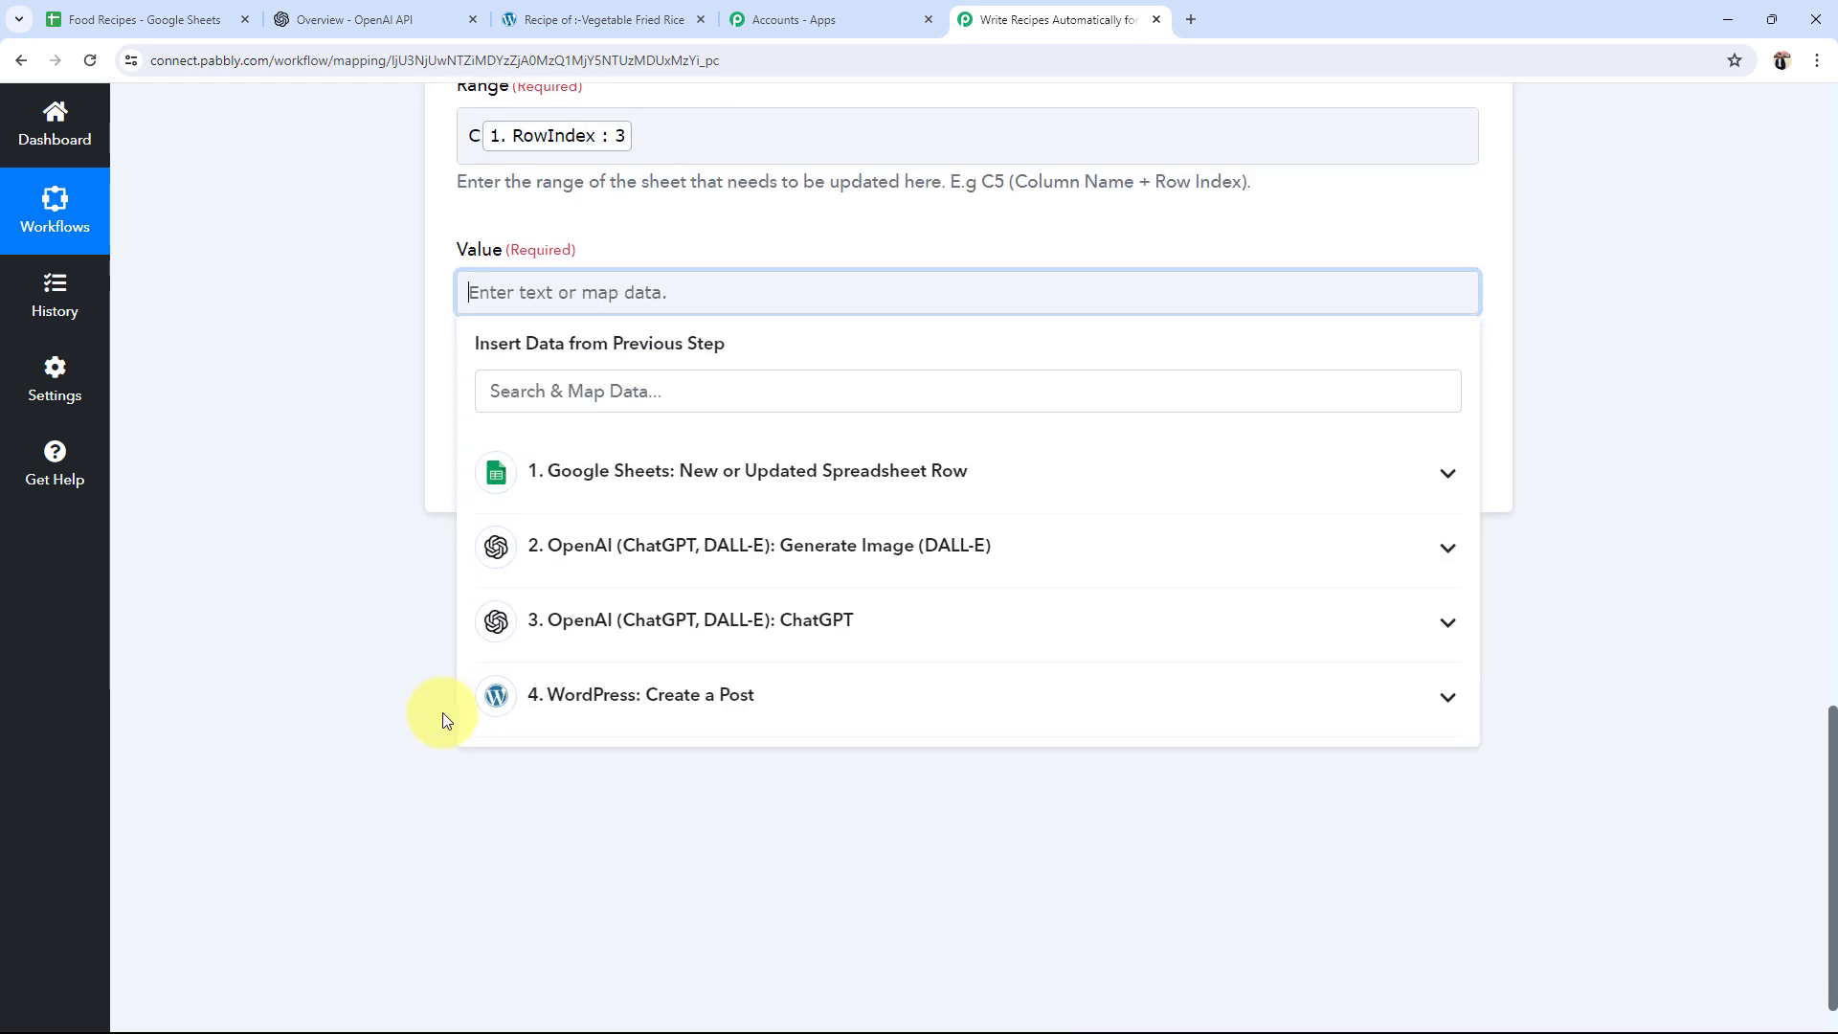
click(582, 702)
click(555, 387)
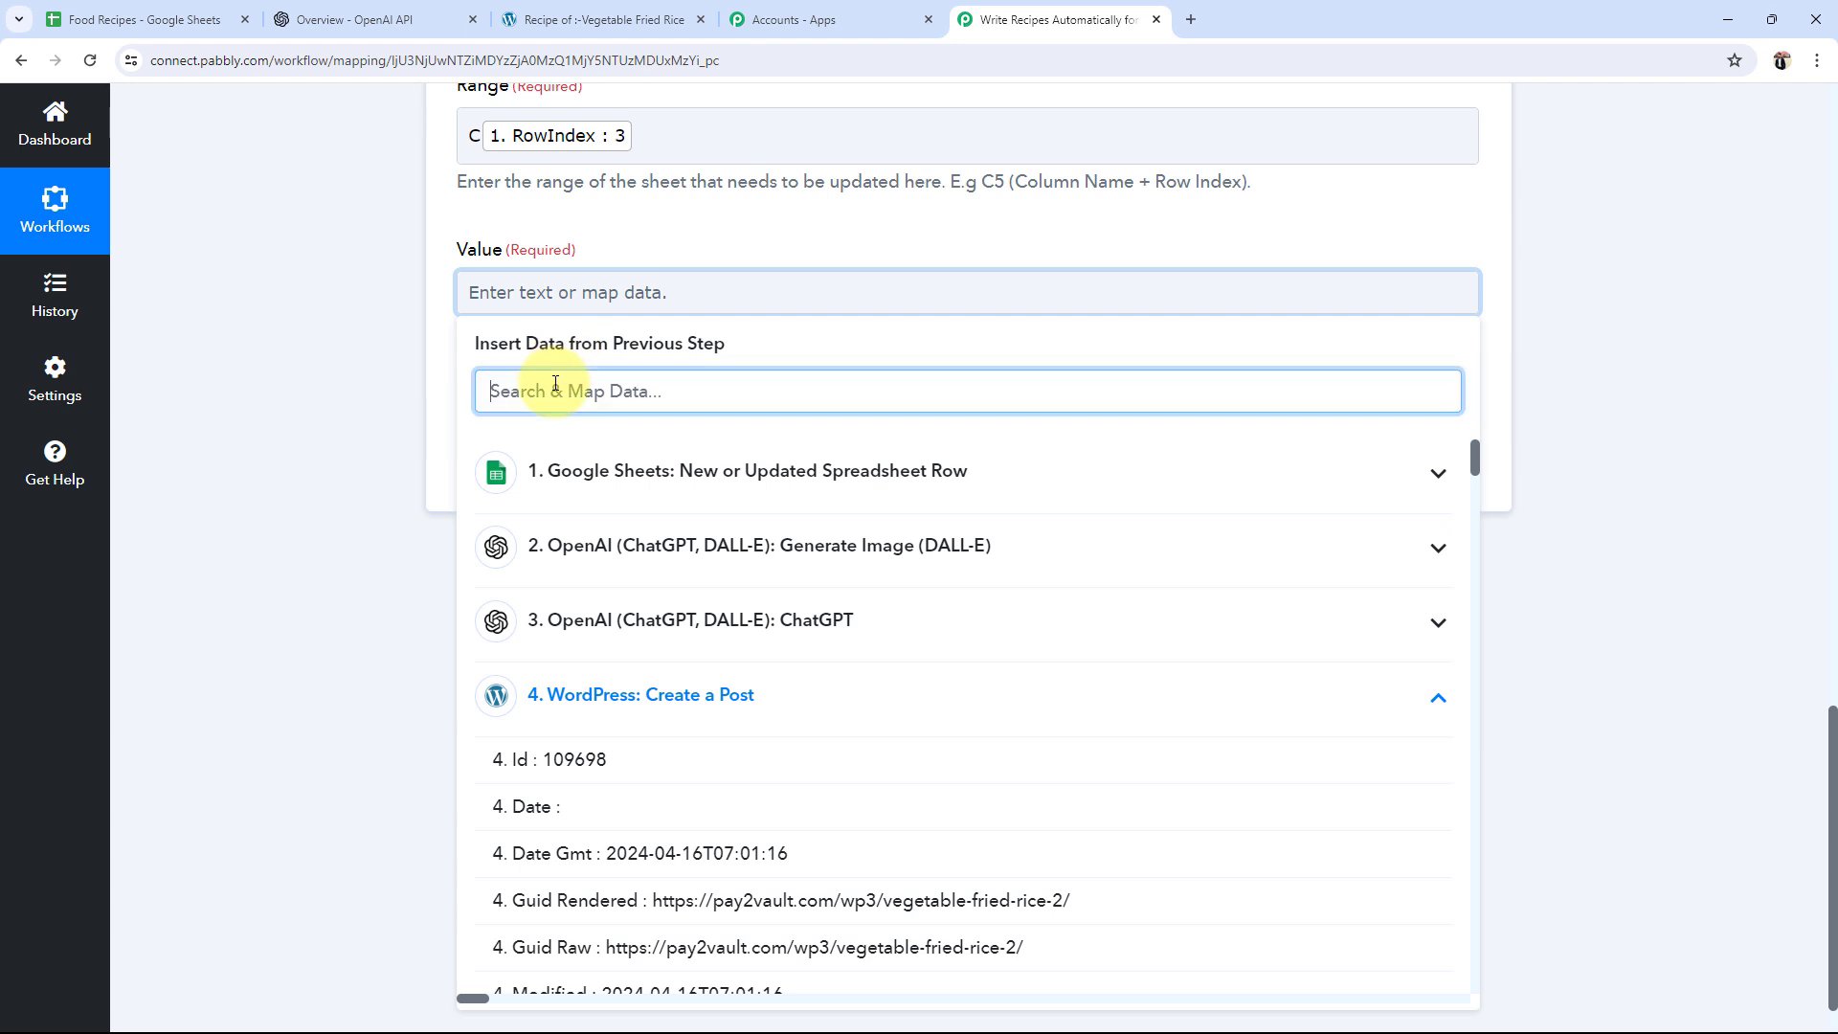
text(link)
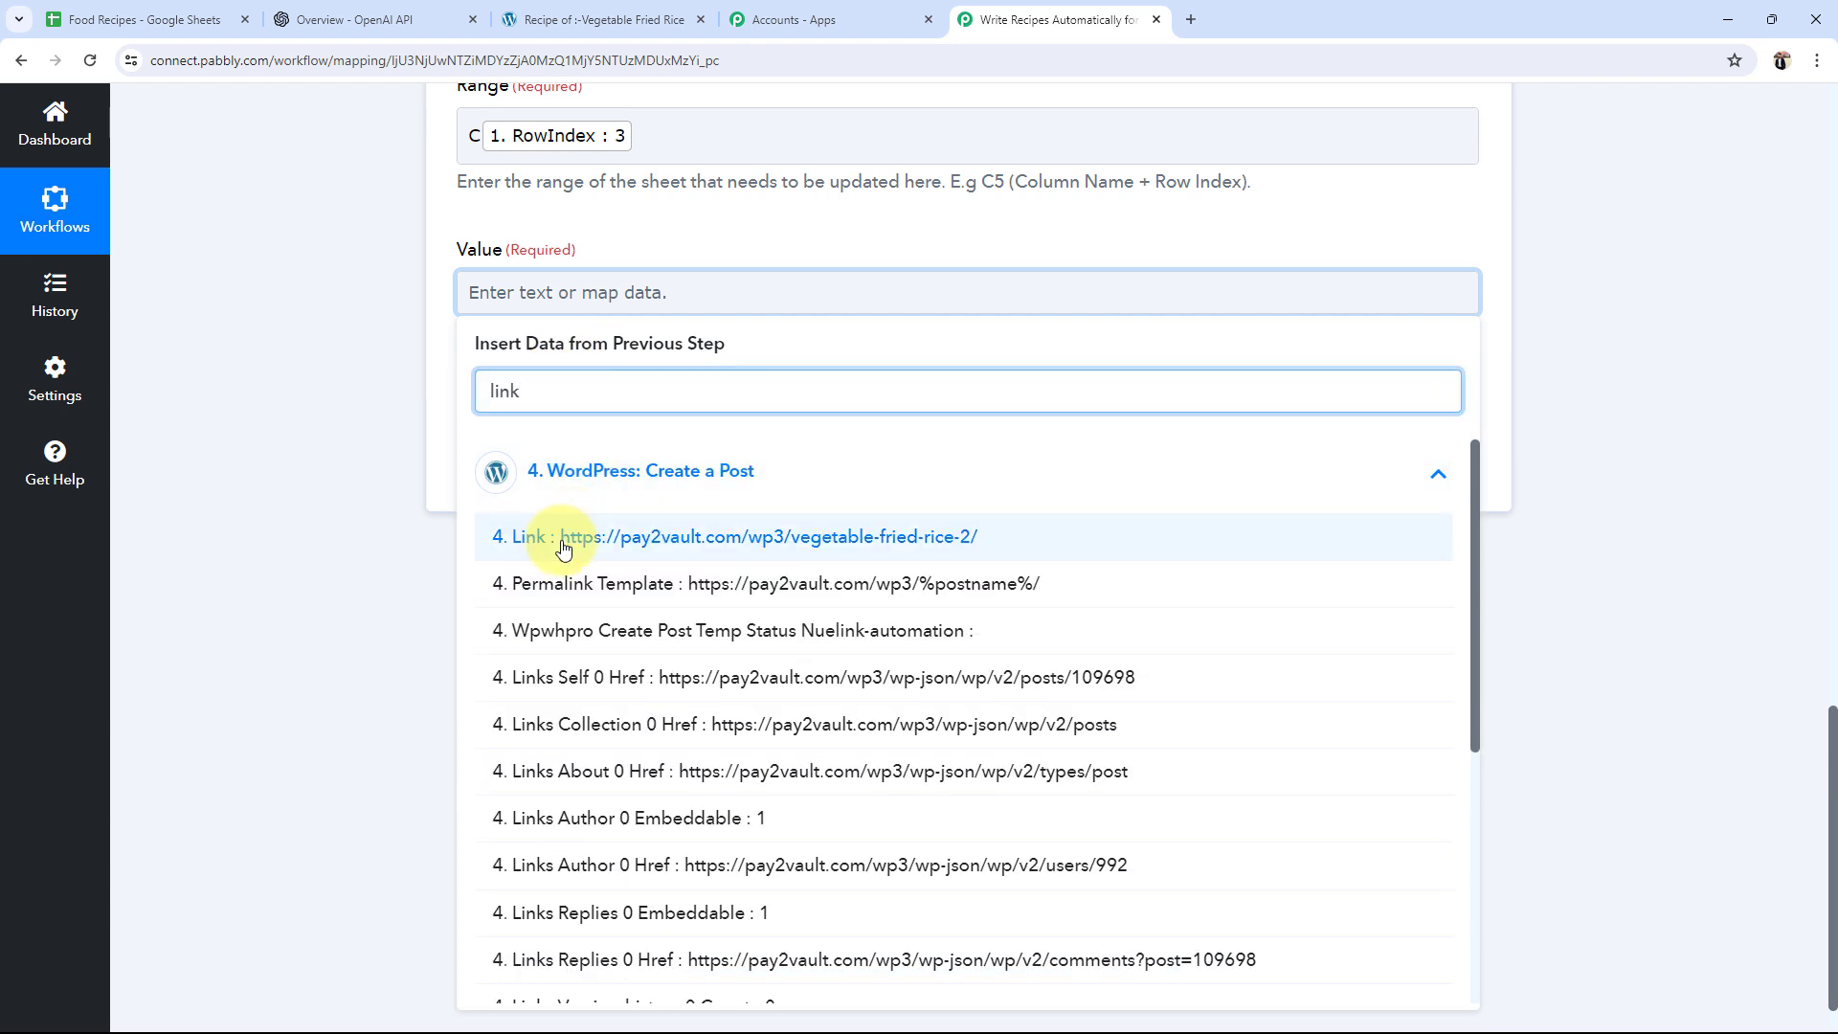
click(563, 541)
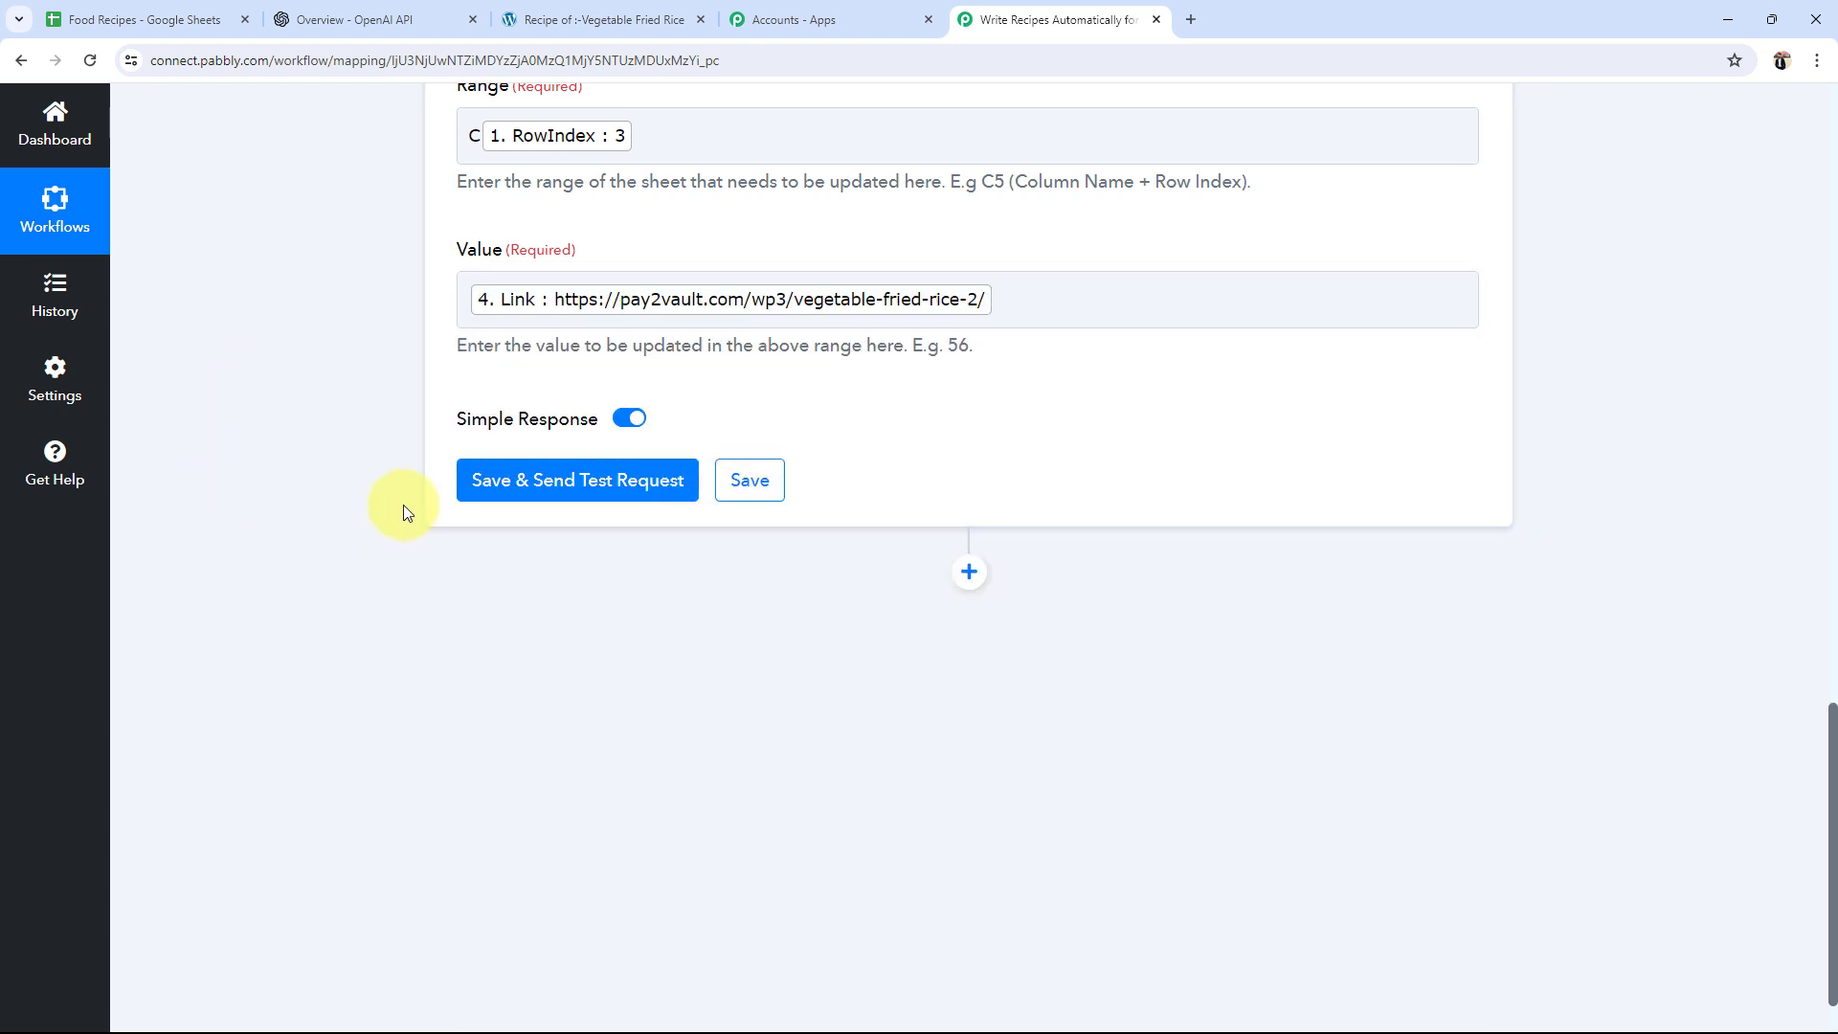
scroll(256, 485, up, 3)
click(460, 771)
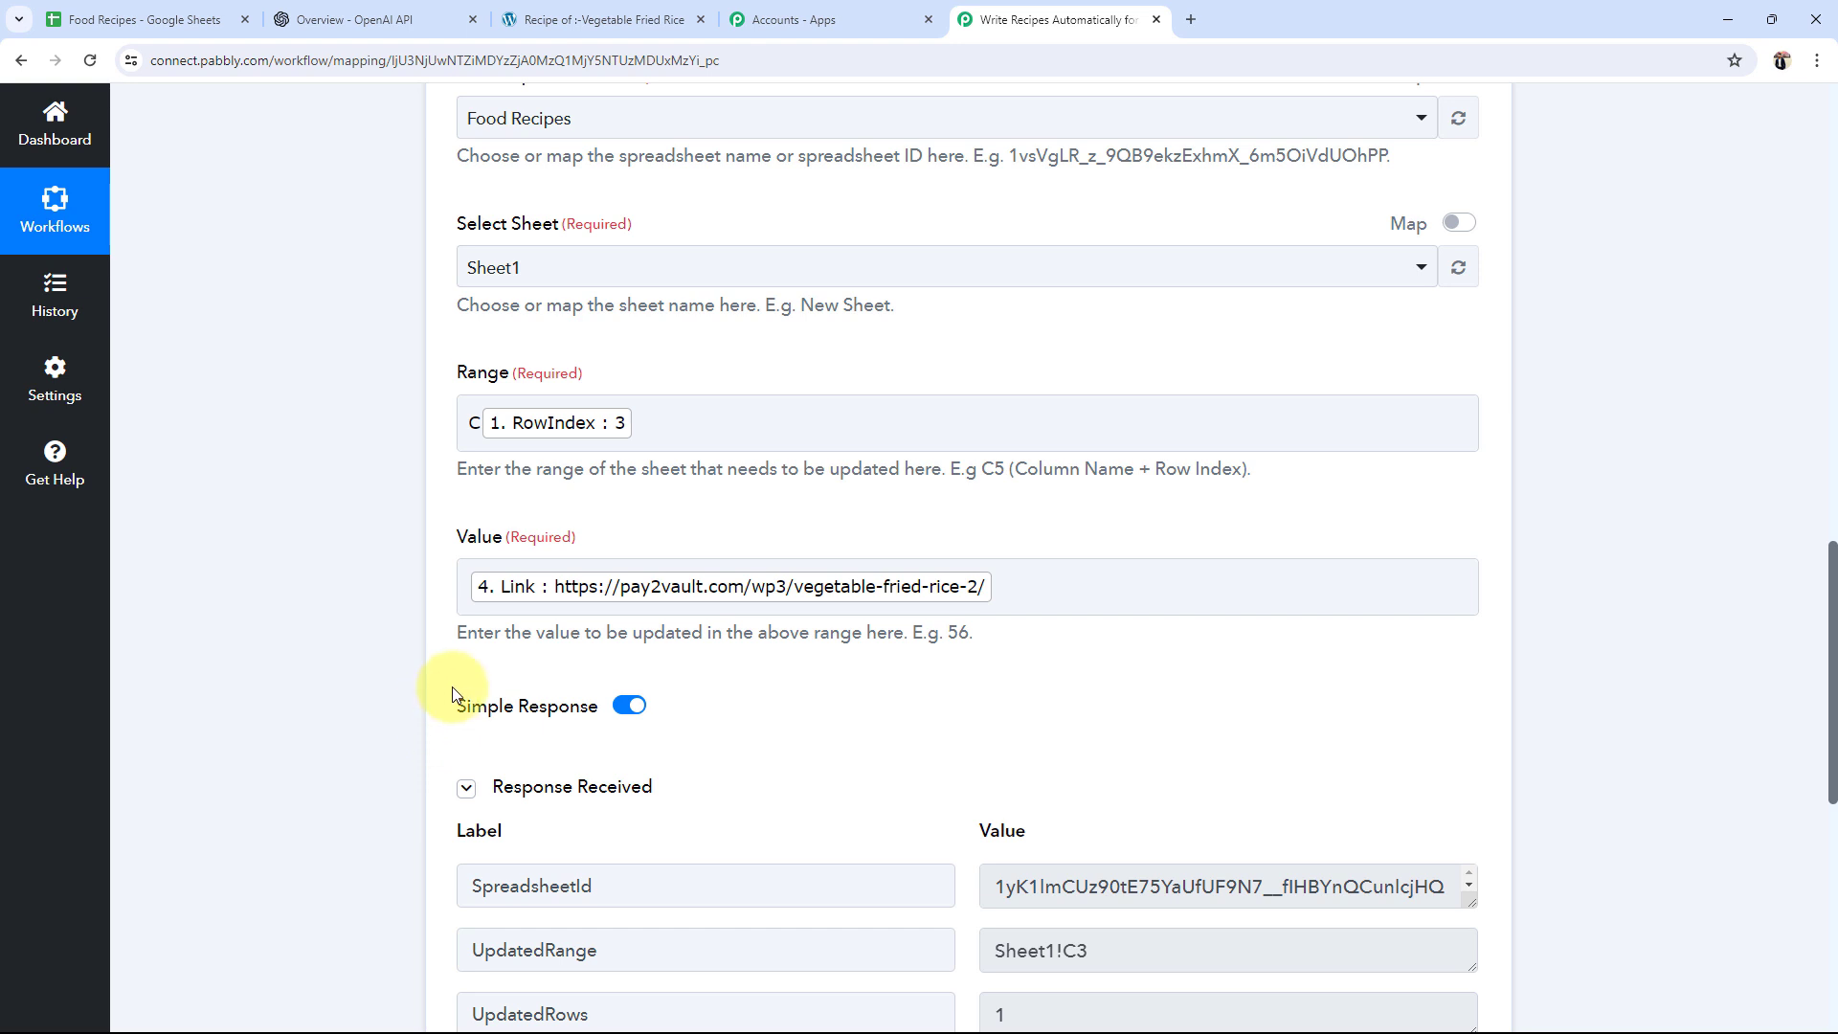
Step: Open the Vegetable Fried Rice permalink from the Food Recipes sheet, review the published recipe post, and close it
click(143, 19)
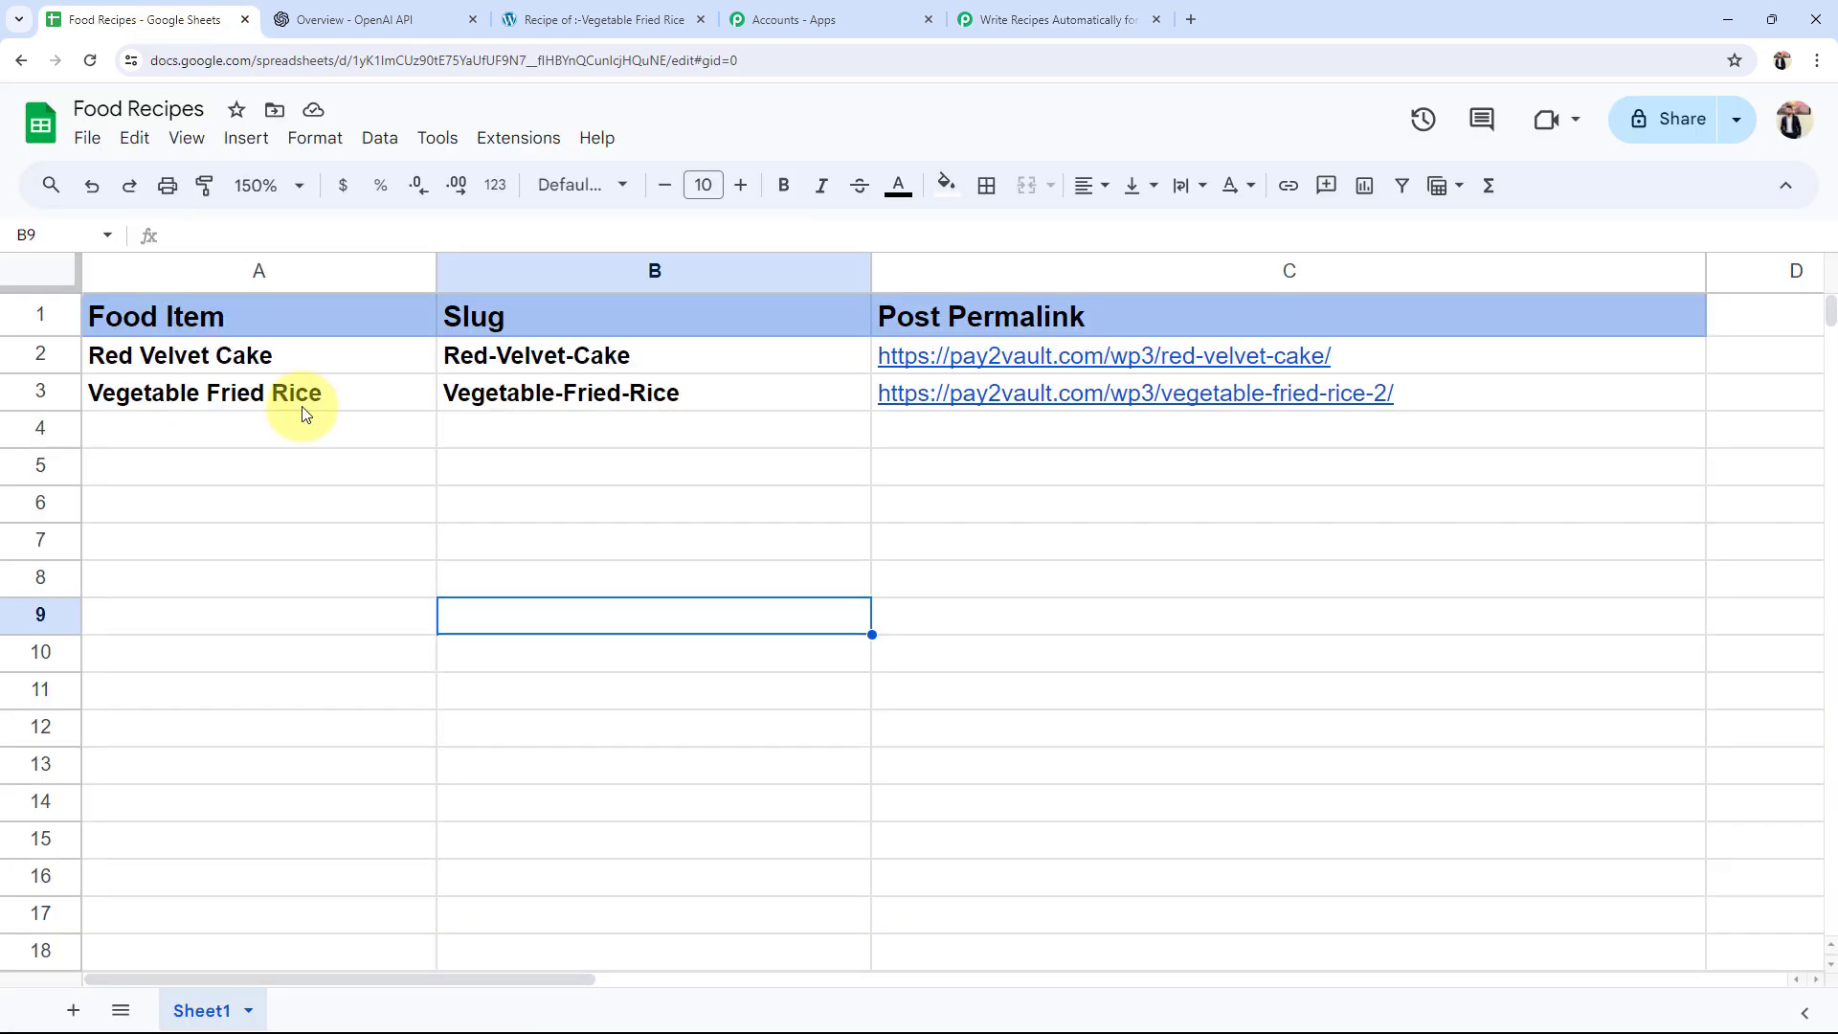
click(1048, 399)
click(1051, 443)
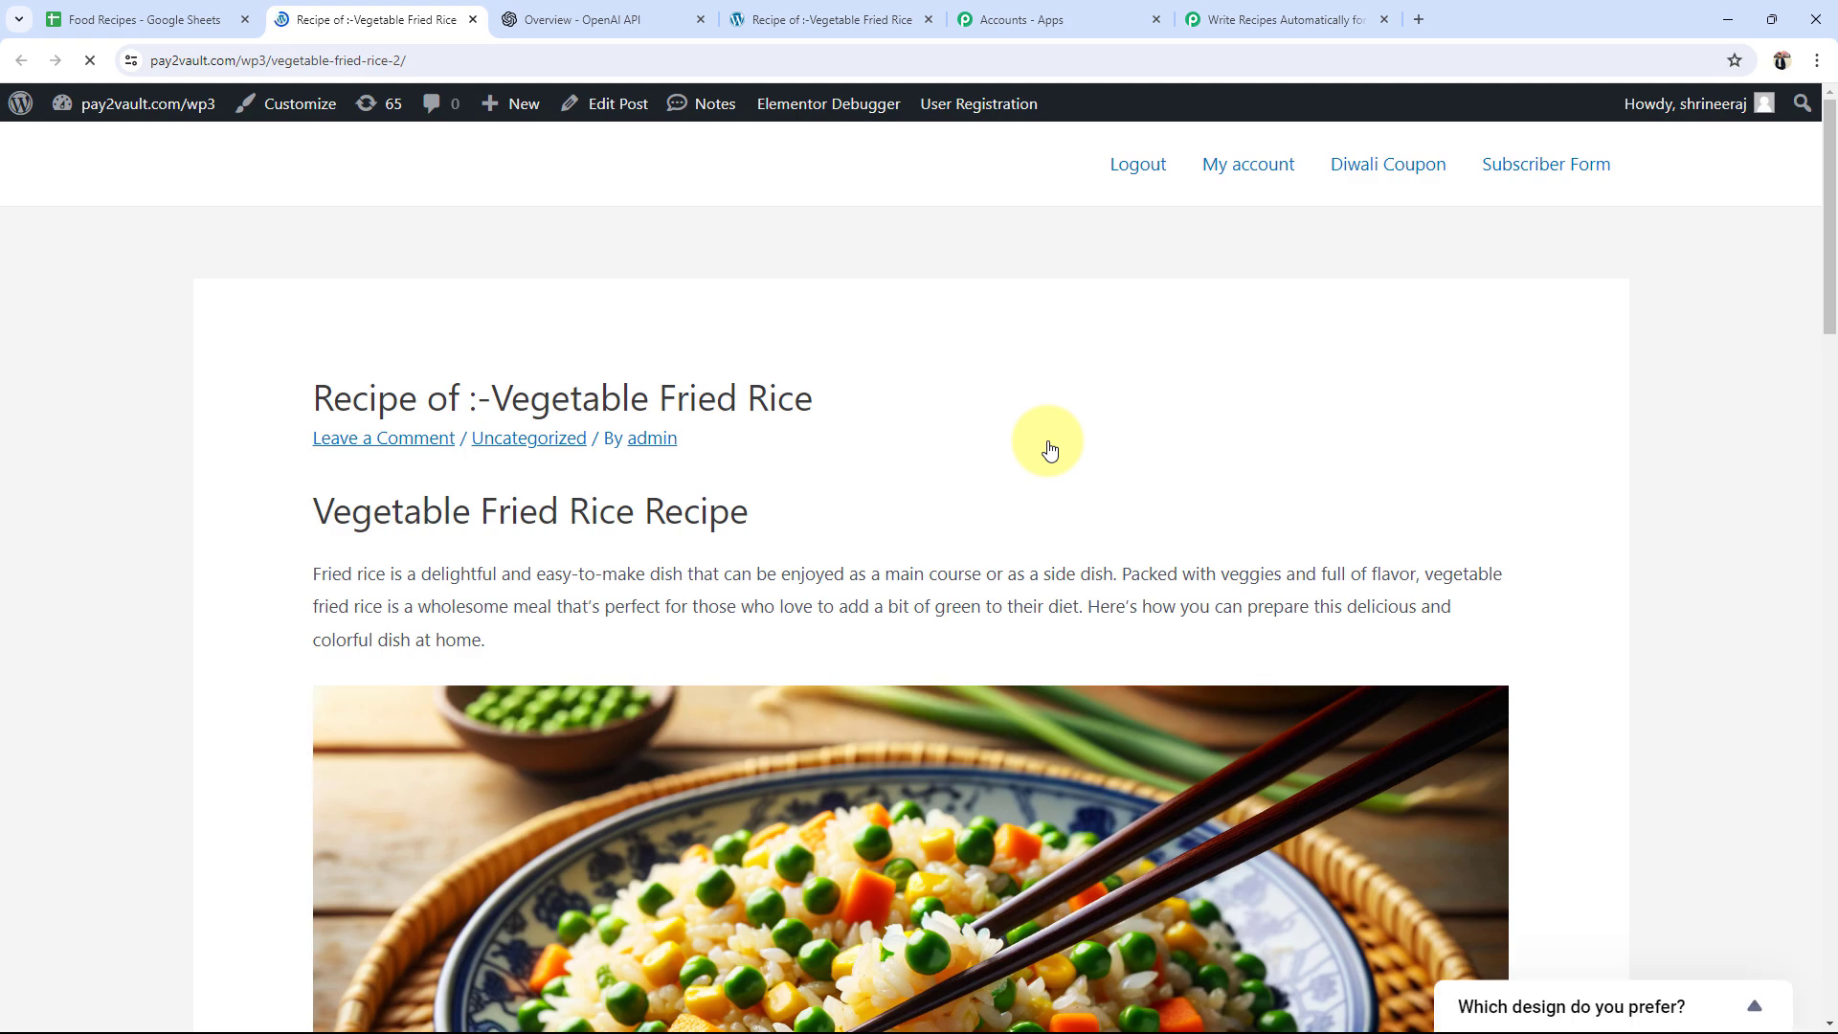
scroll(421, 612, down, 8)
scroll(445, 662, down, 15)
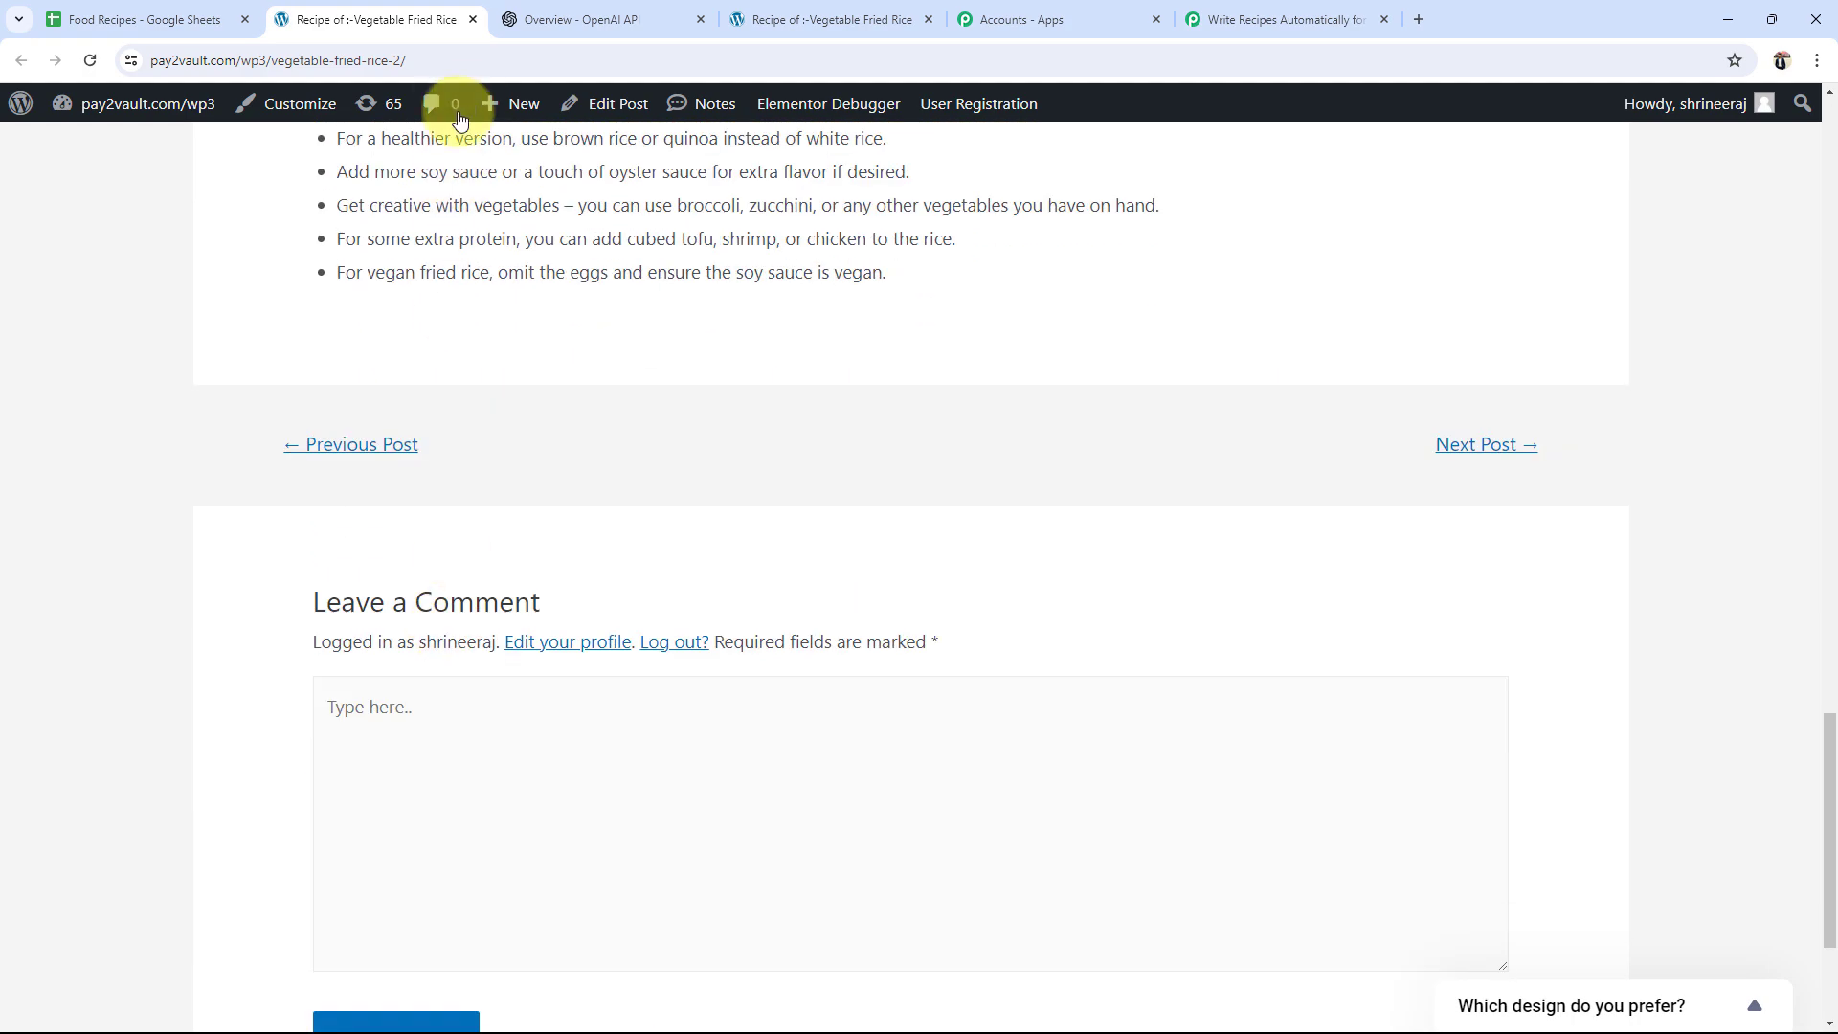
scroll(325, 402, up, 1)
scroll(329, 410, up, 4)
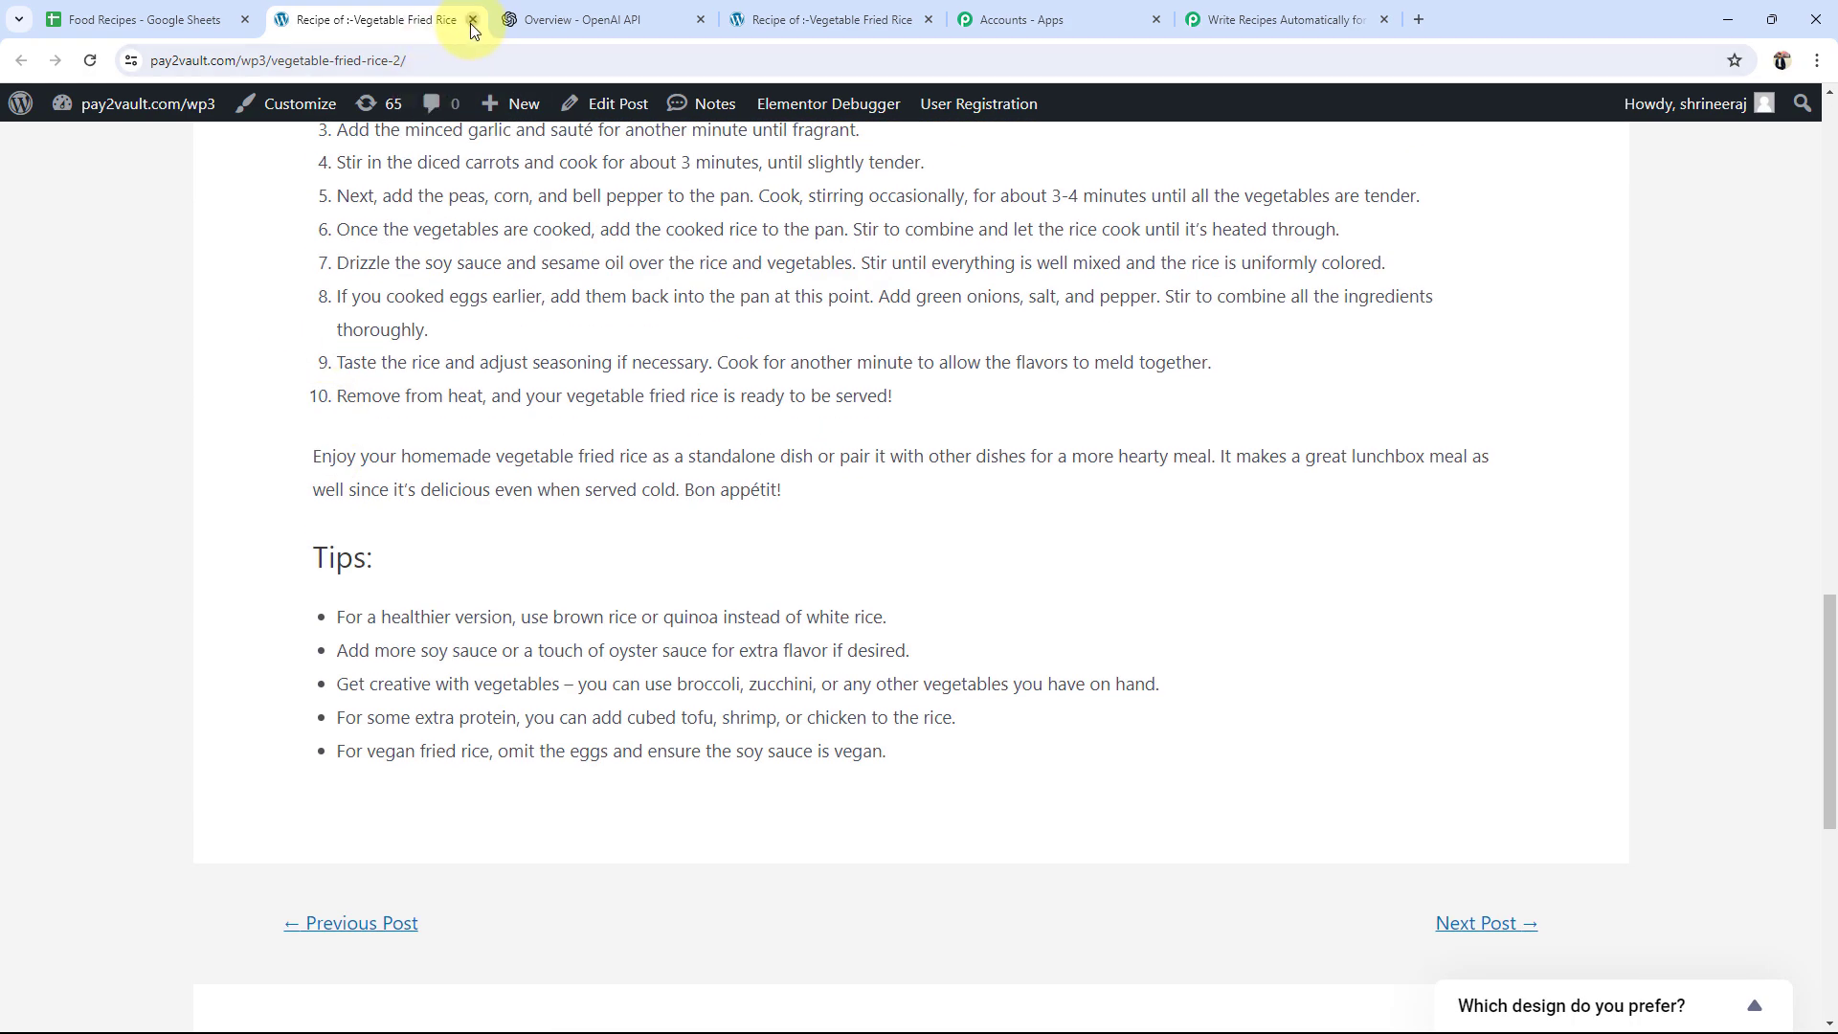
click(471, 19)
Step: Return to Pabbly Connect and collapse the Google Sheets Update Cell Value action
click(1053, 19)
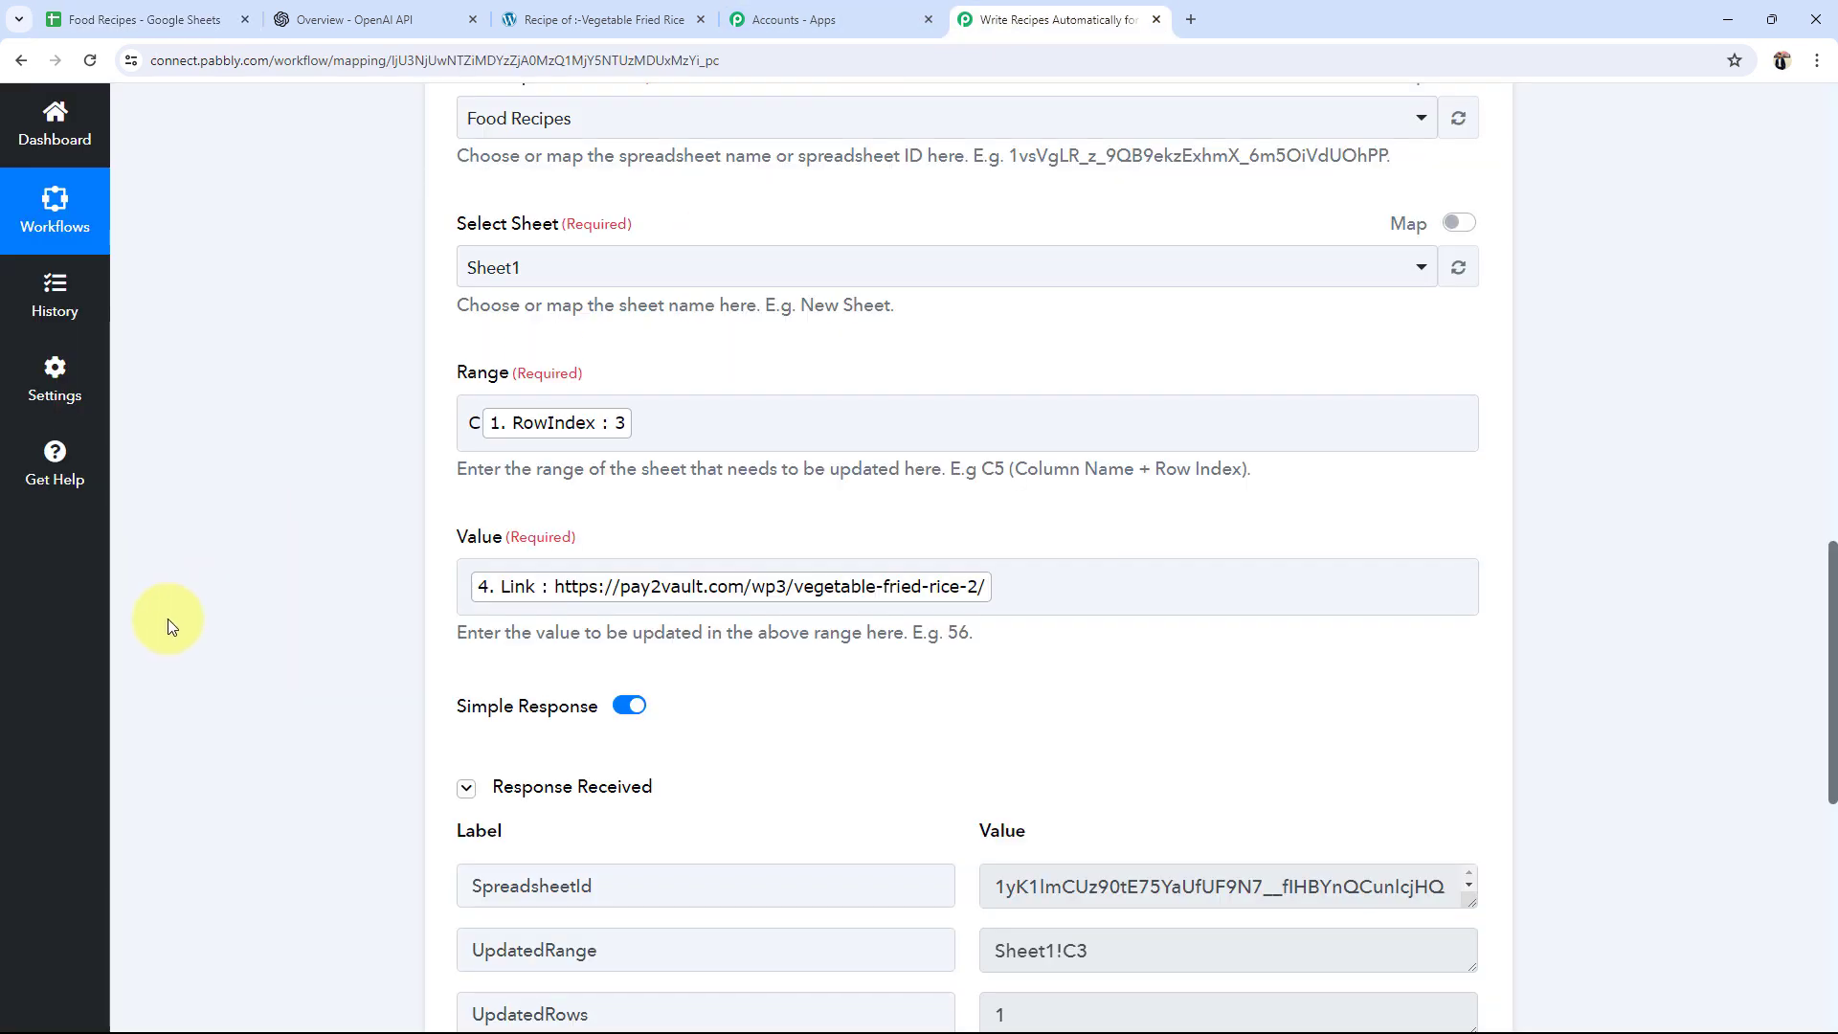
scroll(168, 624, up, 14)
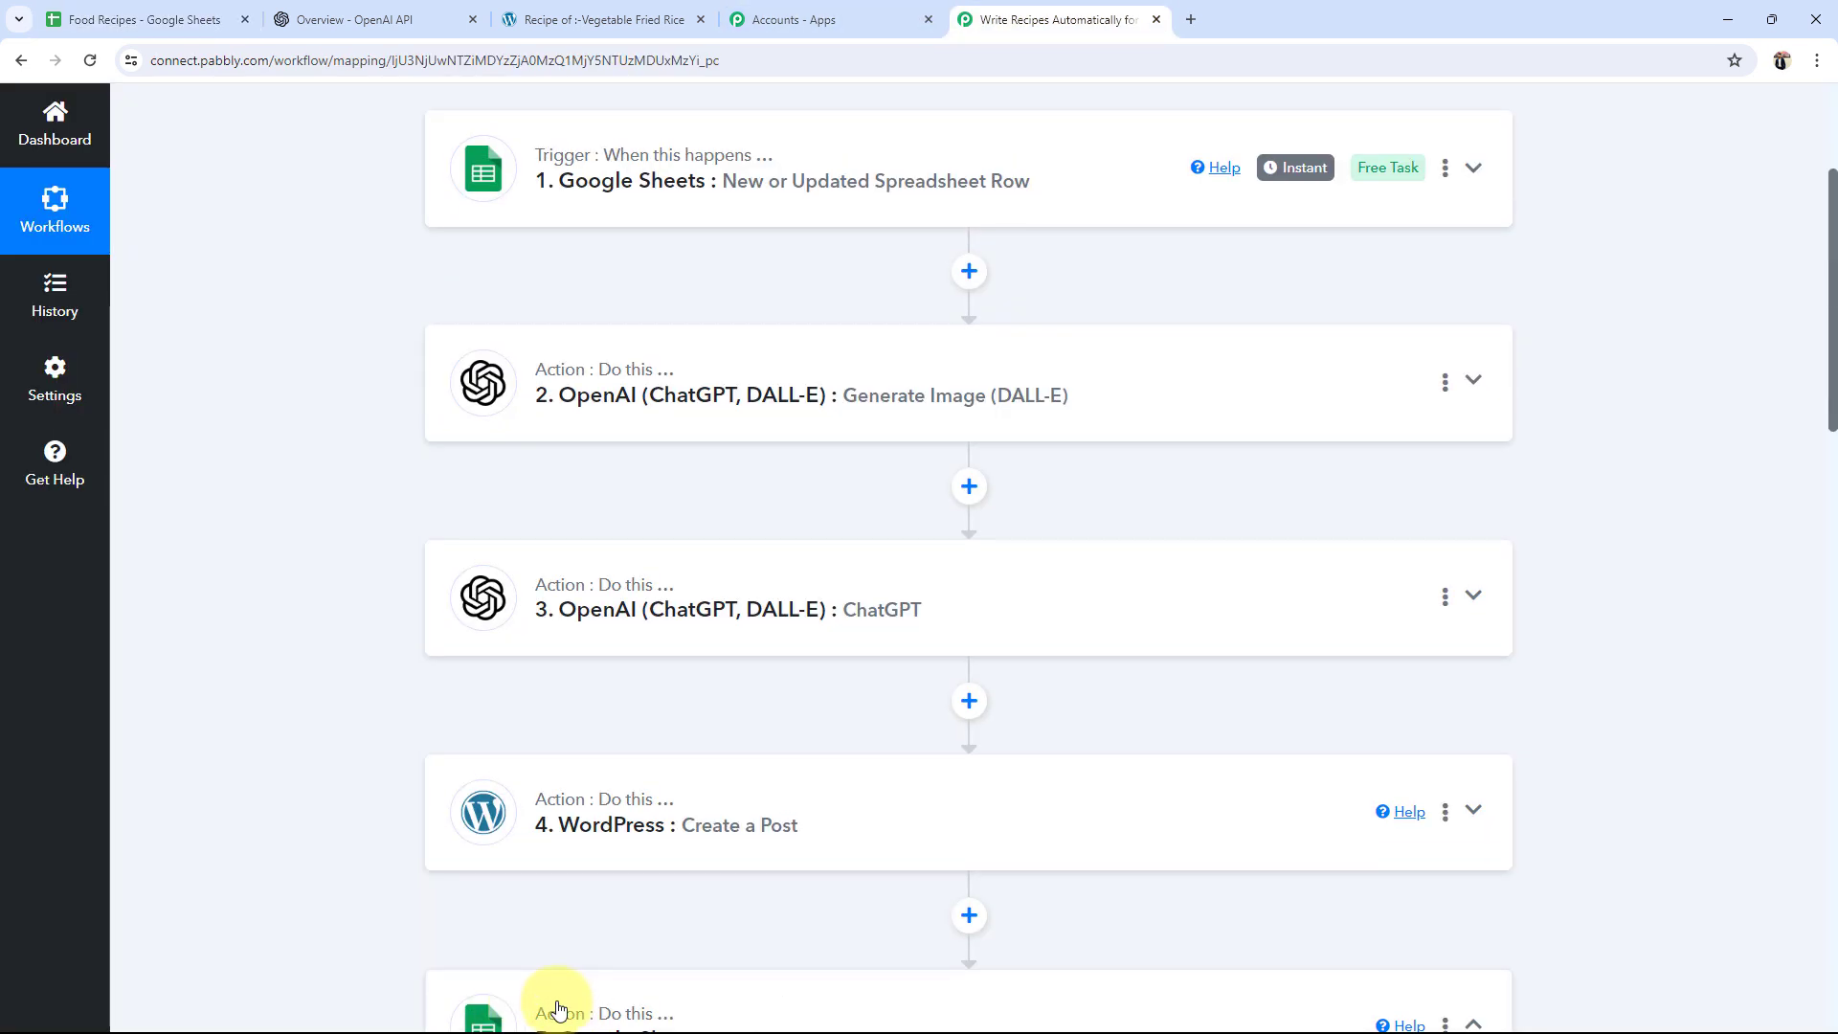
scroll(225, 737, down, 3)
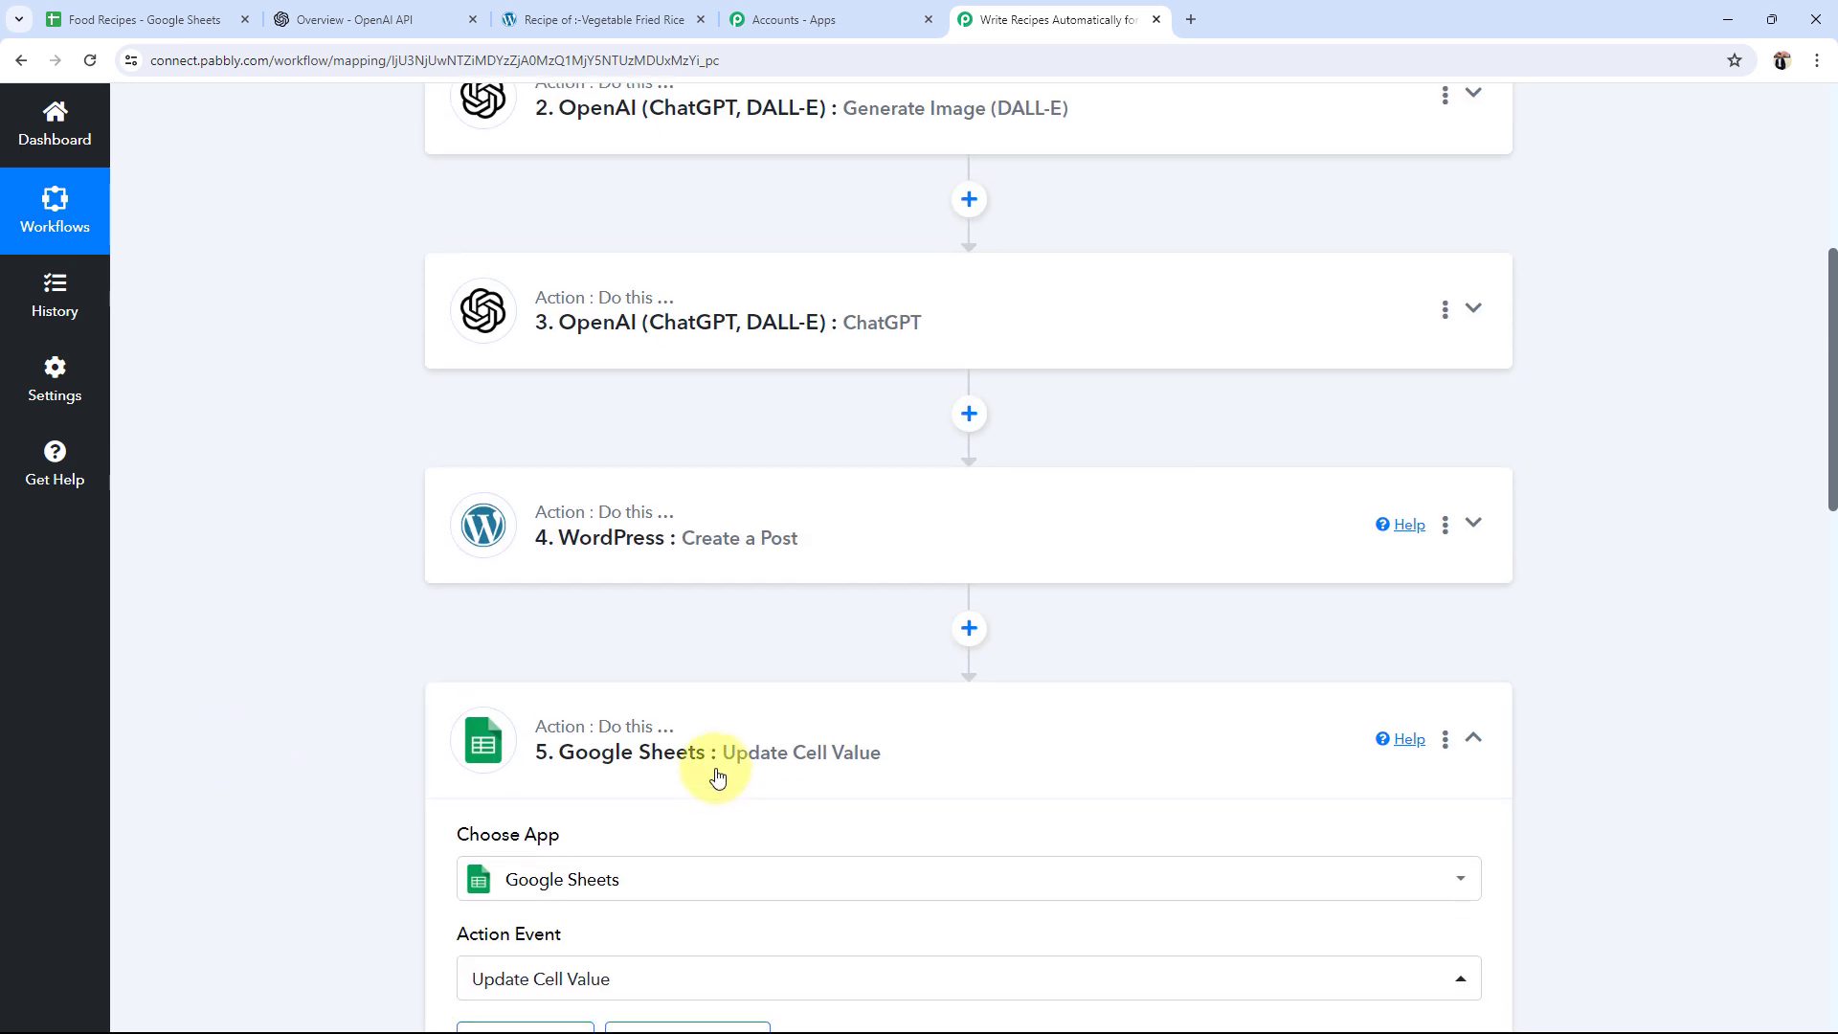
click(718, 775)
Step: Review the whole workflow from the Google Sheets trigger through the OpenAI and WordPress actions to Update Cell Value
scroll(329, 766, up, 6)
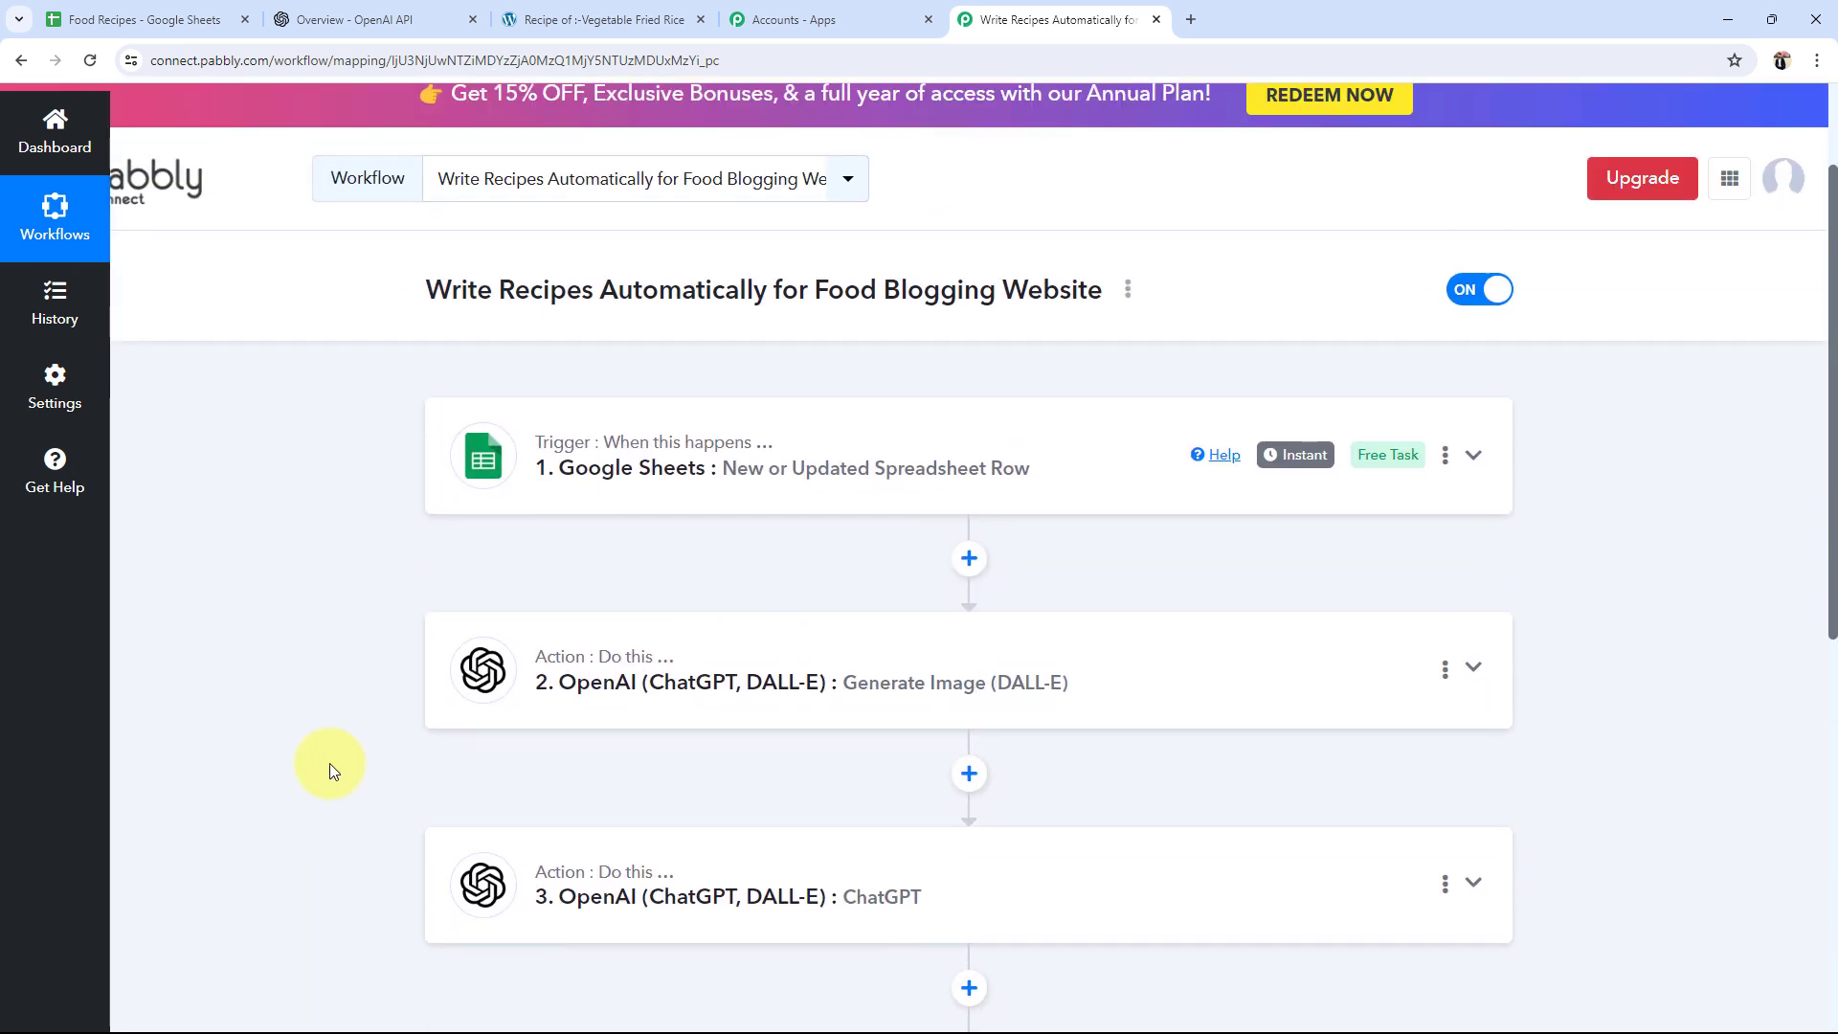
scroll(329, 762, down, 3)
mouse_move(1292, 190)
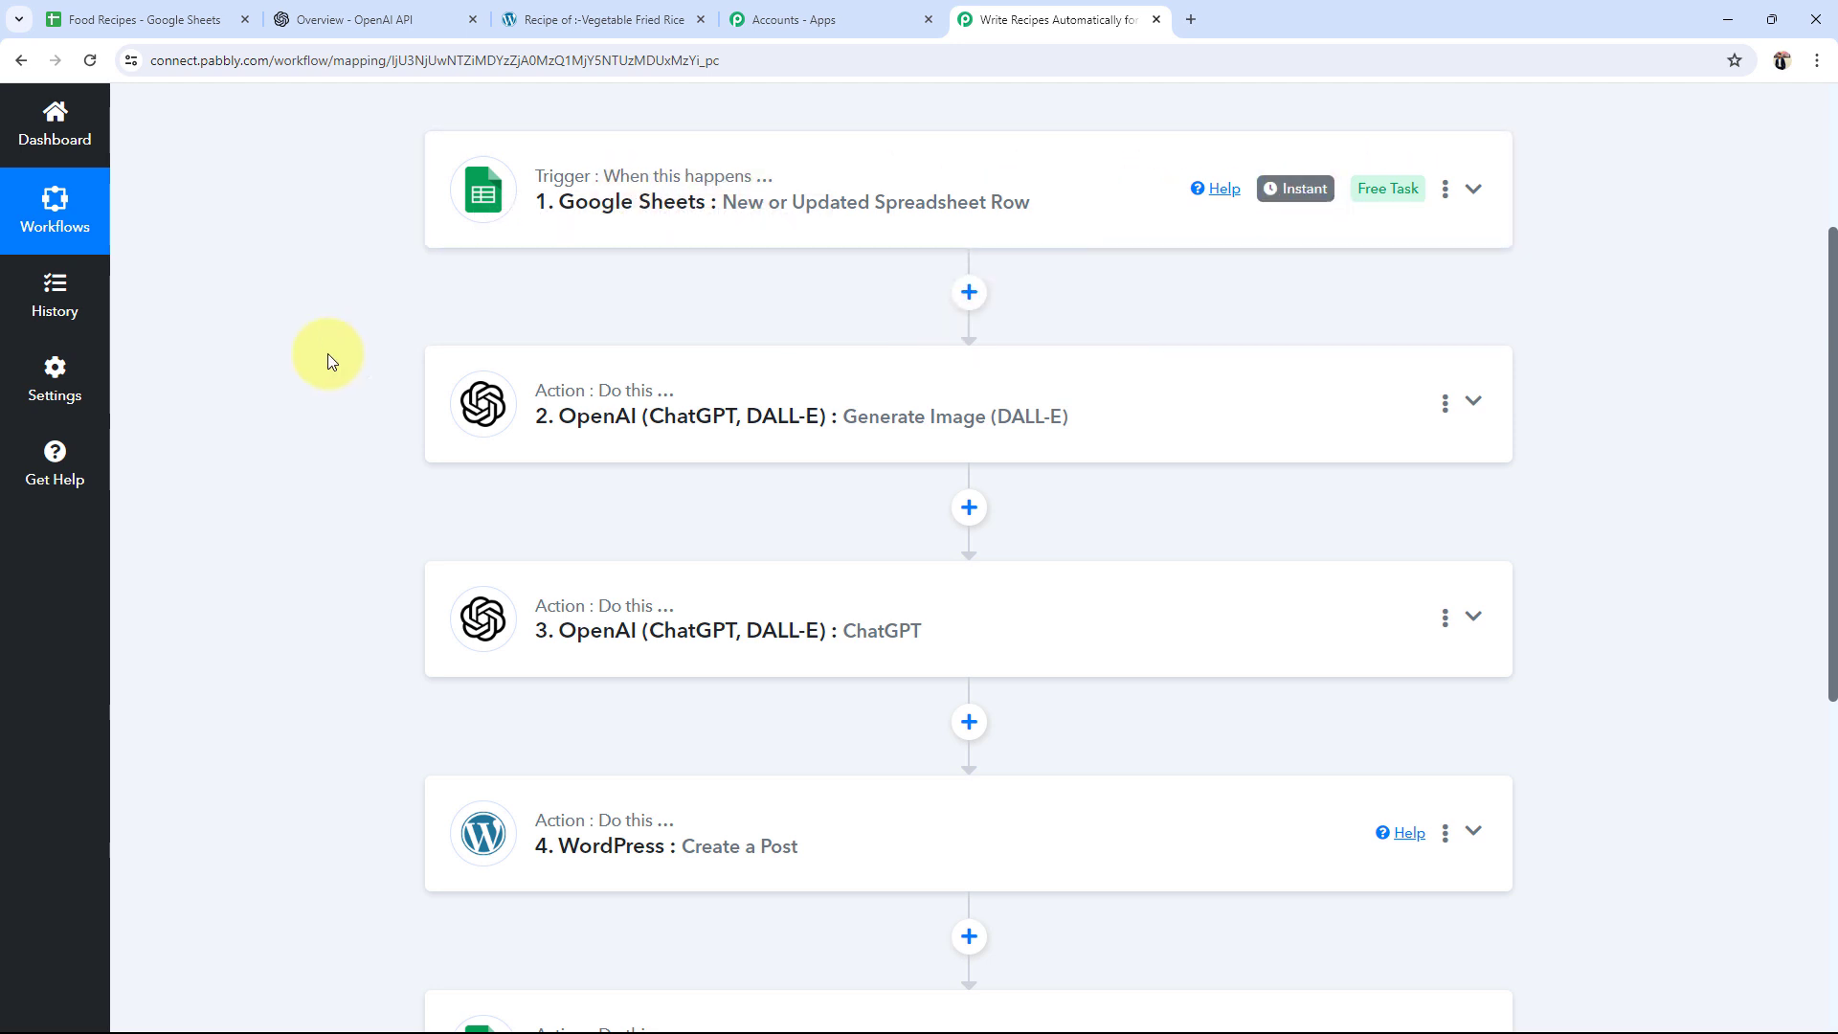
scroll(353, 372, down, 1)
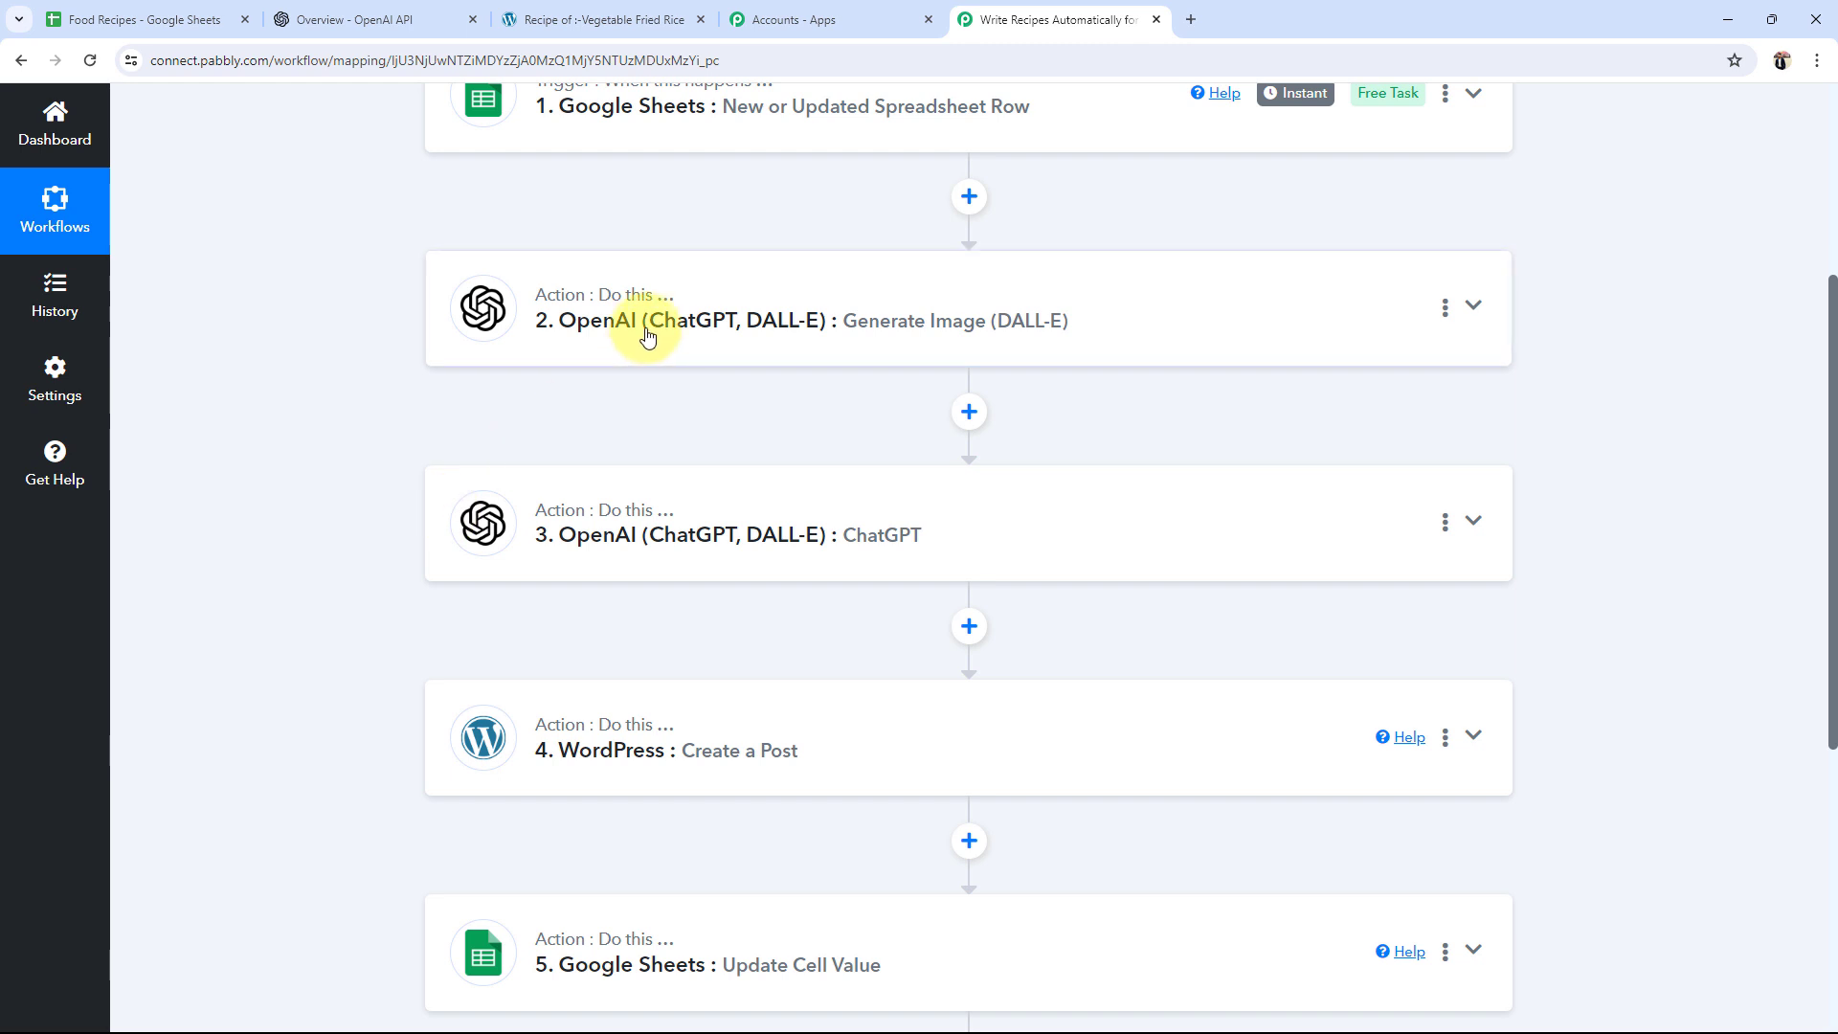
scroll(307, 636, down, 2)
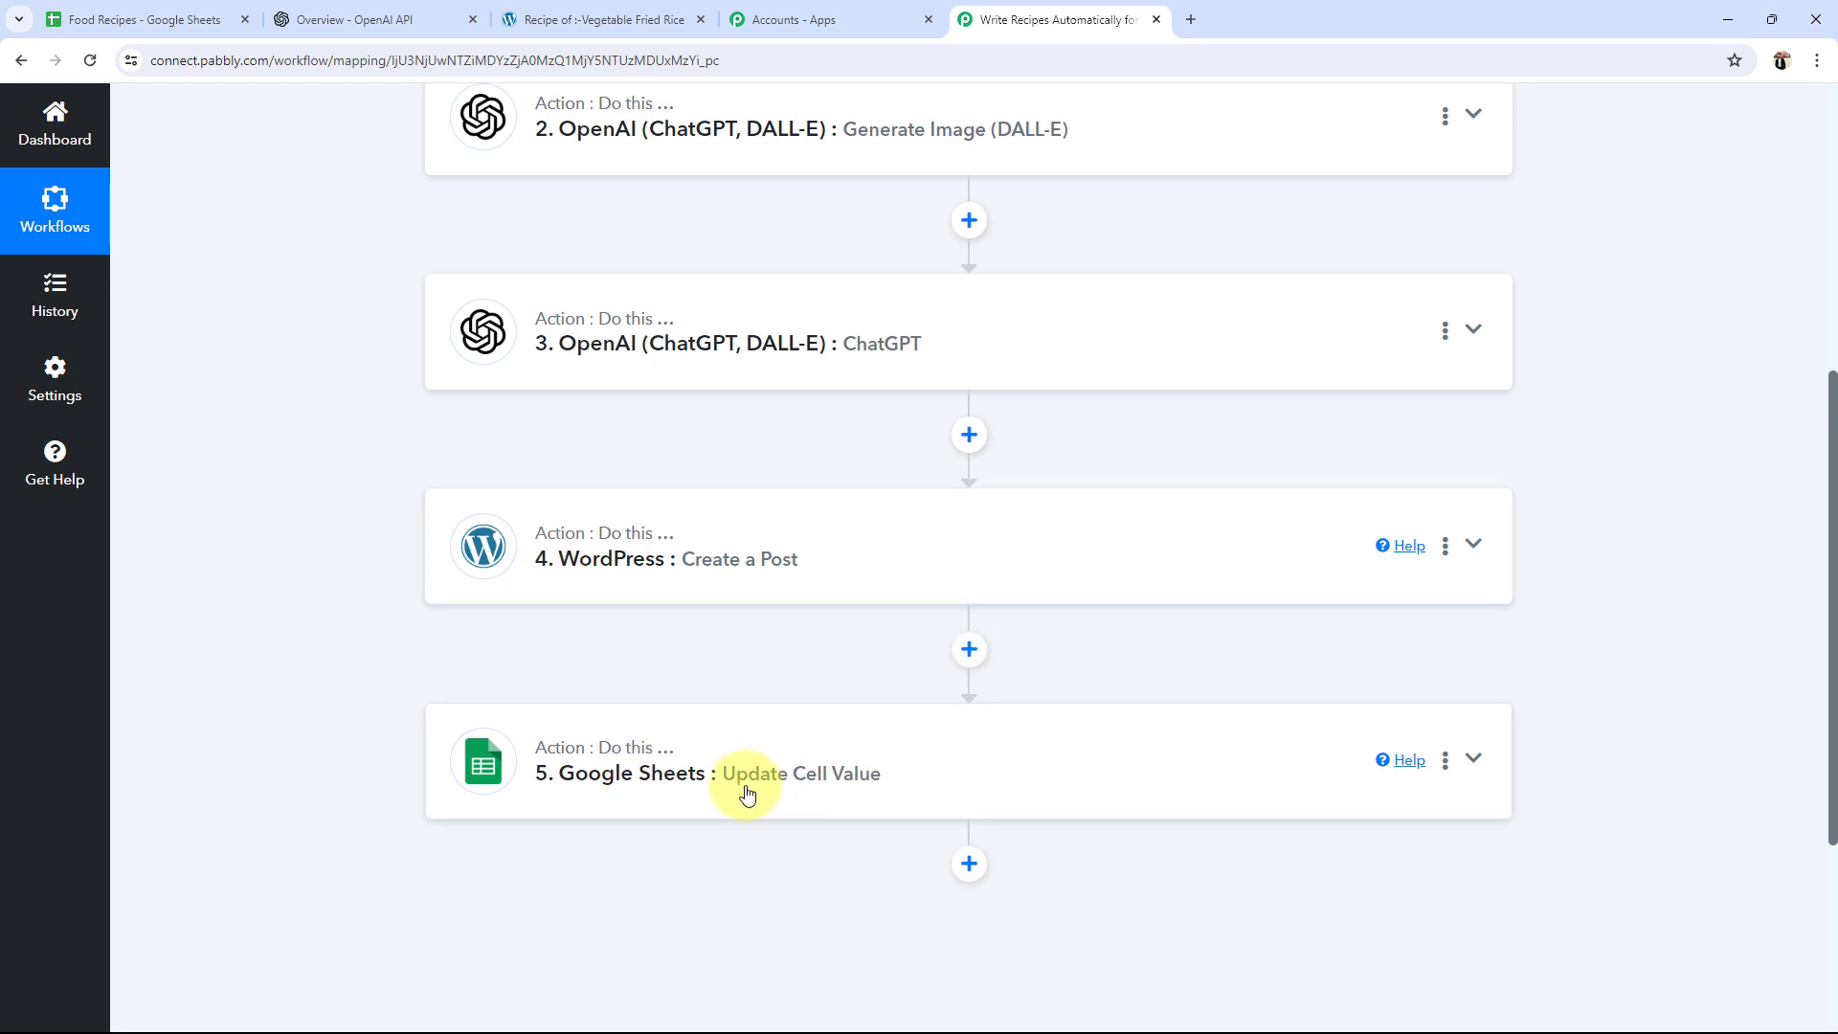
scroll(271, 747, up, 6)
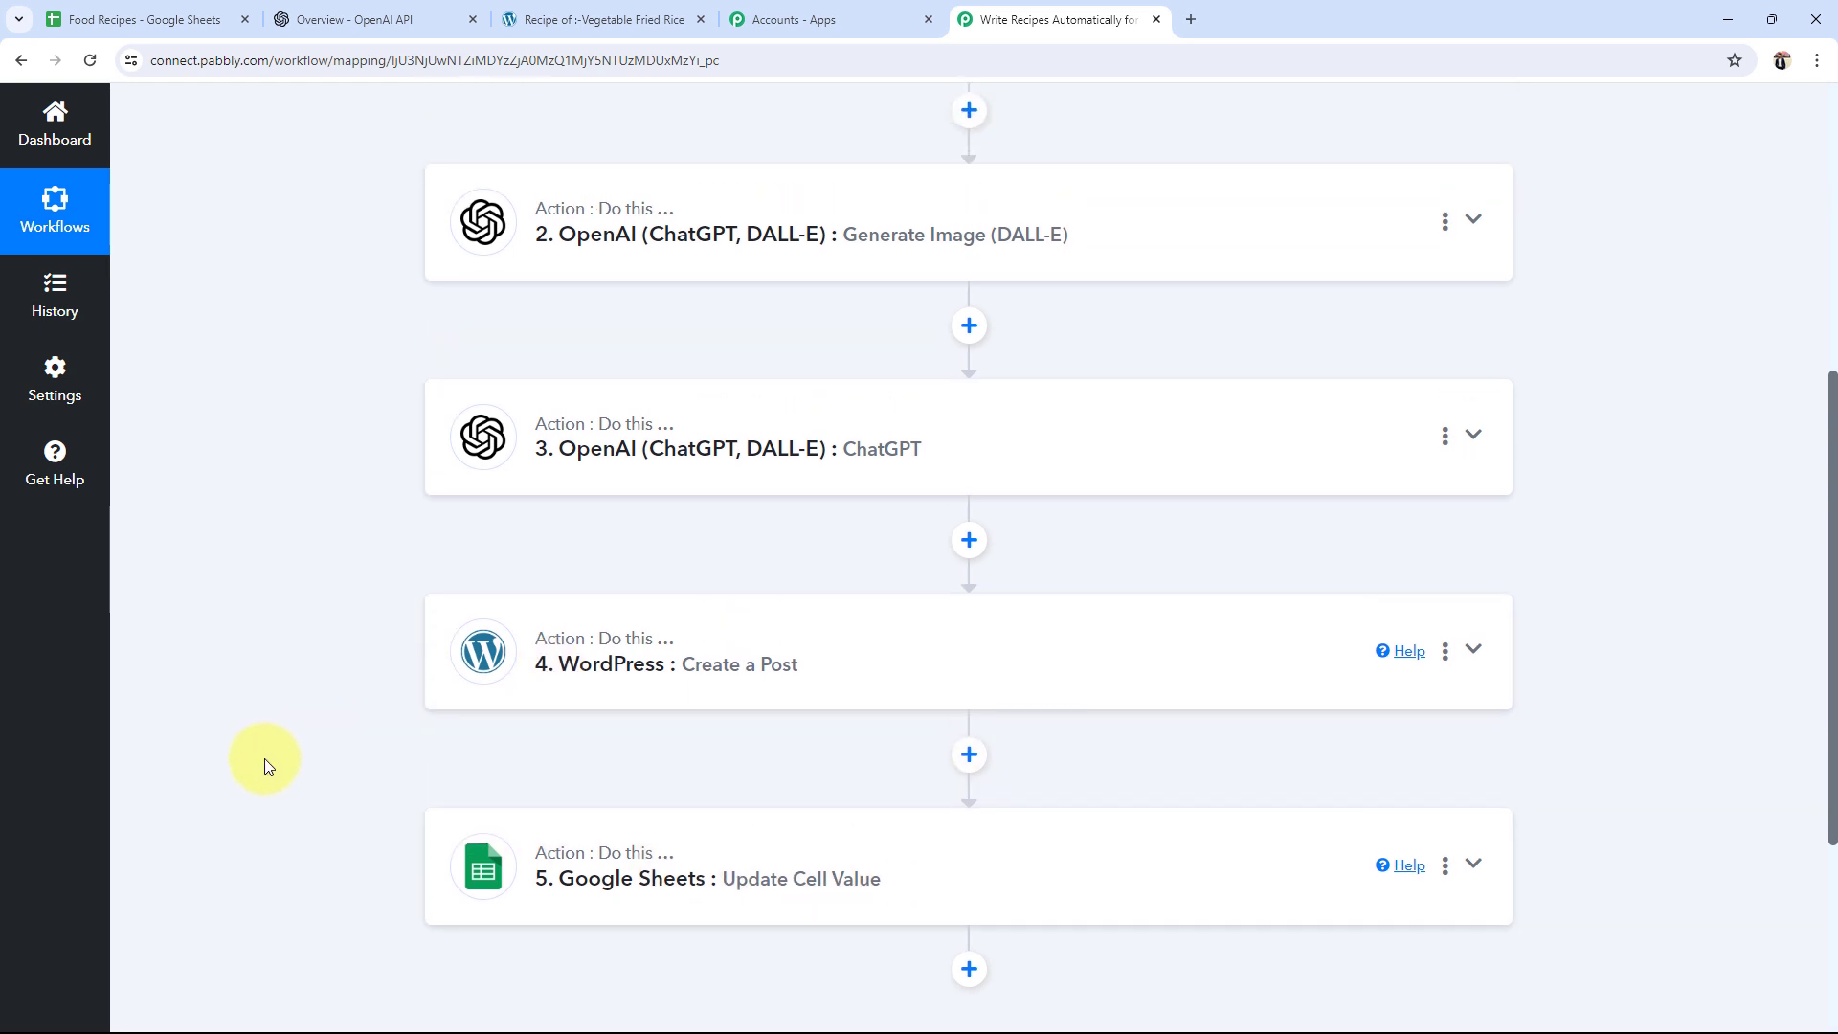
scroll(210, 733, down, 3)
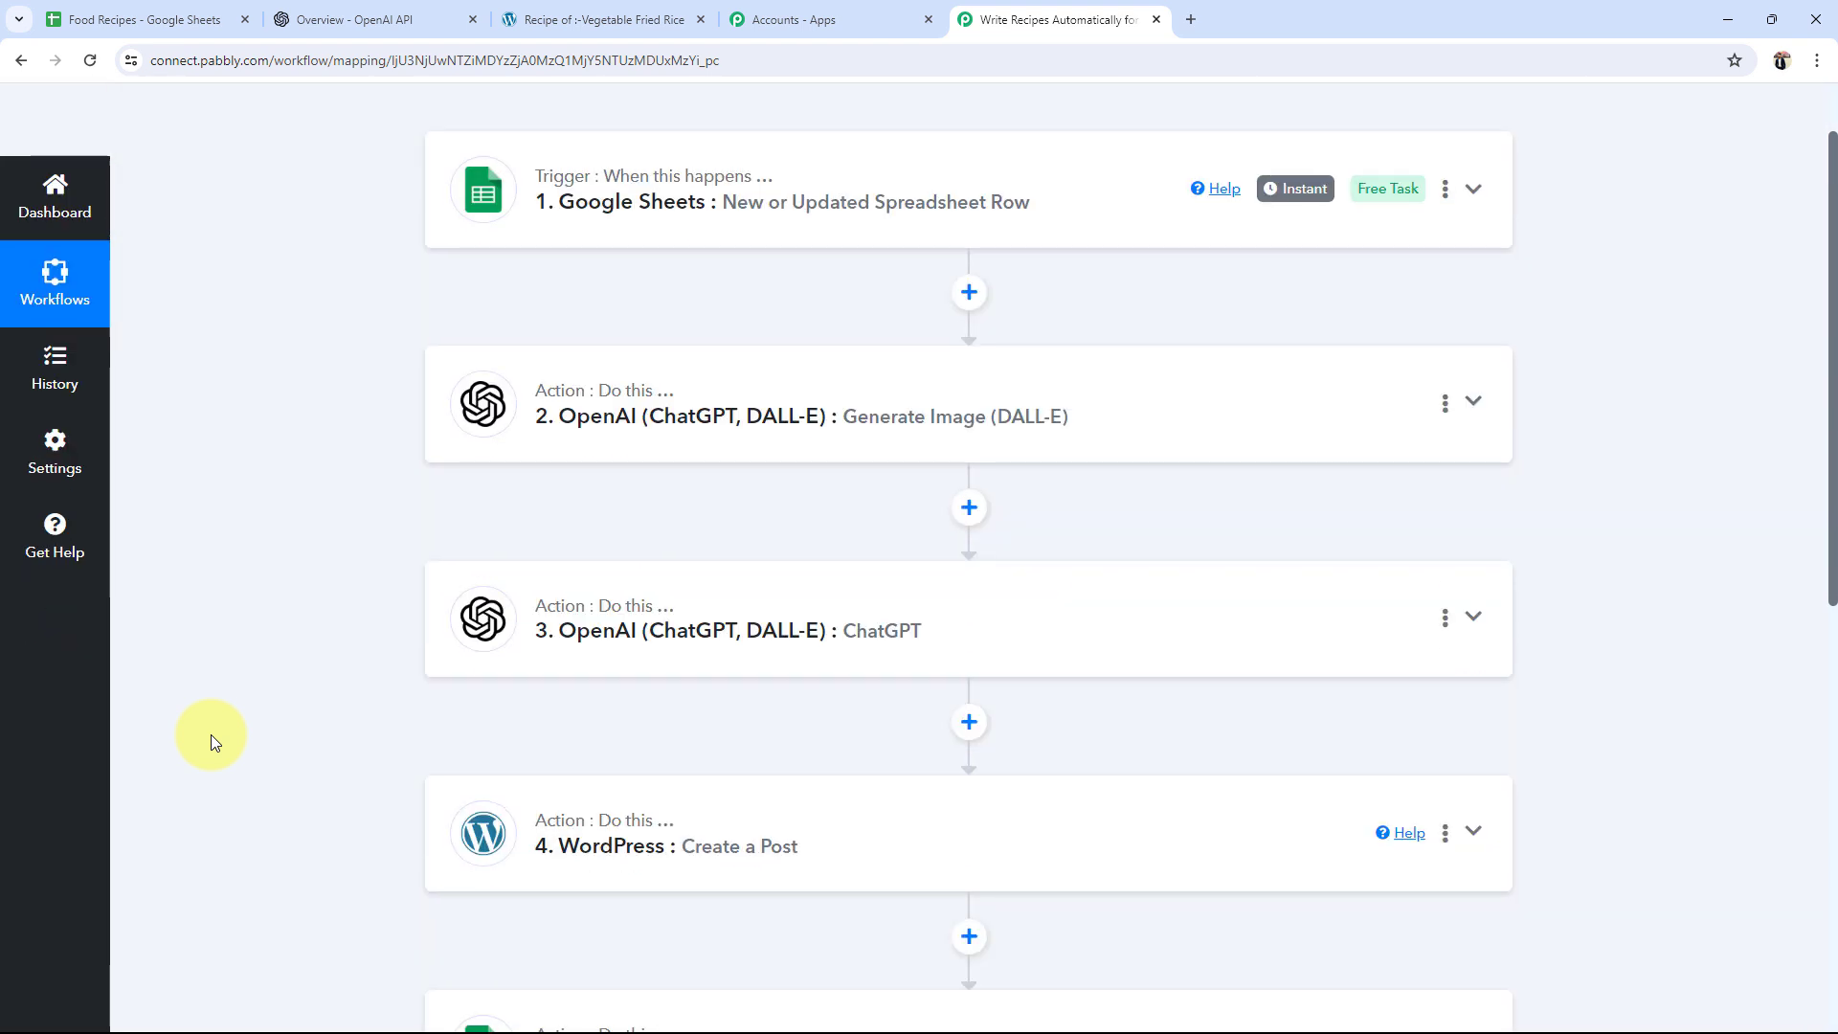
Step: Switch to the Food Recipes sheet and add Vegetable Dumplings with the slug Vegetable-Dumplings in row 4
click(86, 19)
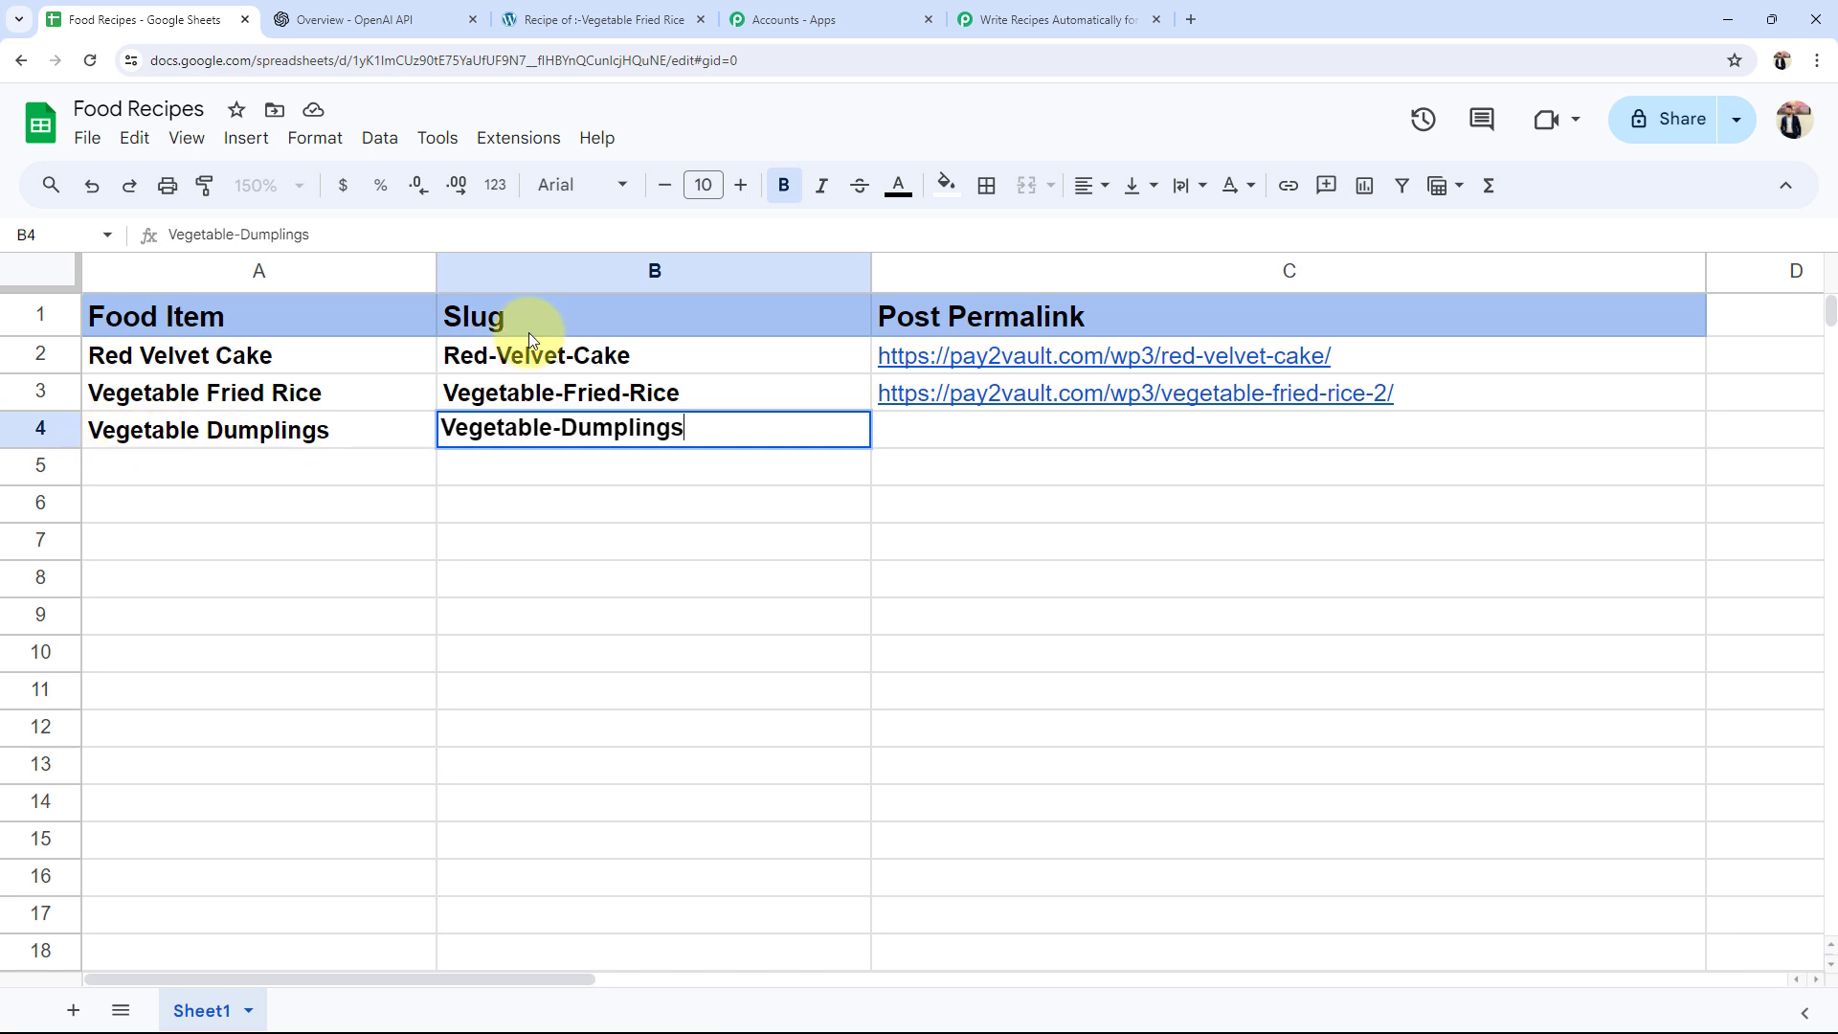
click(548, 648)
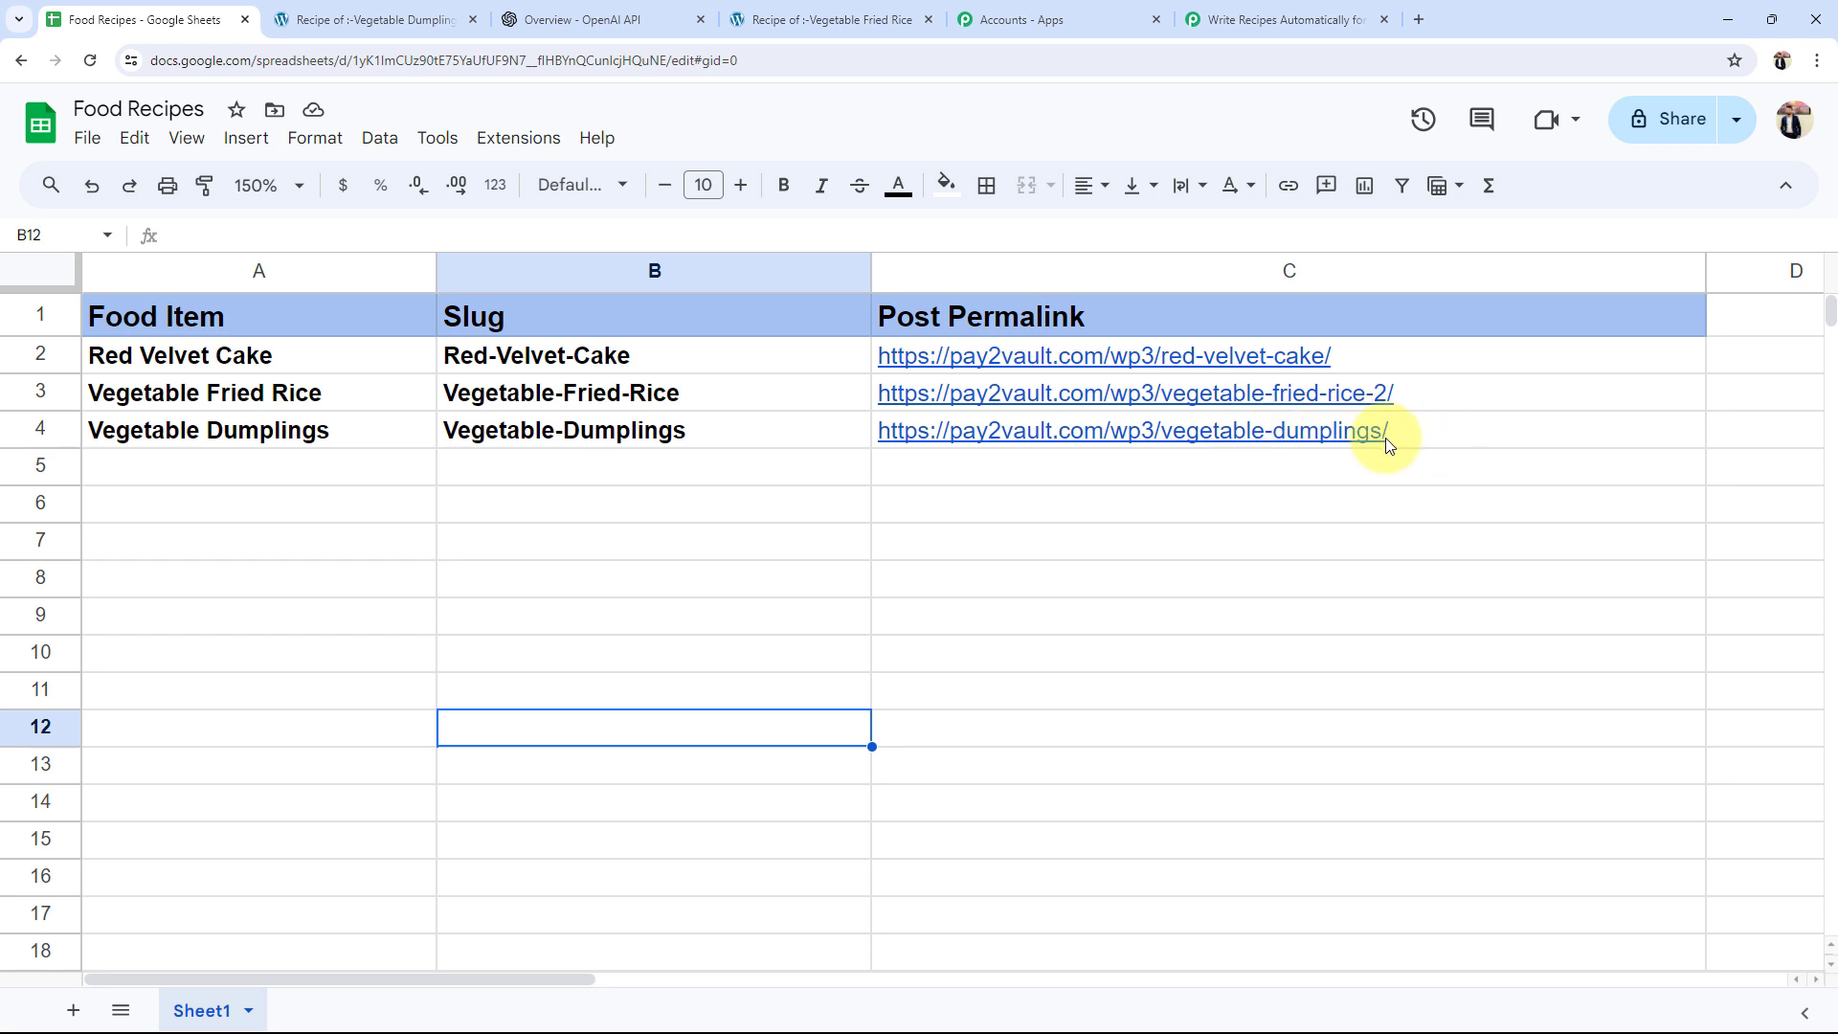
Step: View the Vegetable Dumplings post on the WordPress site and examine its image, ingredients and instructions
click(364, 9)
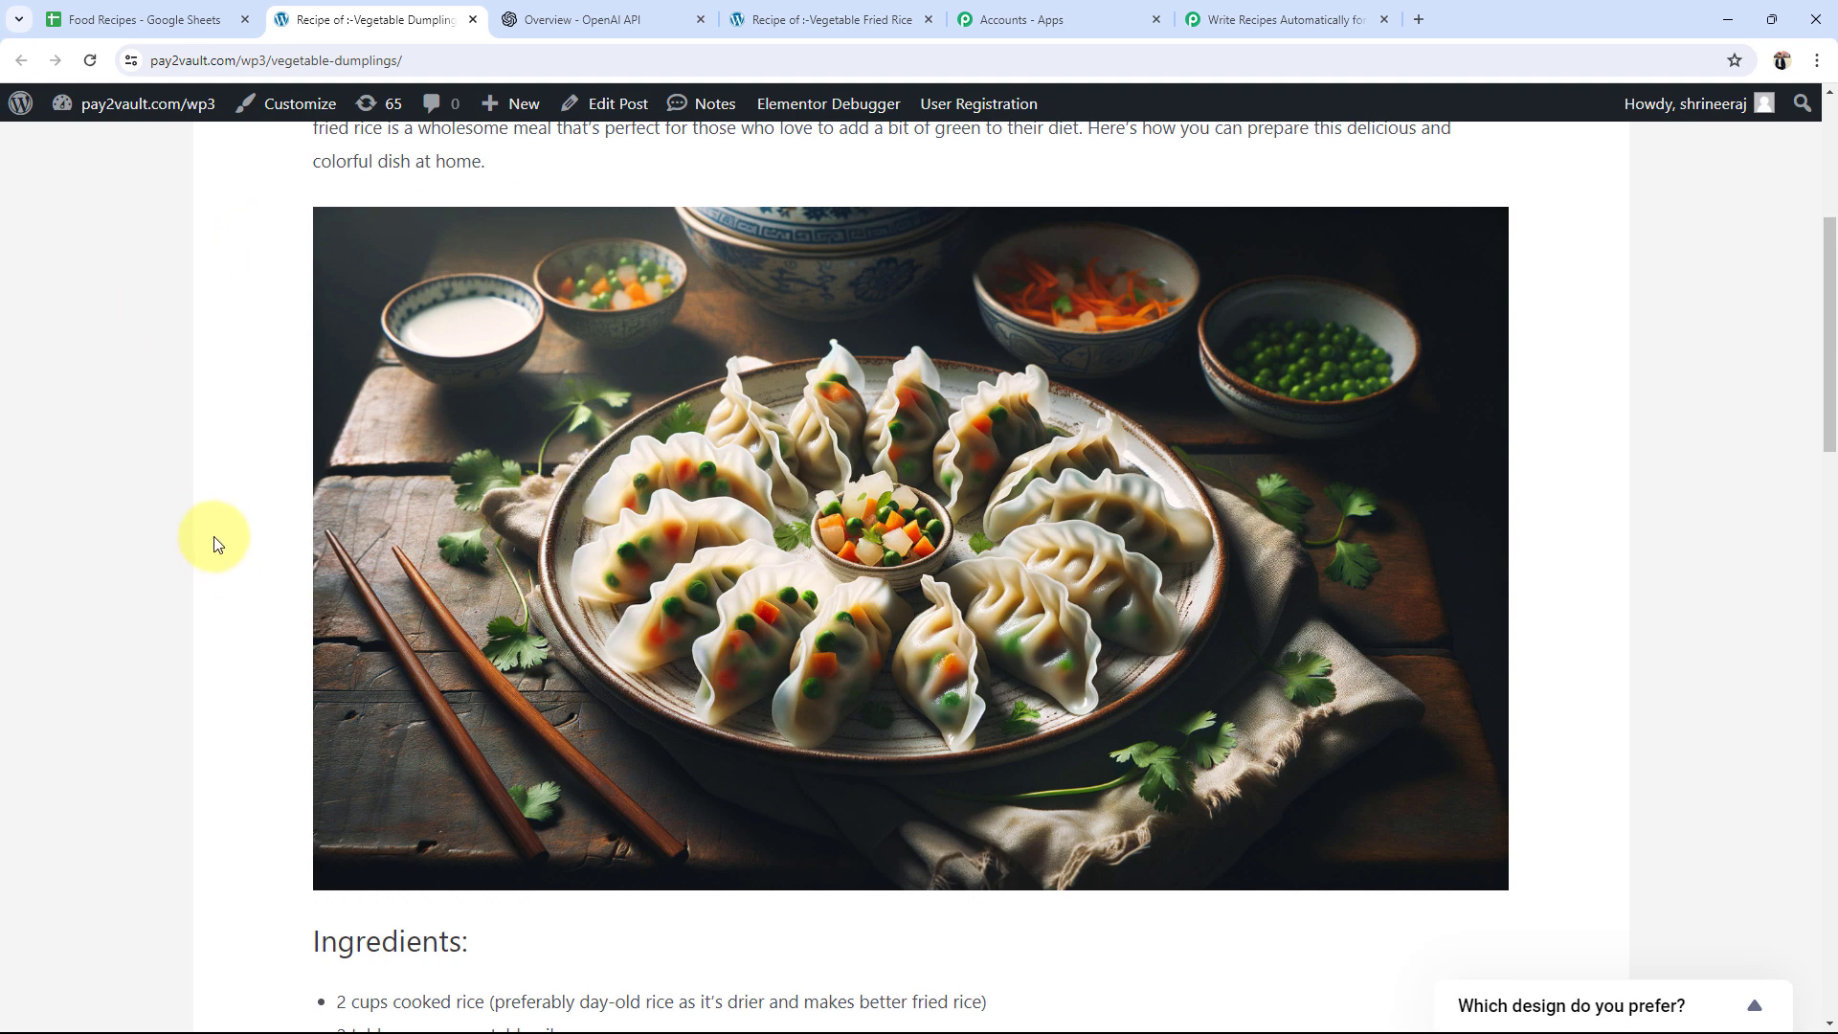
scroll(186, 555, down, 3)
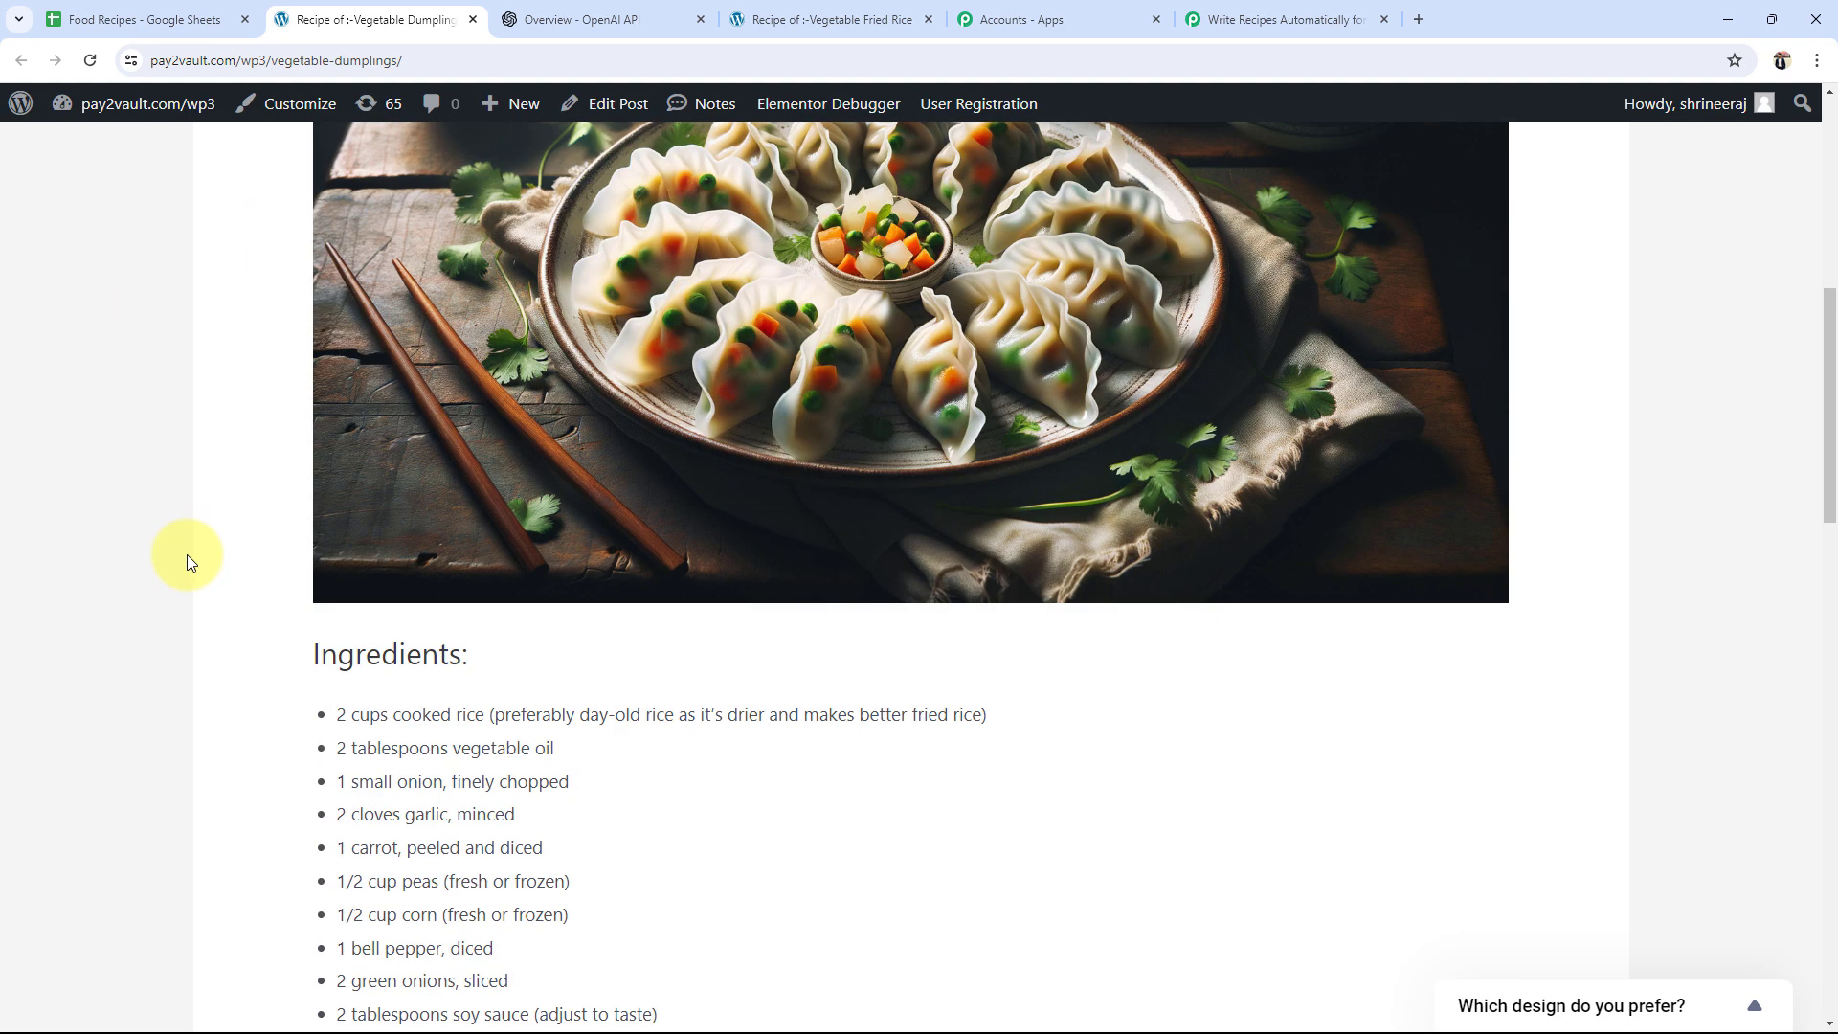
scroll(187, 554, down, 7)
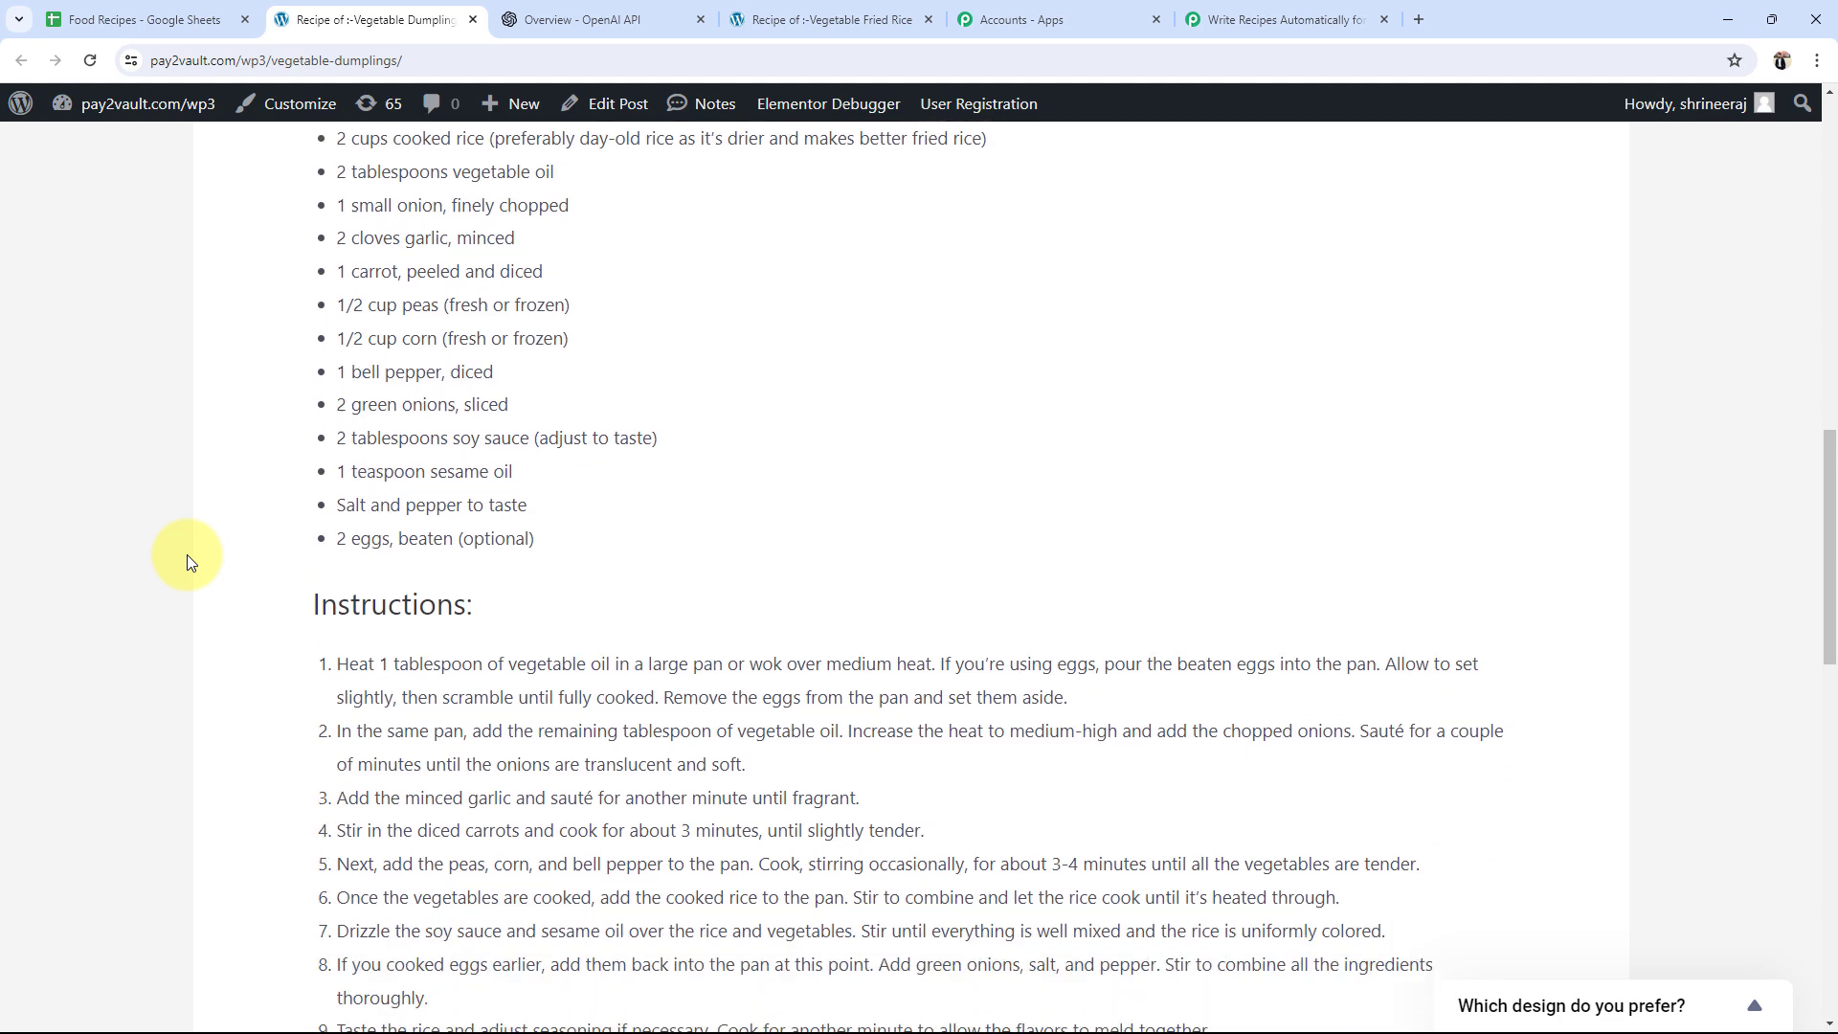
scroll(201, 575, down, 5)
scroll(240, 622, up, 10)
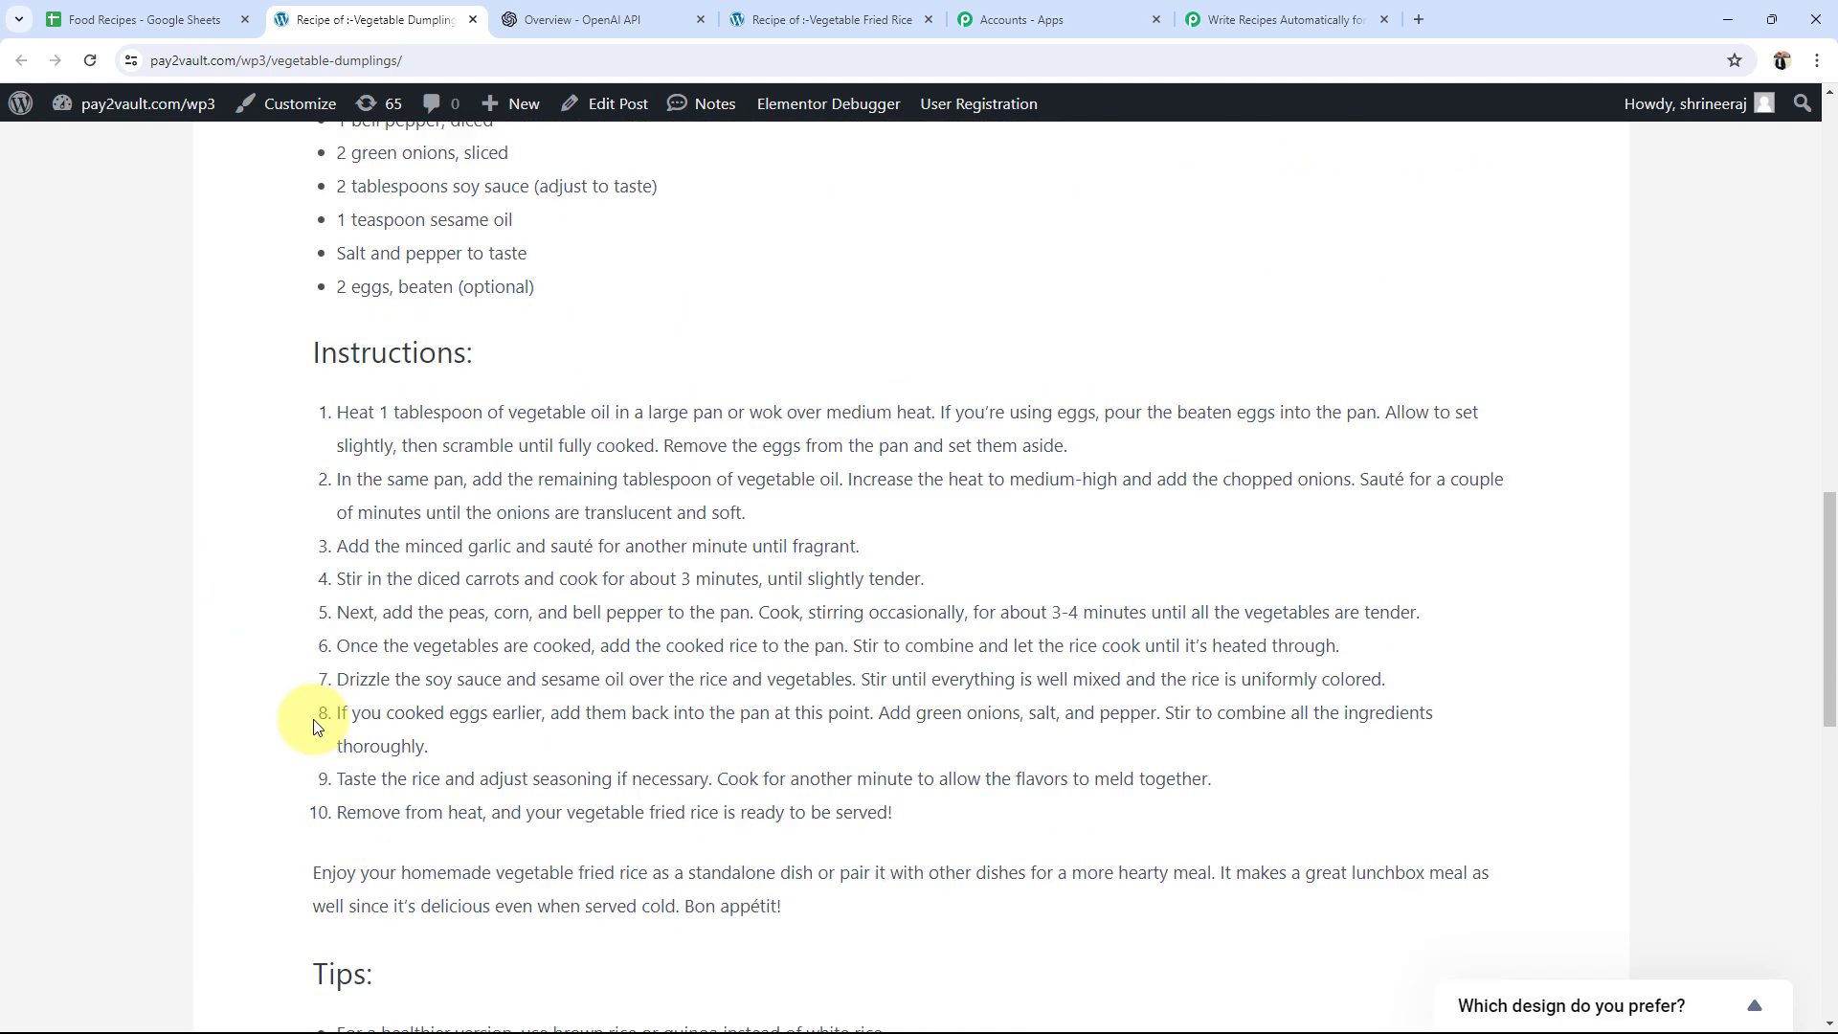
scroll(316, 725, up, 4)
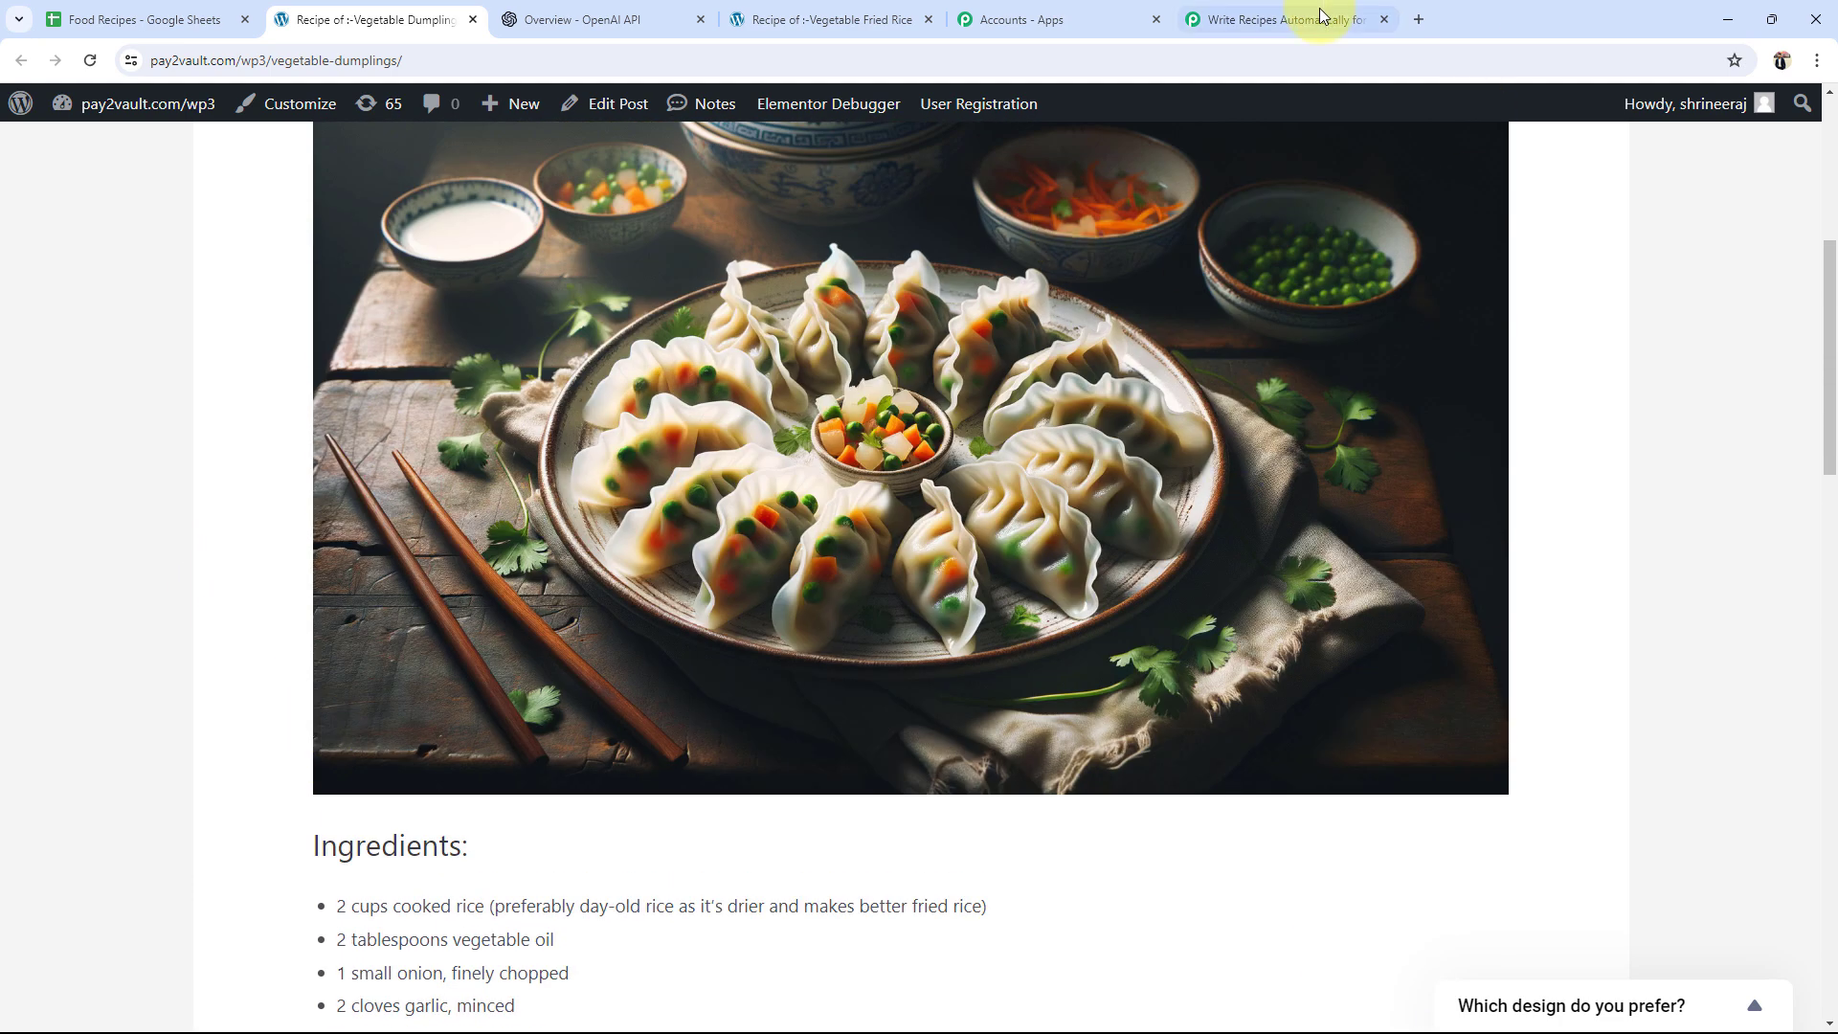
Step: Review the finished workflow in Pabbly Connect alongside the food items, slugs and permalinks in the Food Recipes sheet
click(1317, 15)
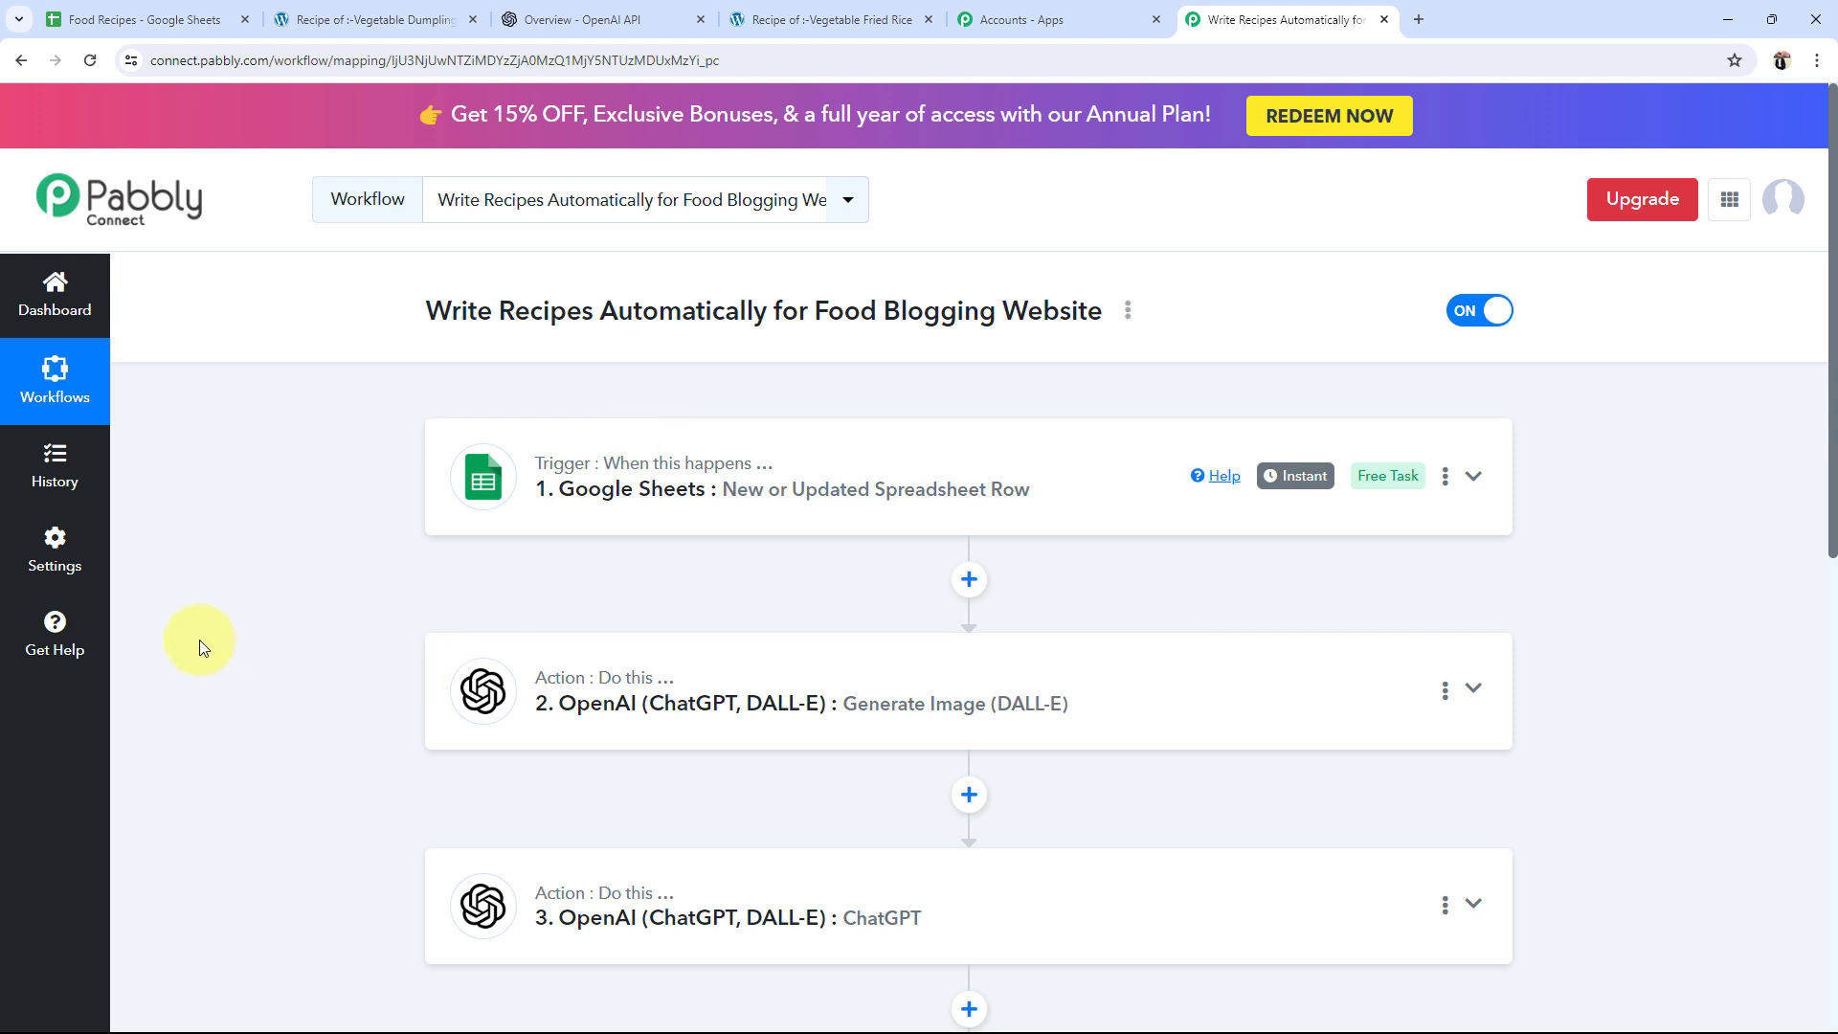
scroll(199, 639, down, 2)
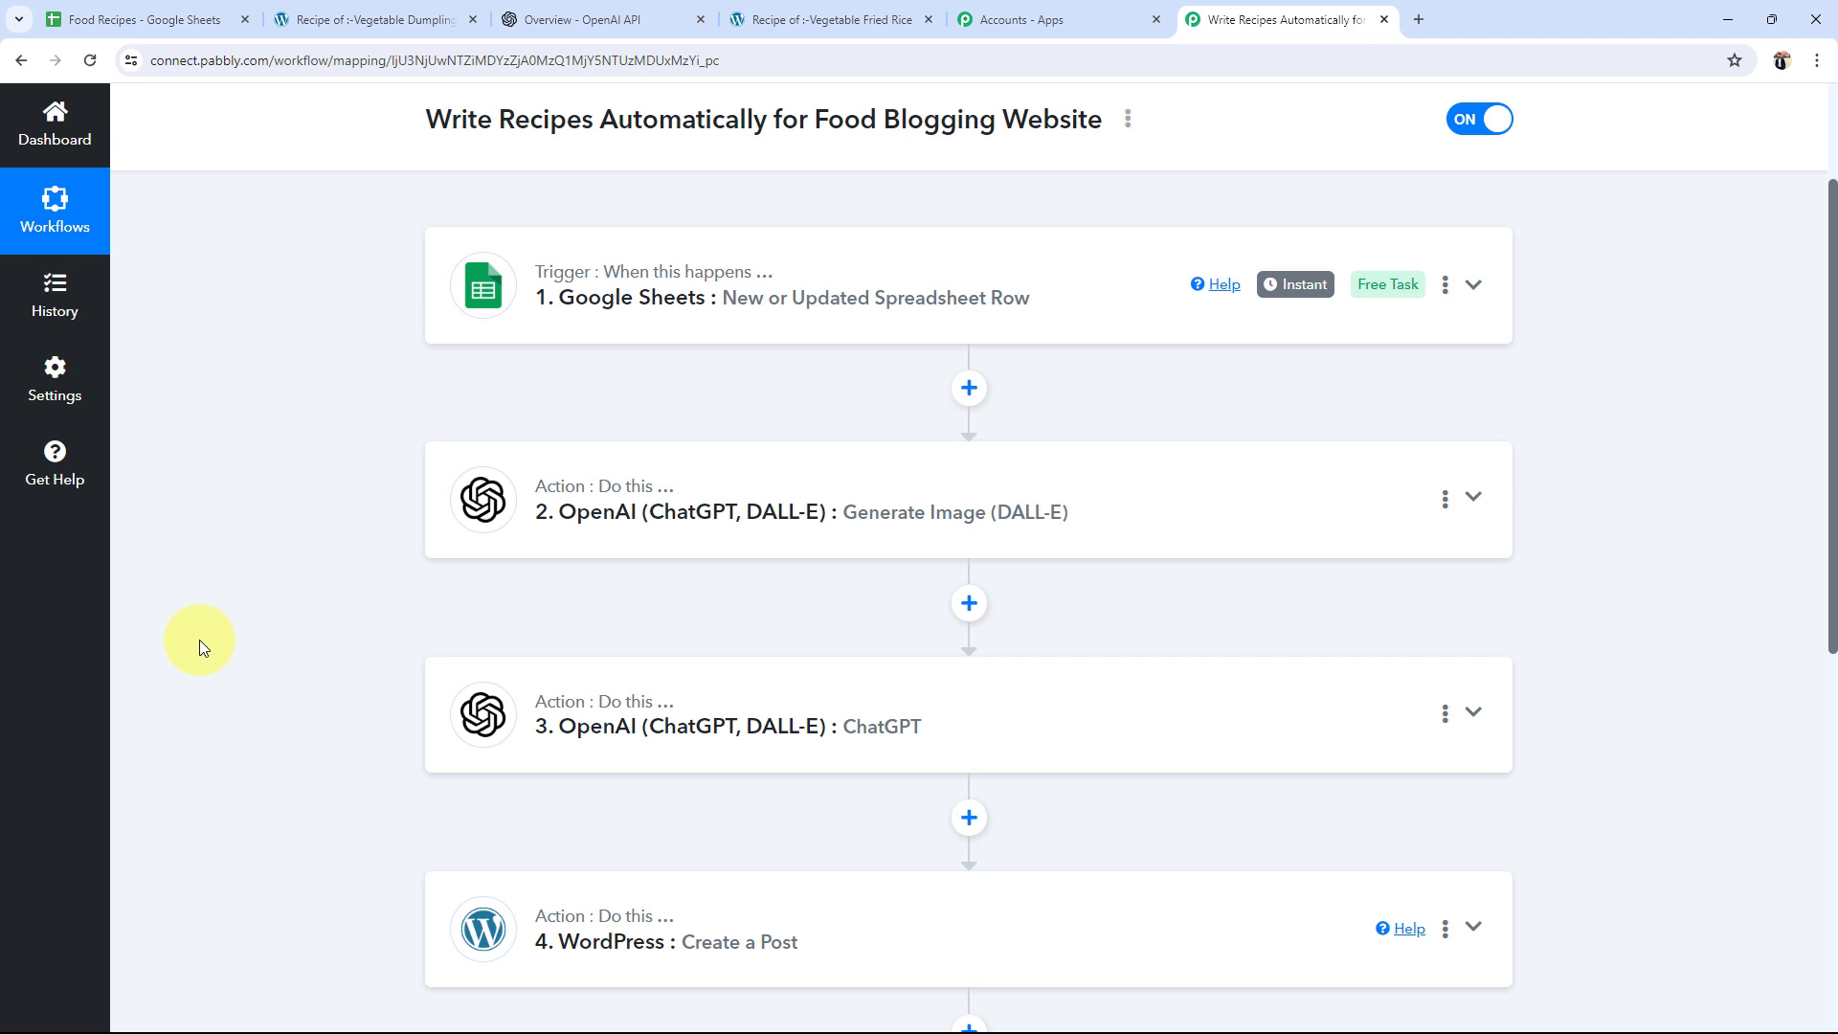
key(ctrl+1)
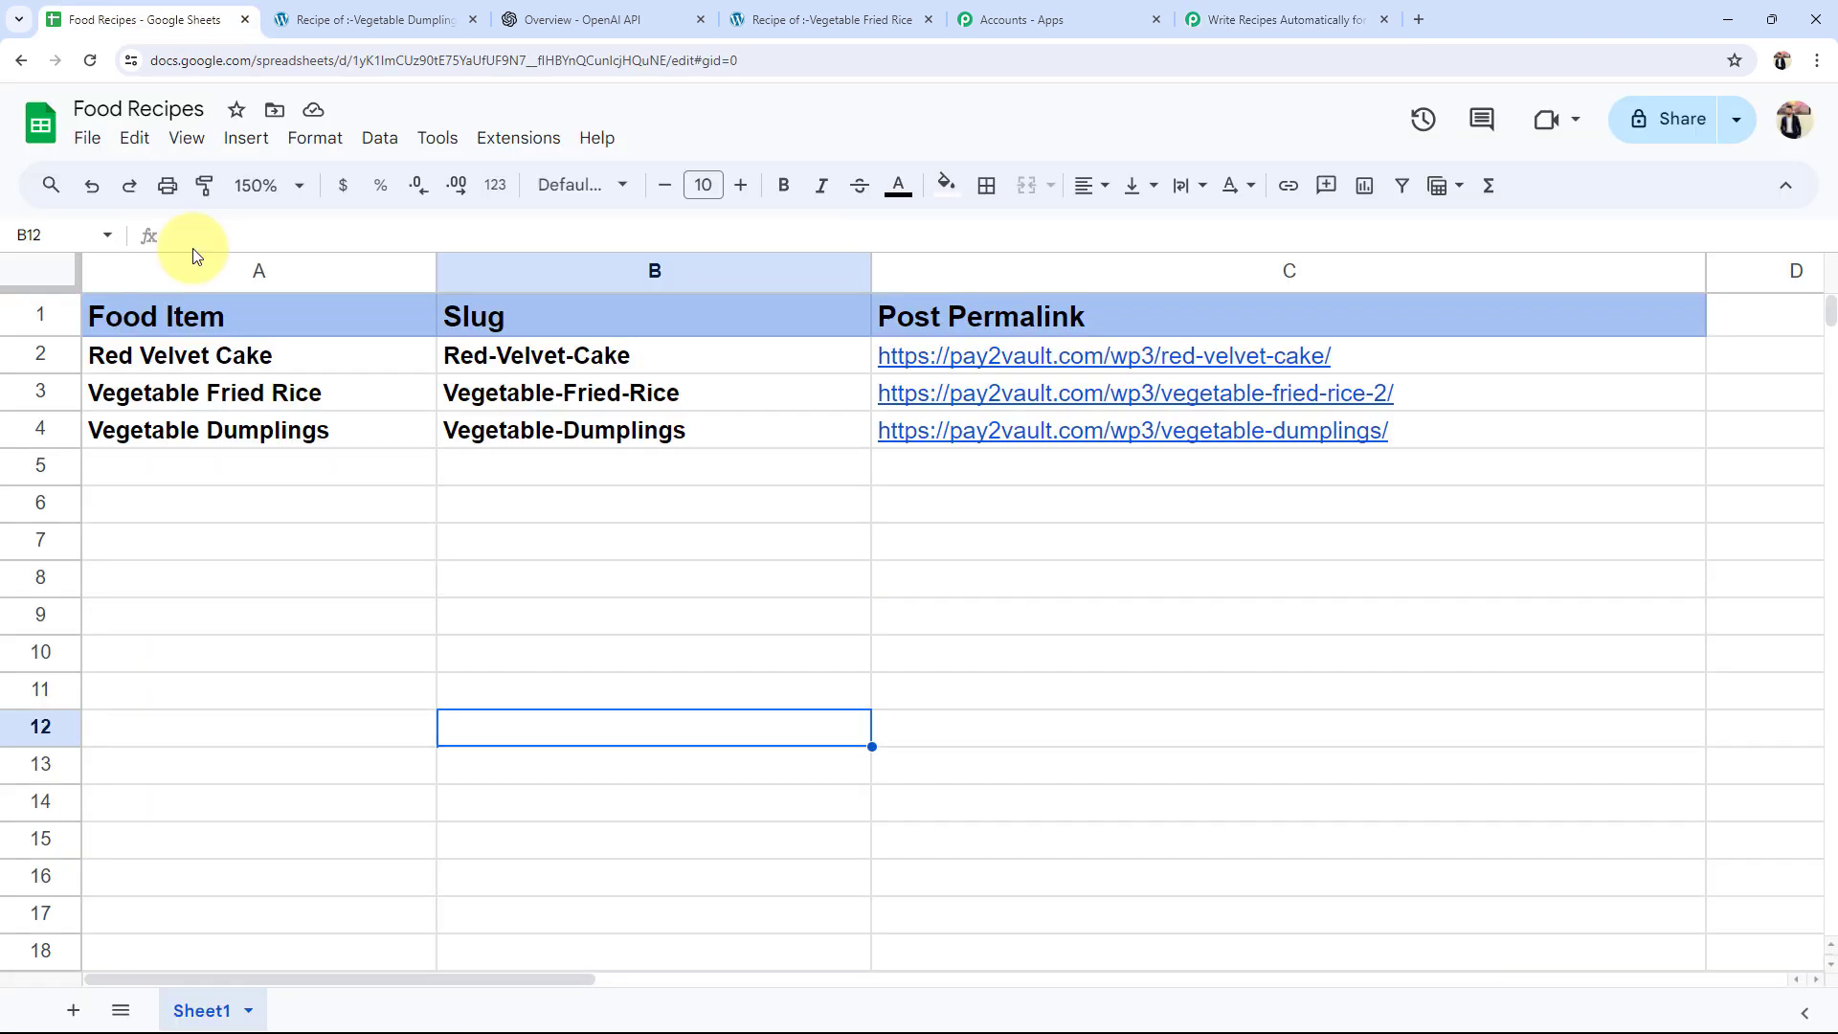
click(192, 465)
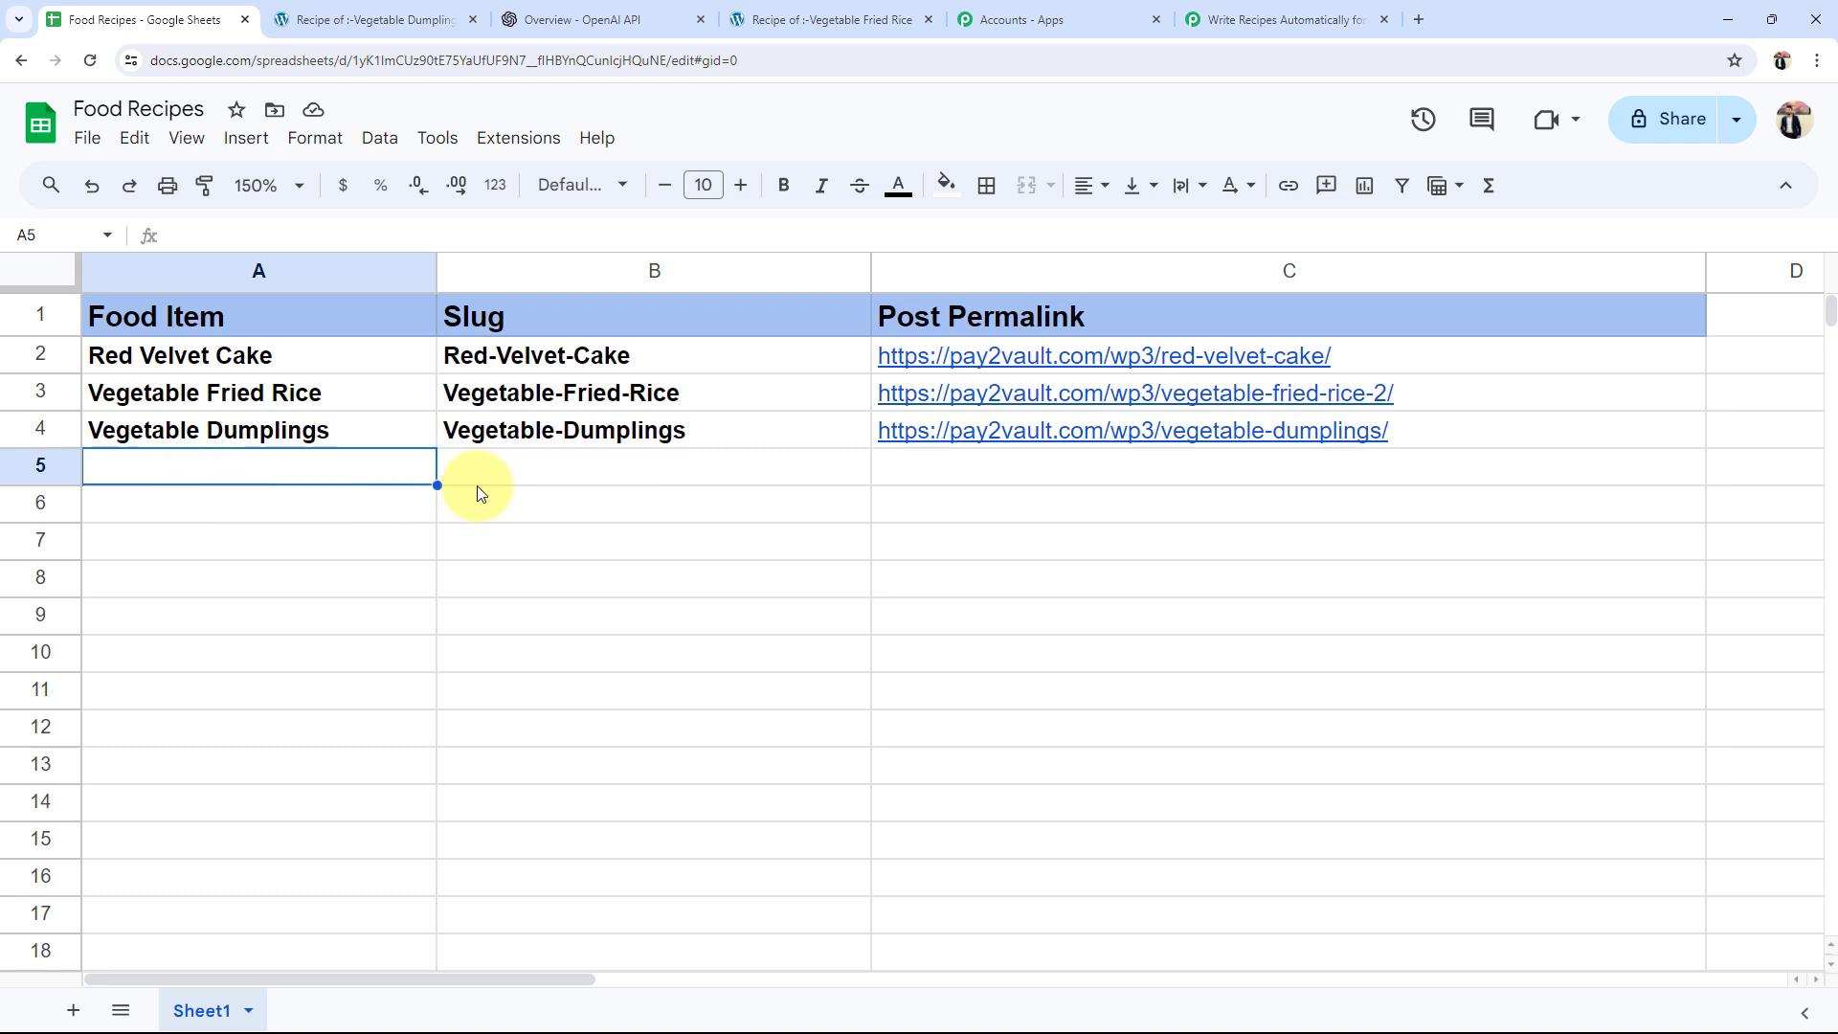
click(1245, 20)
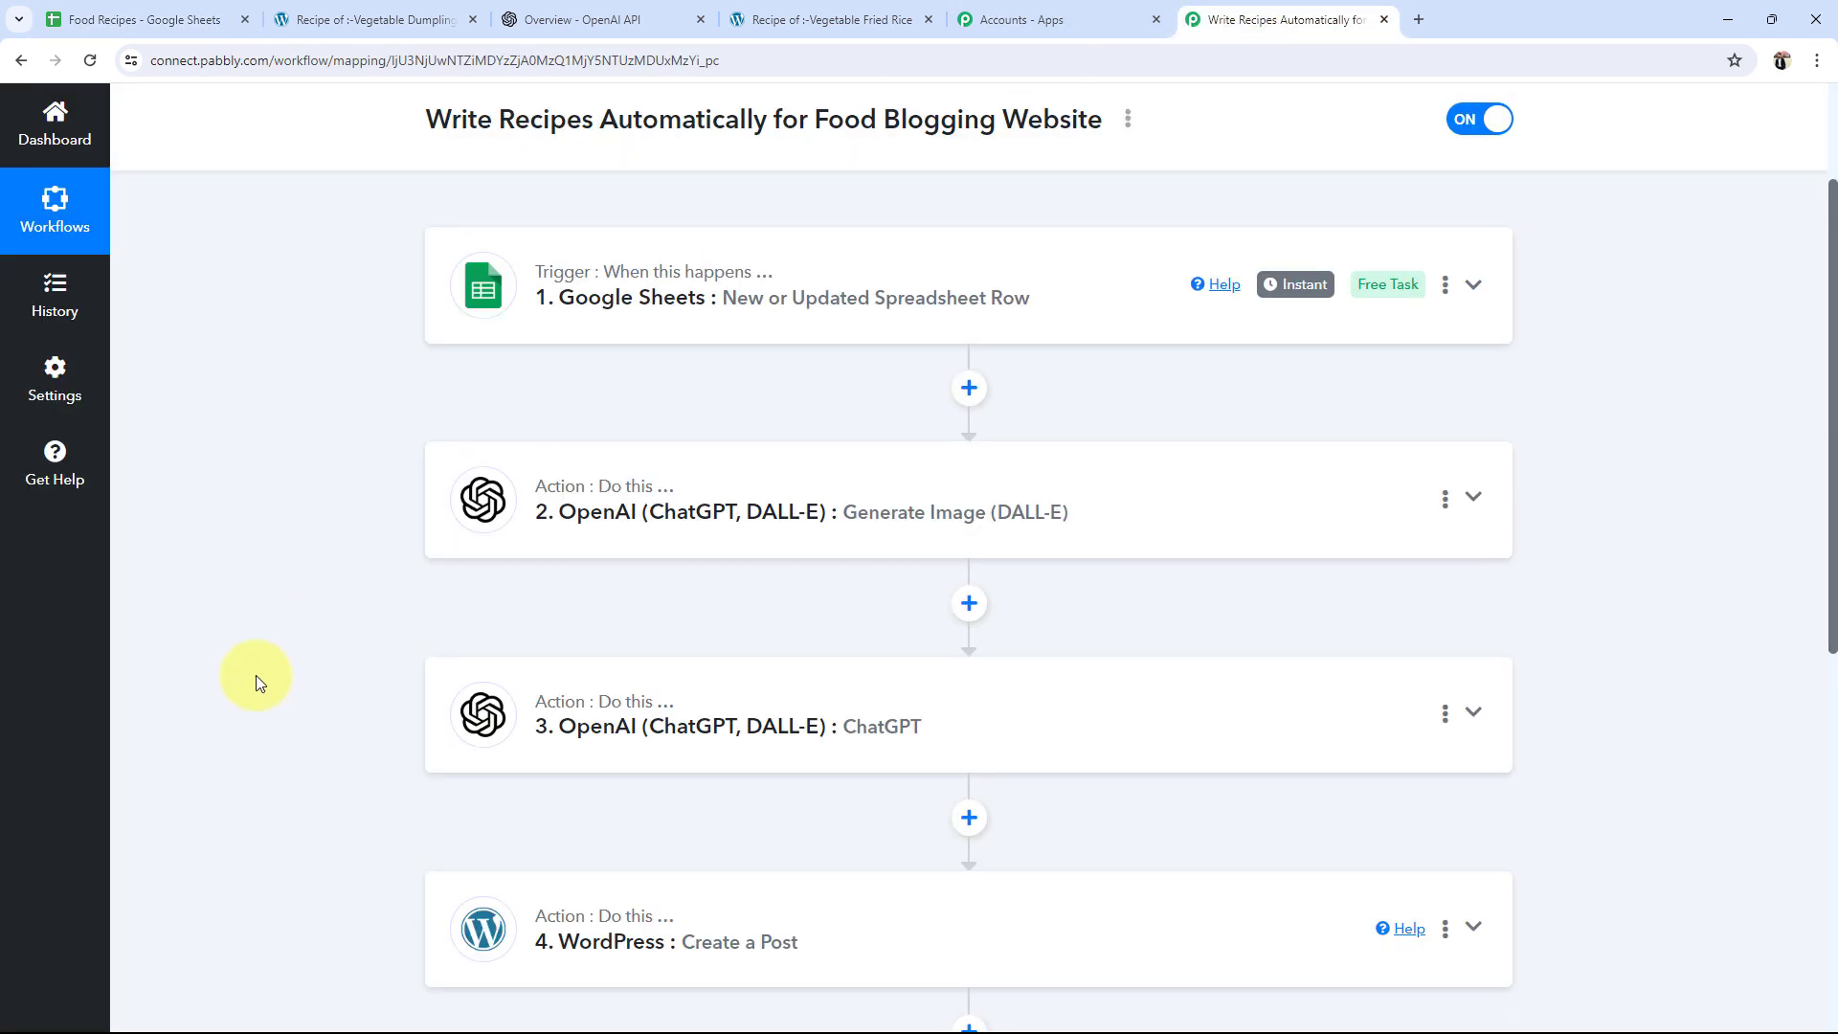
scroll(256, 687, down, 3)
scroll(256, 687, up, 5)
scroll(212, 618, down, 8)
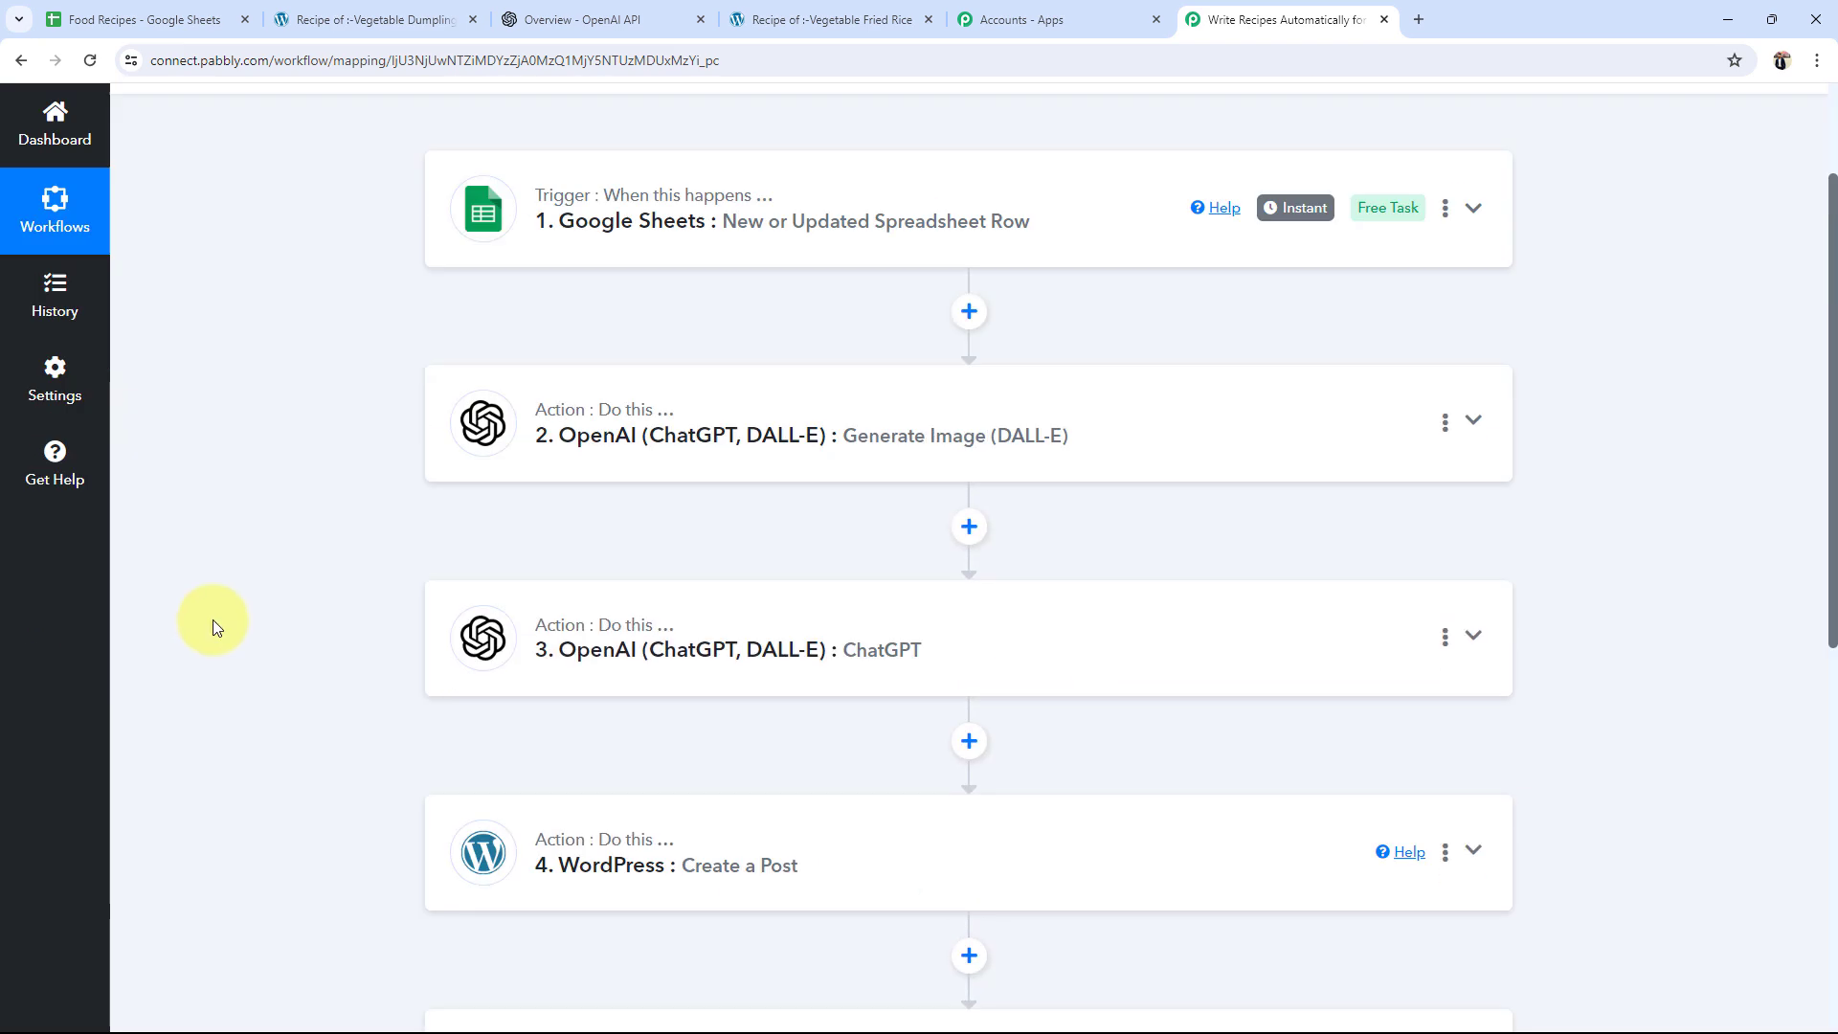
scroll(261, 657, up, 8)
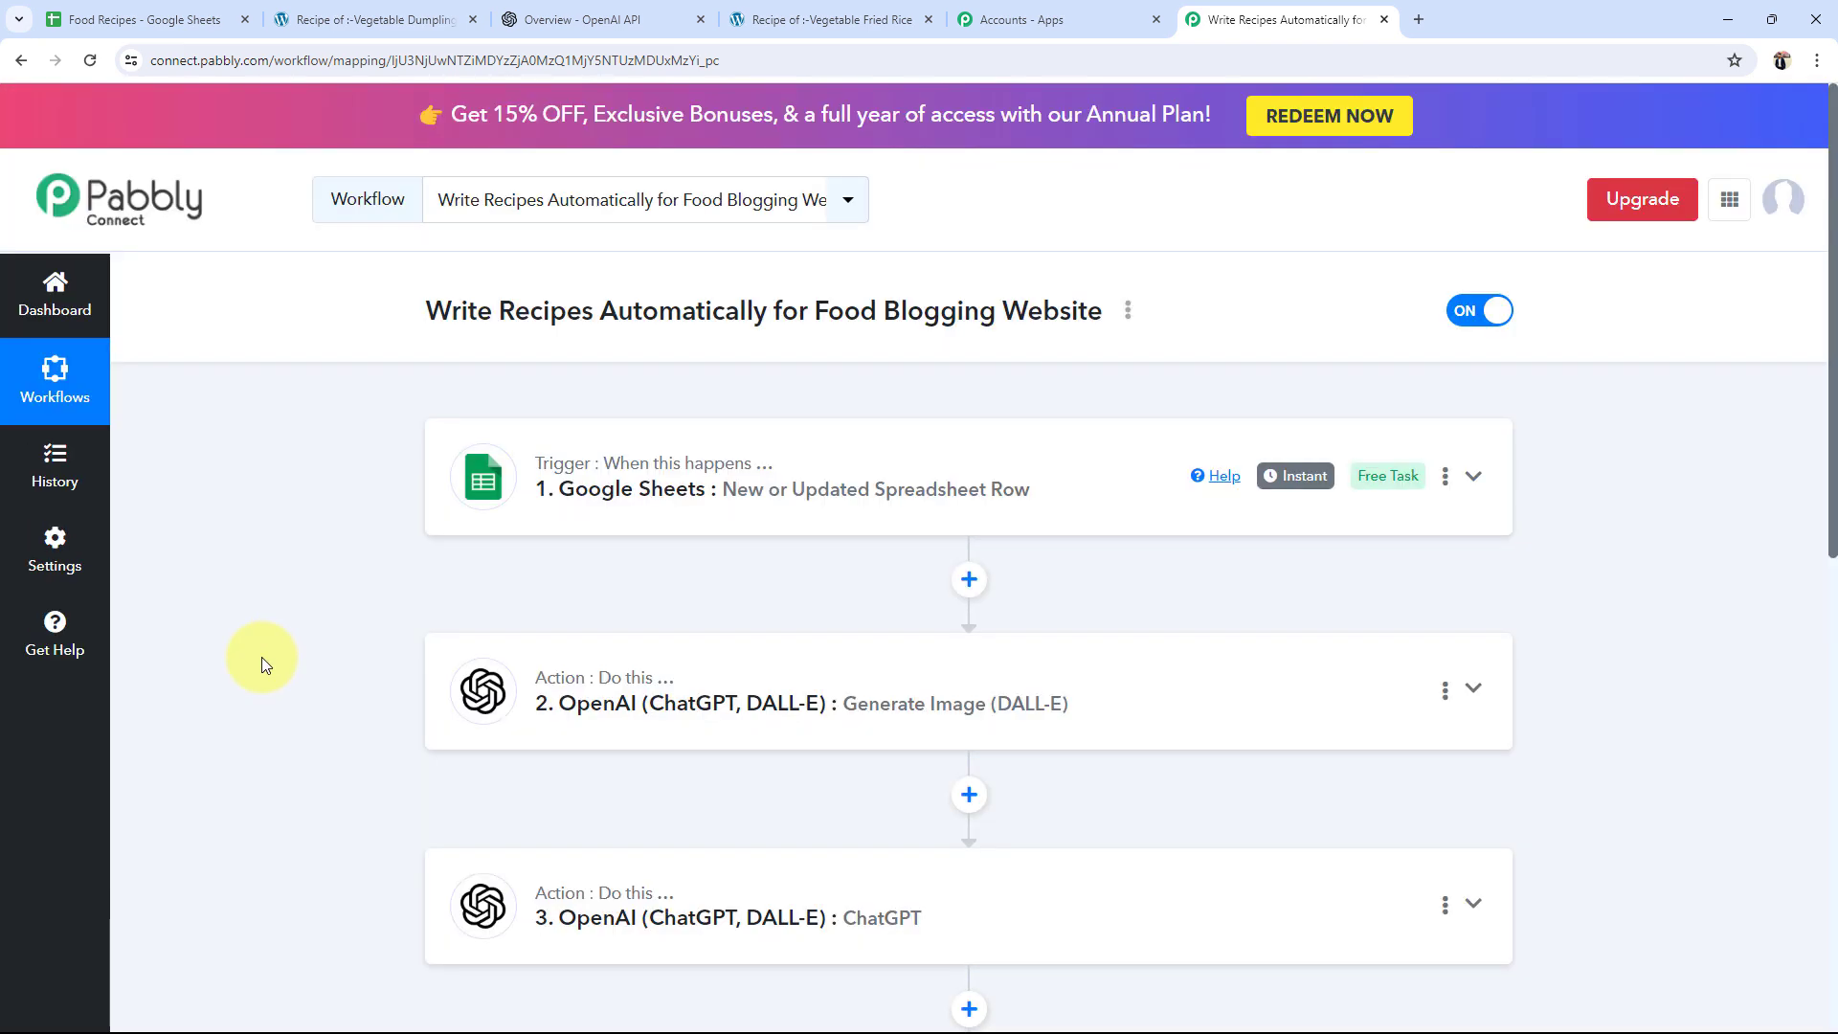